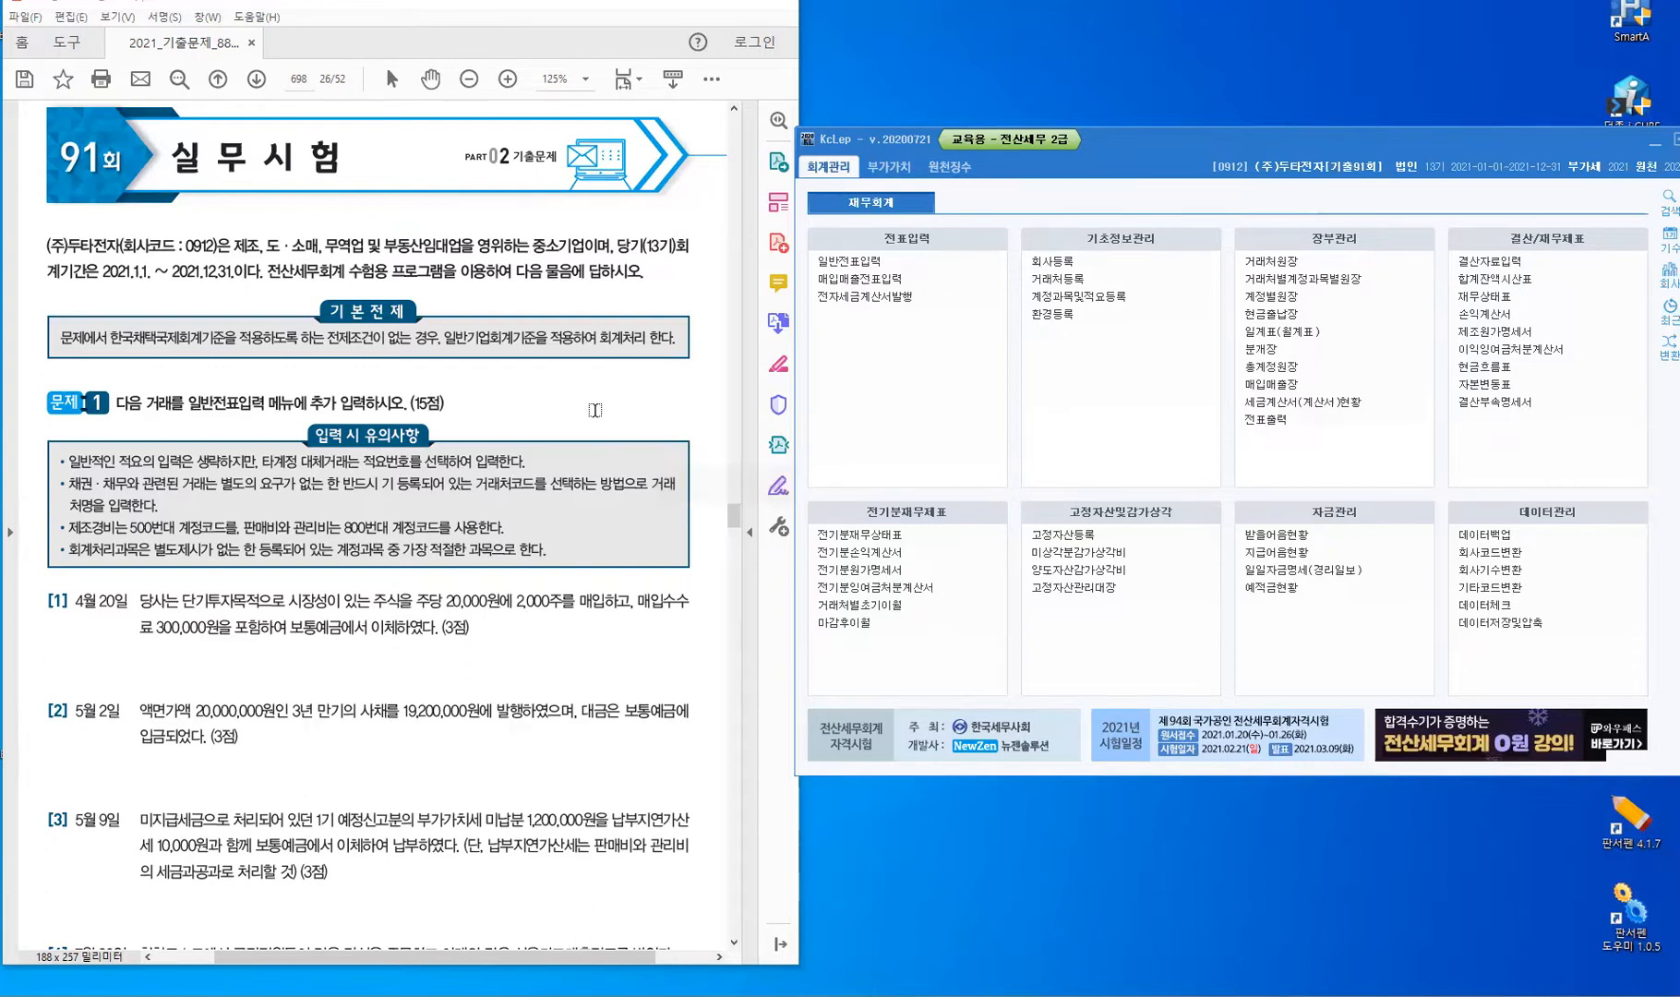
Open general voucher entry (일반전표입력) and set the voucher date to 20 April 2021 for question 1.
scroll(595, 410, down, 3)
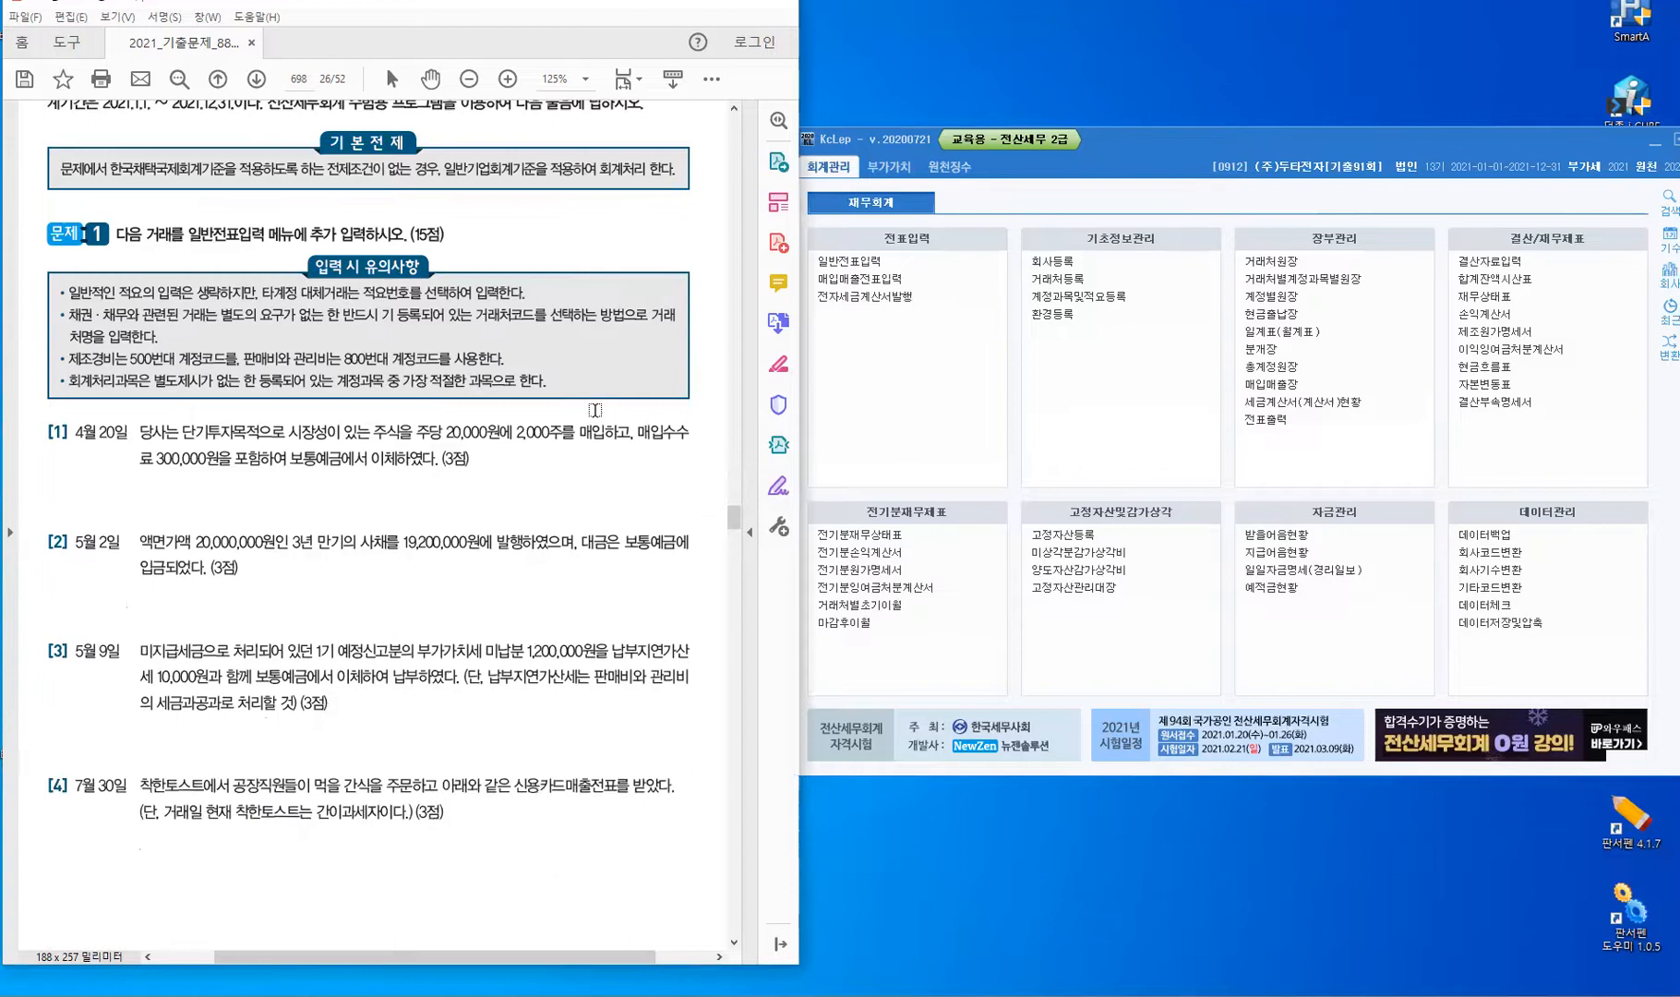
scroll(595, 410, down, 2)
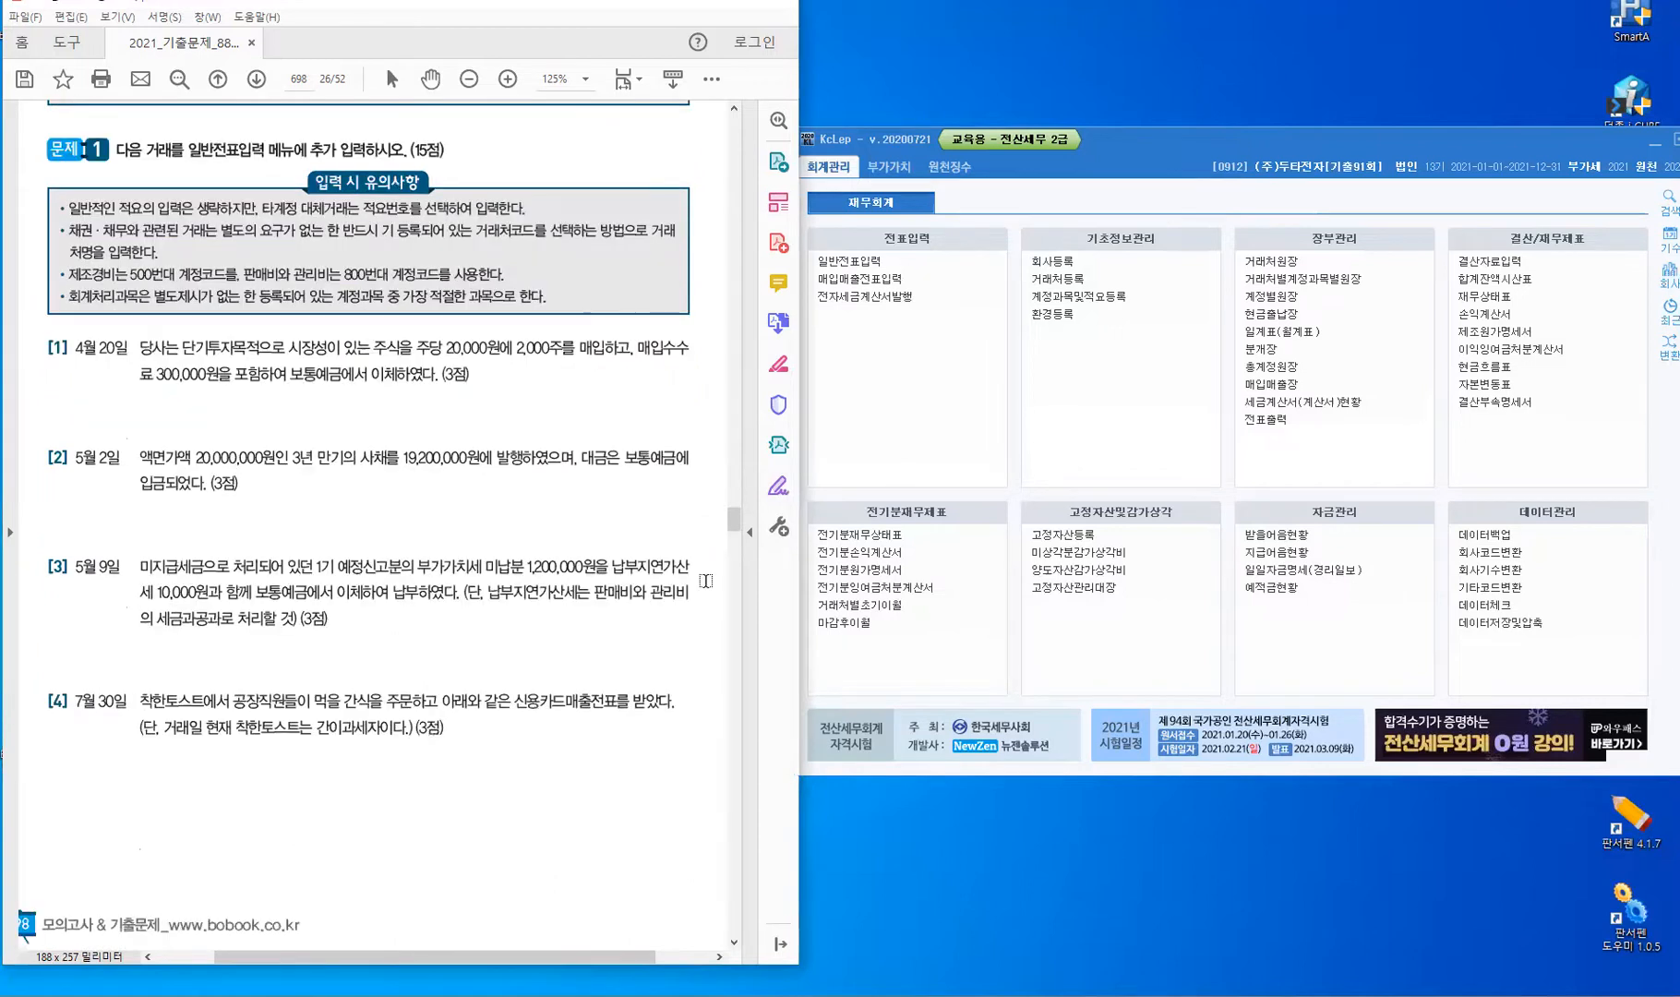
click(842, 263)
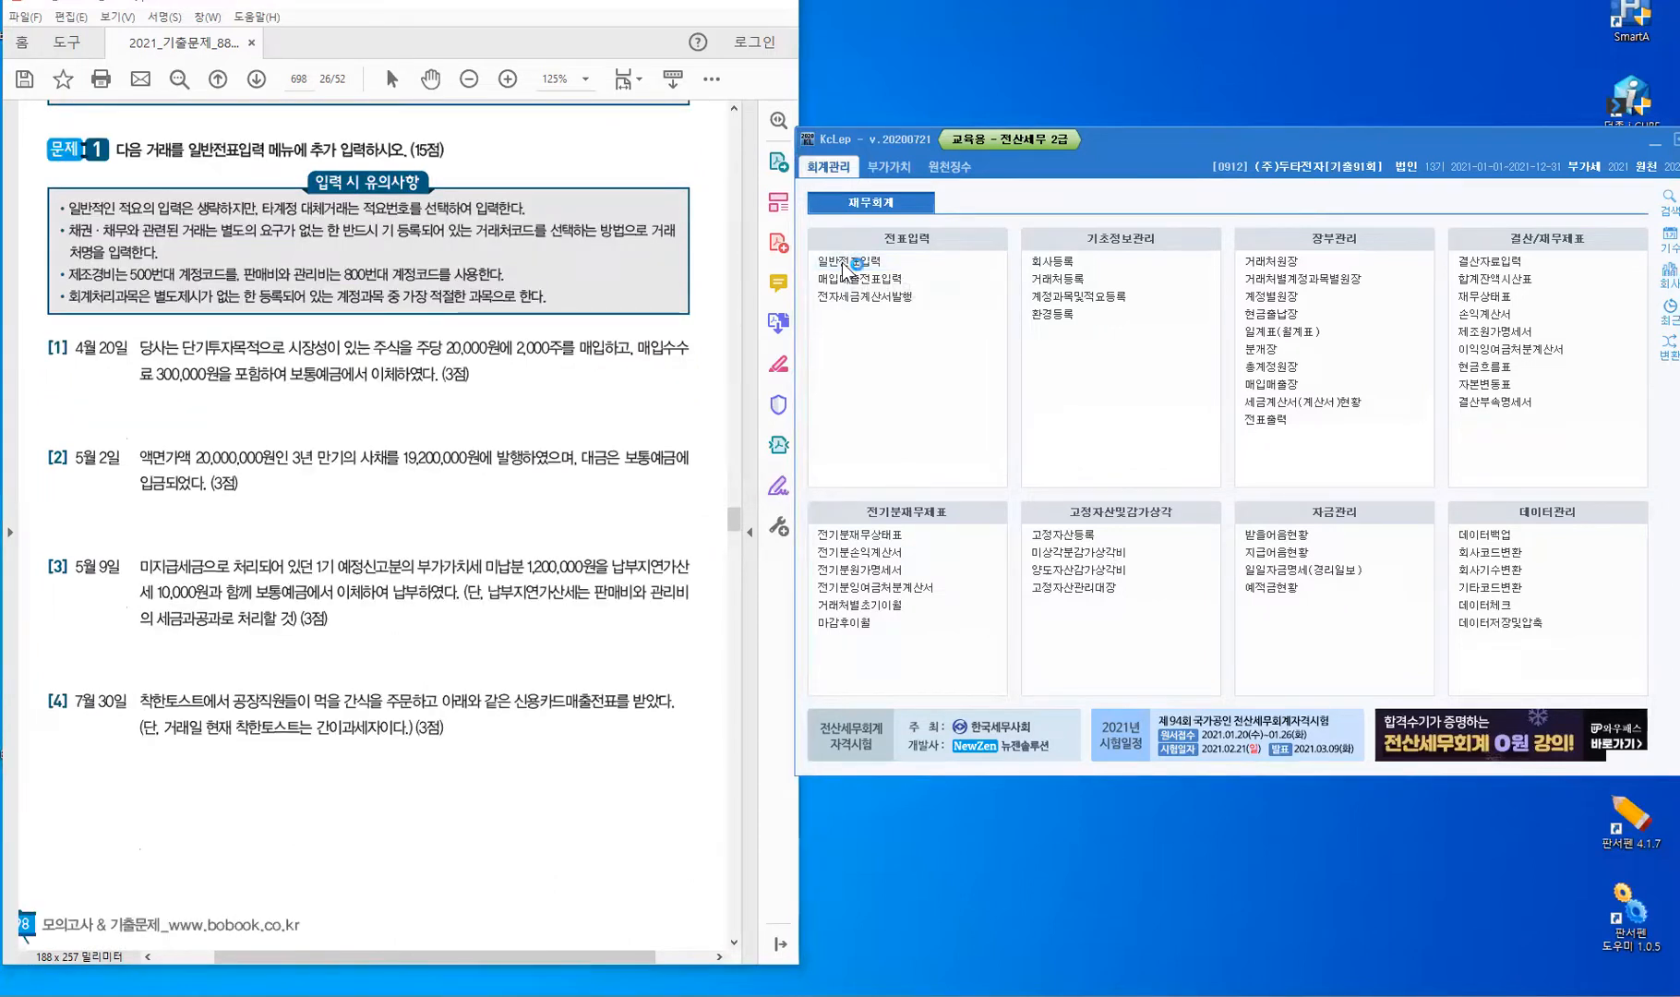
click(842, 264)
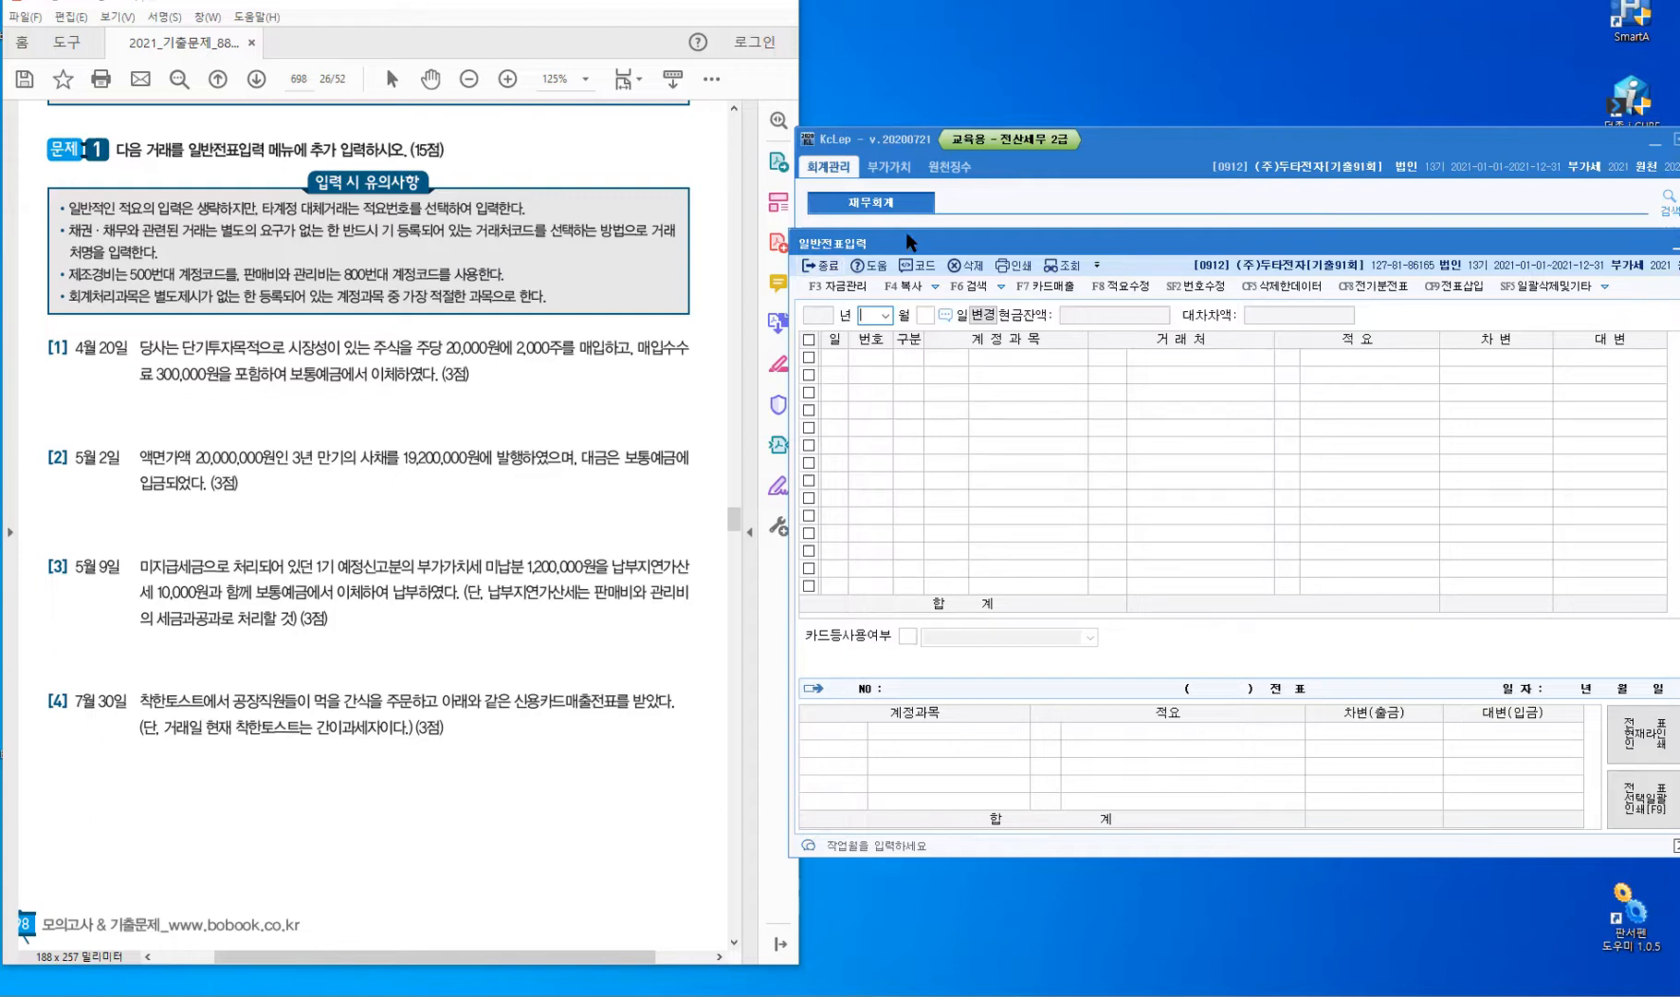
click(886, 317)
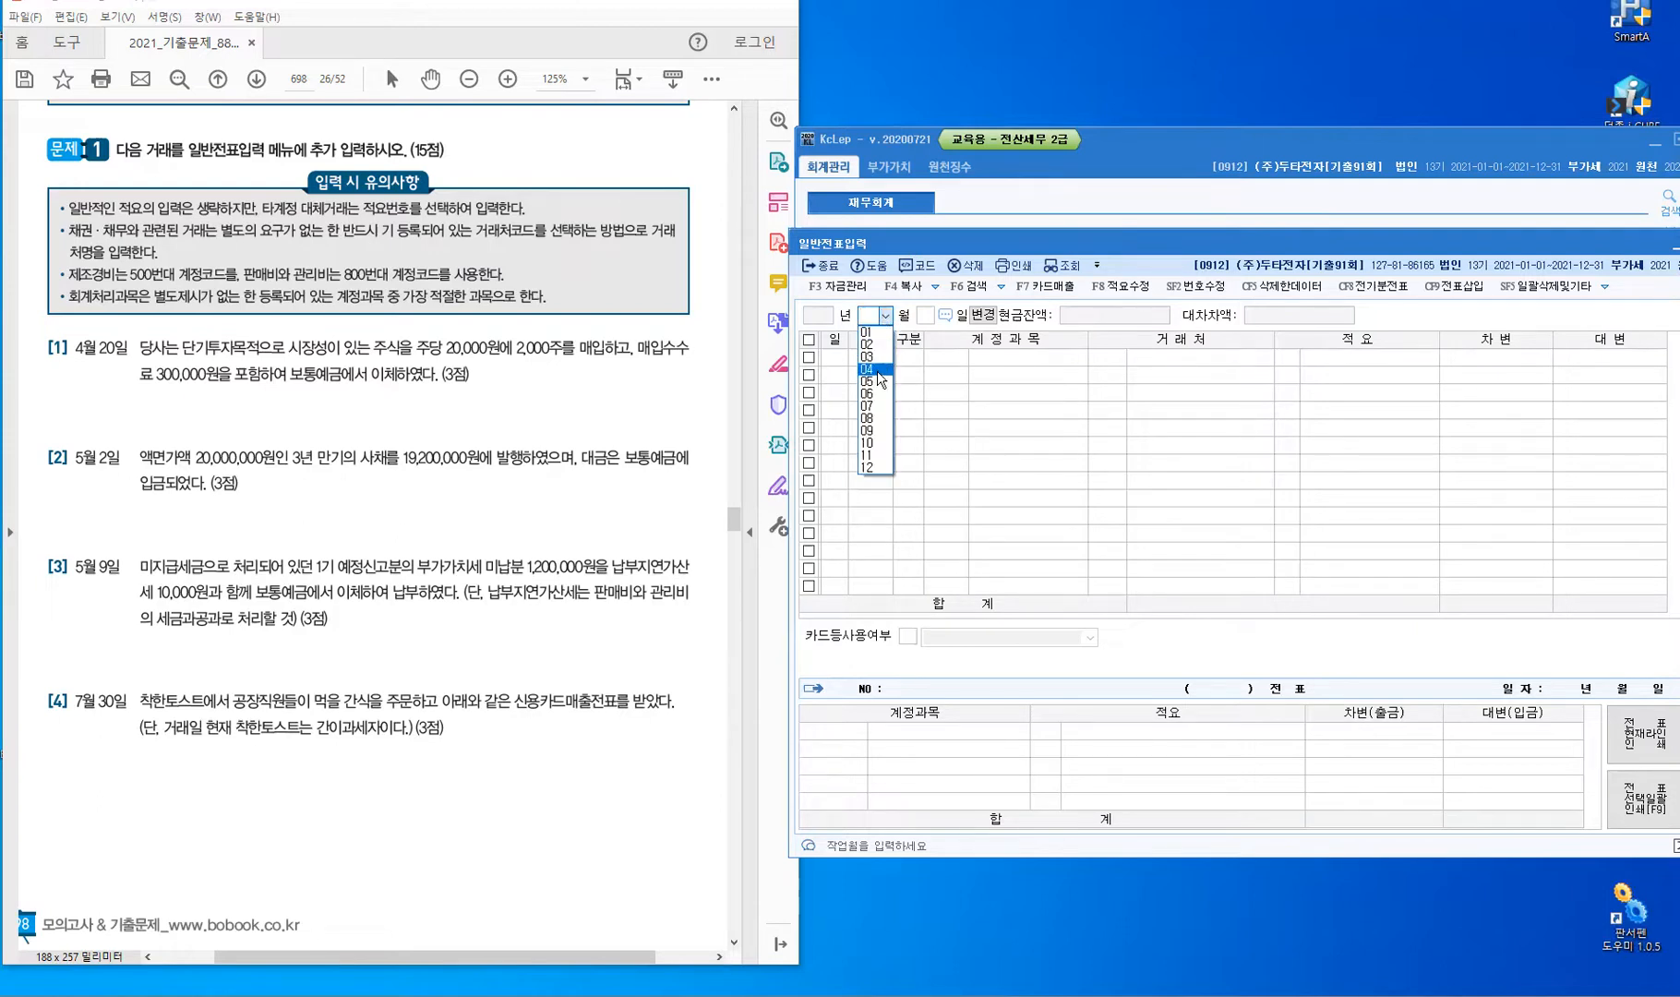
key(Return)
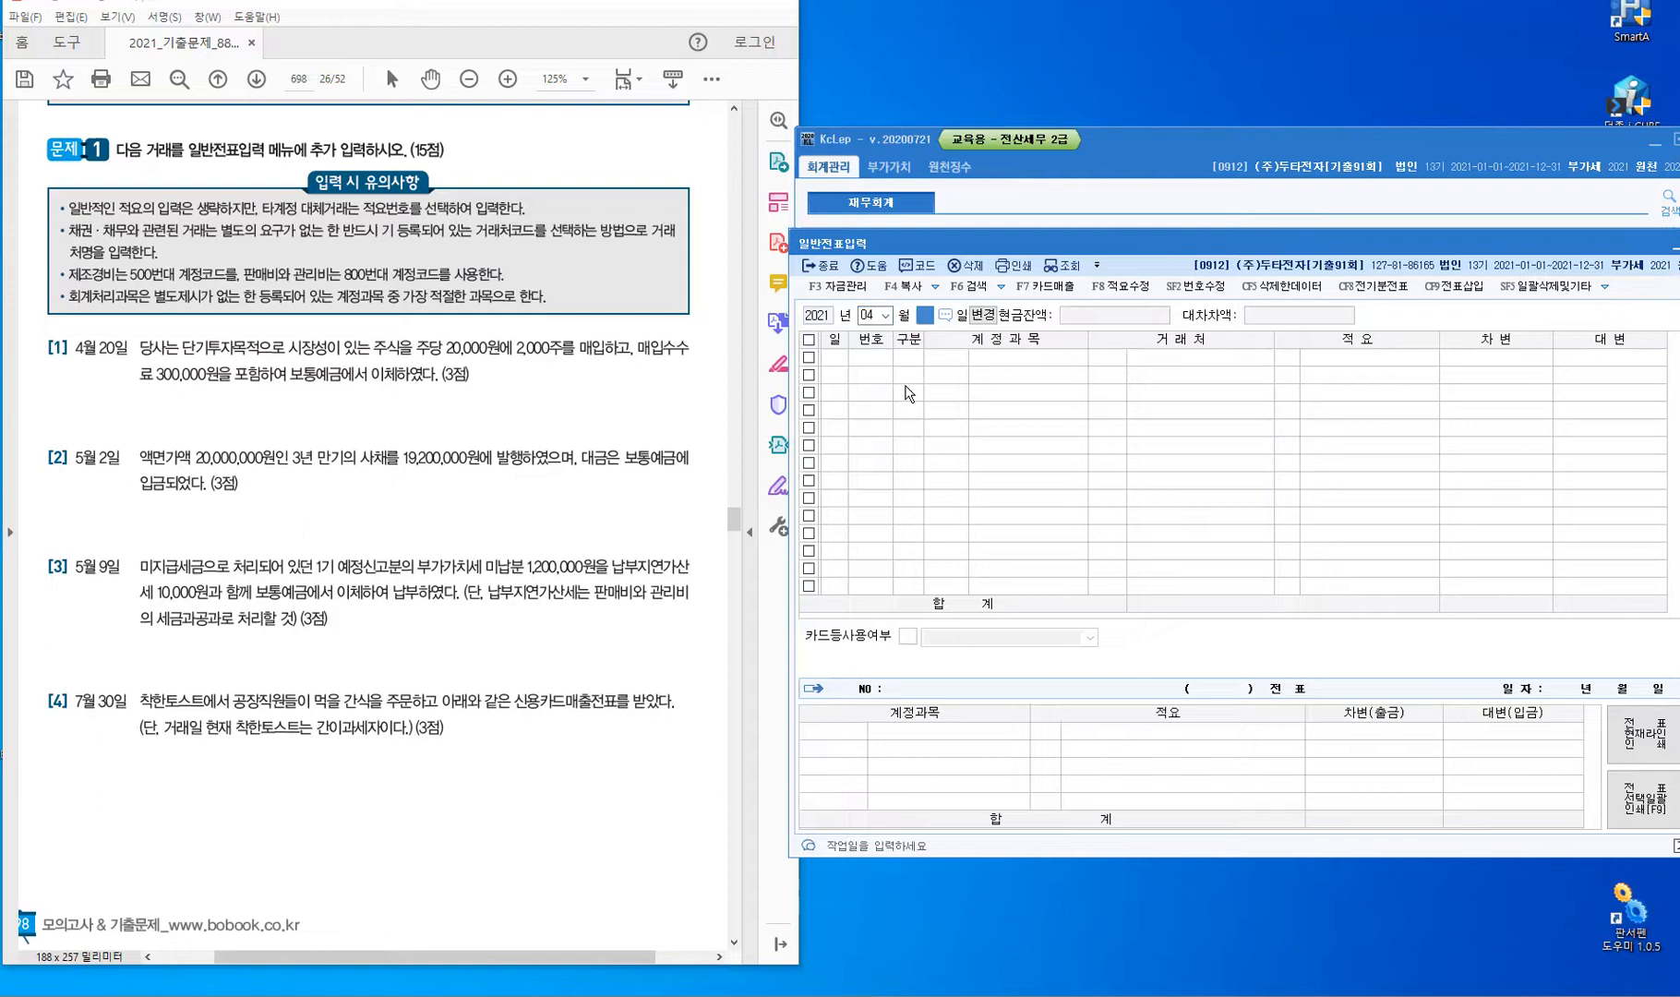
text(20)
key(Return)
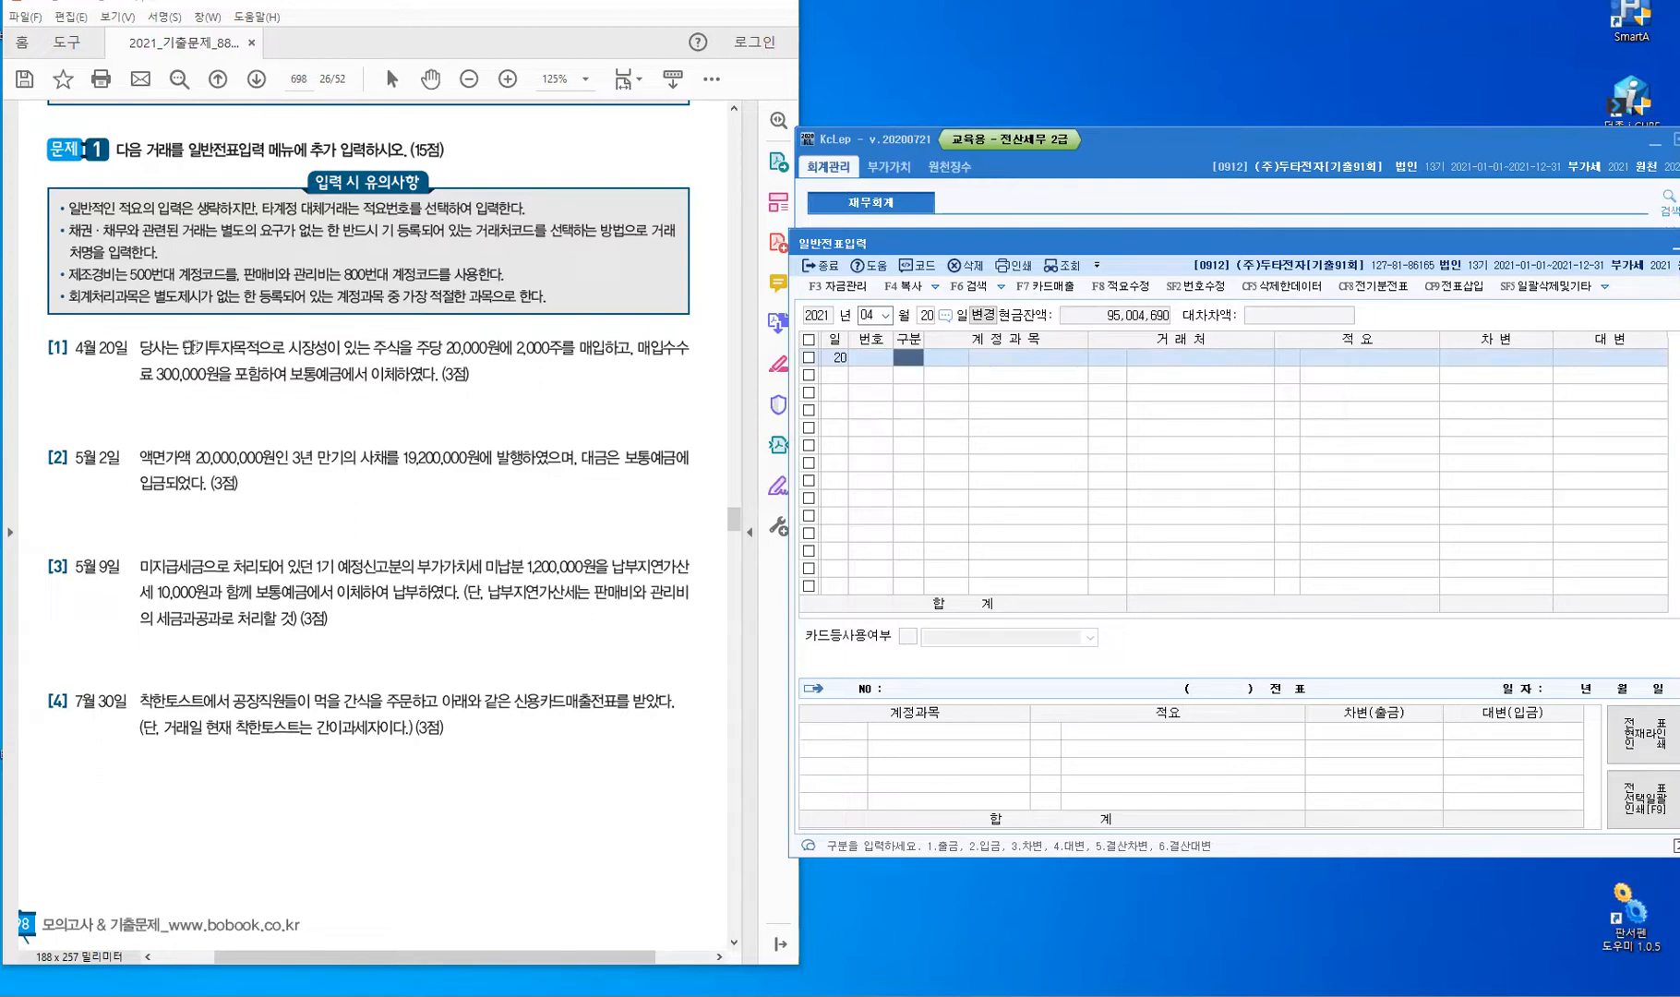
In question 1, highlight 단기투, 시장성 and 20,000원에 2,000주를, and handwrite 40,000,000 above the share price and quantity.
drag(181, 348, 224, 349)
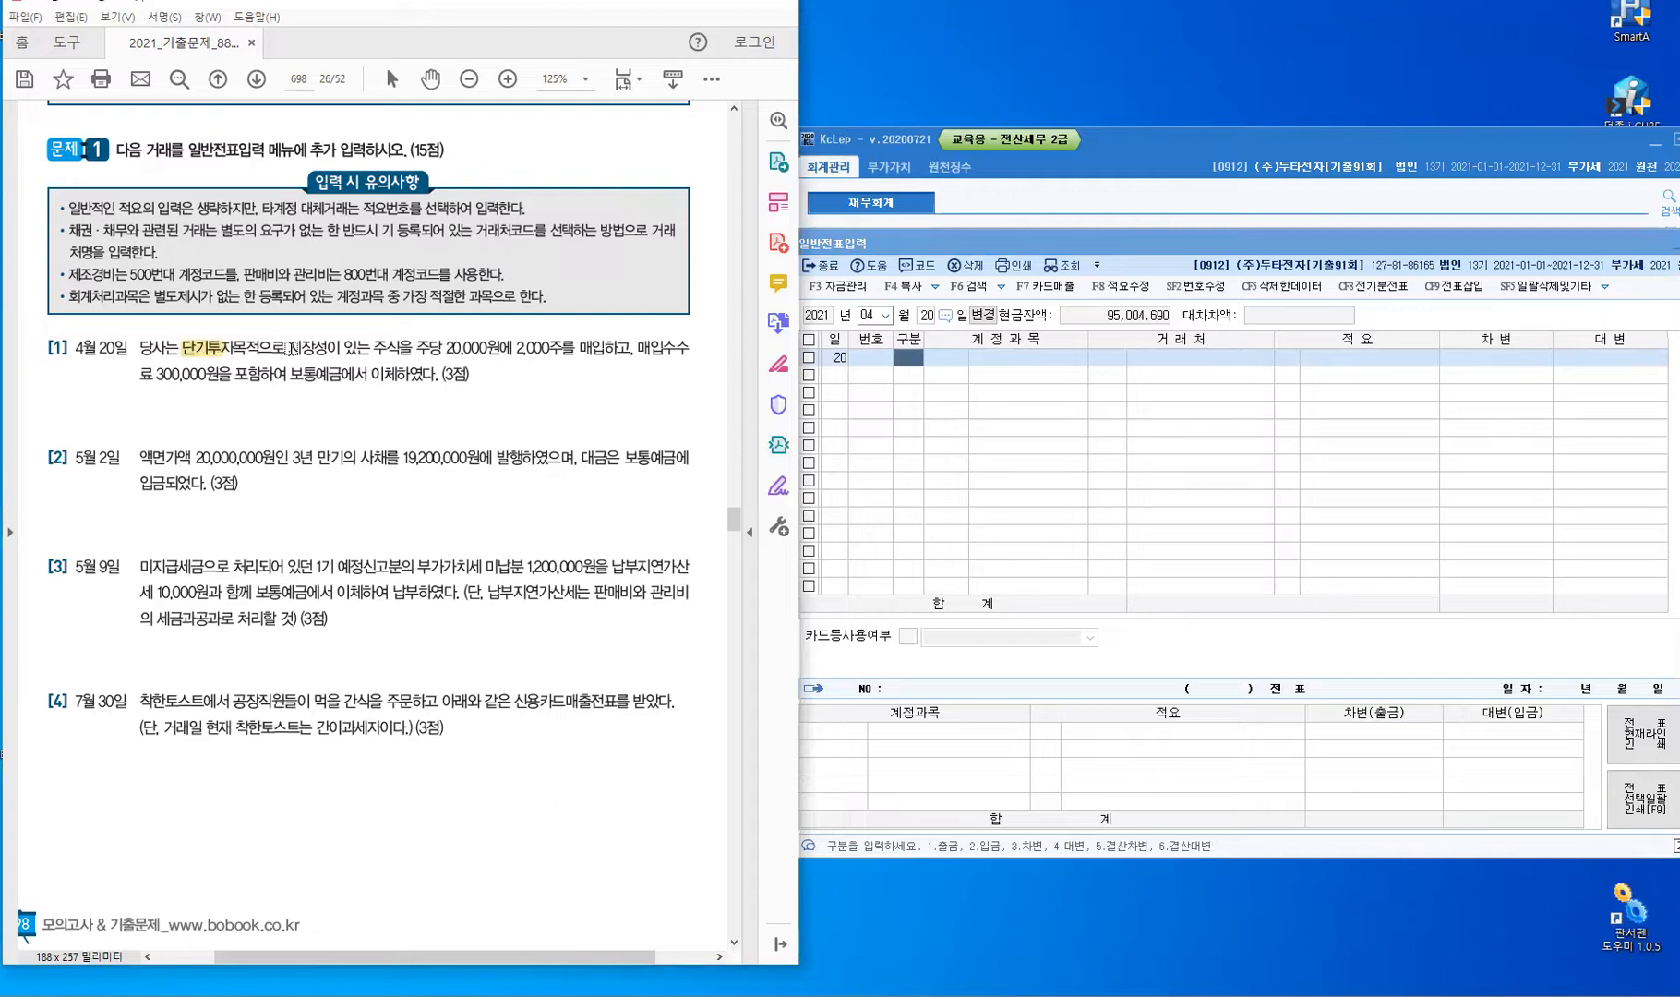
drag(287, 348, 327, 349)
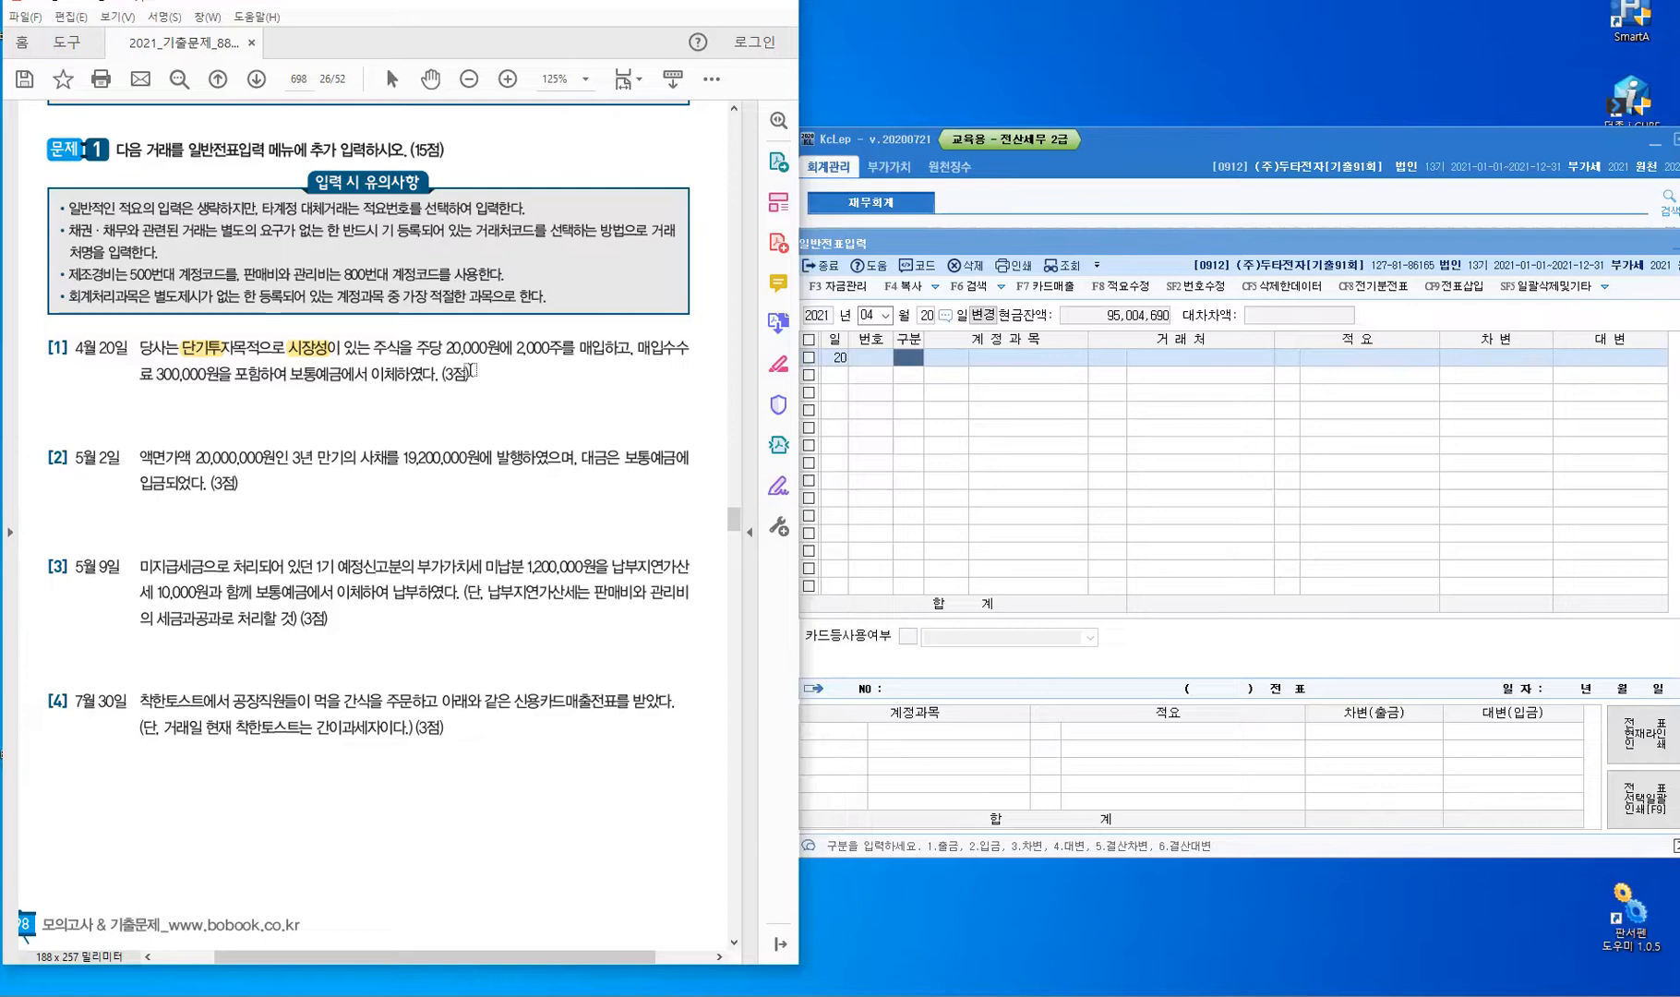
drag(442, 349, 576, 351)
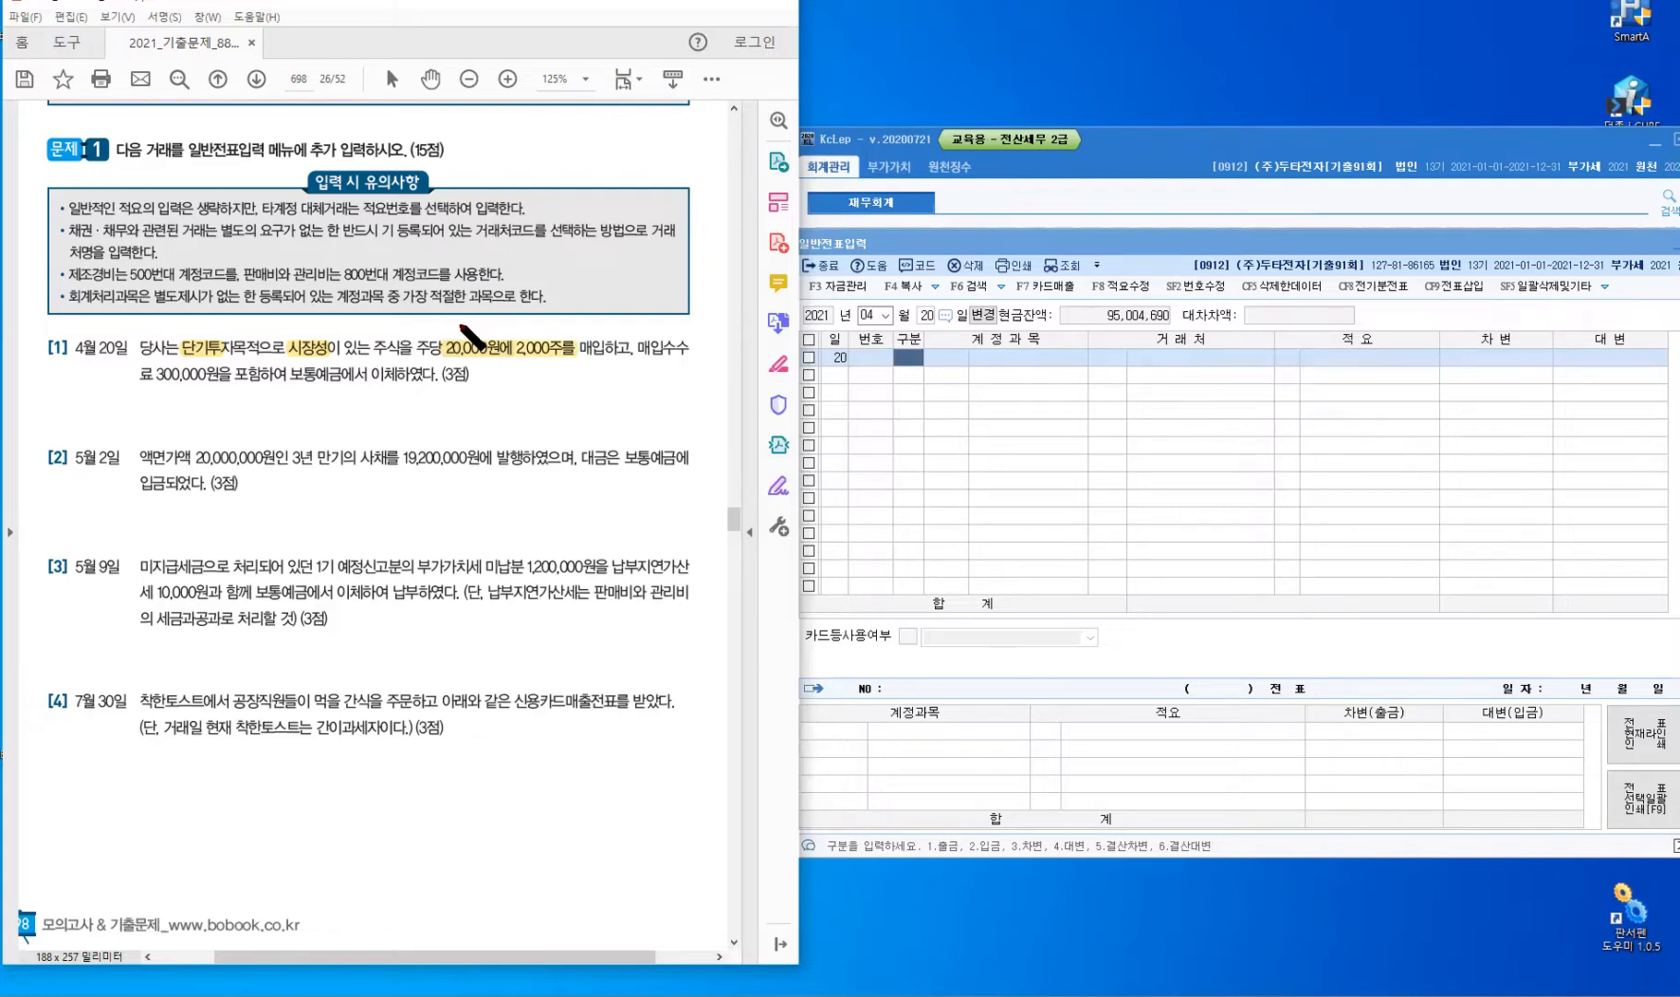
drag(497, 316, 562, 312)
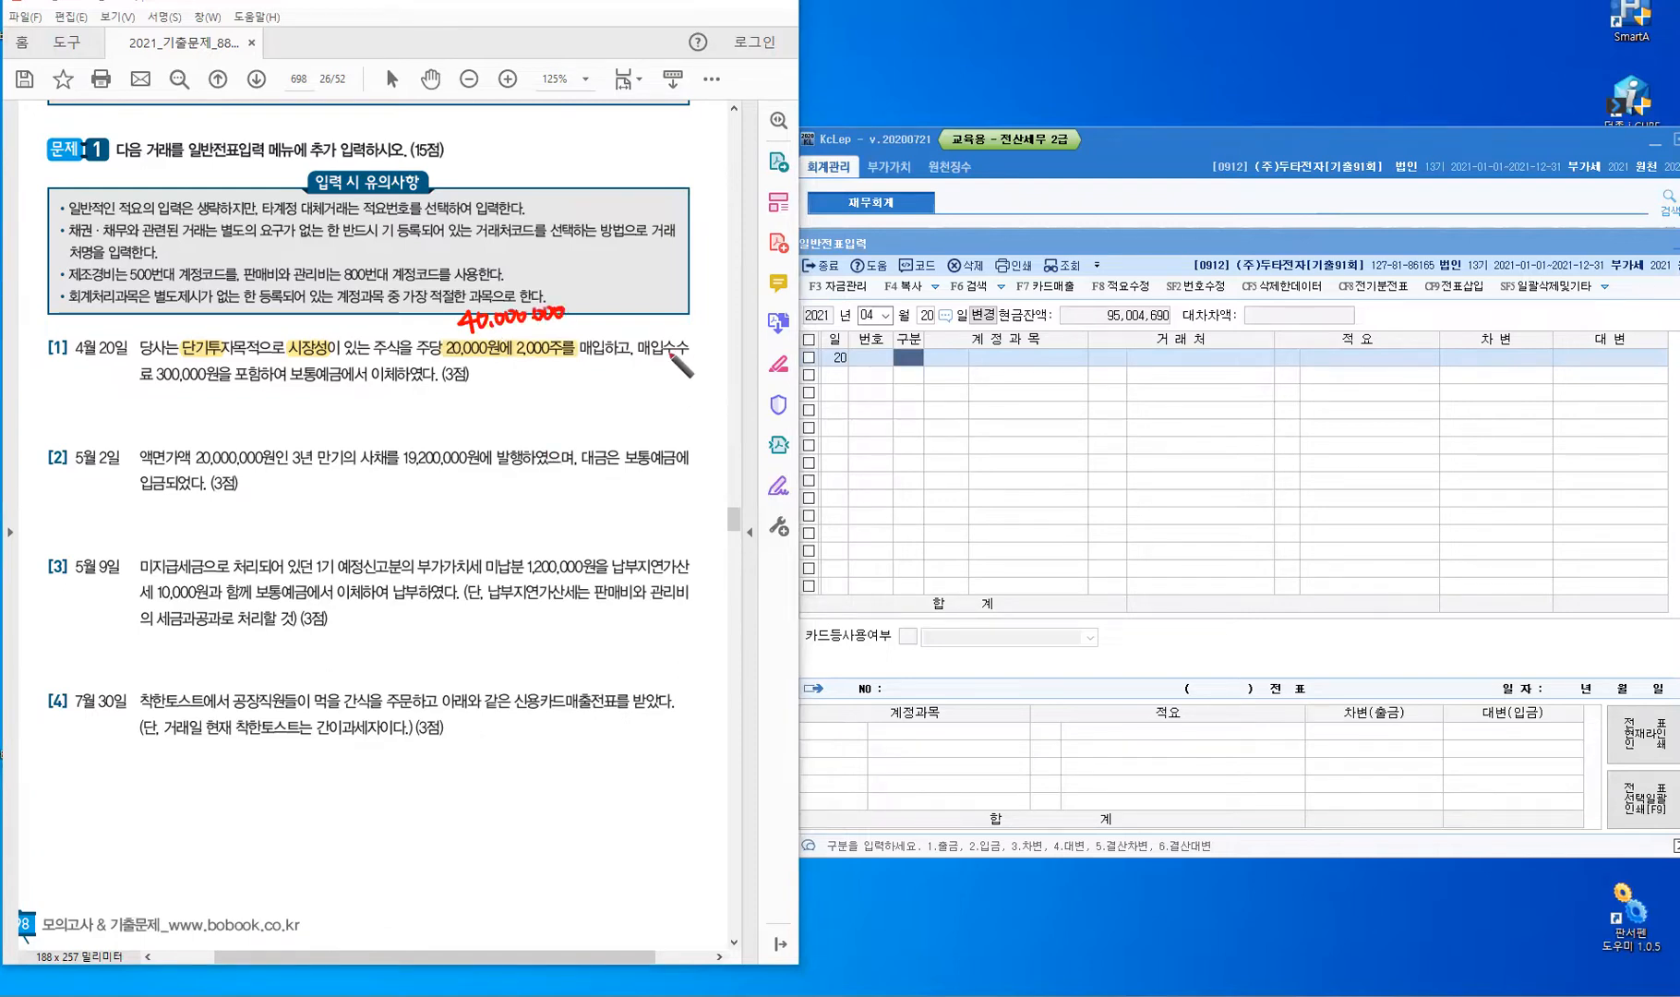
Draw an arrow to 매입수수료 in question 1 with the handwritten note 수수료비용 (영.외.비), and tick 보통예금.
click(650, 339)
drag(663, 294, 651, 342)
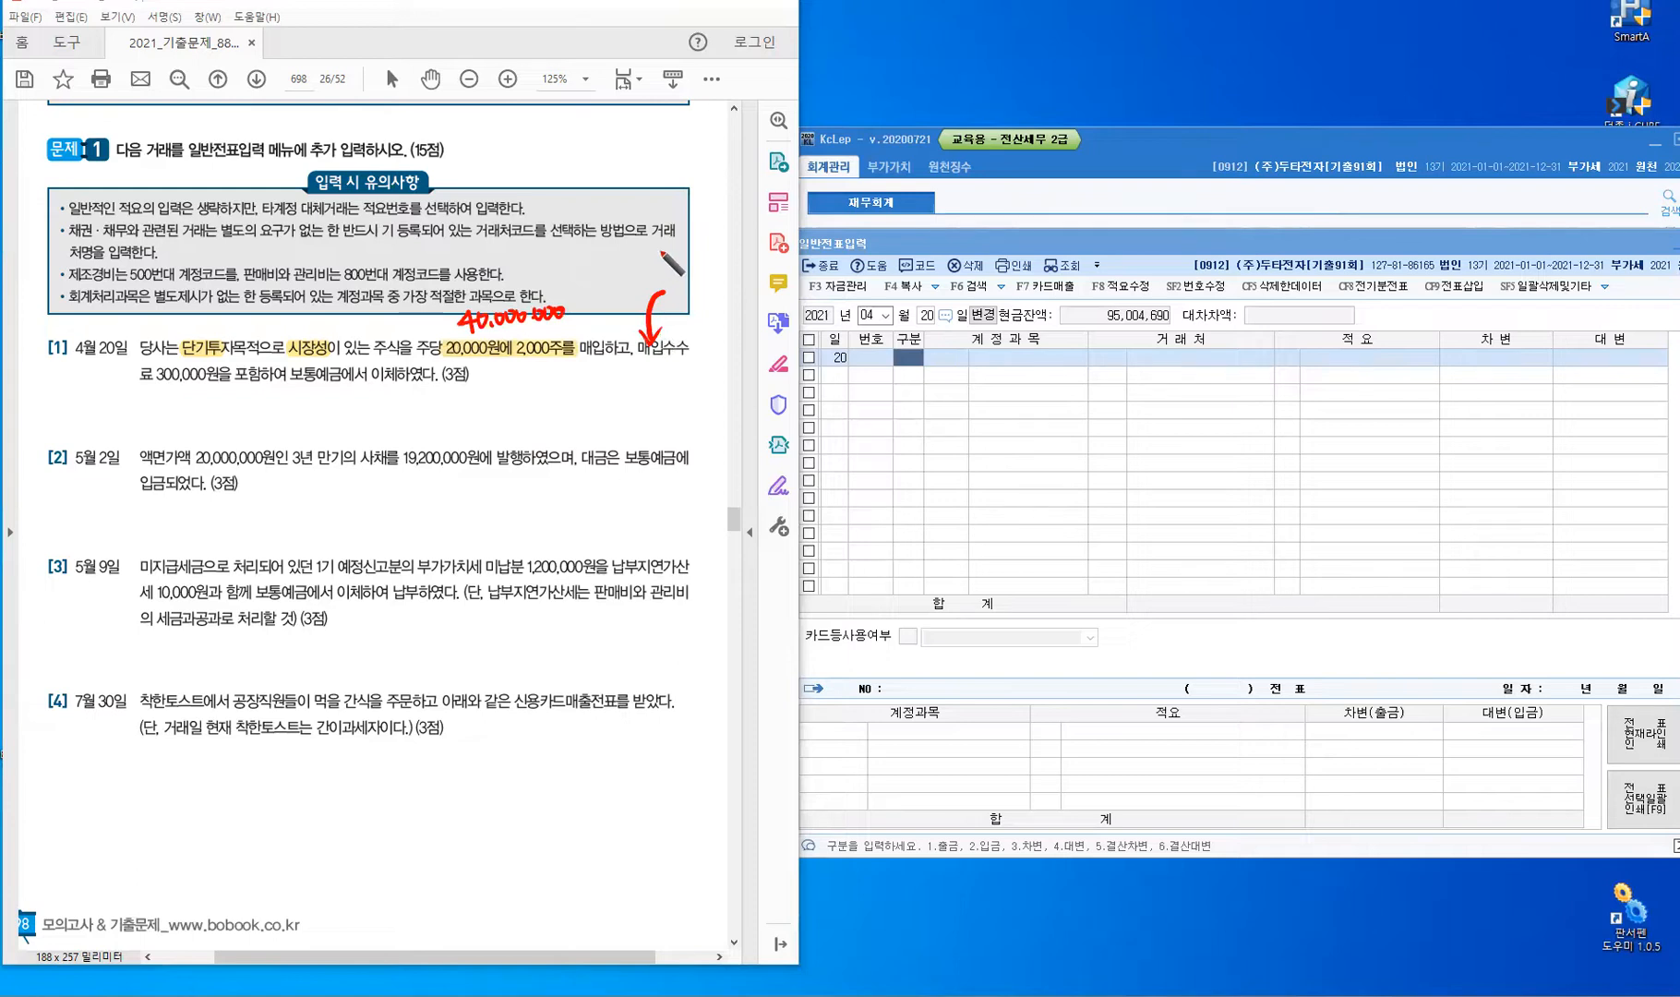
drag(651, 266, 672, 270)
drag(659, 272, 659, 283)
mouse_move(673, 266)
mouse_down()
mouse_move(691, 270)
mouse_move(681, 281)
mouse_up()
drag(688, 251, 699, 264)
drag(687, 277, 707, 272)
drag(708, 270, 722, 276)
drag(735, 247, 730, 267)
mouse_move(726, 267)
mouse_down()
mouse_move(679, 312)
mouse_move(728, 306)
mouse_up()
click(712, 304)
mouse_move(734, 291)
mouse_down()
mouse_move(735, 311)
mouse_move(770, 315)
mouse_up()
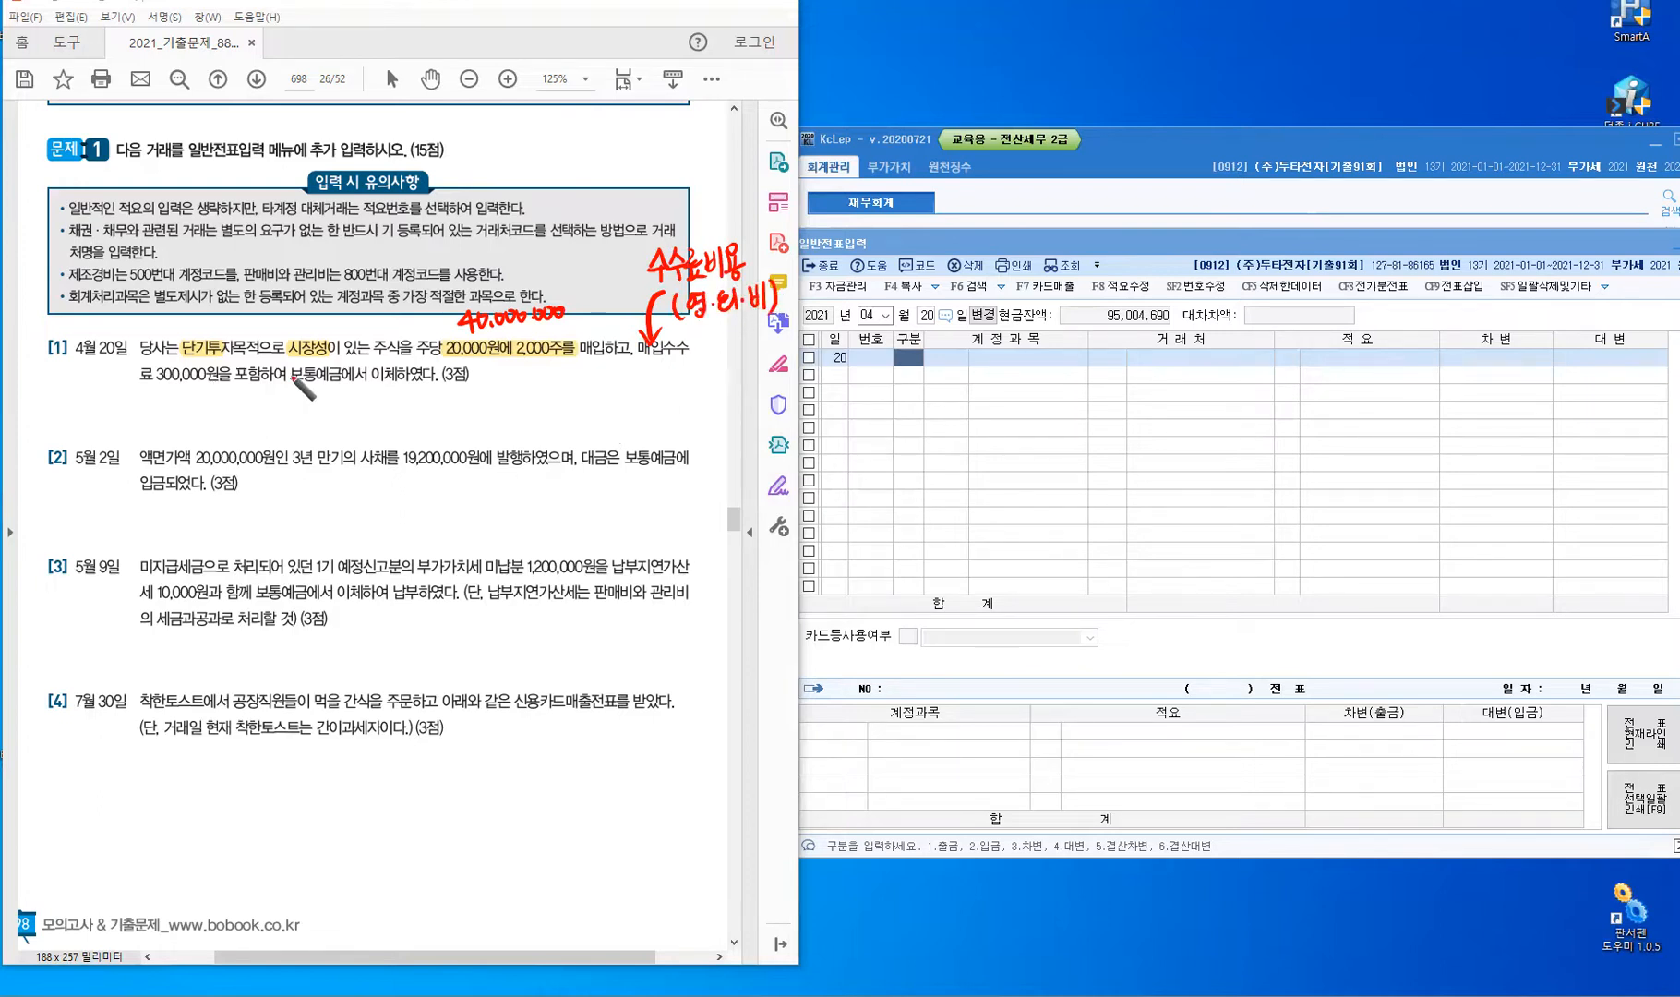
drag(314, 352, 320, 363)
Enter a debit line for account 0107 단기매매증권 with an amount of 40,000,000 on the 20 April voucher.
click(908, 358)
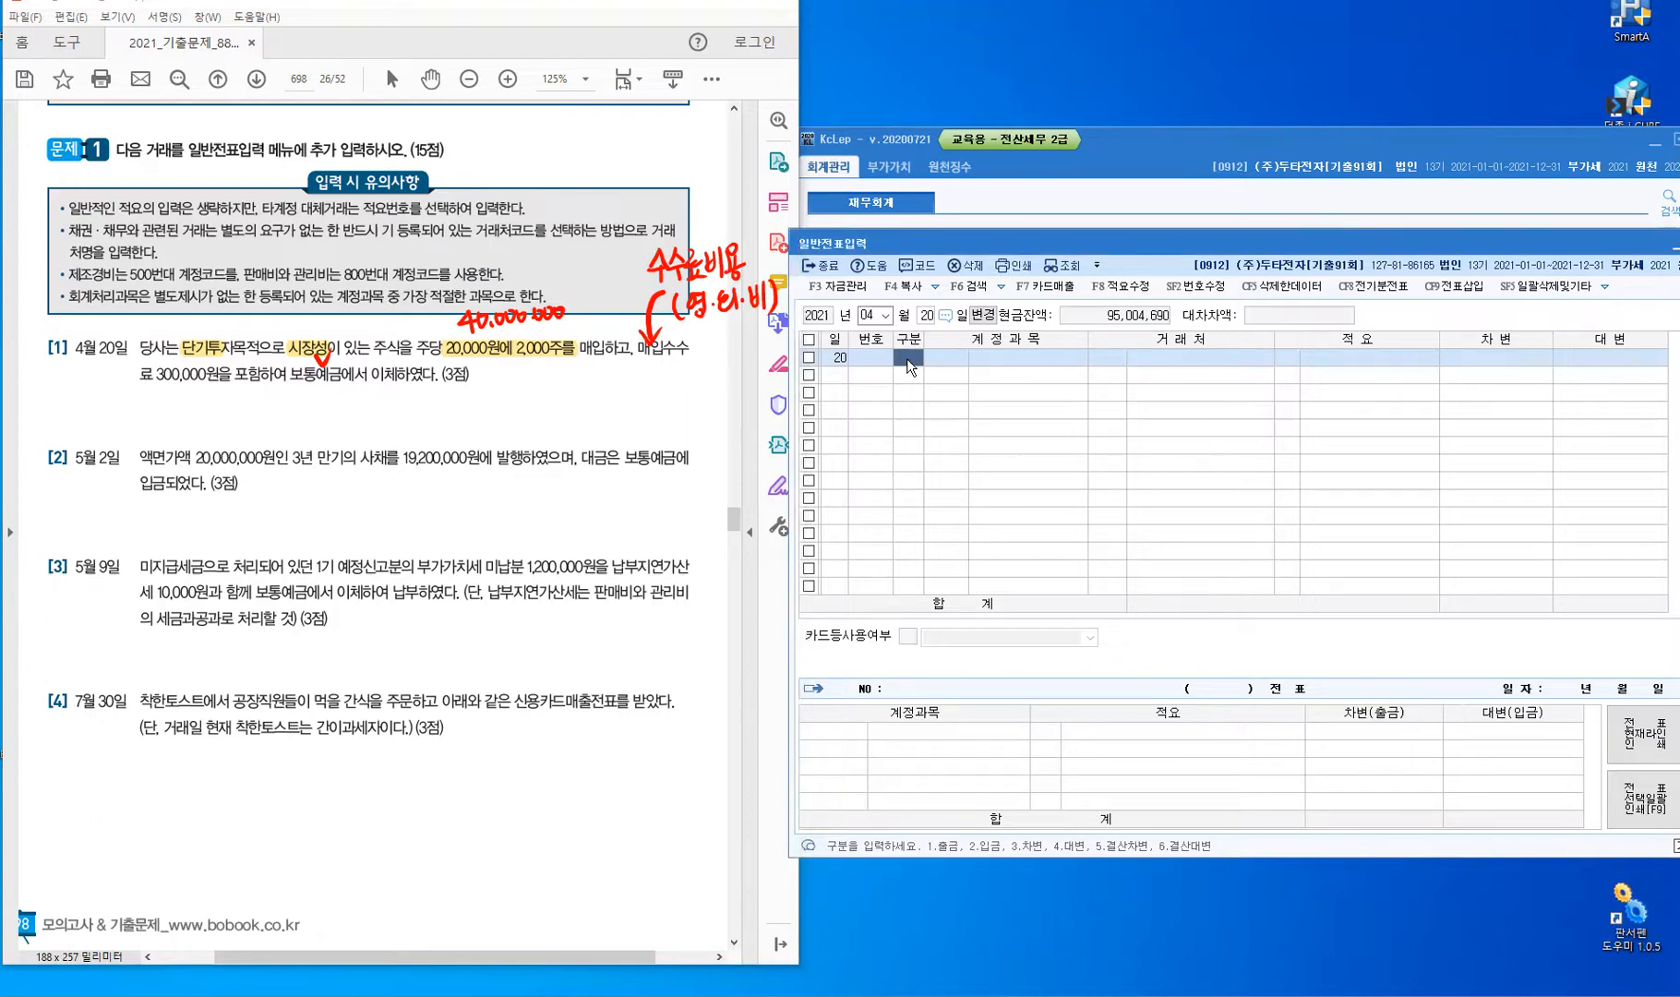
text(3)
key(Return)
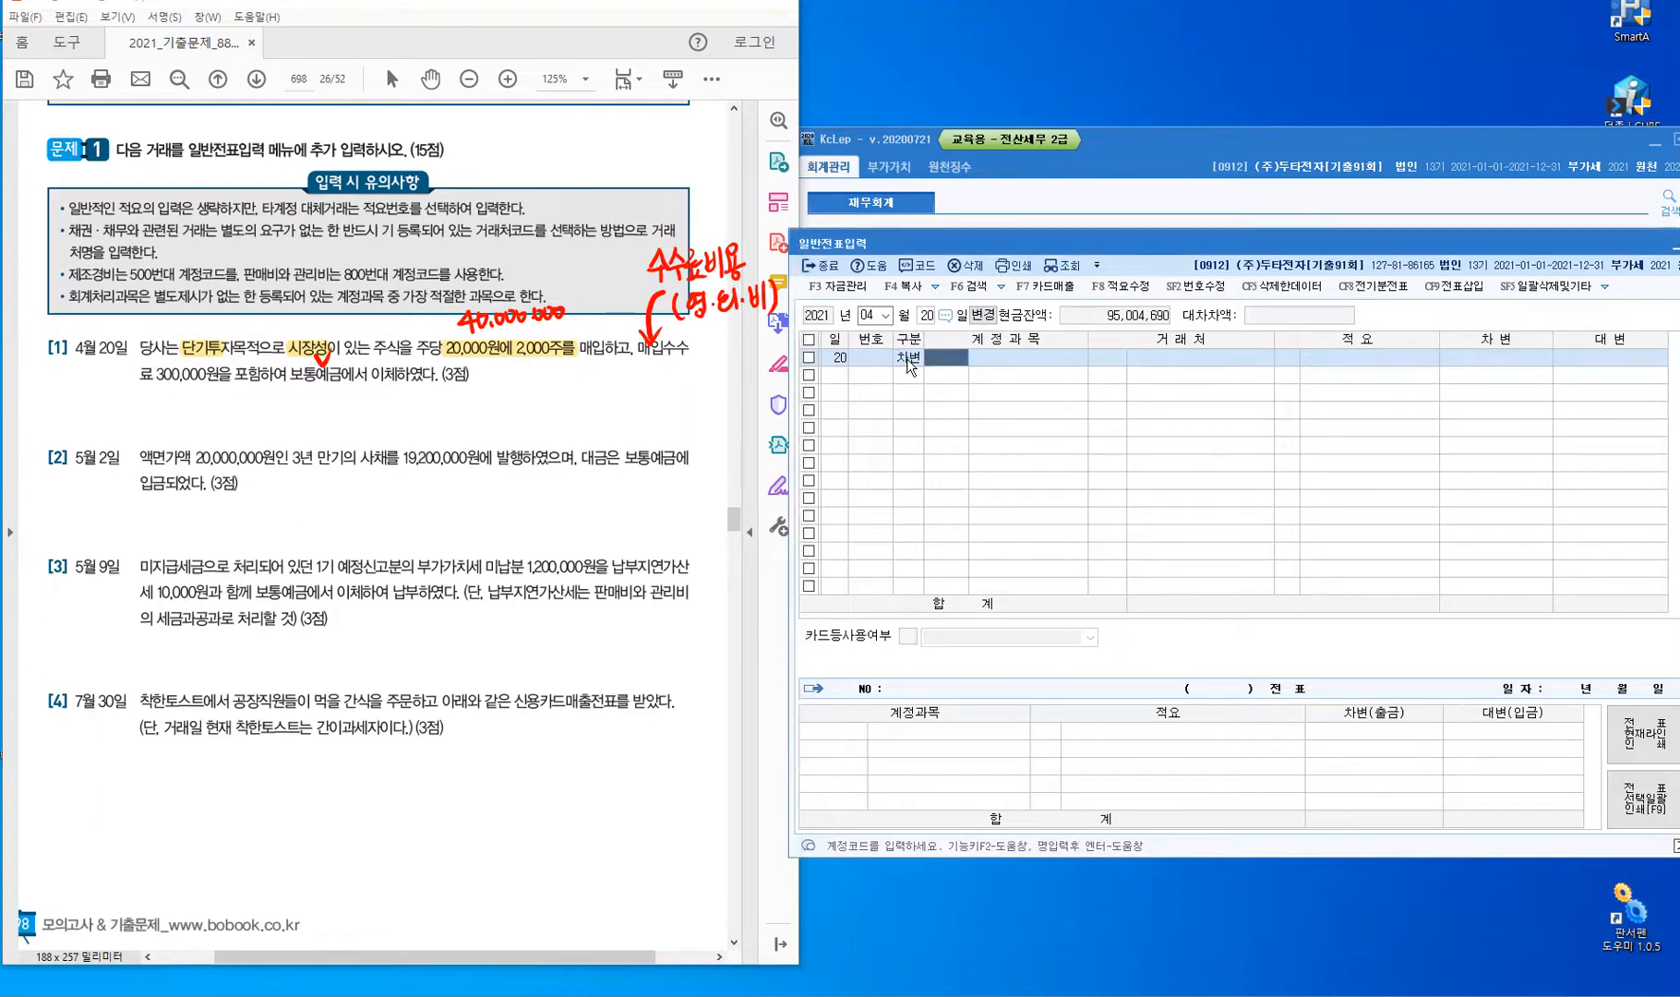
text(단기)
key(Return)
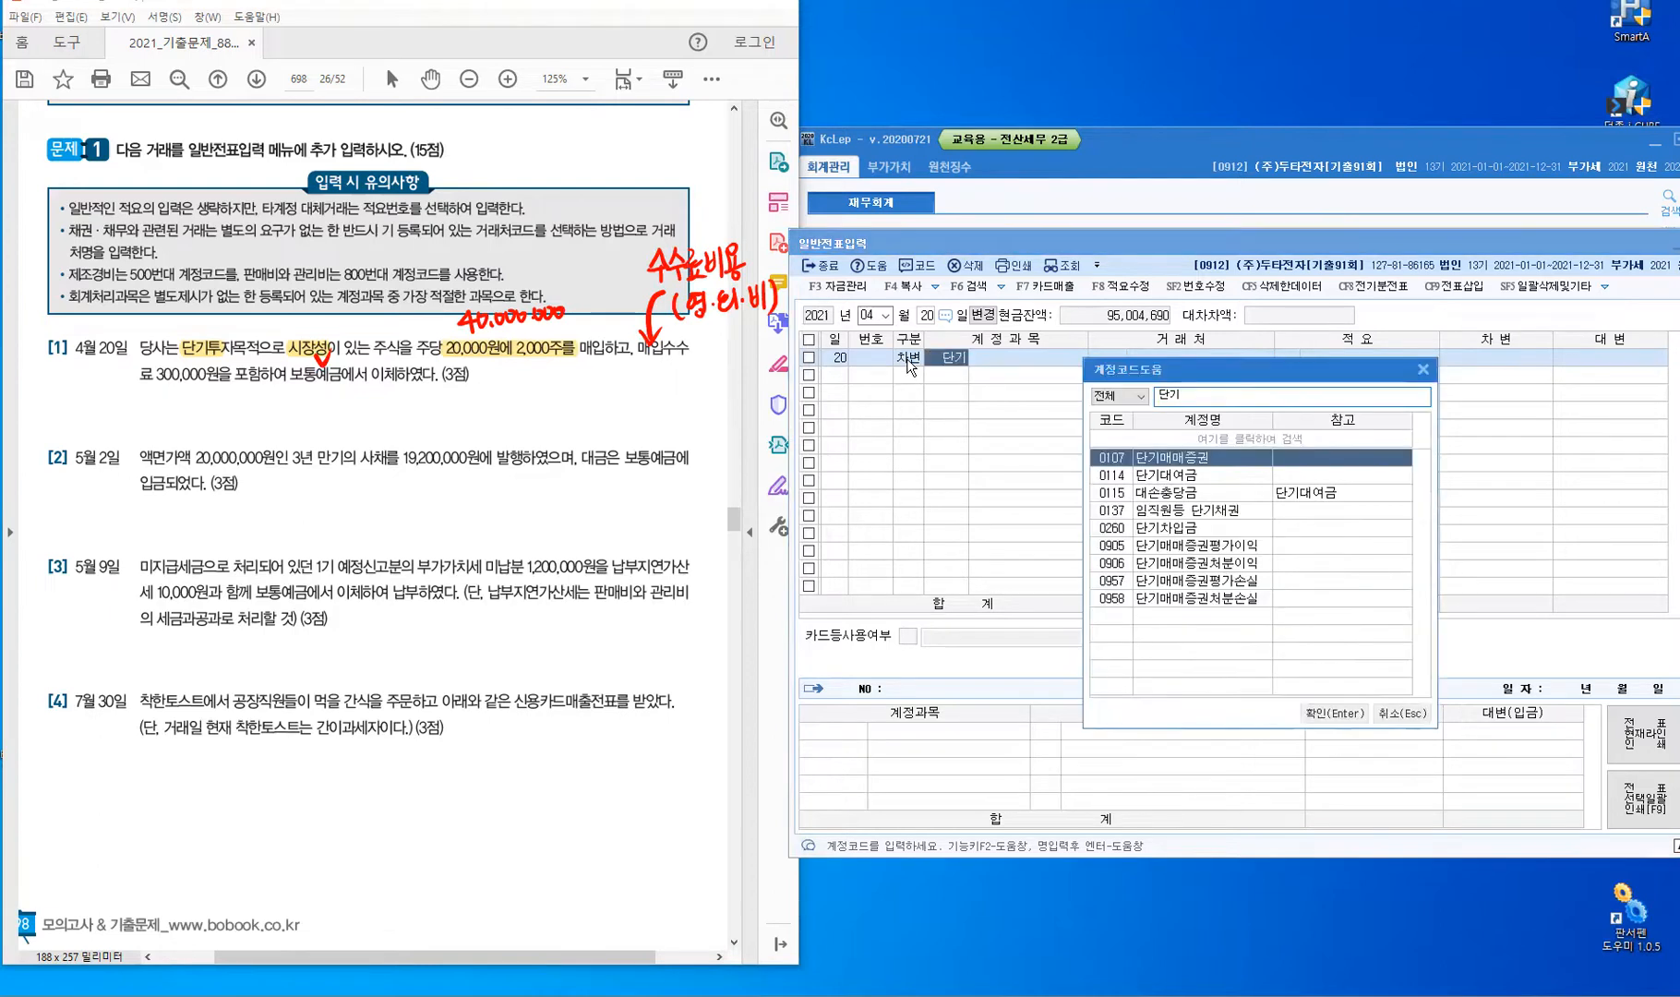
key(Return)
key(Return)
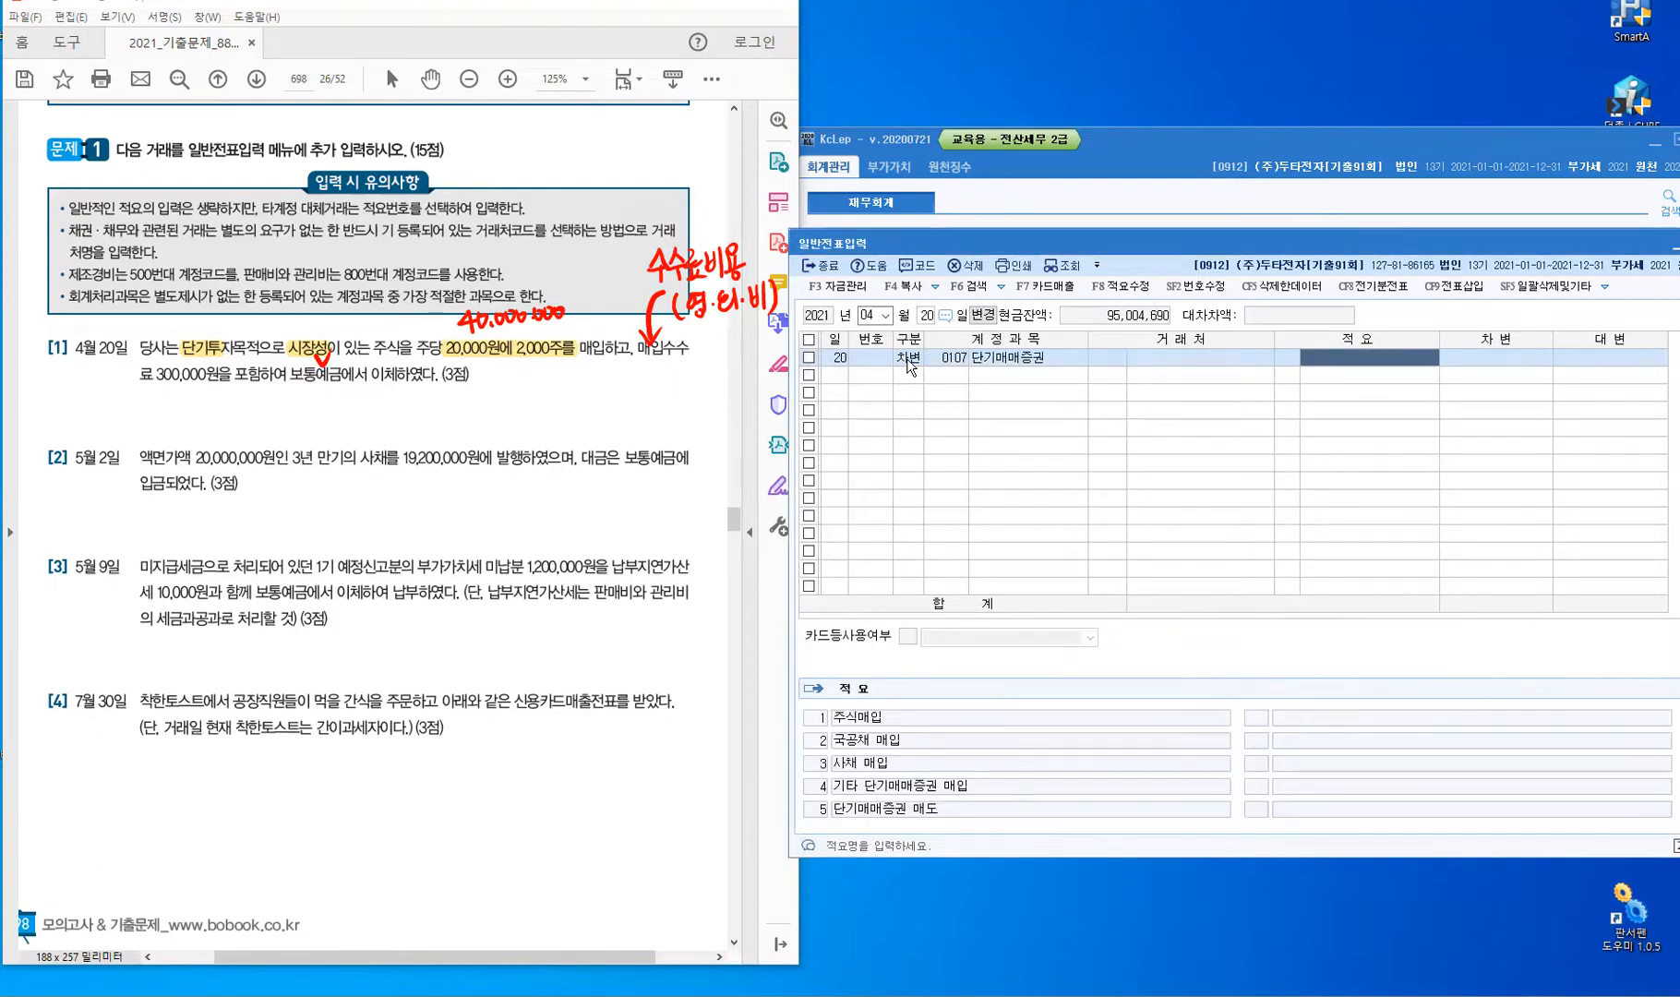
key(Return)
text(40)
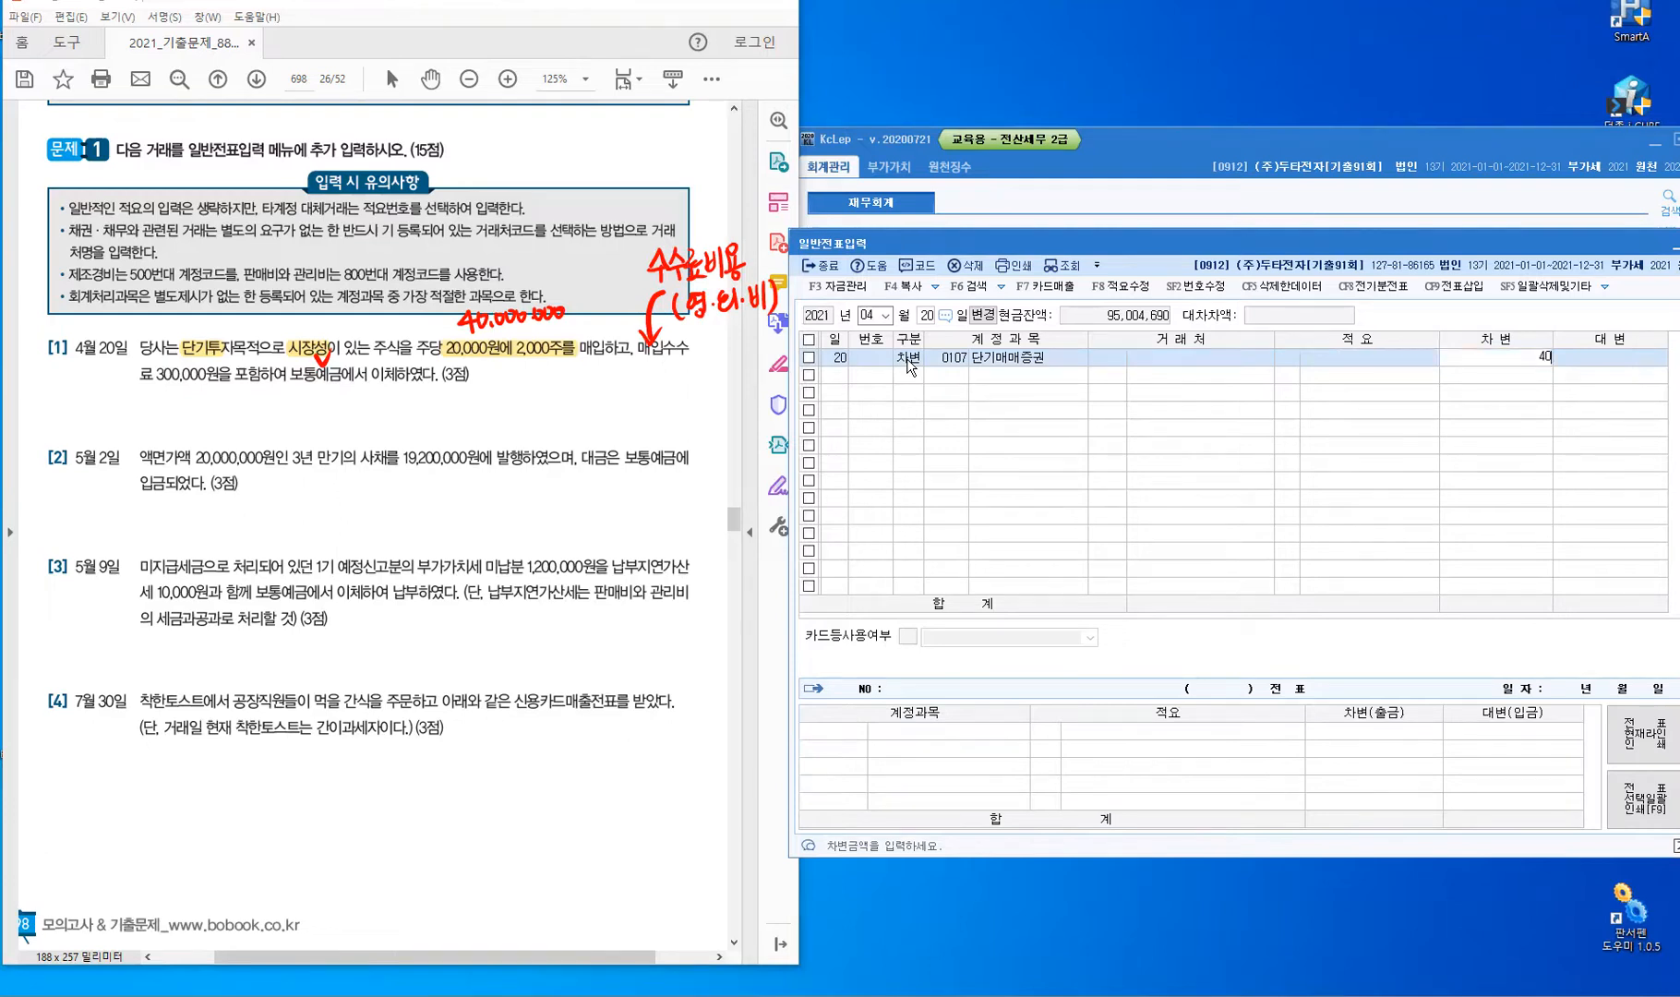
text(,000,000)
key(Return)
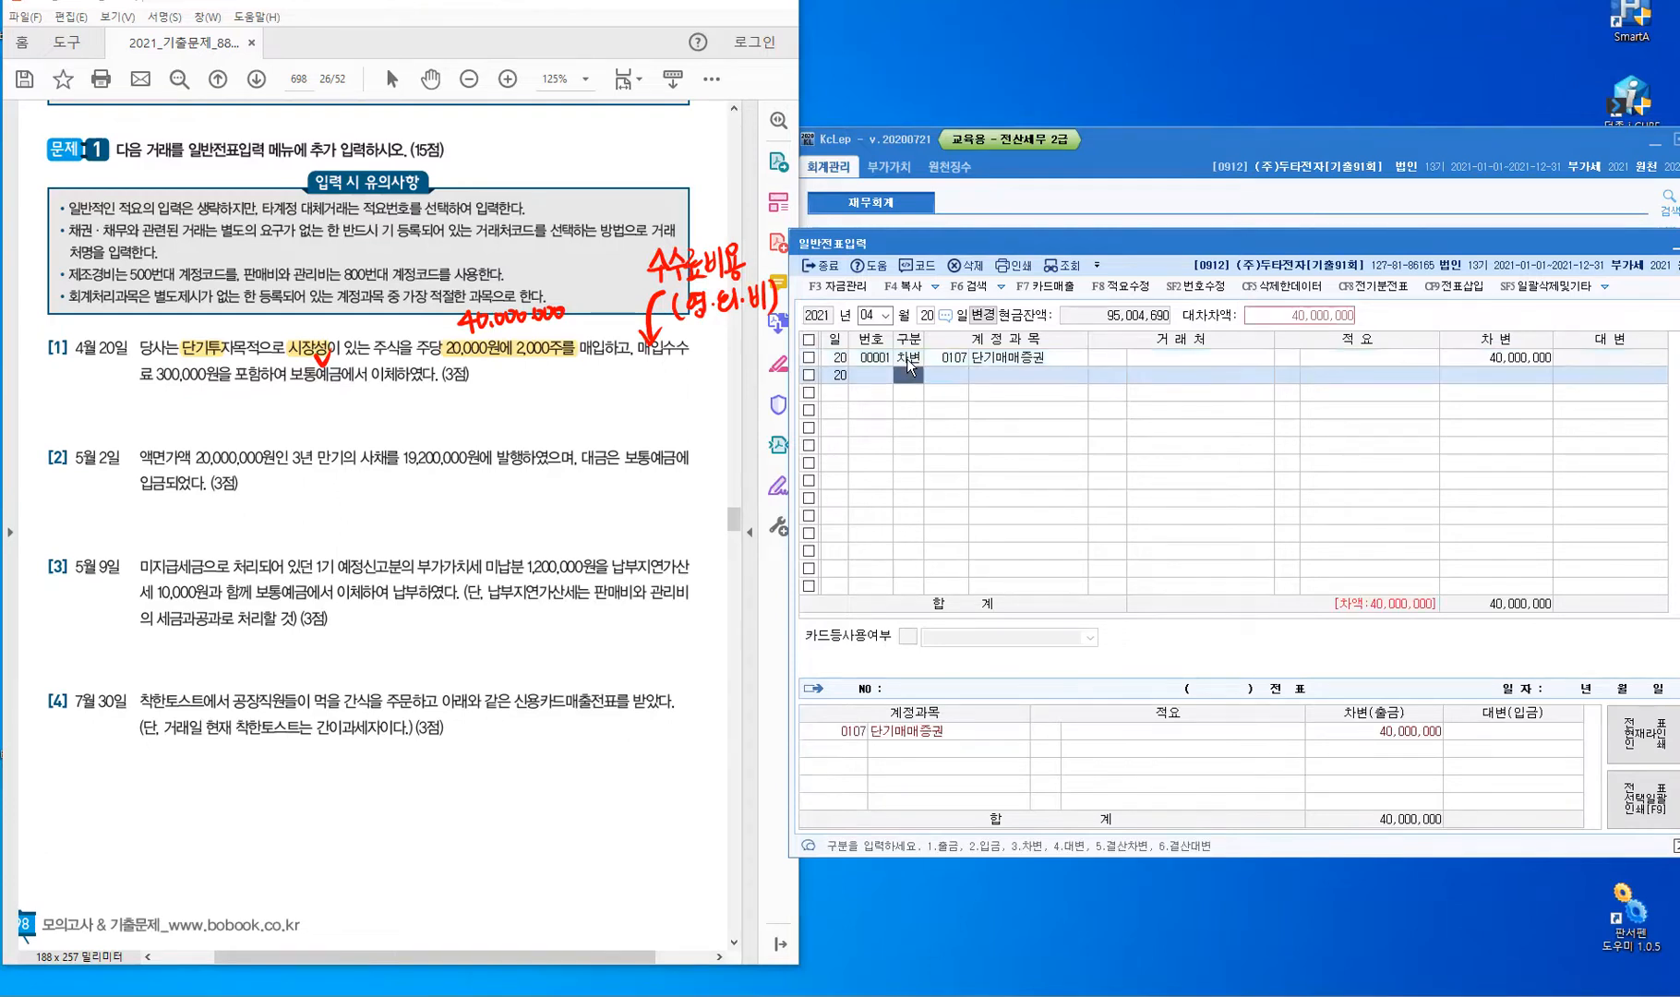
Add a debit line for account 0984 수수료비용 with an amount of 300,000.
text(3)
text(수수)
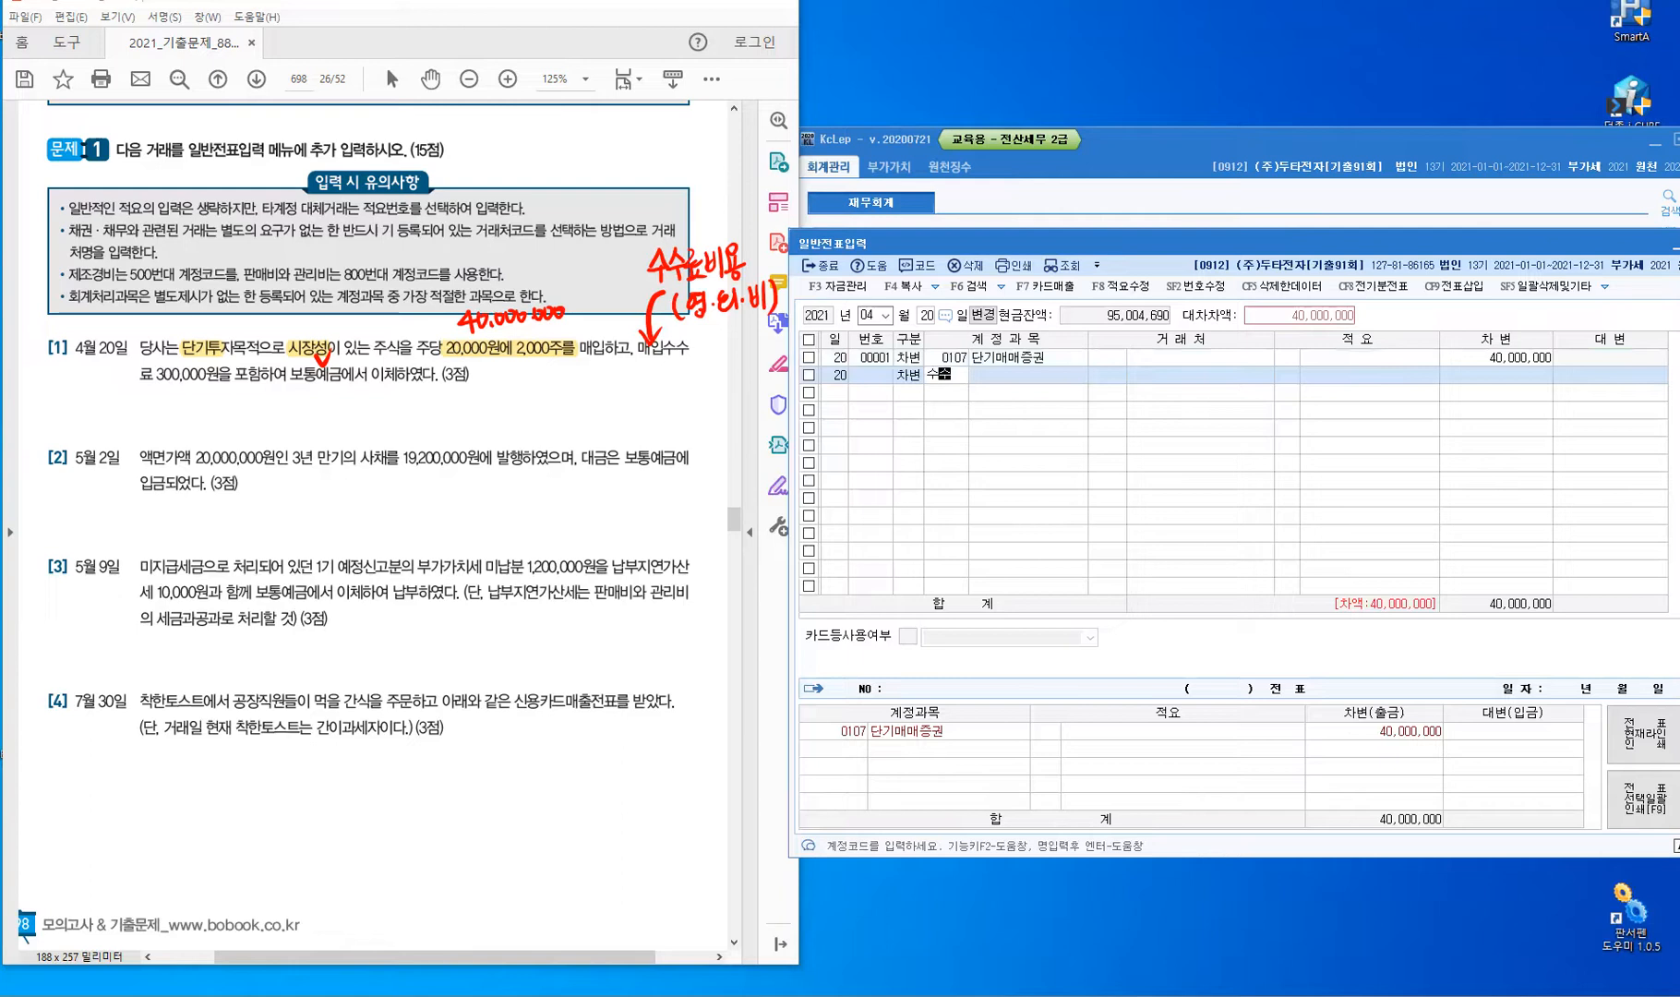
key(Return)
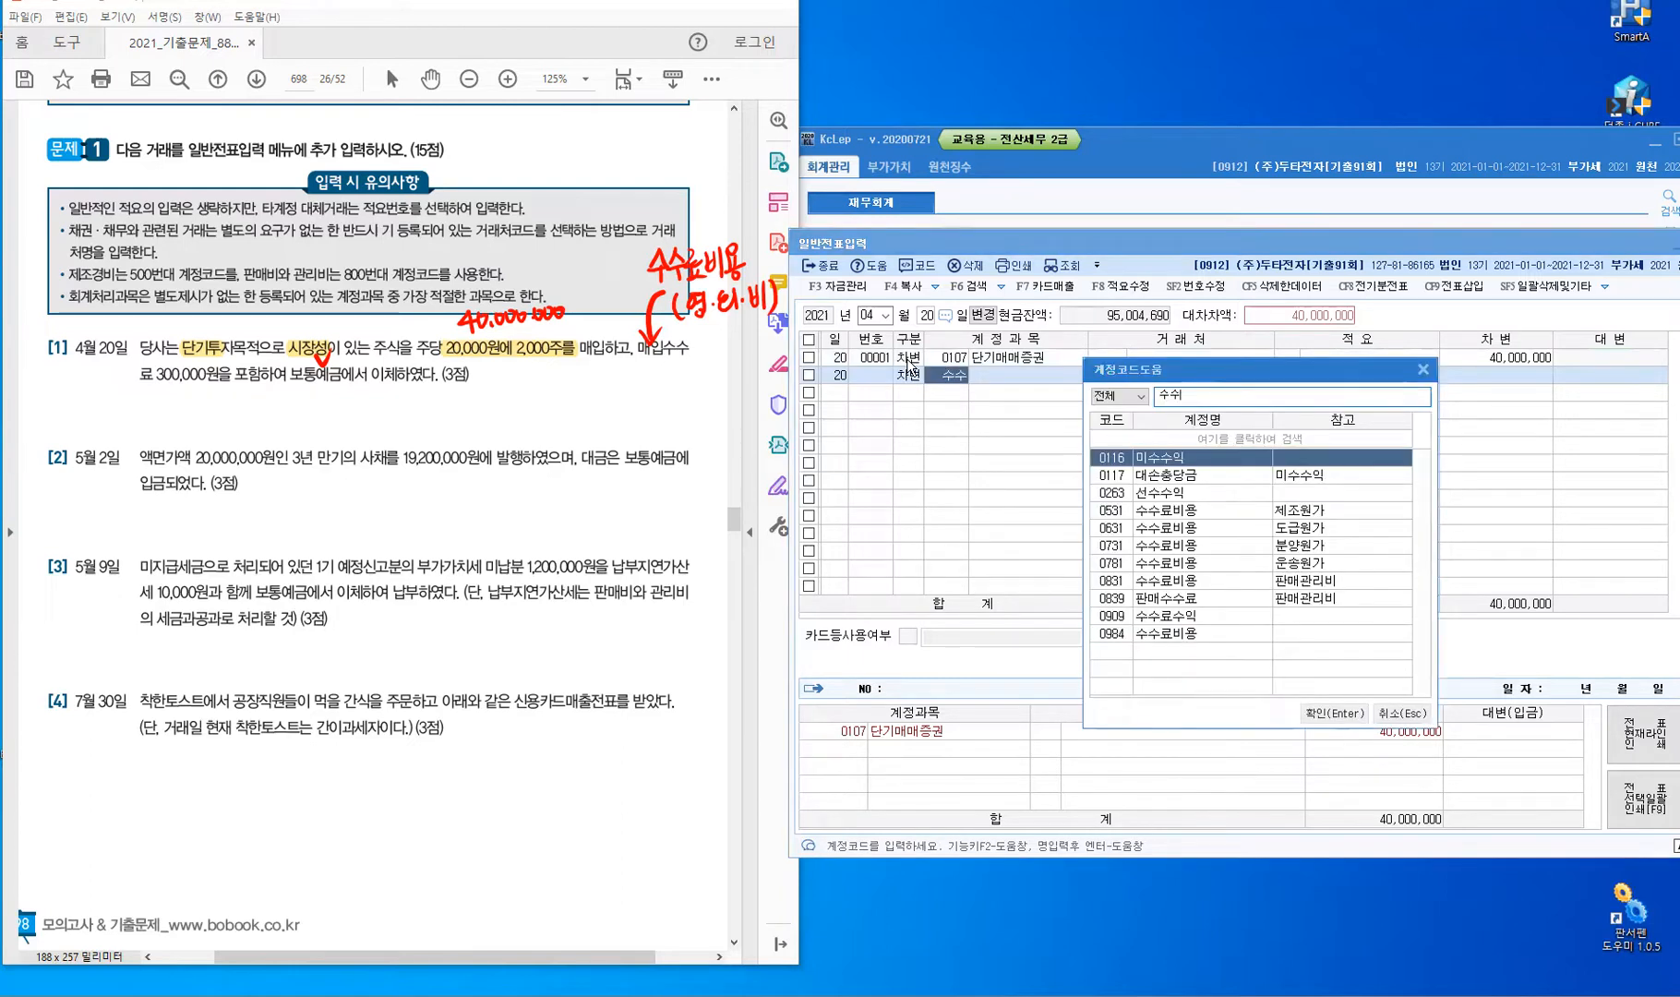
key(Down)
key(Down)
key(Down)
key(Down)
key(Down)
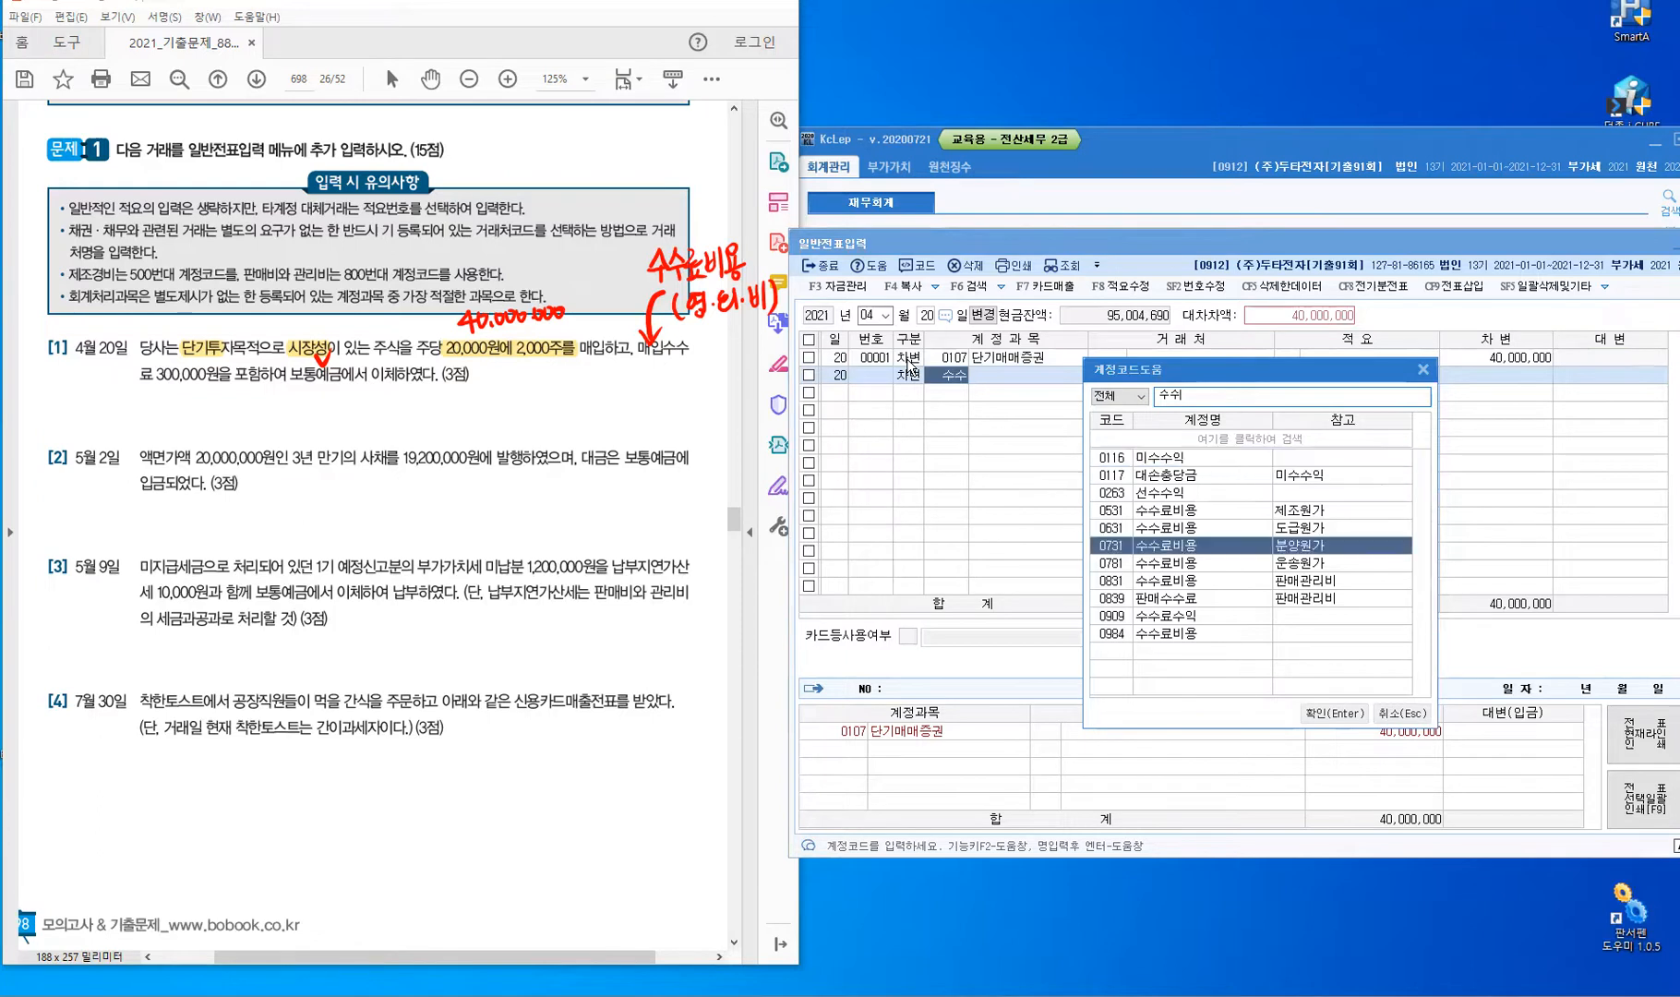
key(Down)
key(Down)
key(Down)
key(Down)
key(Down)
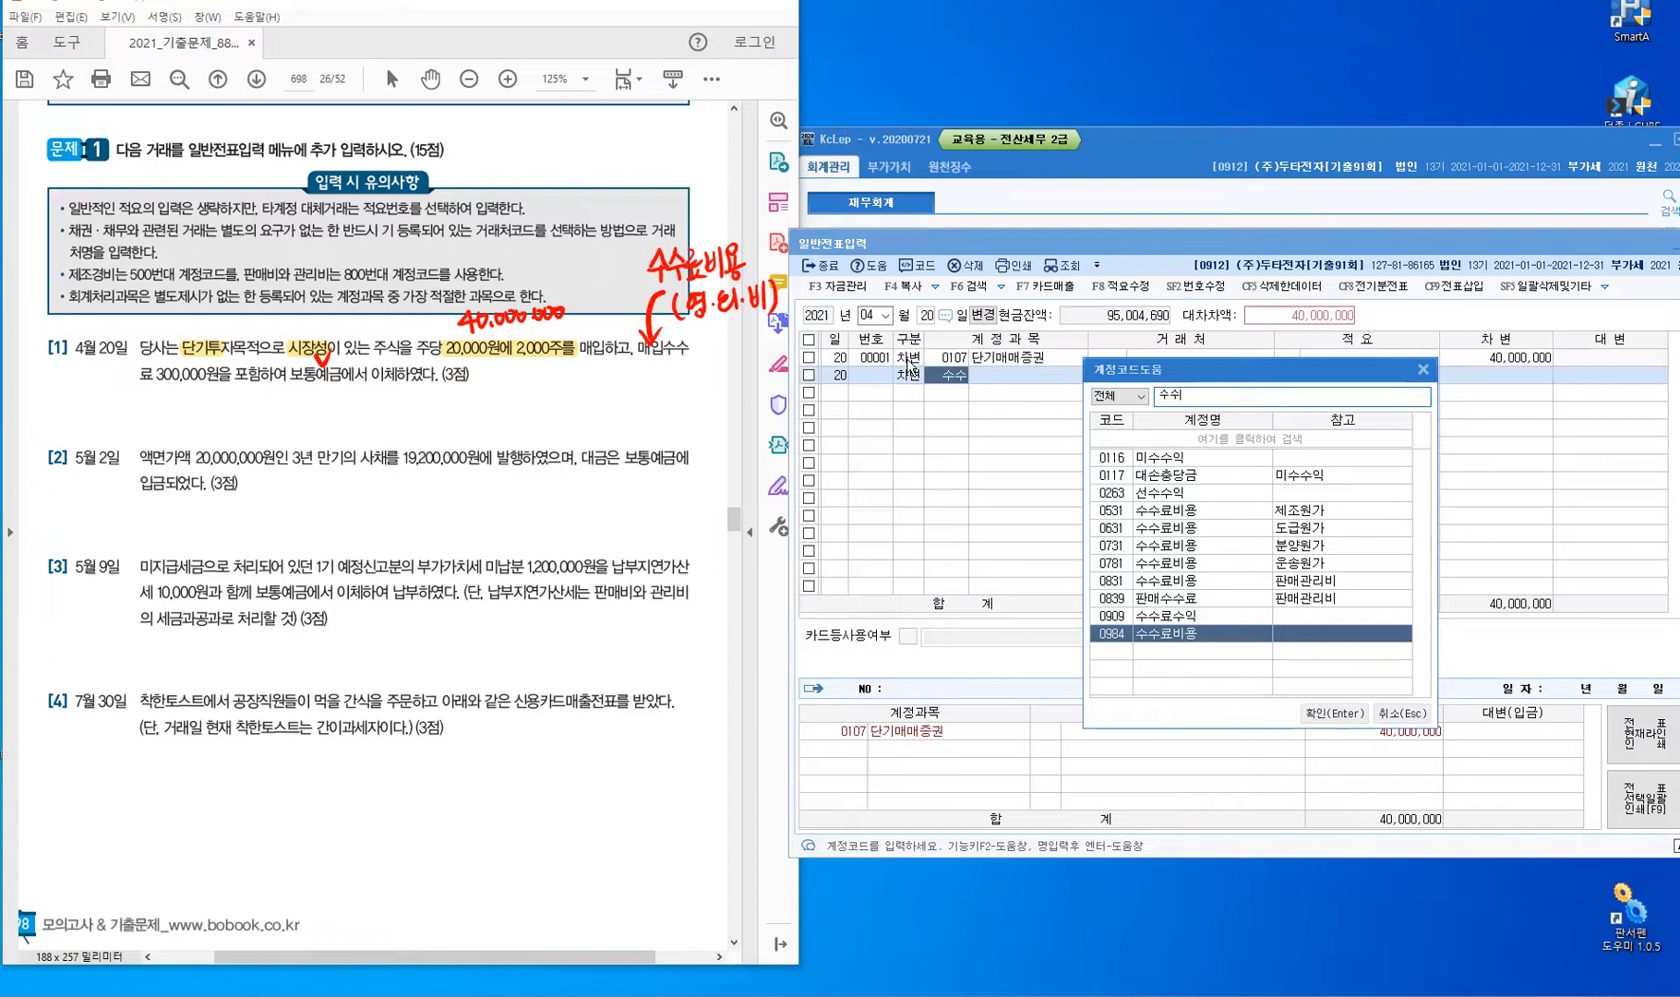
key(Return)
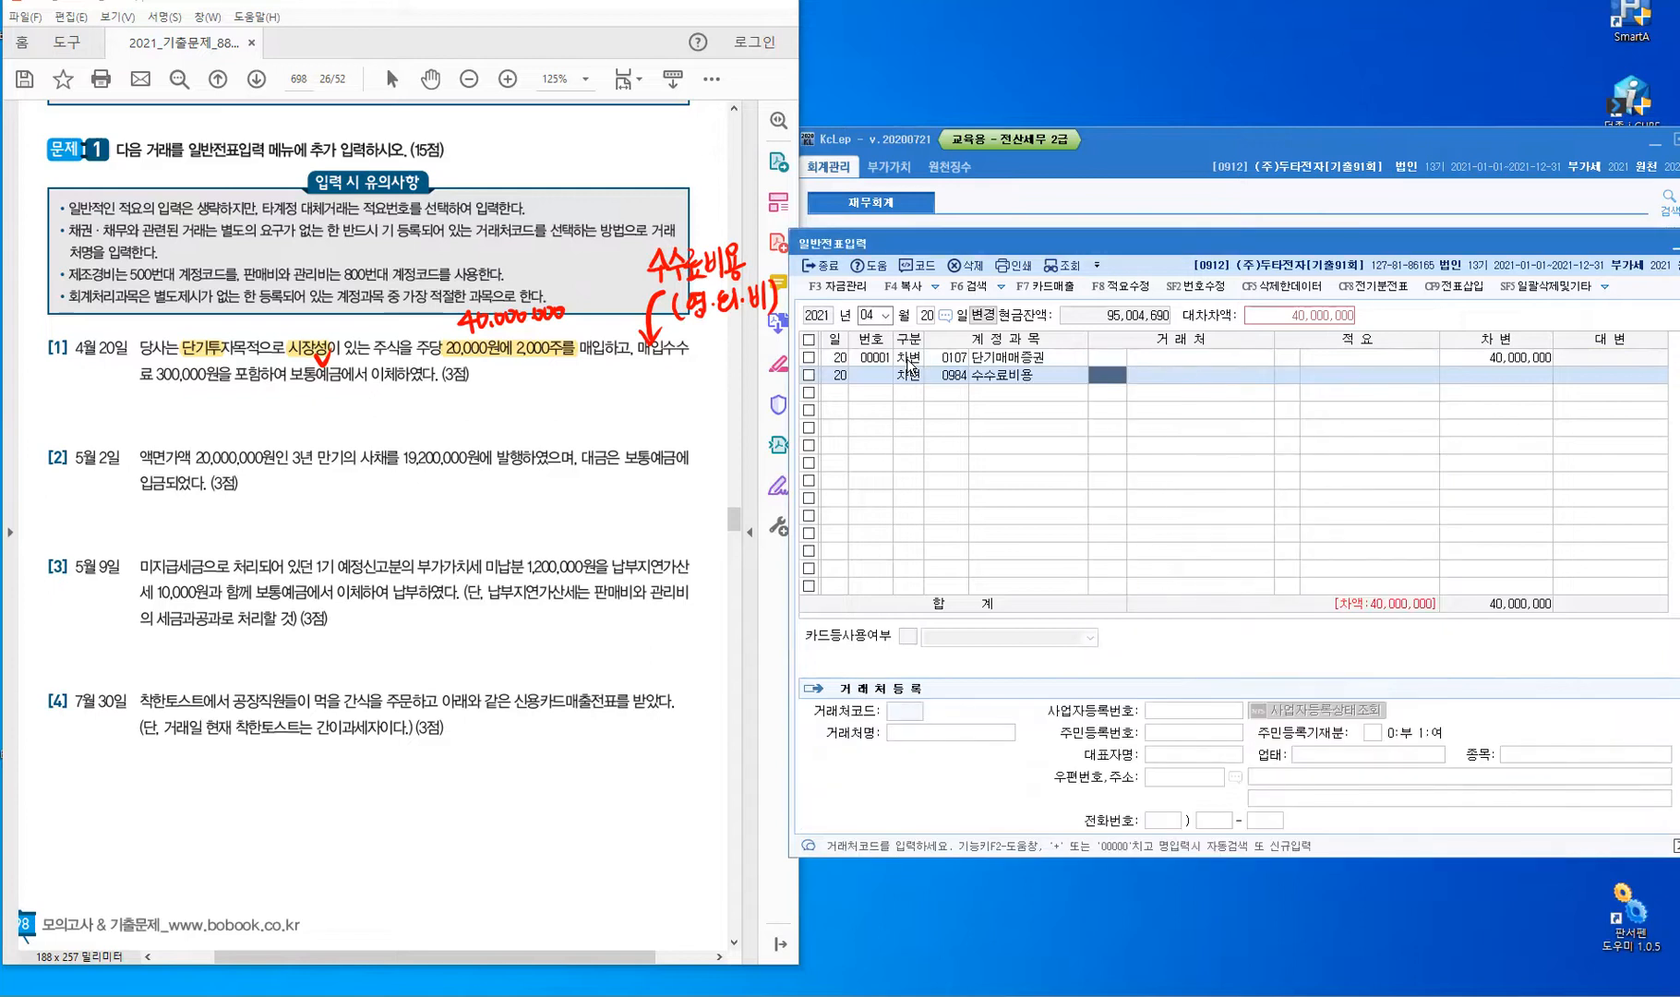
key(Return)
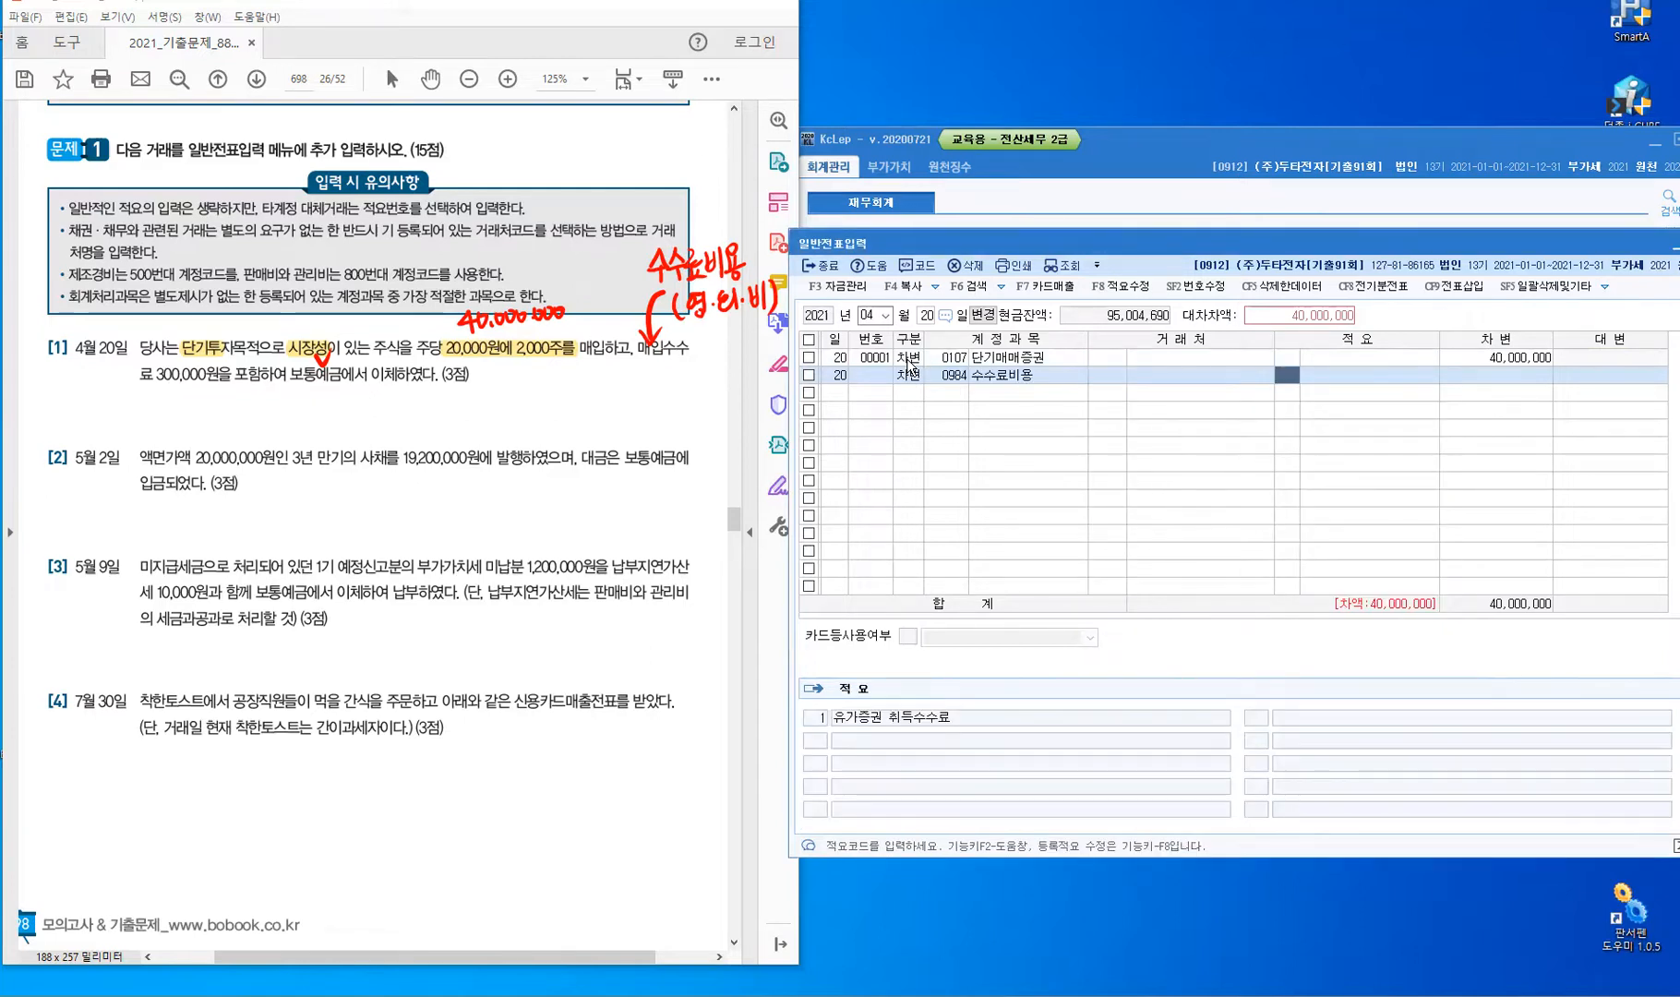
key(Return)
text(300000)
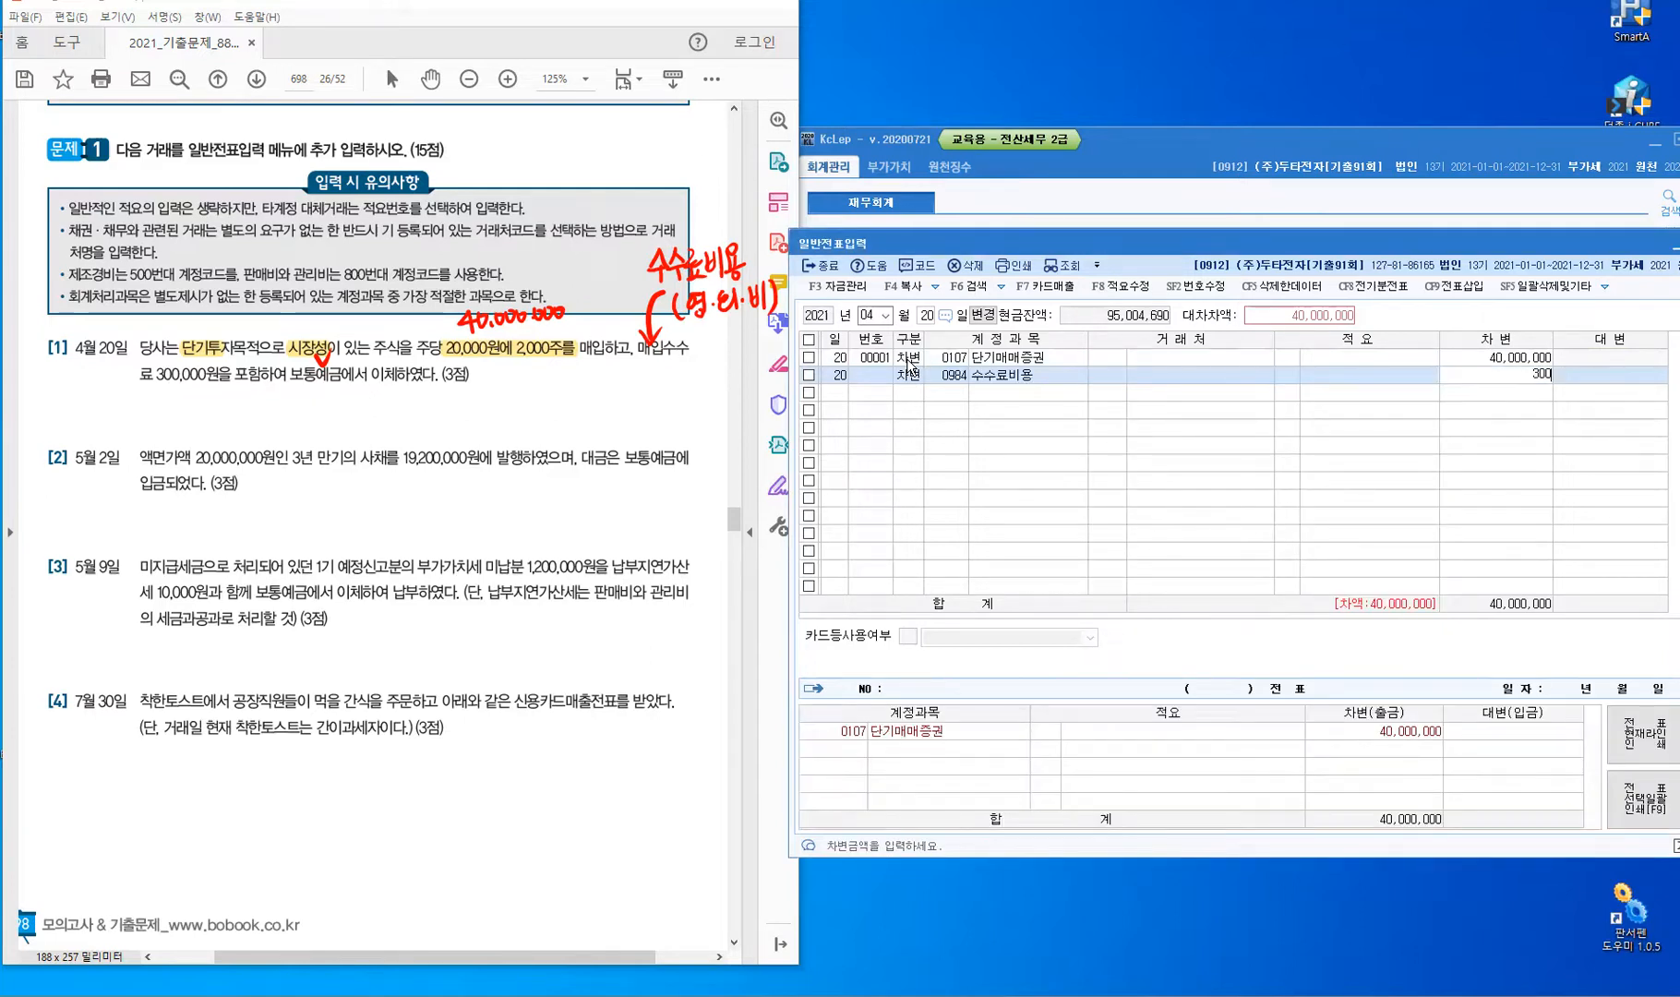
key(Return)
Add a credit line for account 0103 보통예금 with the balancing amount of 40,300,000 to complete the voucher.
text(4)
key(Return)
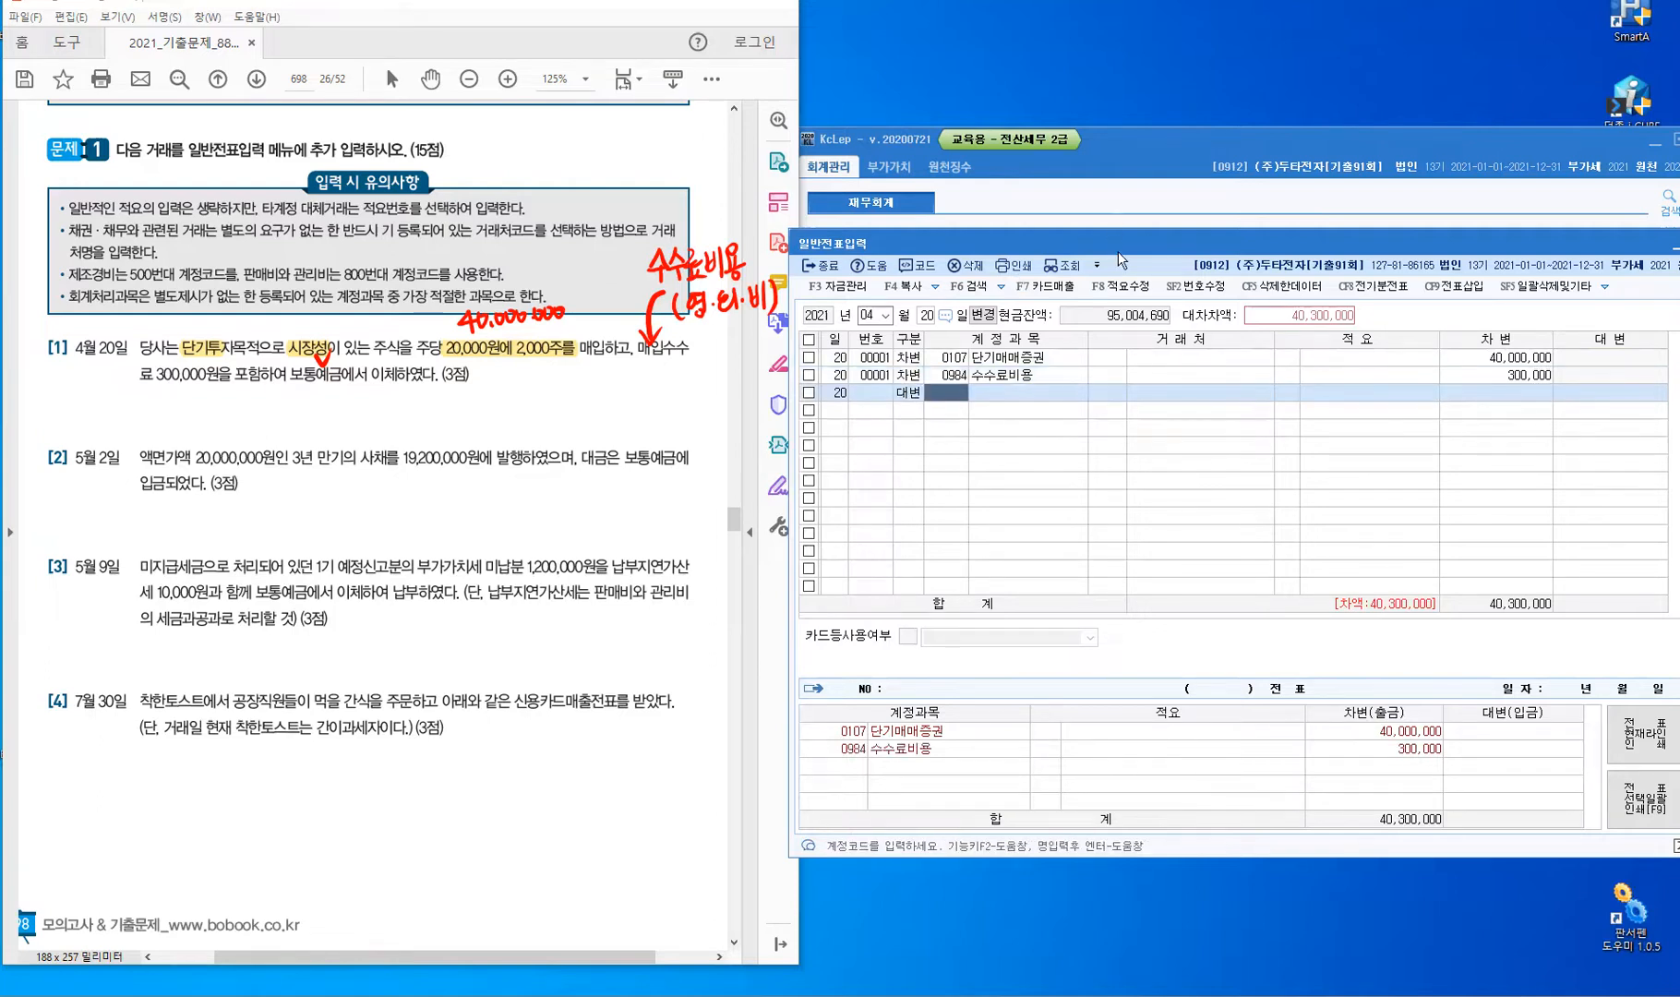
text(103)
key(Return)
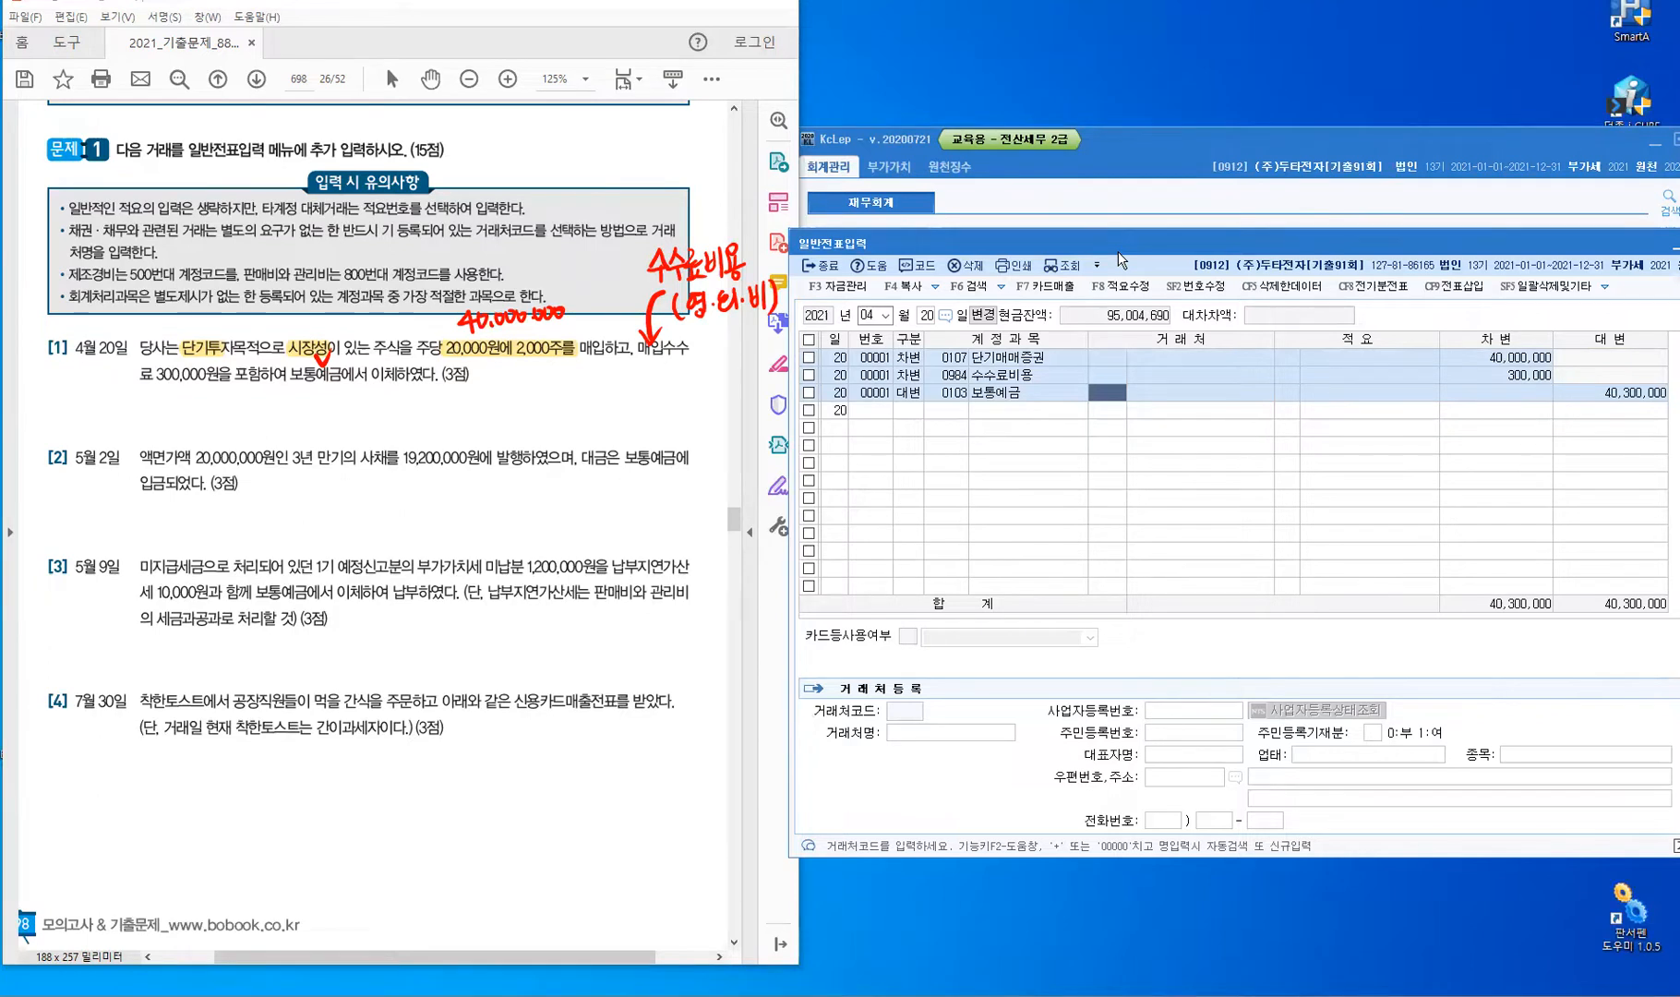
key(Return)
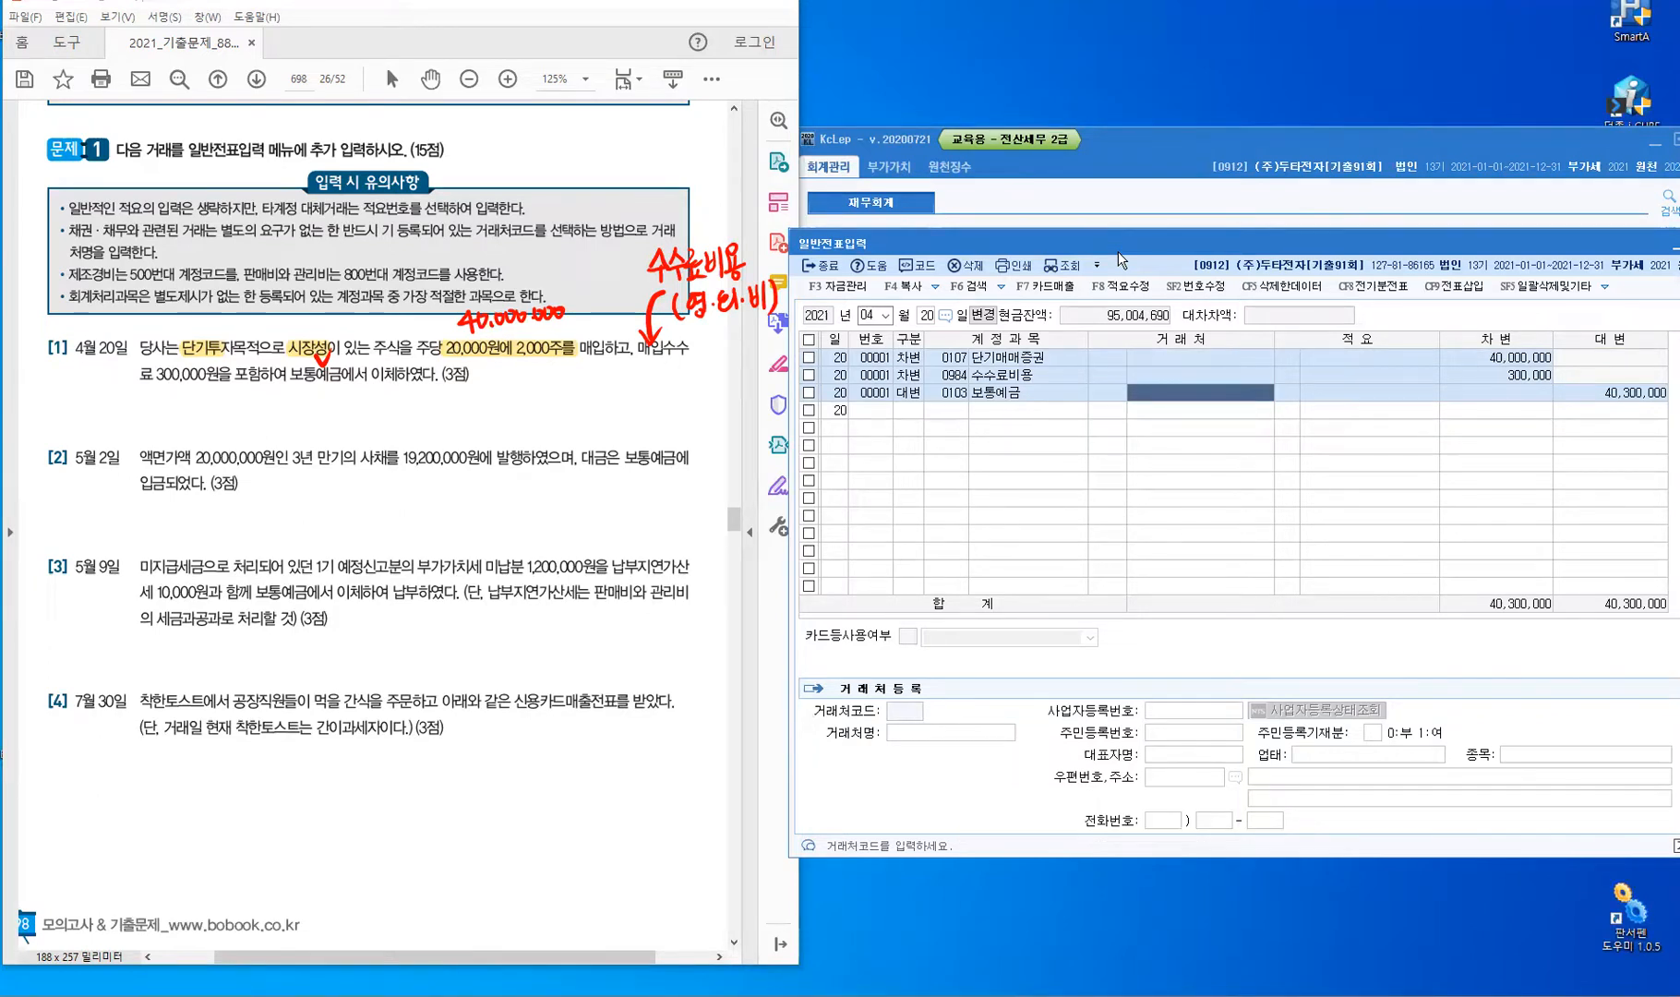
key(Return)
key(Return)
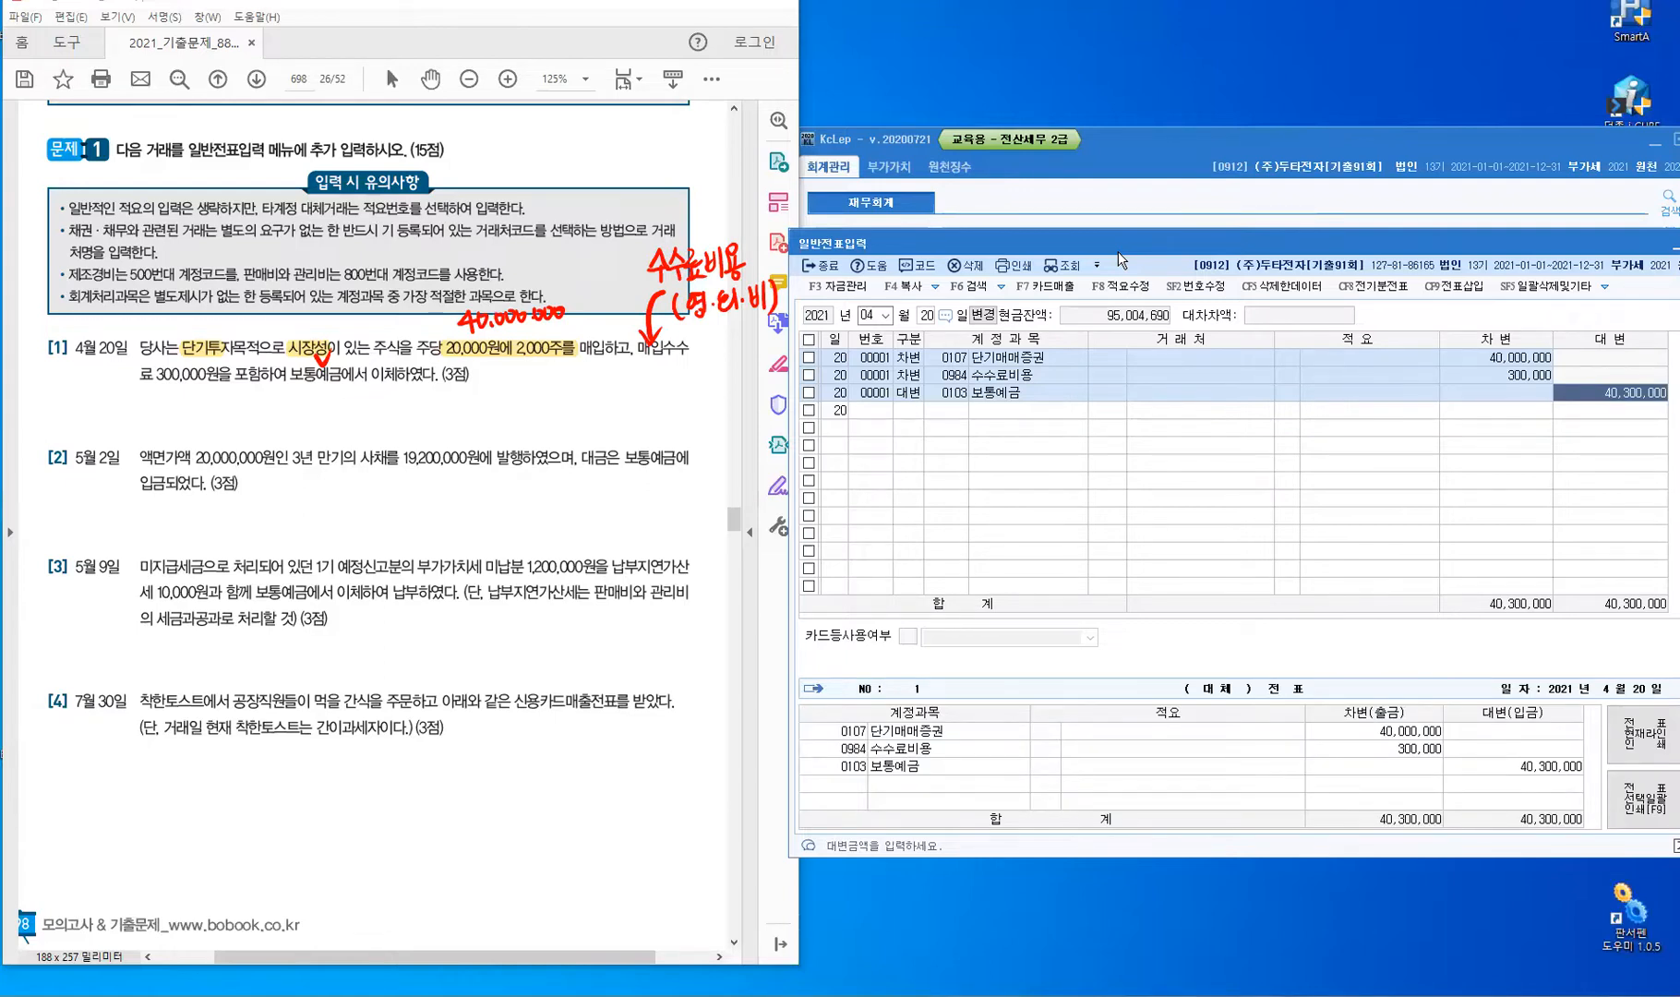
key(Return)
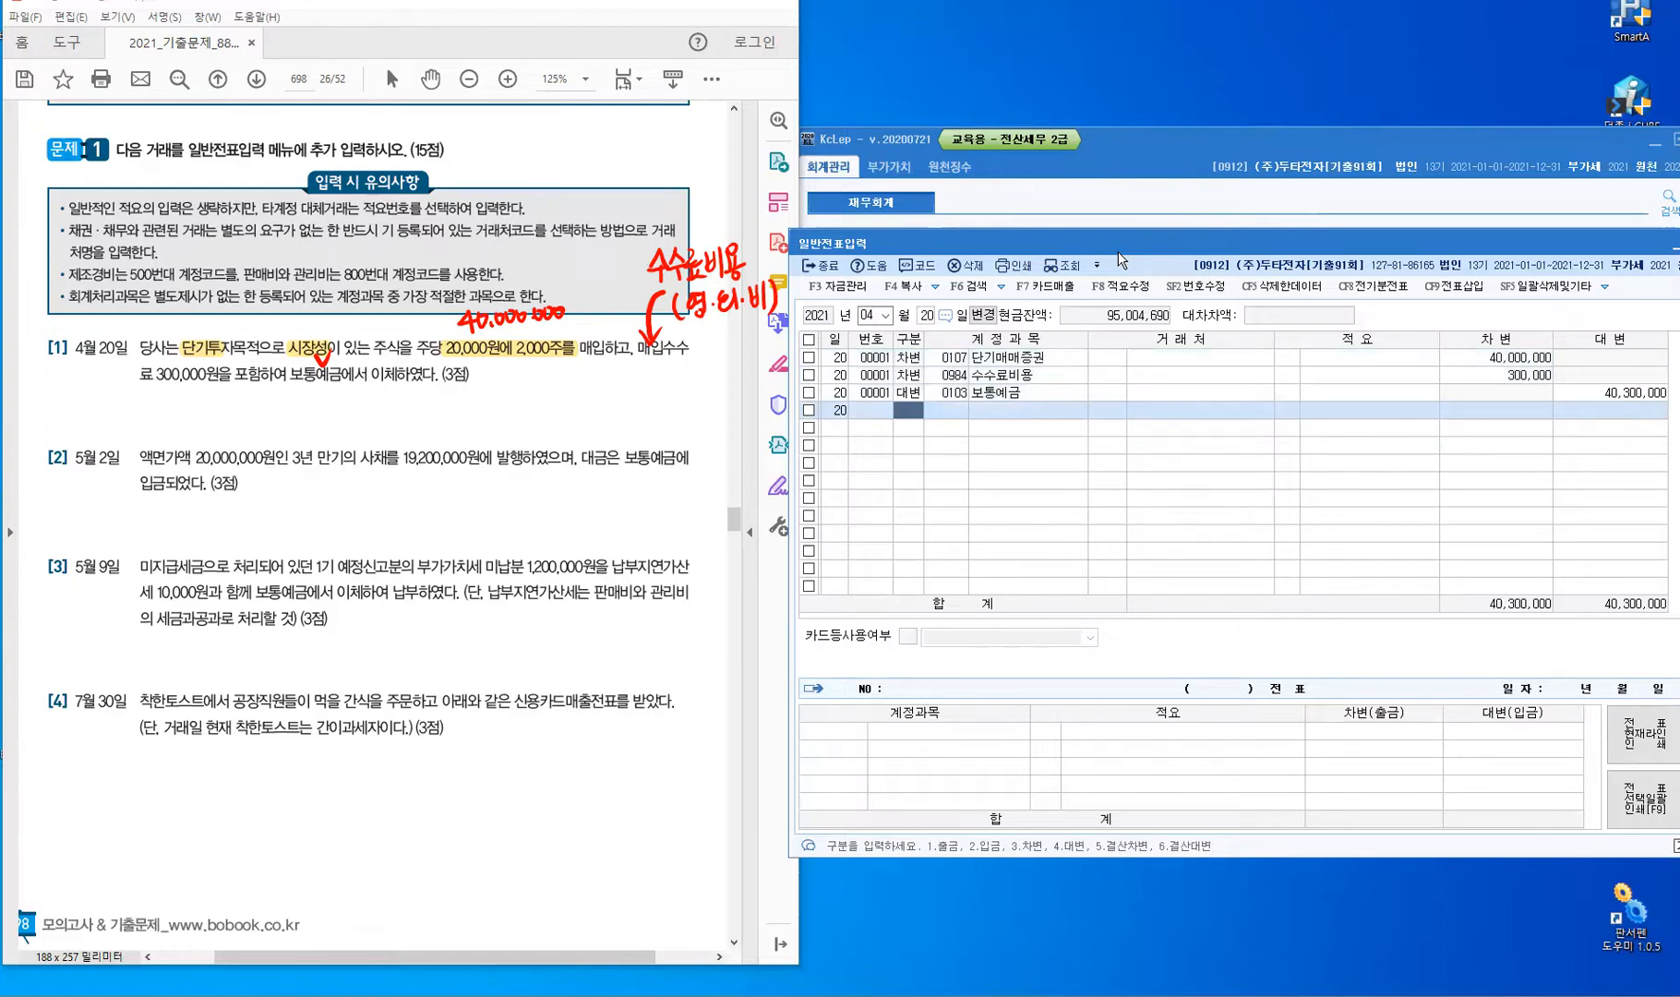
Set the voucher date to 2 May 2021 for question 2.
key(Escape)
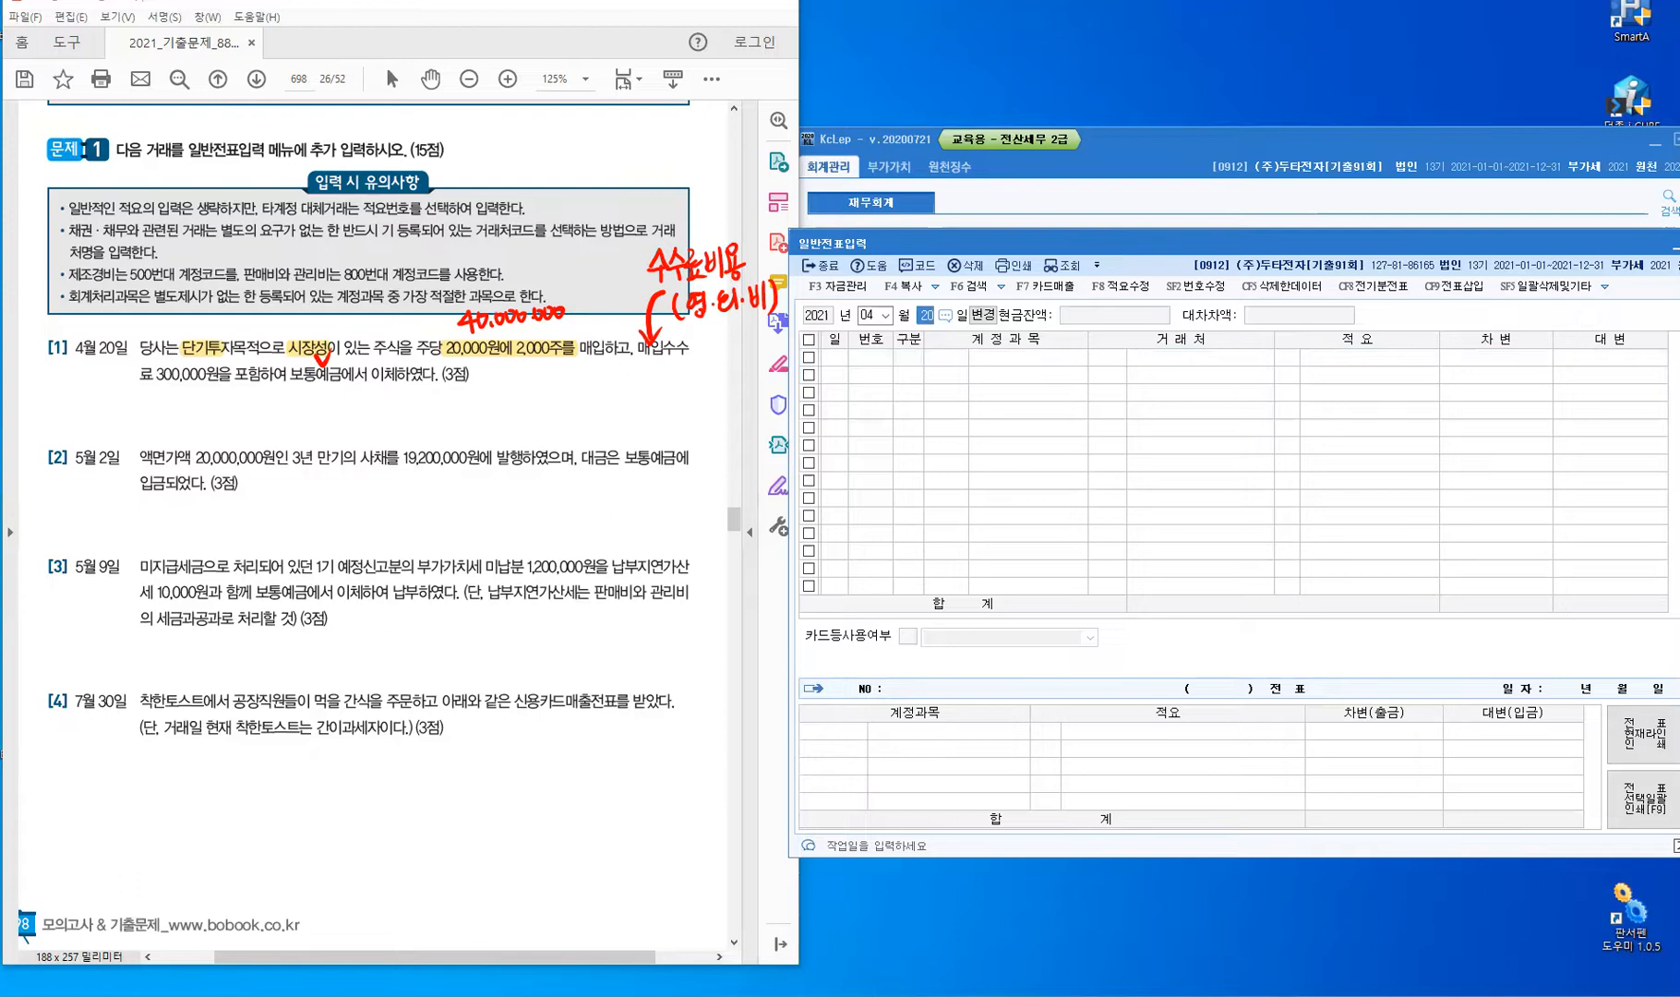
text(05)
text(2)
key(Return)
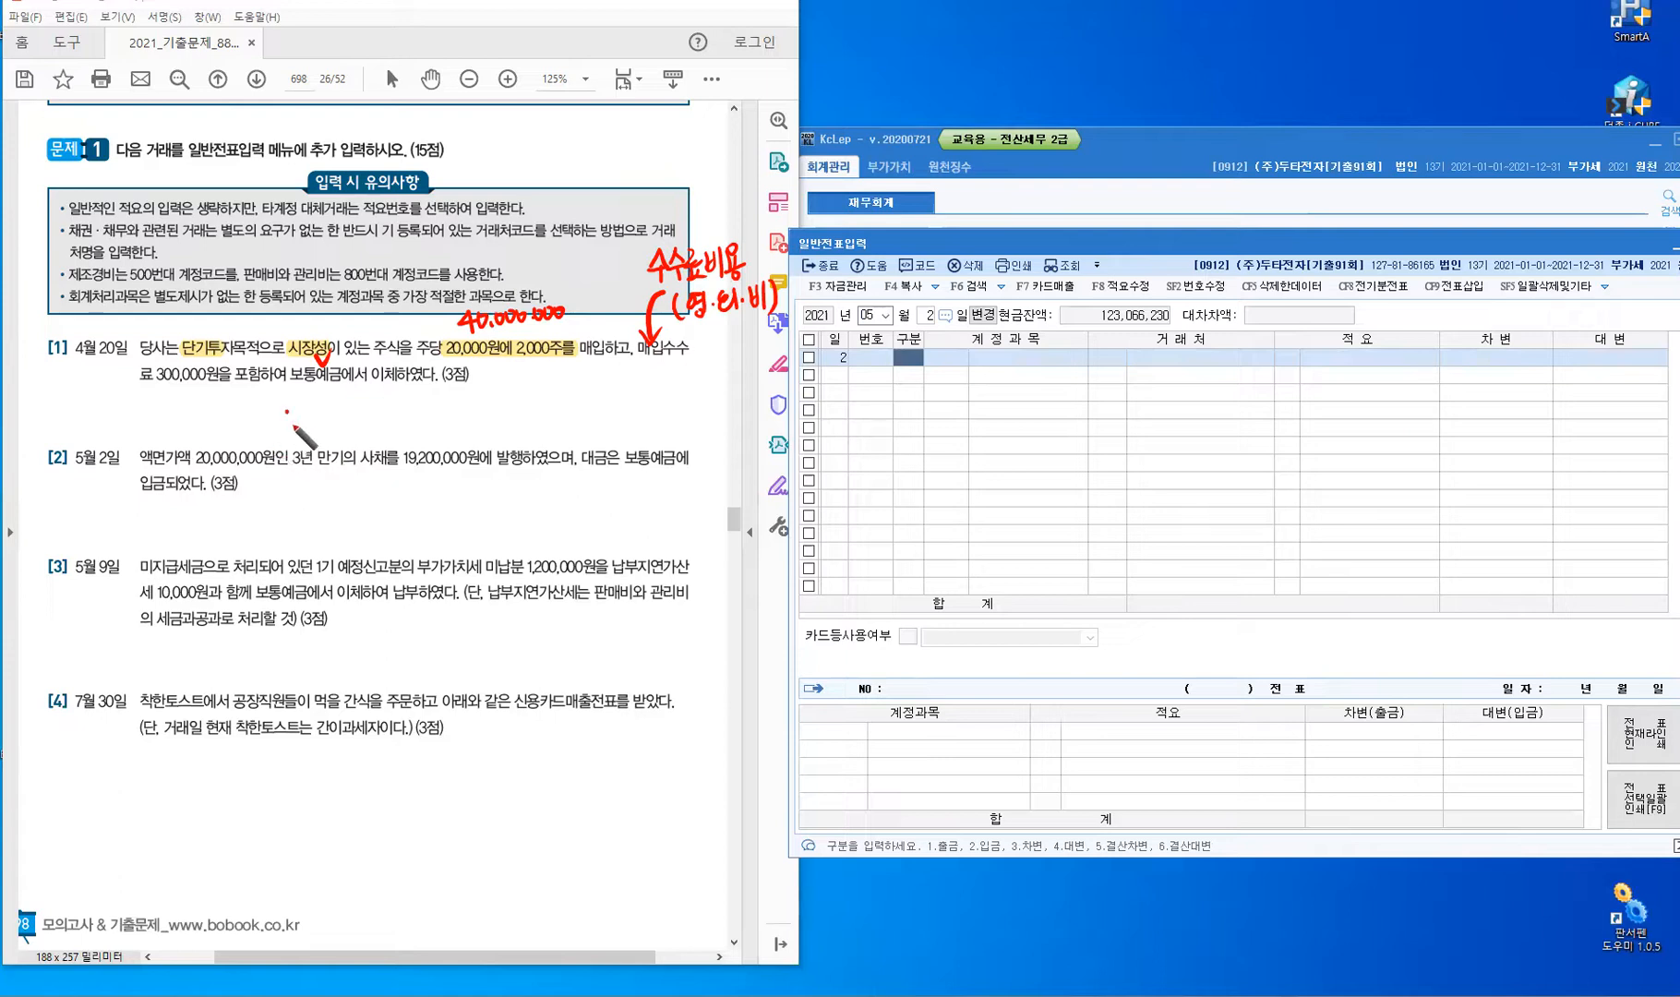
Handwrite 할인 above question 2 and draw an arrow from 19,200,000원 to 보통예금.
drag(282, 414, 288, 430)
drag(284, 422, 294, 421)
drag(298, 411, 304, 421)
drag(288, 431, 302, 443)
drag(310, 417, 311, 418)
drag(320, 415, 319, 433)
drag(309, 433, 321, 442)
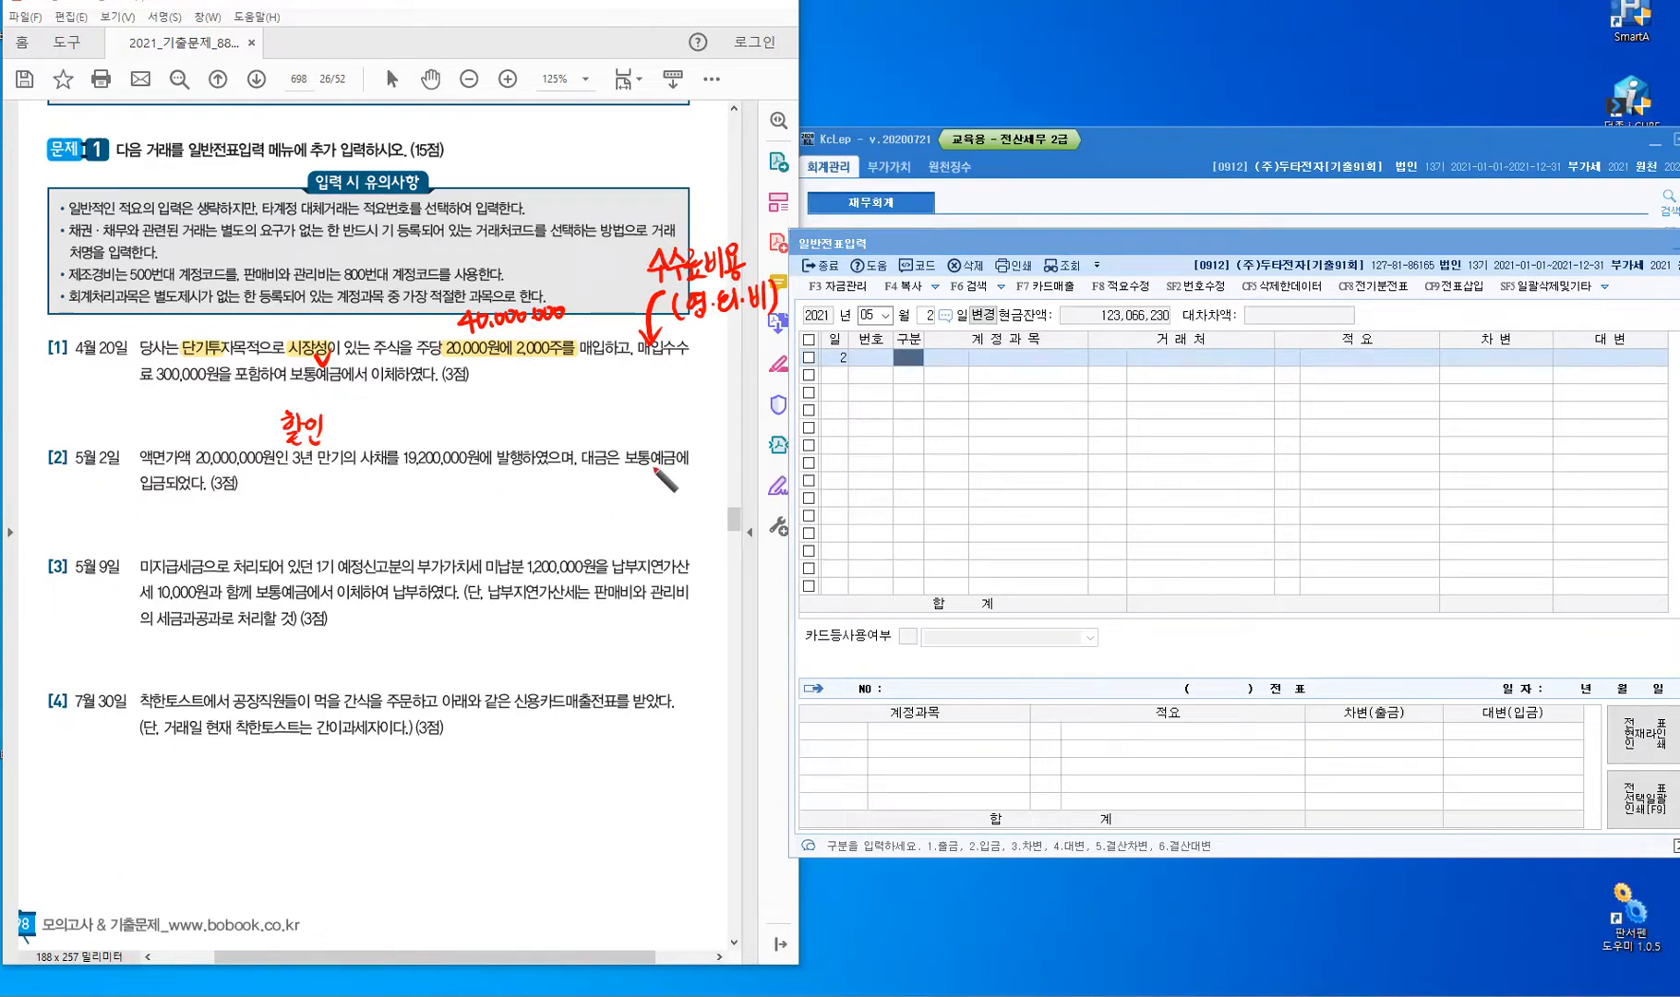
mouse_move(460, 445)
mouse_down()
mouse_move(626, 402)
mouse_move(634, 447)
mouse_move(647, 430)
mouse_up()
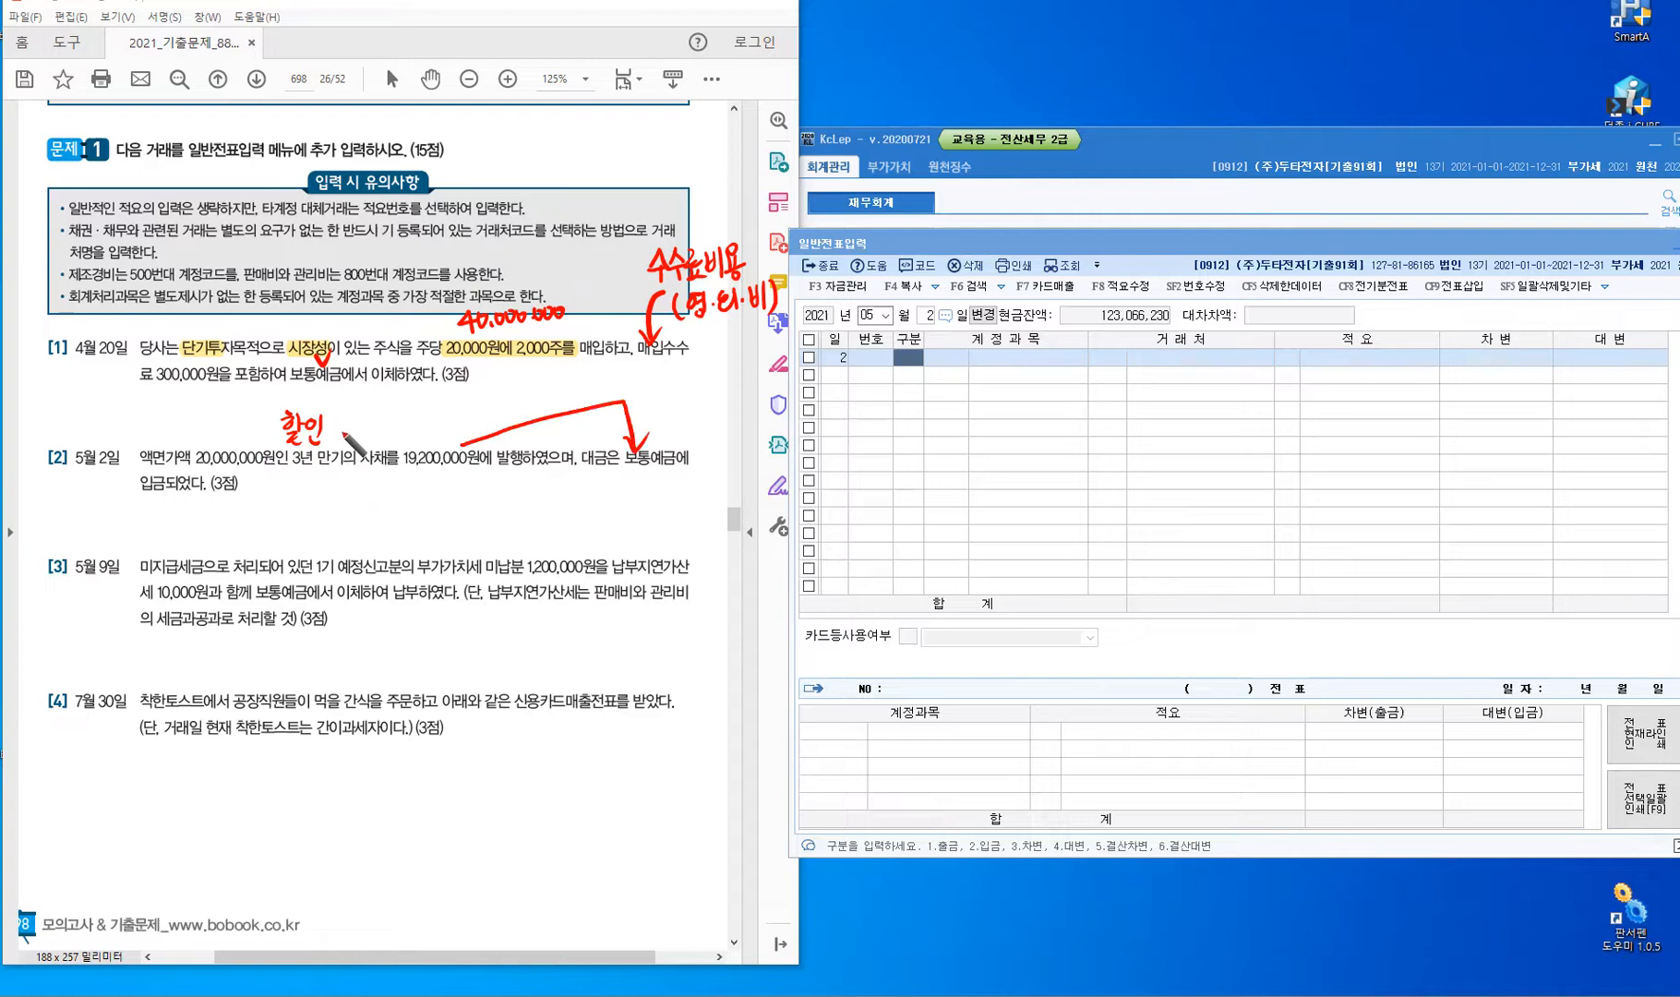
Handwrite 800.000 beside 할인 above question 2.
drag(369, 417, 370, 418)
drag(362, 431, 376, 430)
mouse_move(365, 434)
mouse_down()
mouse_move(377, 441)
mouse_move(356, 420)
mouse_up()
click(375, 432)
drag(366, 419, 384, 420)
drag(395, 418, 396, 420)
drag(406, 418, 407, 419)
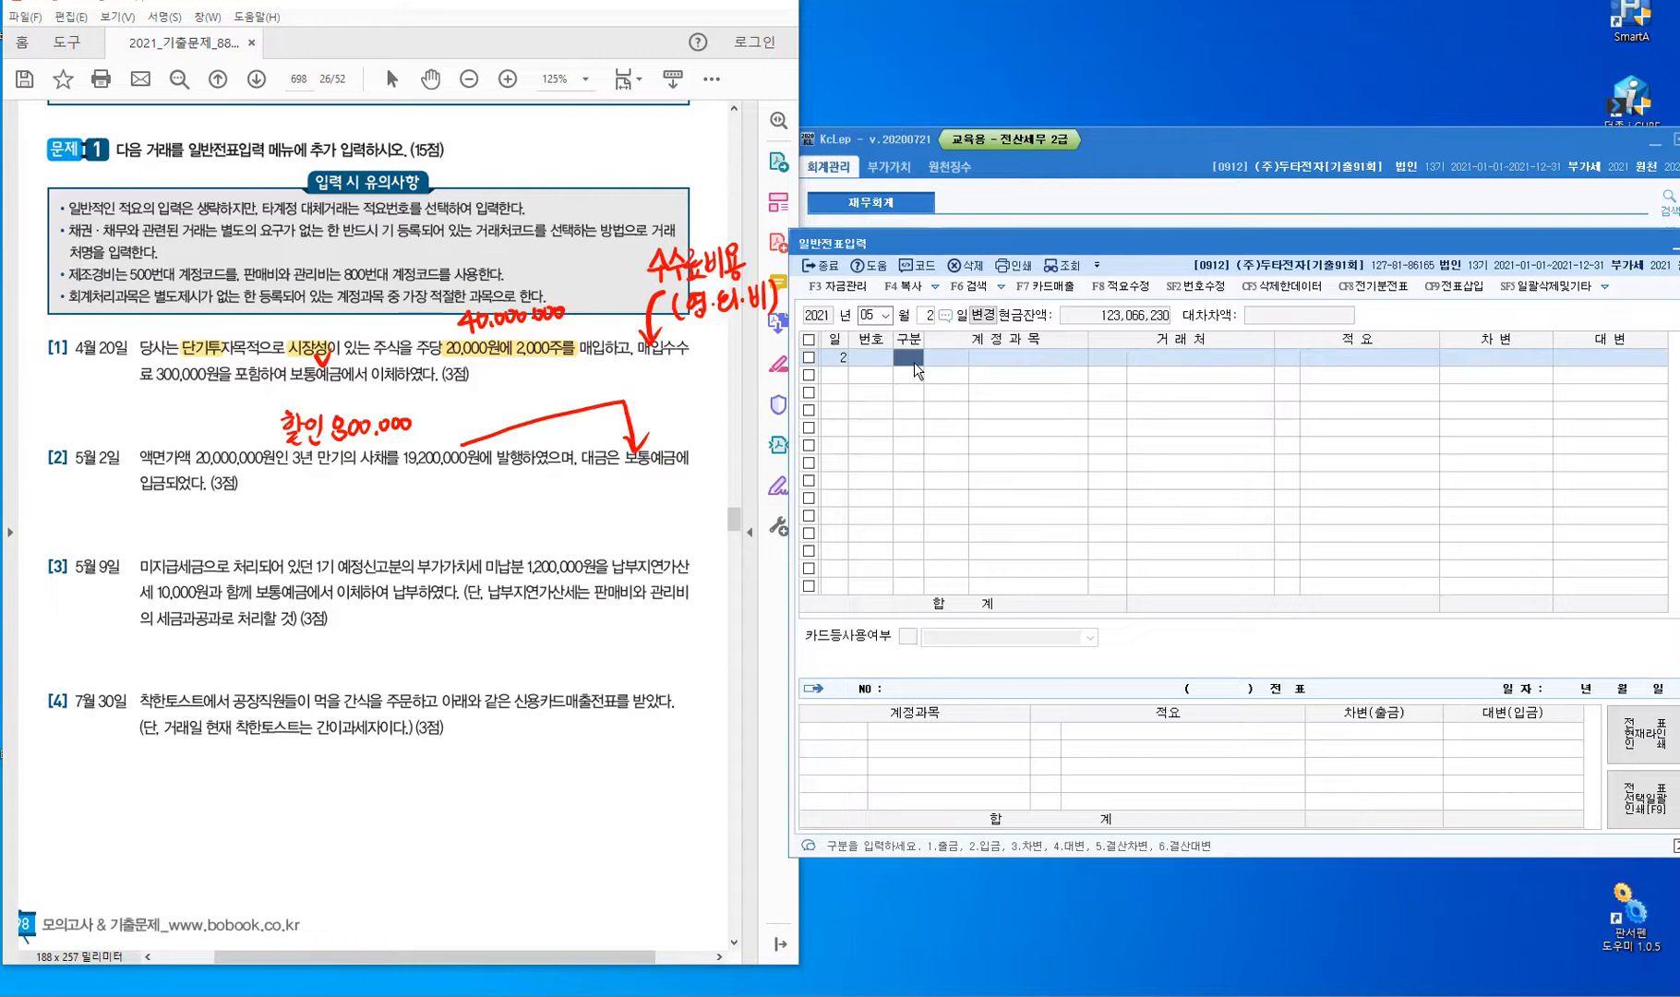
Add a credit line for account 0291 사채 with an amount of 20,000,000 to the 2 May voucher.
key(Return)
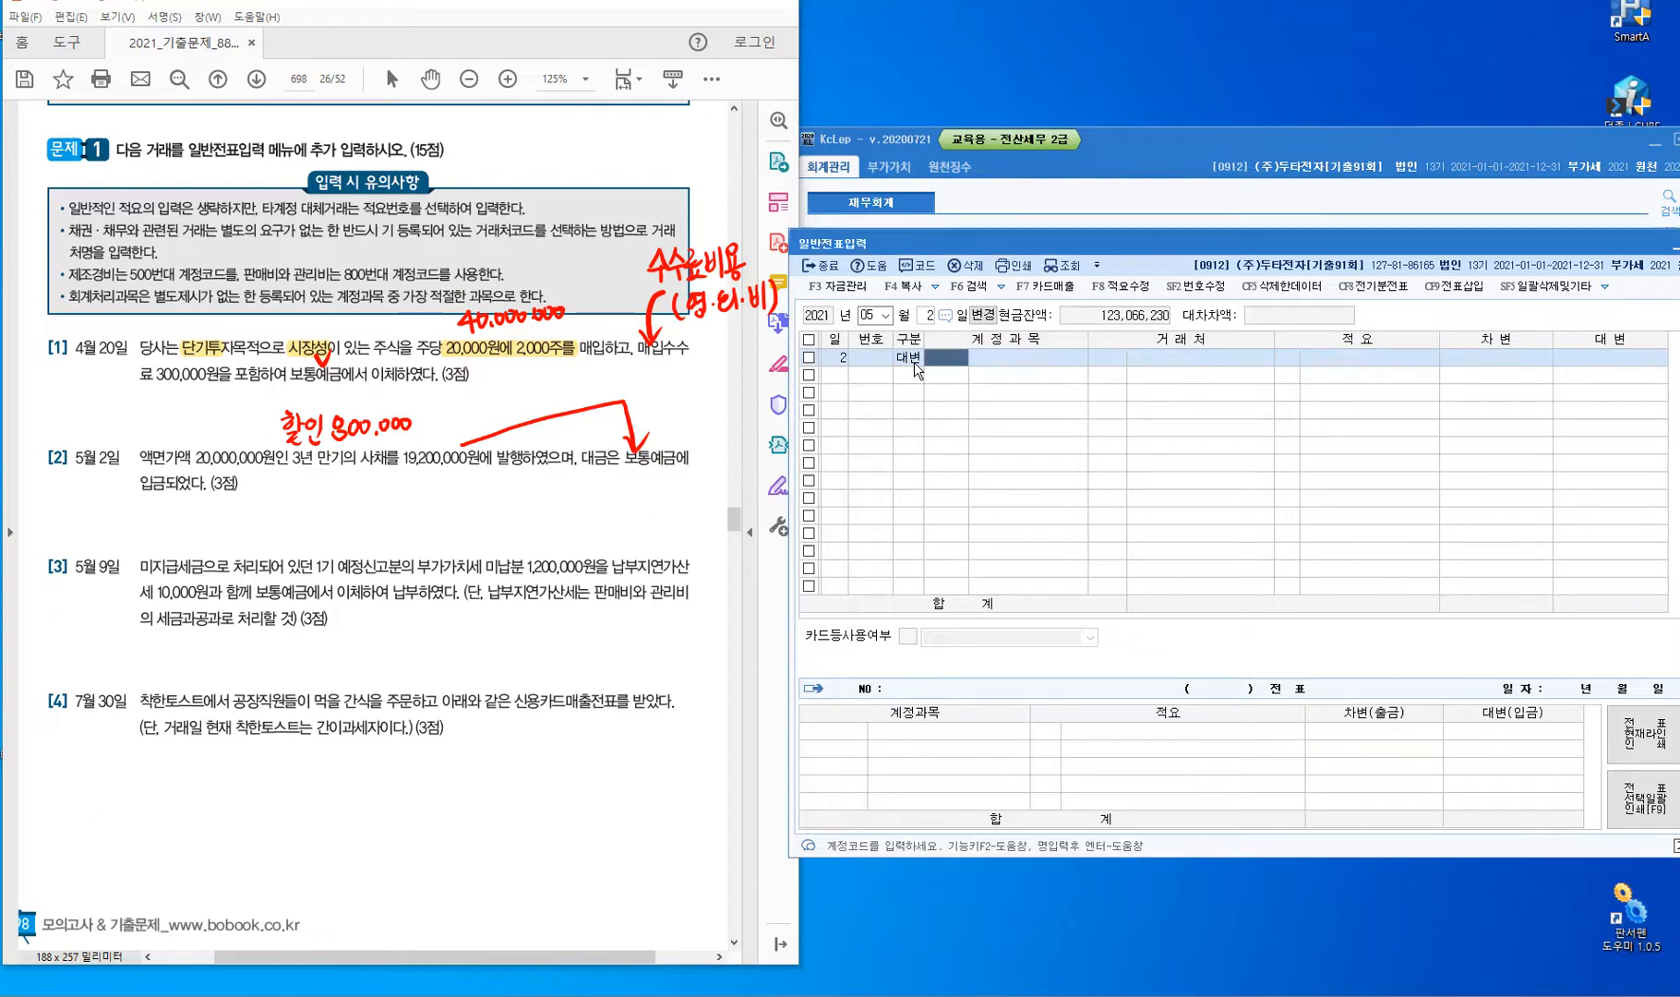
text(사채)
key(Return)
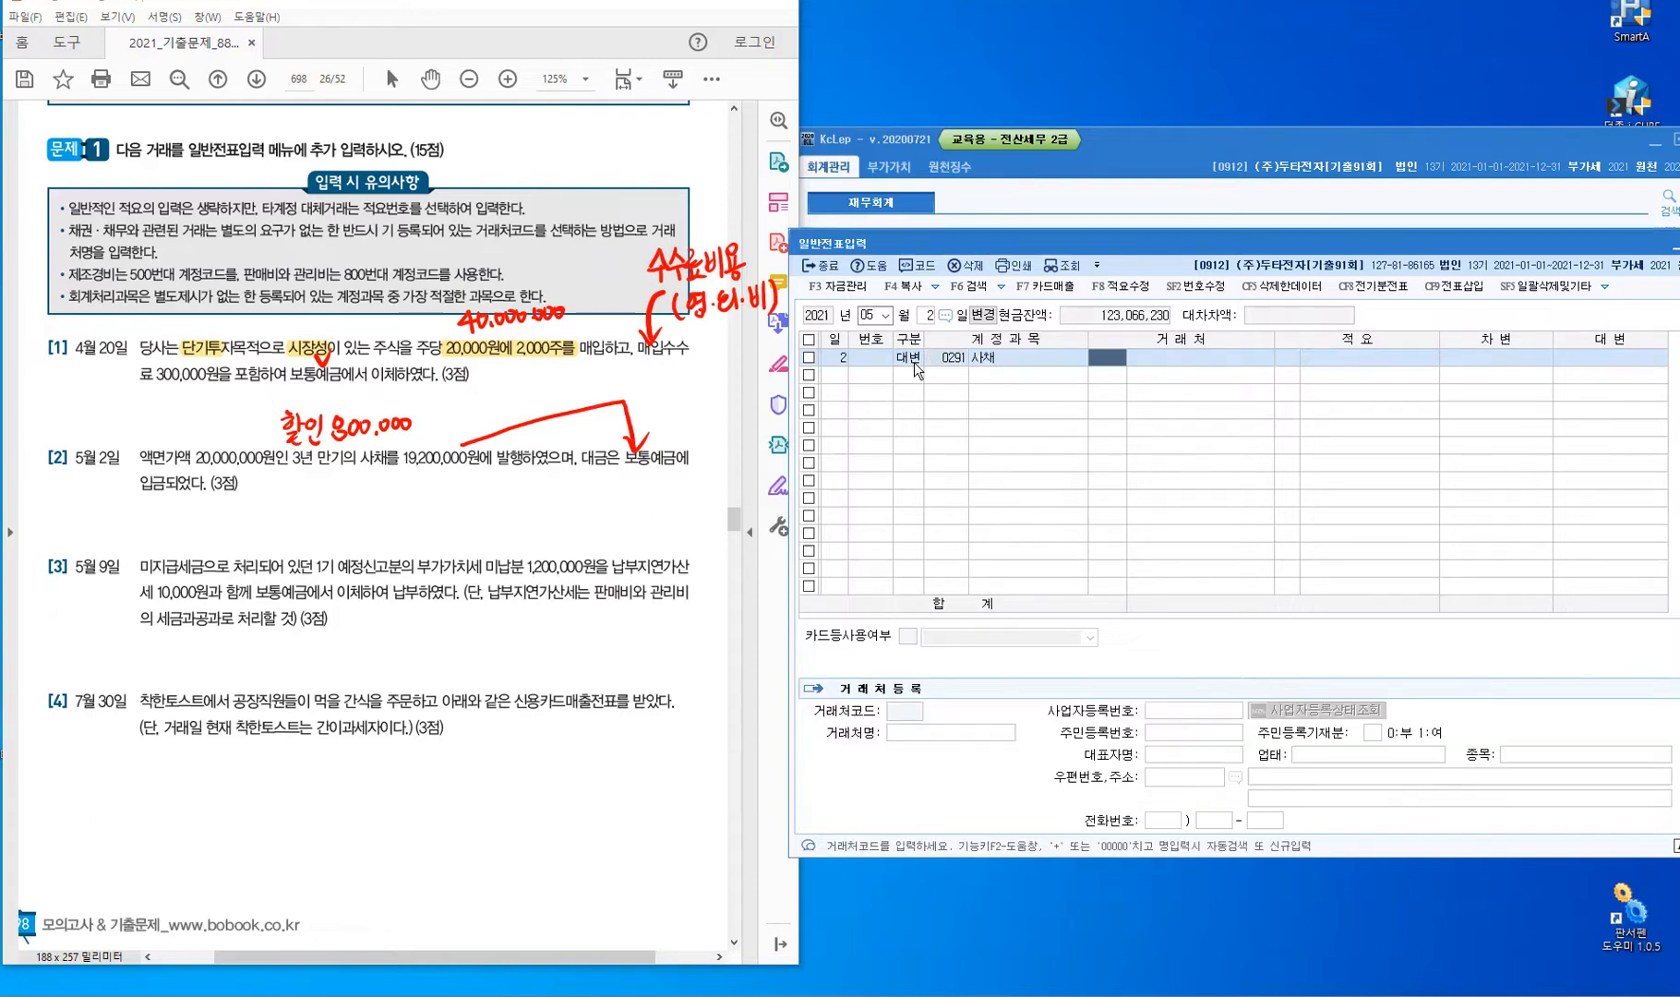
key(Return)
key(Return)
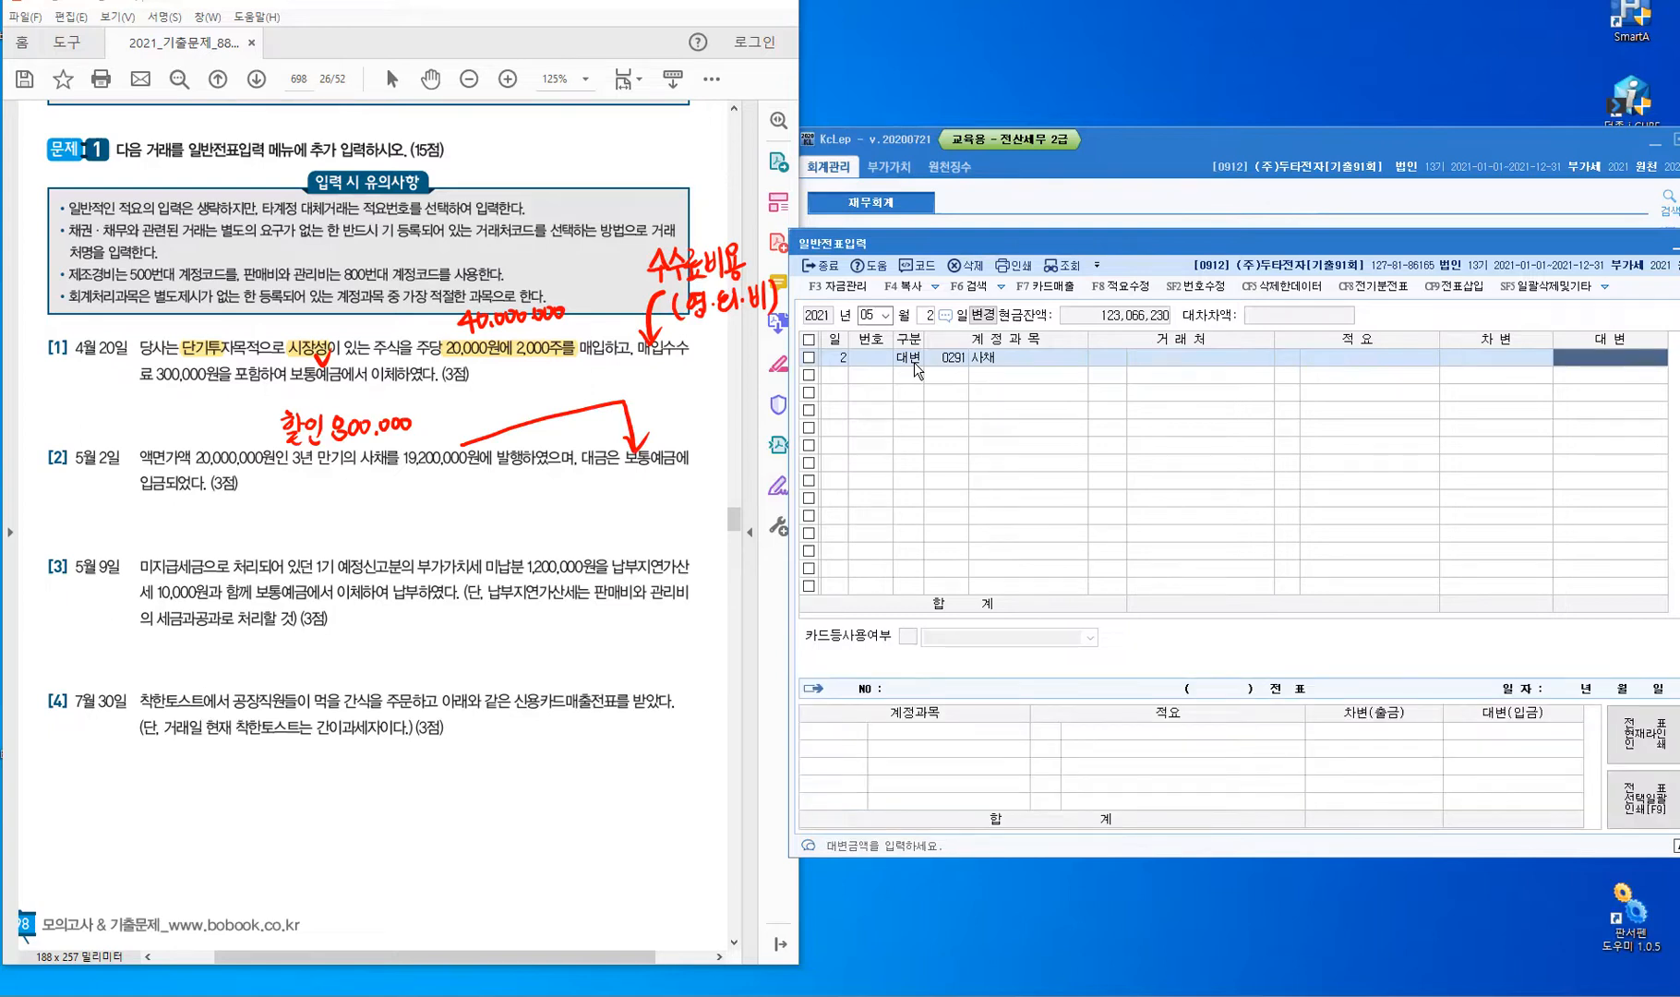
text(20,000,000)
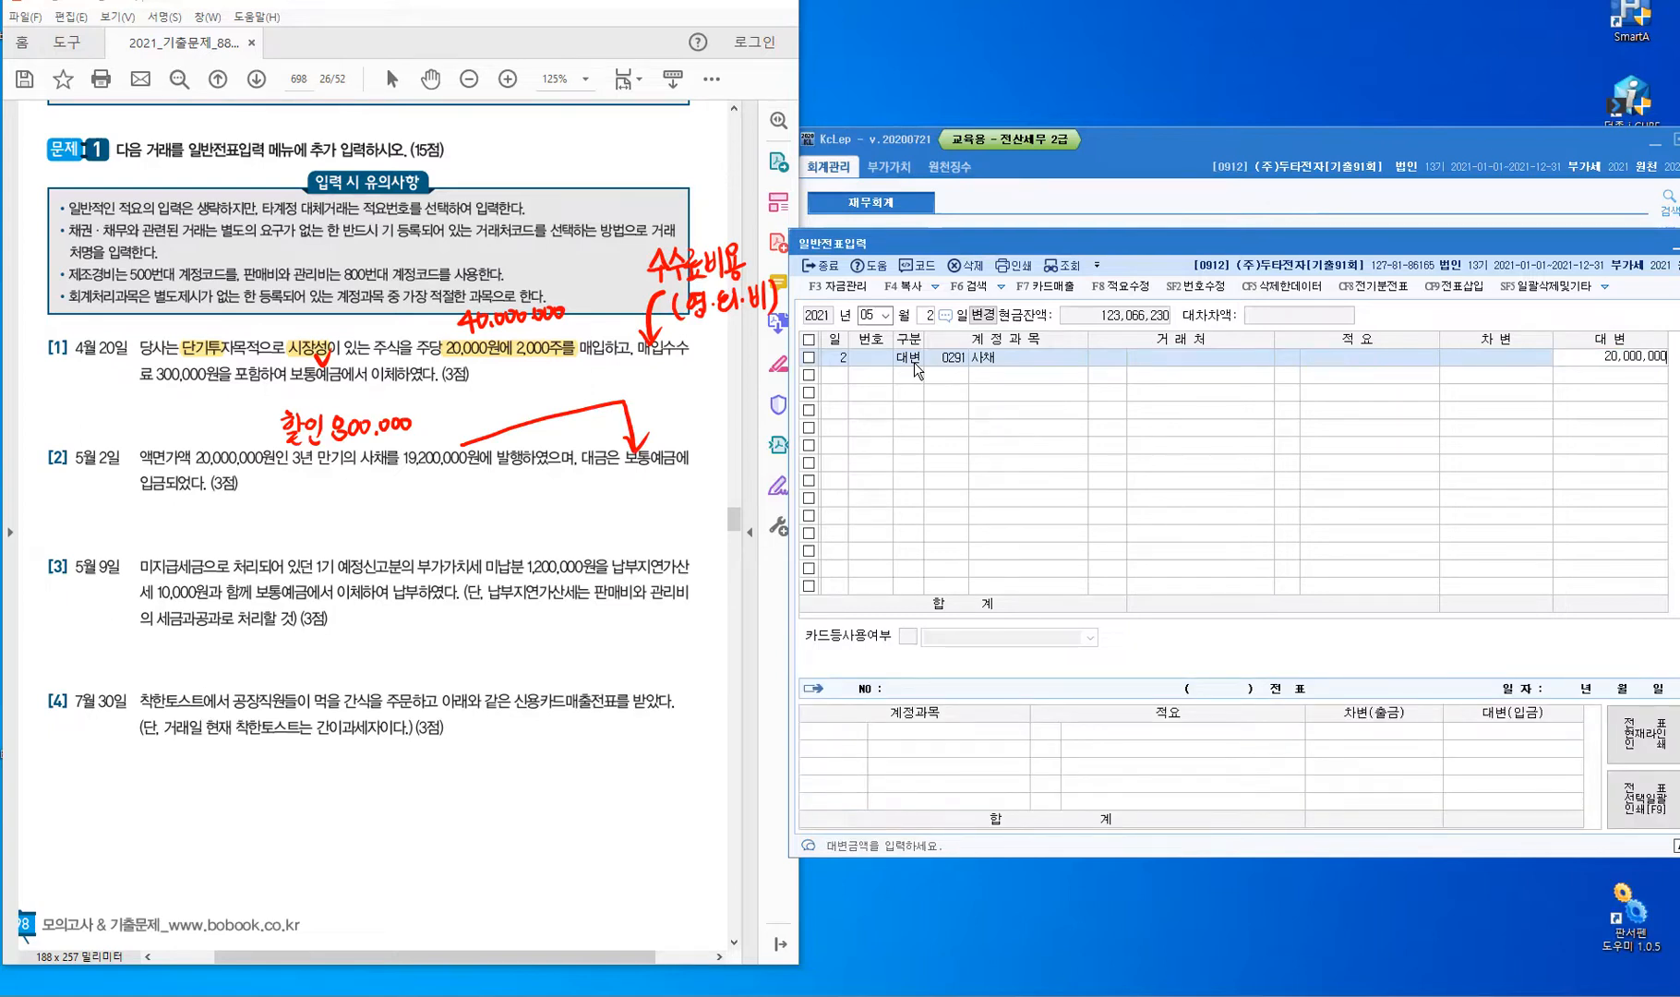
key(Return)
Add a debit line for account 0103 보통예금 with an amount of 19,200,000.
text(3)
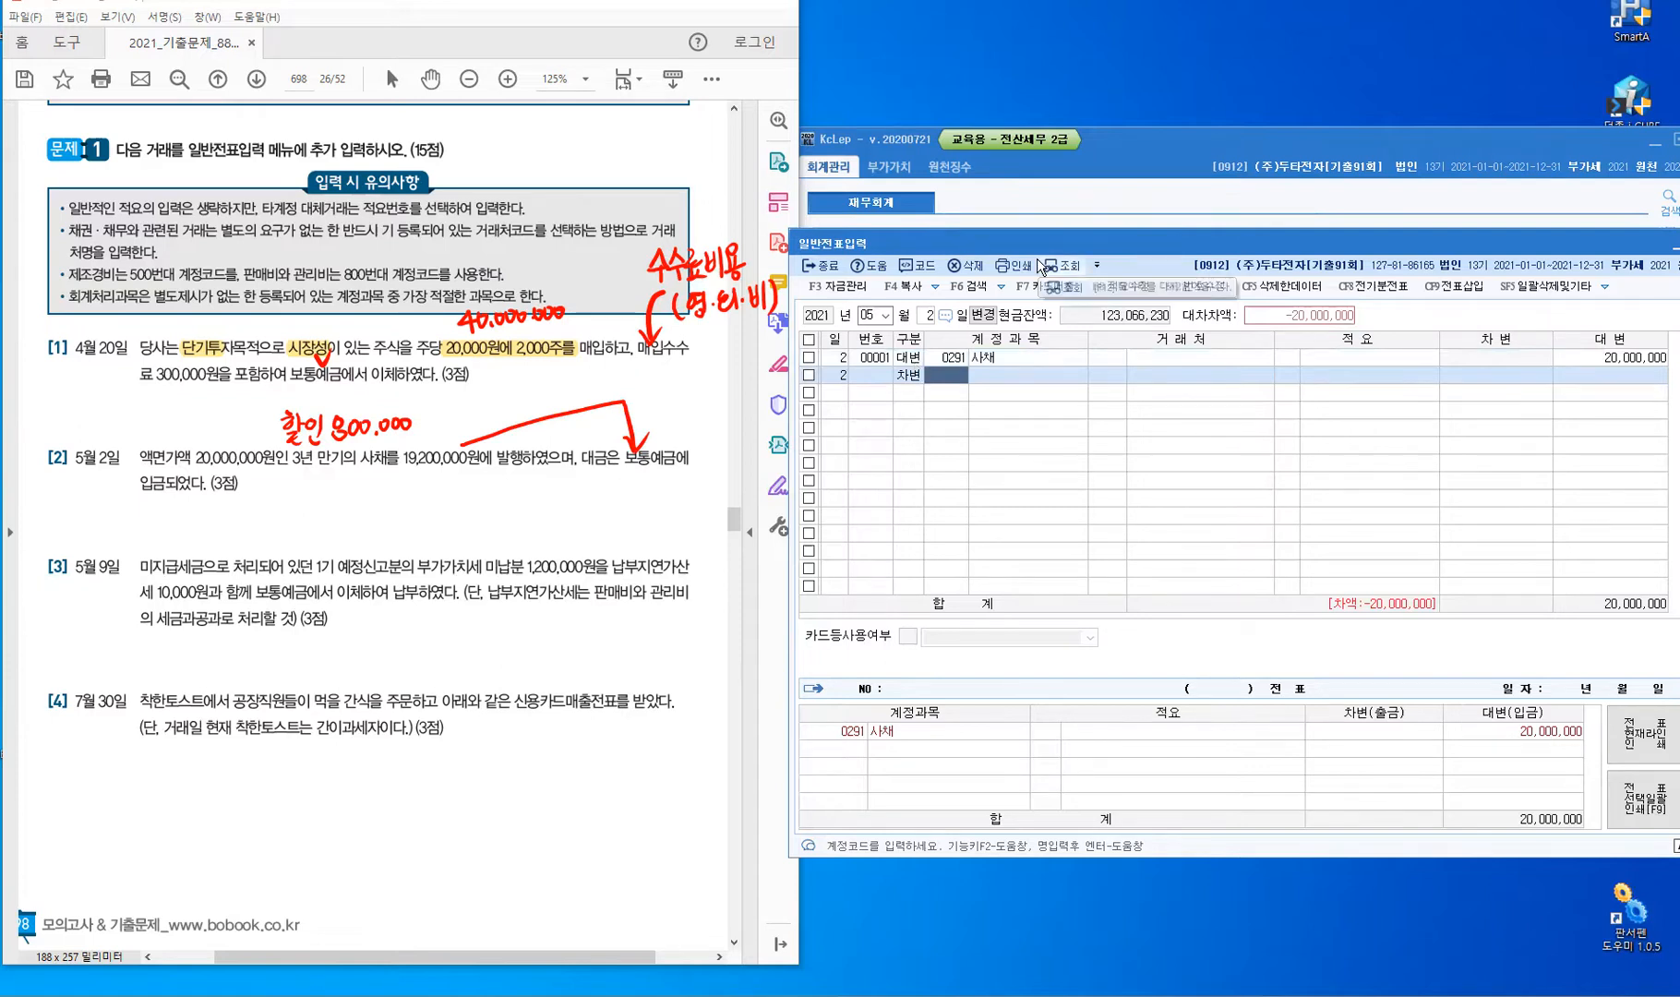
text(103)
key(Return)
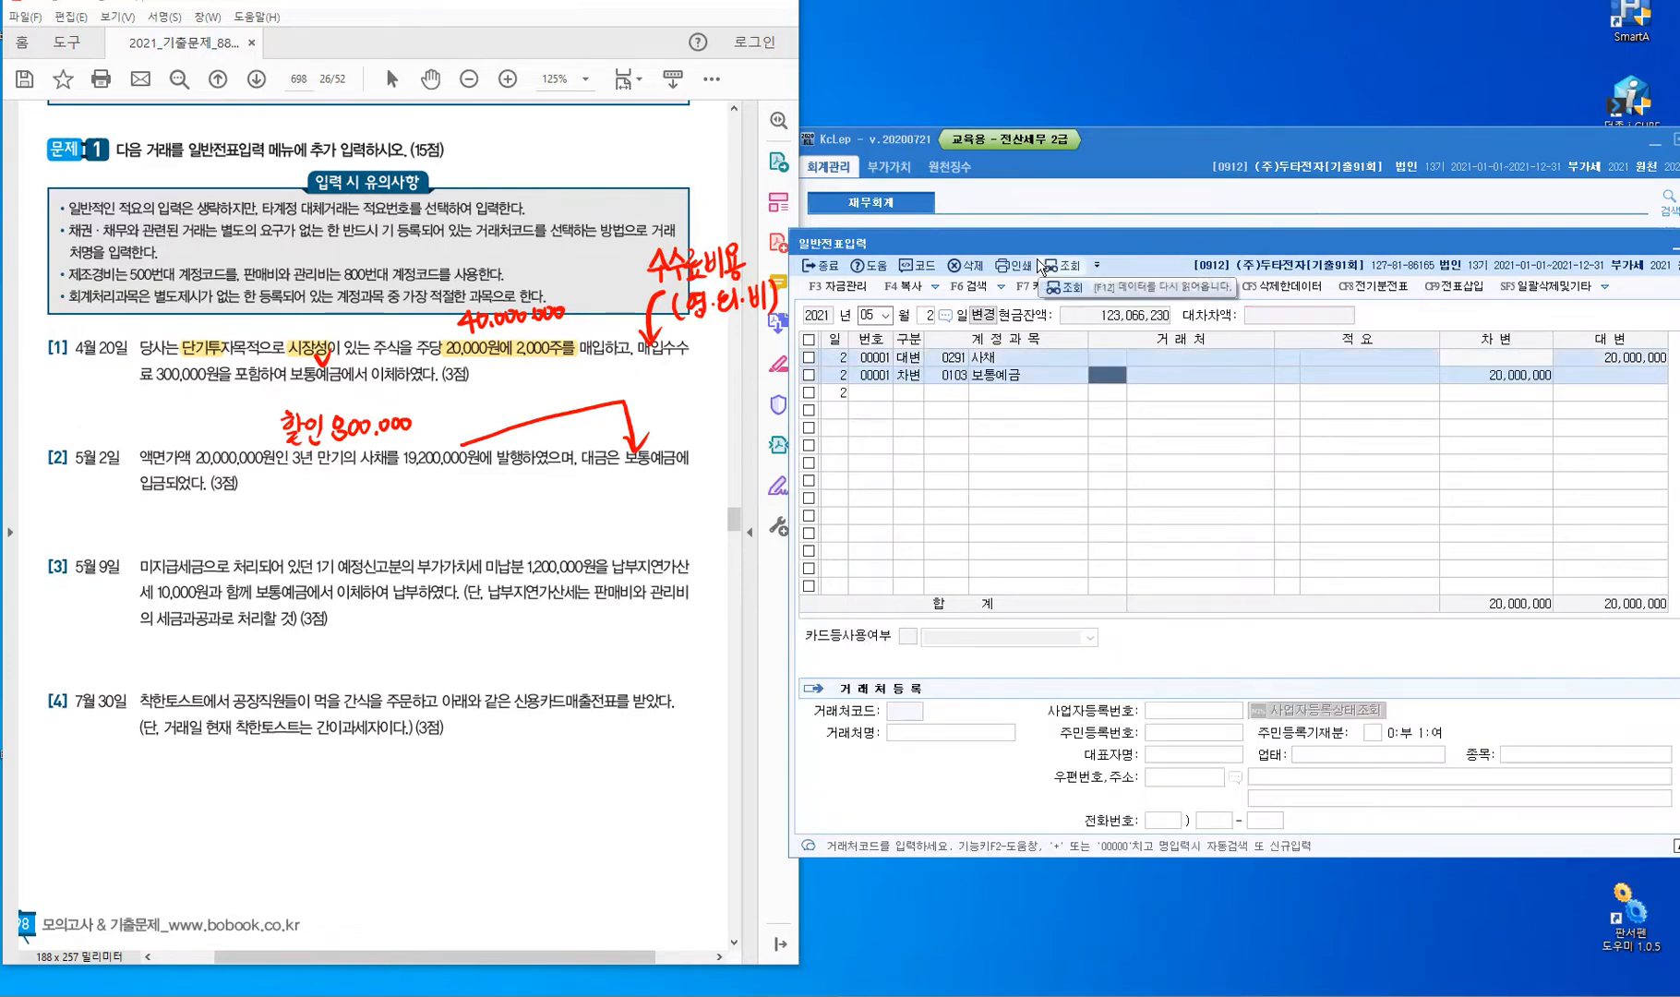
key(Return)
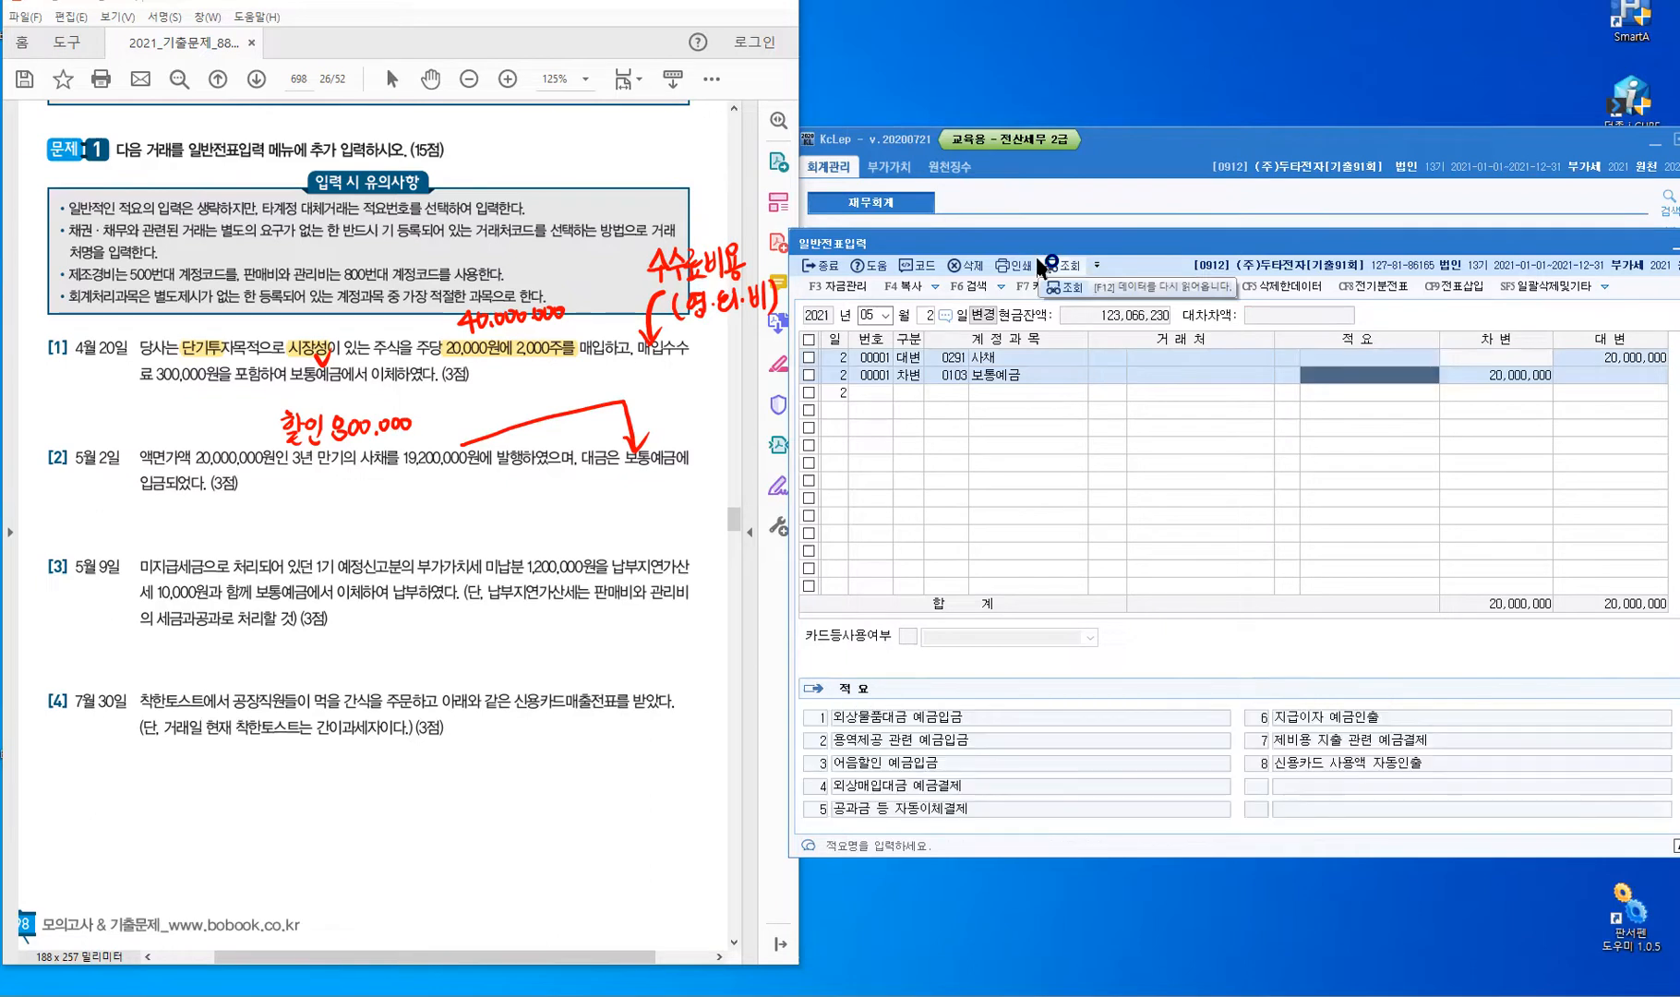
key(Return)
text(19200000)
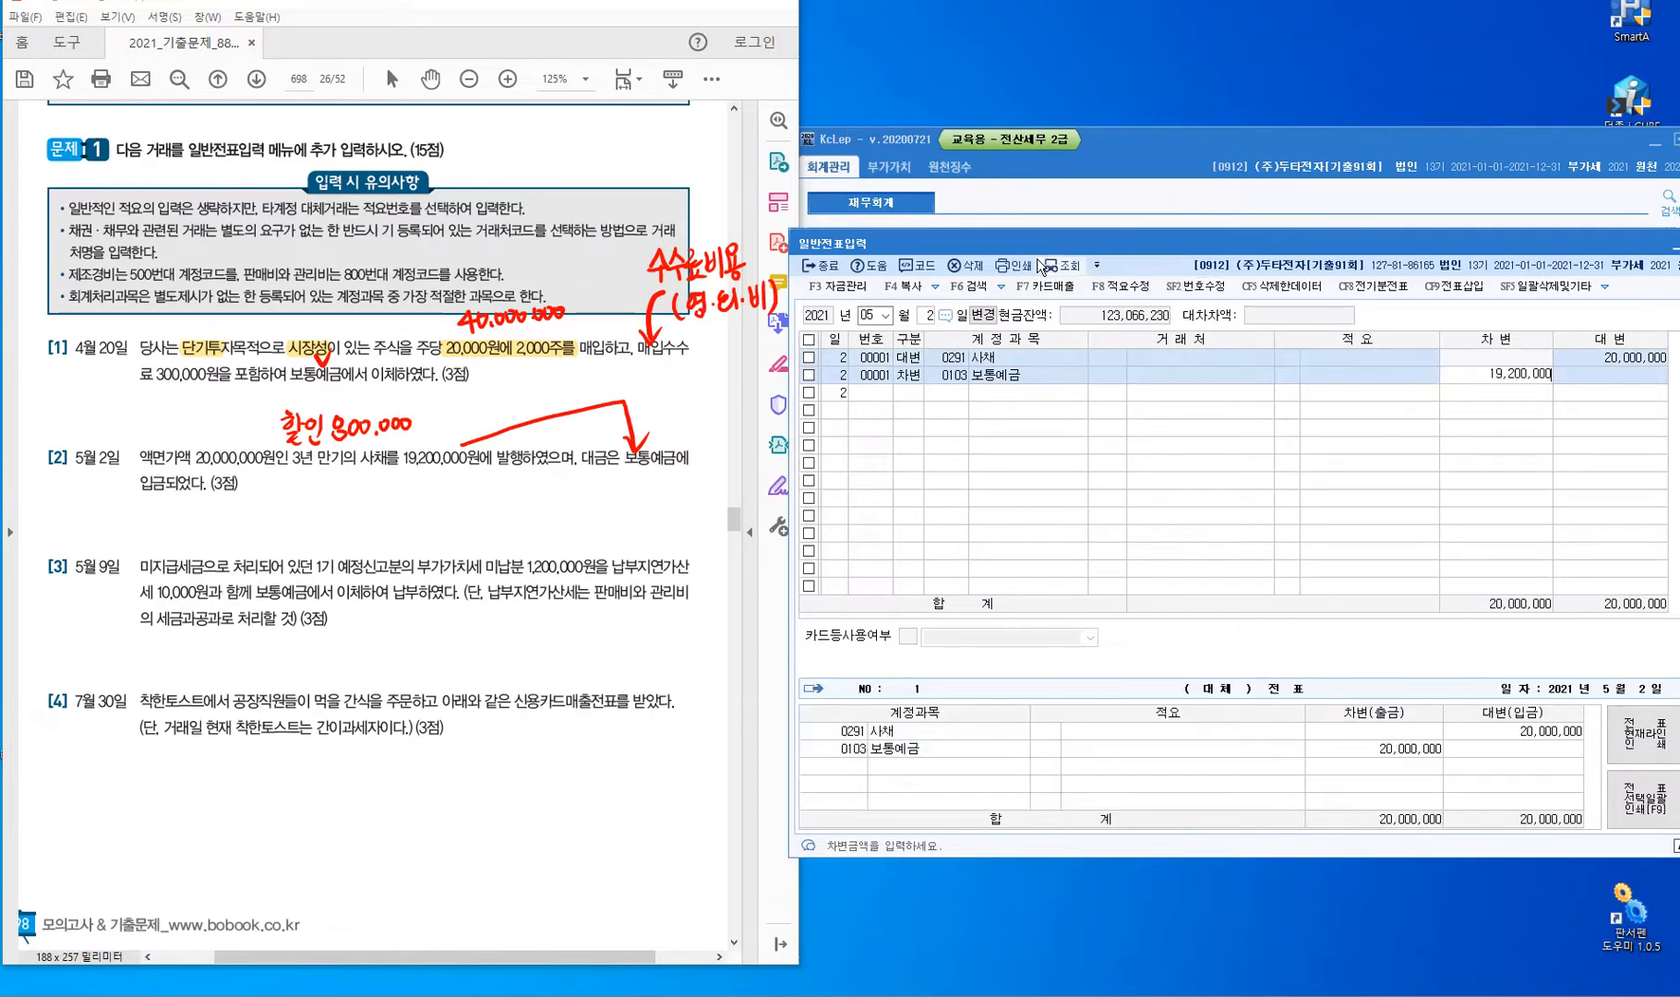
key(Return)
Add a debit line for account 0292 사채할인발행차금 with the balancing amount of 800,000 to complete the voucher.
key(Return)
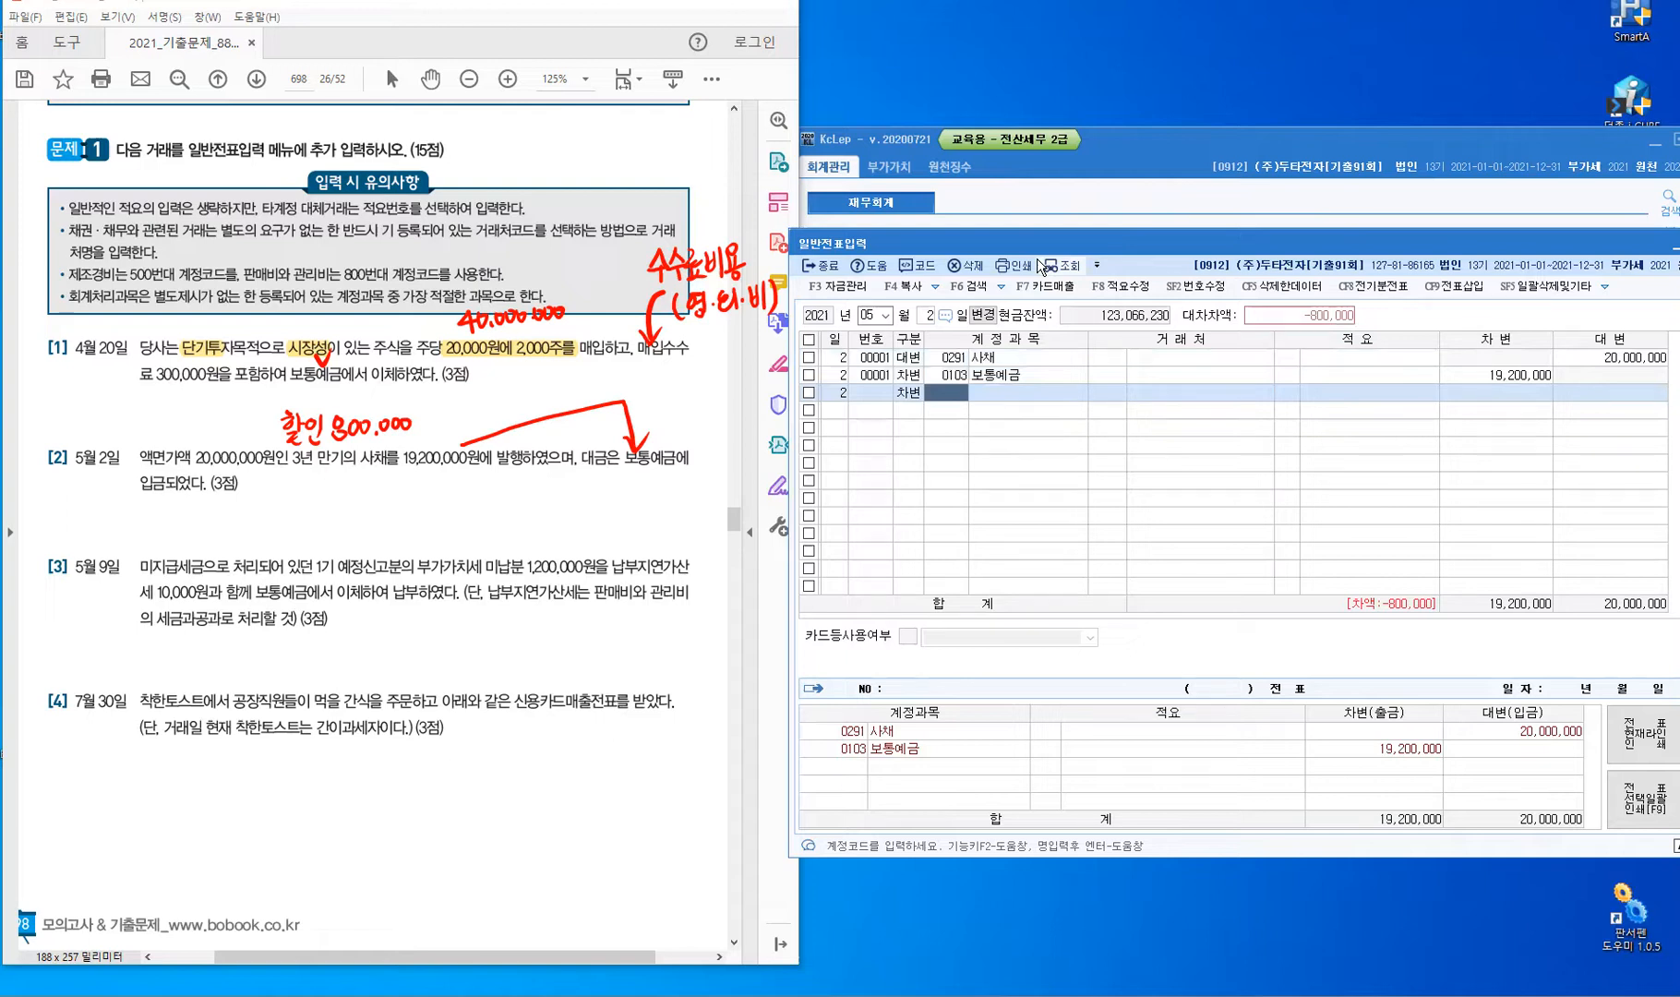
text(사채할)
key(Return)
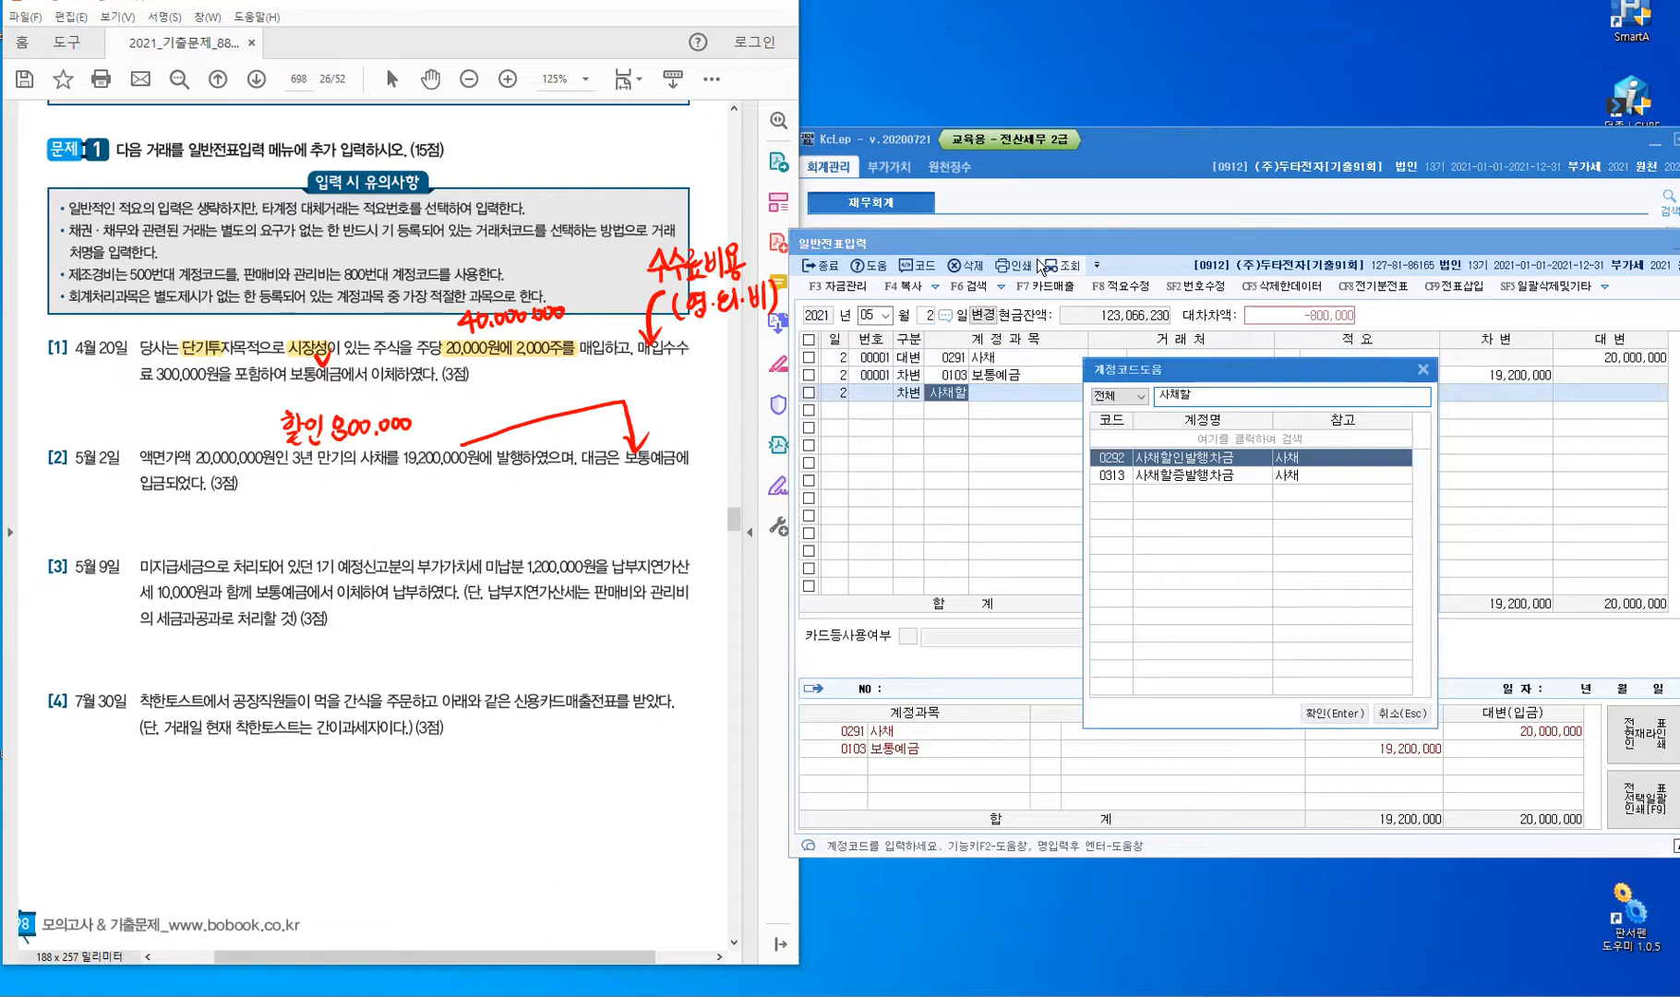
key(Return)
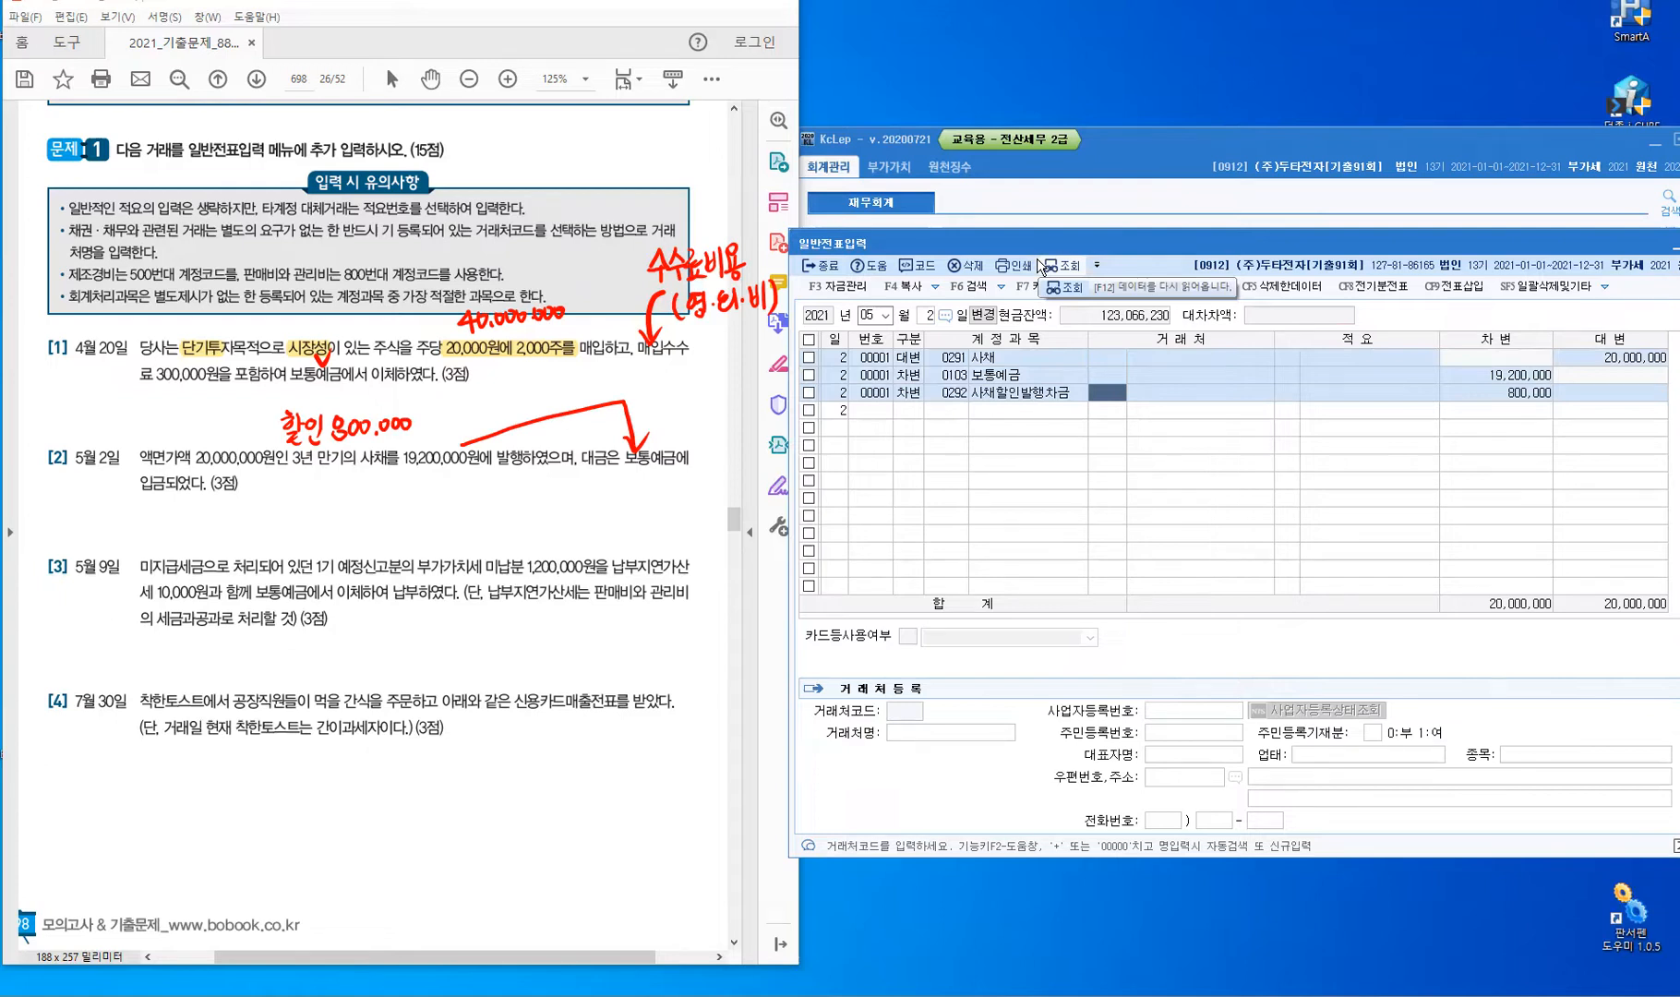
key(Return)
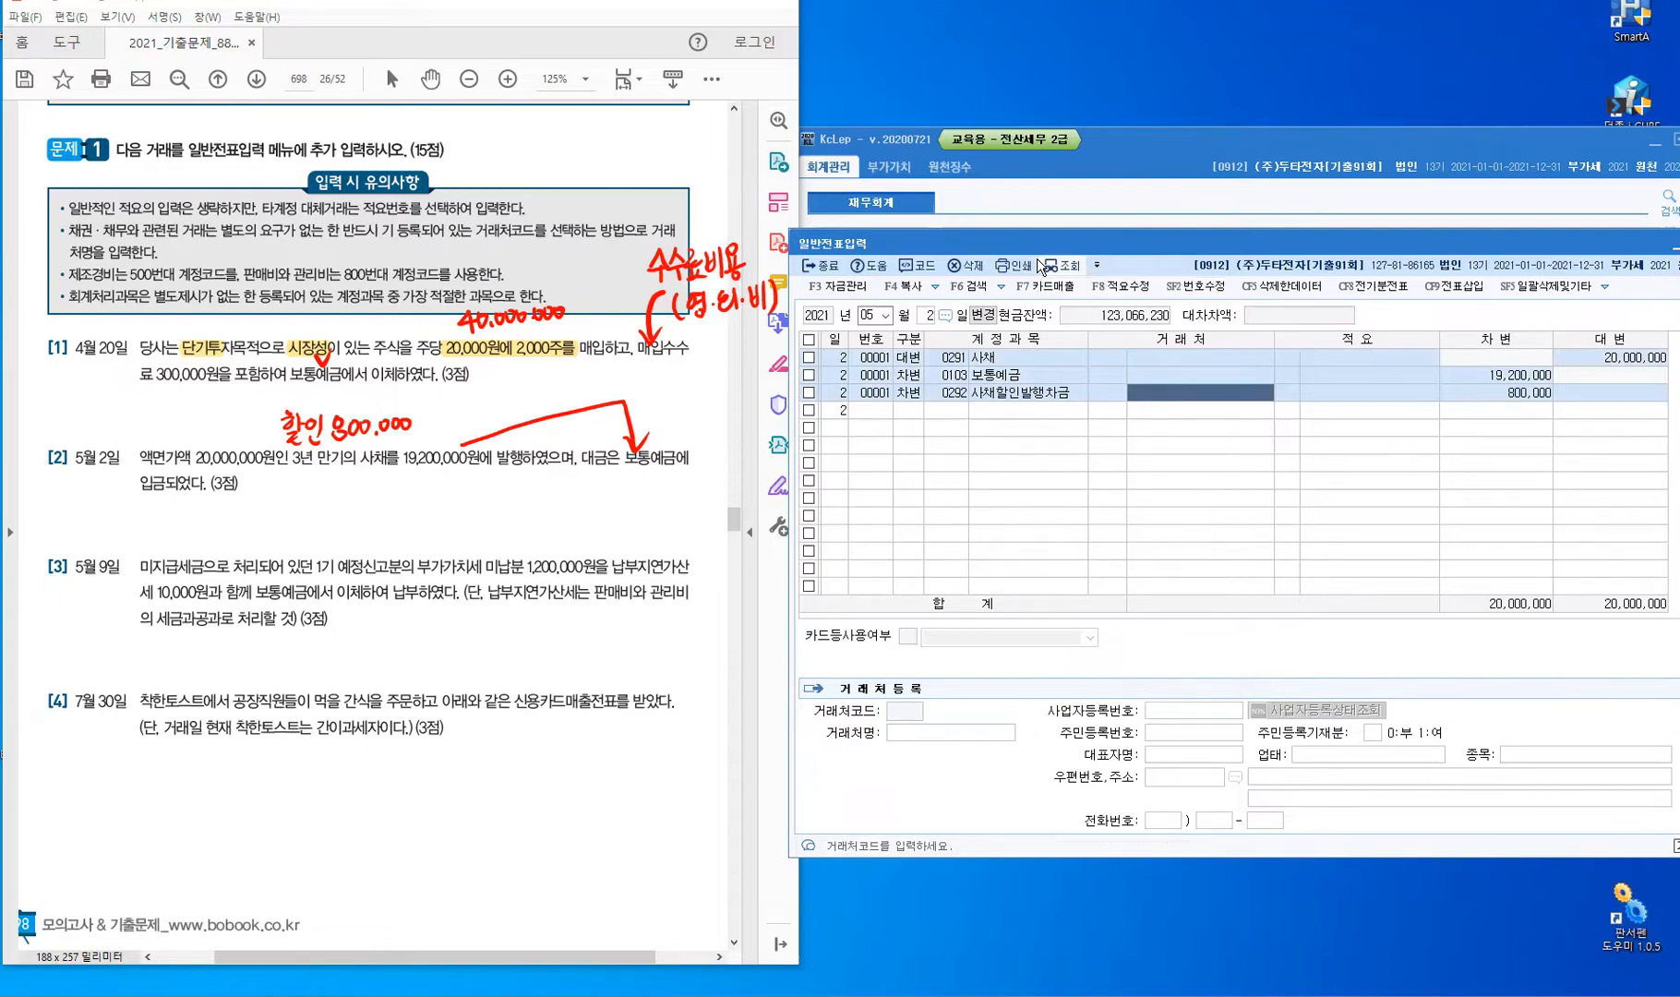
key(Return)
key(Return)
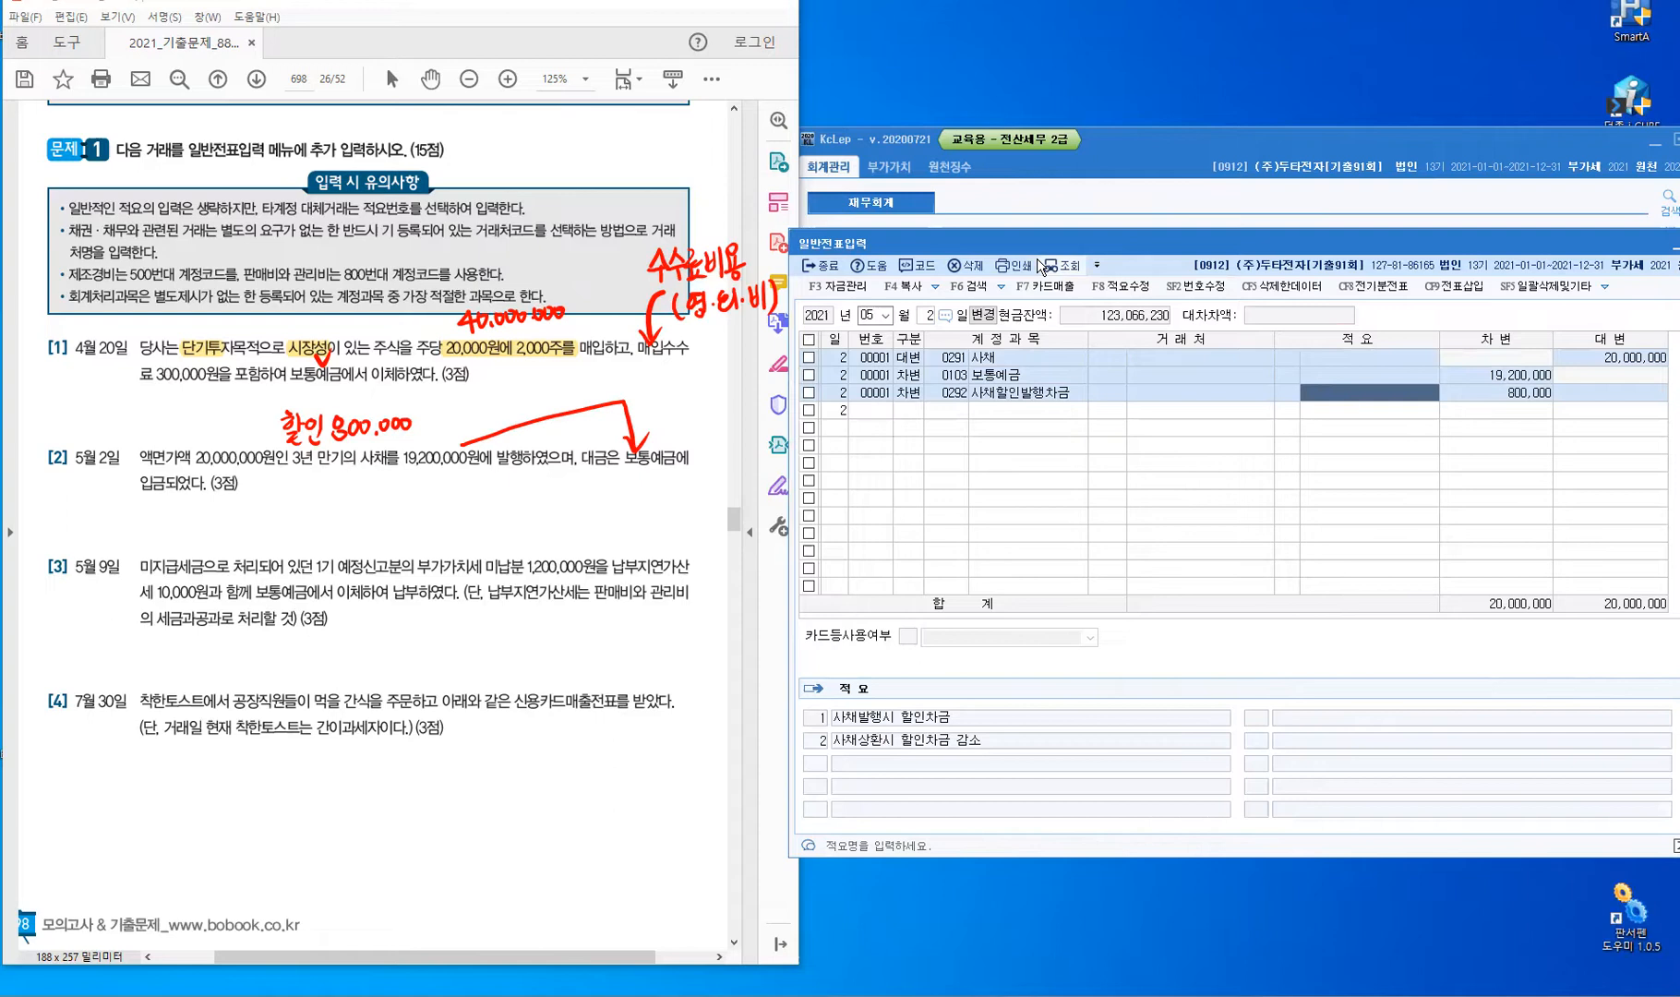
key(Return)
key(Return)
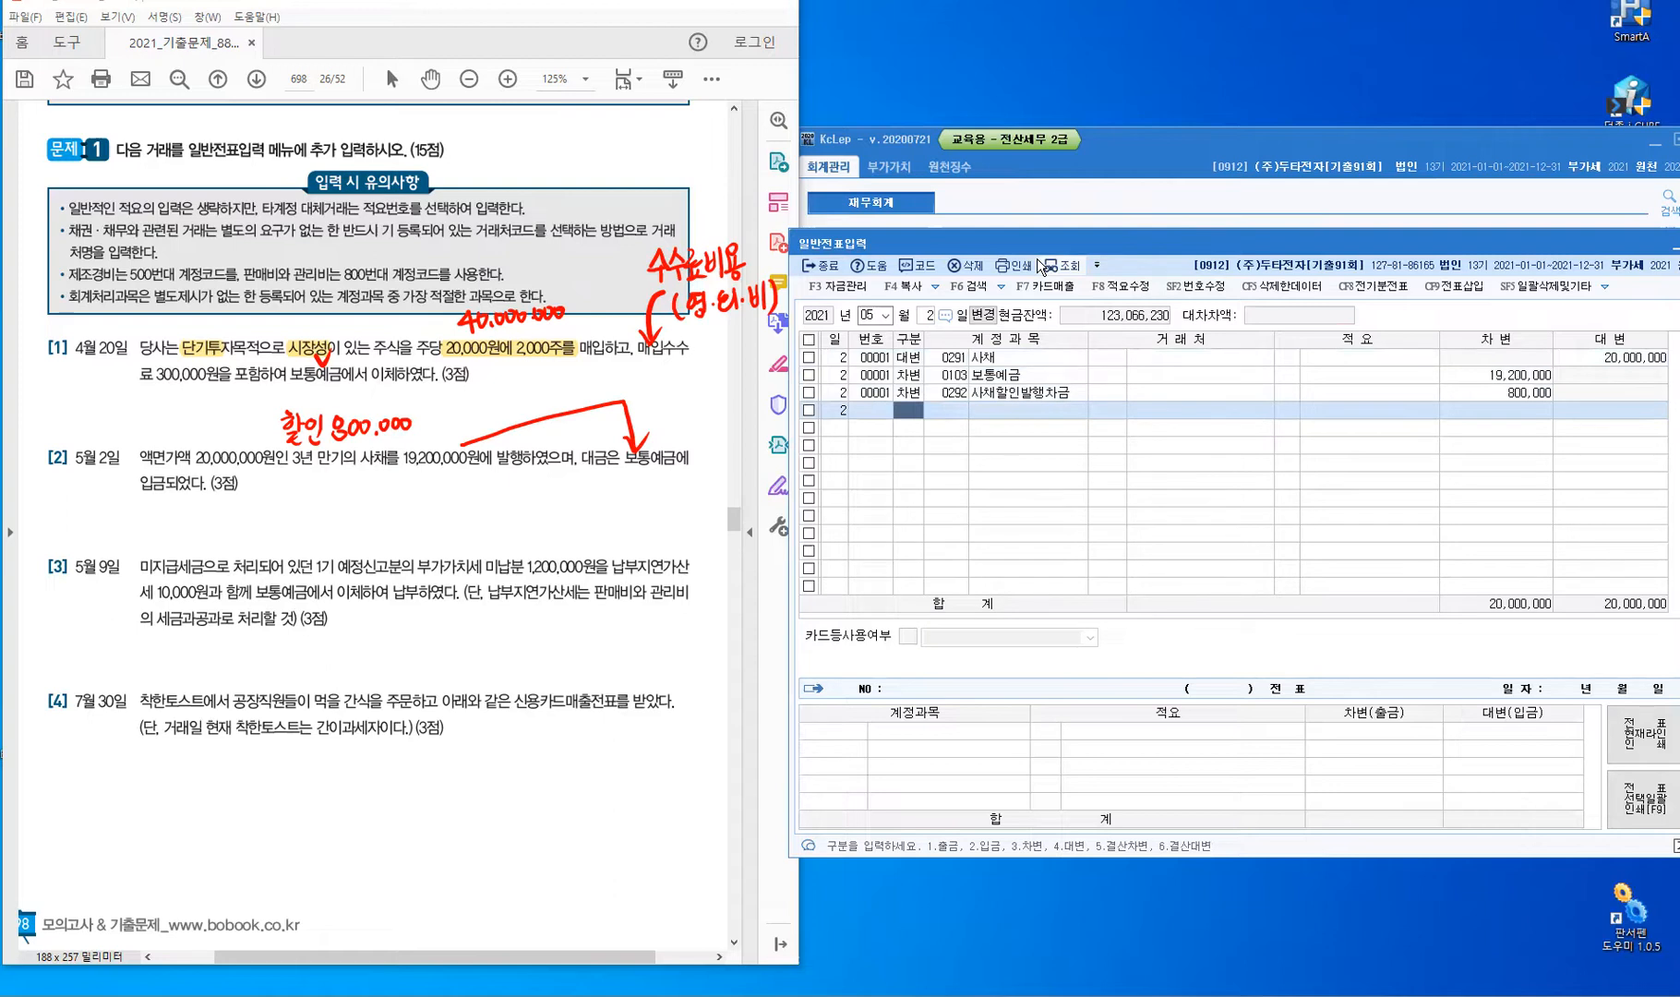
Set the voucher date to 9 May 2021 for question 3.
click(1039, 261)
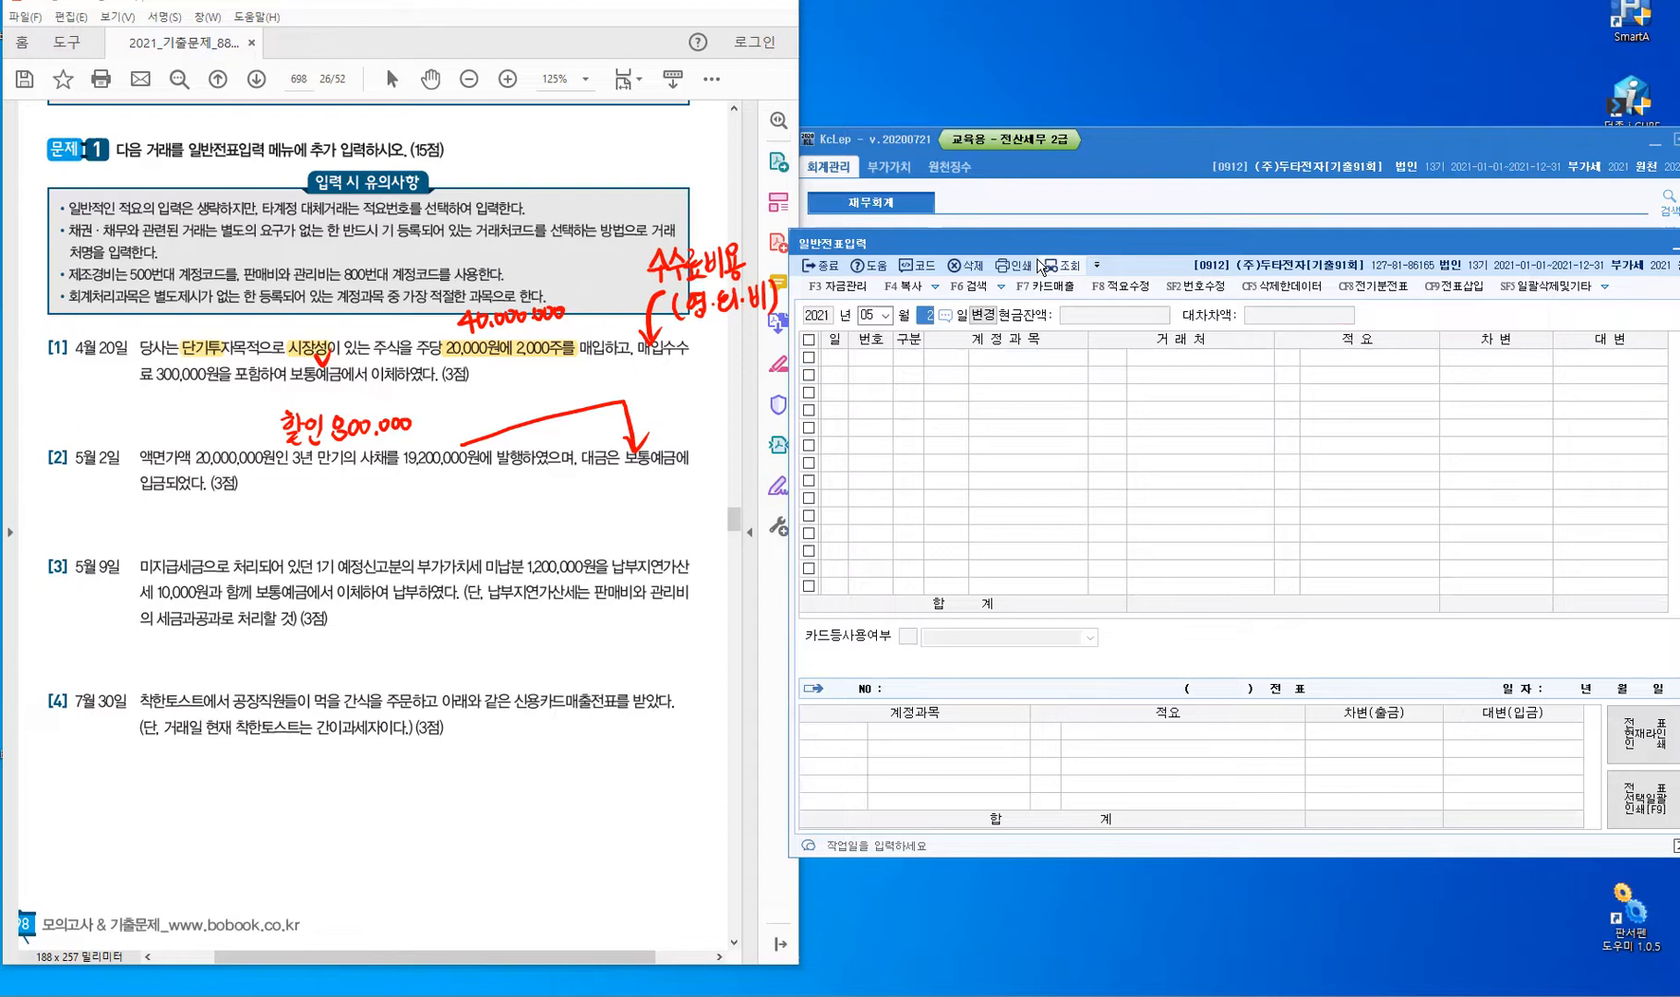
text(9)
key(Return)
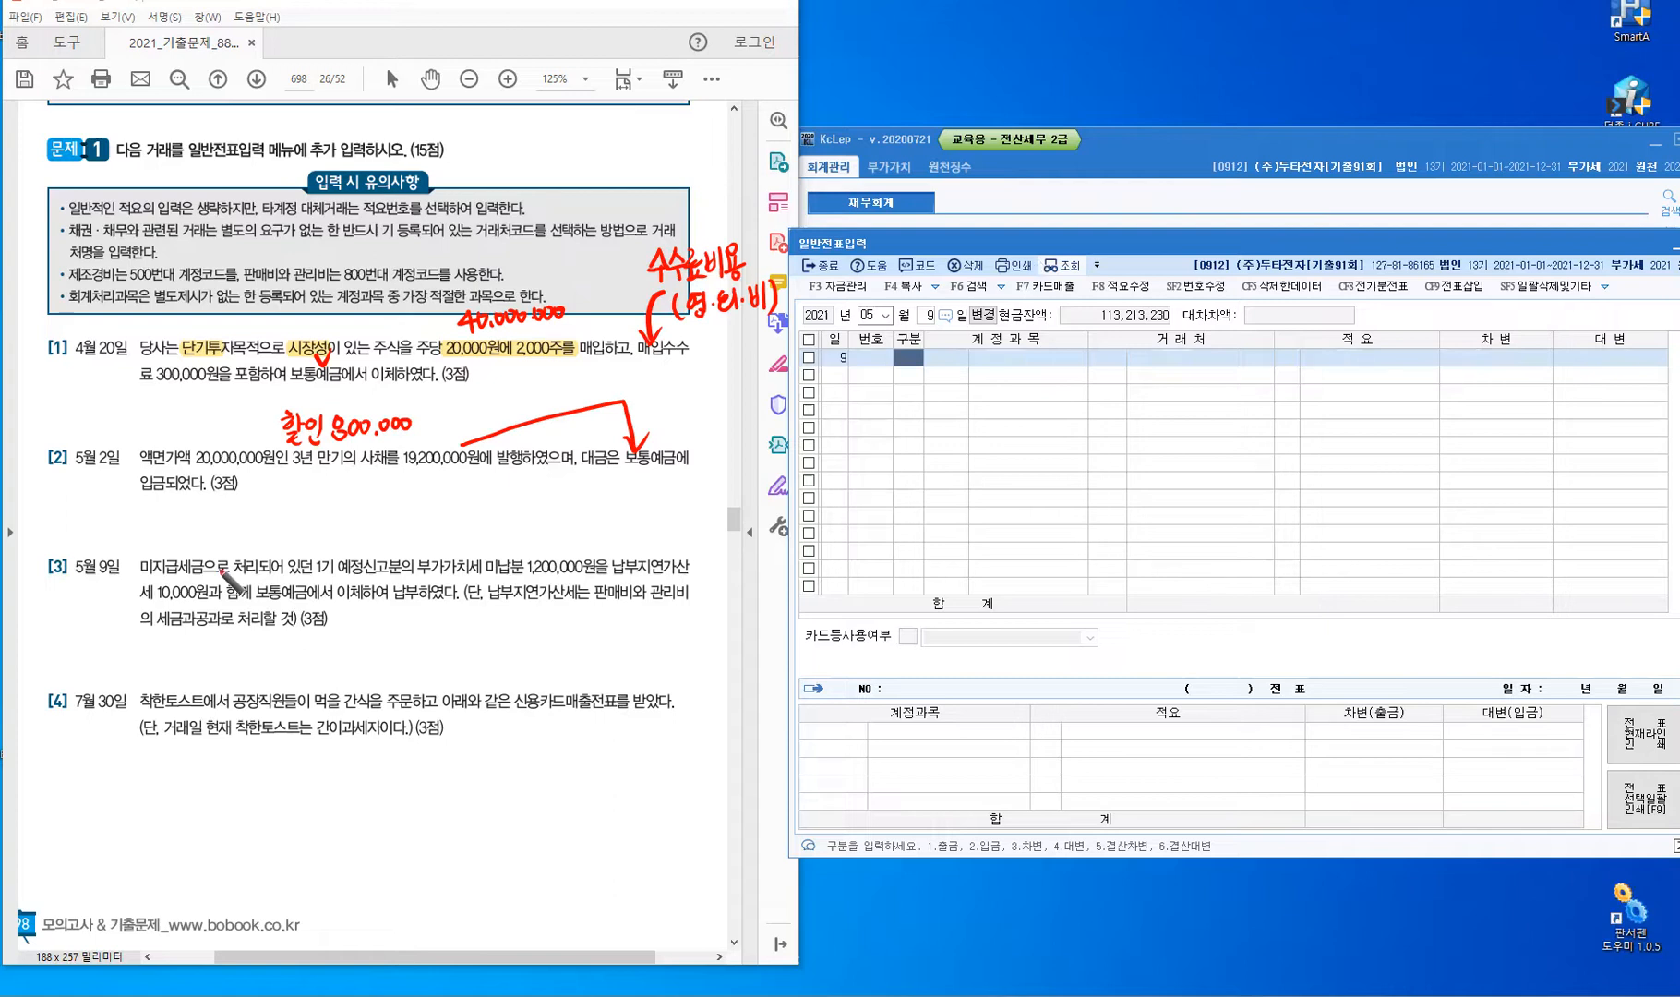
Handwrite 4/25 신고·납부 above the first line of question 3.
drag(186, 522, 195, 540)
drag(188, 530, 192, 549)
mouse_move(202, 533)
mouse_down()
mouse_move(221, 542)
mouse_move(197, 551)
mouse_move(225, 545)
mouse_up()
drag(231, 536, 242, 544)
mouse_move(247, 525)
mouse_down()
mouse_move(247, 547)
mouse_move(282, 546)
mouse_up()
mouse_move(288, 527)
mouse_down()
mouse_move(288, 551)
mouse_move(314, 536)
mouse_up()
drag(323, 519, 311, 551)
drag(323, 539, 324, 550)
drag(333, 519, 341, 535)
drag(333, 527, 340, 535)
mouse_move(325, 543)
mouse_down()
mouse_move(349, 541)
mouse_move(341, 559)
mouse_up()
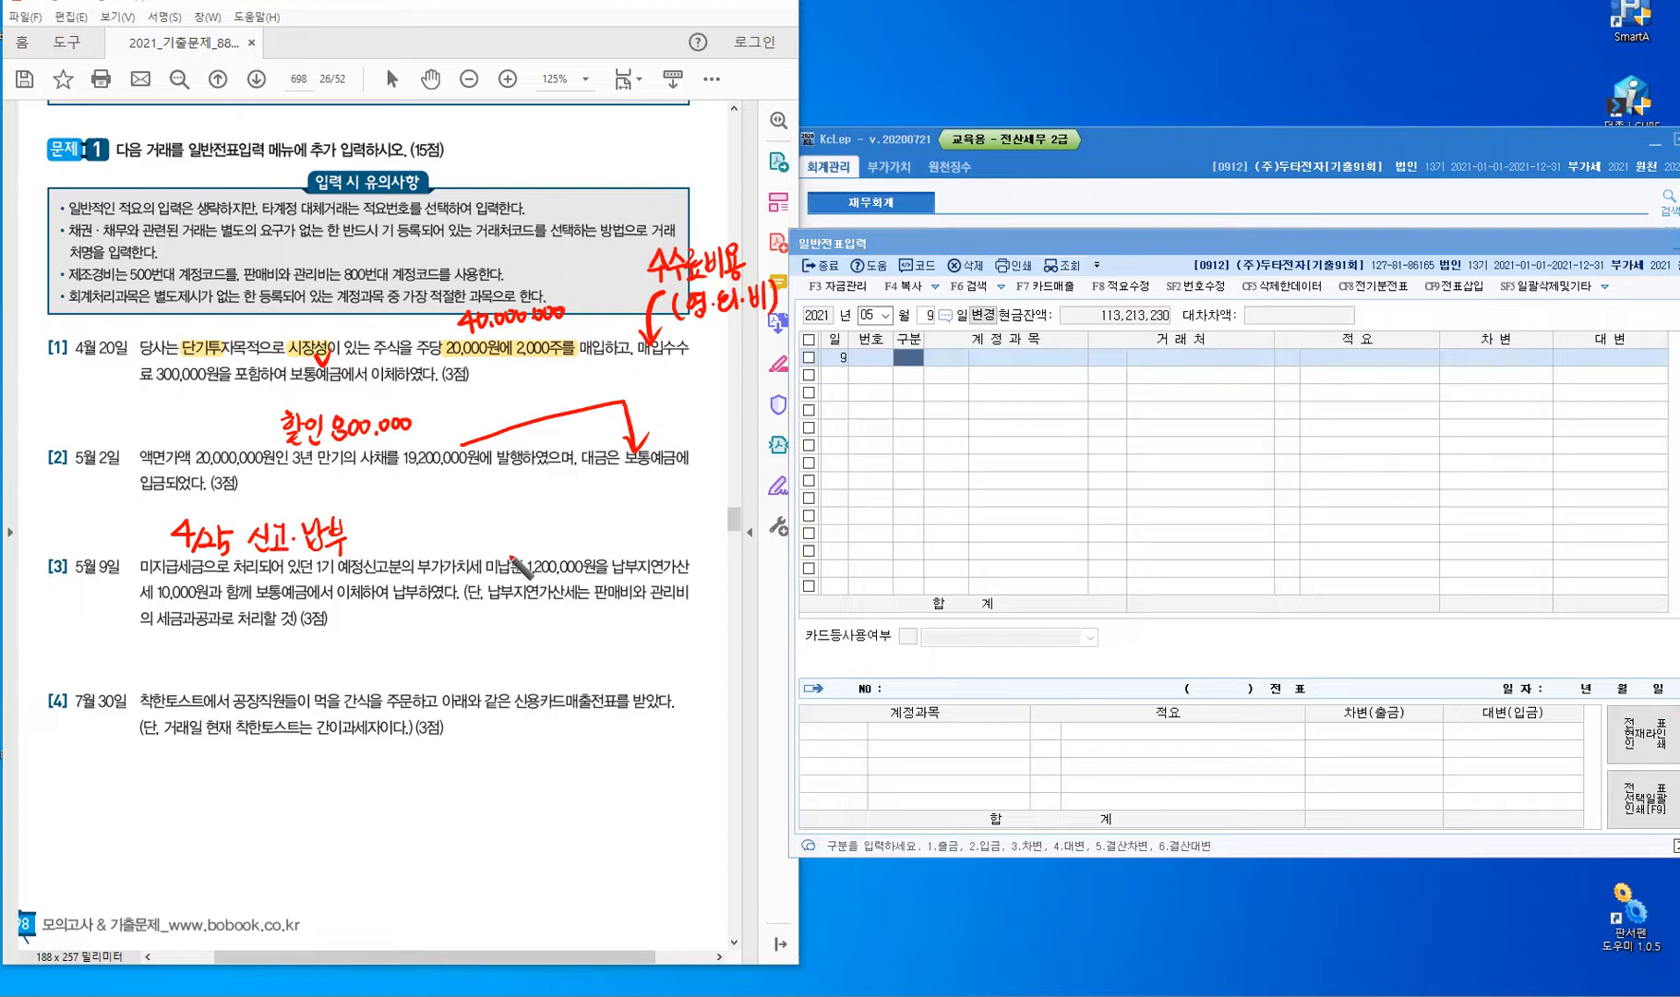
Draw an arrow to 미납분 in question 3 and handwrite 납부x beside it.
drag(515, 517, 510, 547)
drag(526, 504, 539, 515)
drag(540, 496, 542, 522)
drag(541, 508, 551, 524)
drag(553, 498, 563, 508)
drag(553, 512, 568, 508)
drag(561, 510, 561, 520)
drag(582, 496, 583, 511)
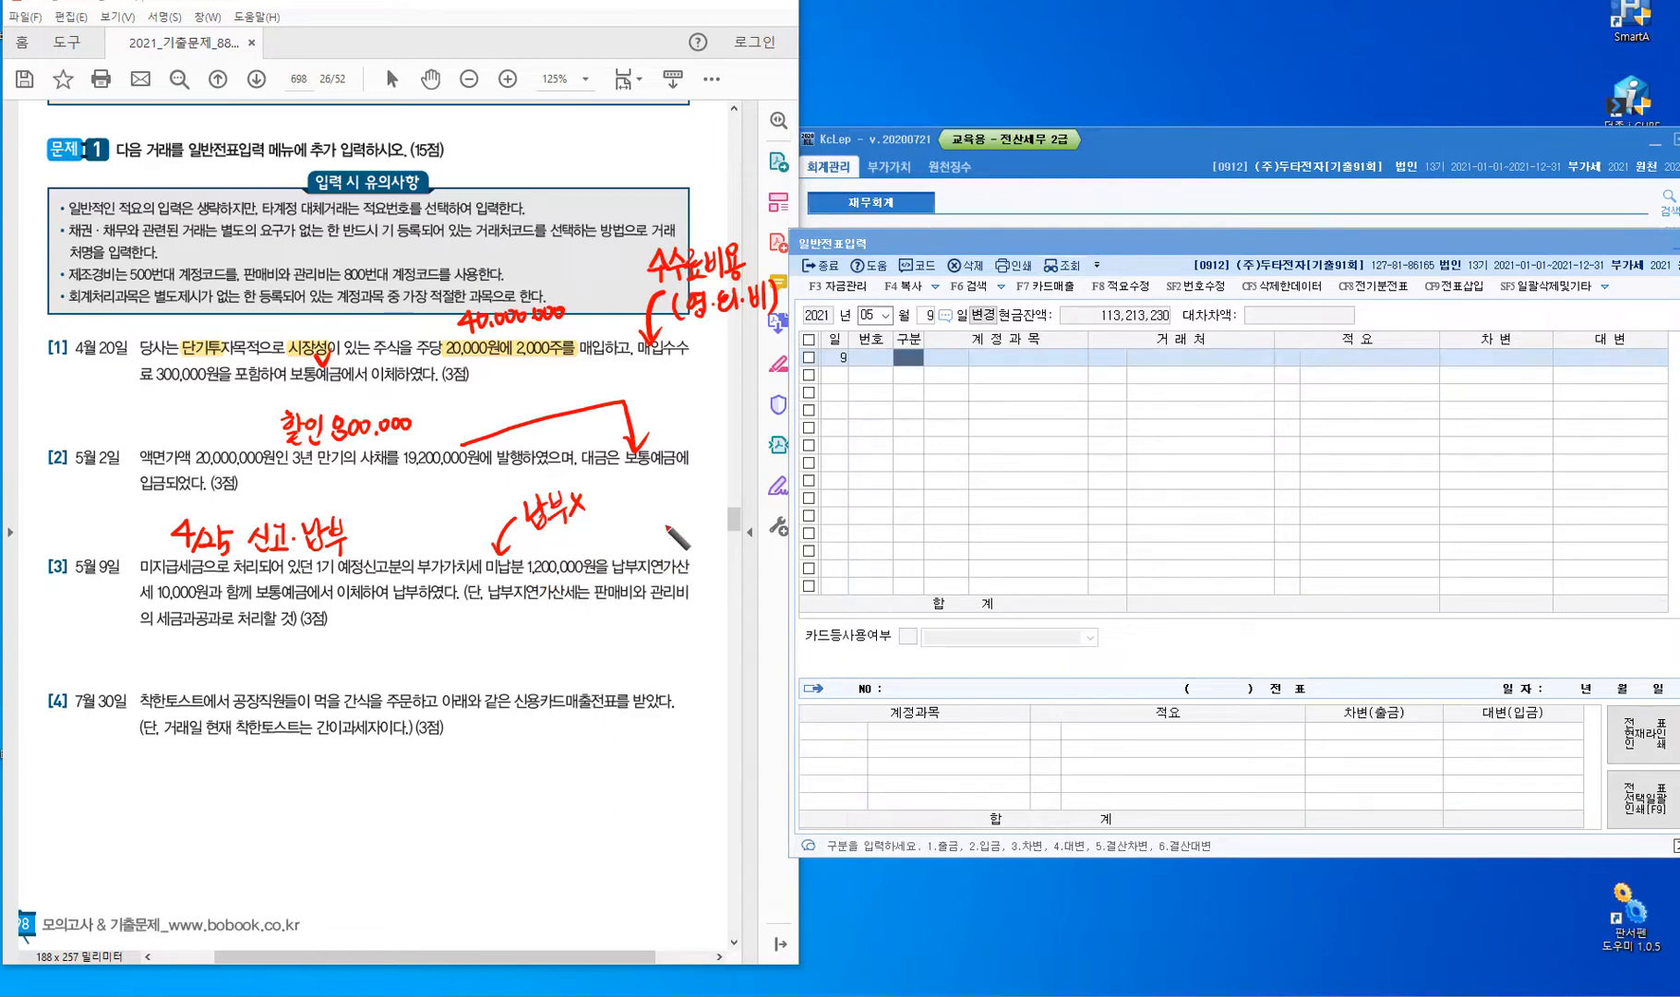
Mark 보통예금 in question 3 and draw an arrow to 납부지연가산세 labelled 세·공(판) by hand.
drag(668, 507, 641, 547)
drag(251, 578, 312, 592)
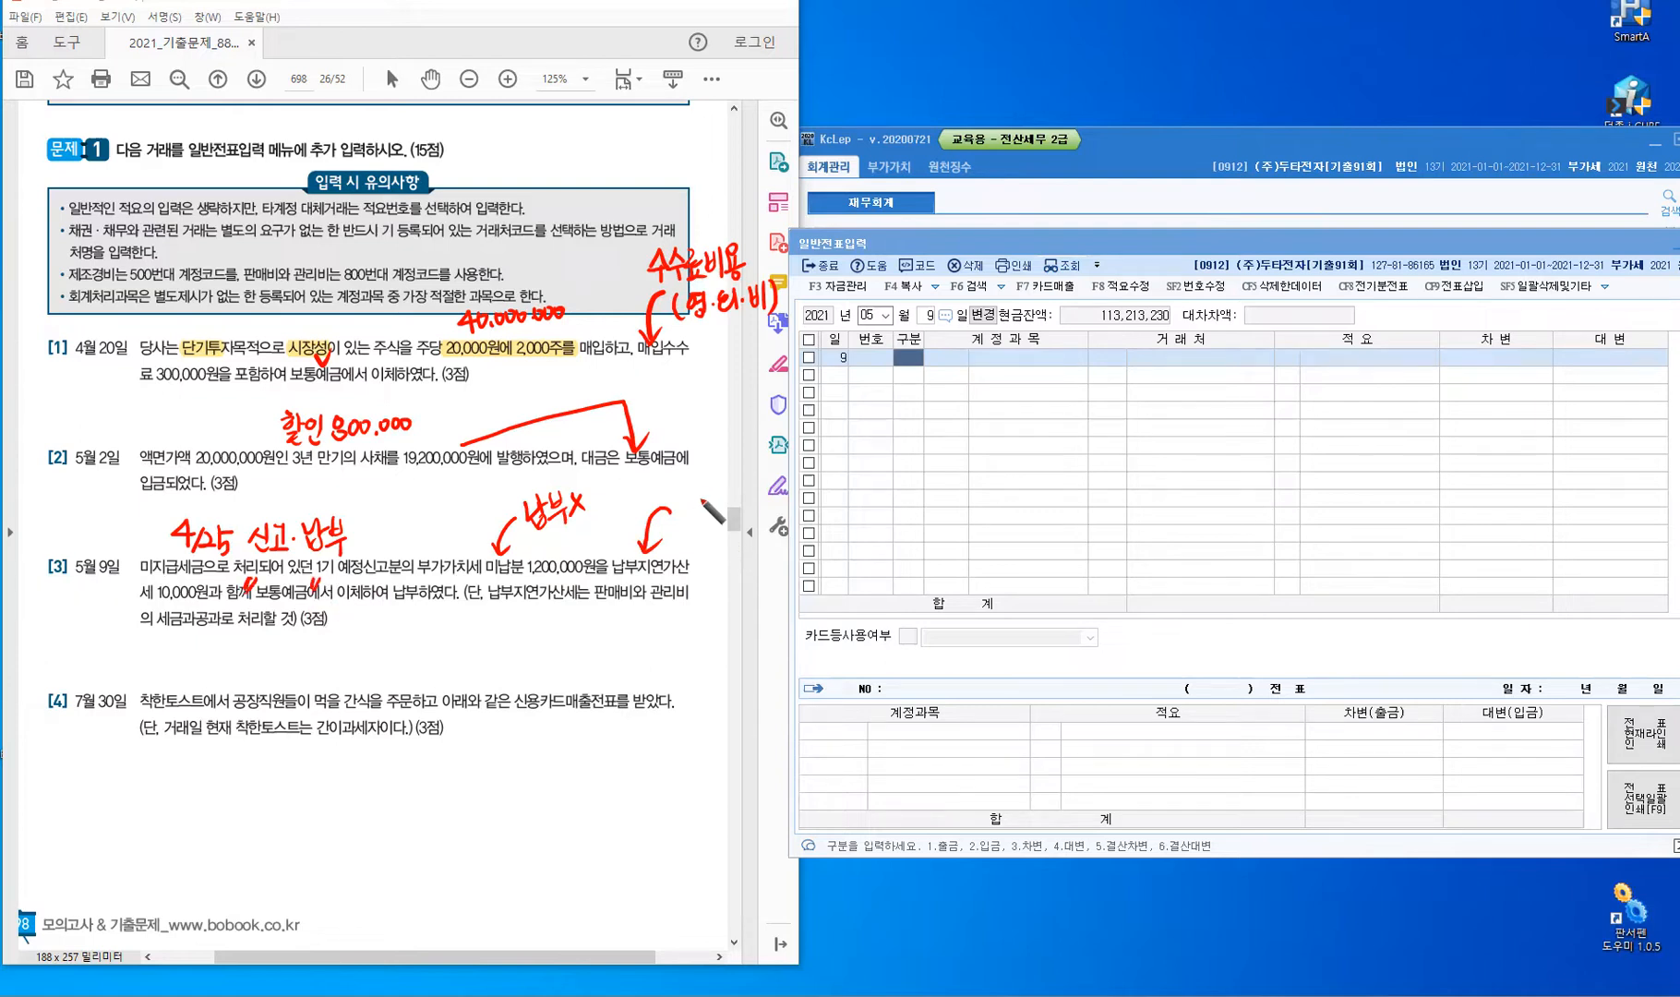
drag(681, 503, 674, 525)
drag(688, 509, 704, 524)
click(712, 508)
drag(722, 489, 728, 506)
drag(721, 508, 738, 503)
mouse_move(733, 510)
mouse_down()
mouse_move(748, 515)
mouse_move(770, 473)
mouse_move(774, 489)
mouse_up()
drag(772, 471, 766, 512)
drag(777, 469, 781, 515)
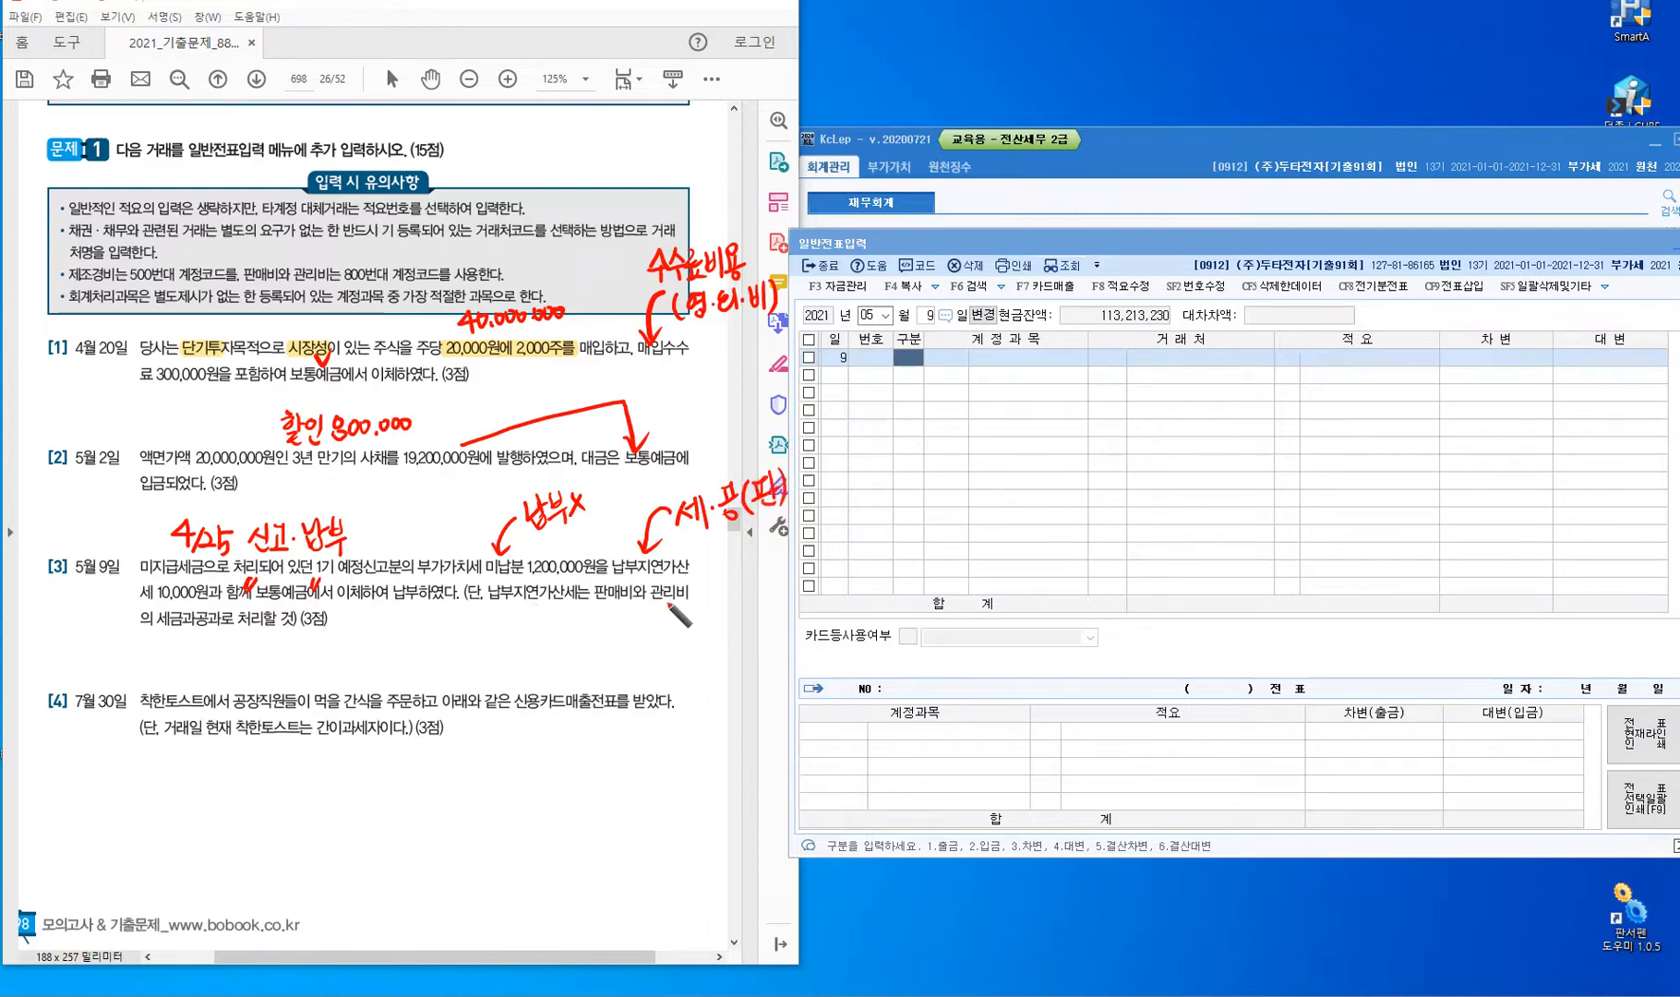
Mark 세금과공과 in question 3 and handwrite 미지급세금 under it with an arrow to 1,200,000원.
drag(196, 607, 198, 616)
mouse_move(554, 582)
mouse_down()
mouse_move(555, 657)
mouse_move(611, 646)
mouse_move(615, 661)
mouse_move(664, 627)
mouse_move(665, 649)
mouse_up()
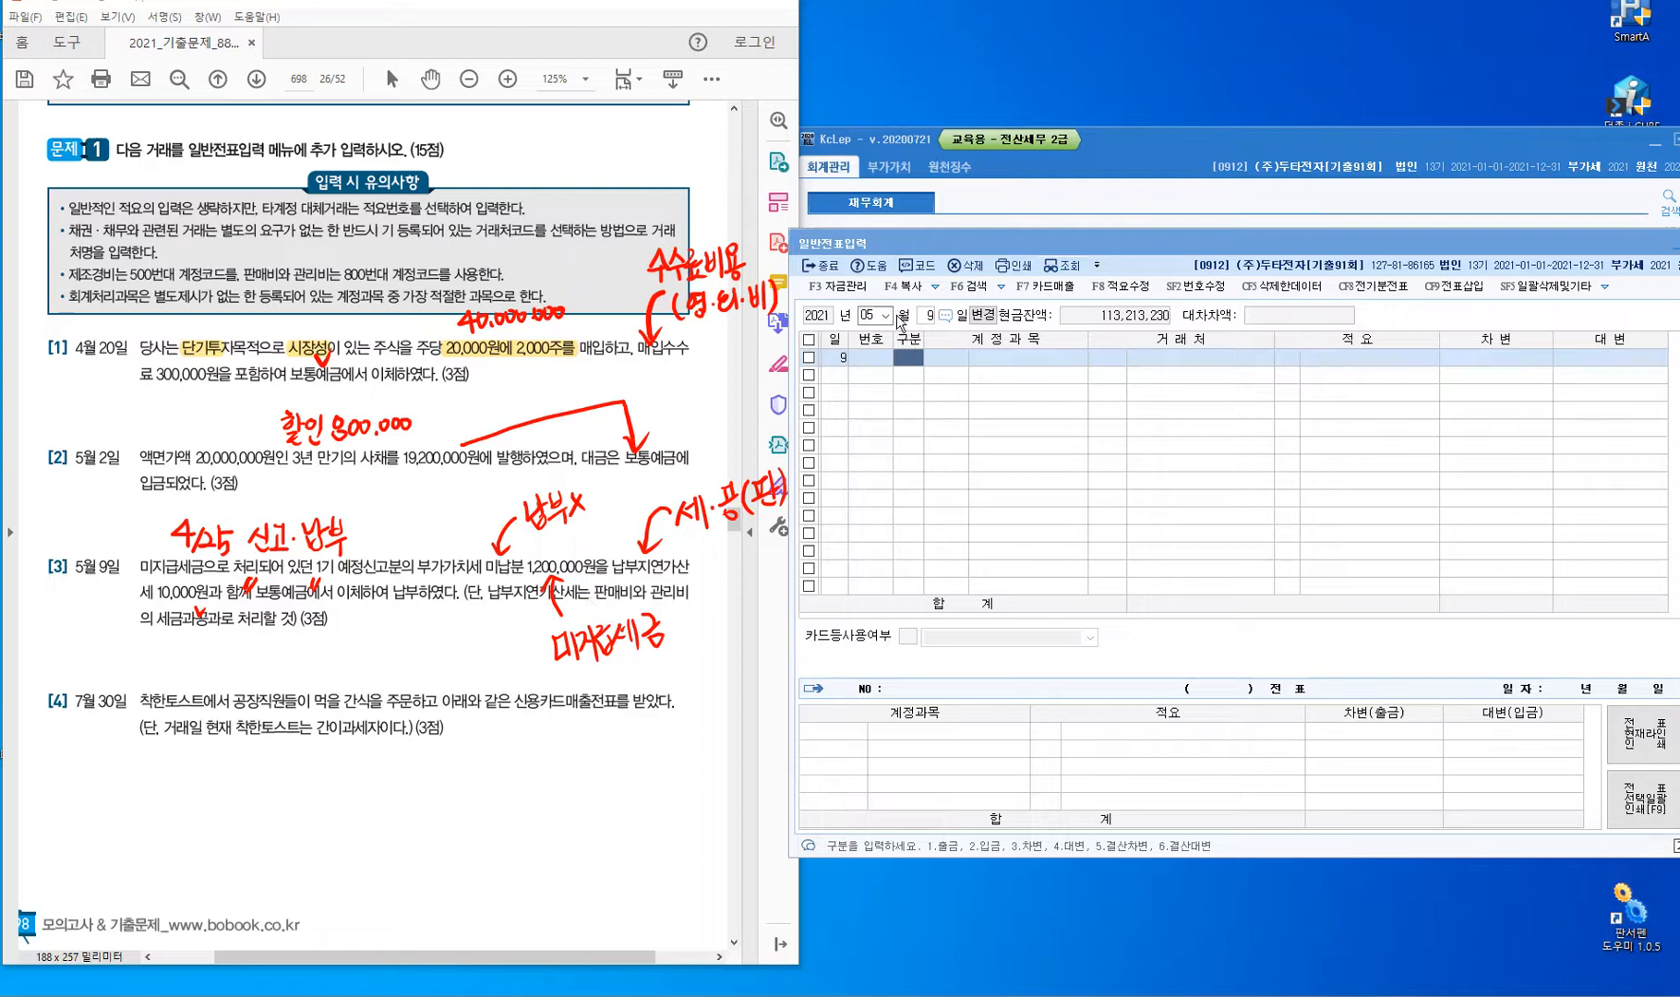
Look up the 31 March 2021 vouchers and examine the 0261 미지급세금 line and its 거래처 field.
click(885, 316)
click(884, 317)
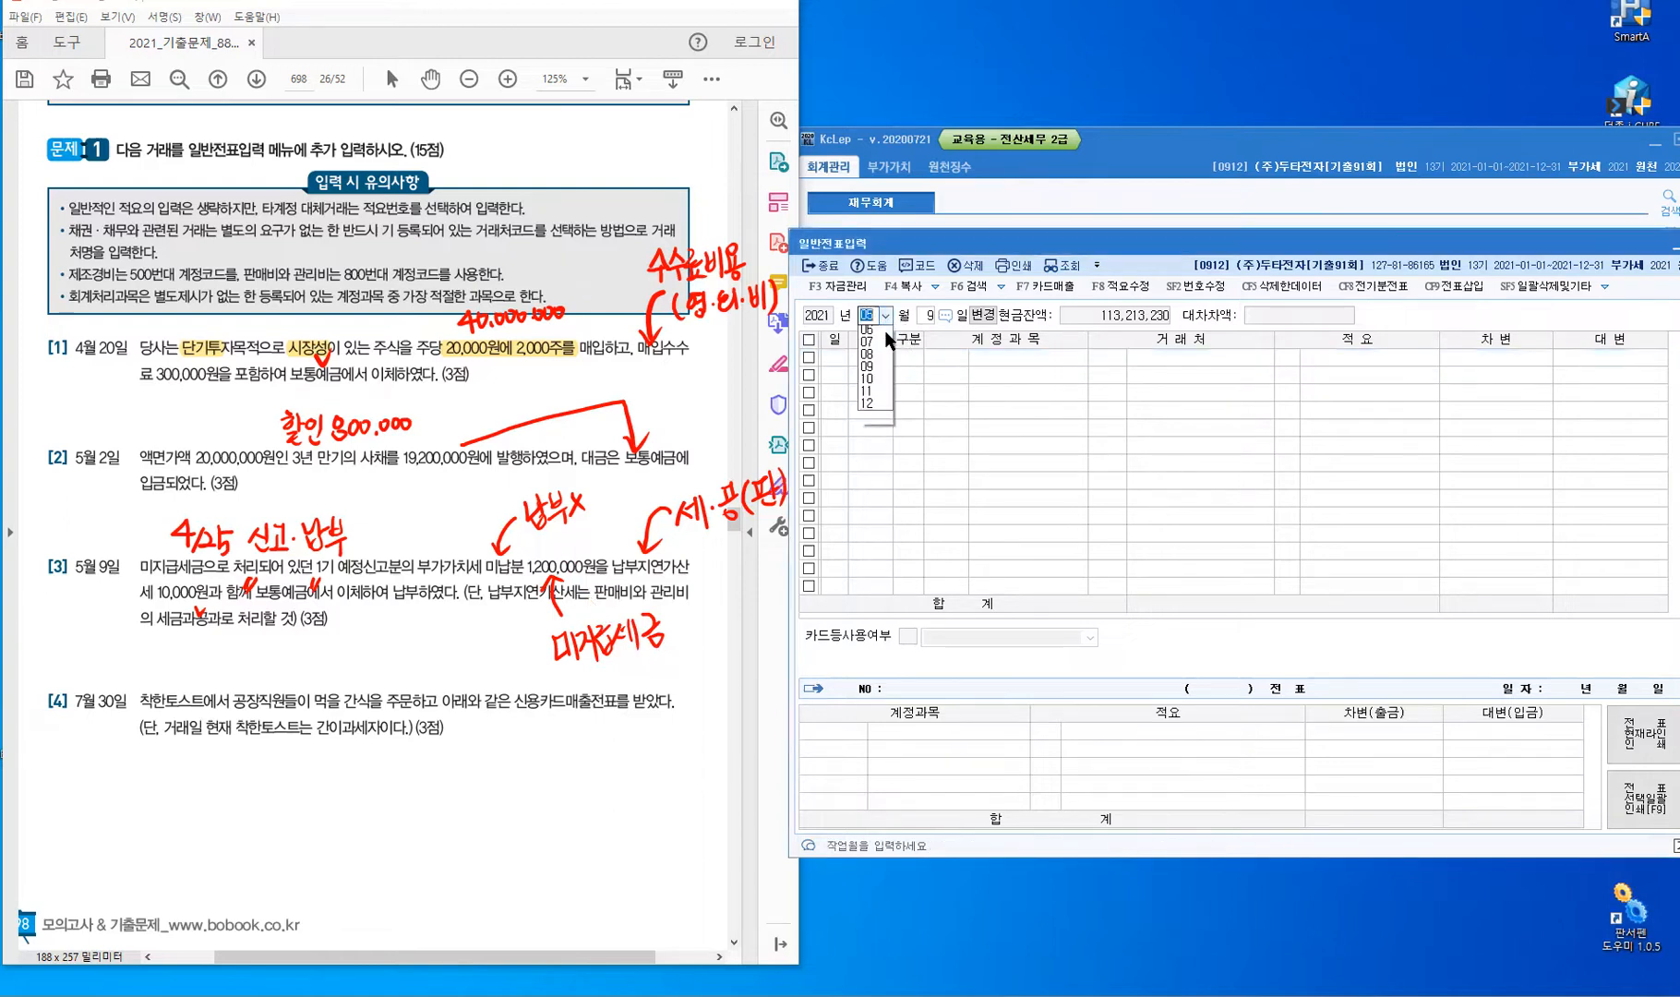
click(868, 356)
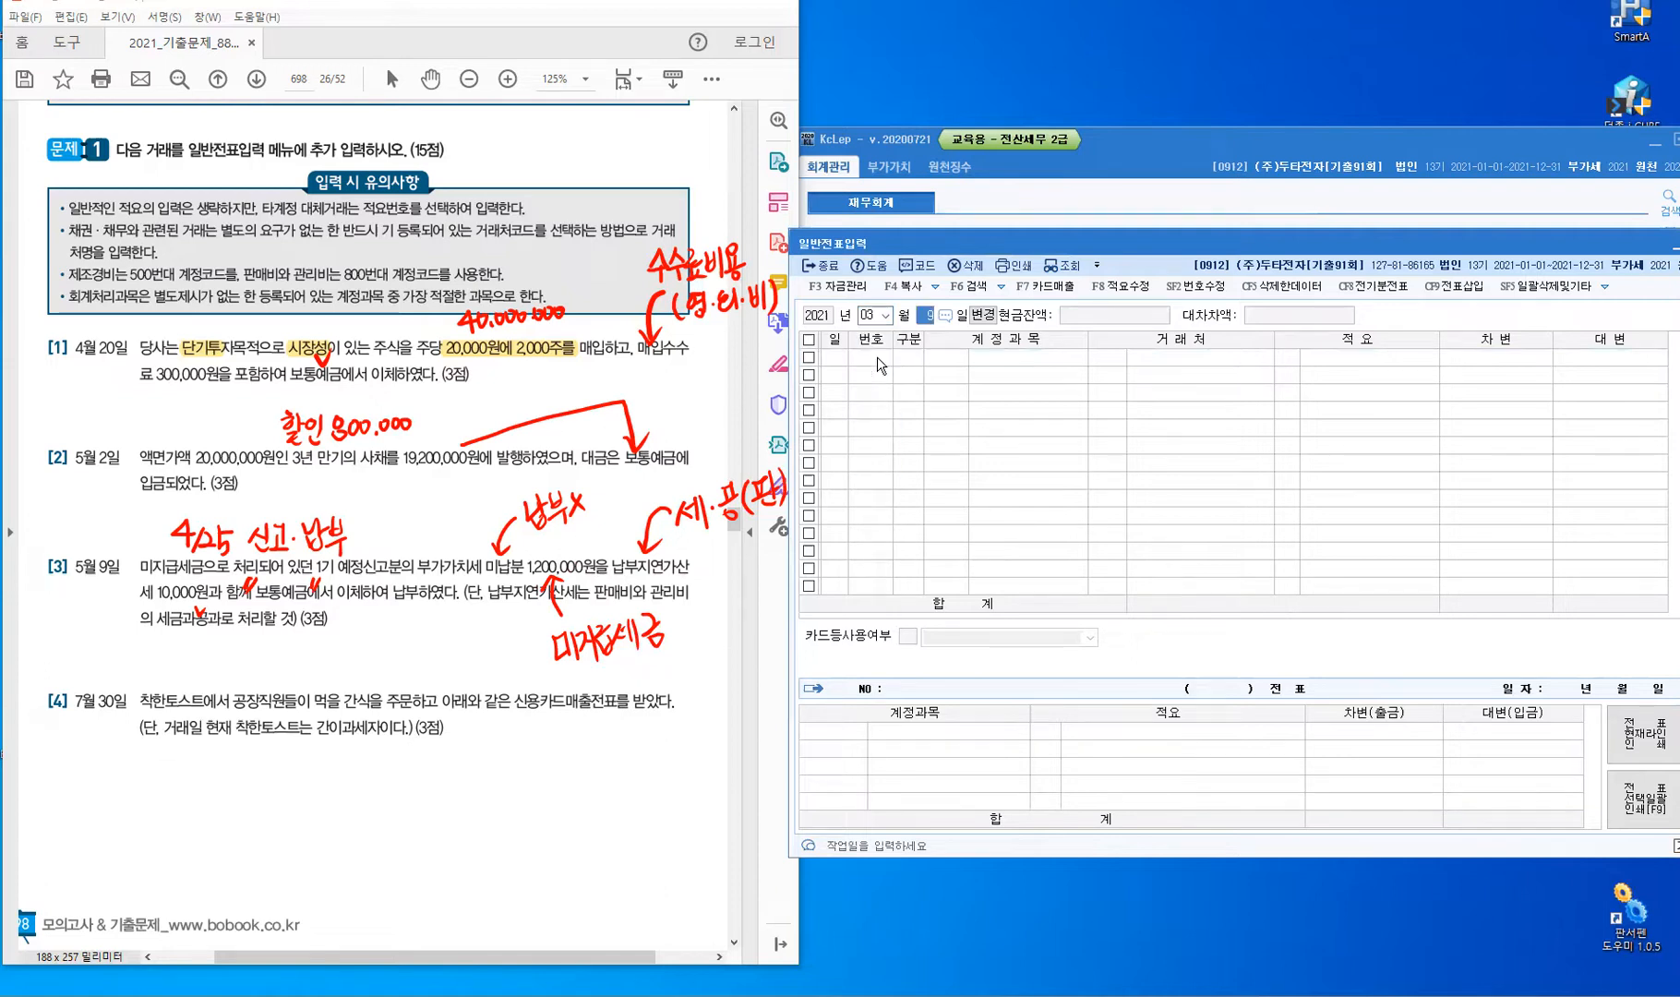
text(31)
key(Return)
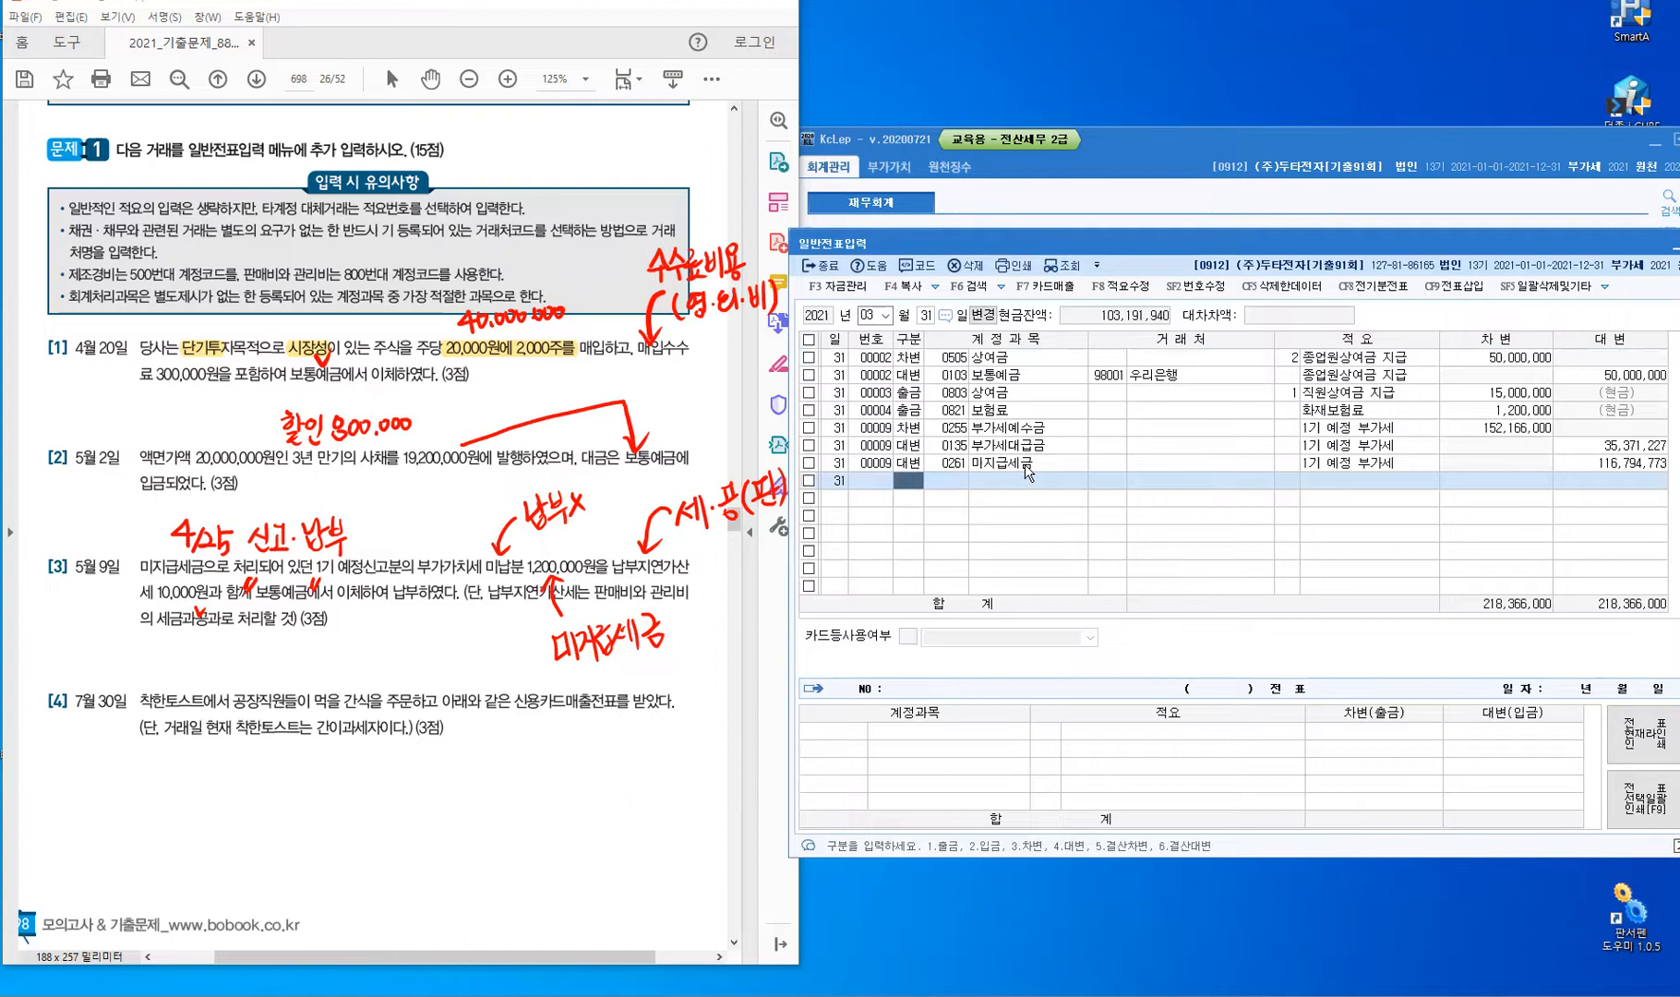
click(1108, 462)
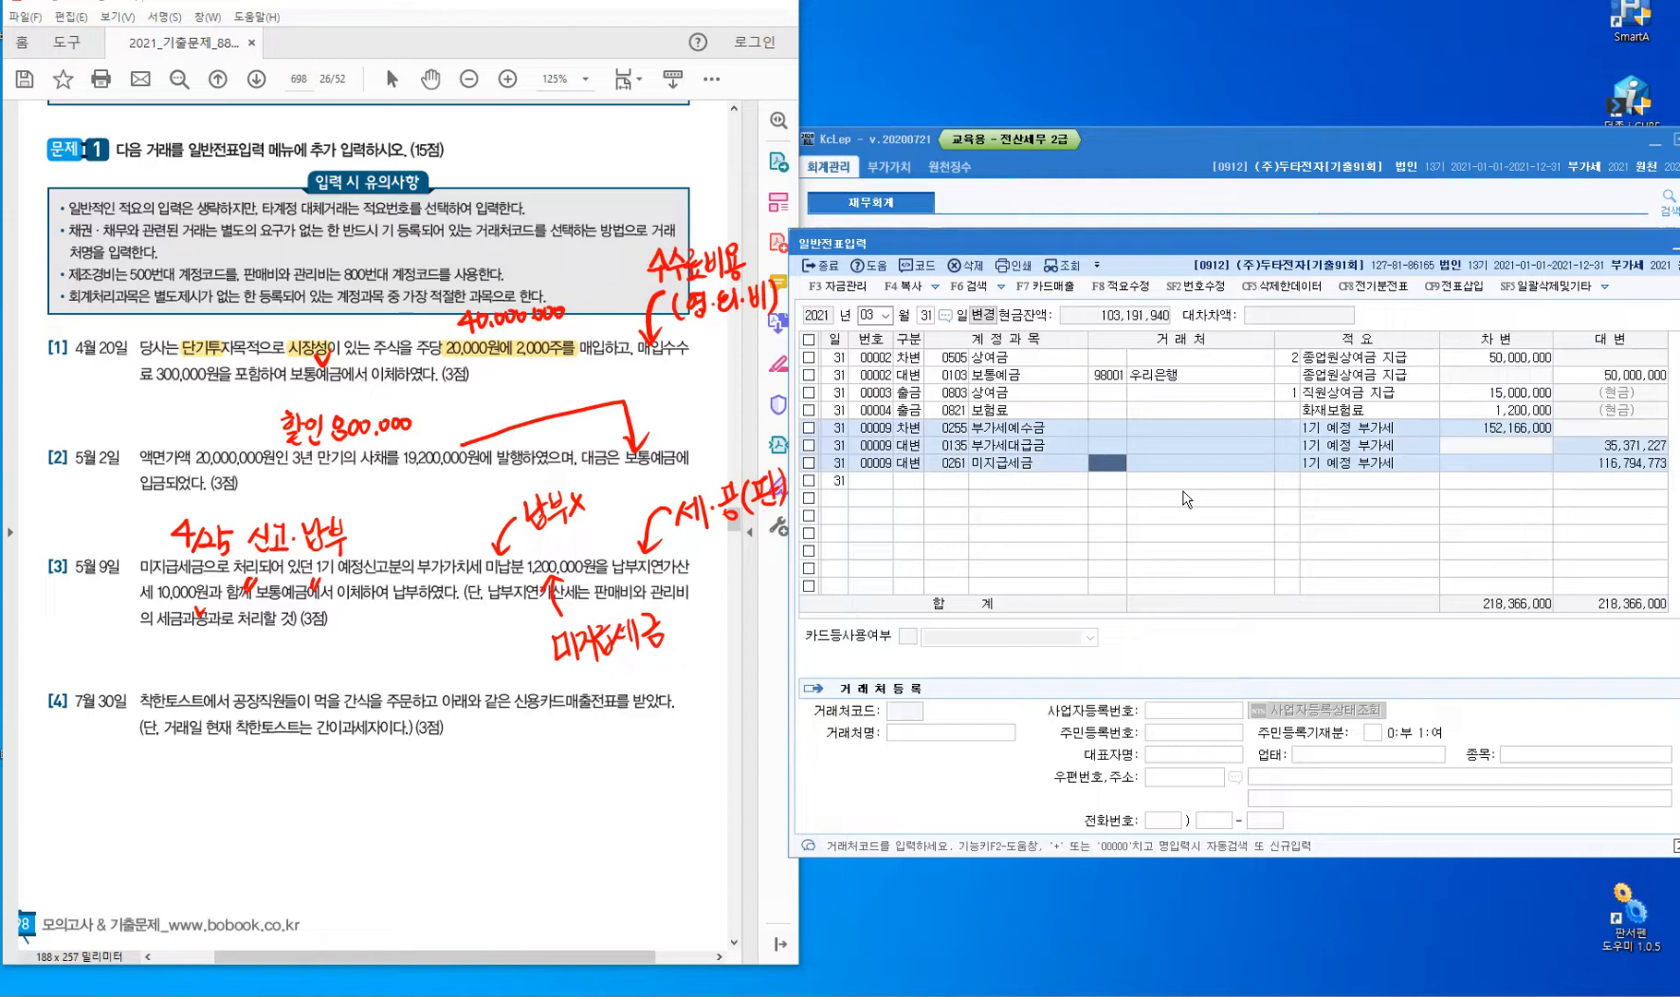
Return the voucher date to 9 May 2021.
click(885, 315)
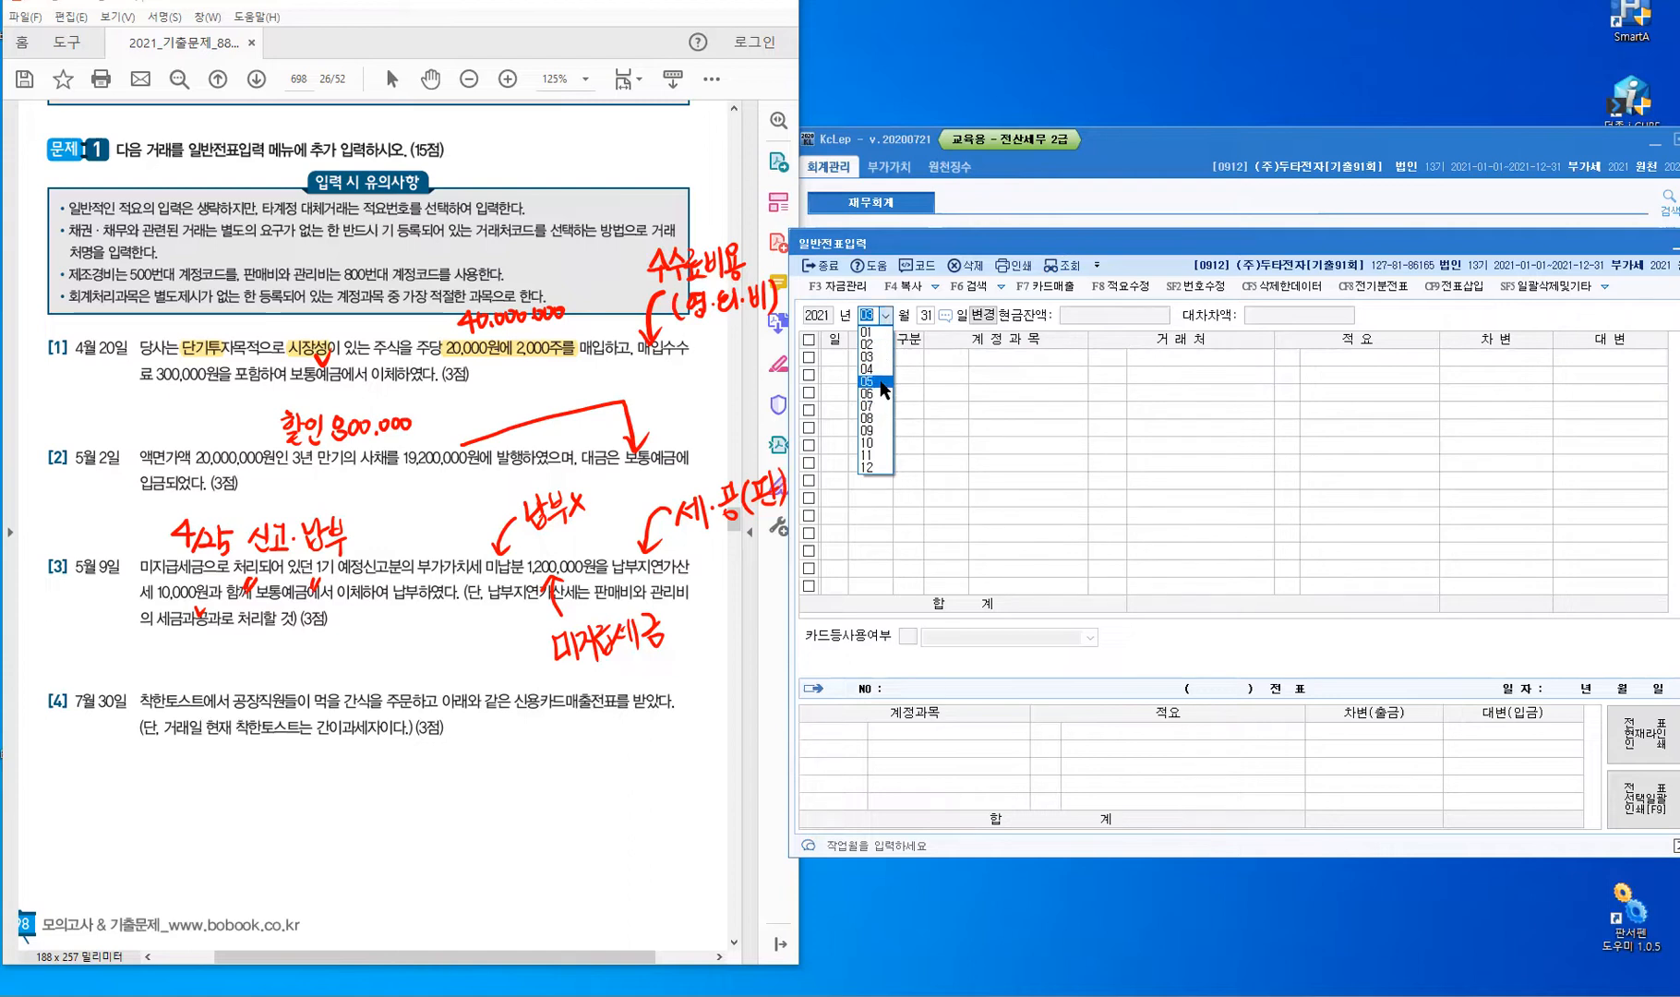
click(877, 381)
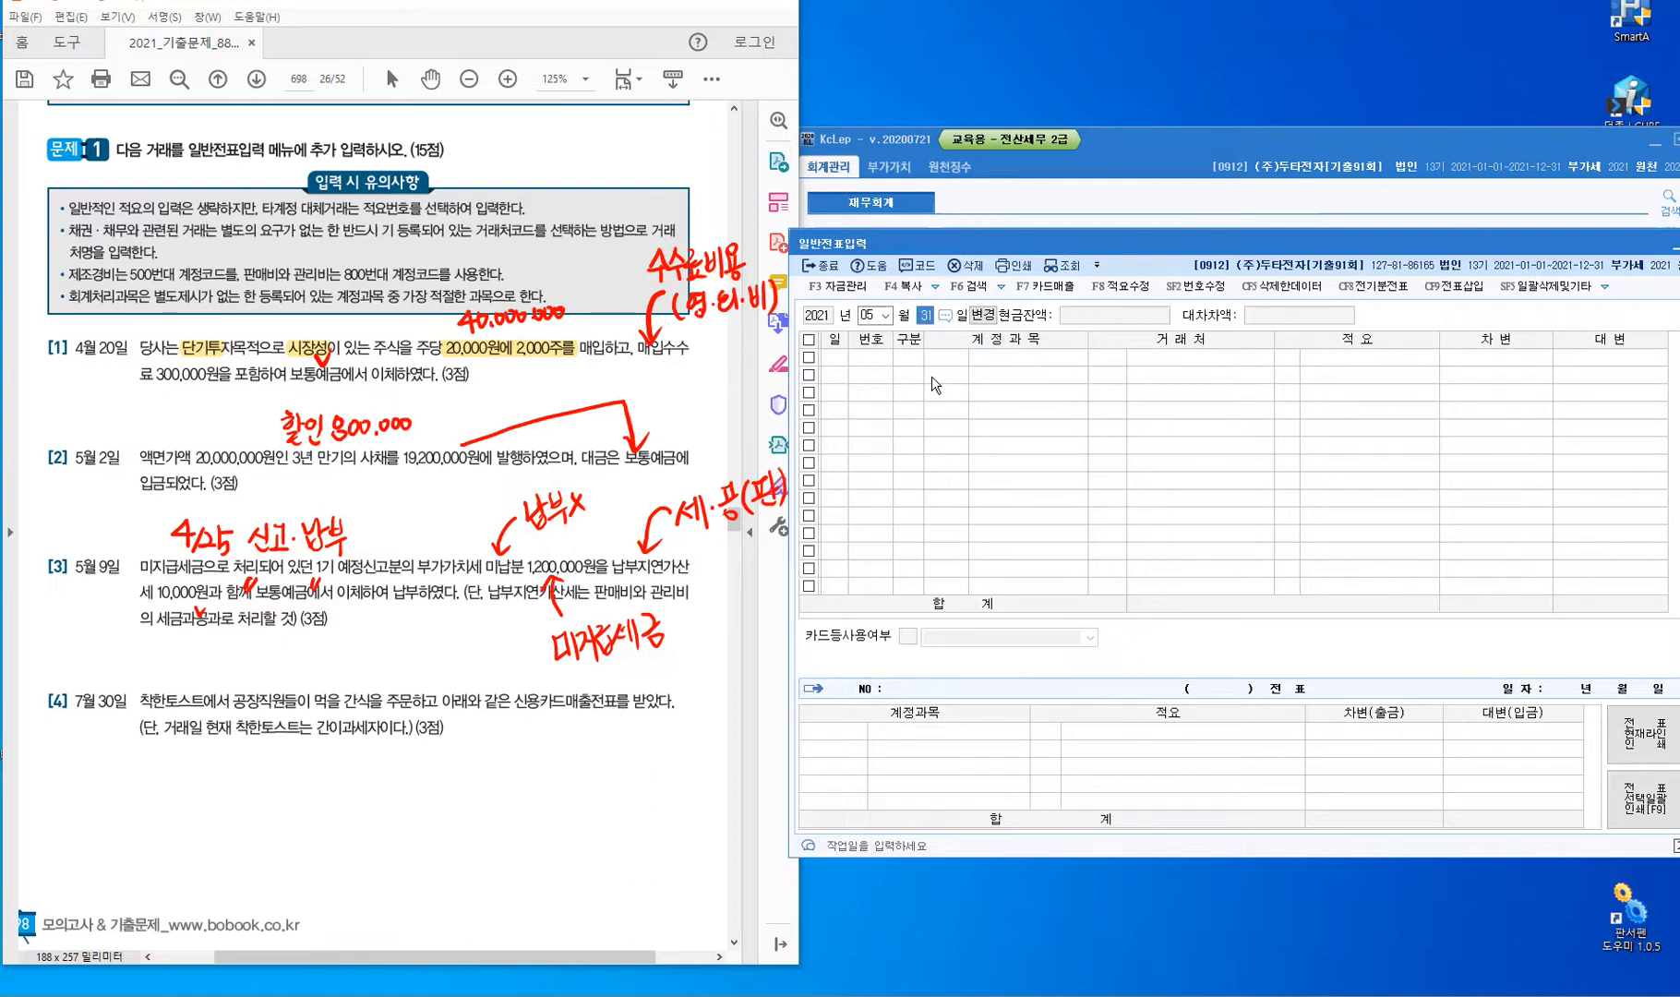
text(9)
key(Return)
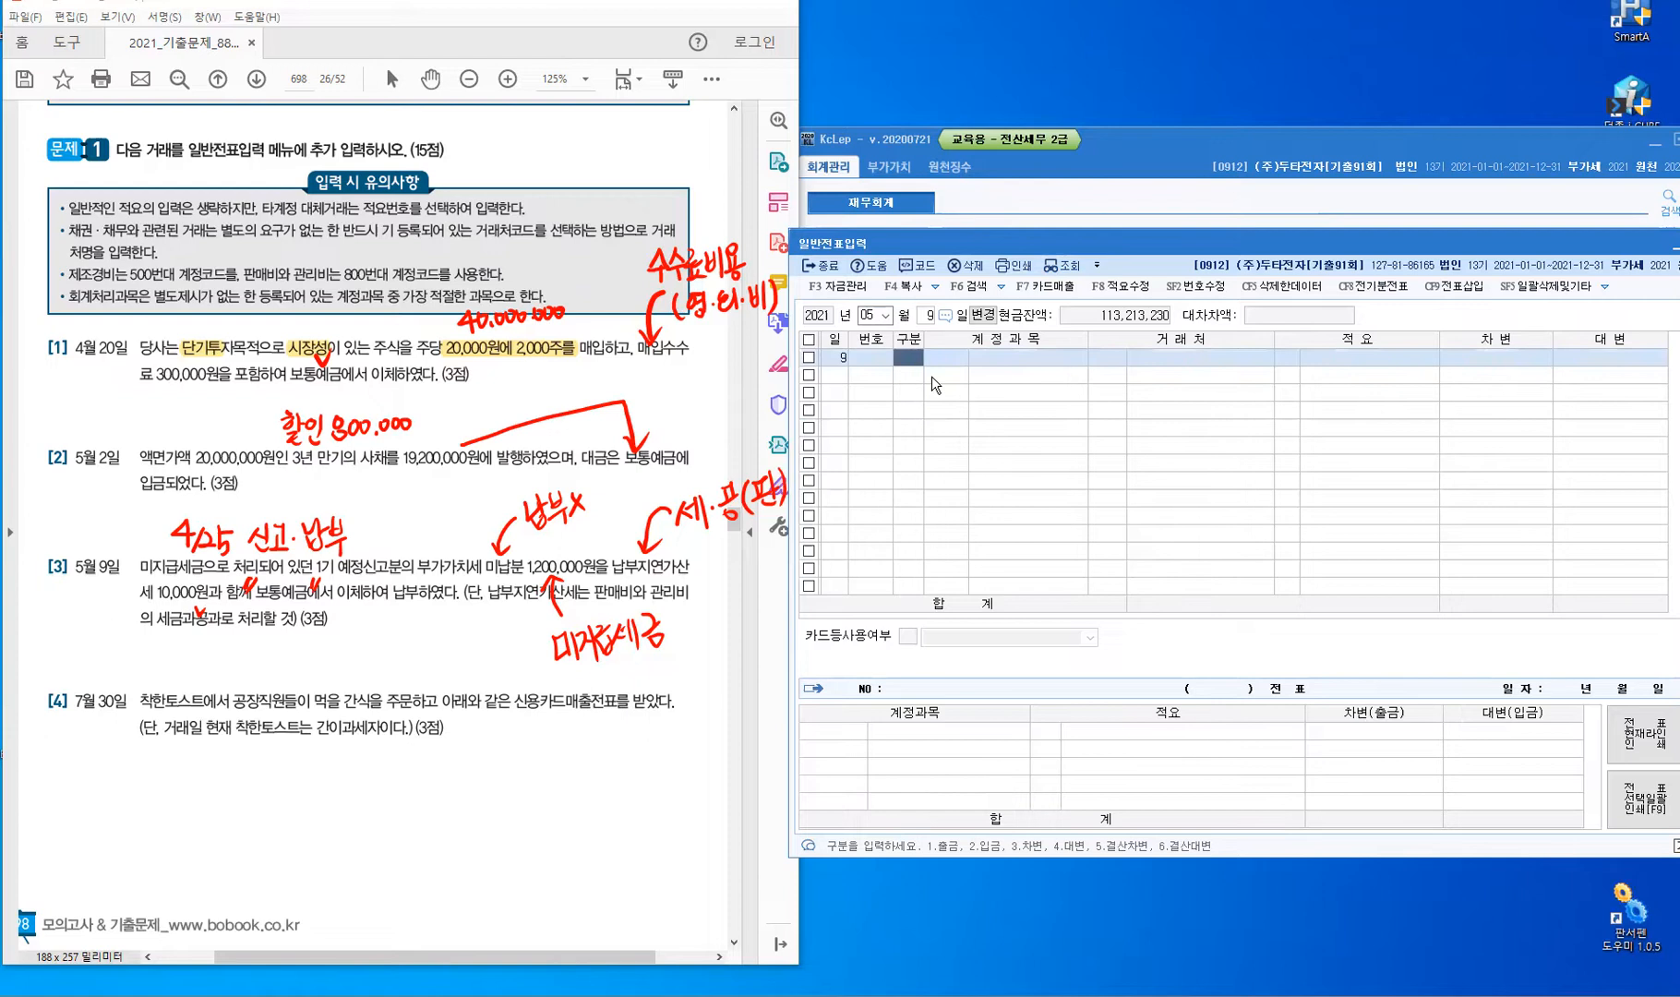
Add a debit line for account 0261 미지급세금 with an amount of 1,200,000 to the 9 May voucher.
text(3)
key(Return)
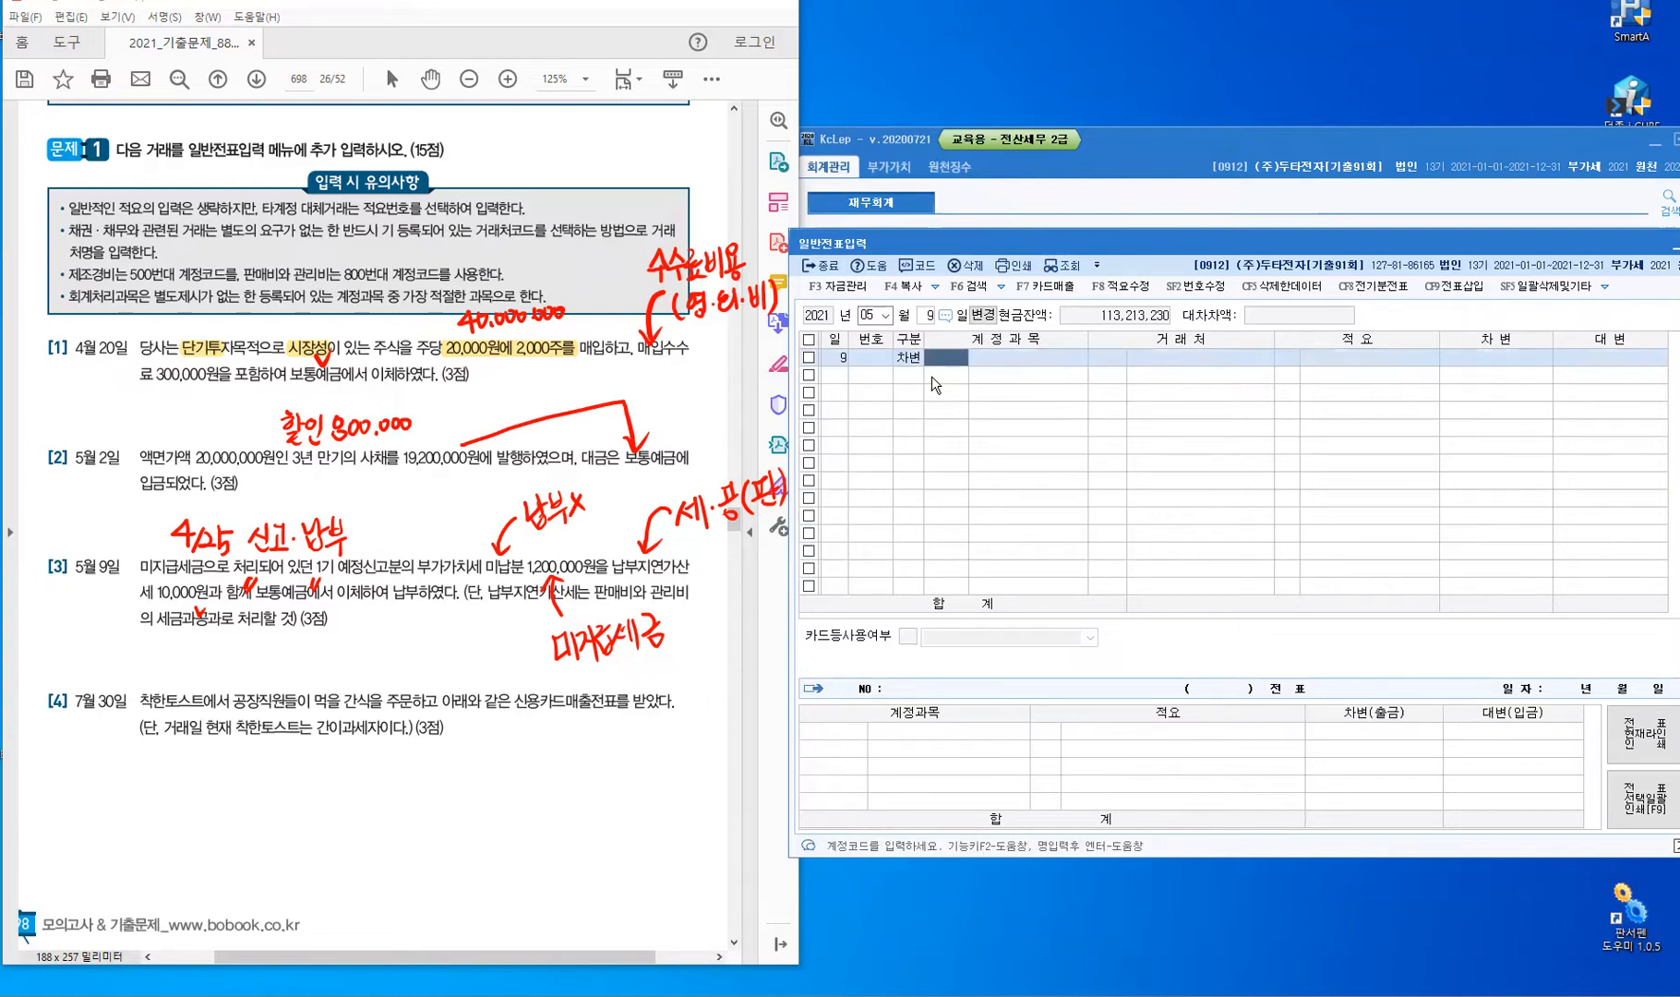
text(미지급)
key(Return)
key(Down)
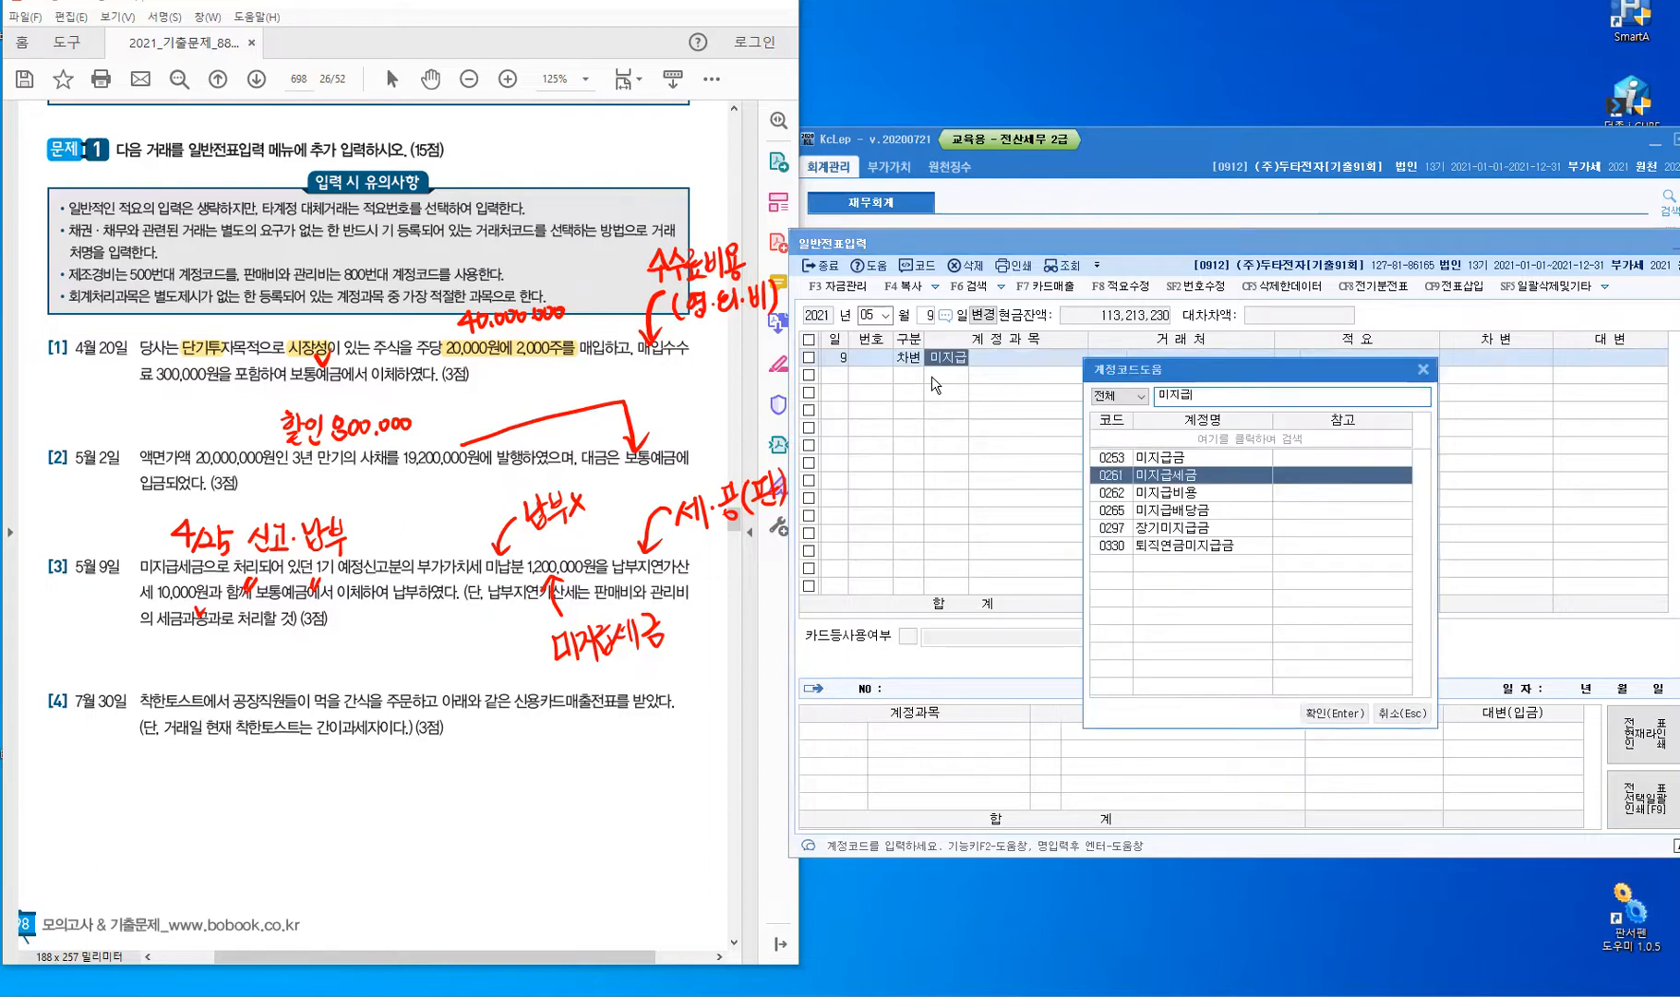
key(Return)
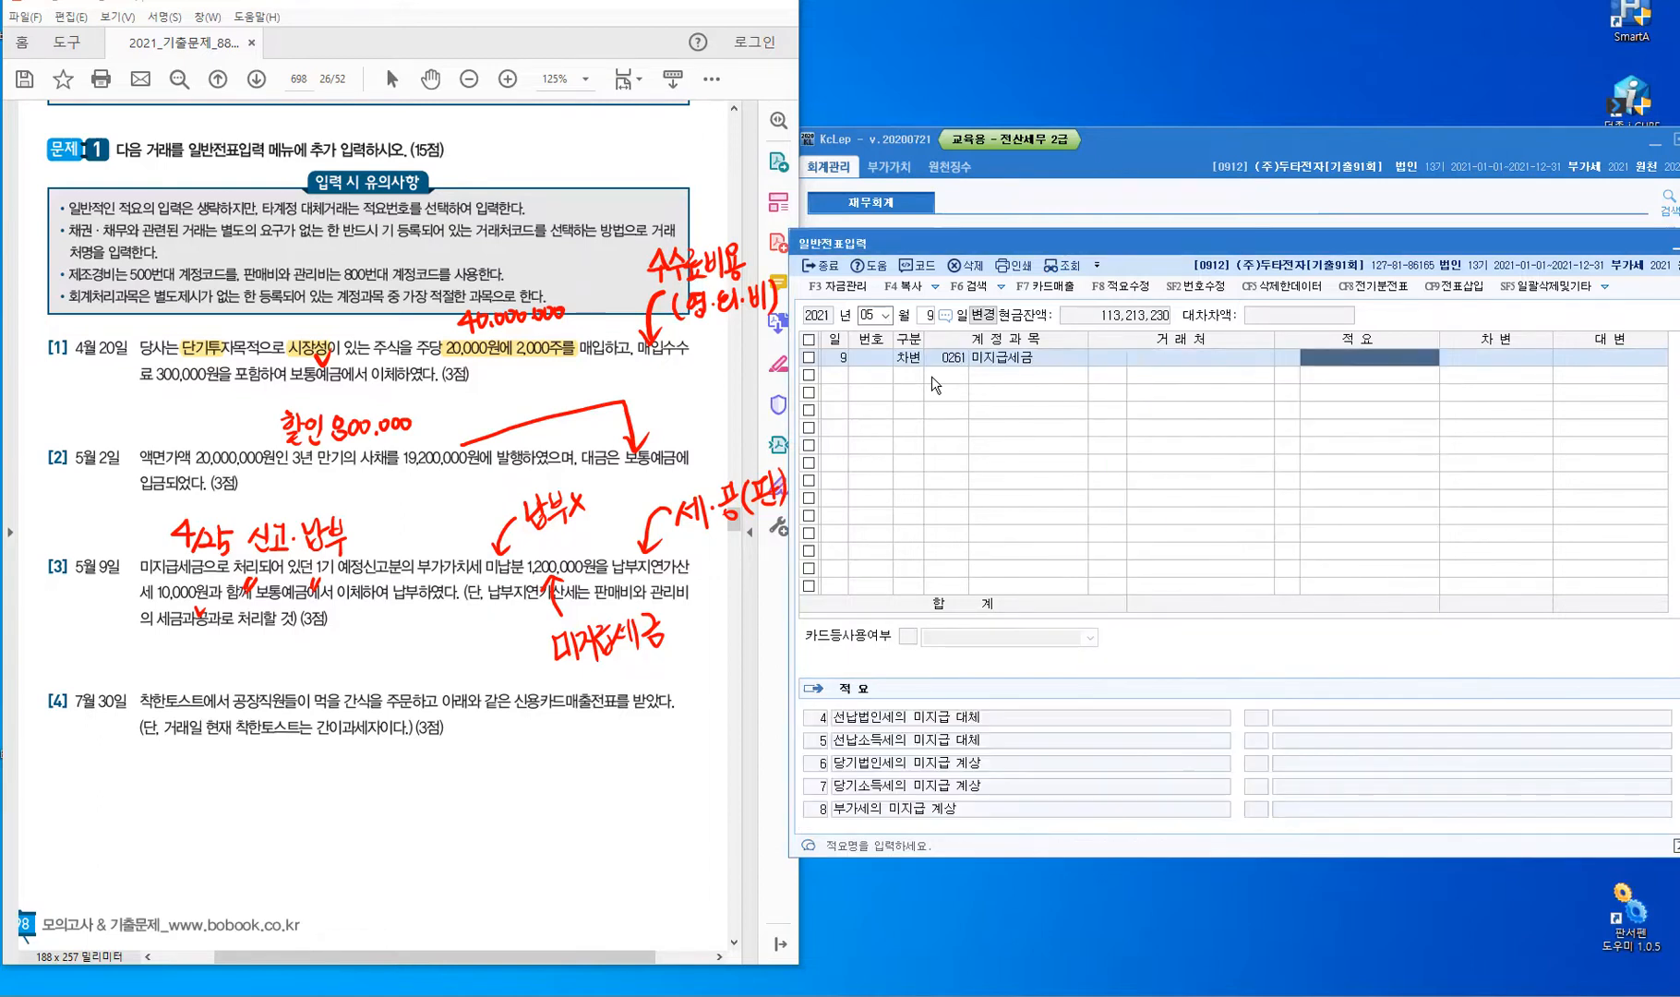
key(Return)
text(1200000)
key(Return)
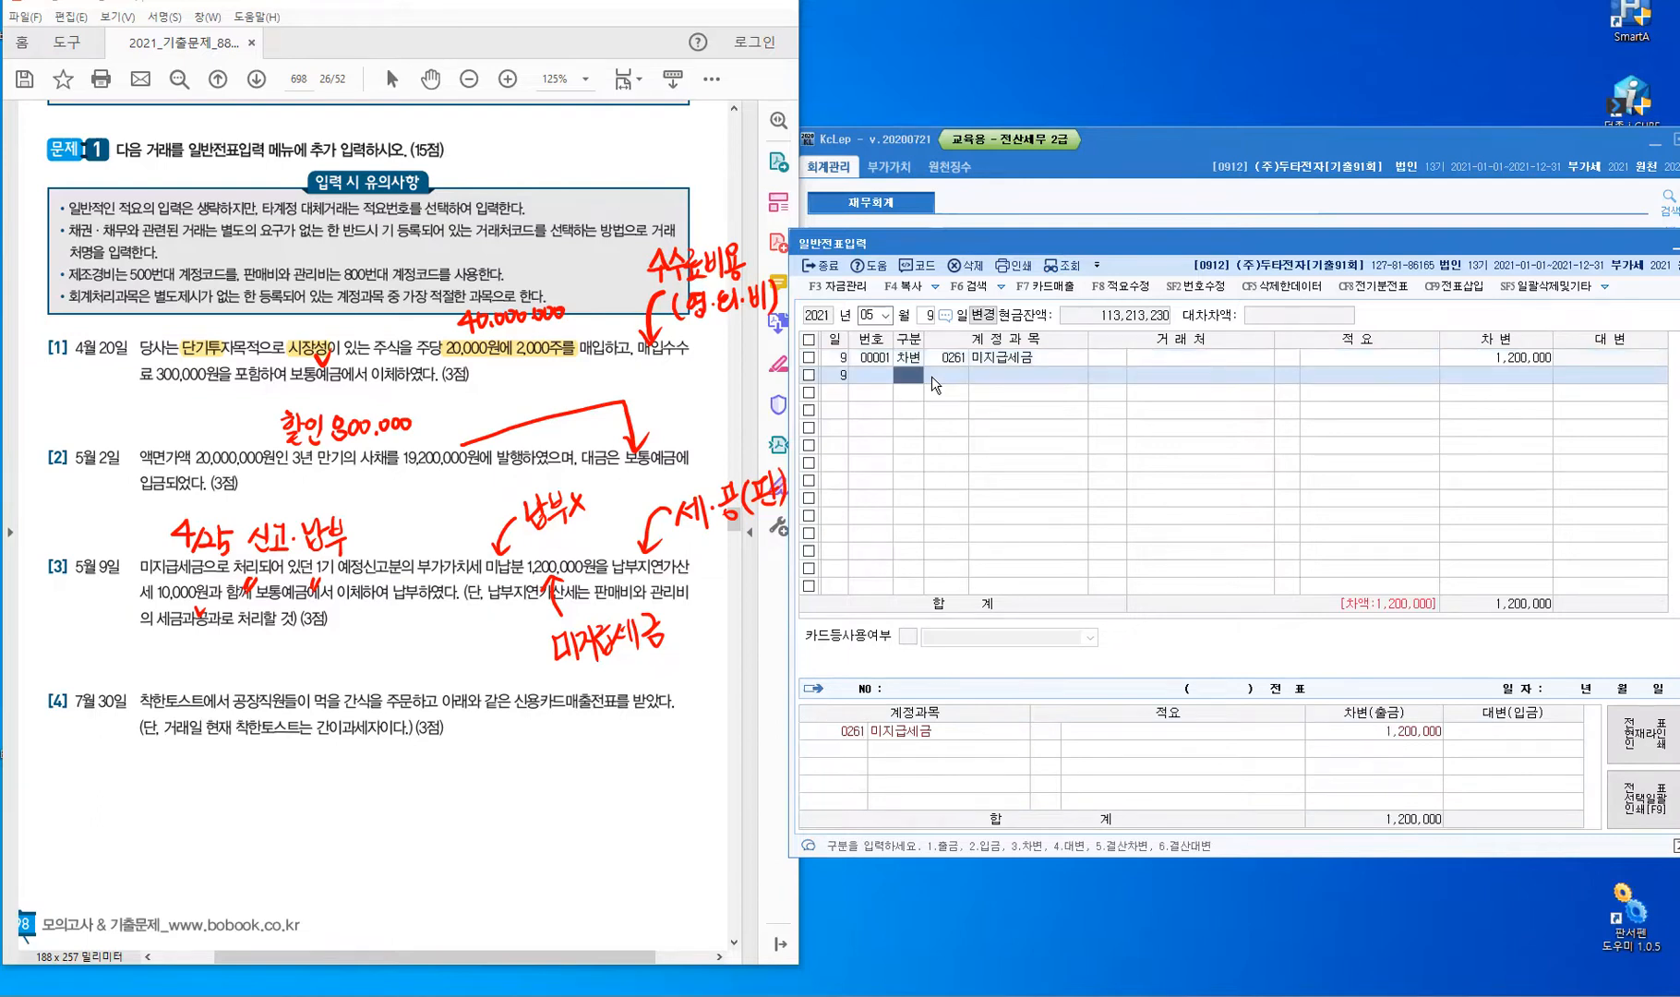
Add a debit line for account 0817 세금과공과 with an amount of 10,000 to the 9 May voucher.
text(3)
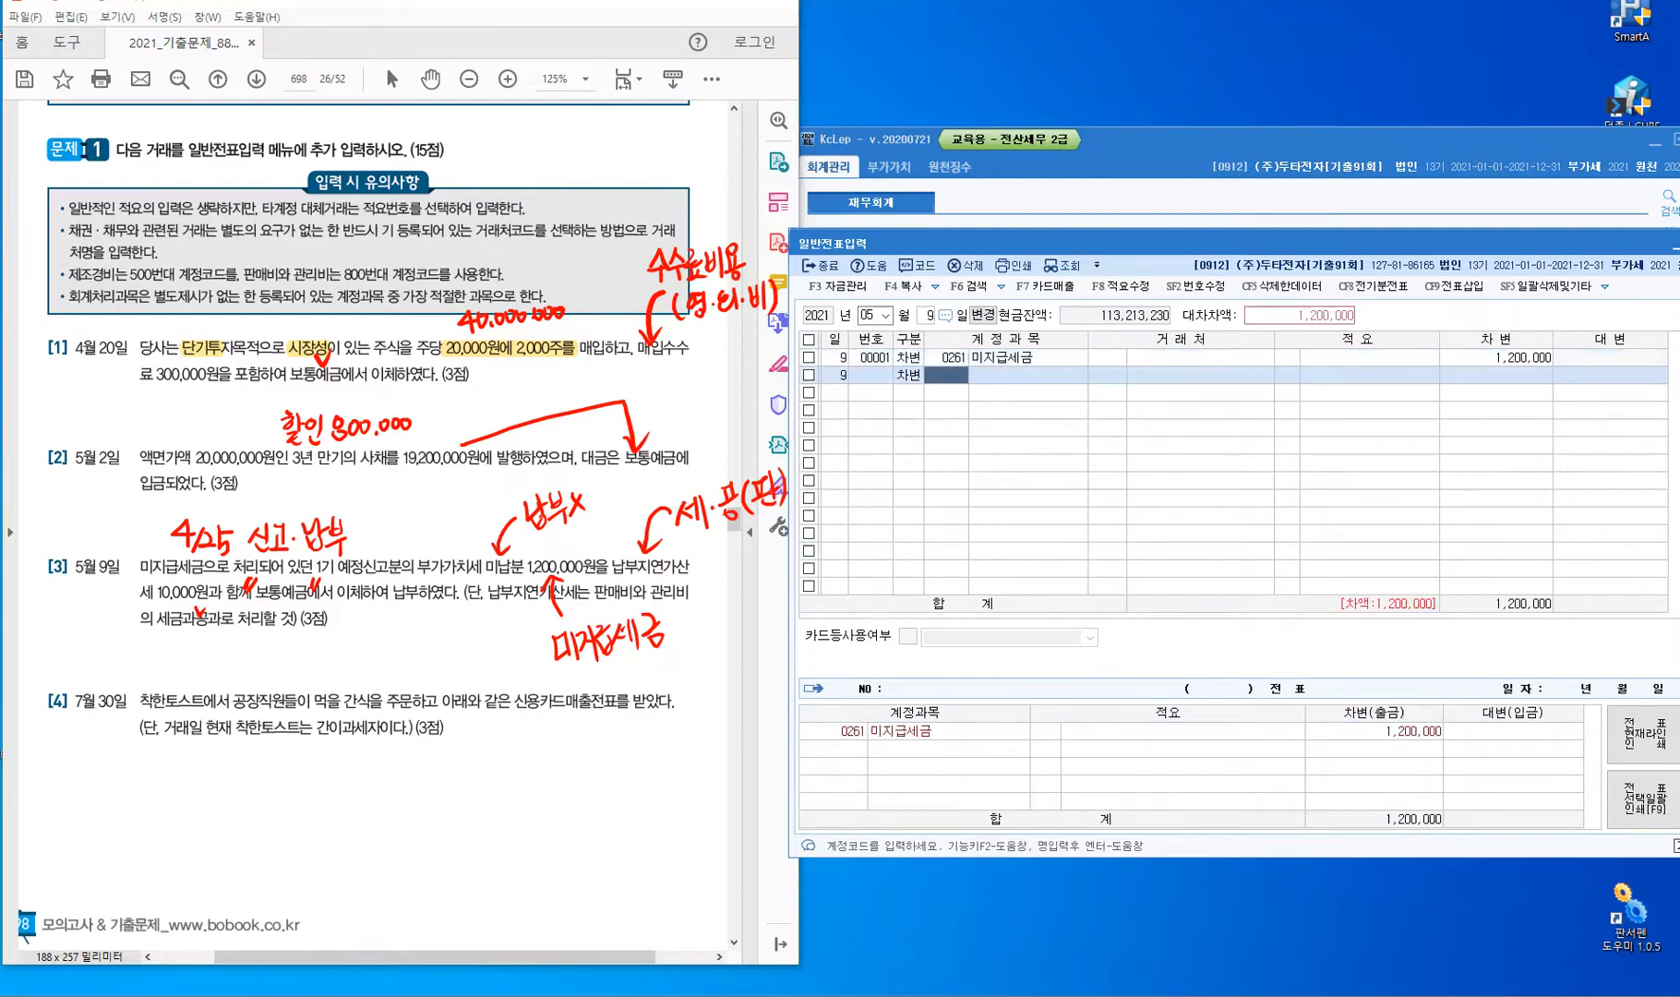
text(0817)
key(Return)
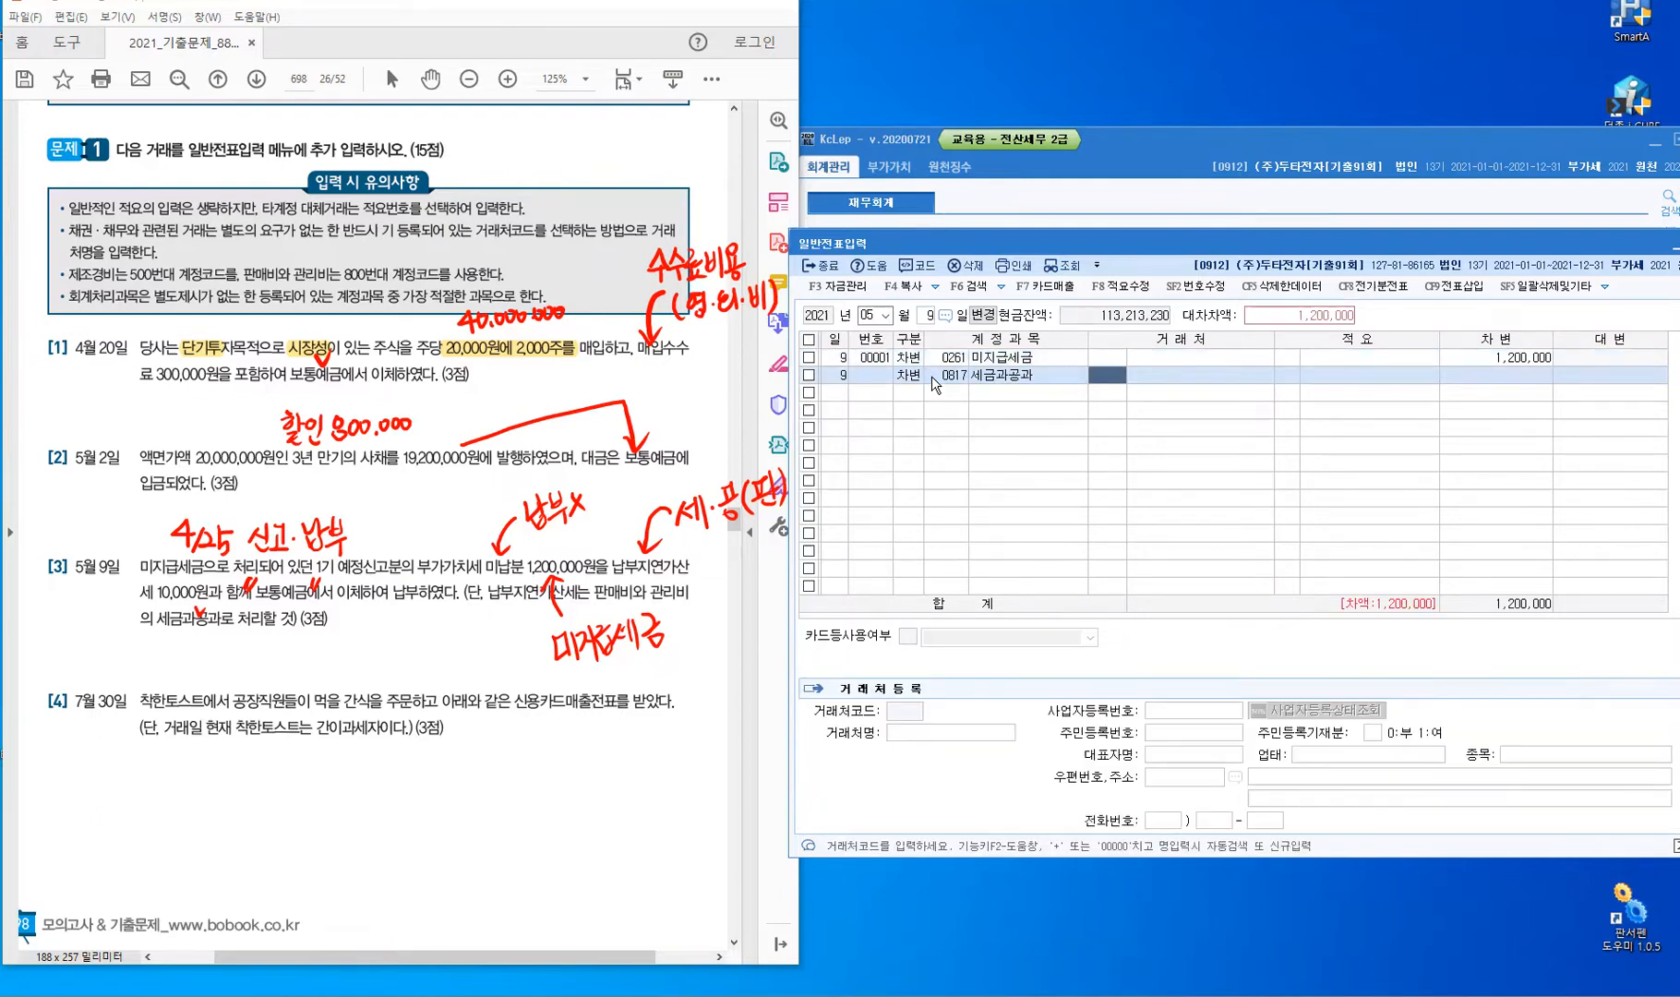
key(Return)
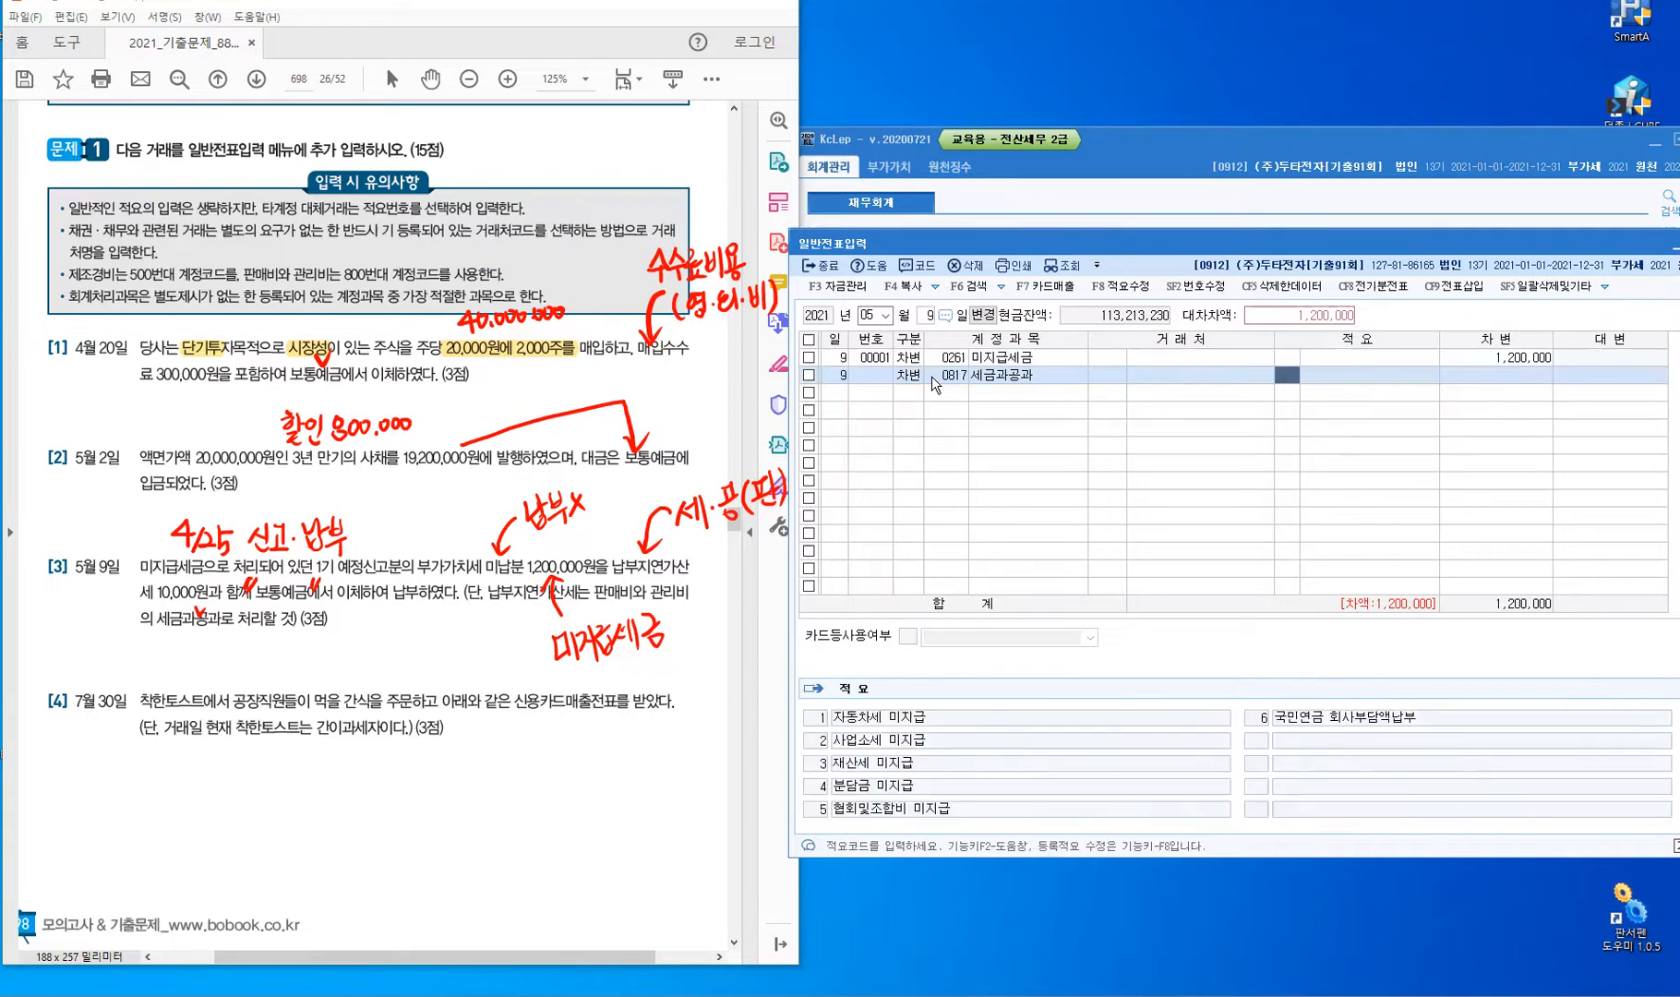
key(Return)
text(100000)
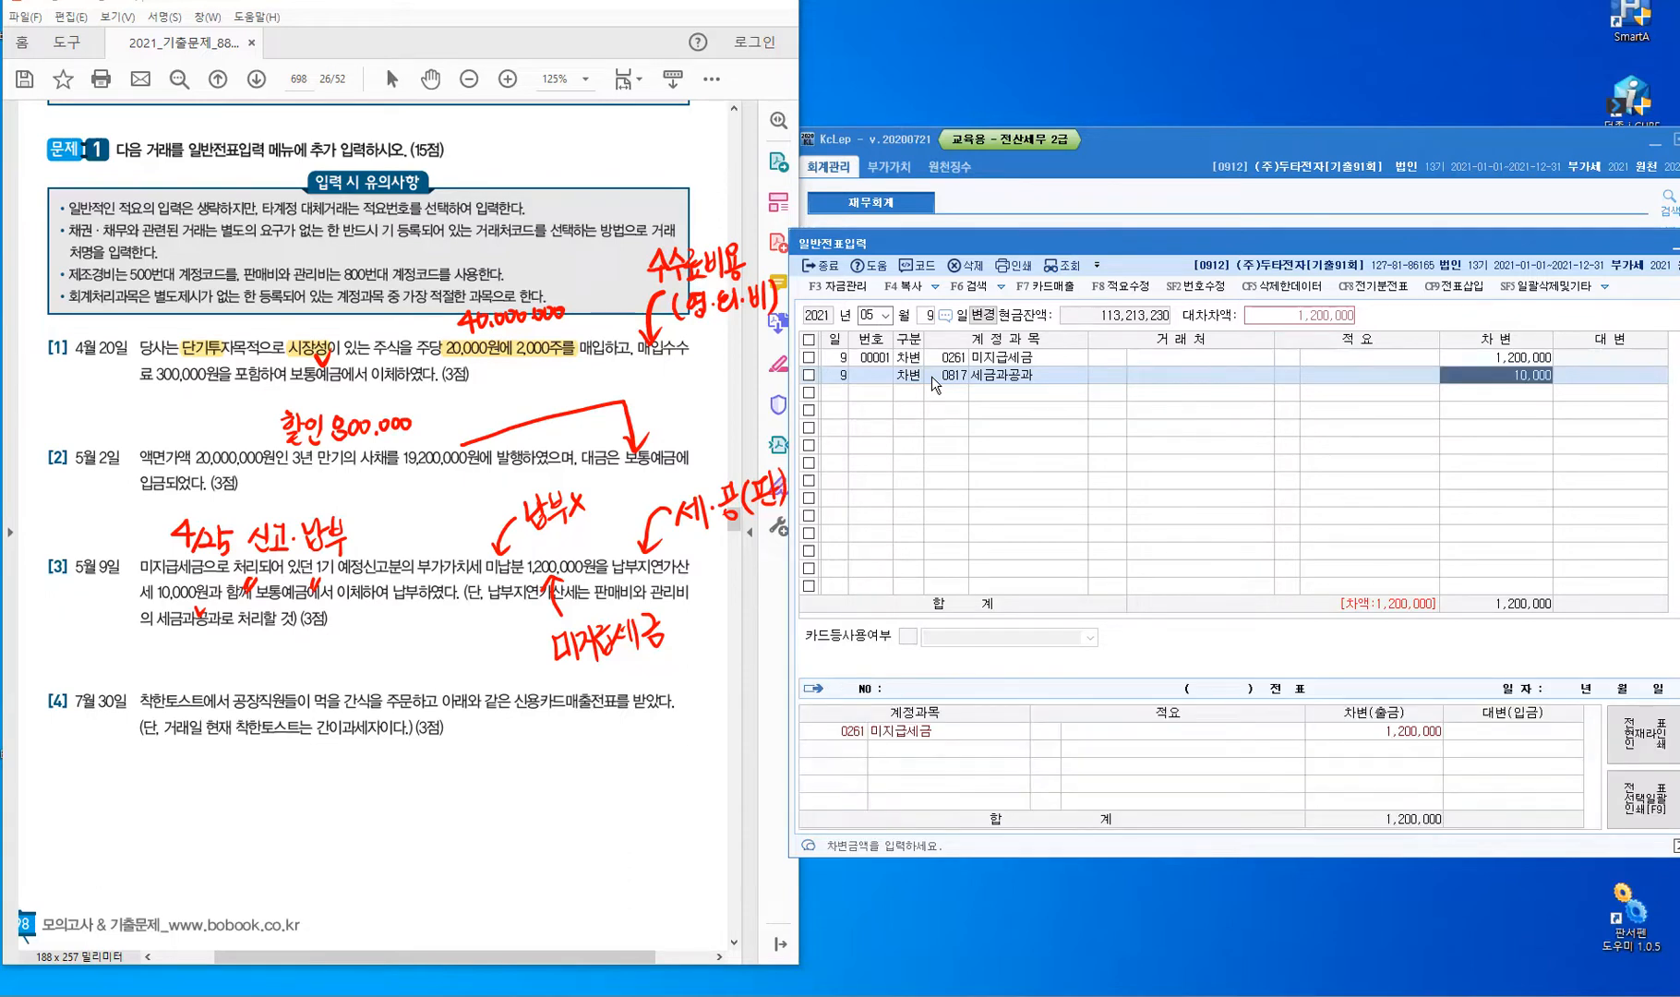
key(Return)
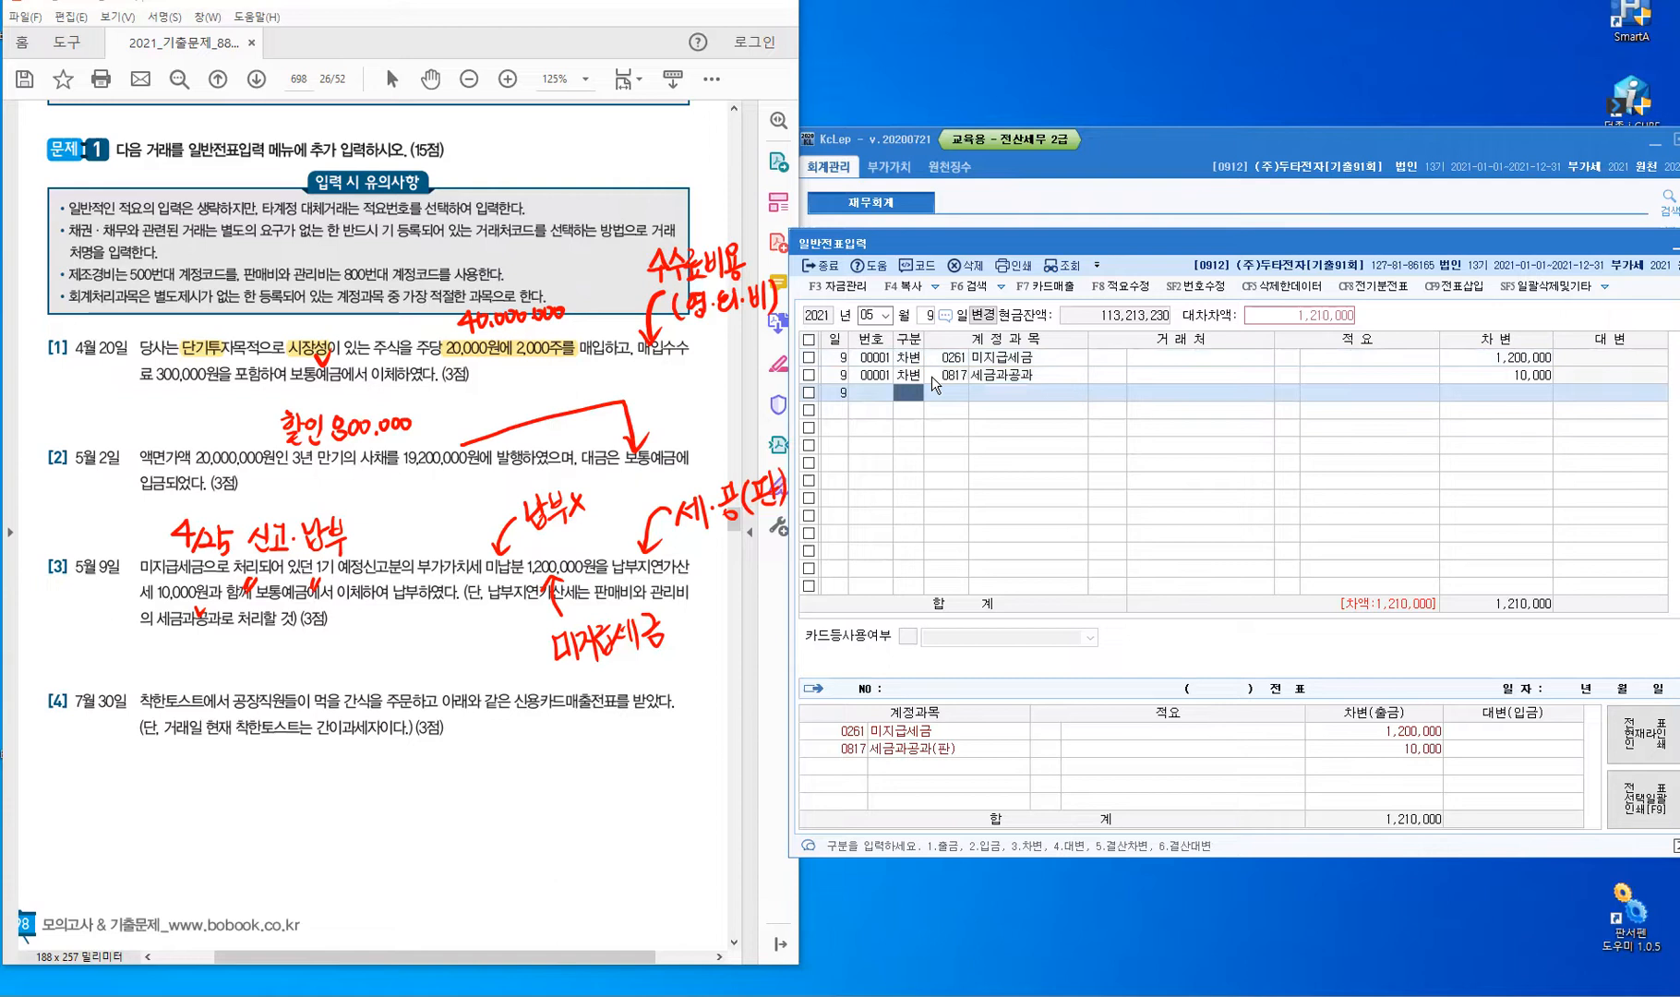
Add a credit line for account 0103 보통예금 with an amount of 1,210,000 to balance the 9 May voucher.
text(4103)
key(Return)
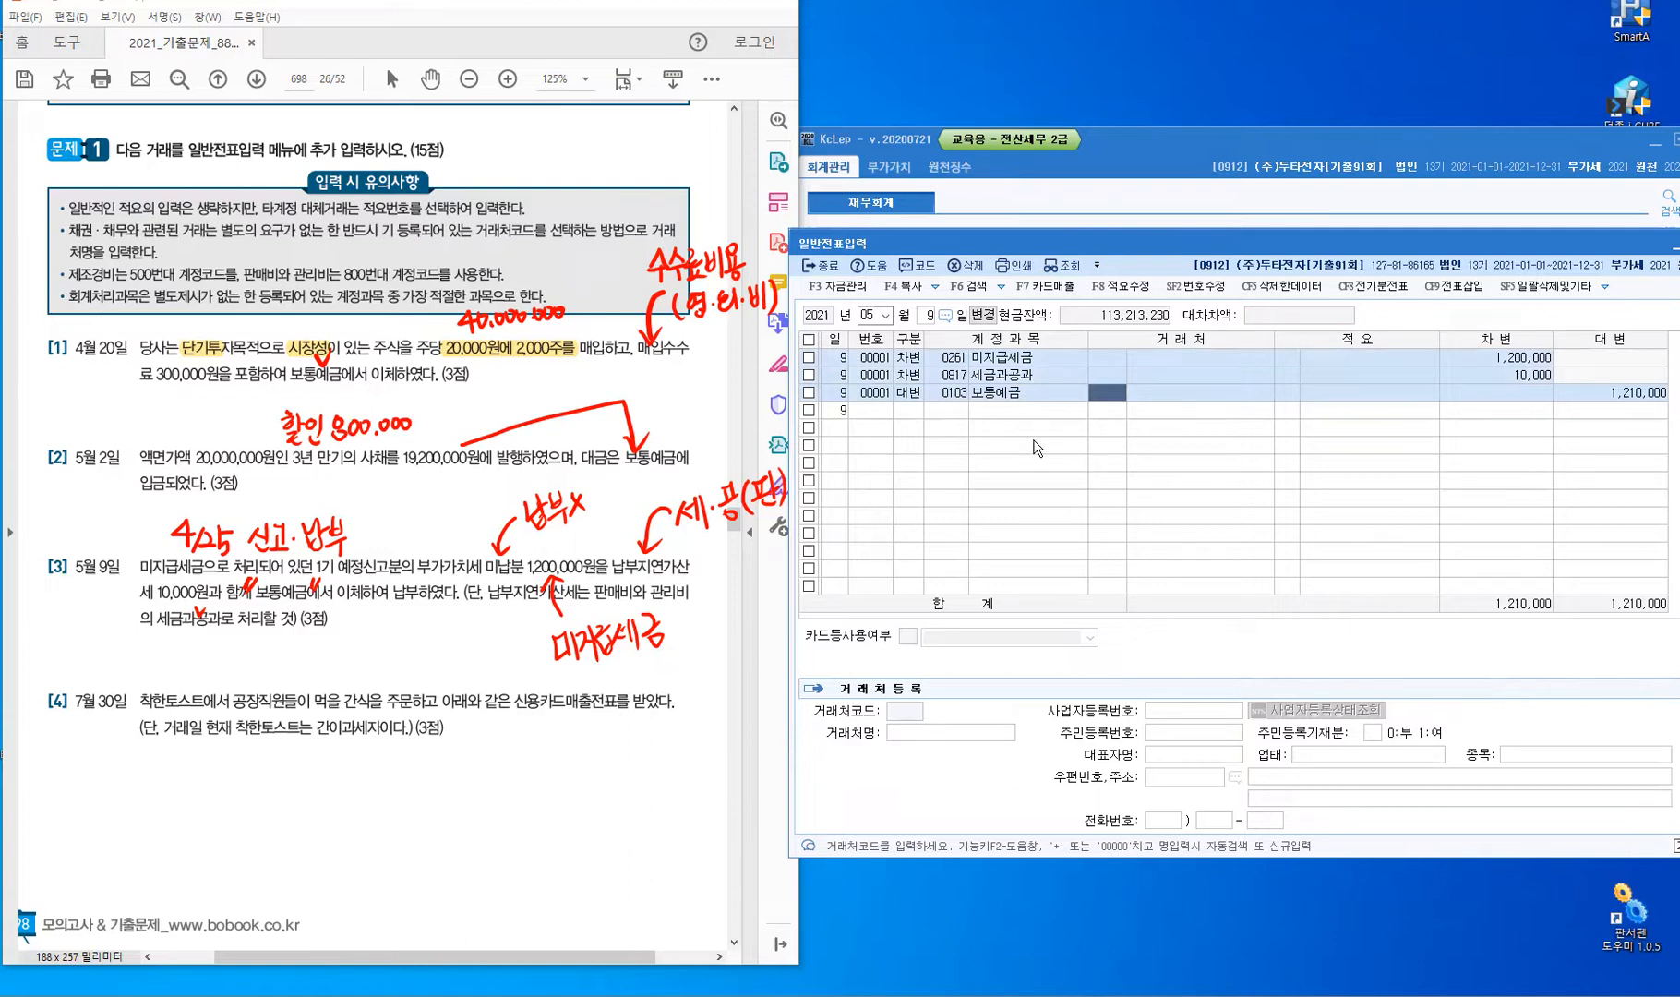
key(Return)
key(Return)
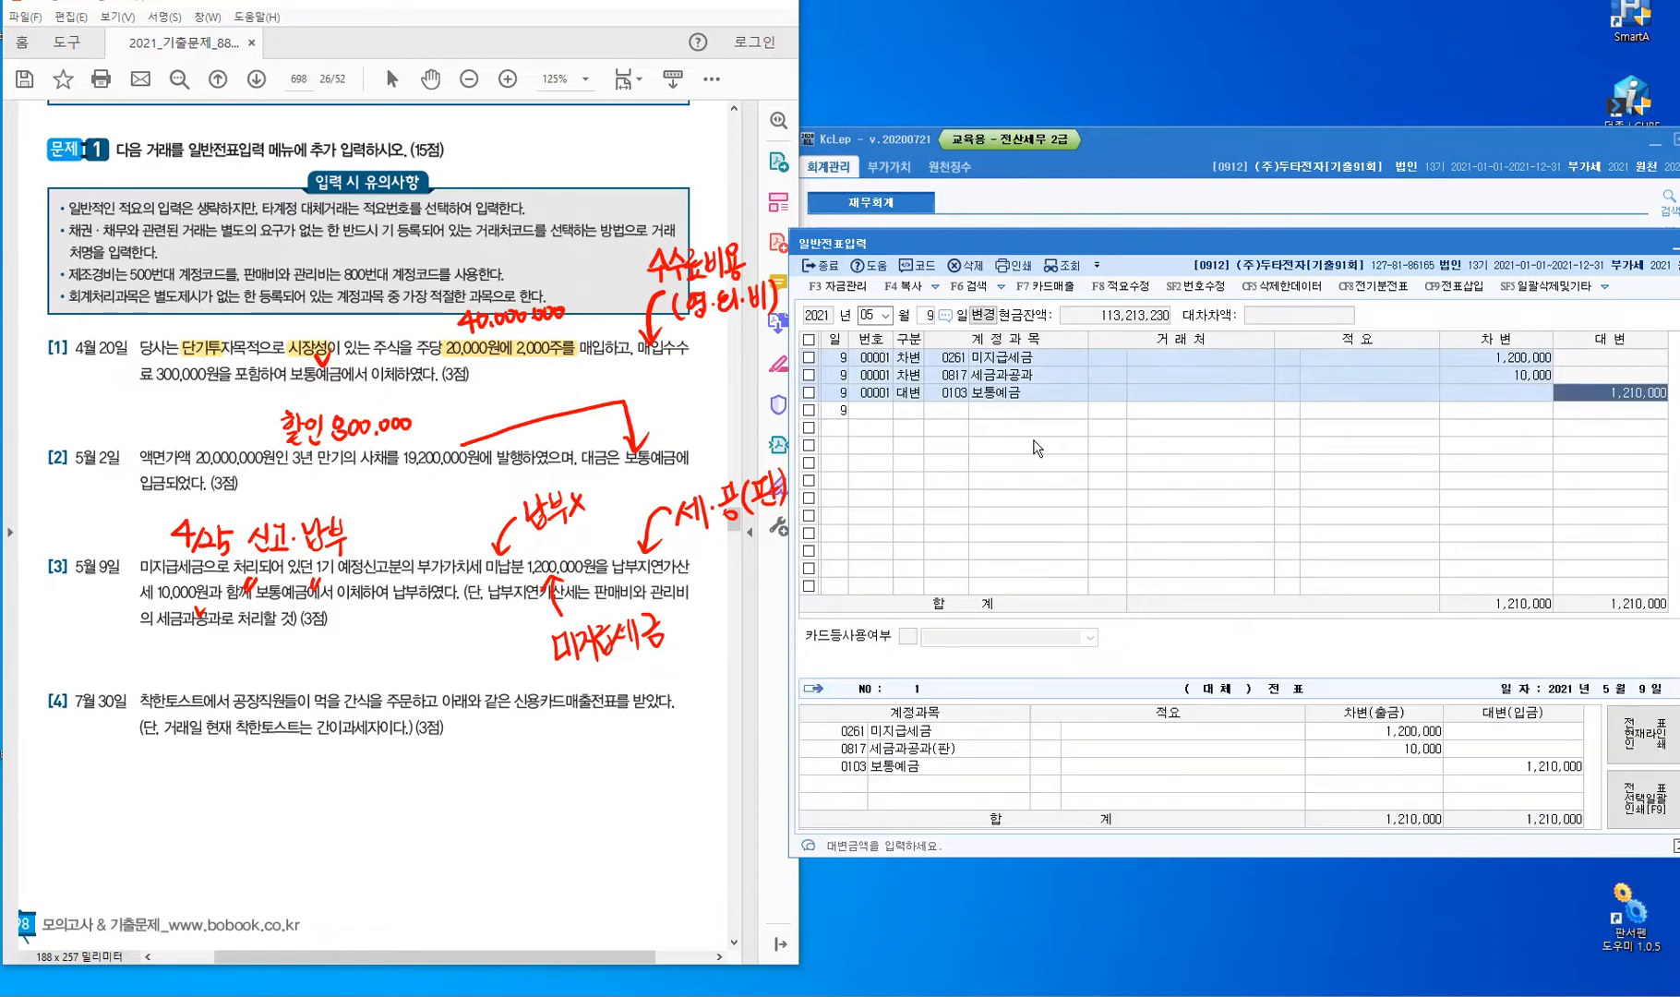
key(Return)
Leave the 9 May voucher and set the voucher date to 30 July 2021.
key(Escape)
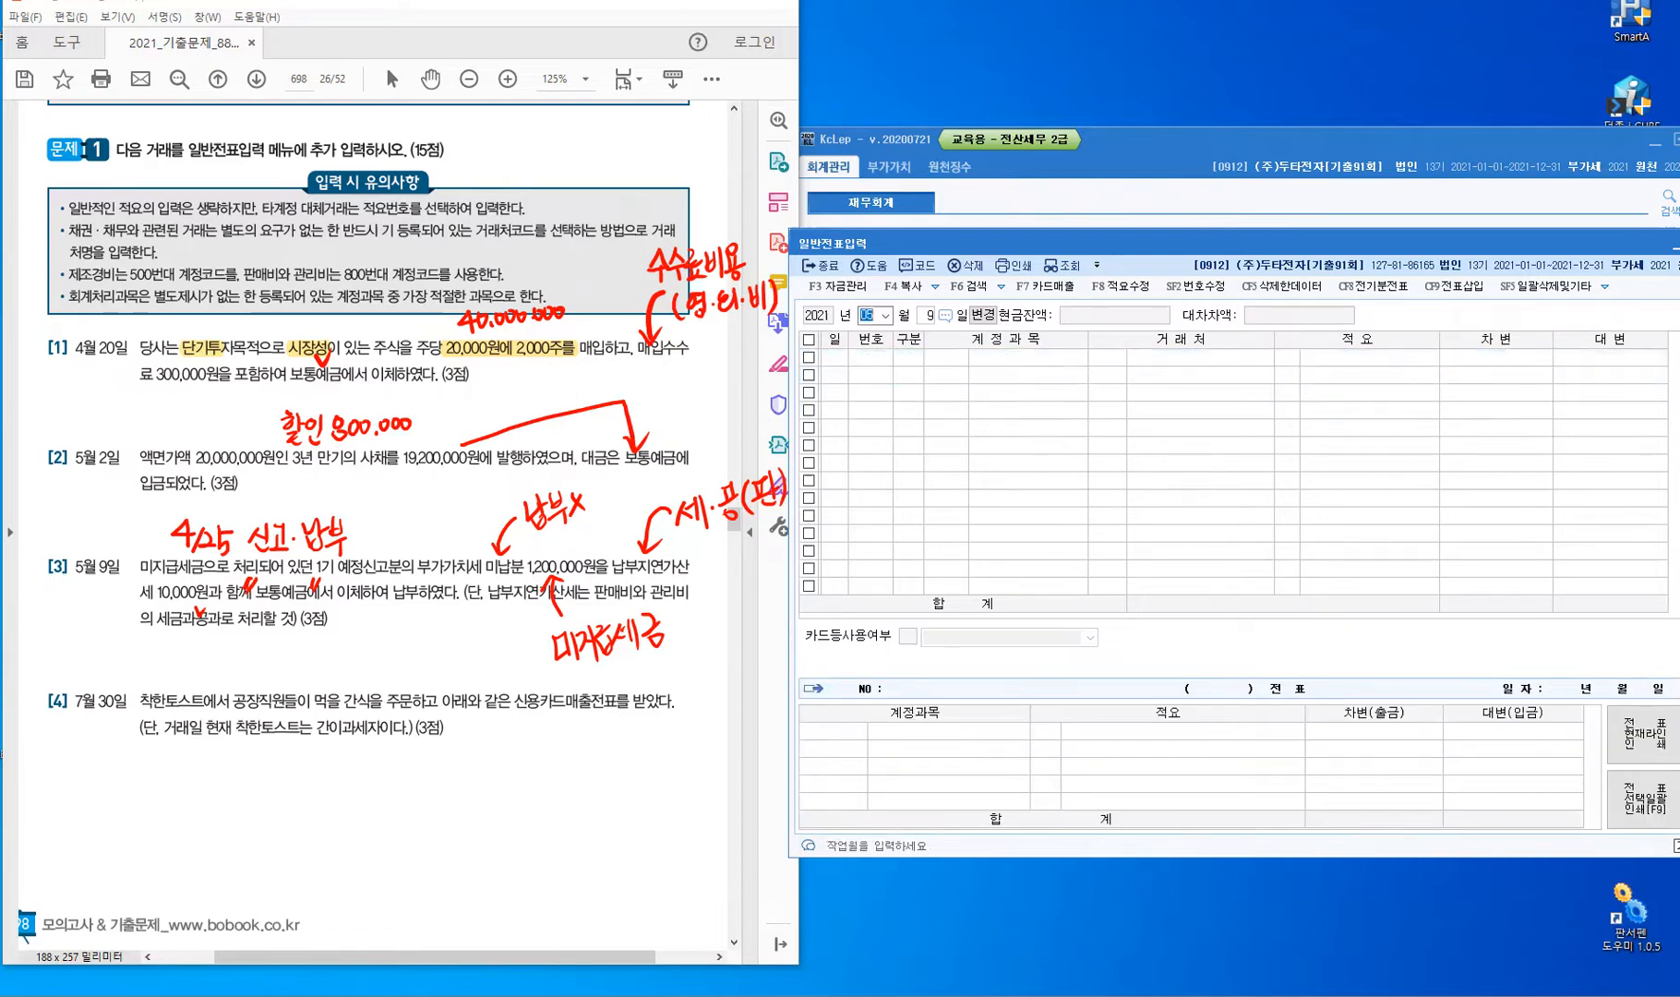
text(0730)
key(Return)
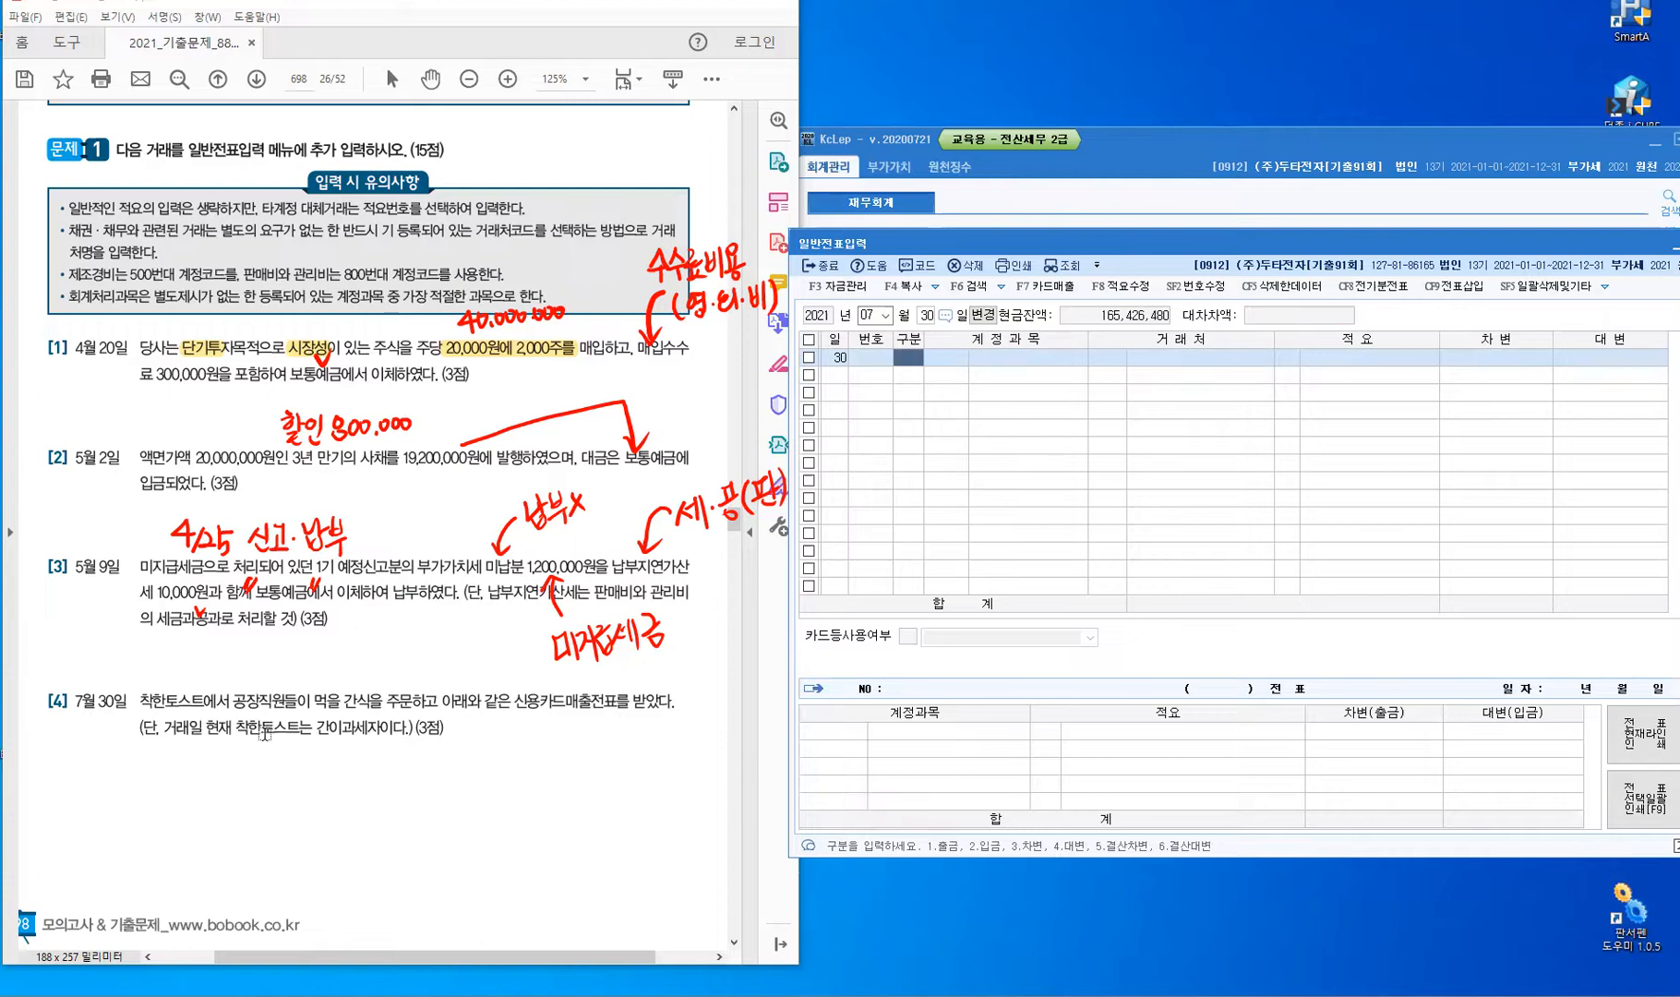
Highlight 공장 and 간이과세자 in question 4 of the exam.
drag(233, 702, 252, 701)
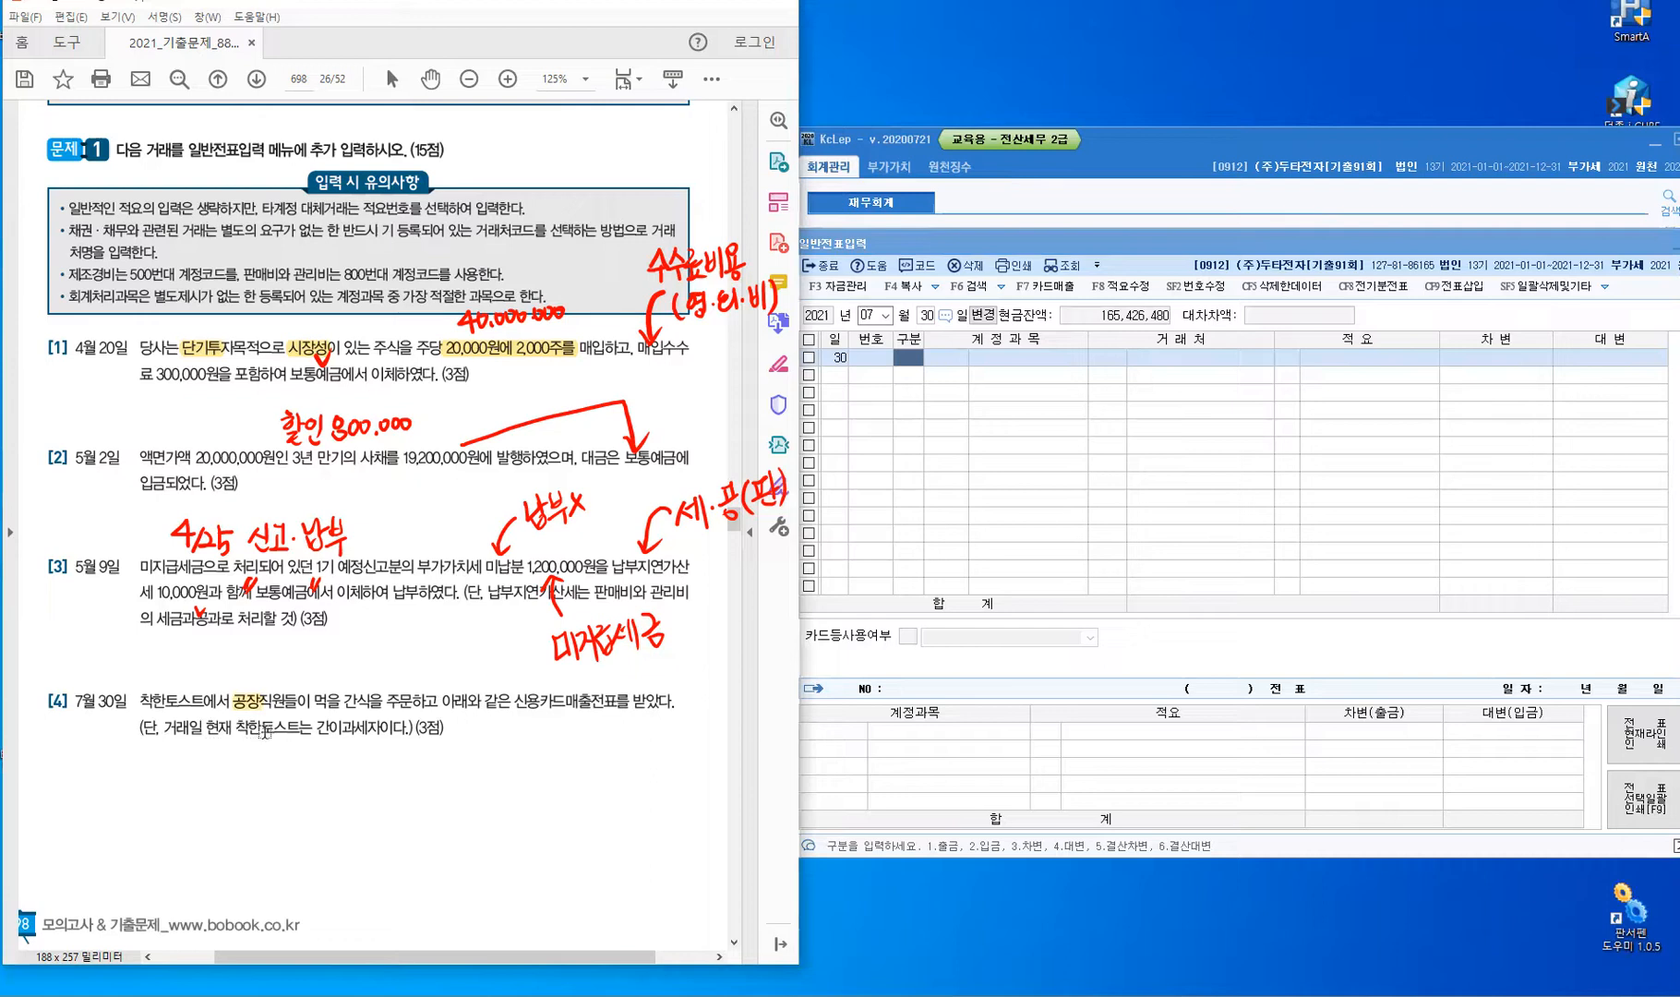
drag(319, 729, 378, 733)
drag(563, 750, 565, 749)
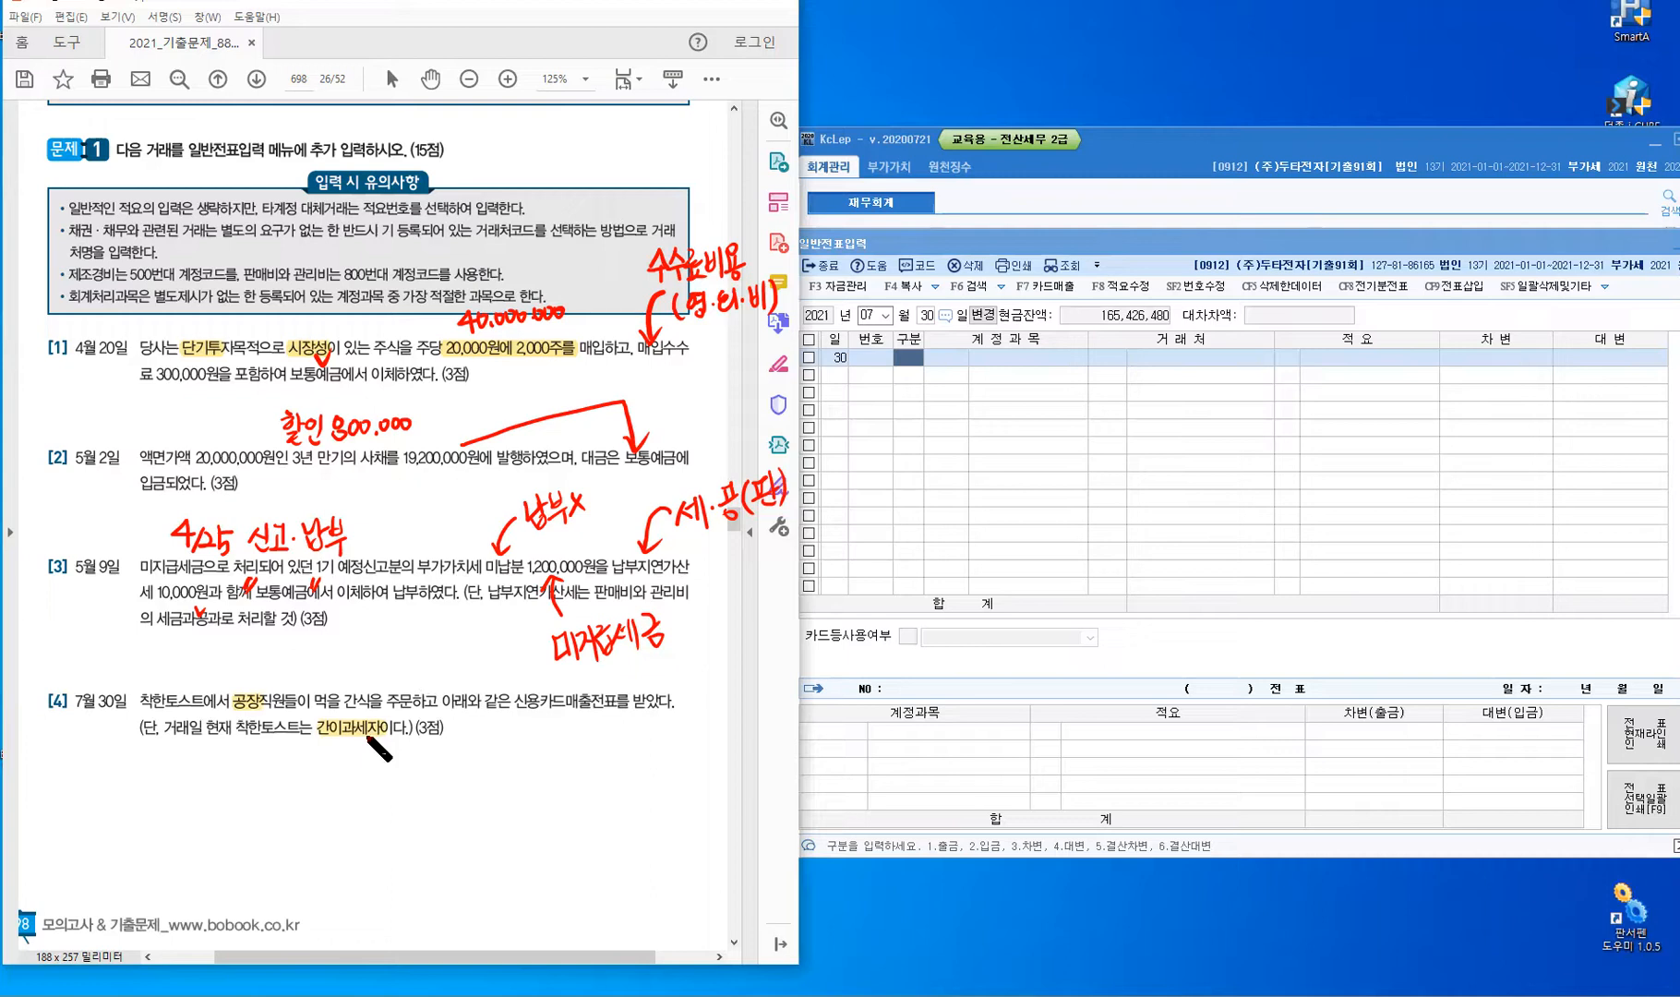
Draw an arrow from 간이과세자 in question 4 and handwrite 8.000원 미만 at its tip.
drag(366, 771, 392, 765)
drag(379, 755, 381, 777)
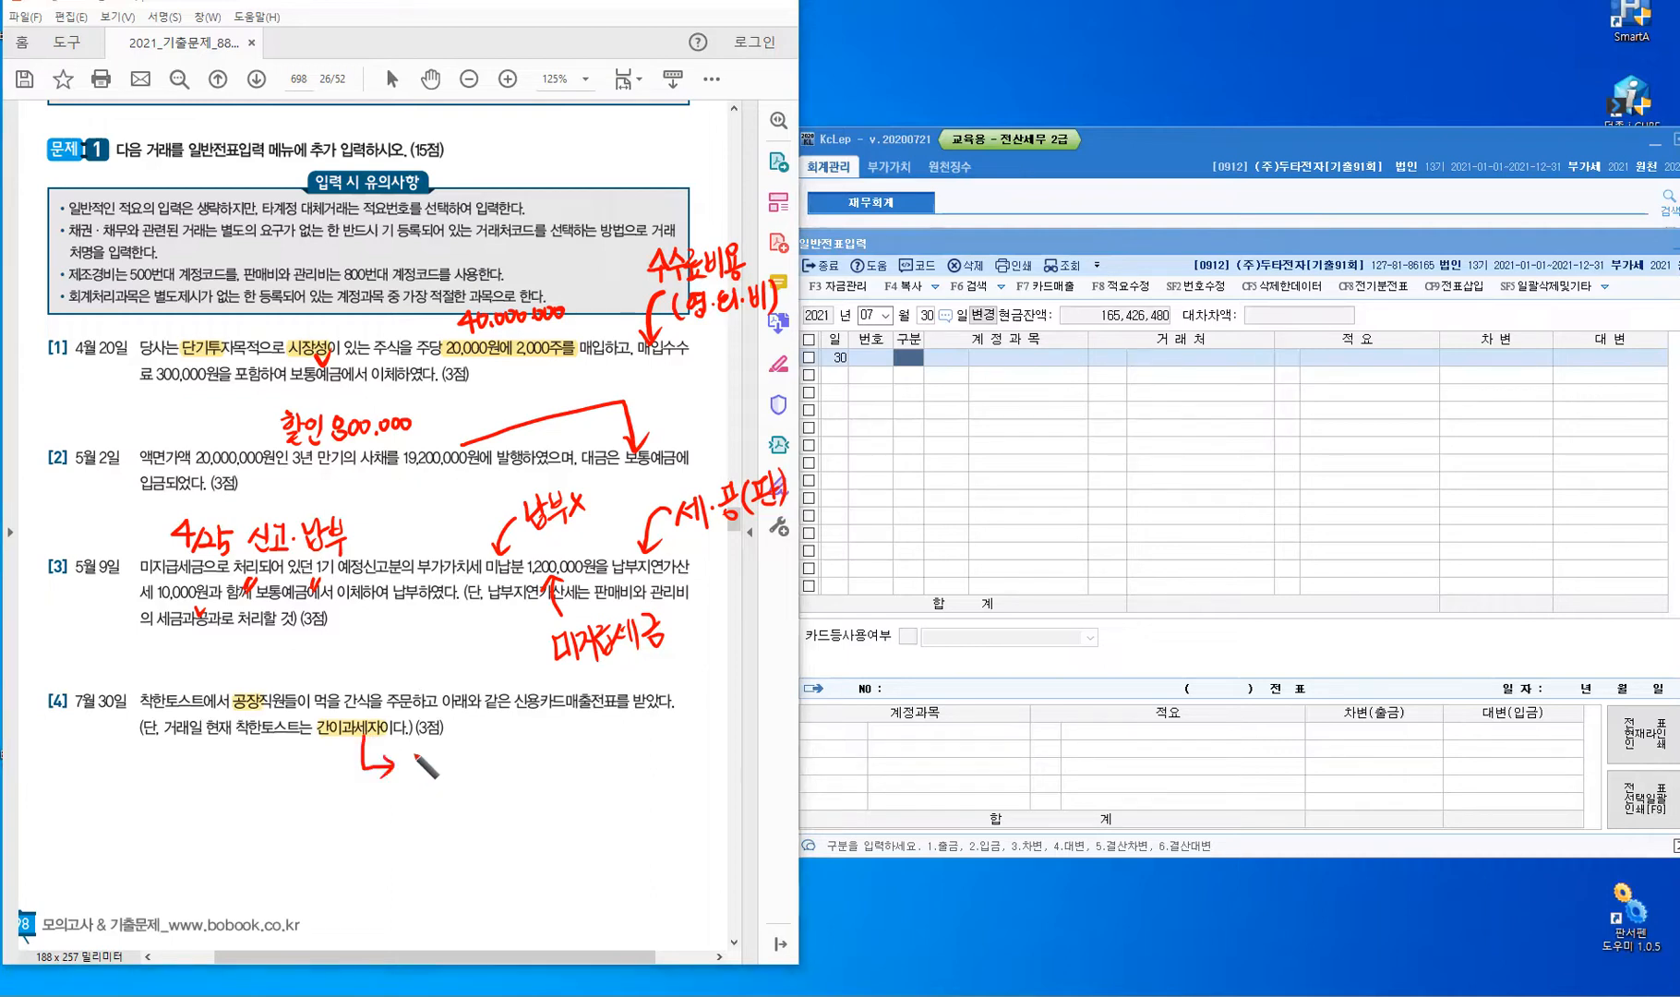
mouse_move(409, 755)
mouse_down()
mouse_move(528, 774)
mouse_move(537, 757)
mouse_move(559, 777)
mouse_up()
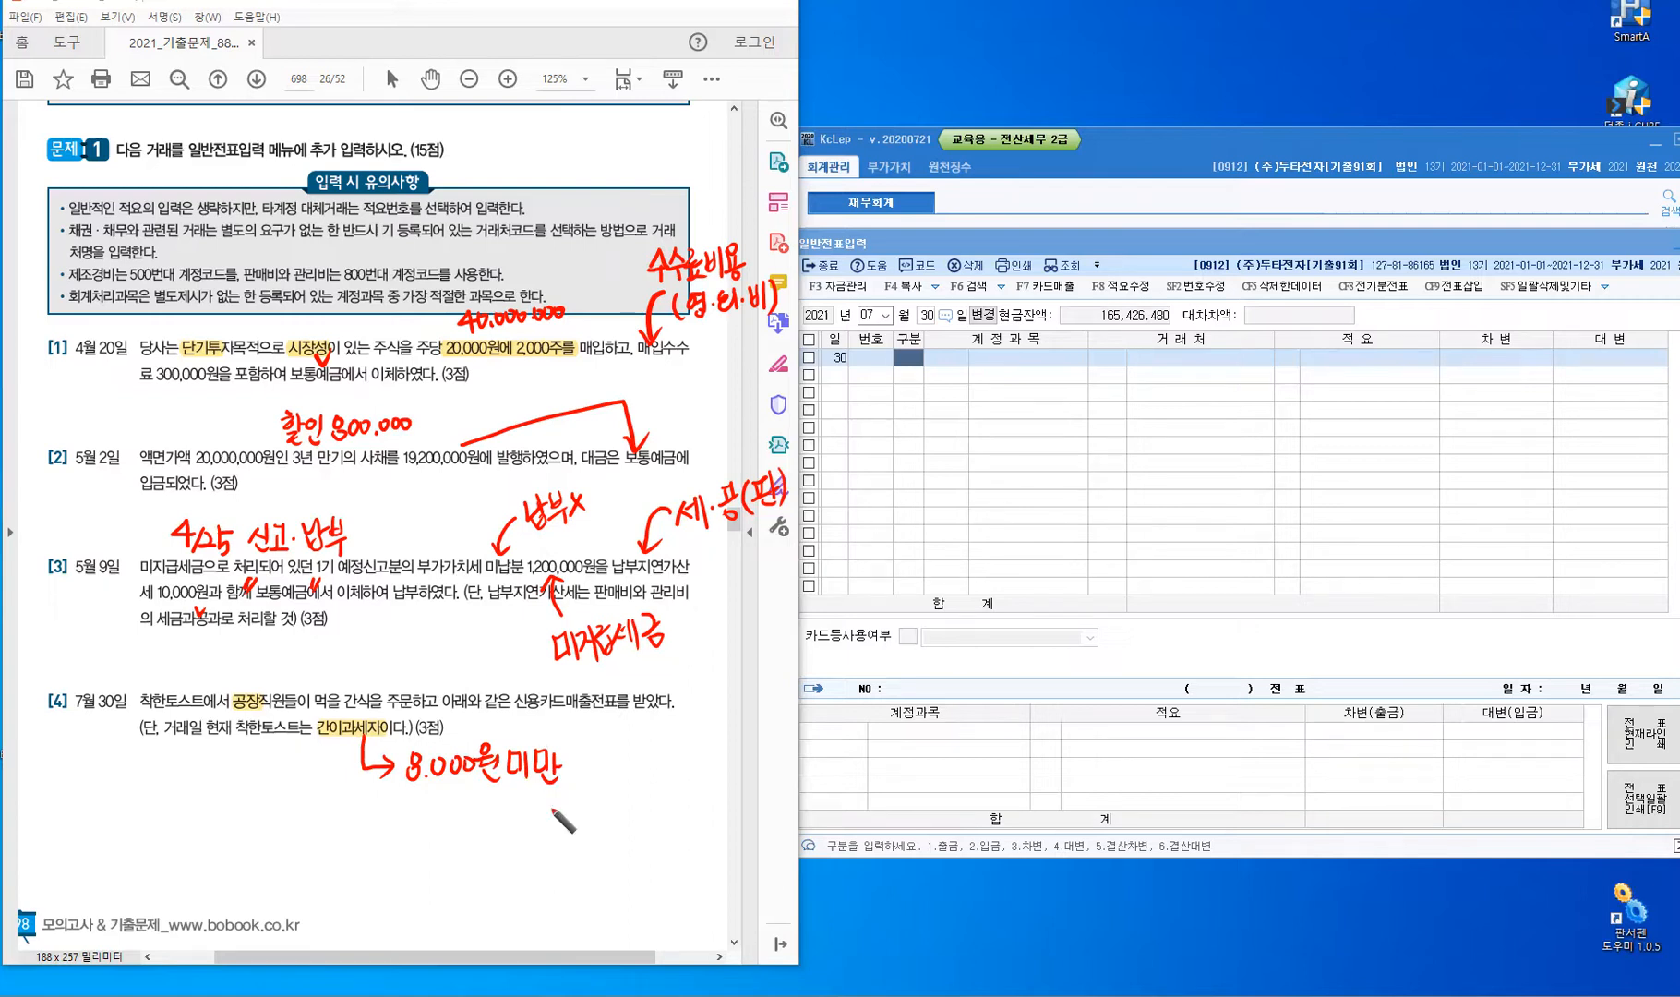
Draw a downward arrow below the 8.000원 미만 note and handwrite 4.800만원 under it.
drag(481, 785, 479, 810)
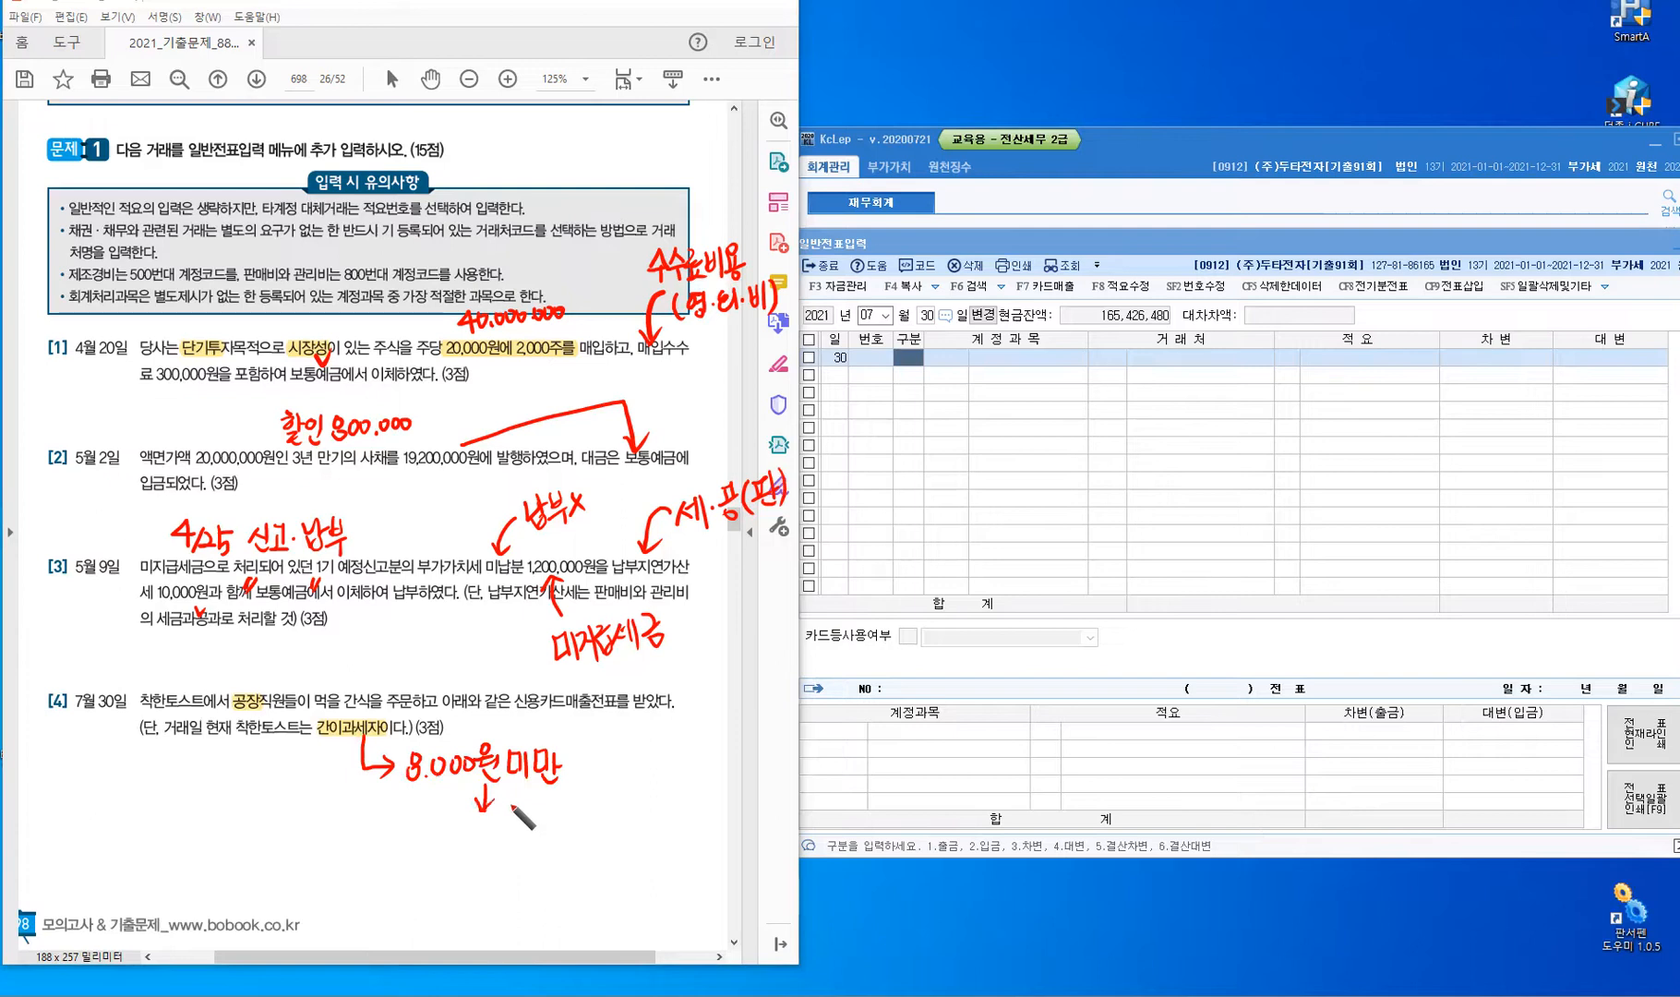
drag(473, 829, 489, 844)
mouse_move(478, 833)
mouse_down()
mouse_move(475, 860)
mouse_move(501, 838)
mouse_up()
click(488, 846)
drag(513, 837, 546, 831)
drag(541, 840, 559, 845)
drag(551, 845, 583, 849)
drag(570, 848, 586, 857)
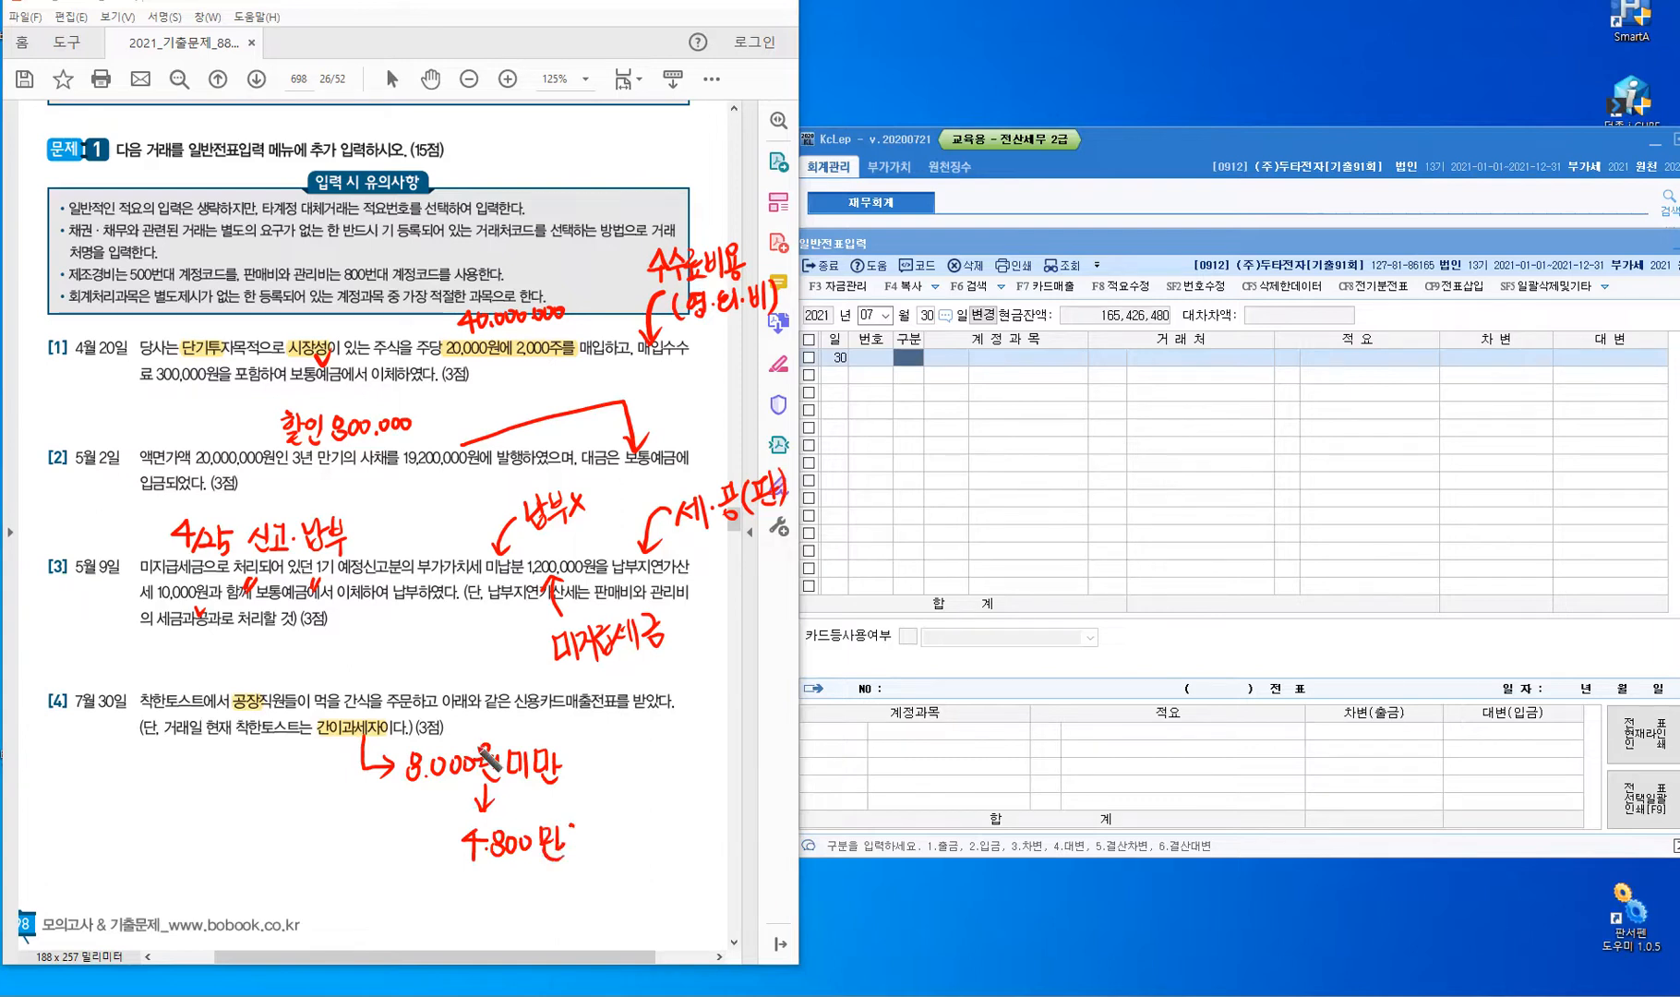
Insert 만 above the 8.000원 note and draw a leftward arrow from a bar beneath 4.800만원.
drag(469, 688, 470, 704)
drag(470, 688, 480, 702)
drag(487, 684, 487, 709)
drag(477, 720, 477, 749)
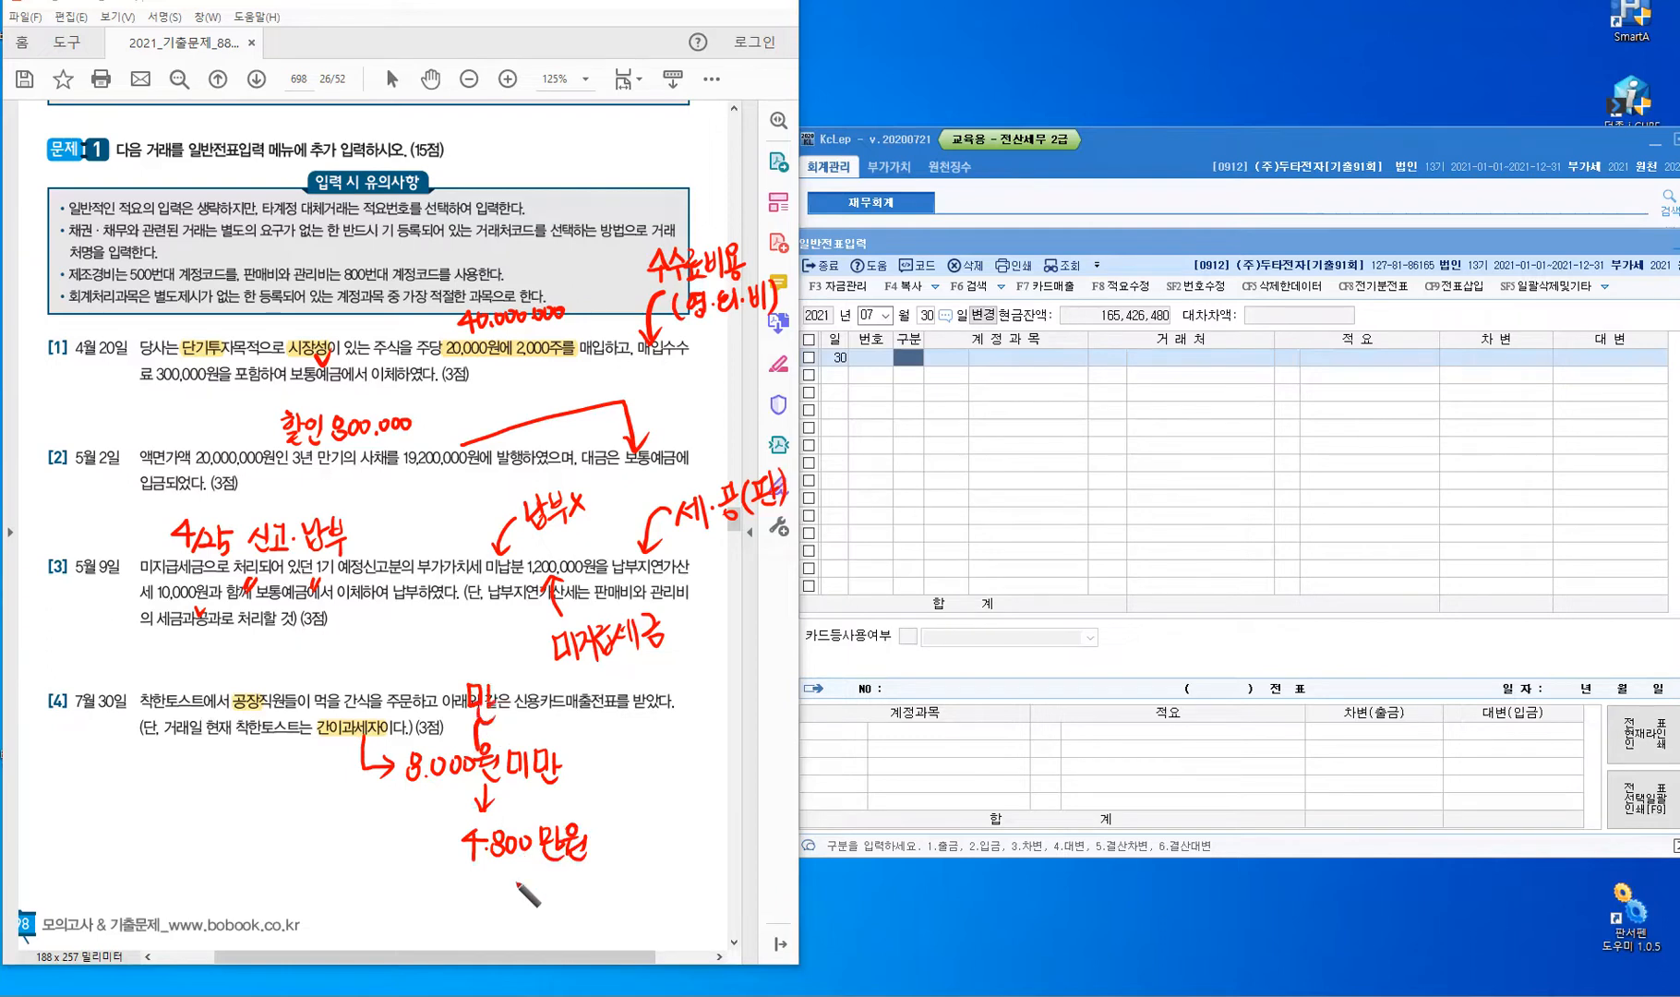
mouse_move(491, 875)
mouse_down()
mouse_move(491, 909)
mouse_move(416, 878)
mouse_move(429, 893)
mouse_up()
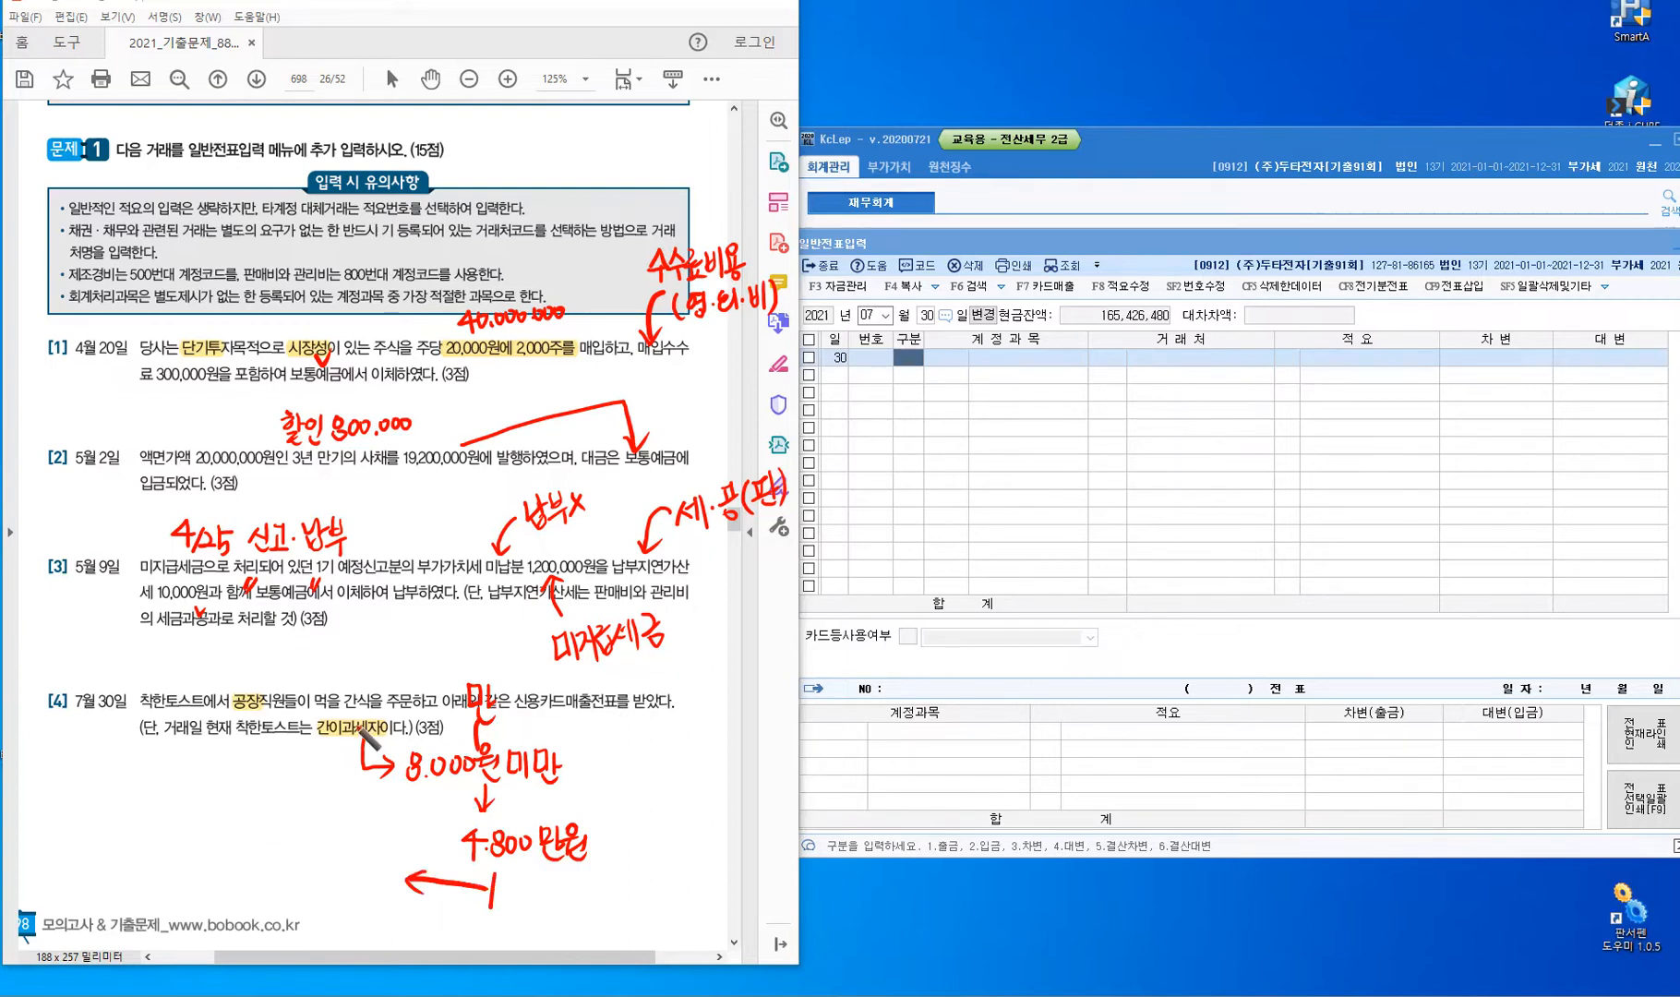
Handwrite 세·계·발급 의무 under question 4, just before the arrow from 간이과세자.
mouse_move(218, 740)
mouse_down()
mouse_move(205, 762)
mouse_move(223, 760)
mouse_up()
drag(221, 752, 230, 749)
drag(230, 742, 230, 764)
mouse_move(238, 736)
mouse_down()
mouse_move(239, 766)
mouse_move(252, 759)
mouse_up()
click(245, 751)
drag(260, 749, 268, 747)
drag(270, 736, 276, 766)
click(285, 747)
drag(295, 737, 306, 751)
drag(296, 744, 313, 752)
mouse_move(314, 743)
mouse_down()
mouse_move(319, 766)
mouse_move(267, 773)
mouse_up()
drag(261, 781, 287, 778)
drag(291, 759, 292, 787)
drag(298, 770, 311, 781)
mouse_move(286, 787)
mouse_down()
mouse_move(314, 785)
mouse_move(298, 799)
mouse_up()
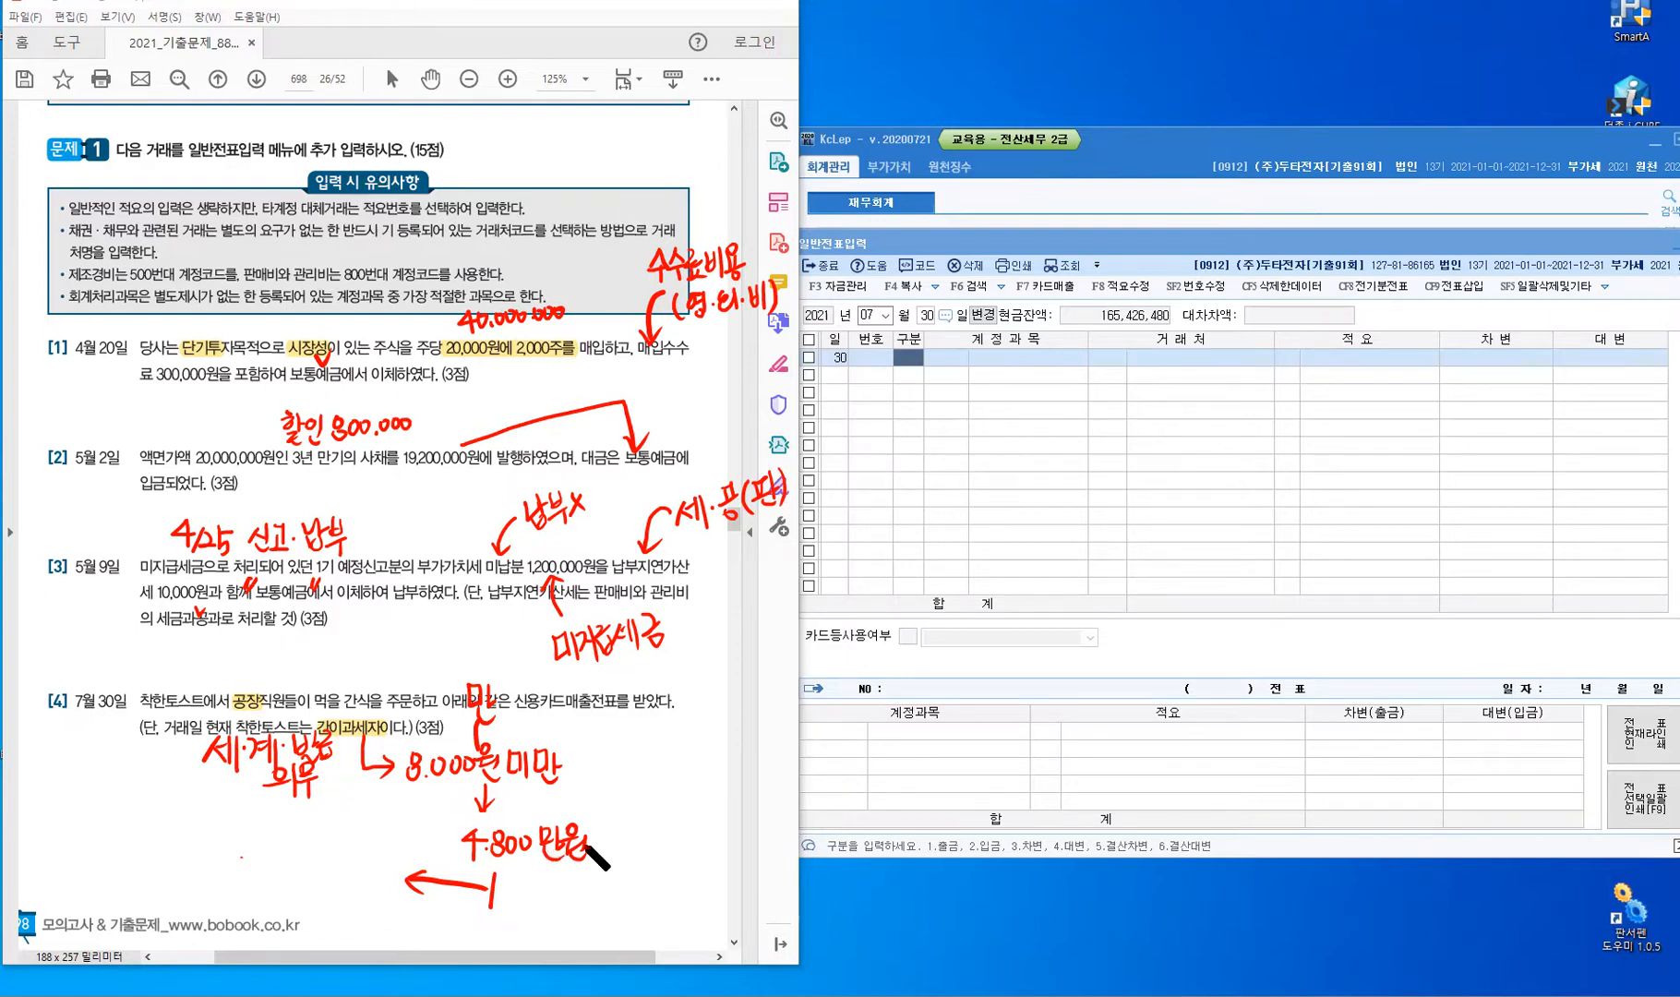
Handwrite 영수증 at the tip of the leftward arrow below 4.800만원.
mouse_move(284, 860)
mouse_down()
mouse_move(274, 879)
mouse_move(285, 860)
mouse_move(298, 885)
mouse_move(349, 864)
mouse_up()
drag(325, 873, 356, 872)
drag(342, 879, 340, 881)
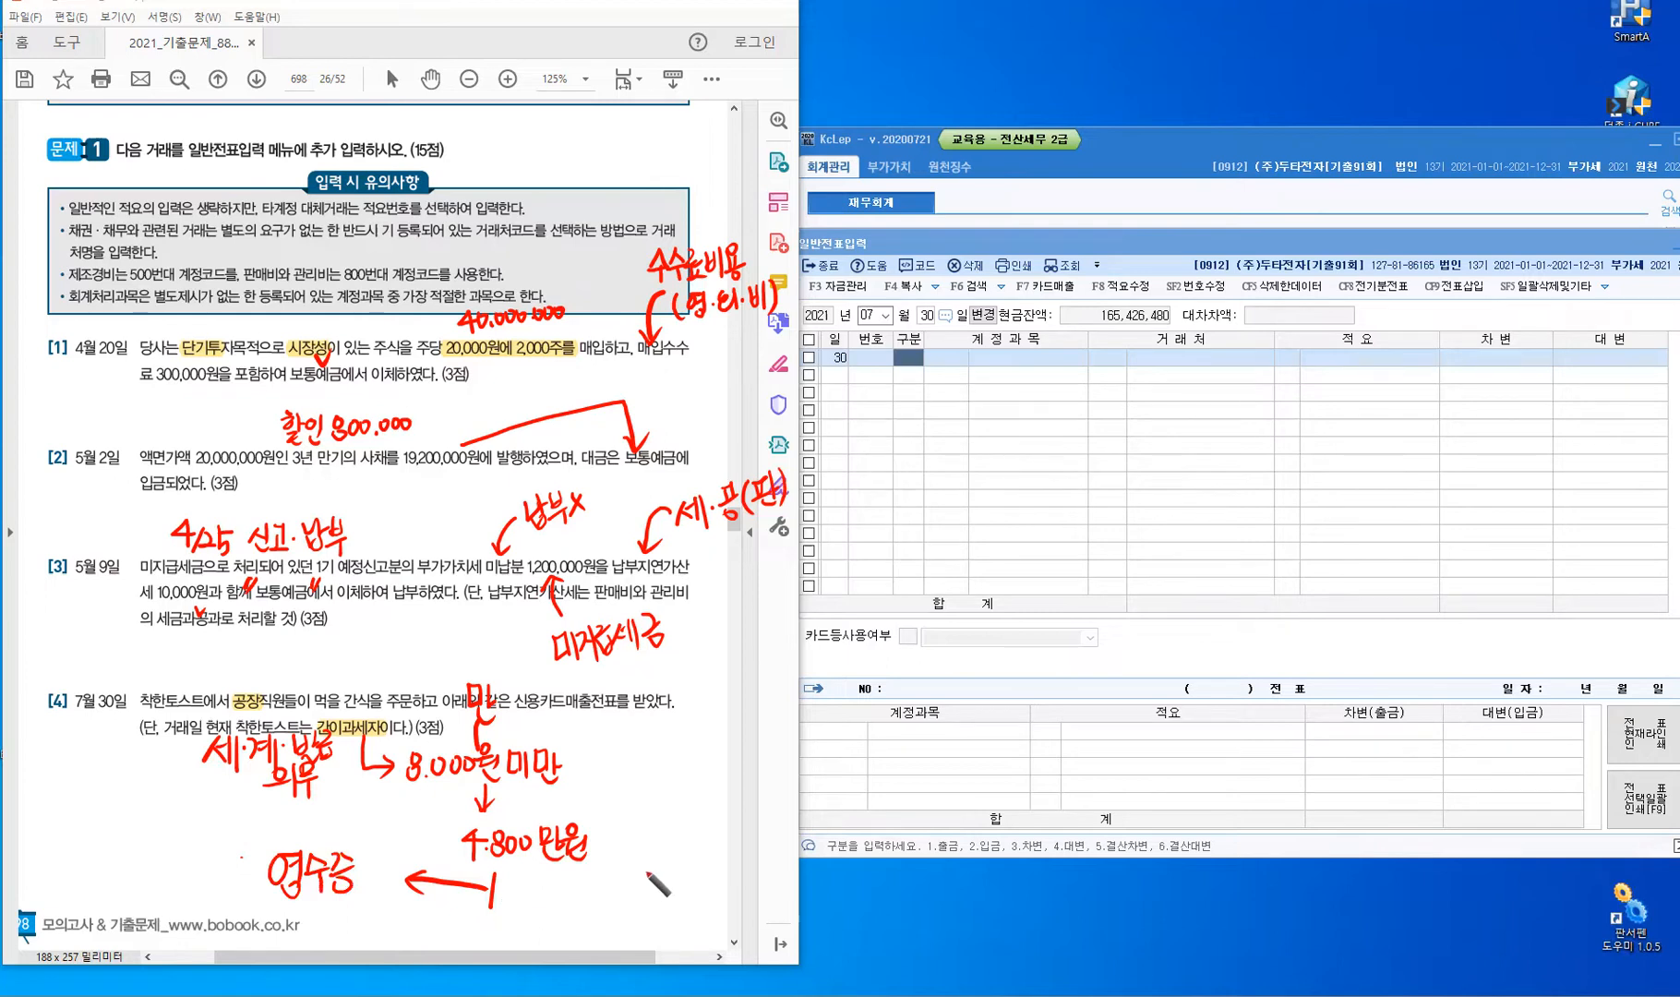
Handwrite 8.000 on the other side of the bar, join them with a wavy line, and write 세·계 underneath.
drag(649, 872, 679, 882)
click(664, 894)
drag(694, 882, 711, 891)
drag(545, 894, 614, 880)
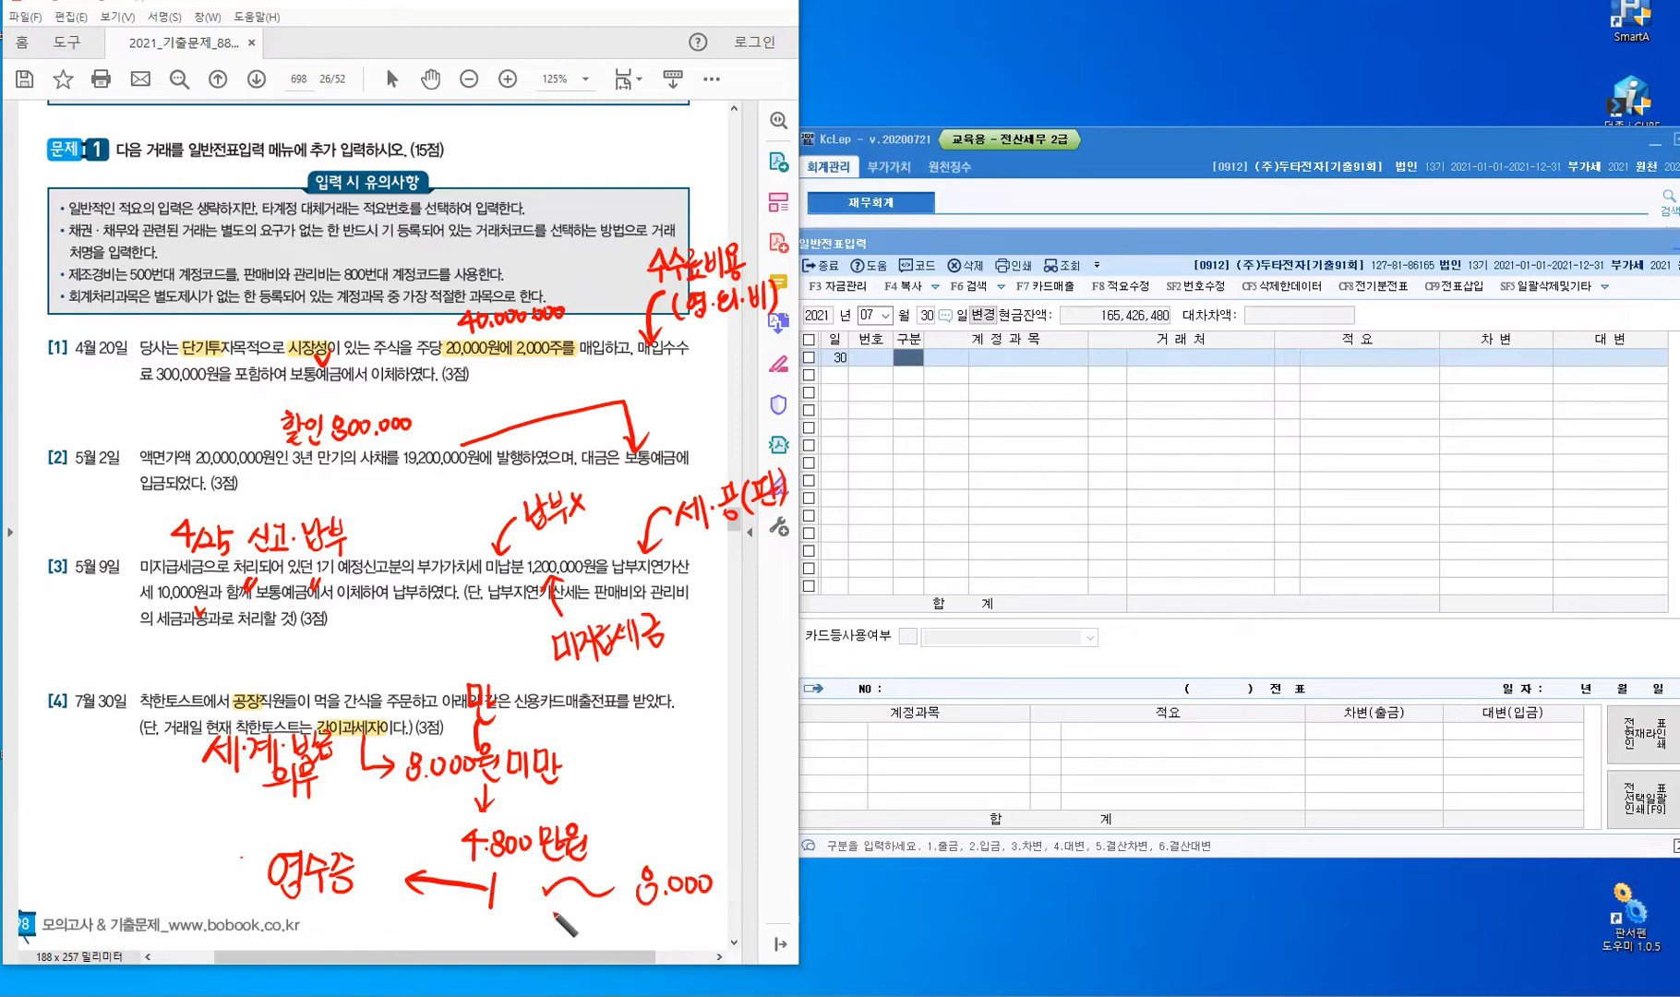
drag(556, 897, 552, 926)
mouse_move(572, 894)
mouse_down()
mouse_move(574, 929)
mouse_move(617, 908)
mouse_up()
click(589, 916)
drag(609, 910, 619, 926)
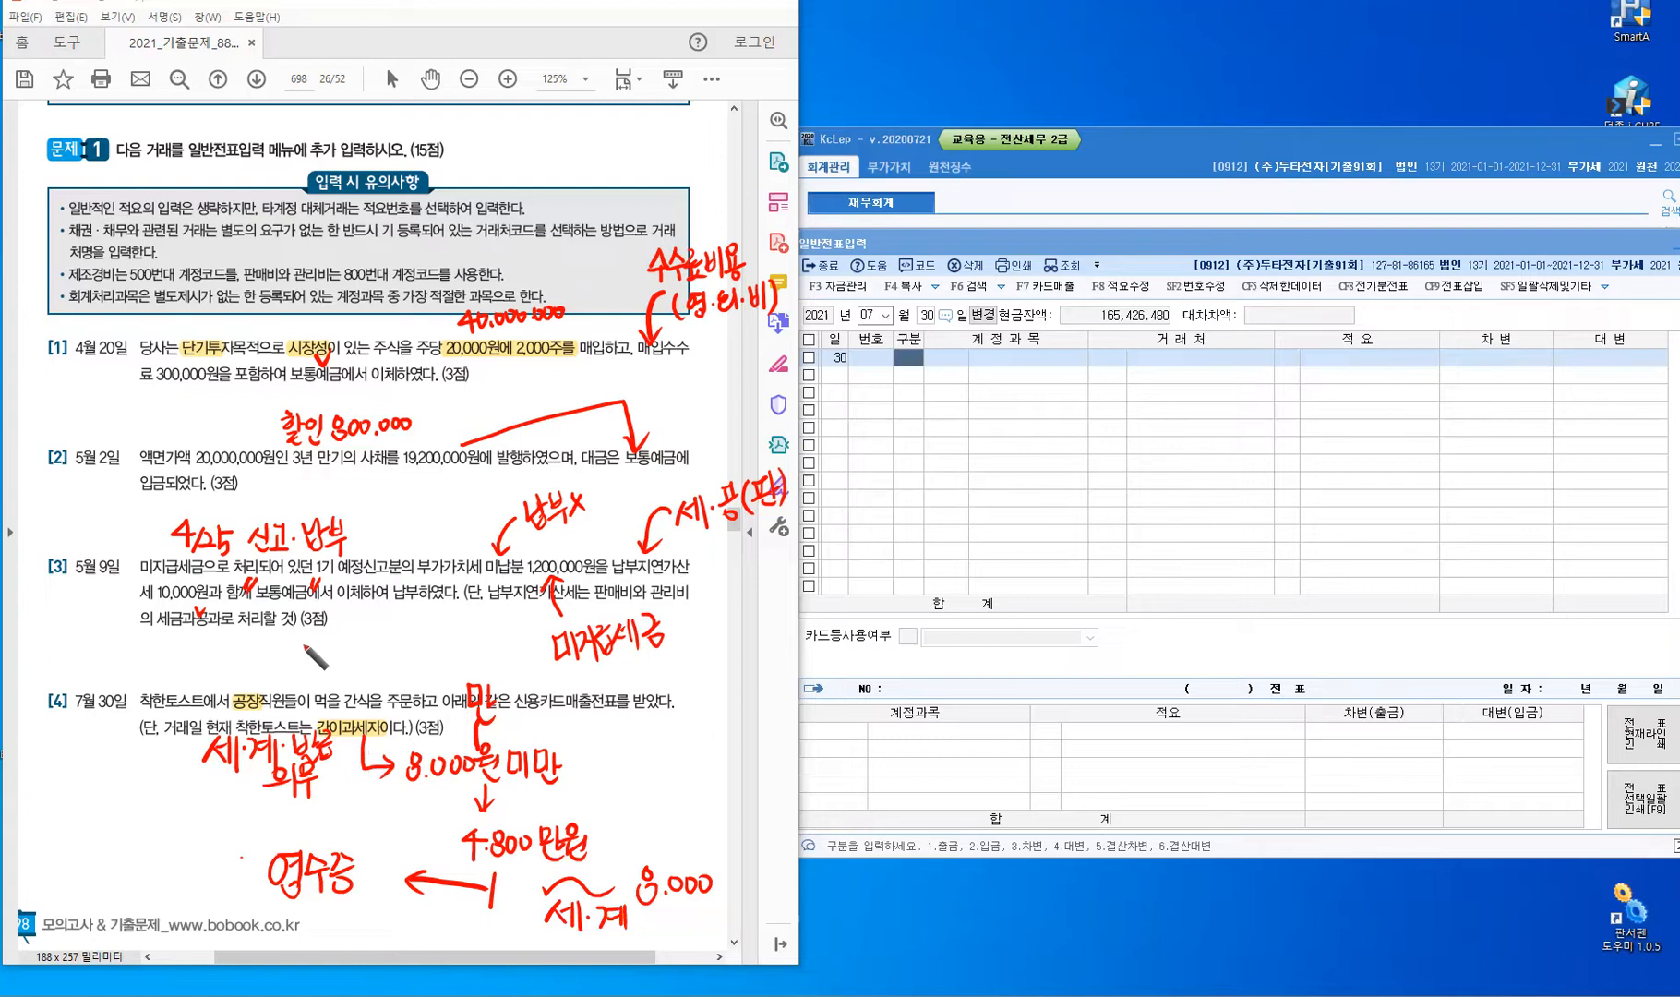
Handwrite 복리후생비 above 공장직원 in question 4 and 7/1~ below the question text.
mouse_move(306, 637)
mouse_down()
mouse_move(310, 657)
mouse_move(355, 650)
mouse_move(349, 678)
mouse_move(364, 683)
mouse_move(392, 652)
mouse_move(411, 667)
mouse_up()
drag(385, 641, 373, 652)
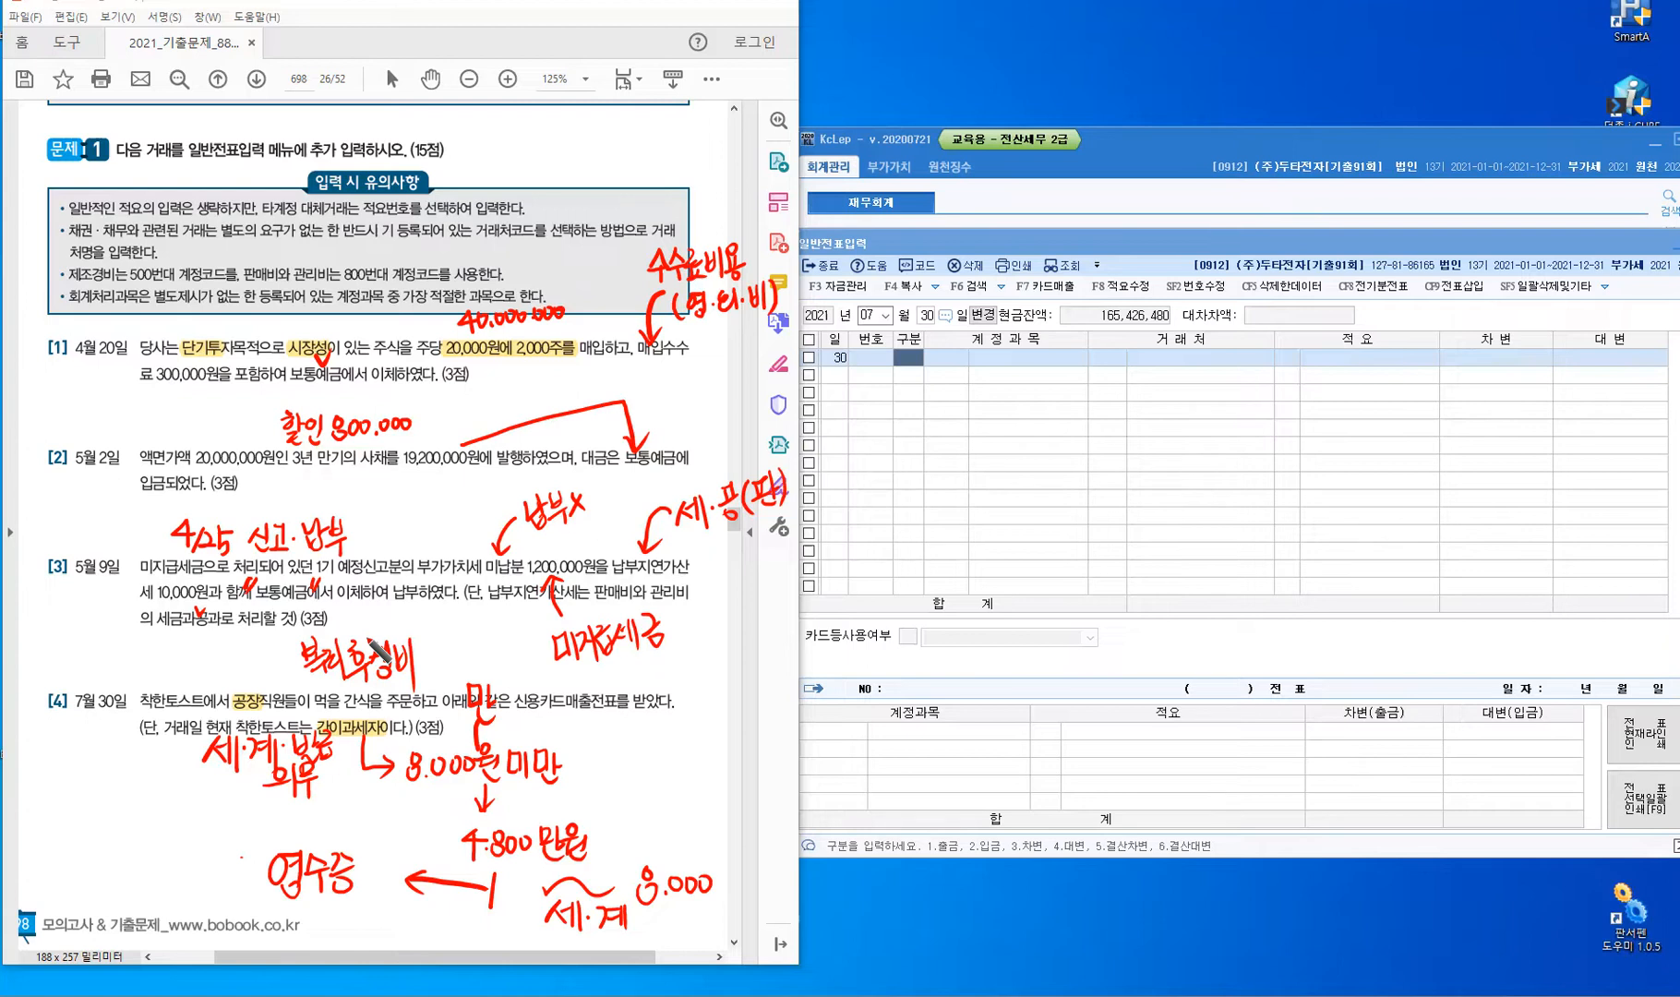
drag(623, 738, 633, 775)
drag(659, 746, 643, 784)
mouse_move(655, 766)
mouse_down()
mouse_move(655, 786)
mouse_move(707, 761)
mouse_up()
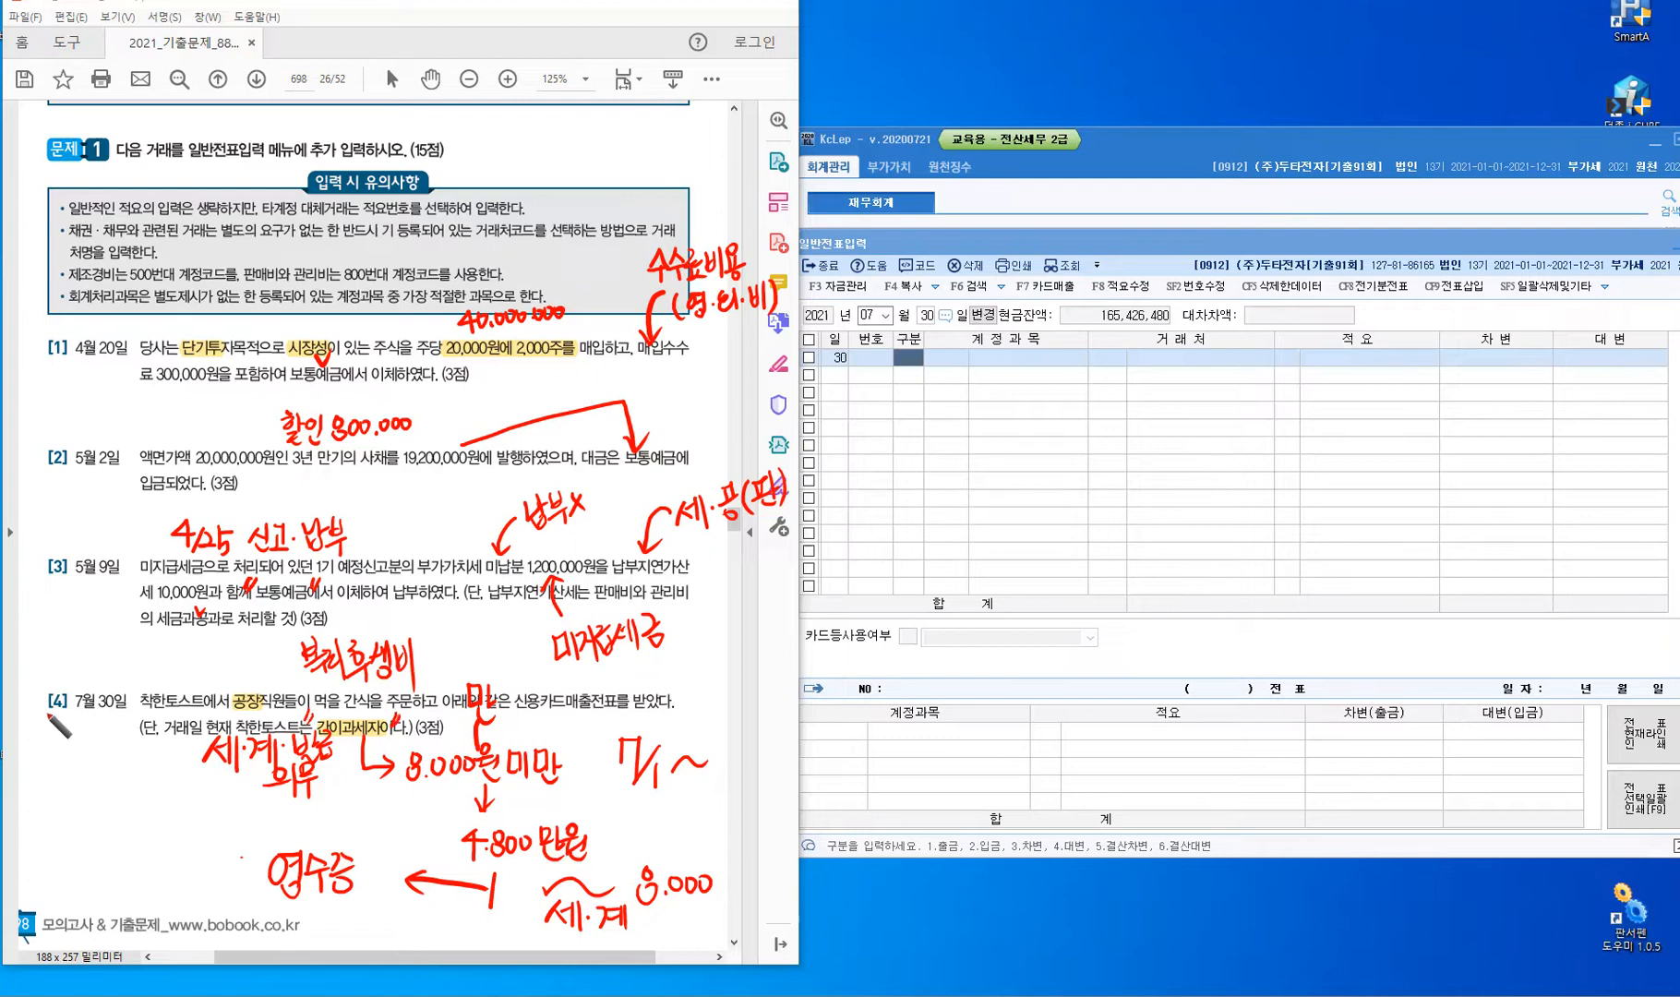
Underline the date 7월 30일 in question 4 and handwrite 6/30 above it.
drag(118, 723, 53, 715)
drag(87, 650, 80, 673)
mouse_move(97, 649)
mouse_down()
mouse_move(89, 685)
mouse_move(118, 661)
mouse_up()
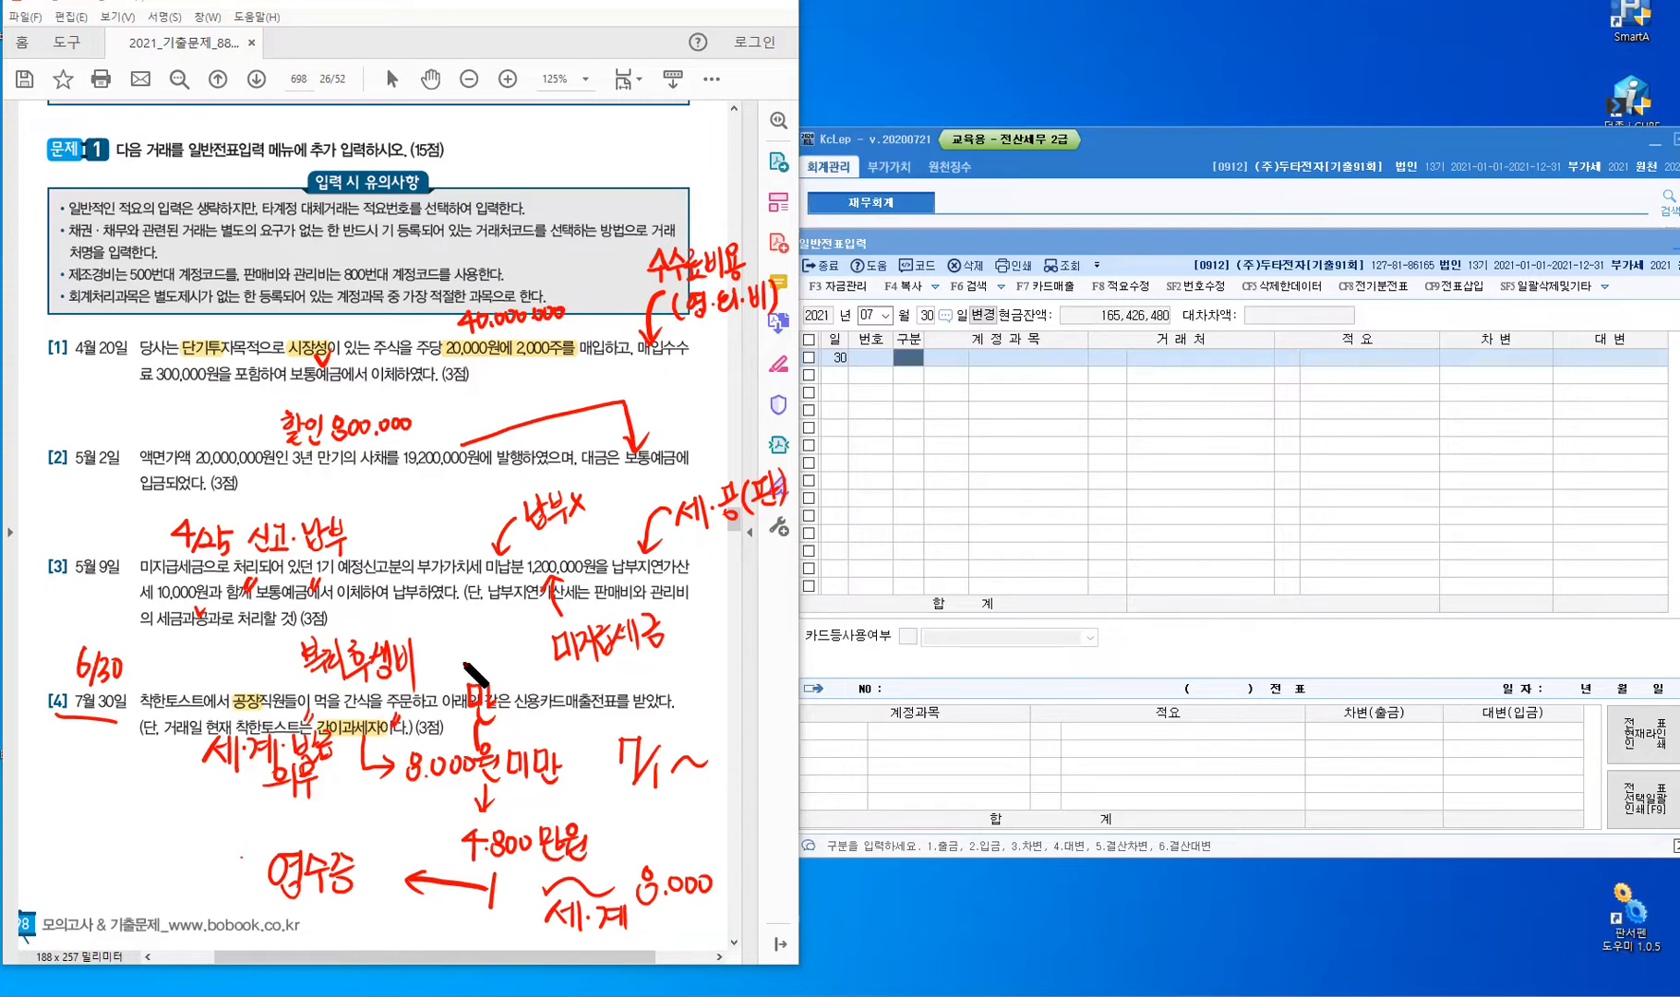
Clear all handwritten annotations from the exam page, keeping the highlights.
drag(386, 693, 464, 651)
key(Escape)
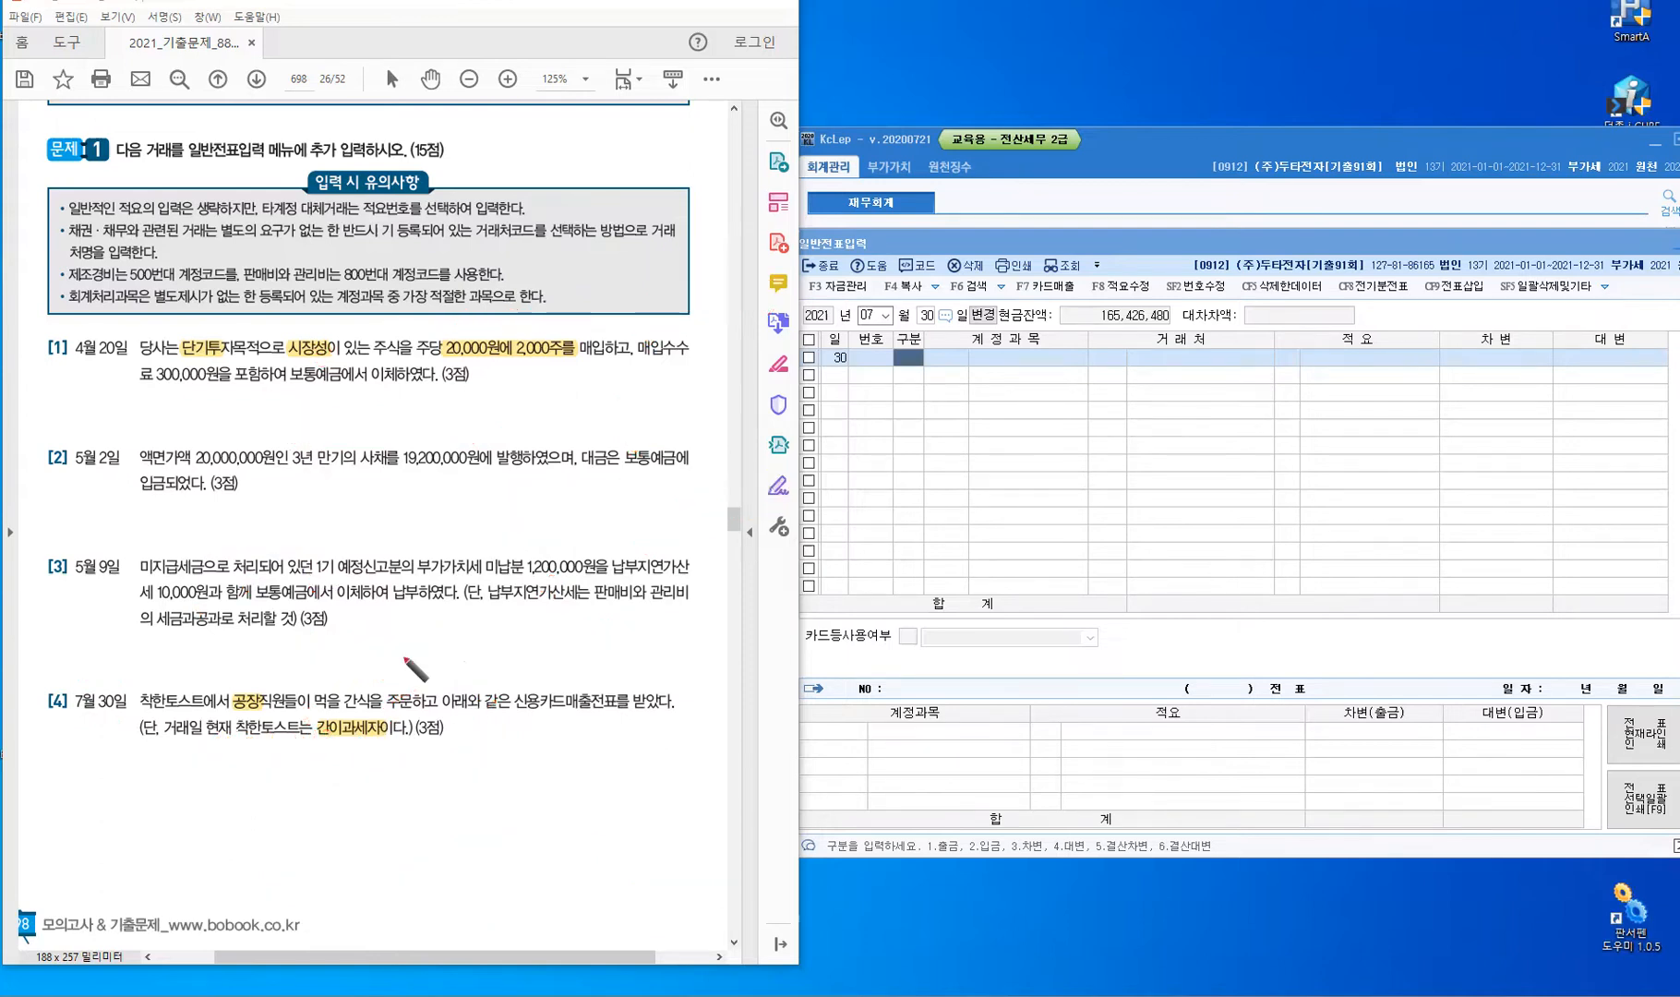
Draw an arrow to 간이과세자 in question 4 and handwrite 세금계산서발급면제자 at its other end.
drag(371, 715, 426, 649)
drag(360, 706, 381, 708)
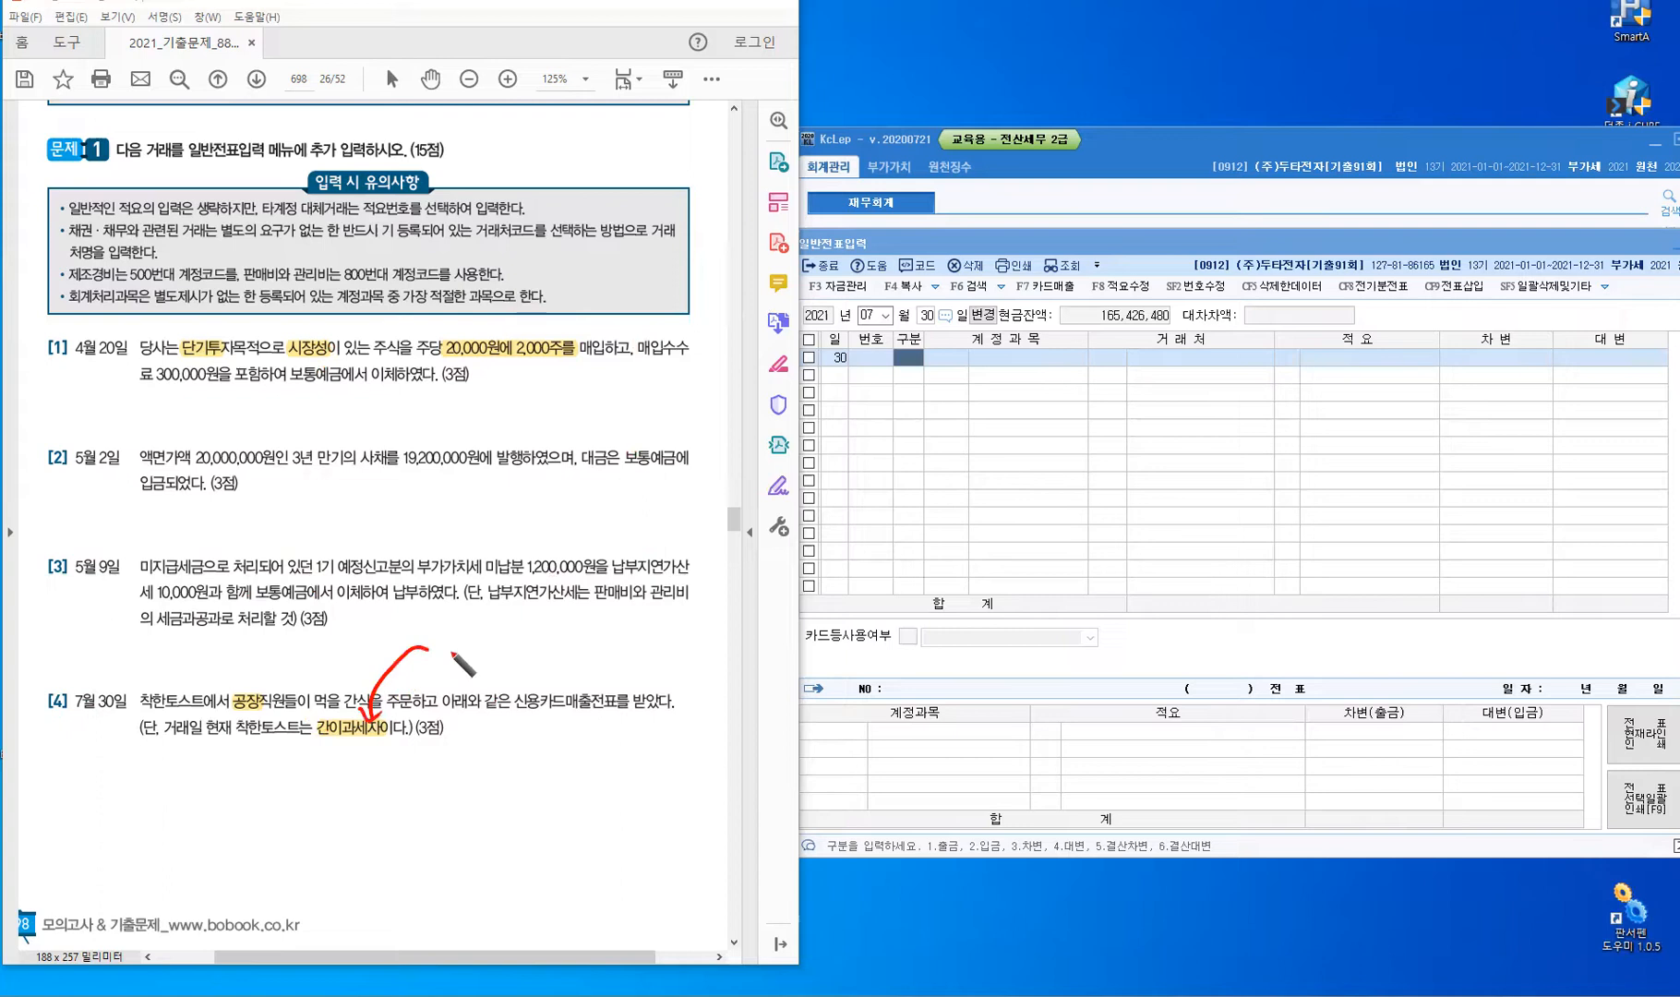
drag(451, 652, 454, 678)
drag(455, 653, 457, 678)
mouse_move(462, 650)
mouse_down()
mouse_move(464, 680)
mouse_move(593, 669)
mouse_up()
drag(579, 672, 668, 688)
drag(674, 658, 698, 684)
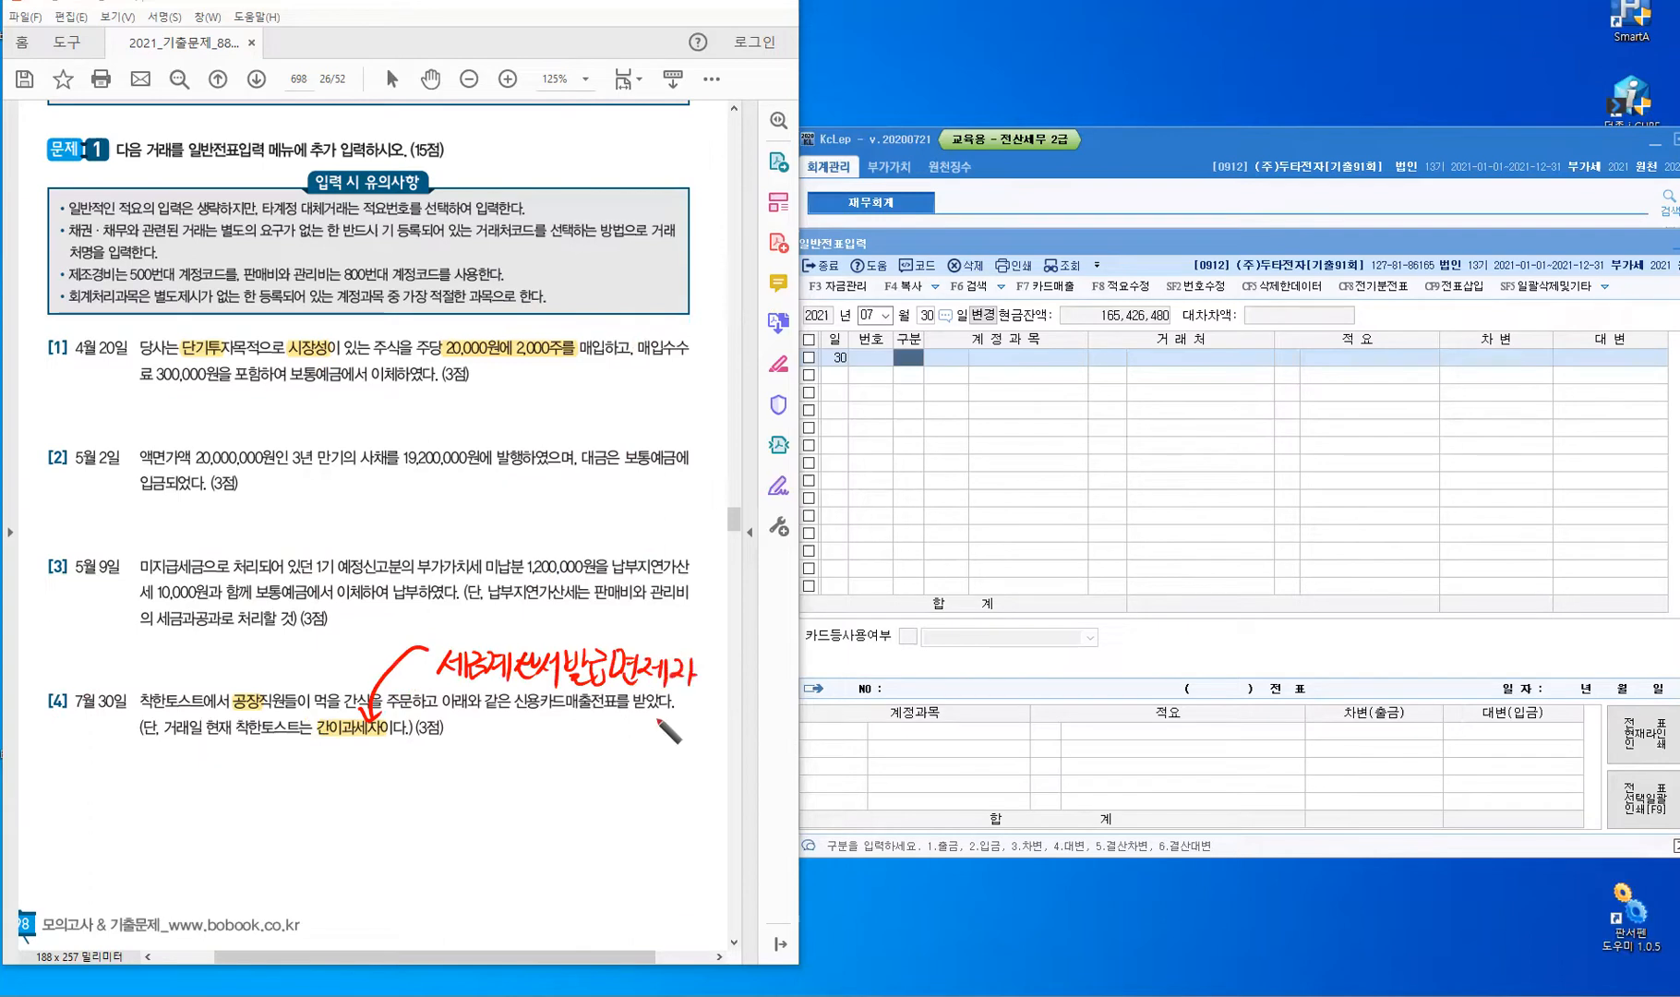
Put quotation marks around the 세금계산서발급면제자 note and clear the handwriting from the page.
drag(434, 634, 431, 645)
drag(442, 633, 439, 644)
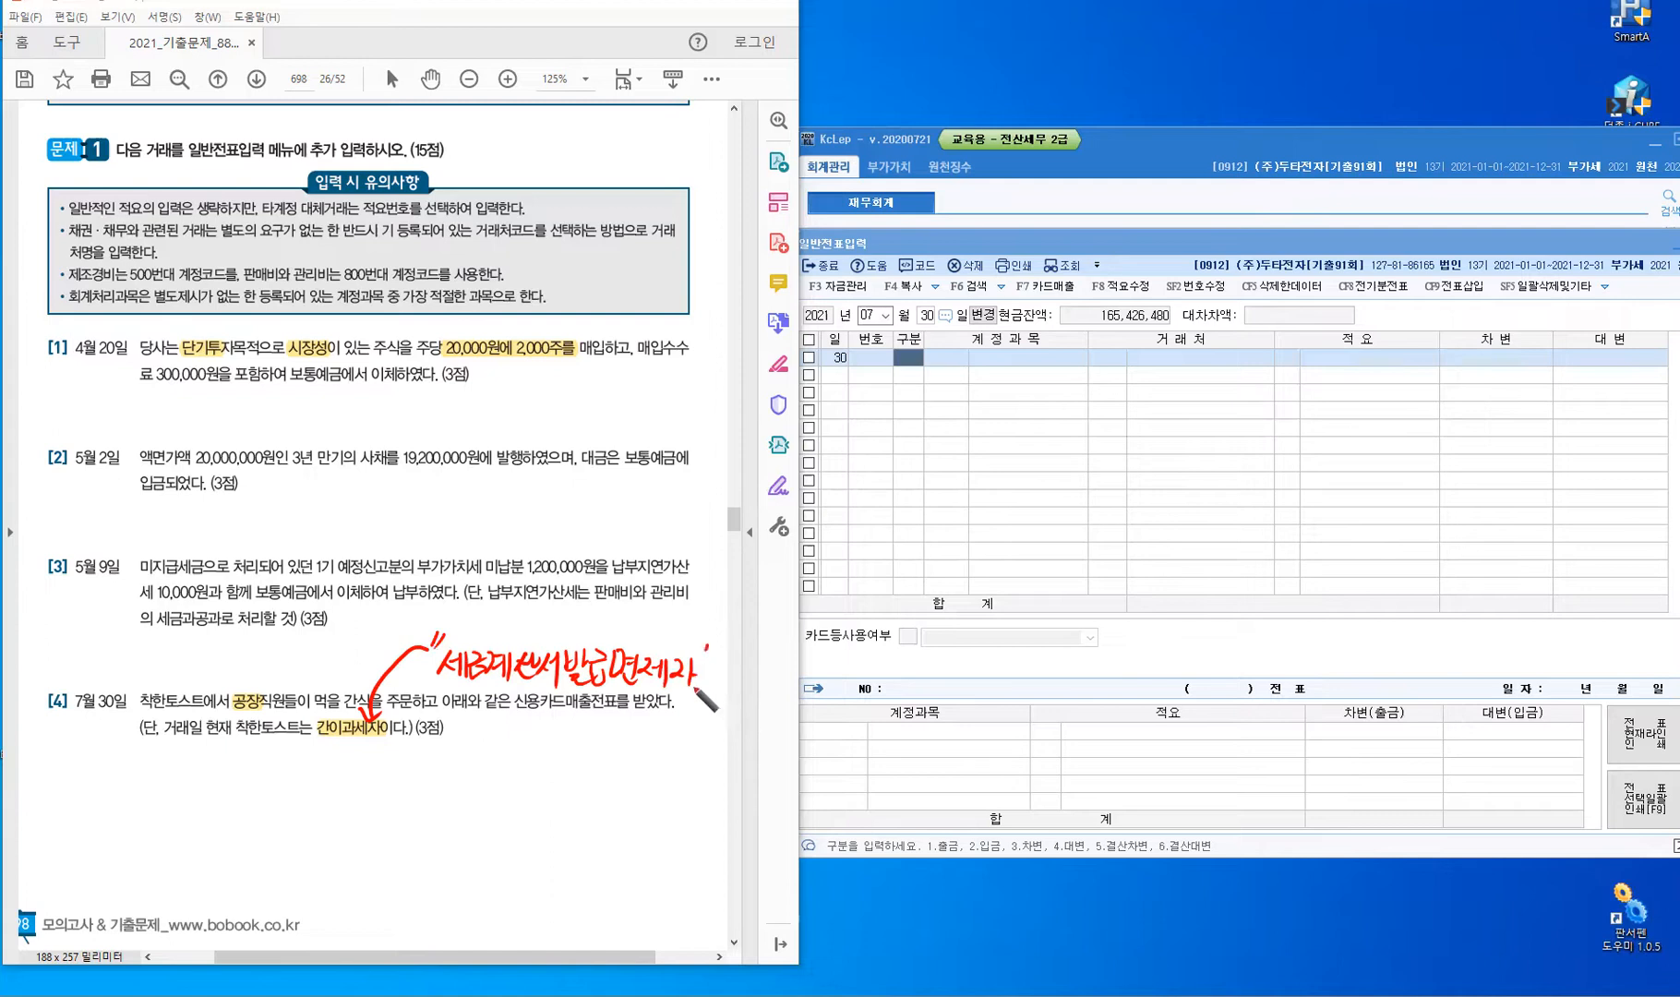
drag(713, 644, 707, 661)
drag(707, 647, 701, 663)
key(ctrl+z)
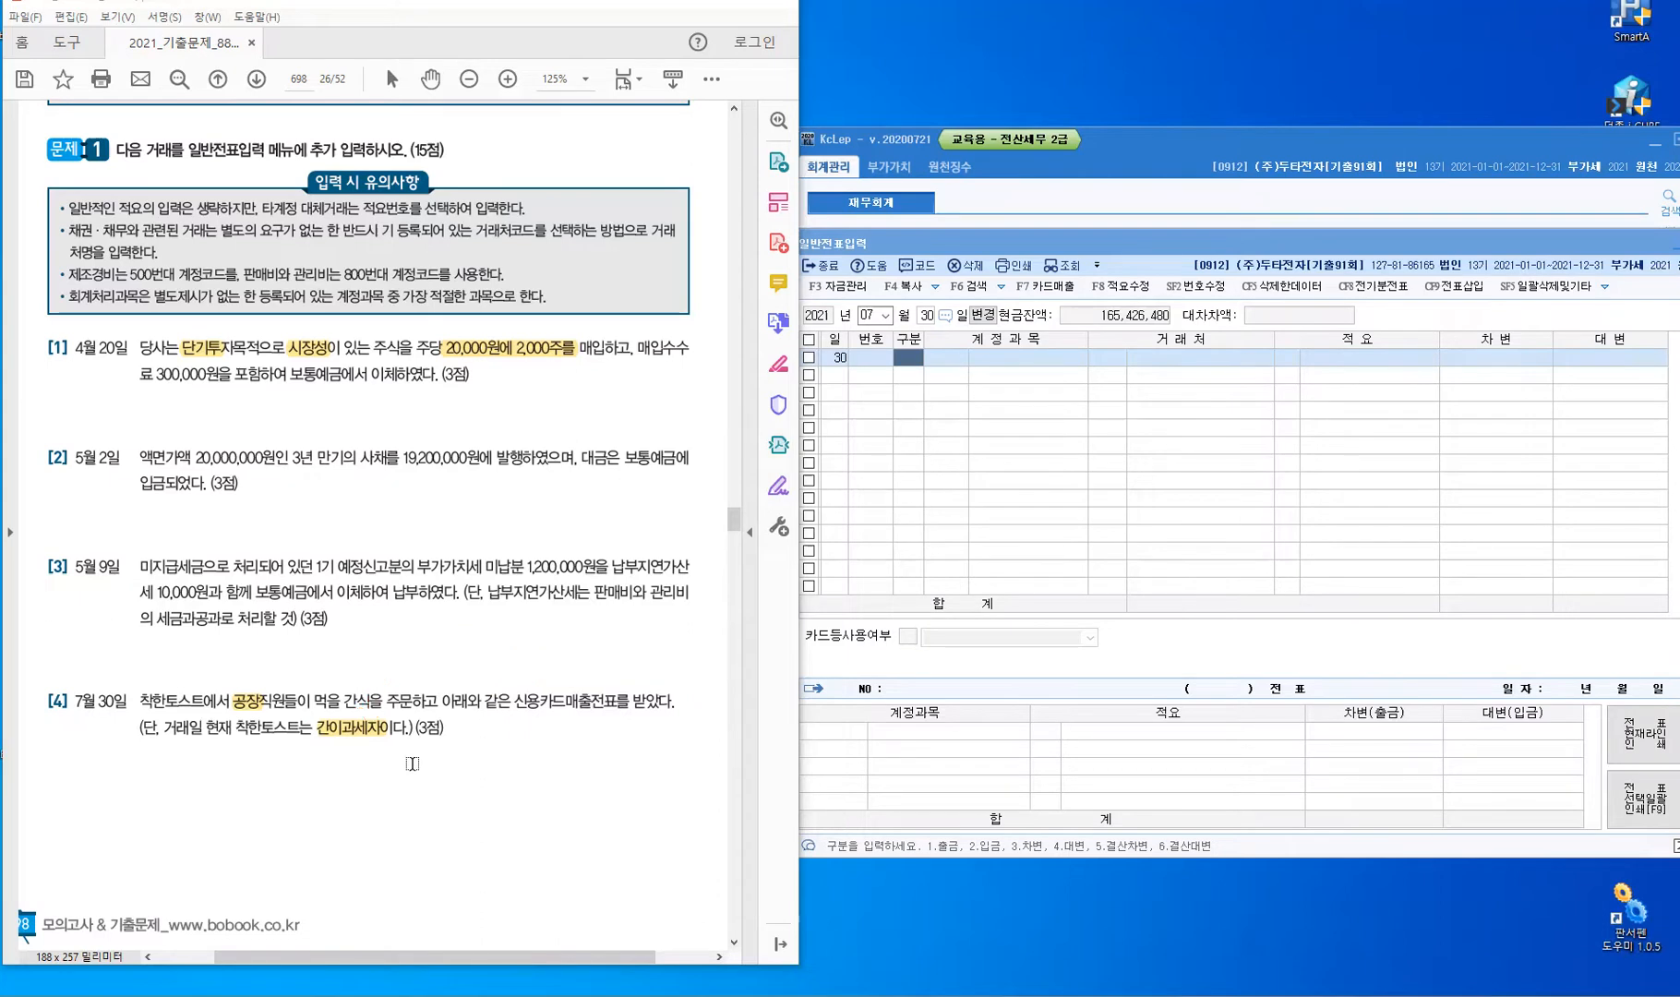
Highlight the date 2021-07-30 on the 착한토스트 receipt and 7월 30일 in question 4, comparing the receipt with the question.
scroll(412, 763, down, 5)
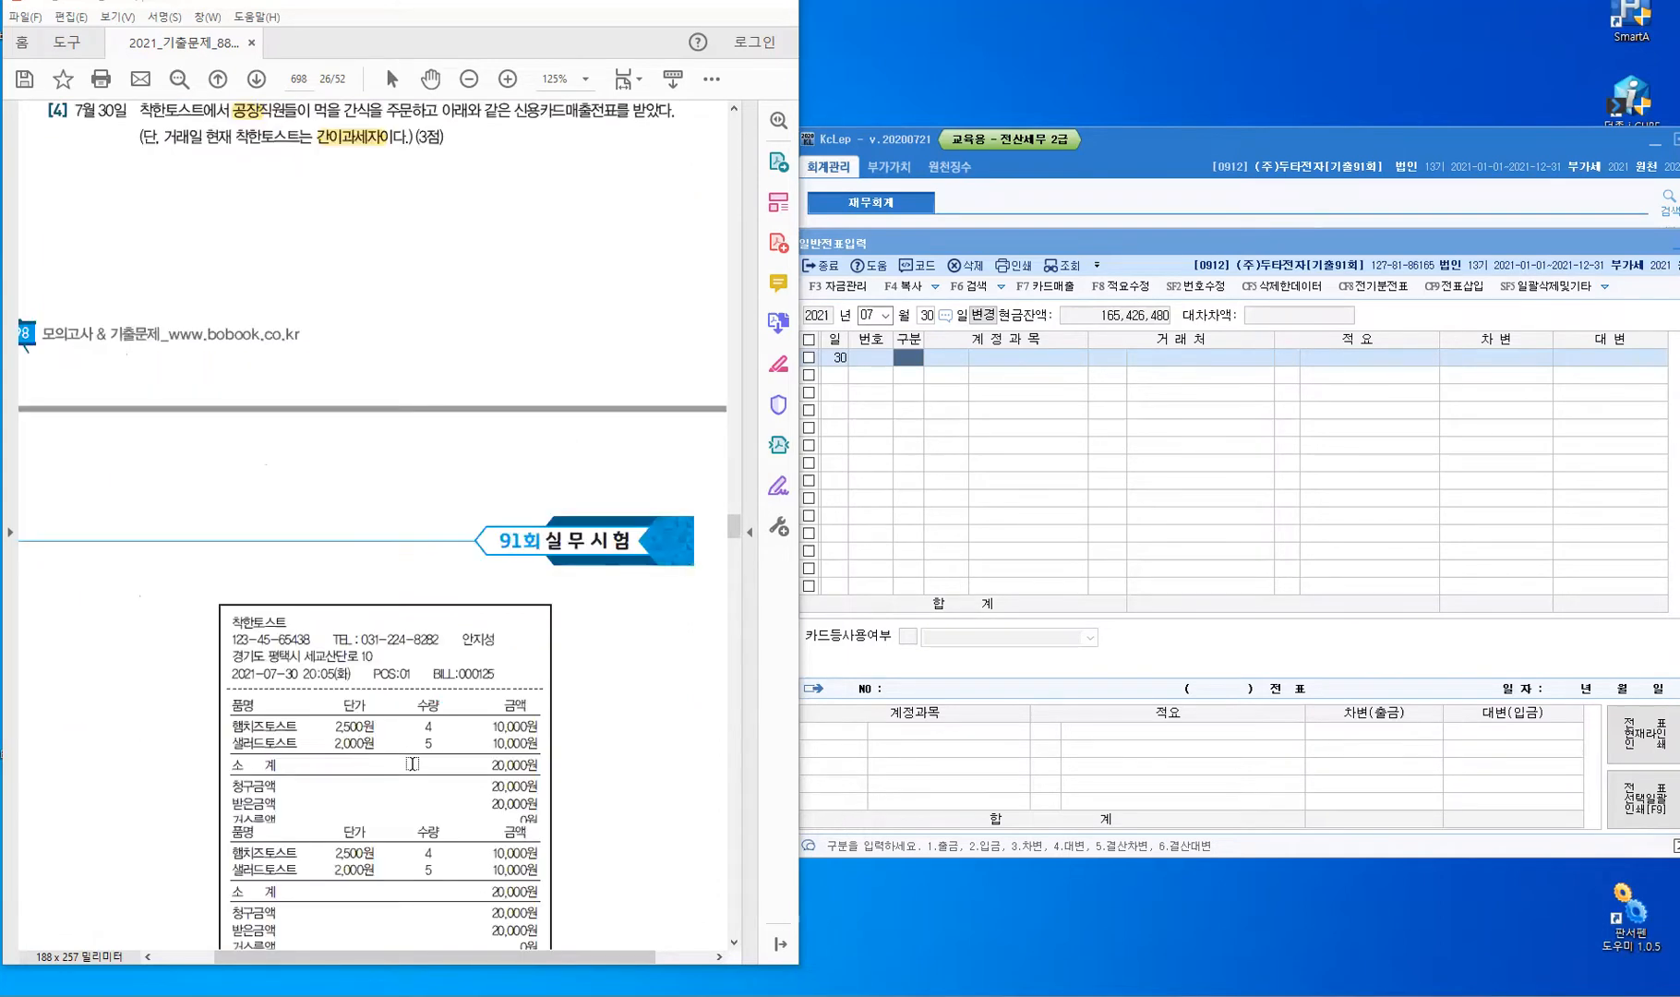
scroll(412, 763, down, 3)
scroll(413, 764, down, 1)
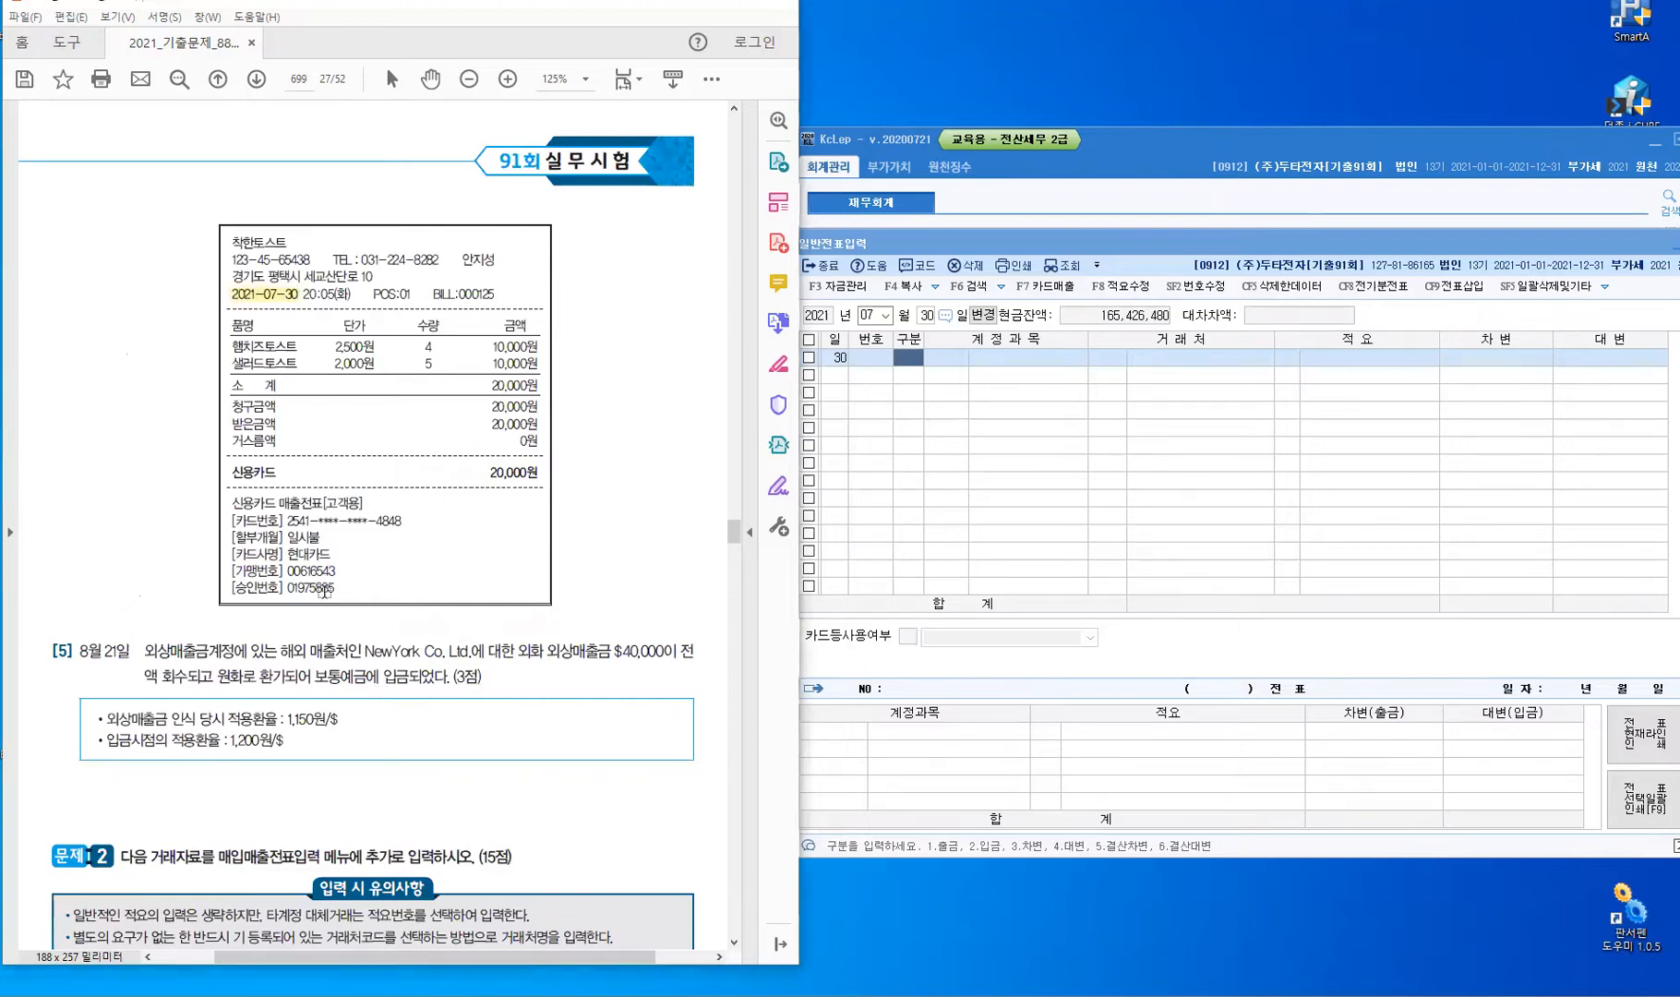
scroll(325, 592, up, 6)
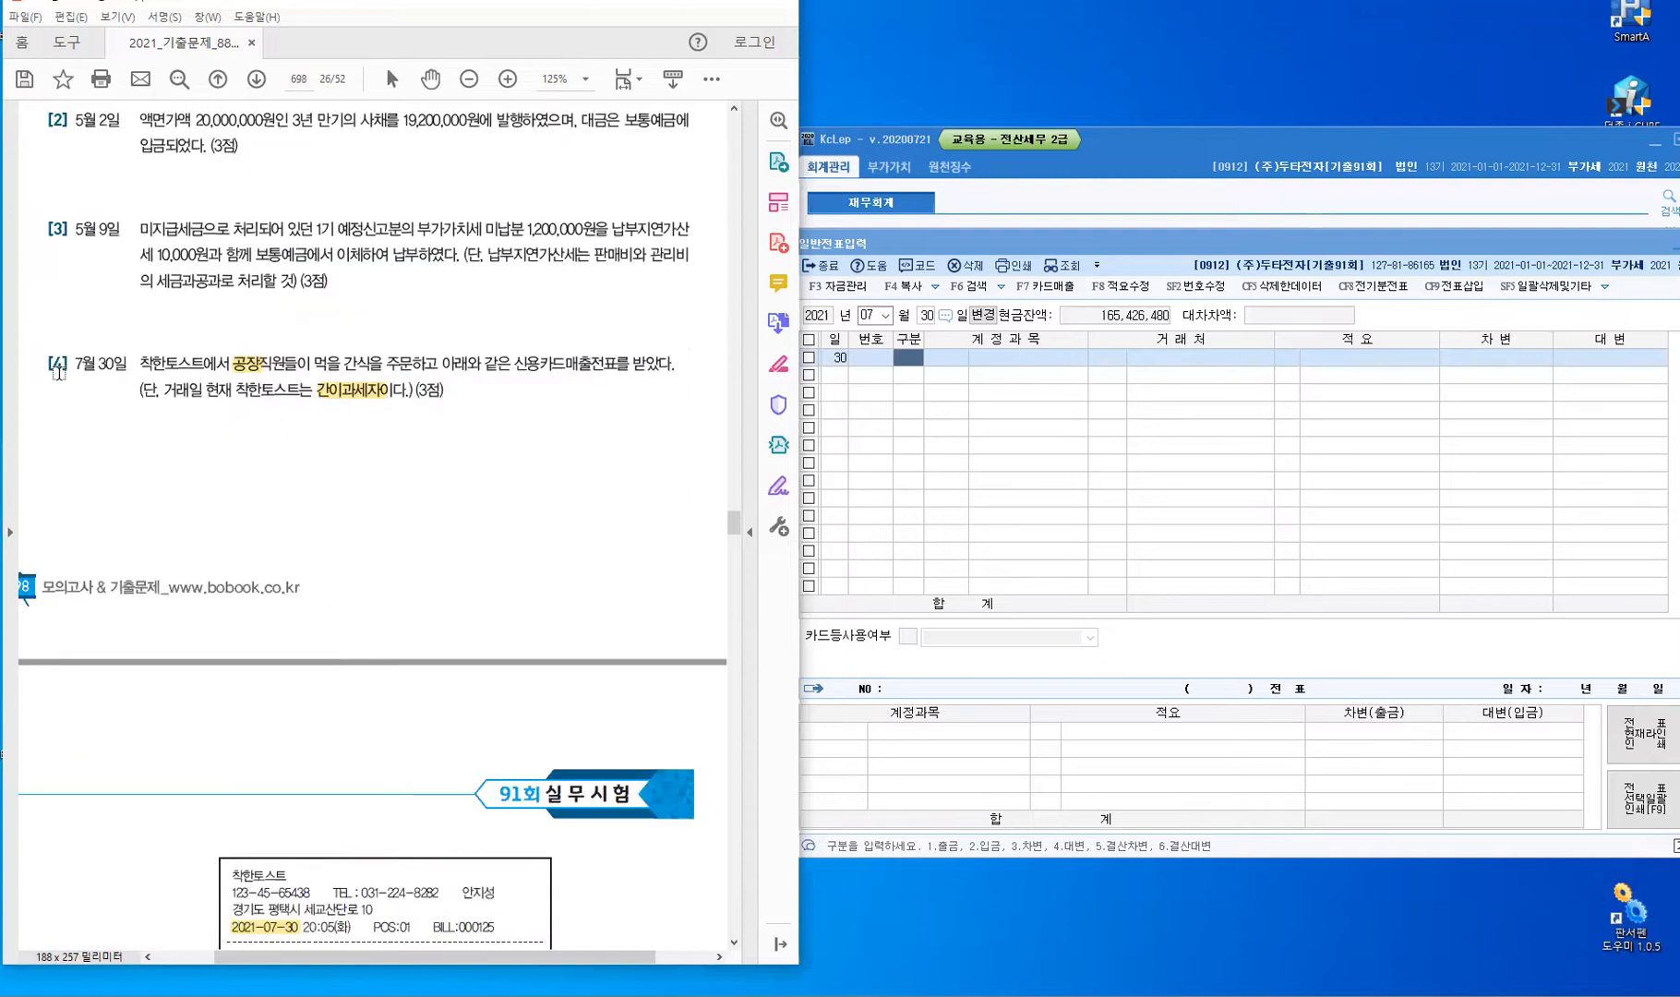
drag(117, 362, 67, 366)
scroll(302, 572, down, 4)
scroll(302, 600, down, 1)
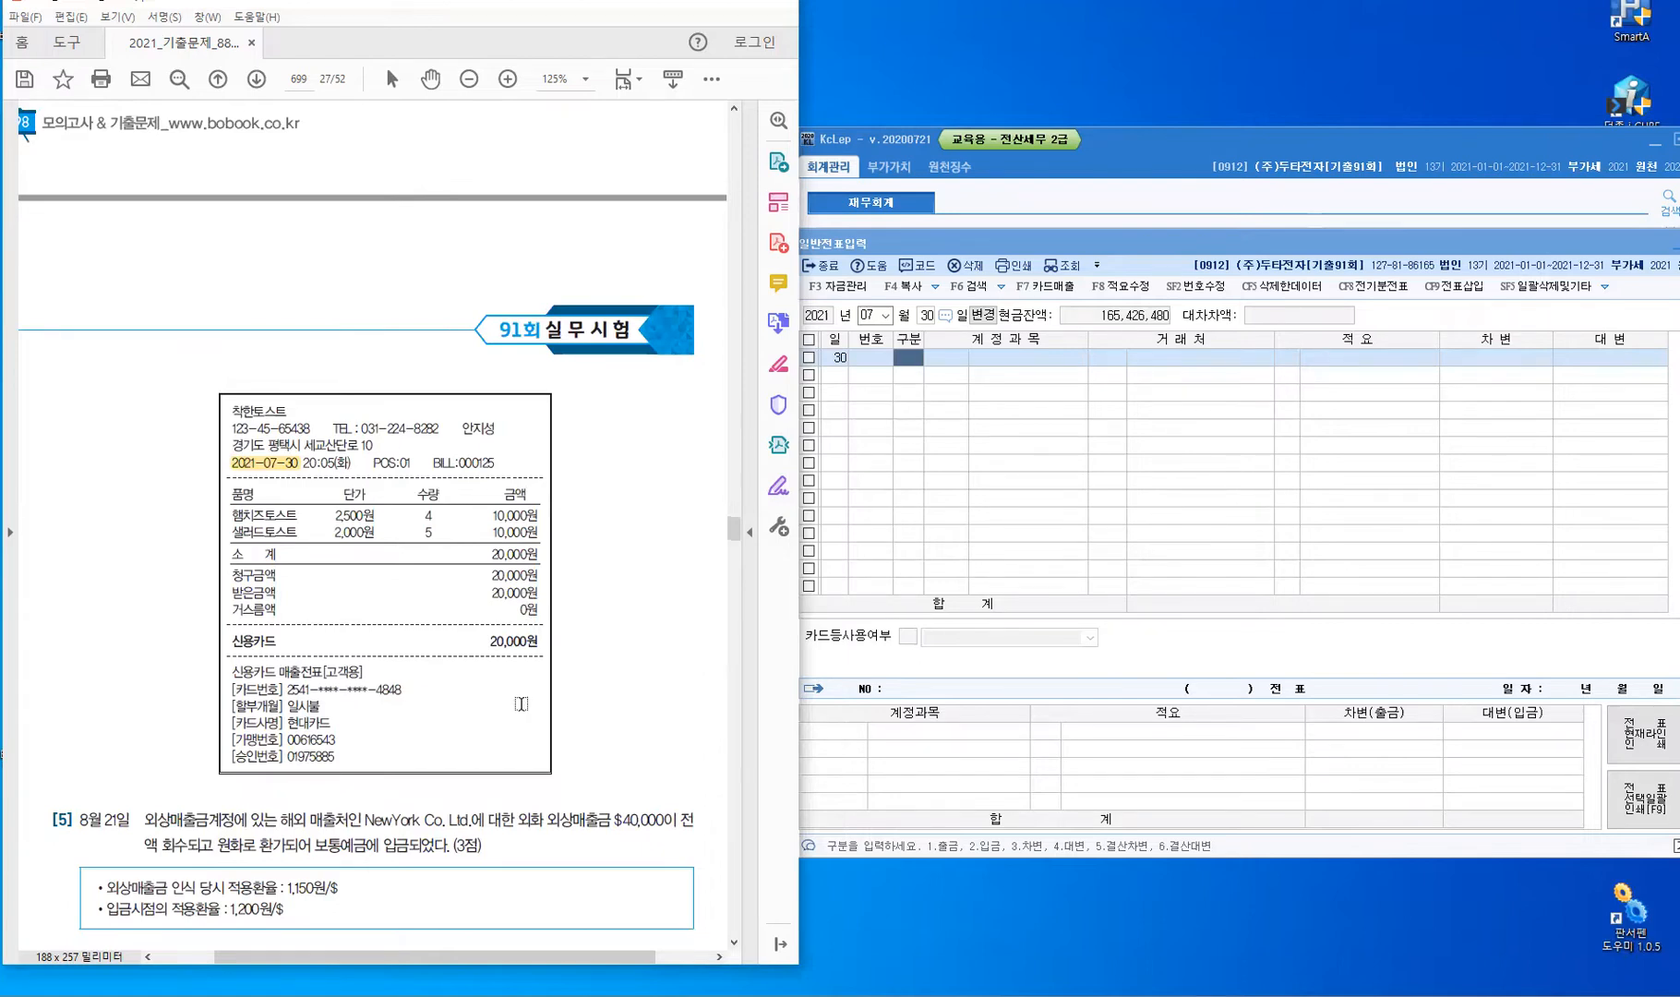
scroll(521, 704, up, 3)
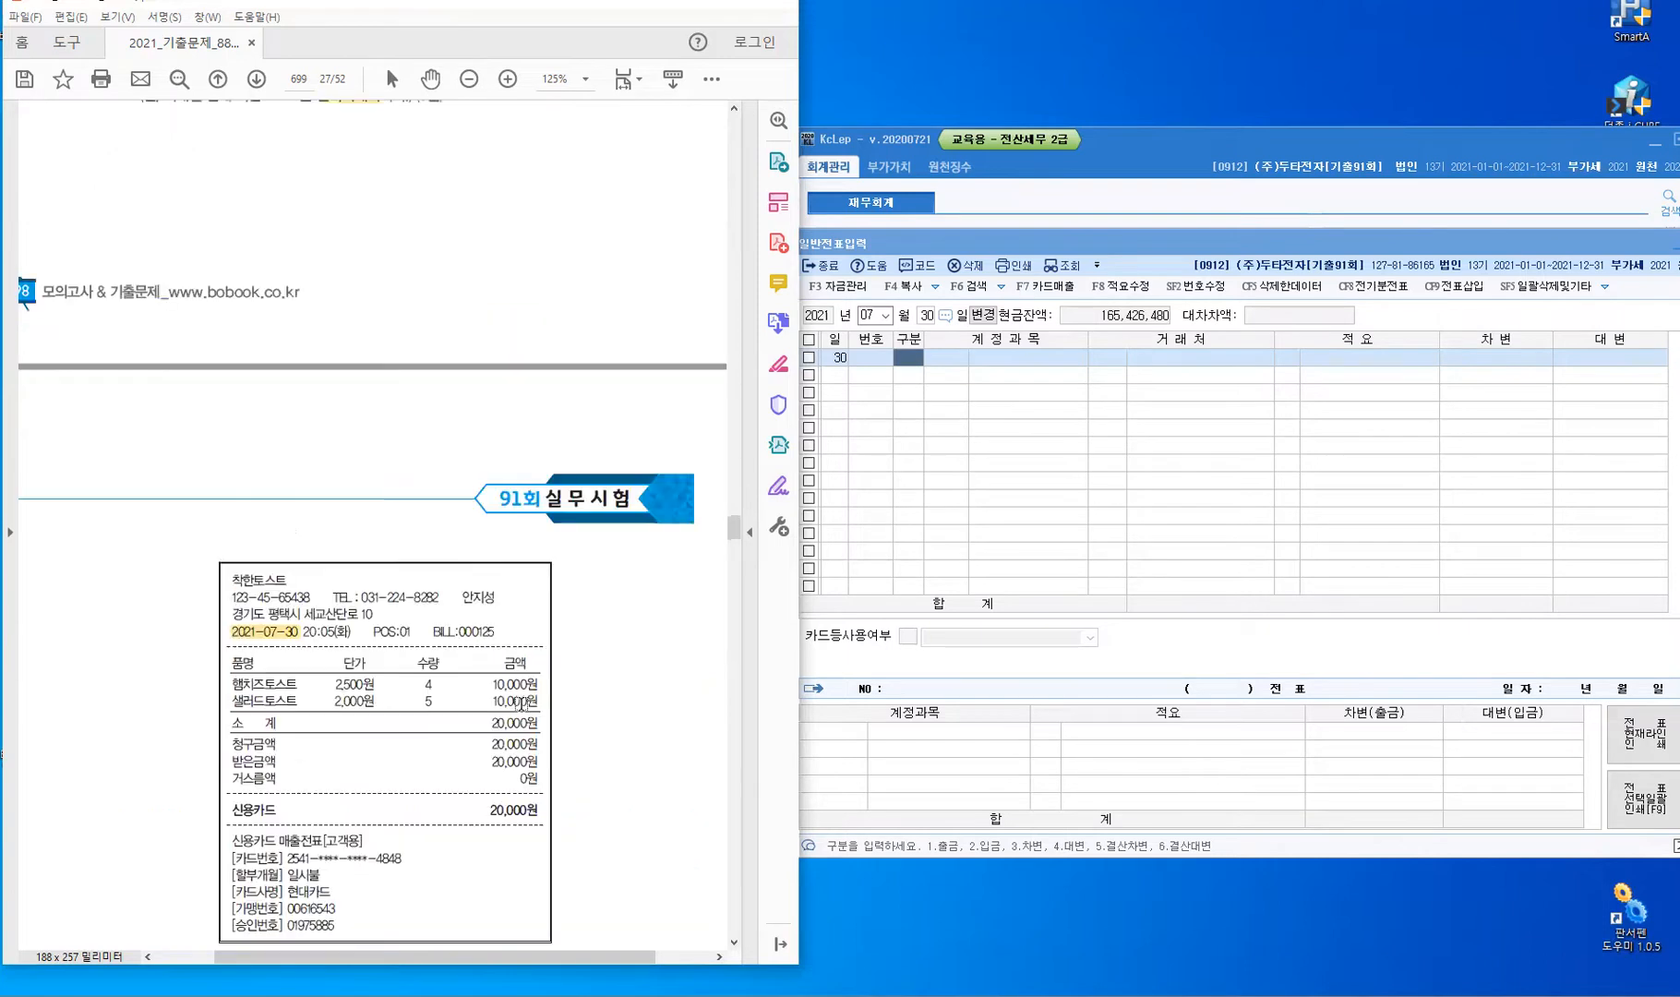
scroll(528, 600, up, 7)
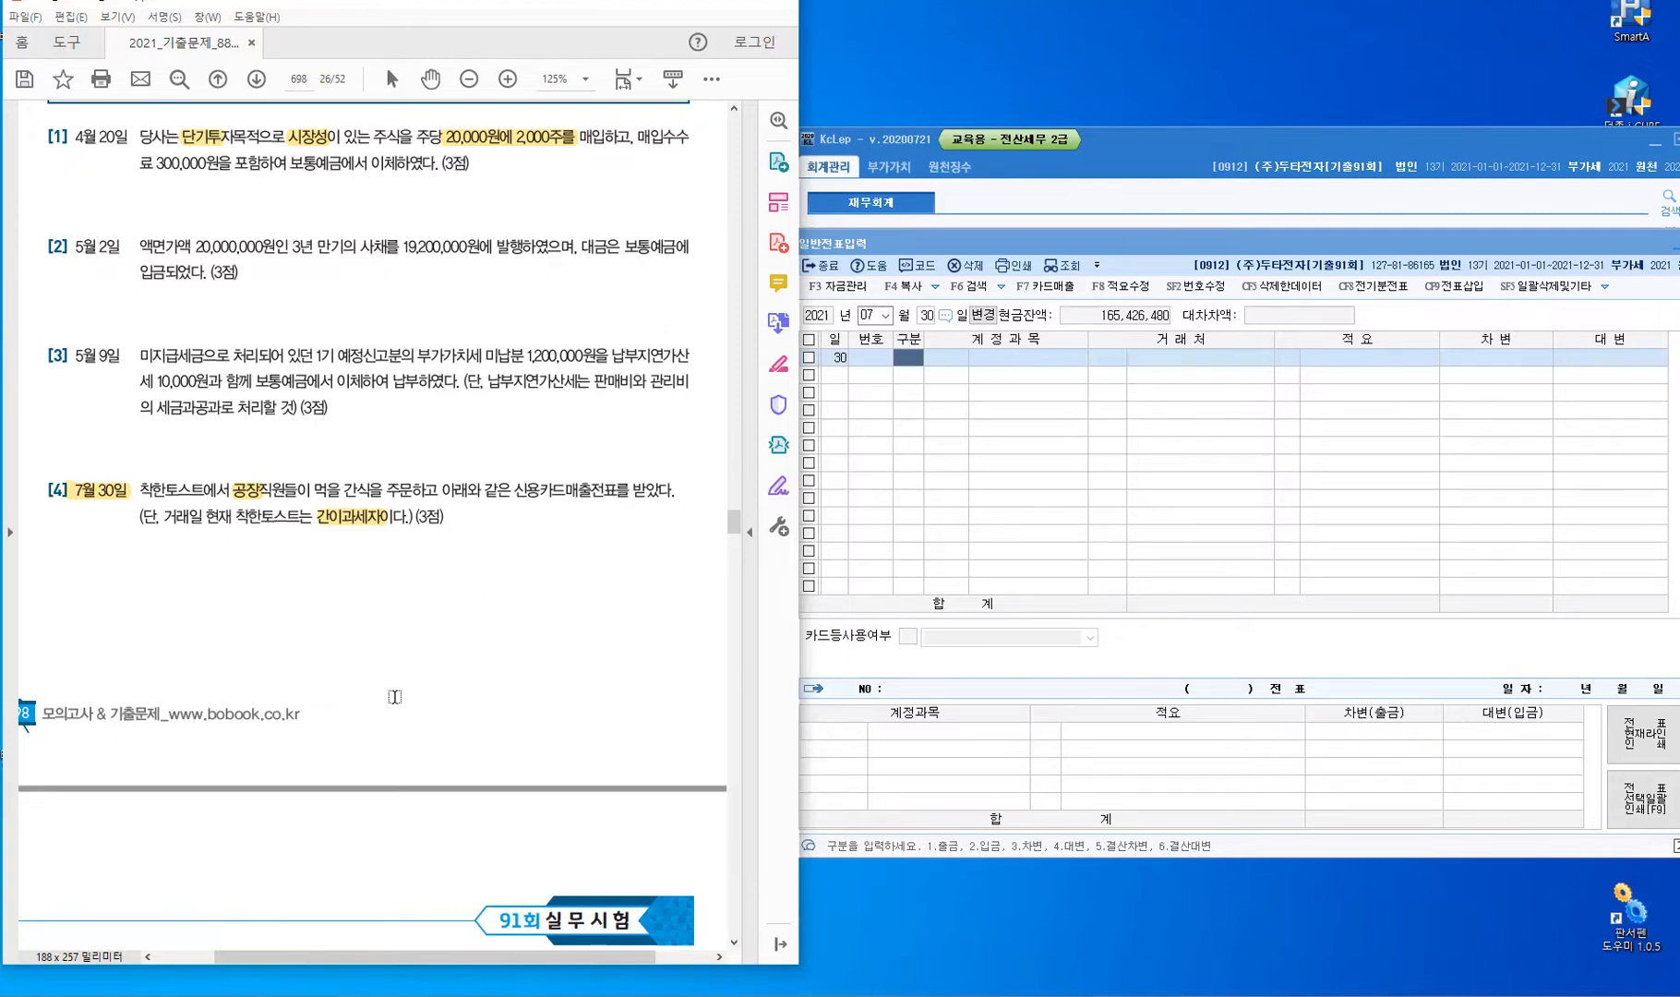
Highlight the card company name 현대카드 on the 착한토스트 receipt.
scroll(395, 696, down, 5)
scroll(394, 696, down, 2)
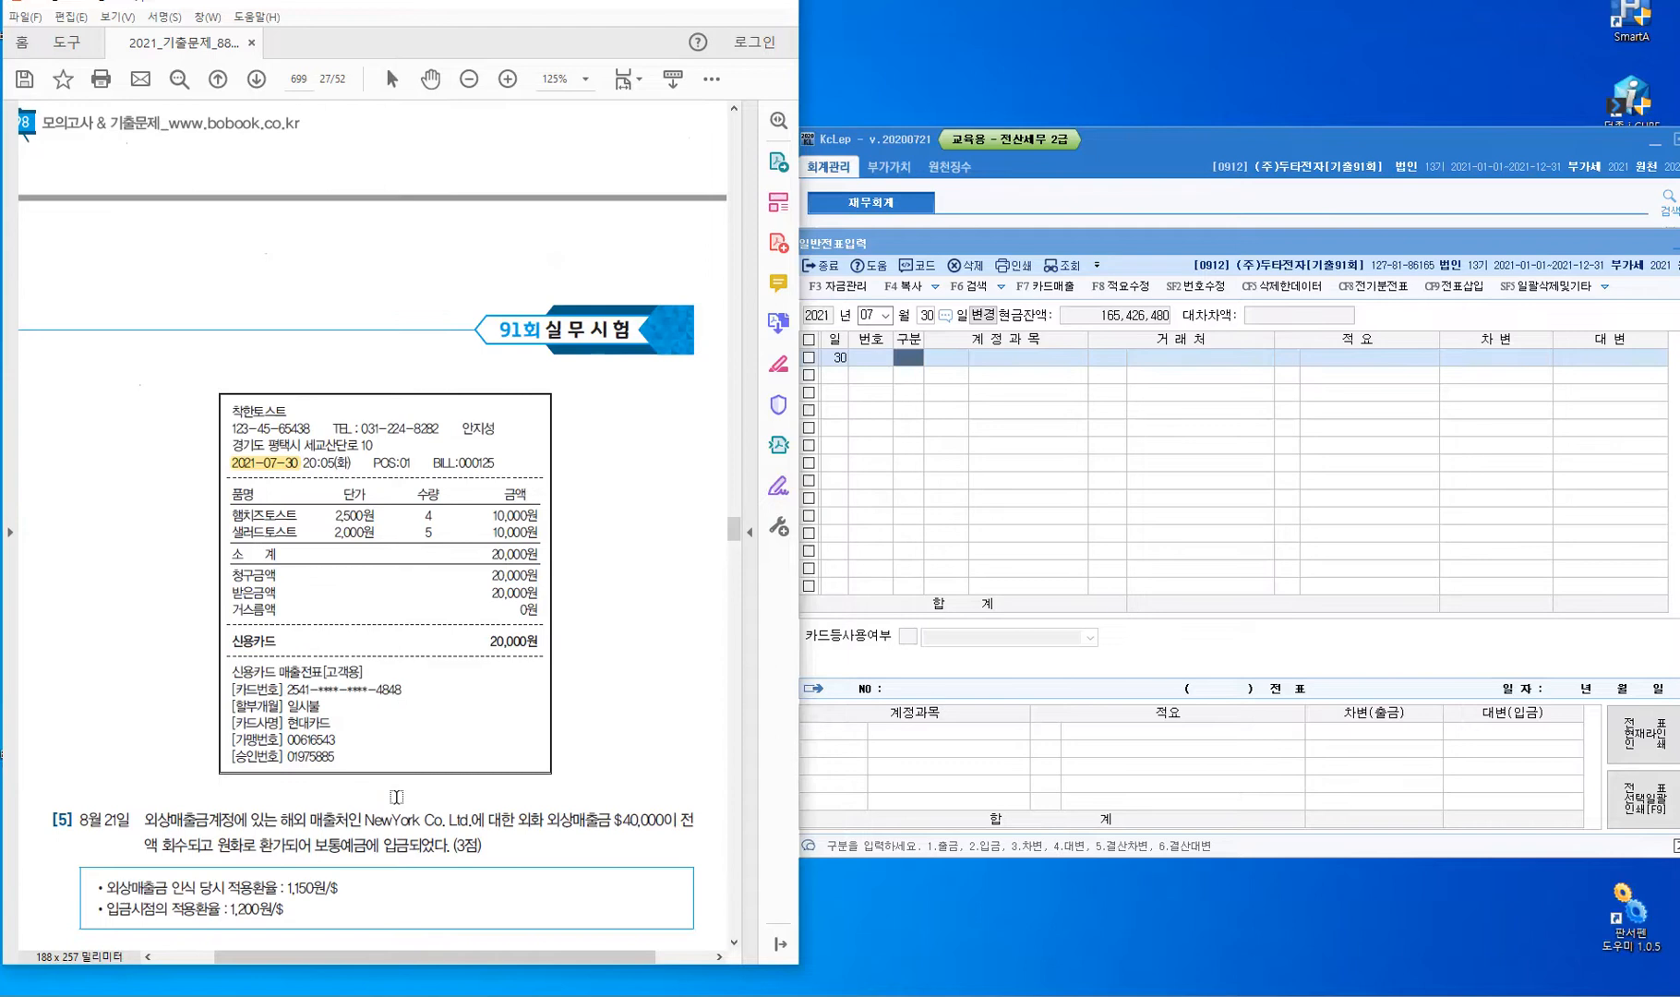
double_click(294, 722)
Enter the July 30 debit line with account 511 복리후생비 and amount 20,000.
click(914, 355)
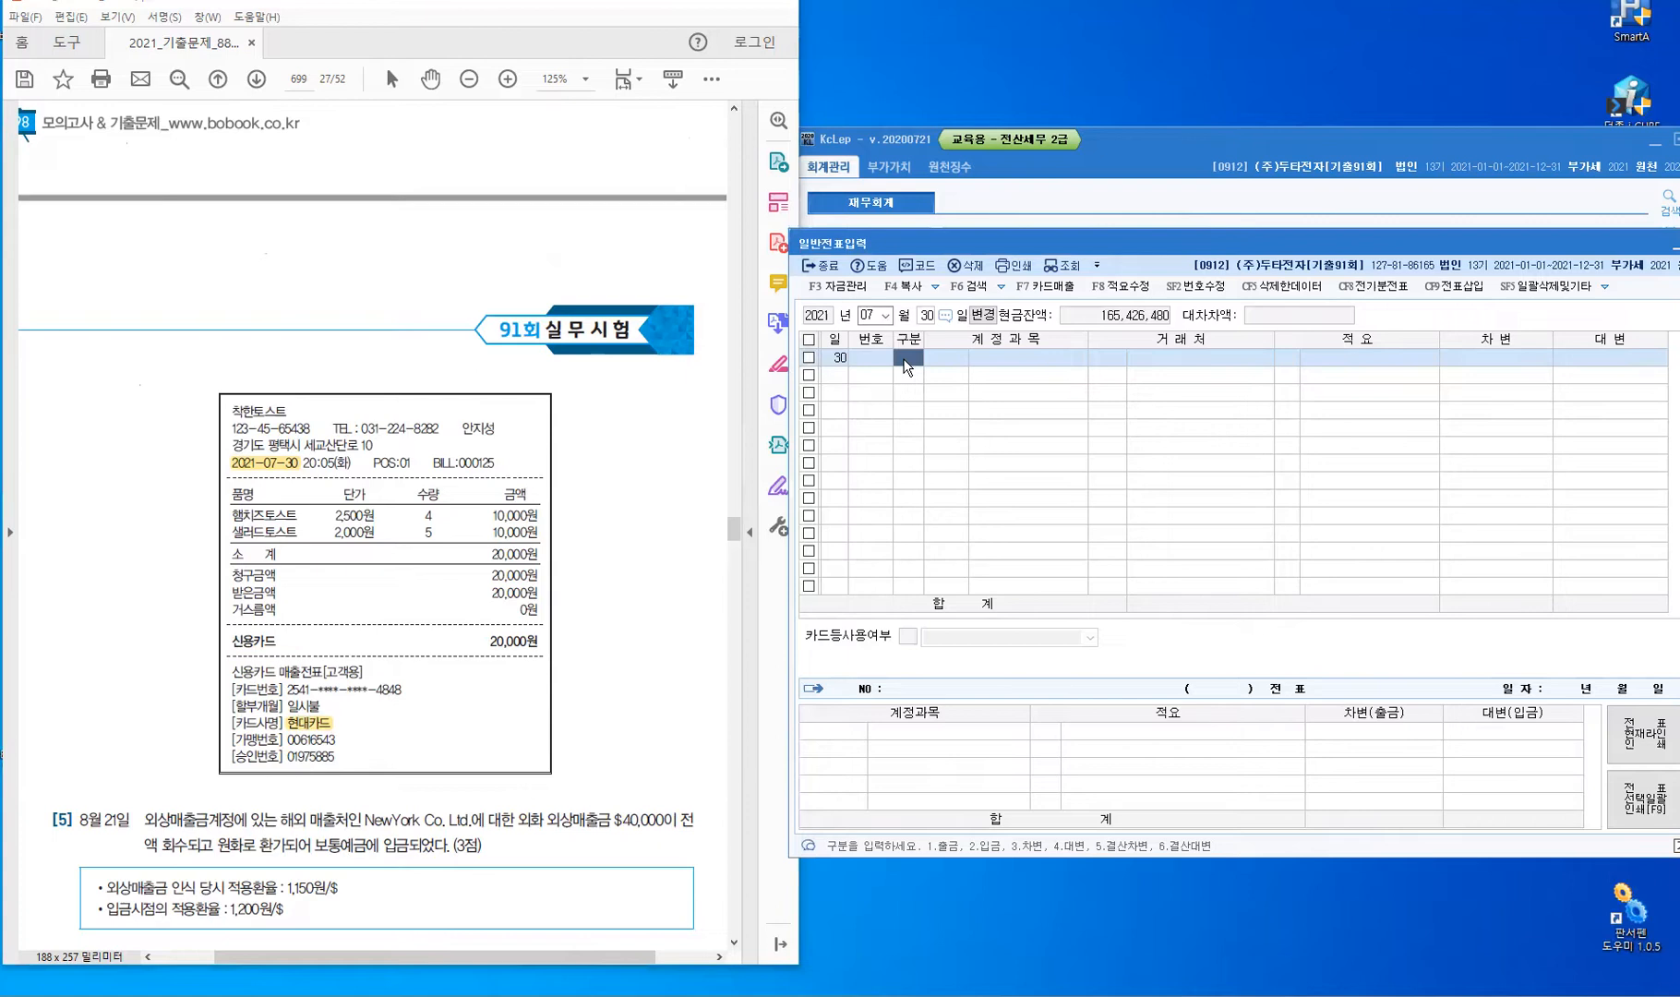
text(3)
key(Return)
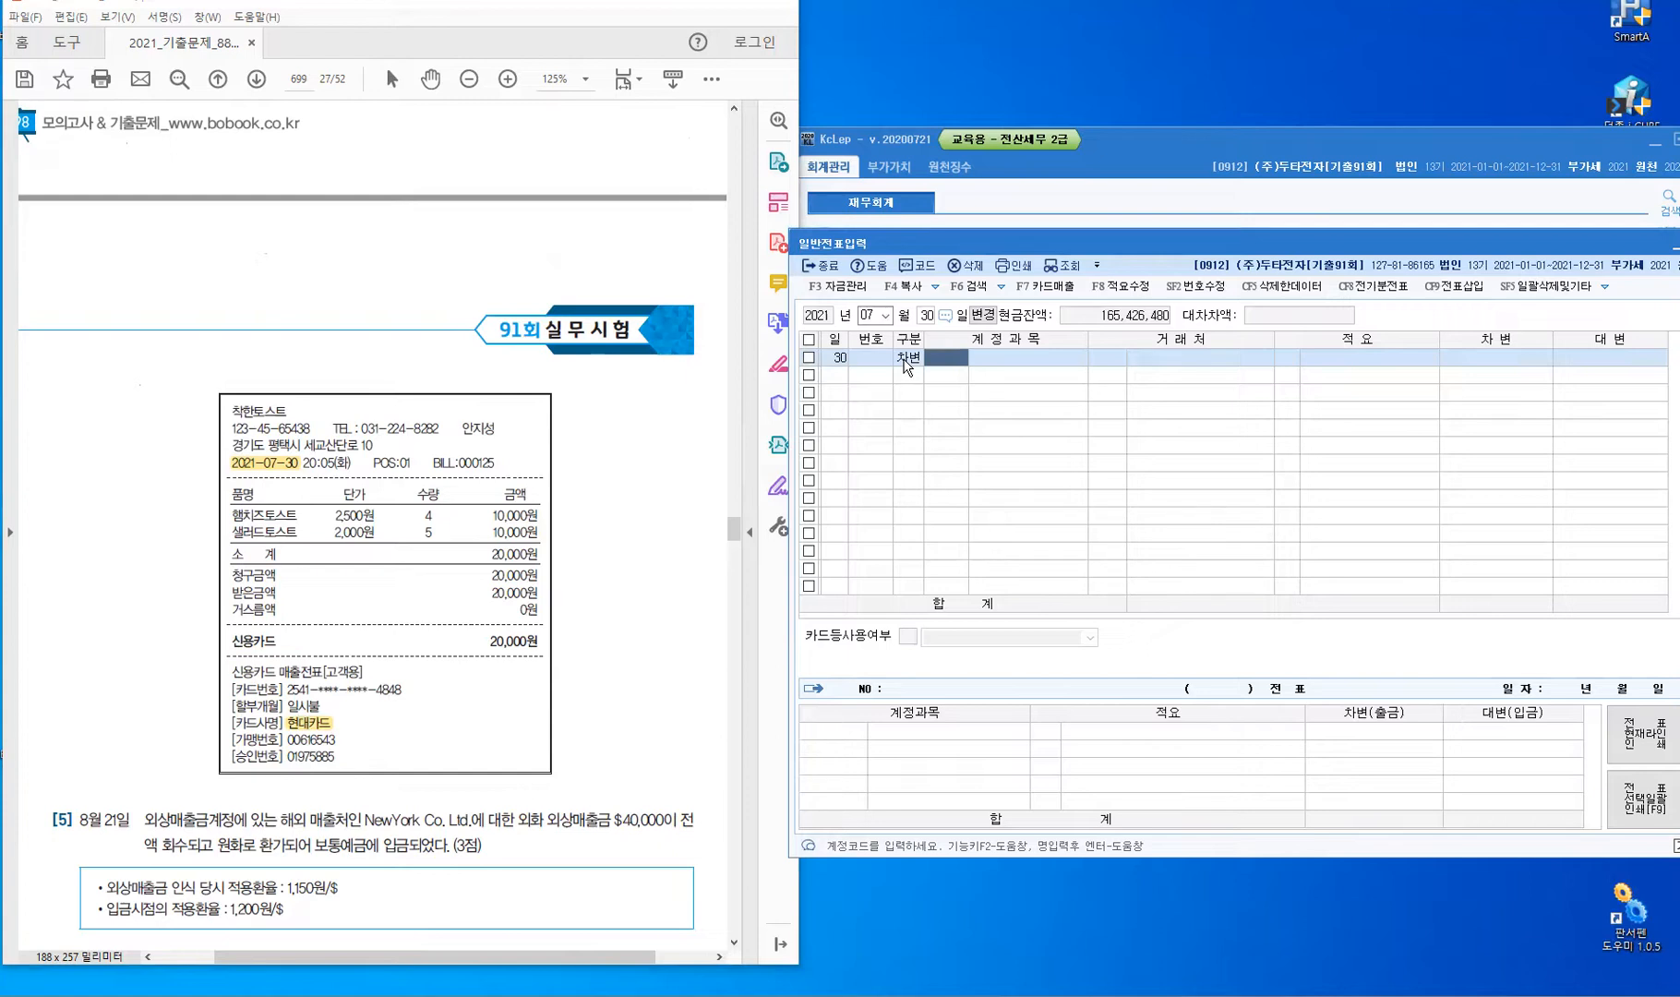
text(511)
key(Return)
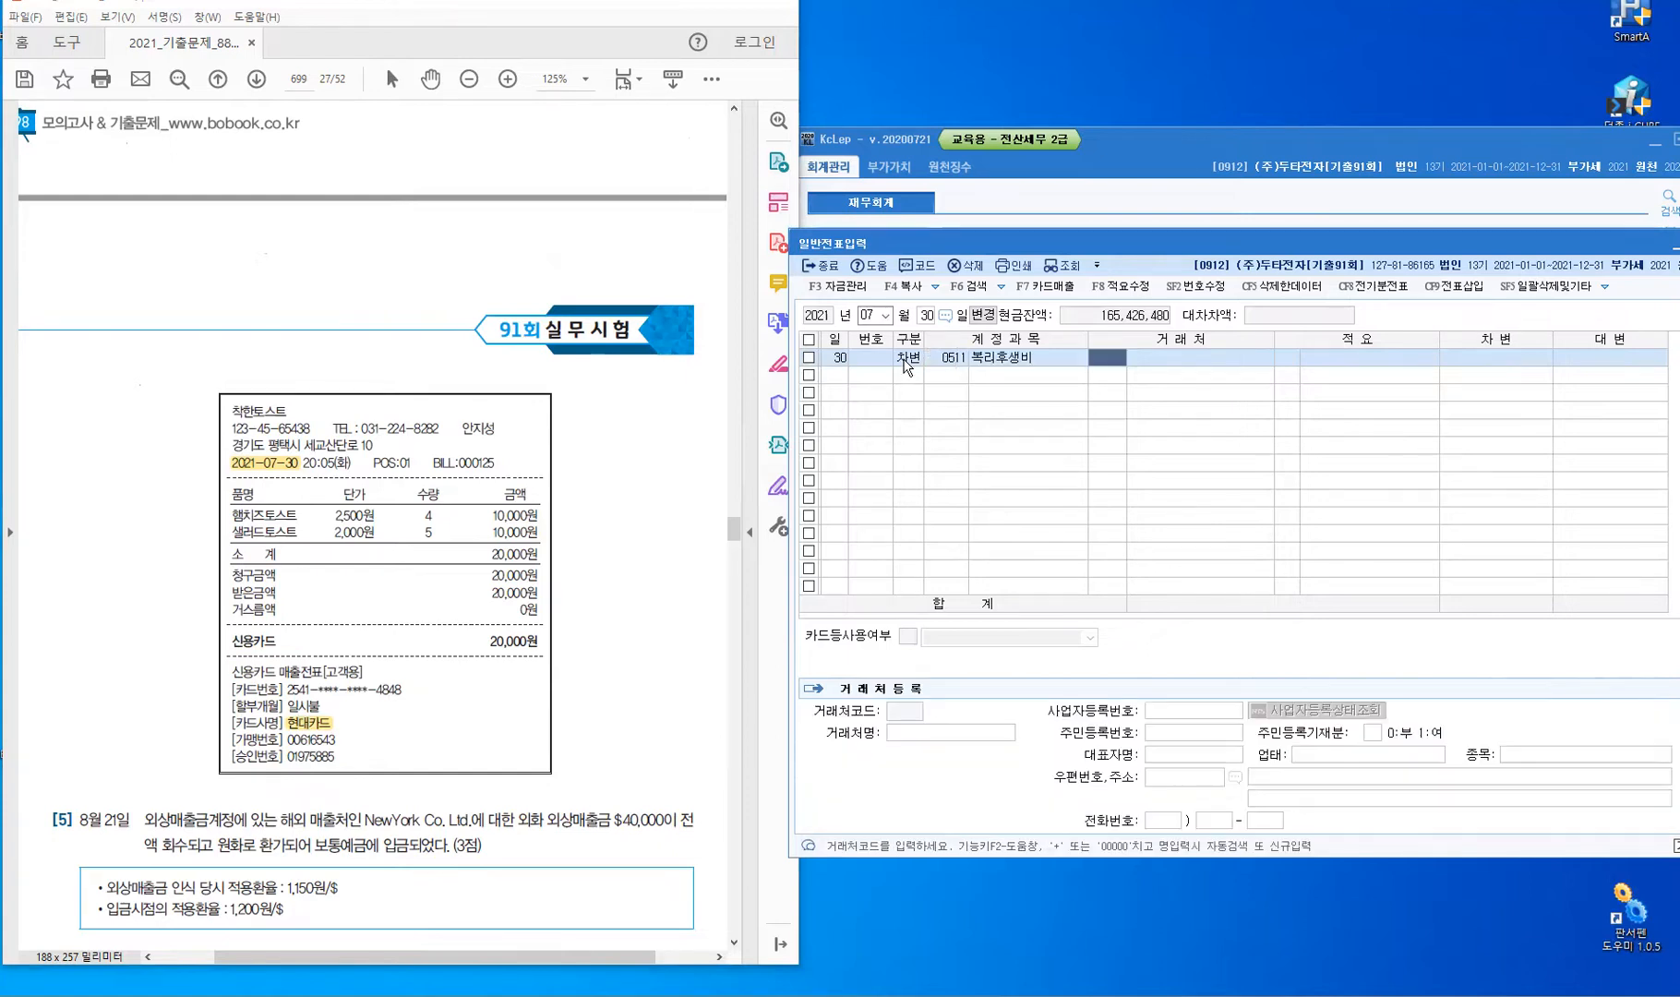
key(Return)
key(Return)
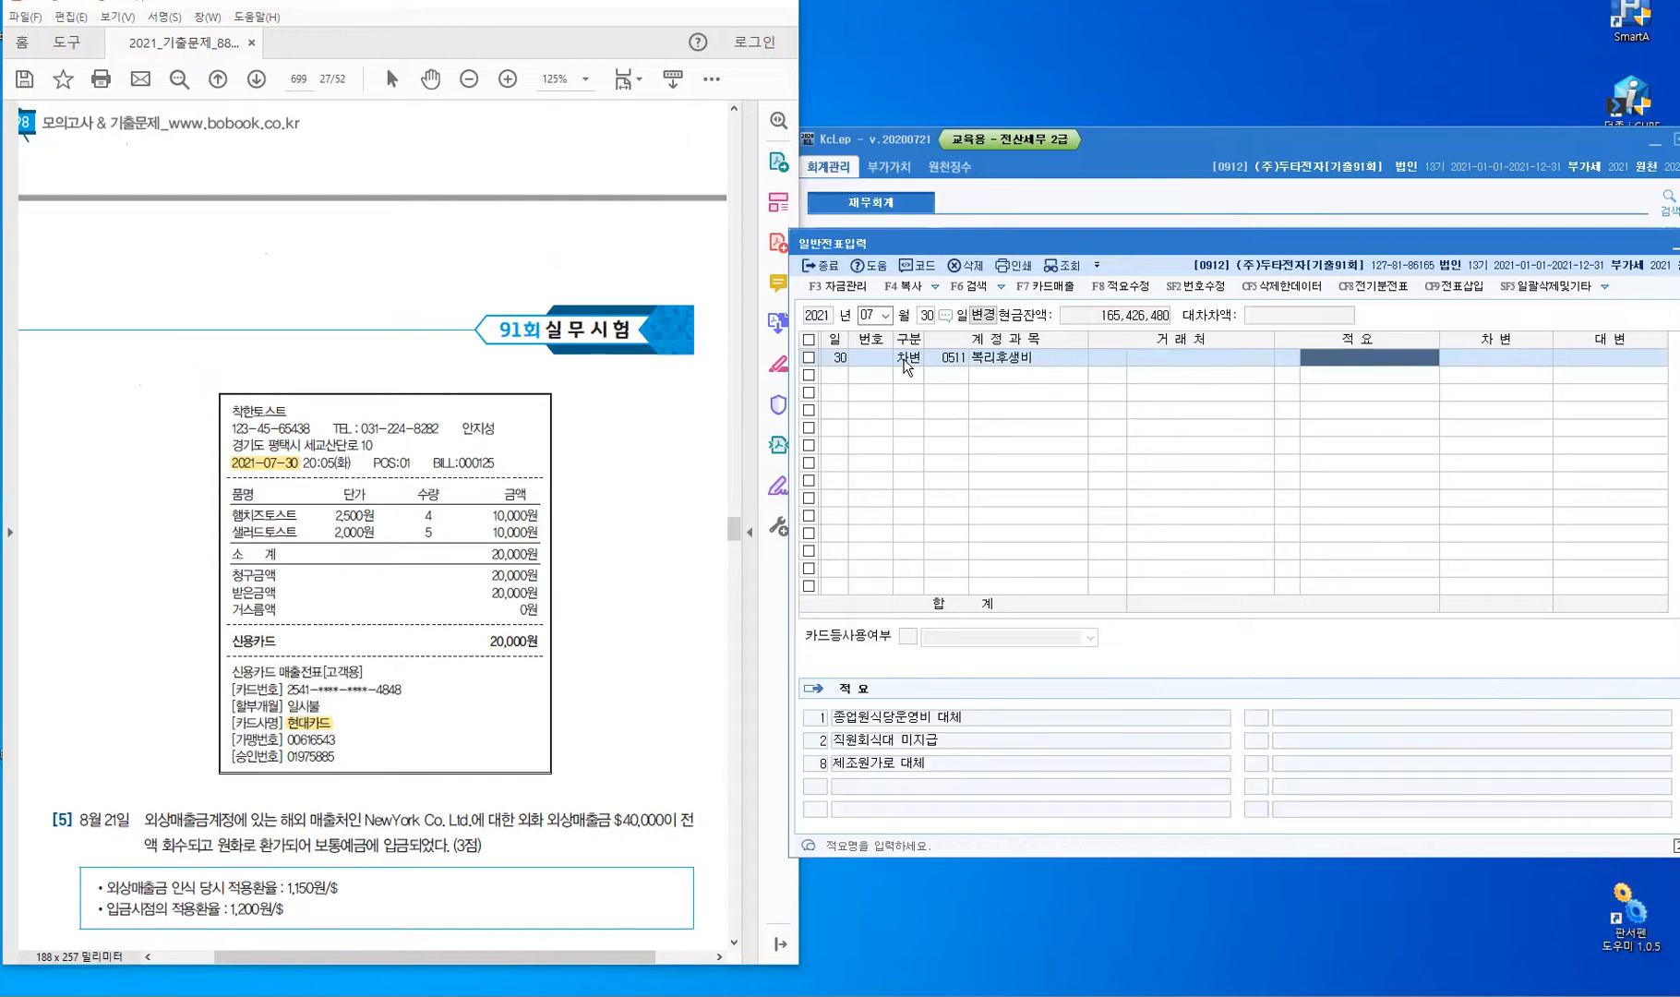
key(Return)
text(2)
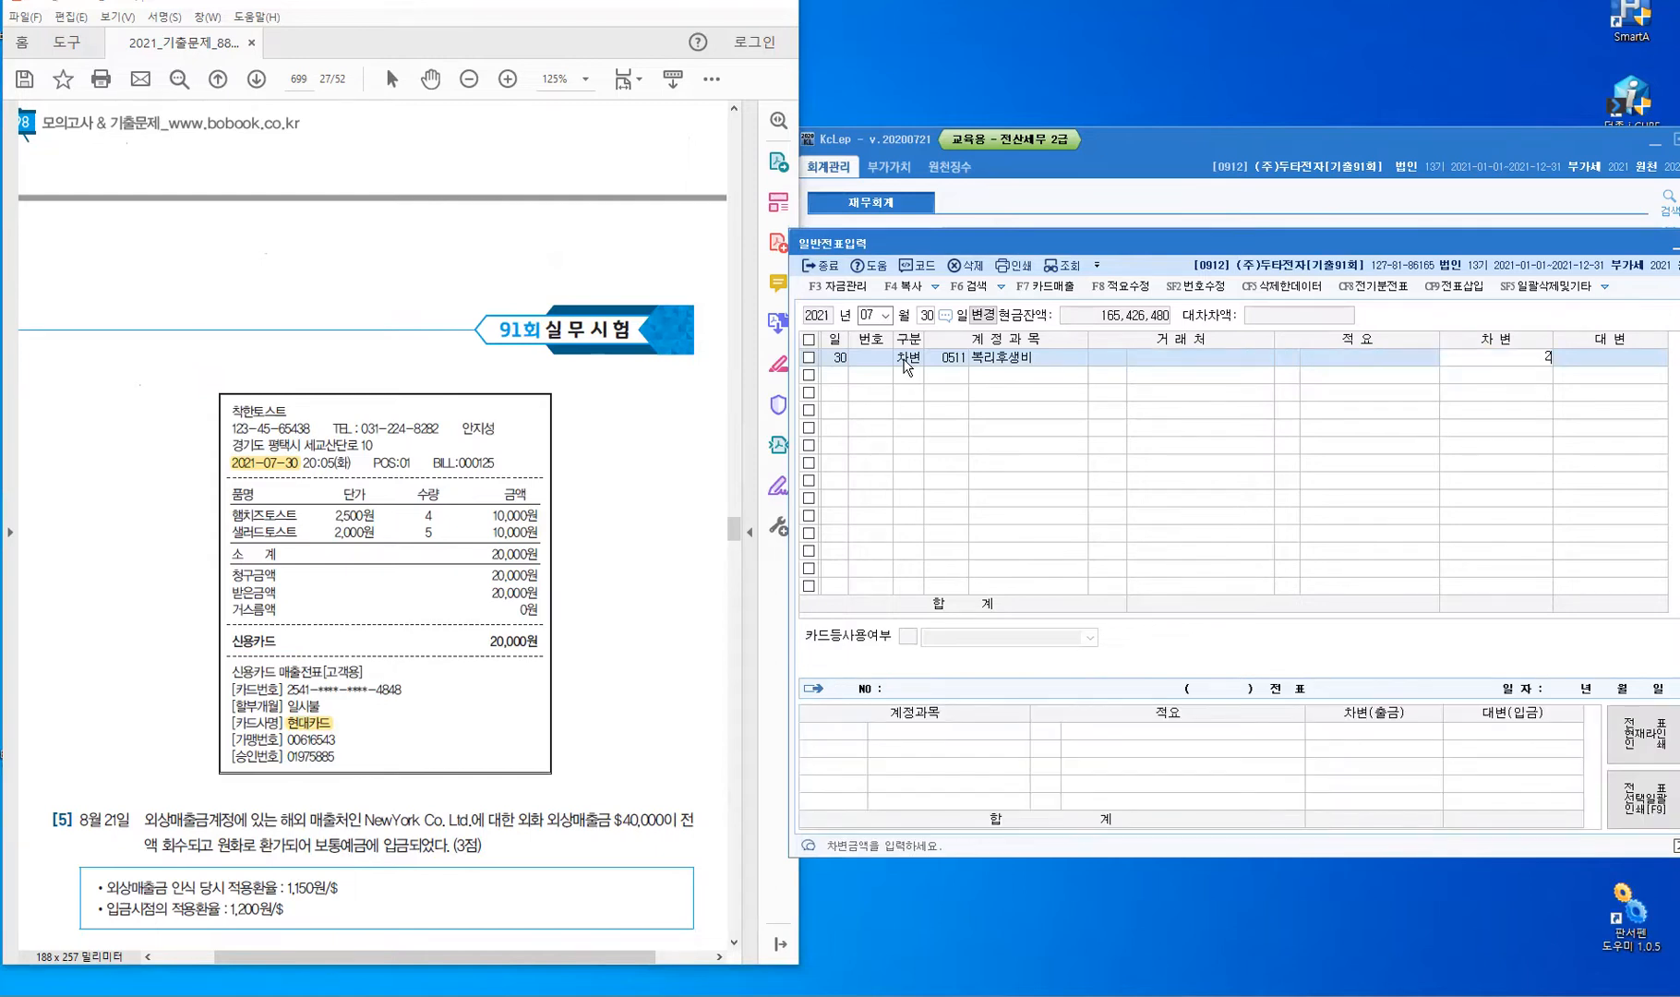
text(0,000)
key(Return)
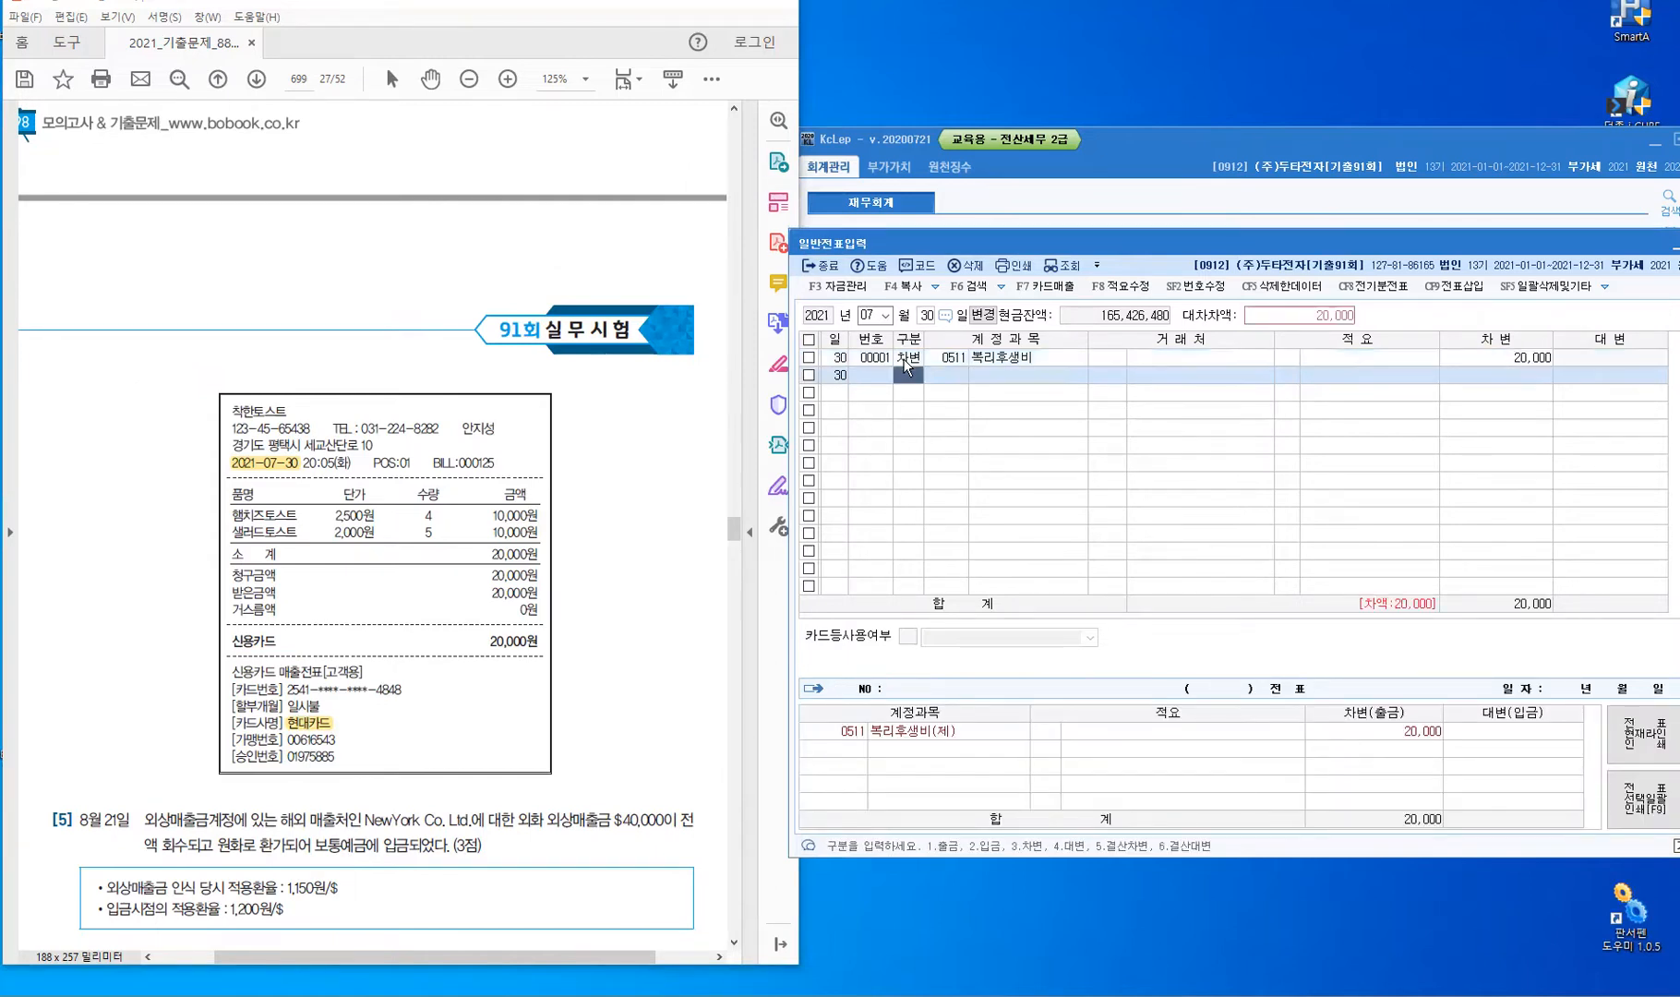
Add the matching credit line of 20,000 with account 253 미지급금 and business partner 현대카드.
text(4)
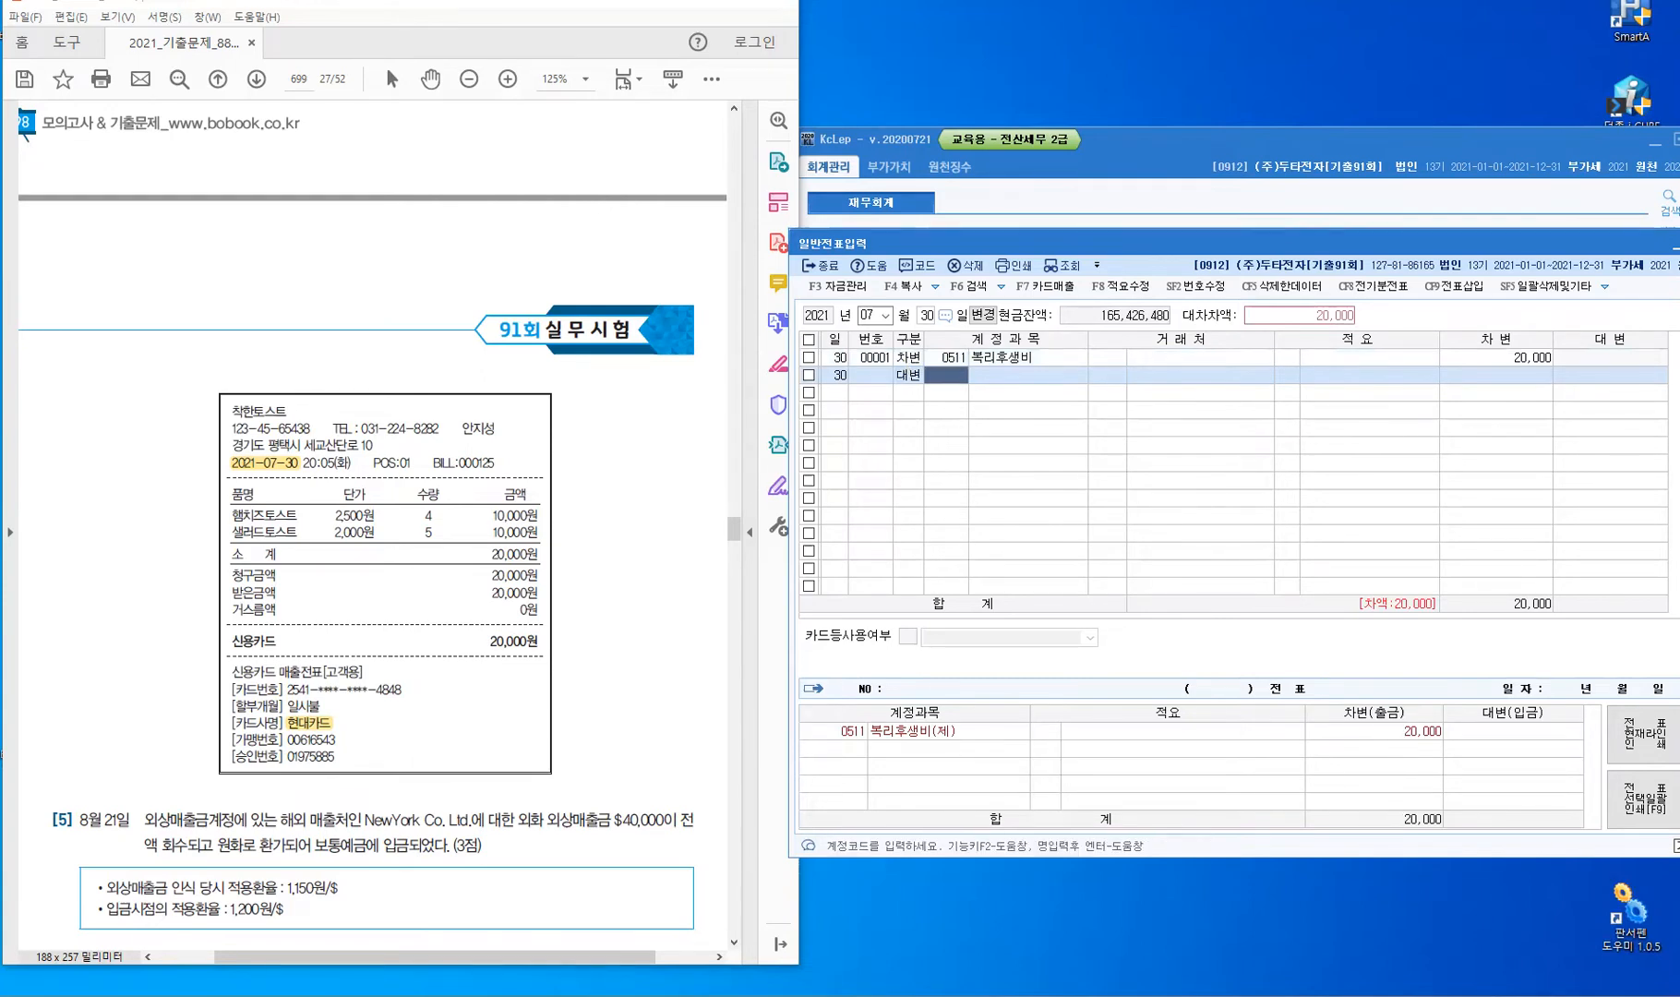
text(253)
key(Return)
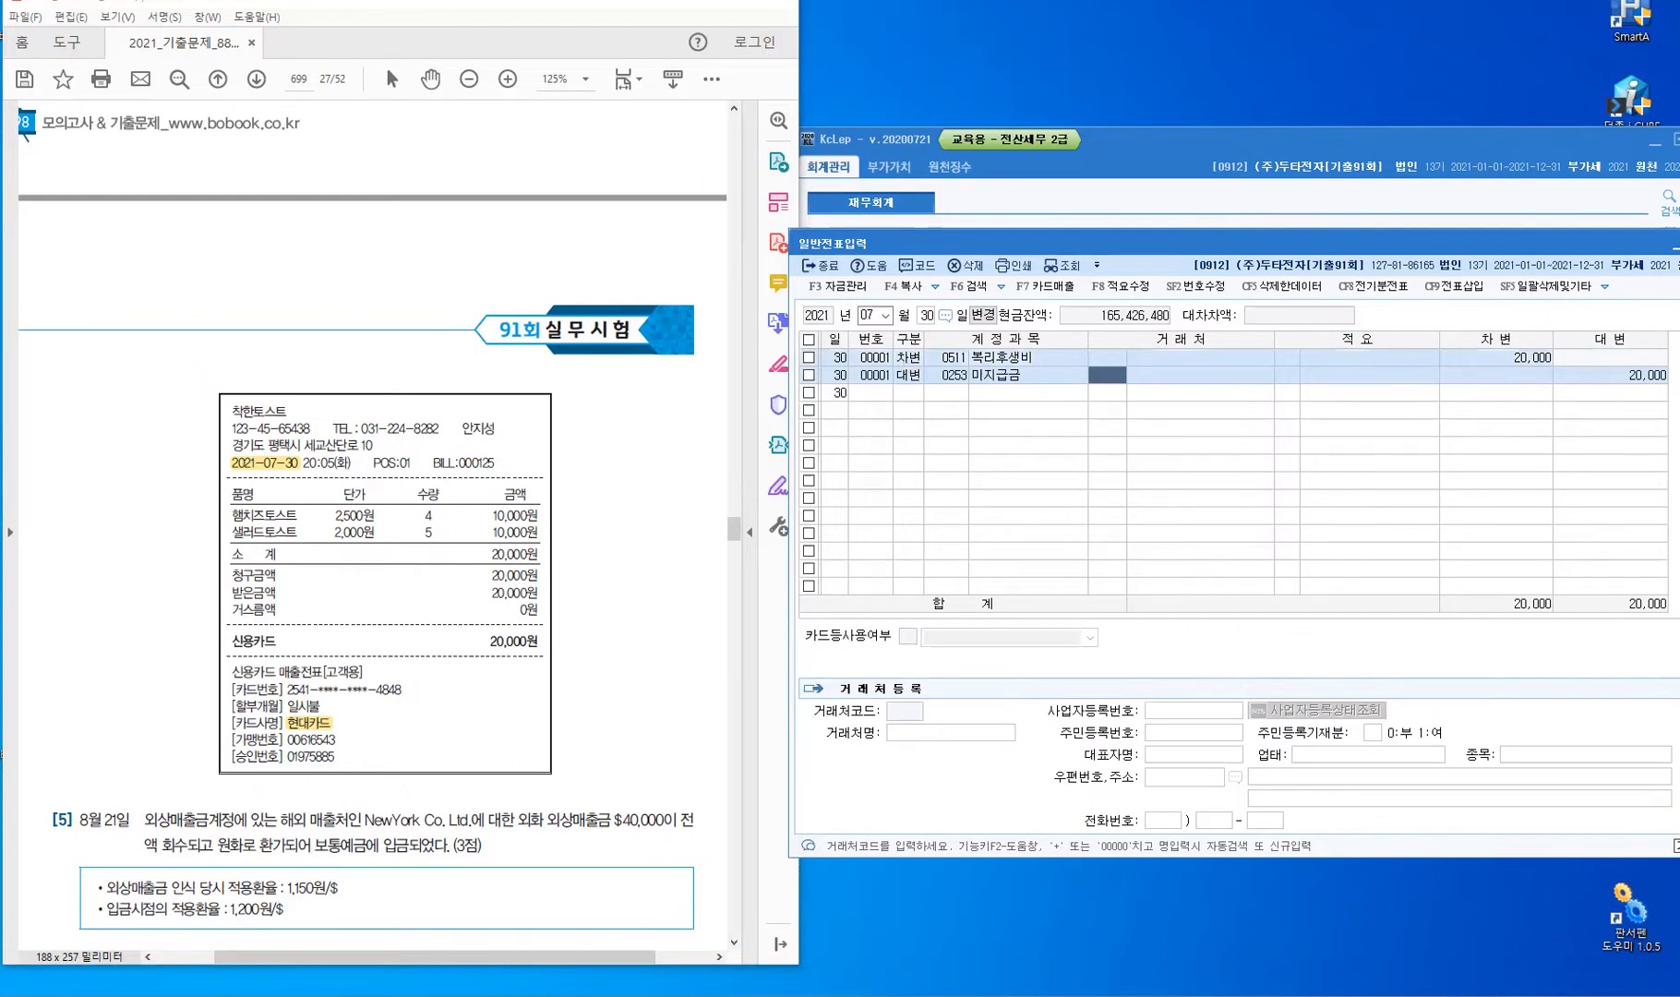
text(현대)
key(Return)
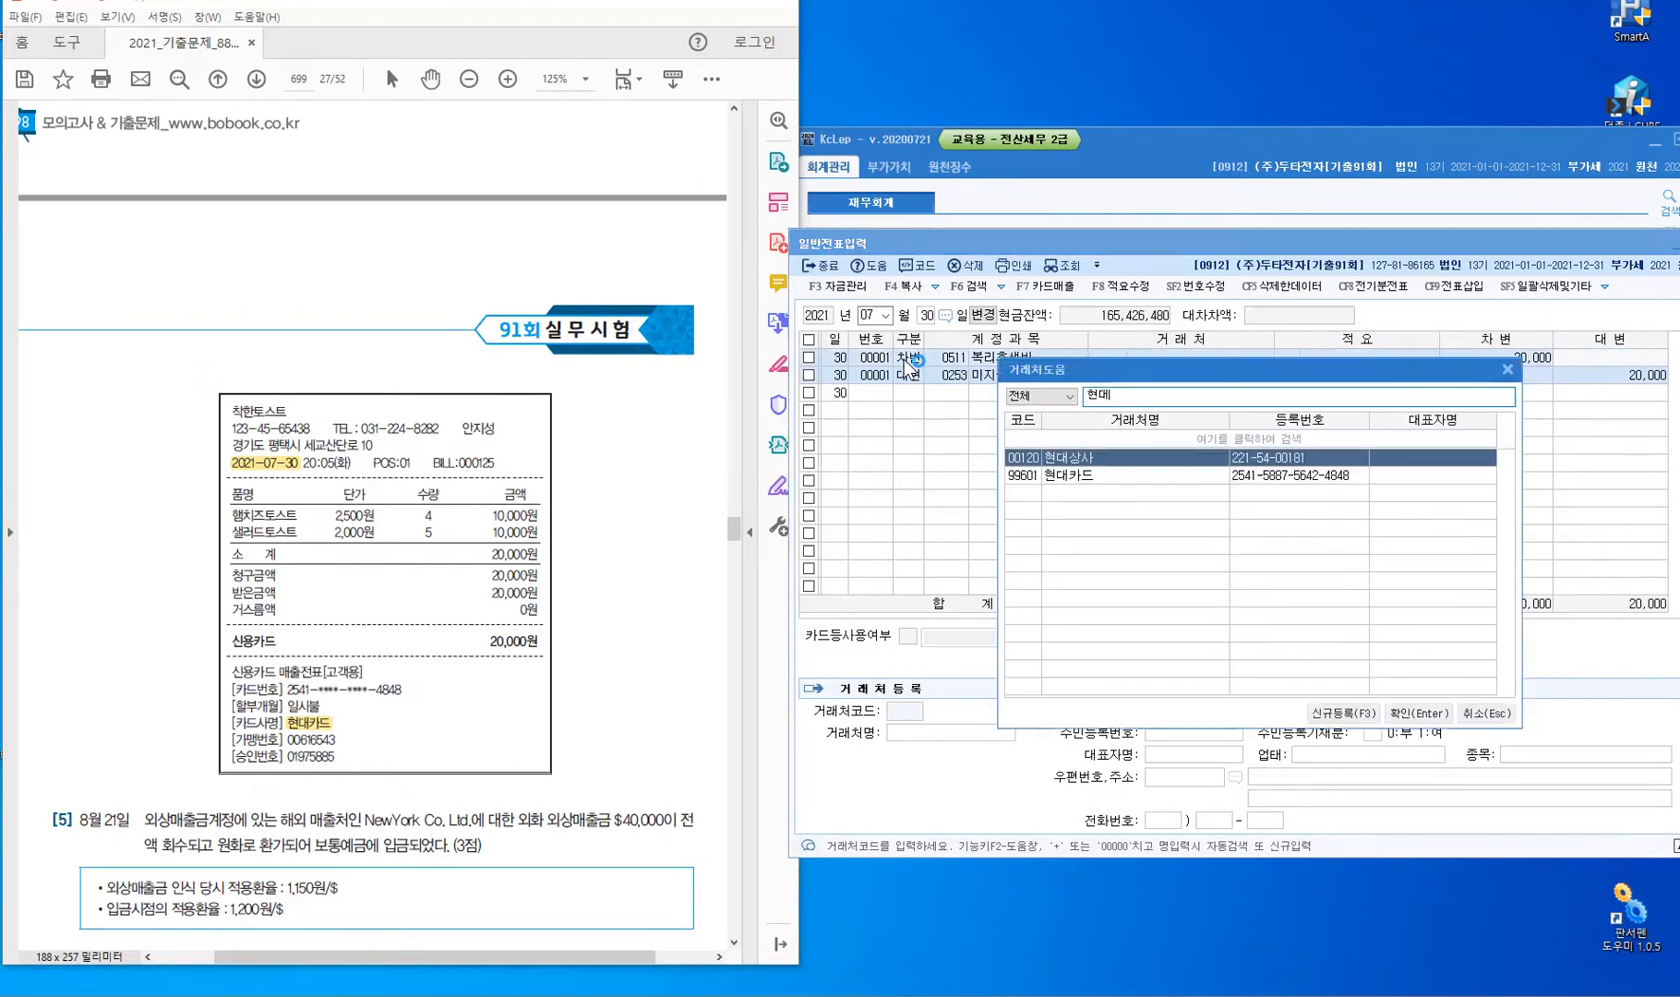
key(Down)
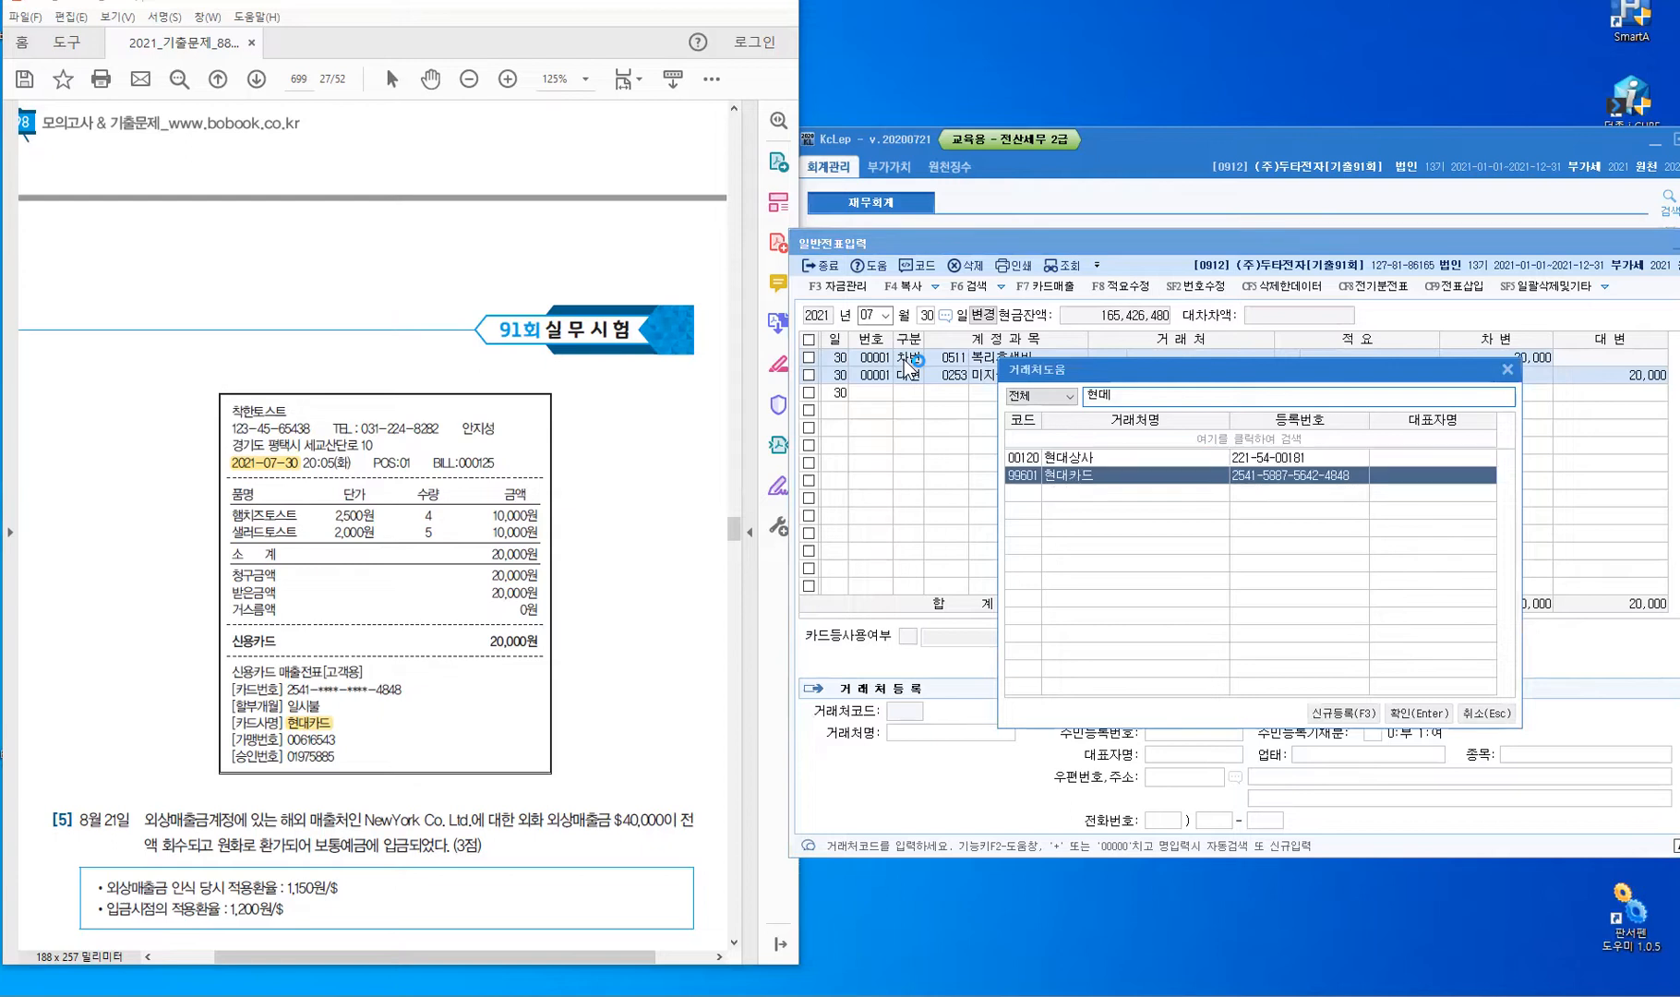
key(Return)
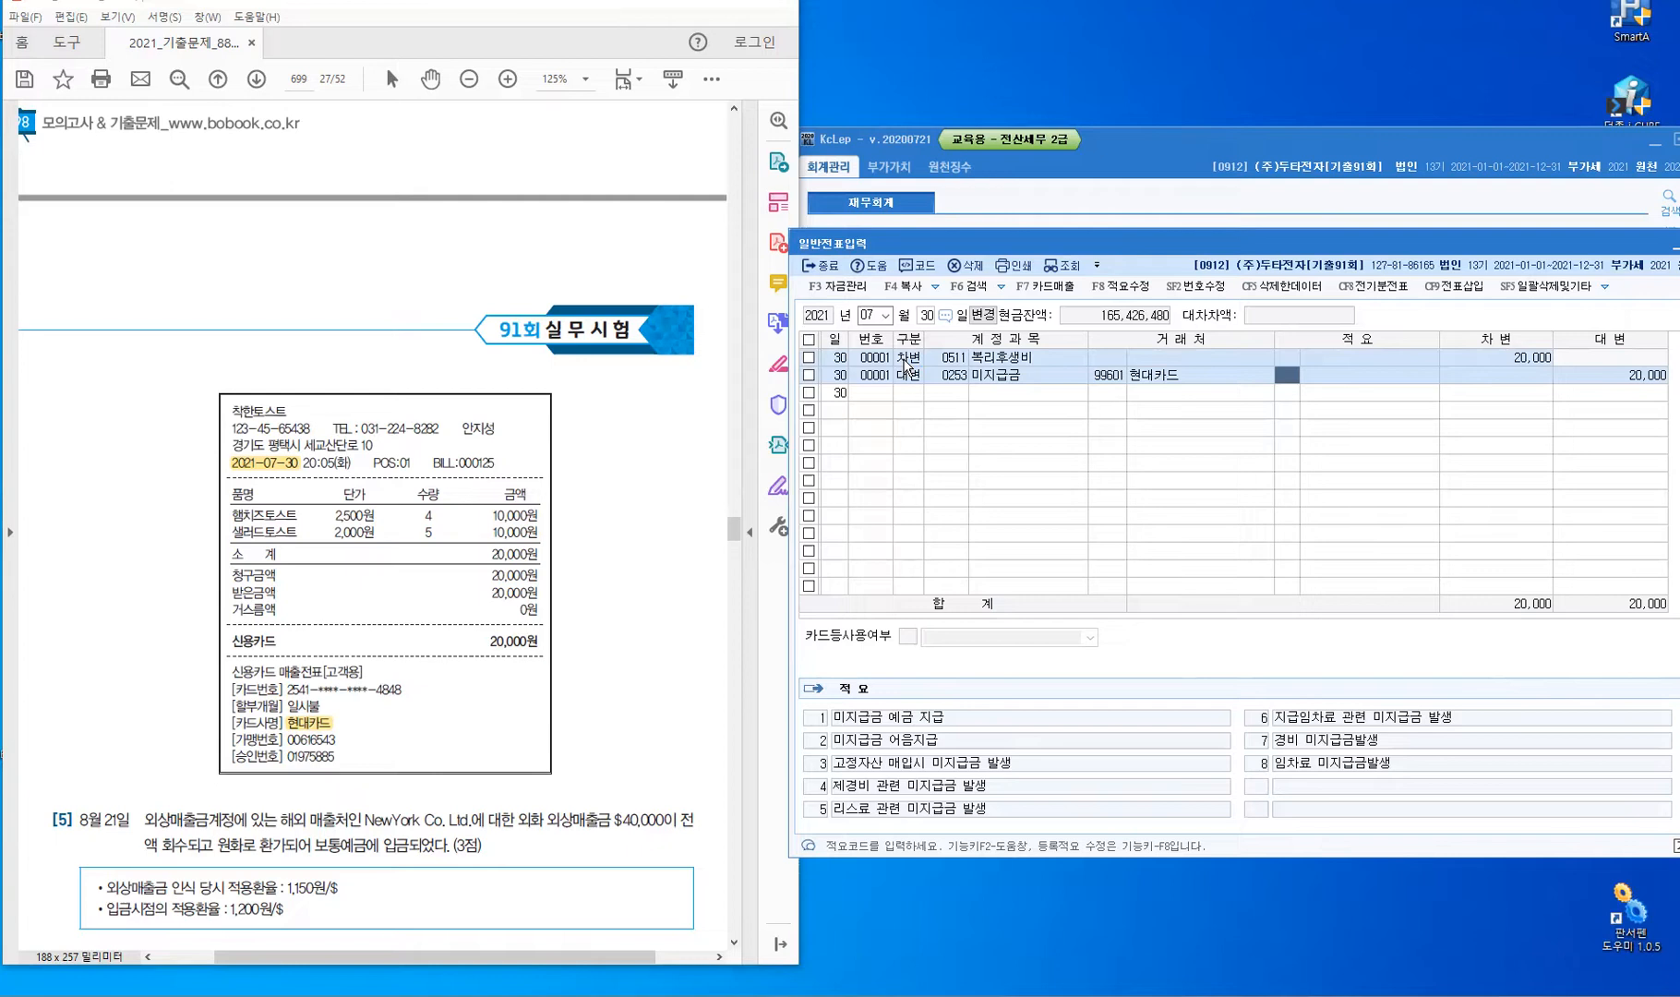
key(Return)
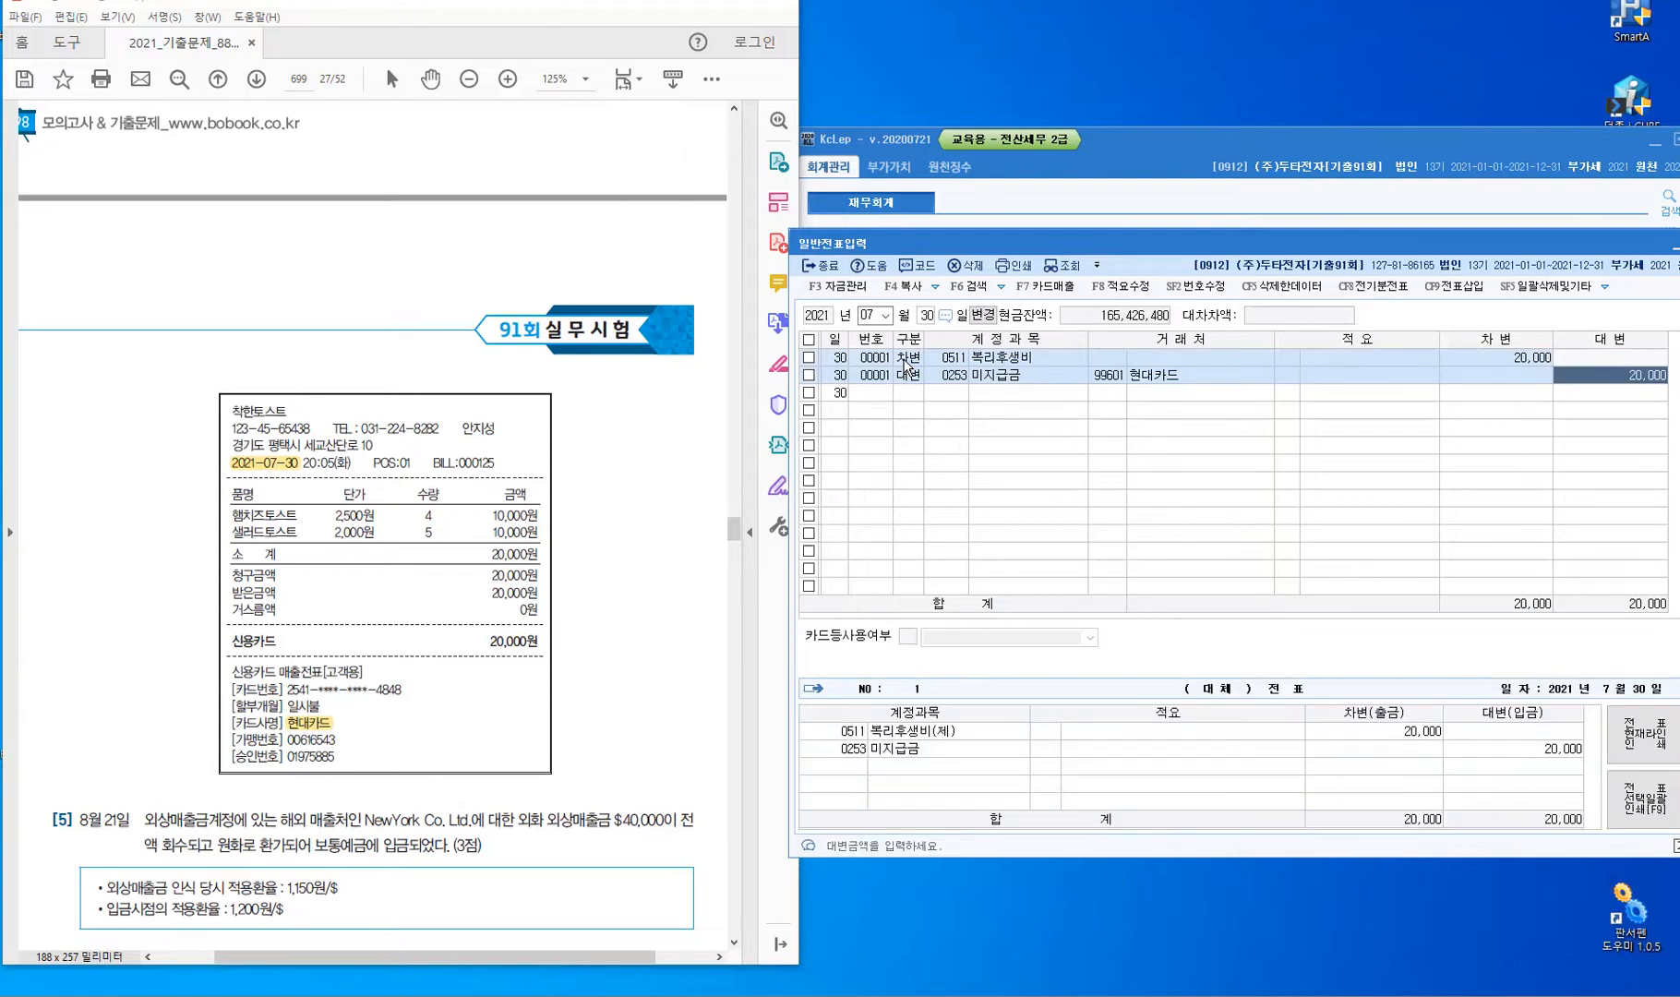
key(Return)
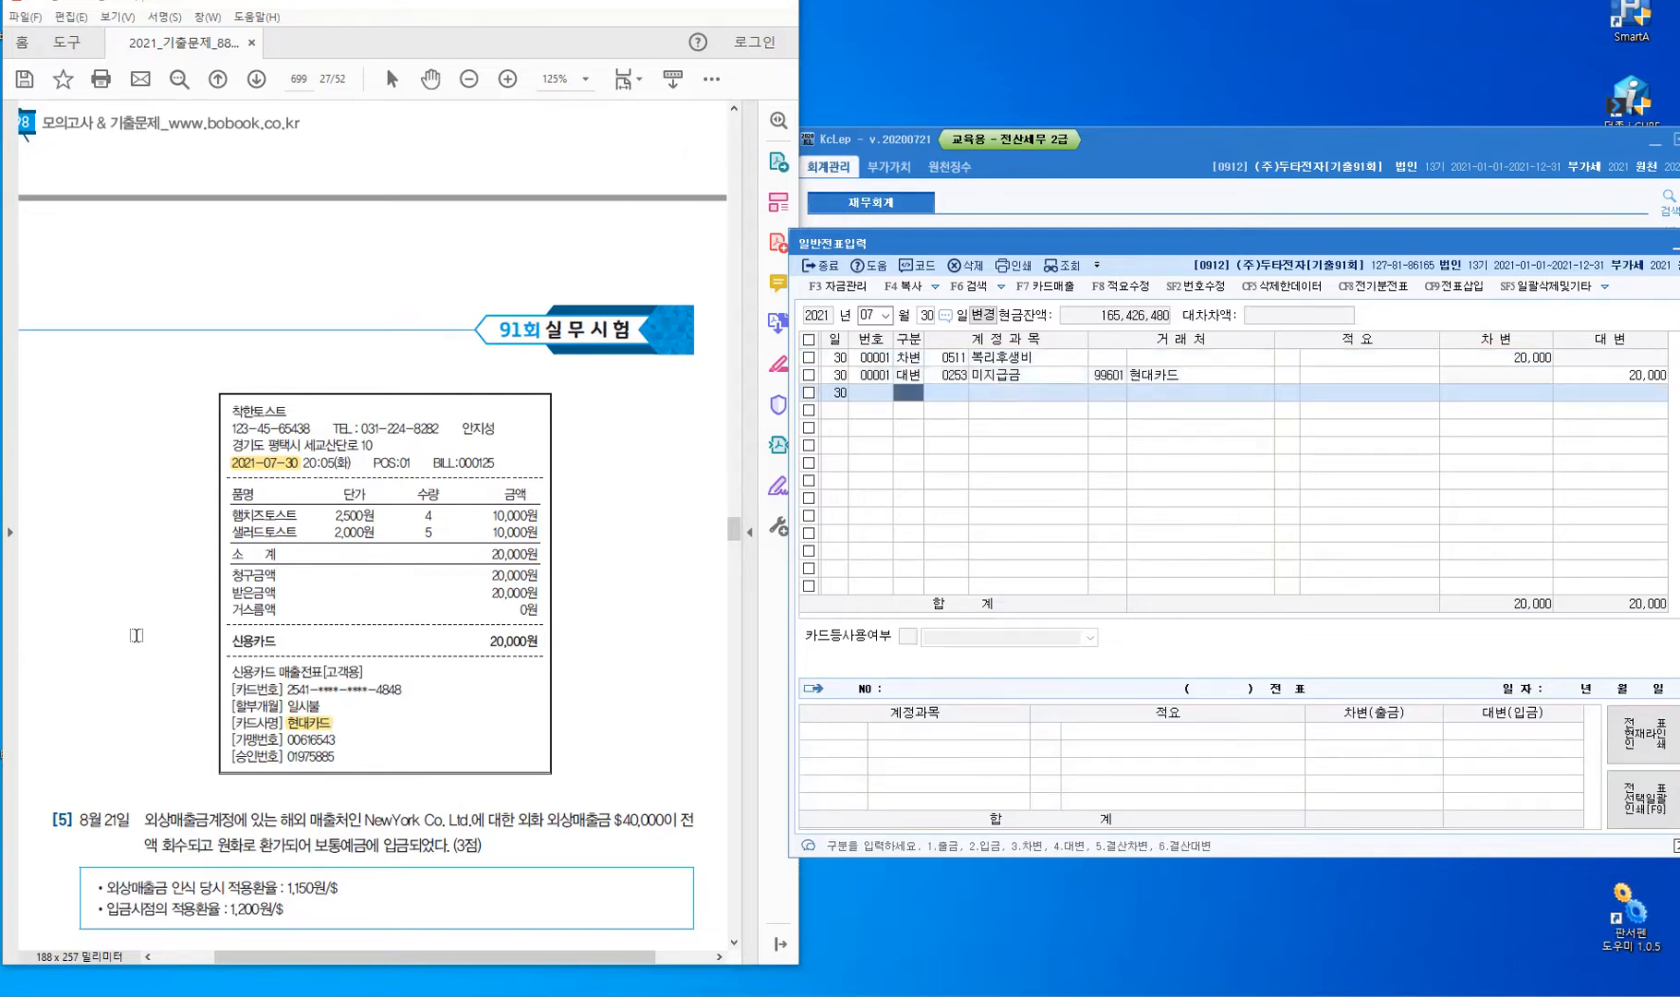
Go to question 5 in the exam and set the voucher date to August 21.
scroll(136, 635, down, 5)
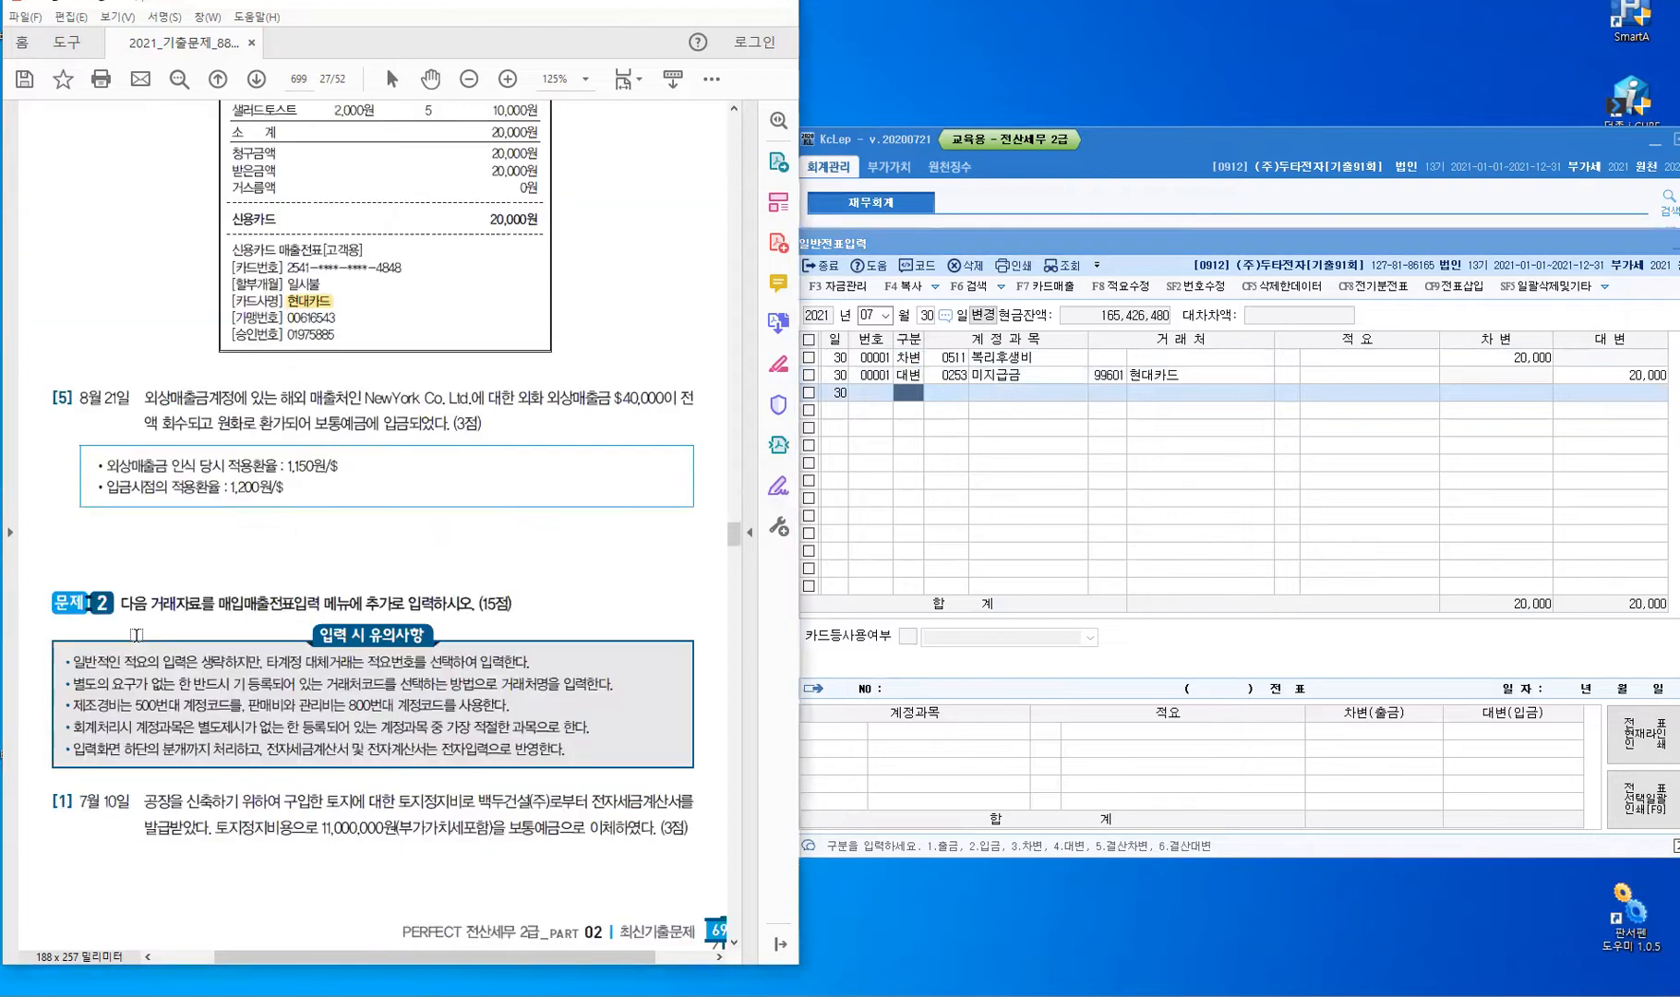
scroll(349, 600, down, 1)
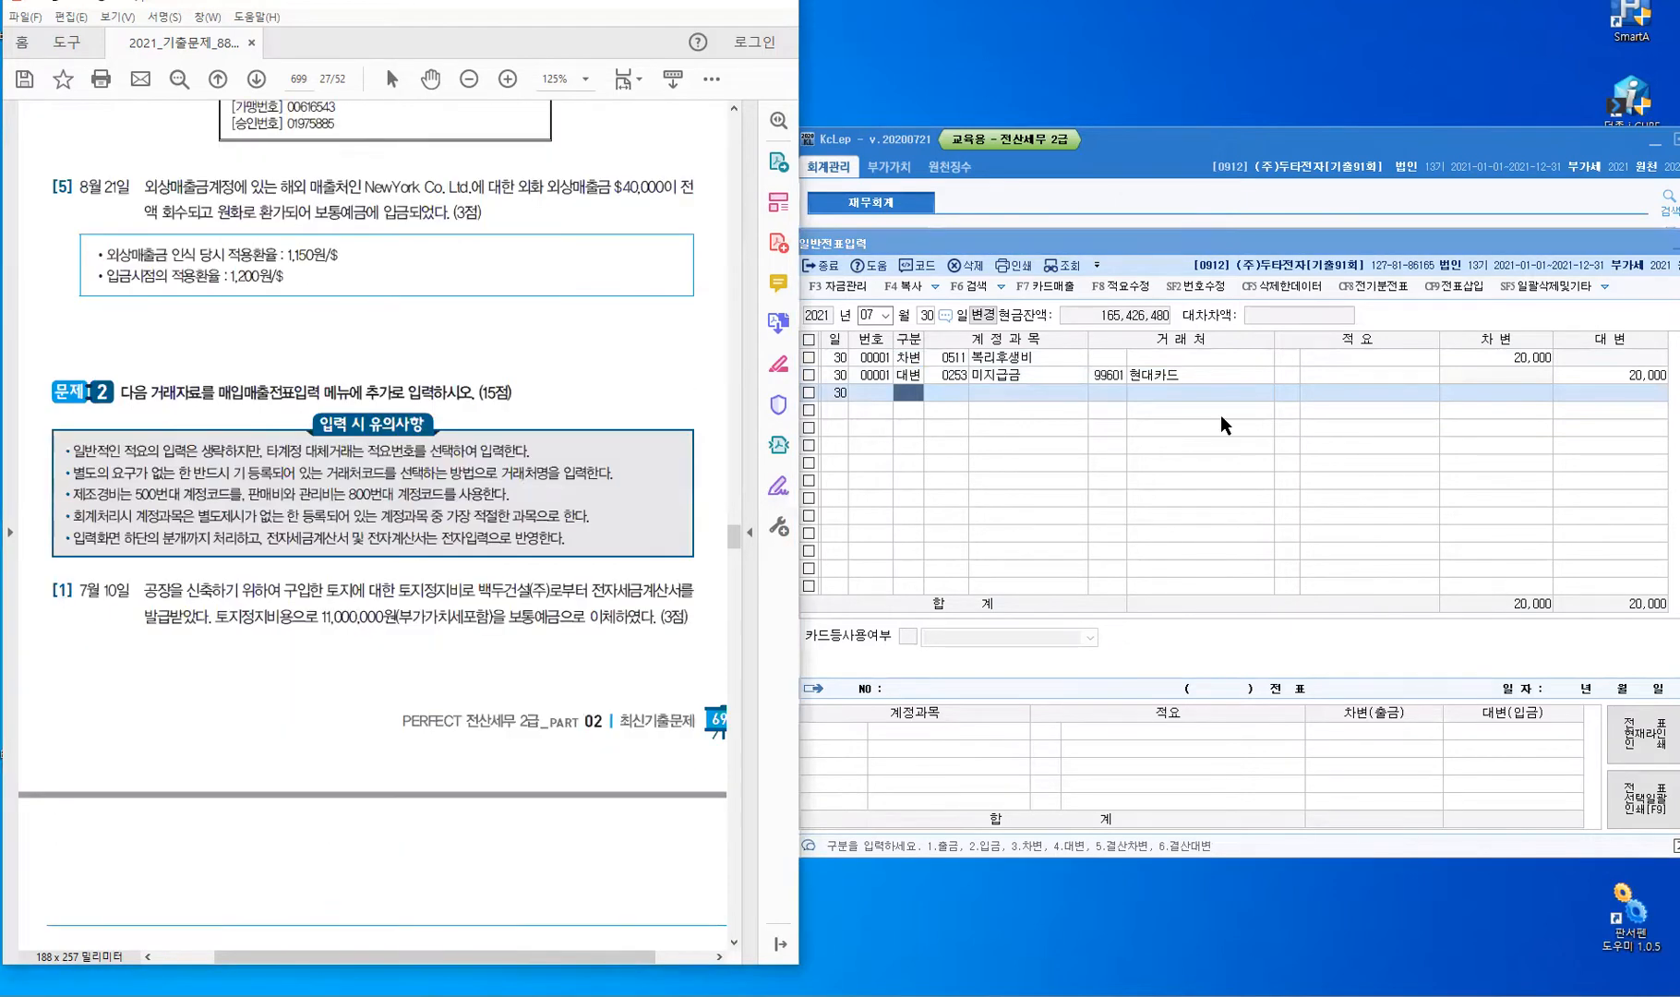
click(973, 399)
key(Escape)
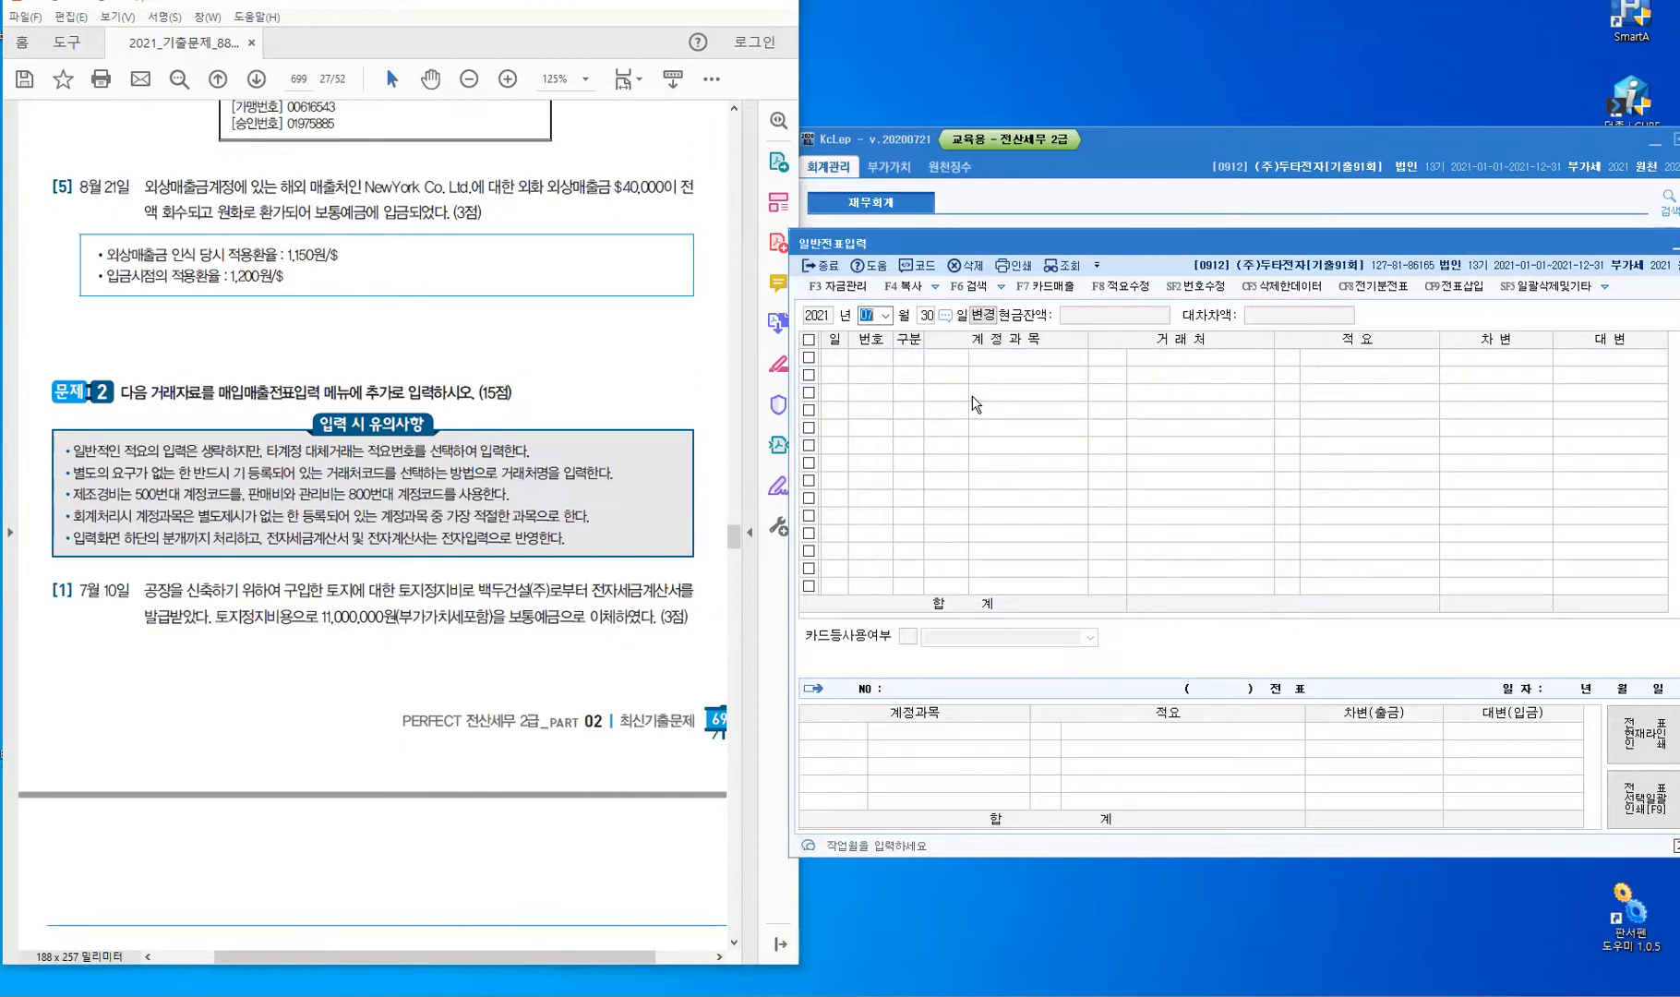
text(8)
key(Return)
text(21)
key(Return)
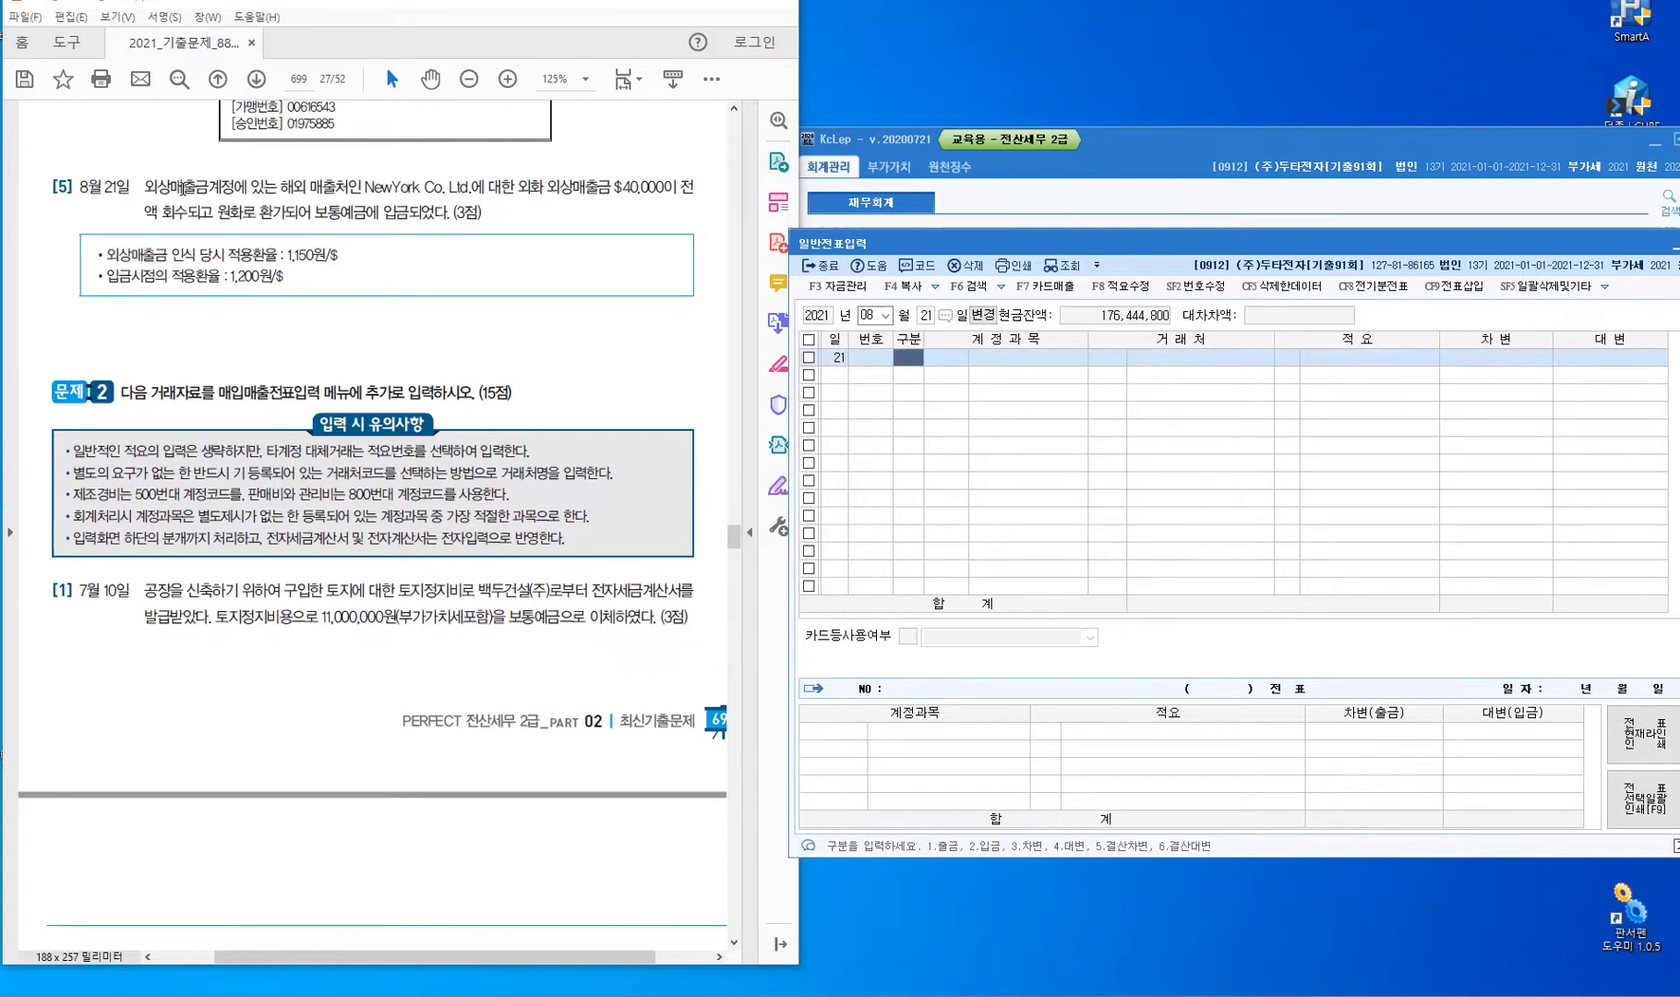
Highlight 외상매출금 and 보통예금 in the text of question 5.
drag(209, 188, 144, 188)
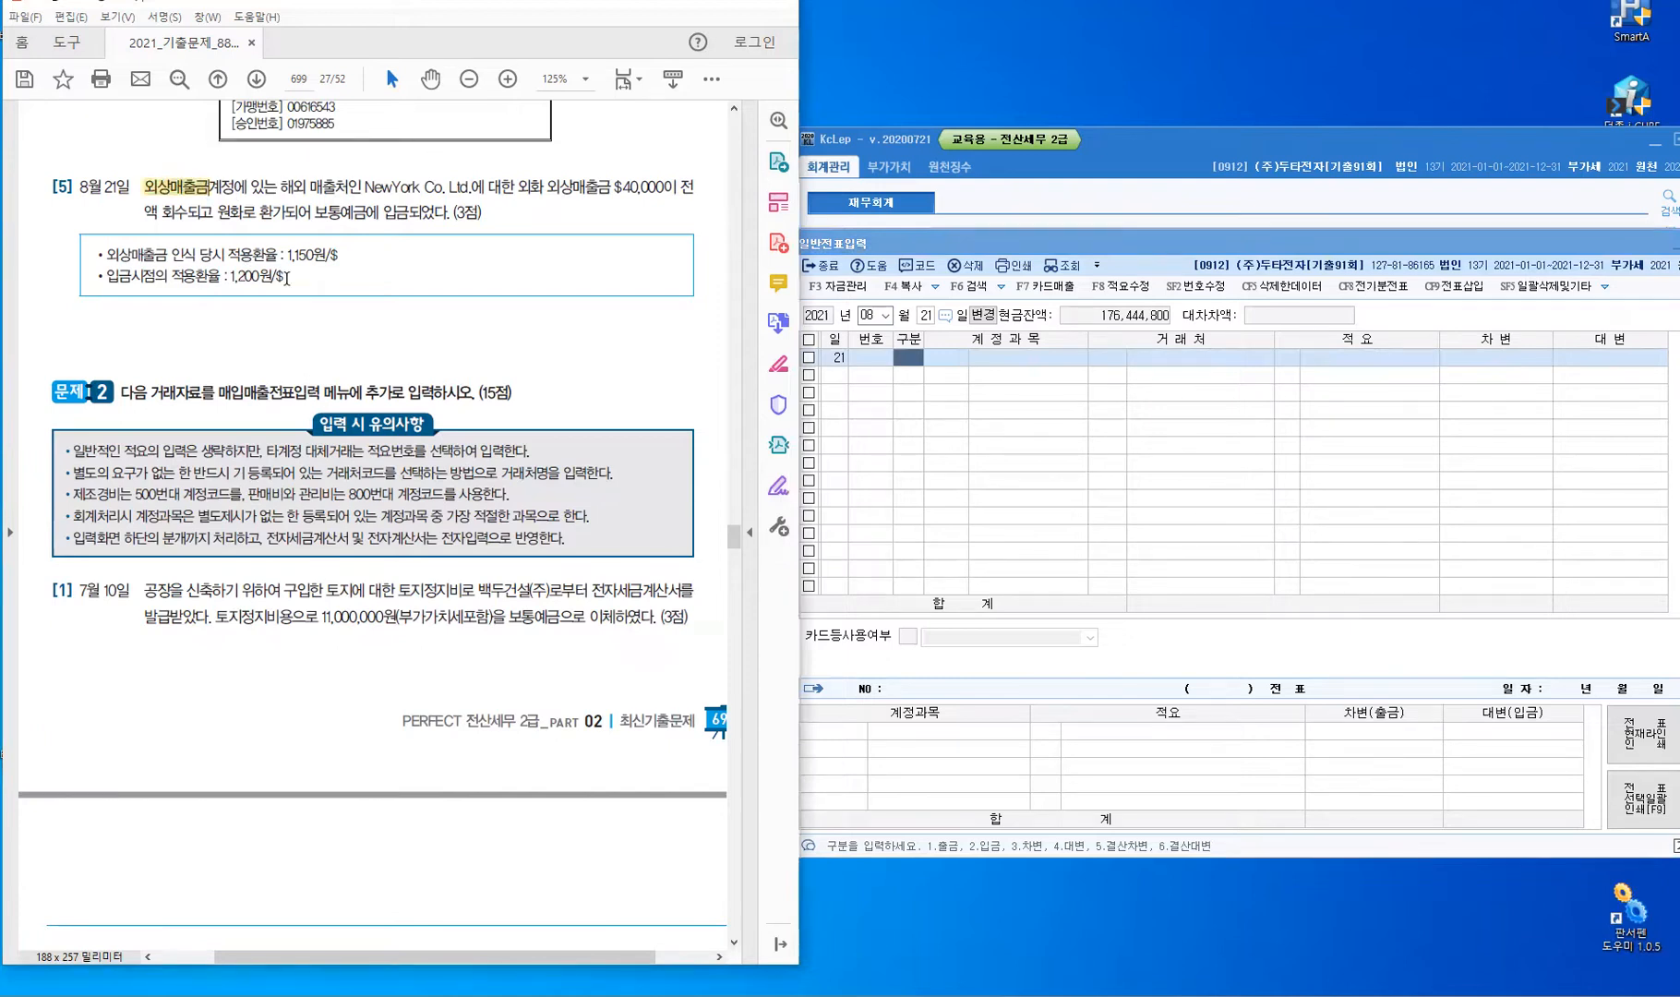
click(712, 82)
click(364, 216)
drag(368, 213, 313, 213)
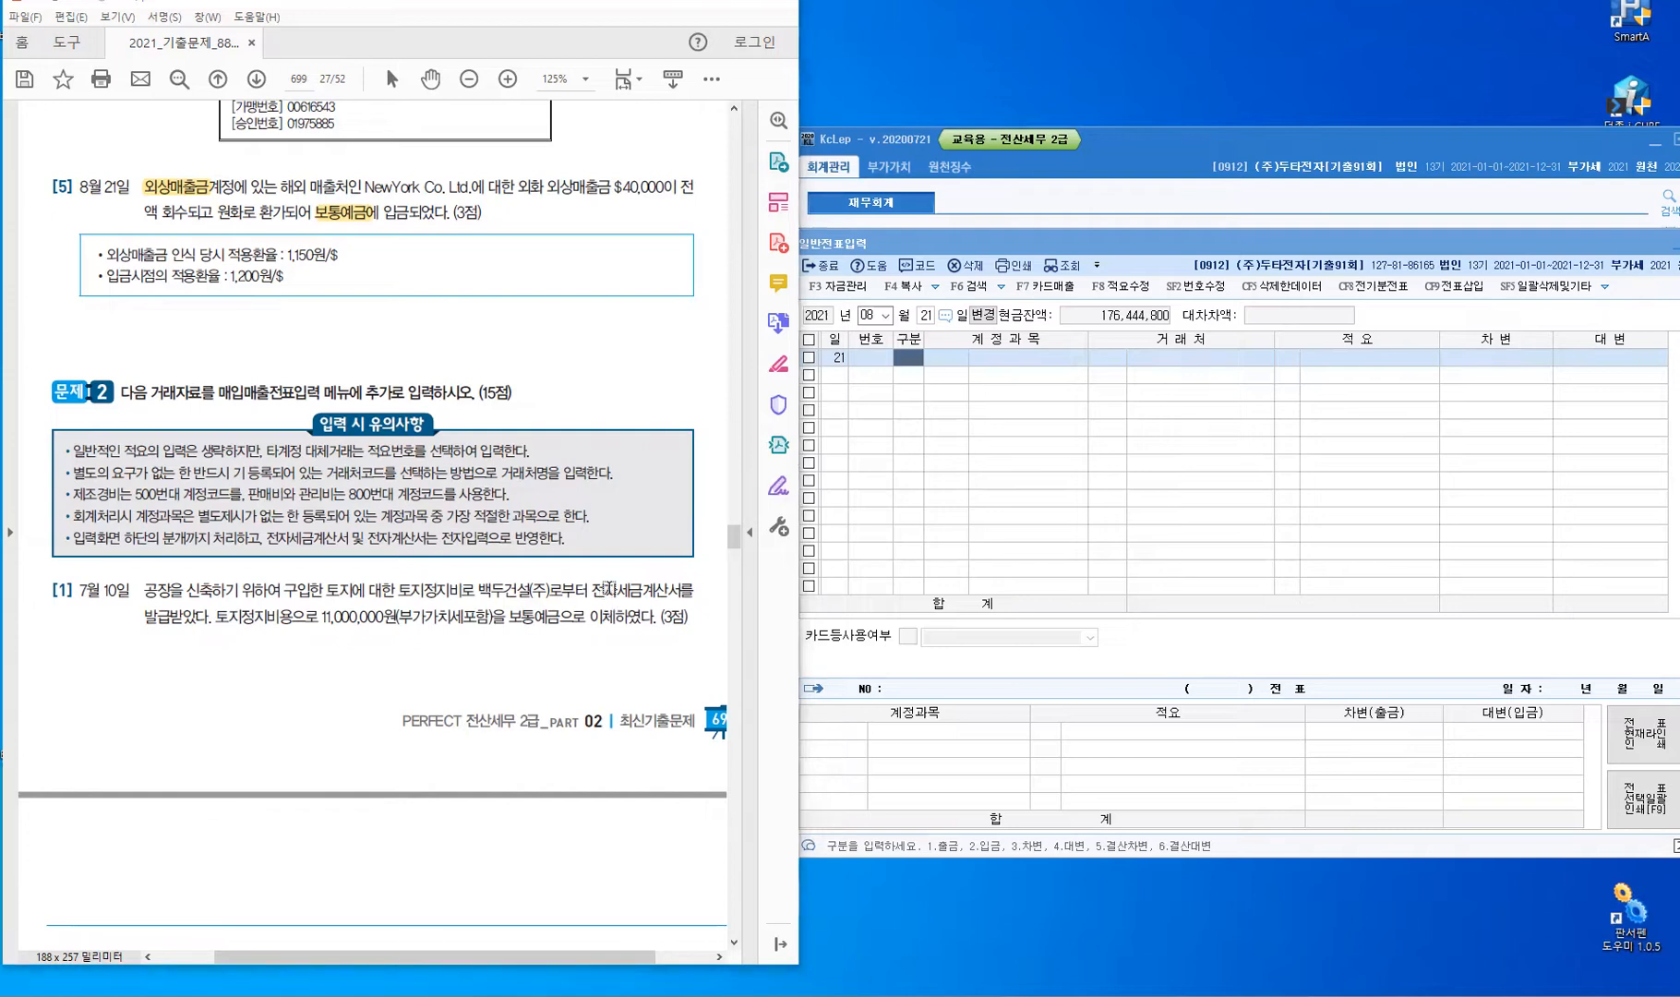
Switch to the calculator and multiply 40,000 by the recognition-date exchange rate of 1,150.
key(XF86Calculator)
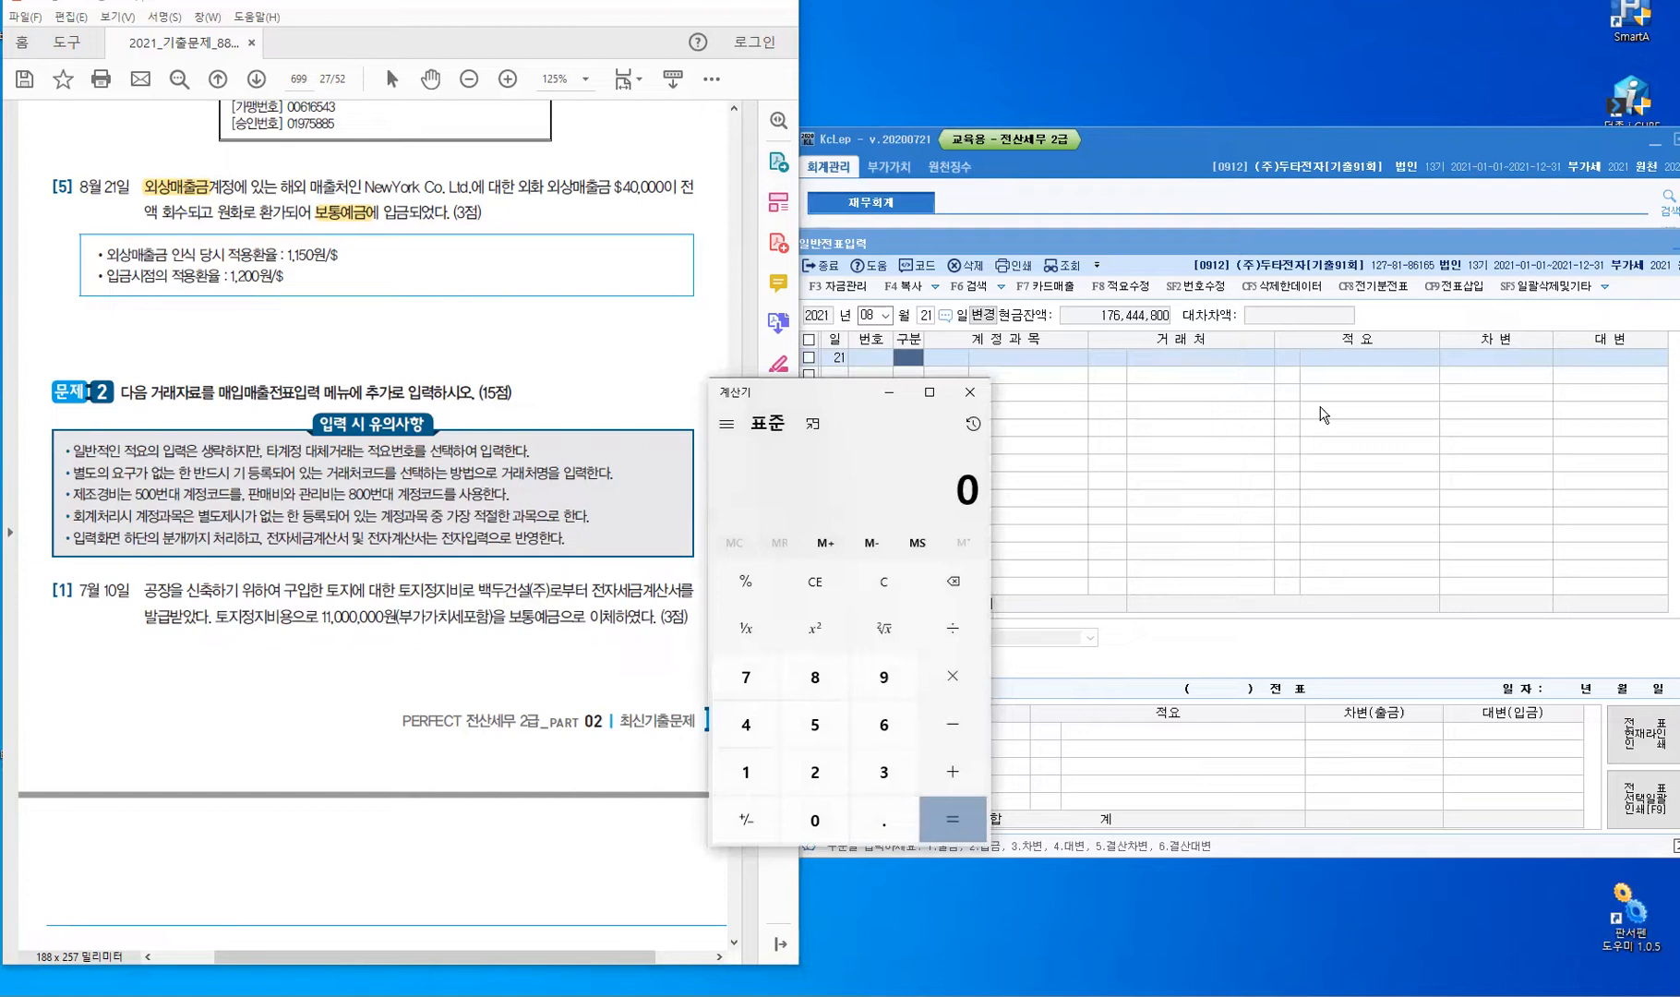
text(40,000)
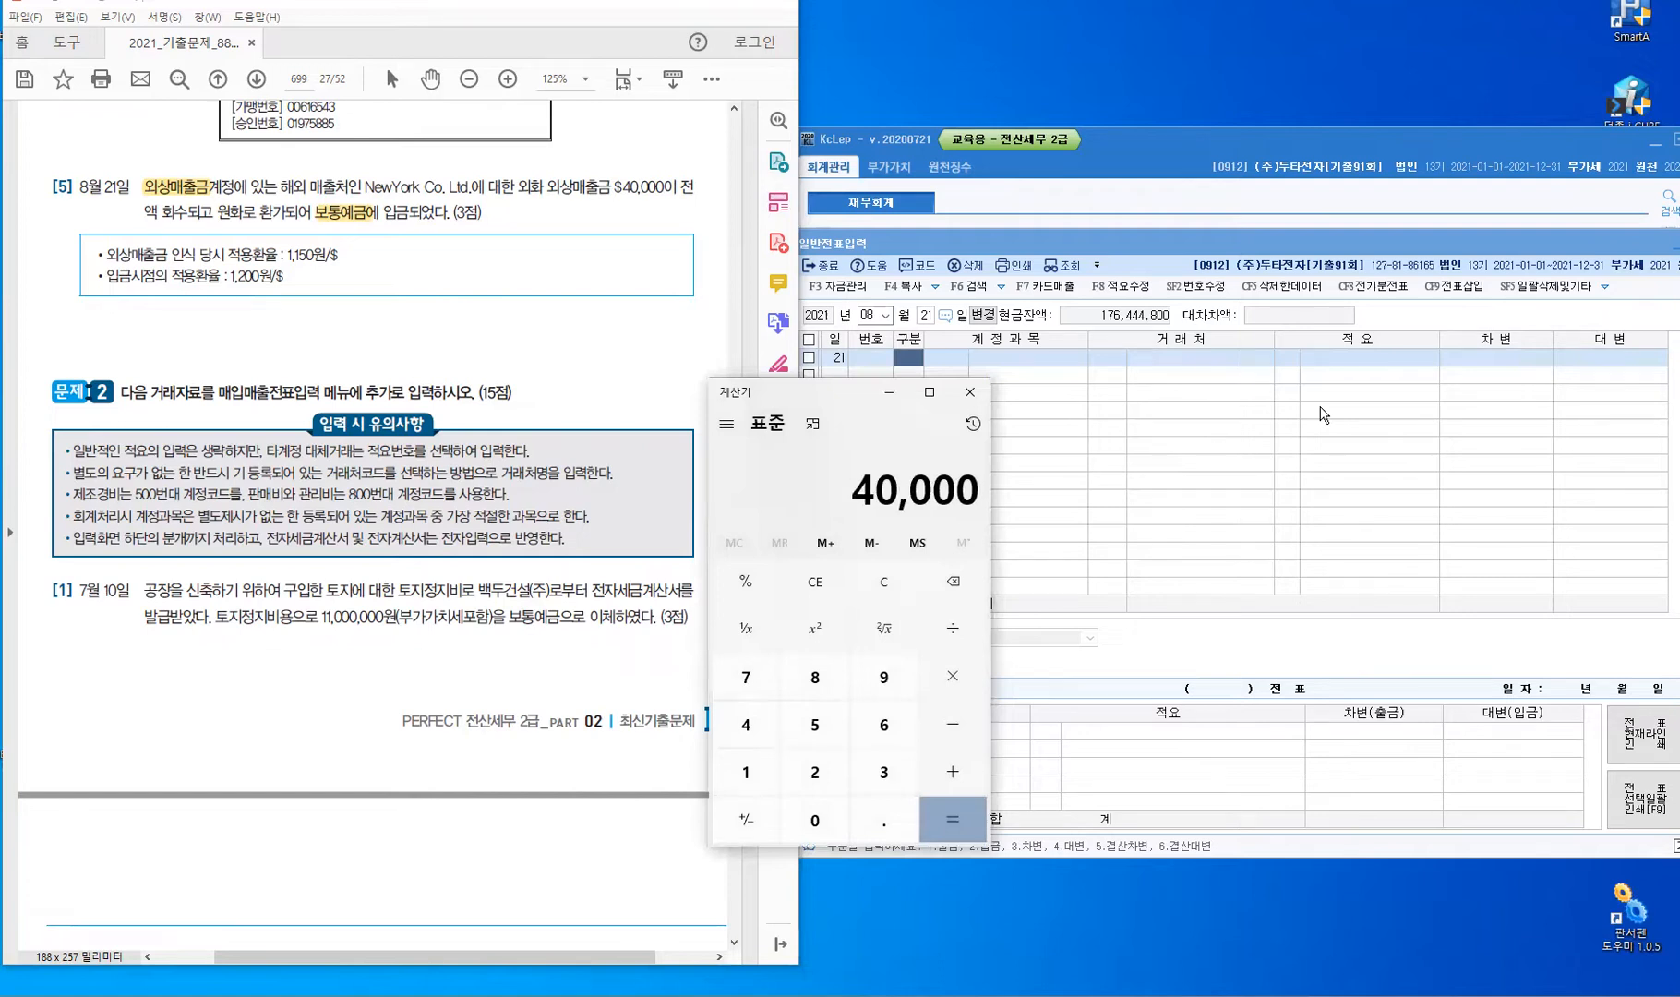
key(asterisk)
text(1)
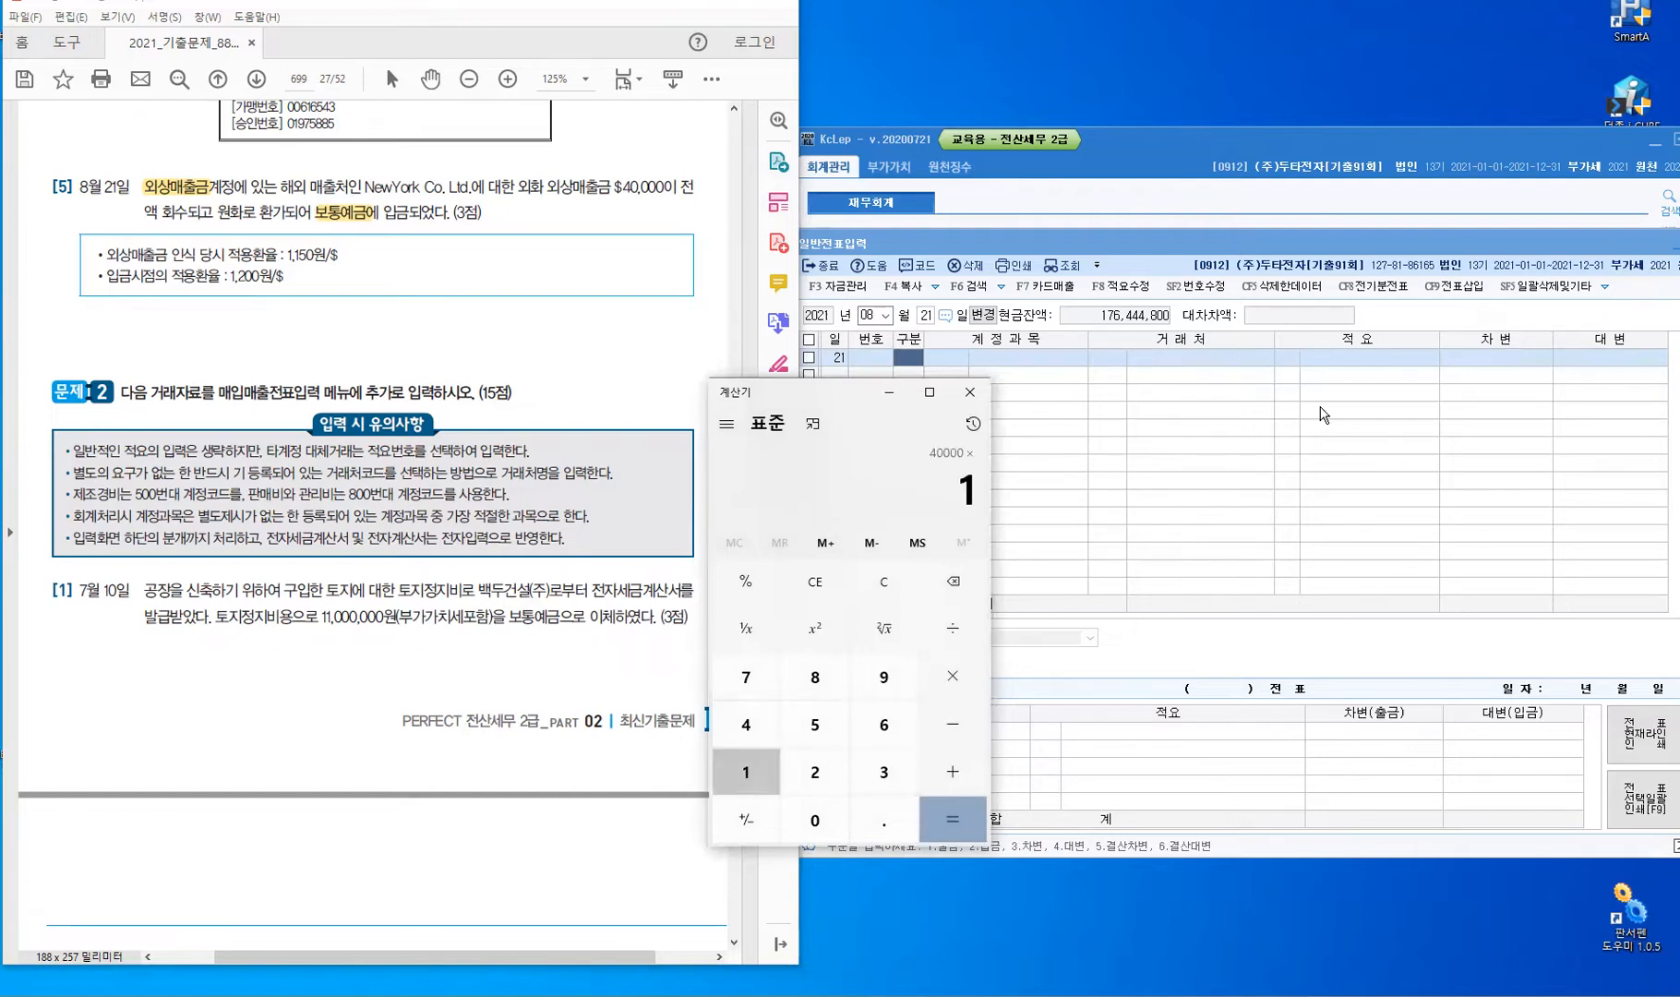
text(,150)
key(Return)
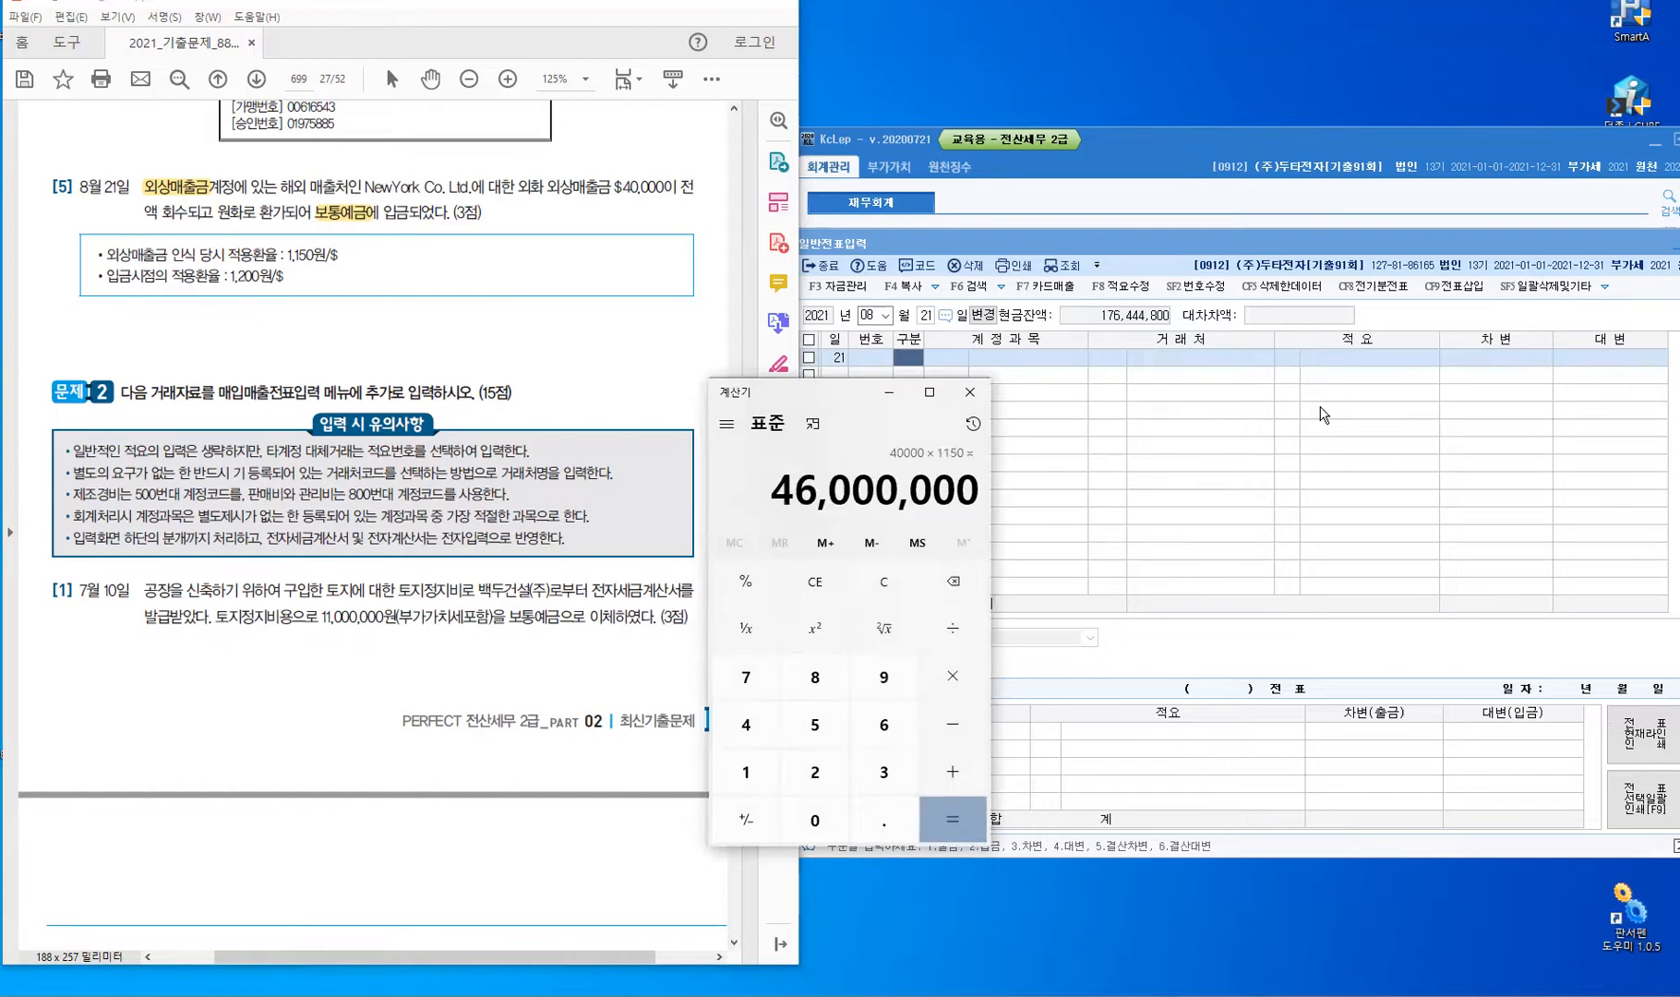
Handwrite 46,000,000 beside the 1,150원/$ exchange rate in question 5.
key(ctrl+2)
mouse_move(357, 246)
mouse_down()
mouse_move(373, 260)
mouse_move(449, 247)
mouse_up()
click(382, 256)
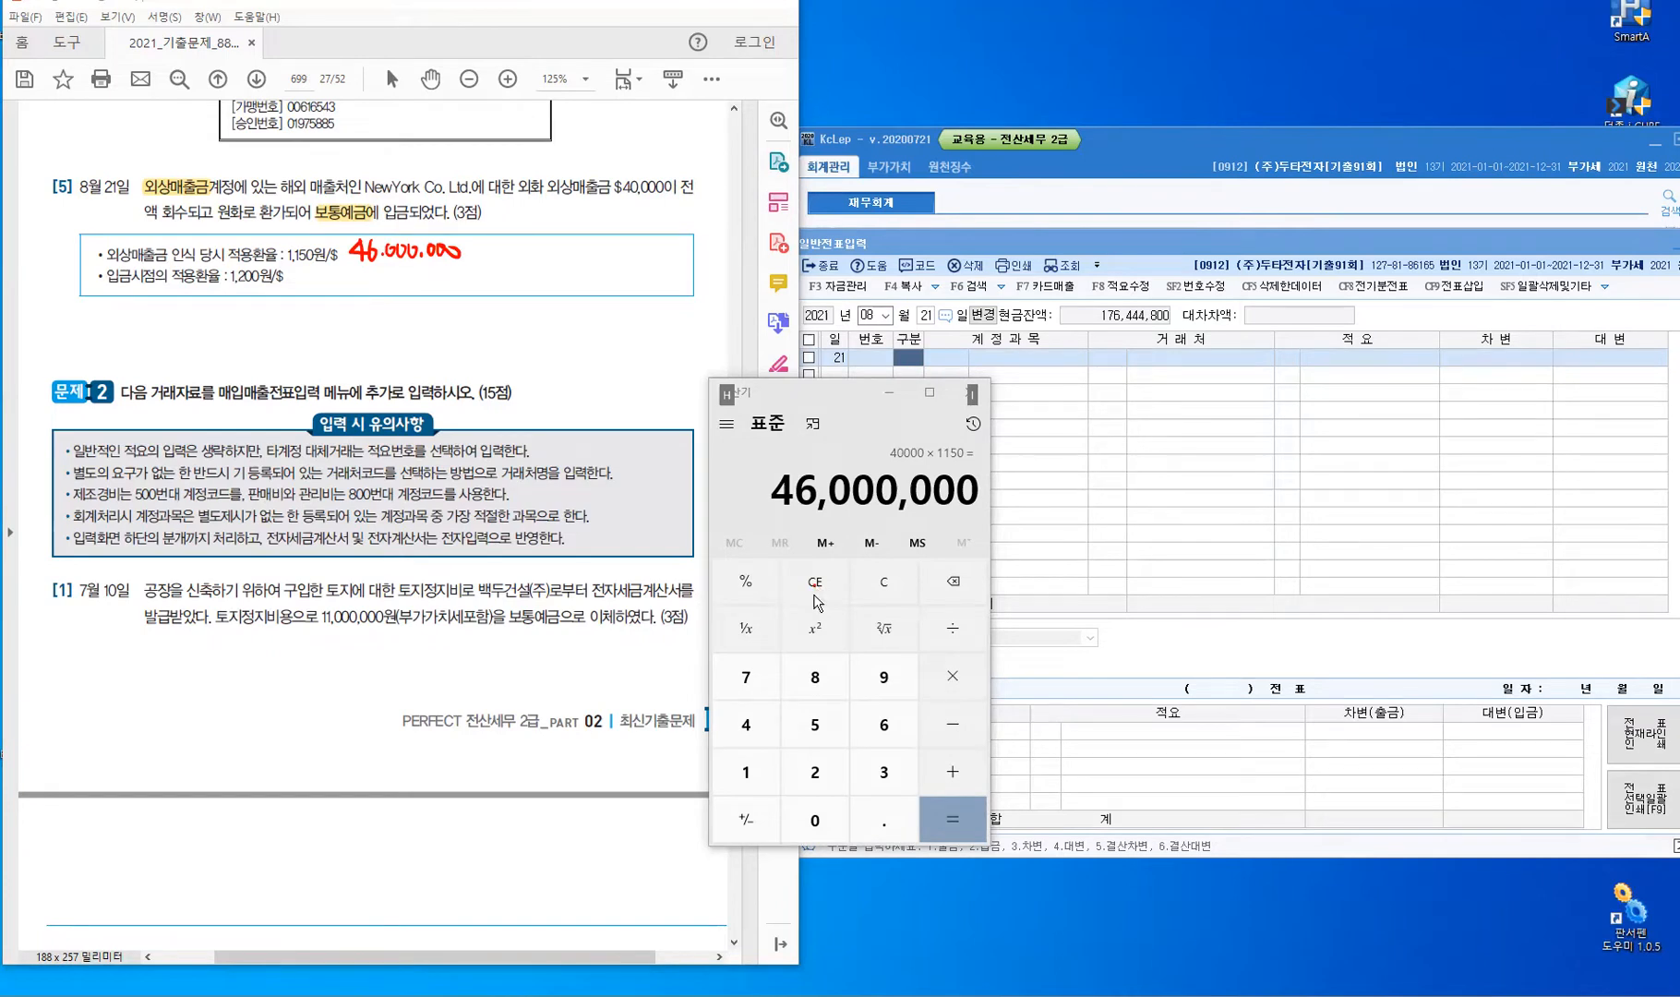
Clear the calculator and multiply 40,000 by the deposit-date exchange rate of 1,200.
click(893, 587)
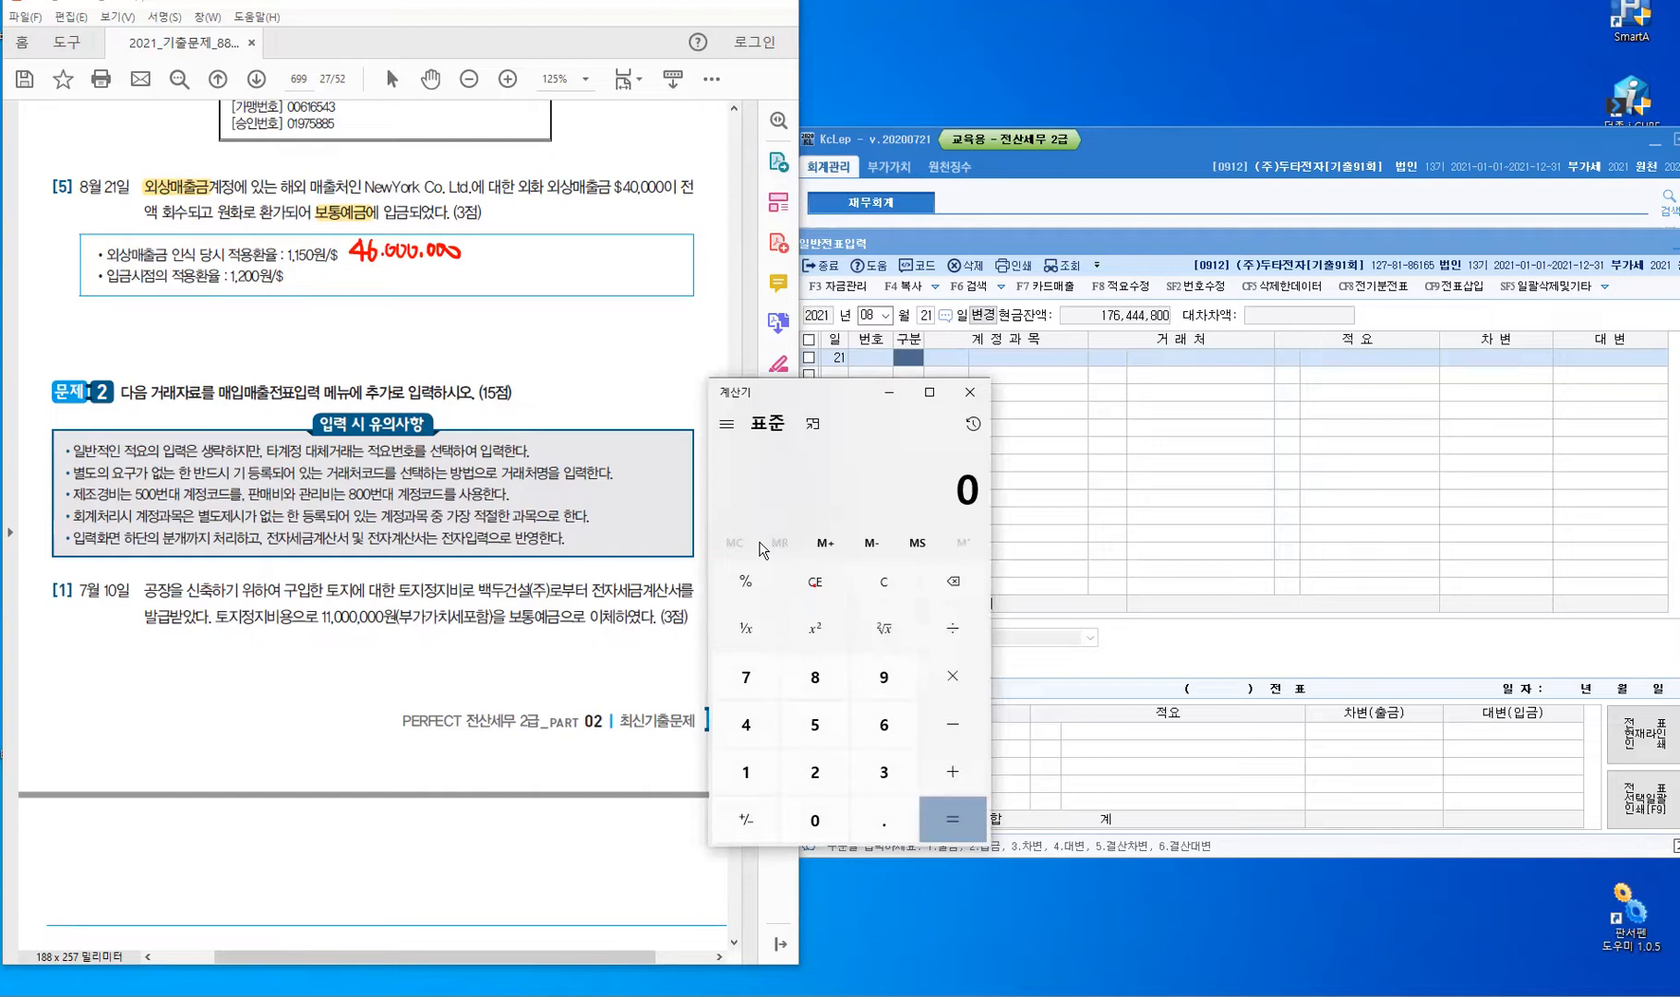
text(40,000)
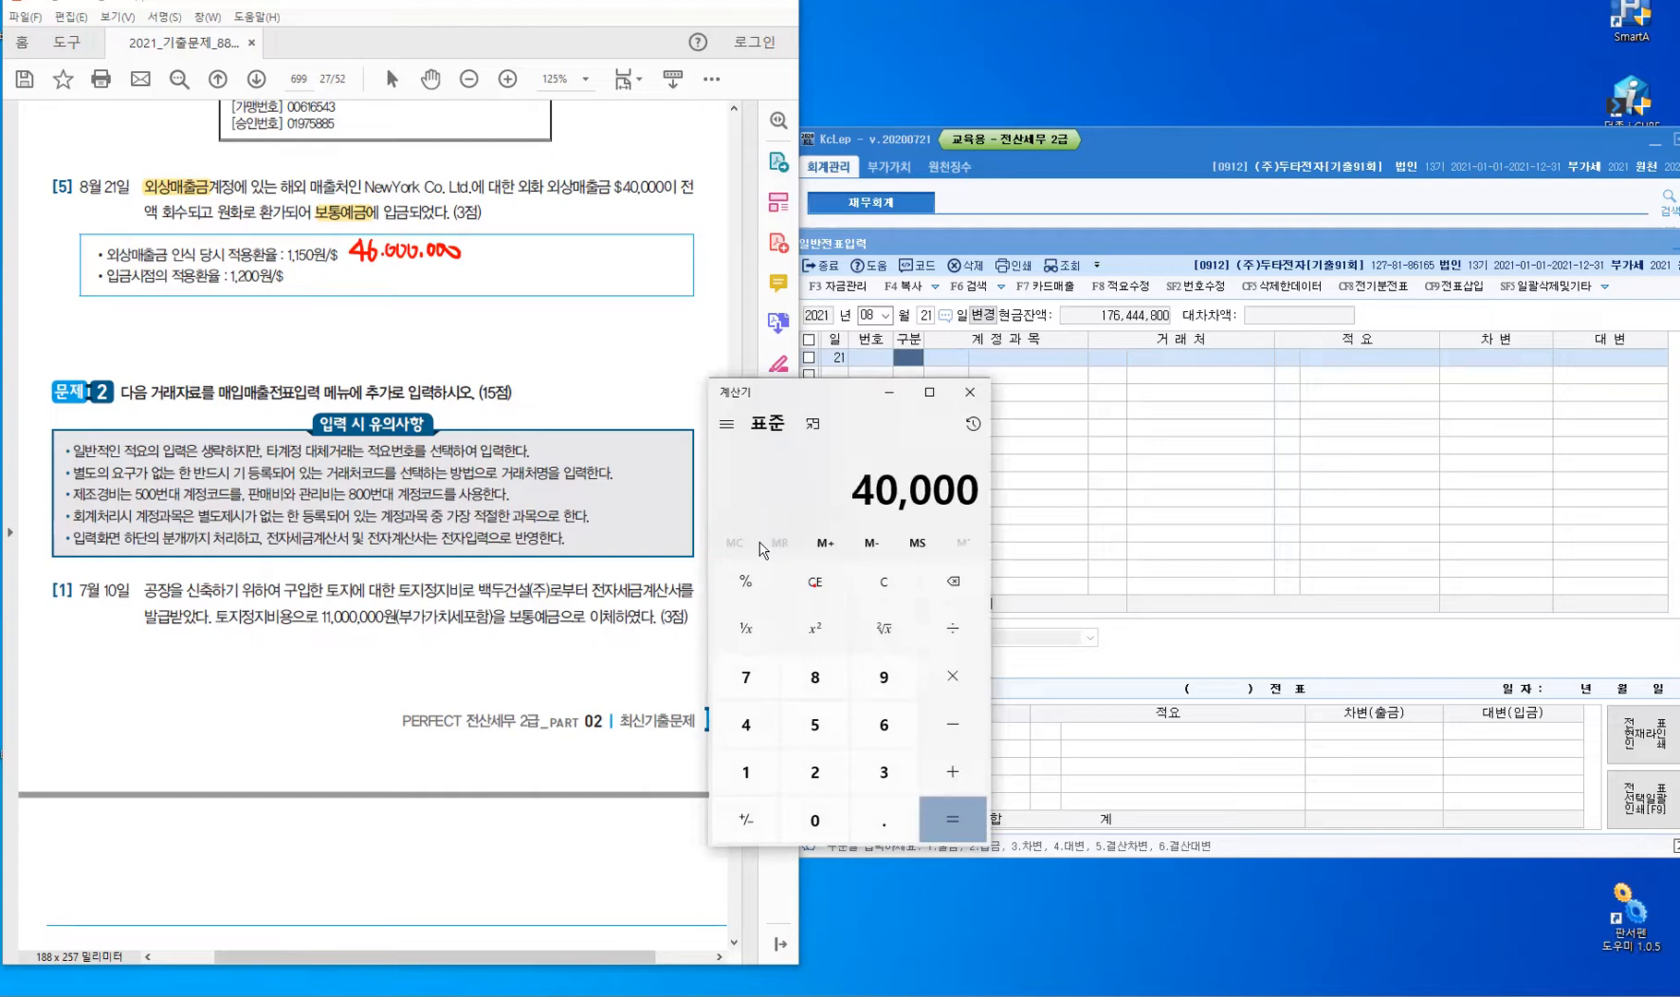
key(asterisk)
text(1200)
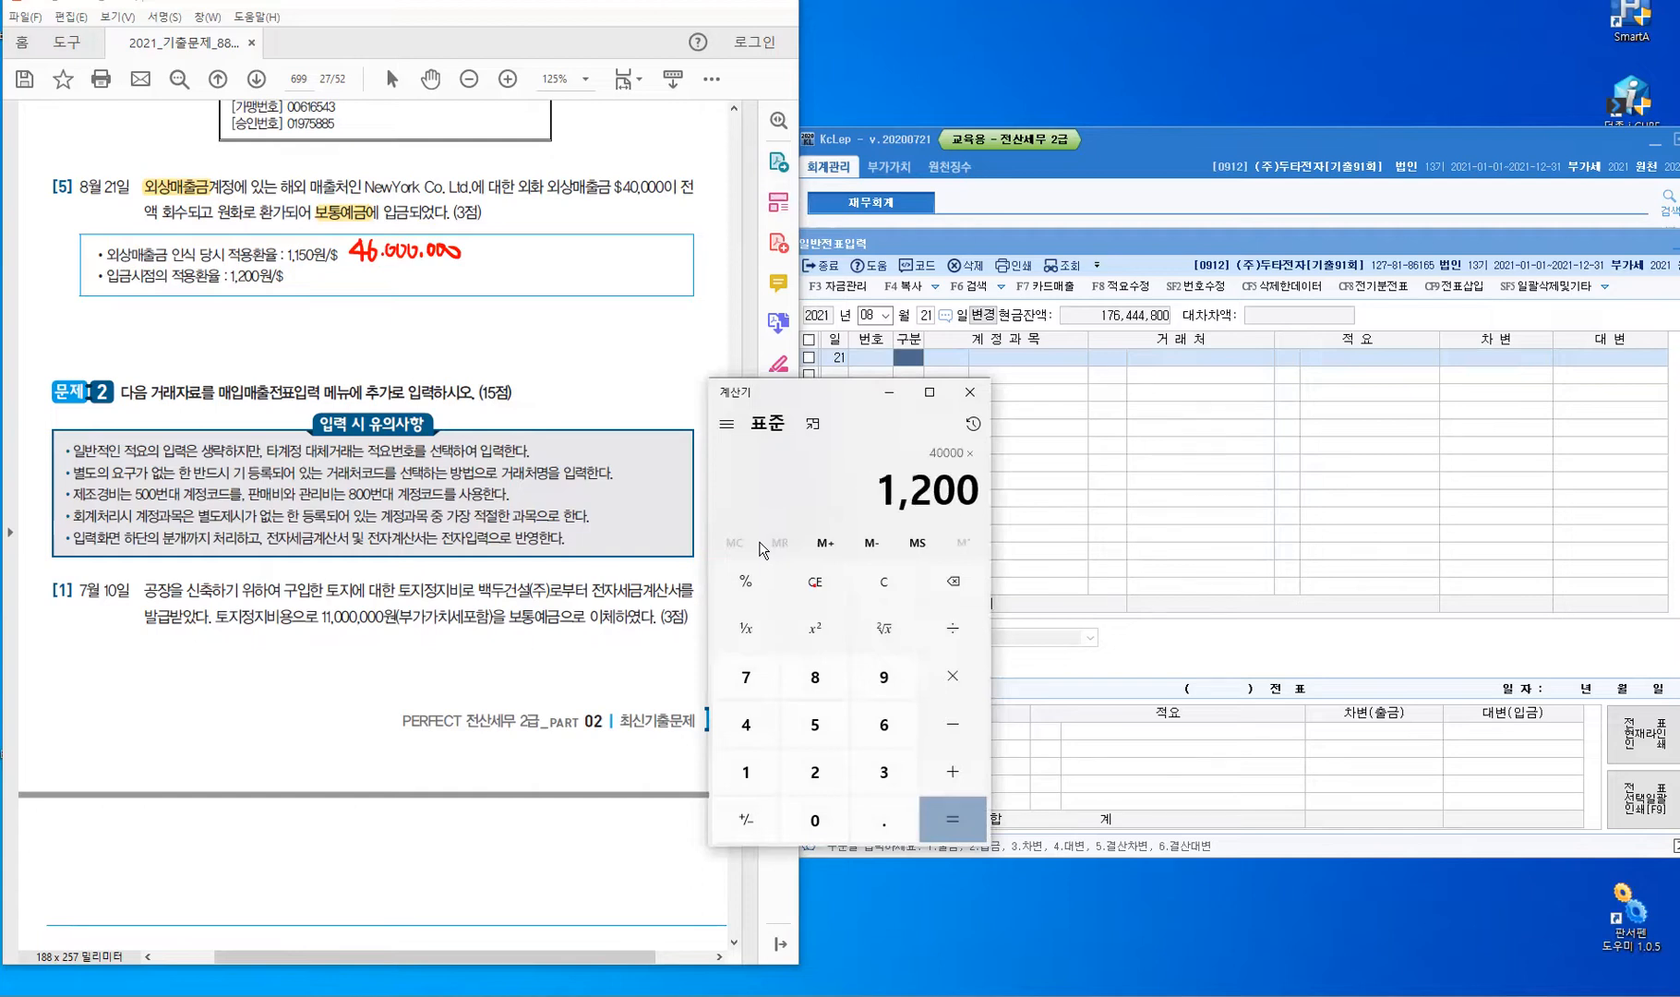
key(Return)
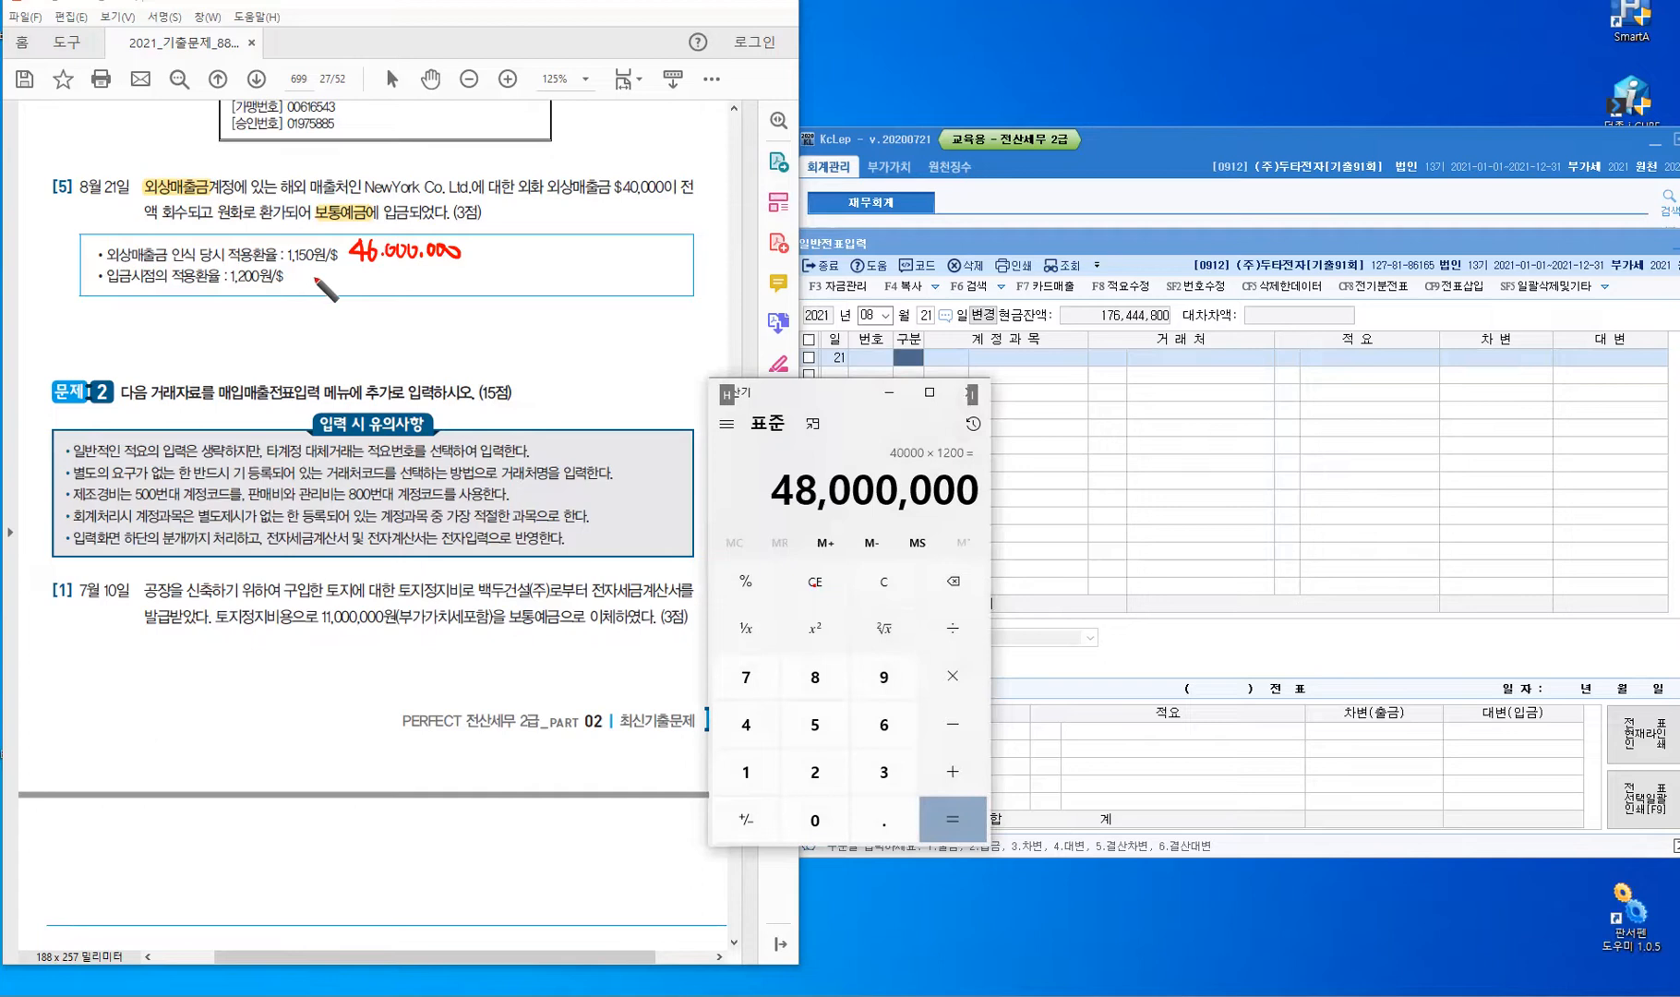
Handwrite 48,000,000 beside the 1,200원/$ rate, bracket it with the amount above, and write the difference 2,000,000.
drag(301, 268, 315, 280)
mouse_move(305, 271)
mouse_down()
mouse_move(303, 289)
mouse_move(358, 272)
mouse_up()
click(336, 286)
drag(372, 272, 393, 275)
click(380, 286)
drag(412, 273, 411, 275)
drag(426, 274, 536, 267)
click(522, 276)
drag(549, 267, 548, 268)
drag(561, 267, 591, 268)
click(570, 277)
drag(603, 267, 602, 268)
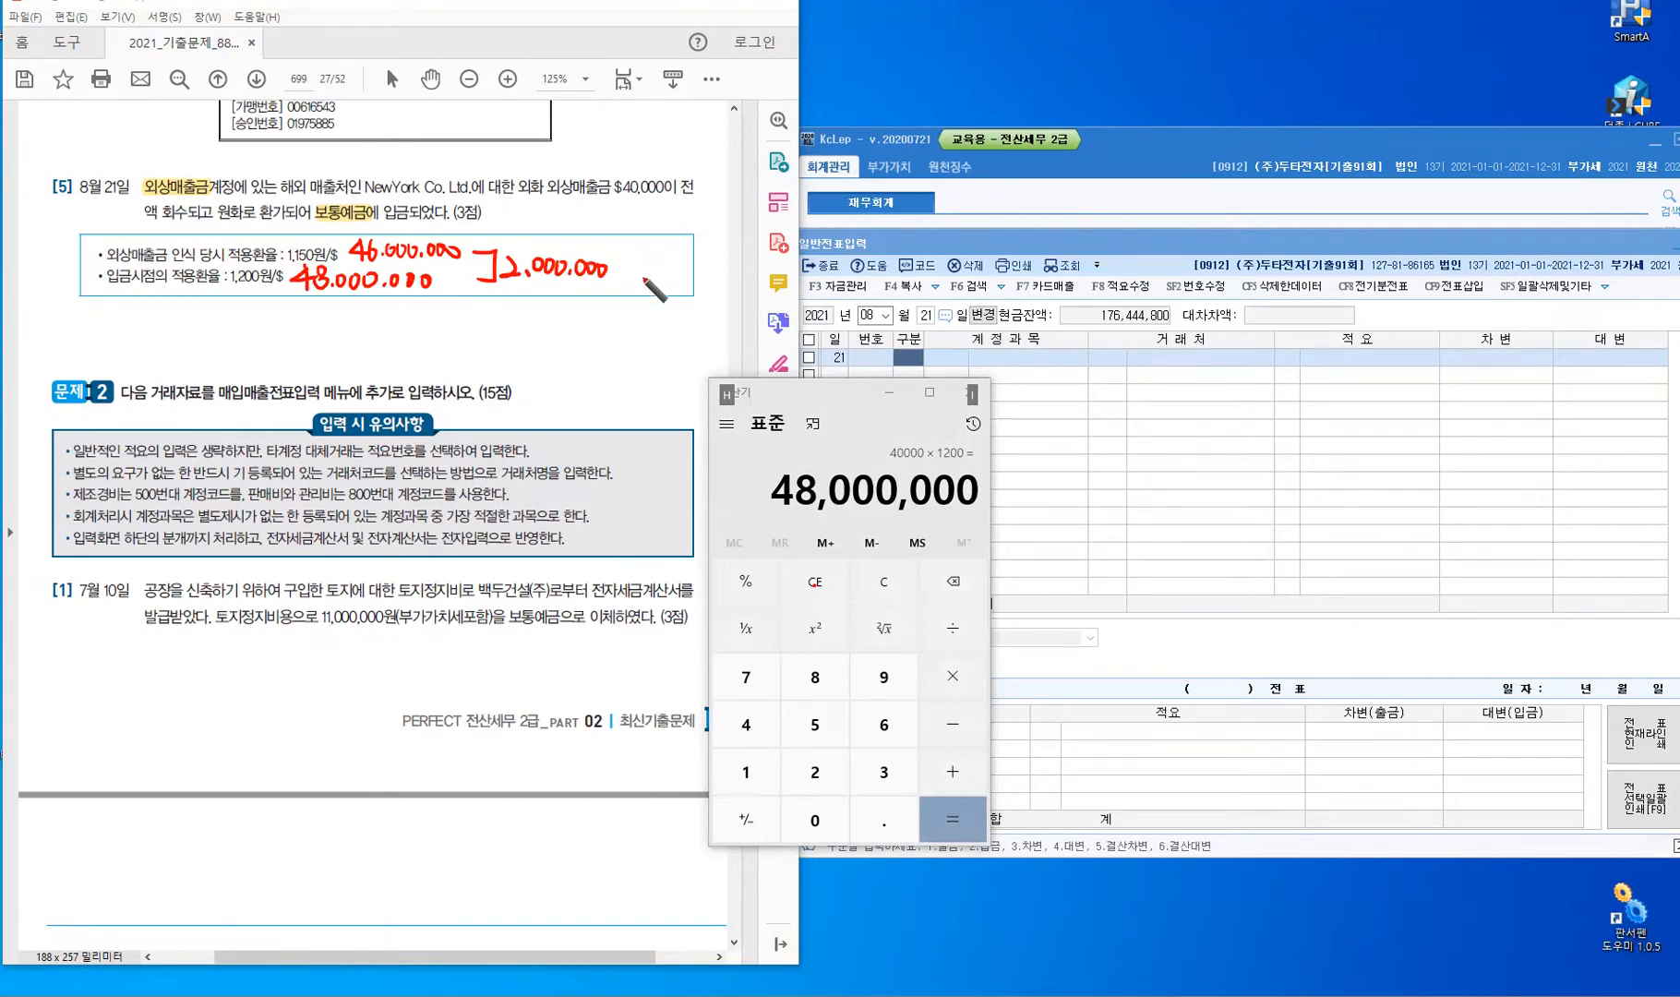
Handwrite 외환차익 after the 2,000,000 difference in question 5.
drag(632, 259, 631, 261)
drag(631, 271, 632, 278)
drag(623, 280, 639, 279)
mouse_move(645, 258)
mouse_down()
mouse_move(645, 283)
mouse_move(657, 257)
mouse_up()
mouse_move(648, 262)
mouse_down()
mouse_move(664, 262)
mouse_move(654, 275)
mouse_up()
drag(646, 280, 673, 283)
drag(674, 268, 677, 288)
drag(684, 251, 690, 255)
drag(681, 262, 694, 260)
drag(689, 262, 700, 286)
drag(701, 268, 718, 277)
drag(707, 280, 720, 290)
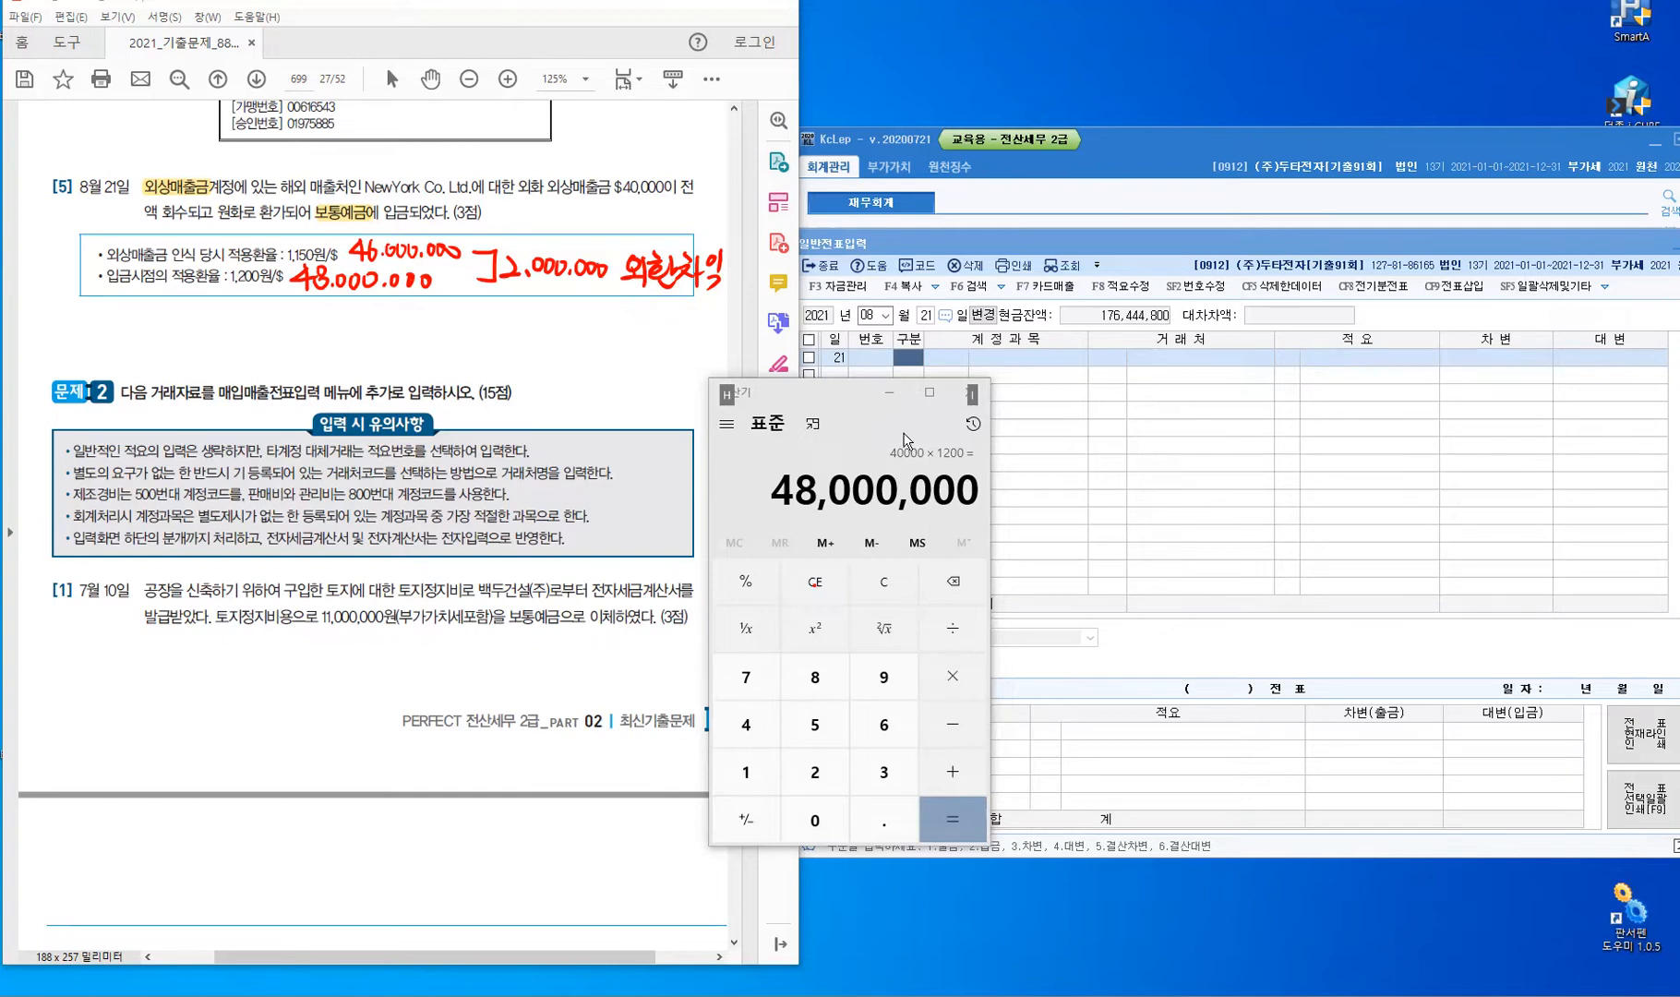
Put the calculator away and enter a debit line for 0103 보통예금 of 48,000,000 on August 21.
click(887, 398)
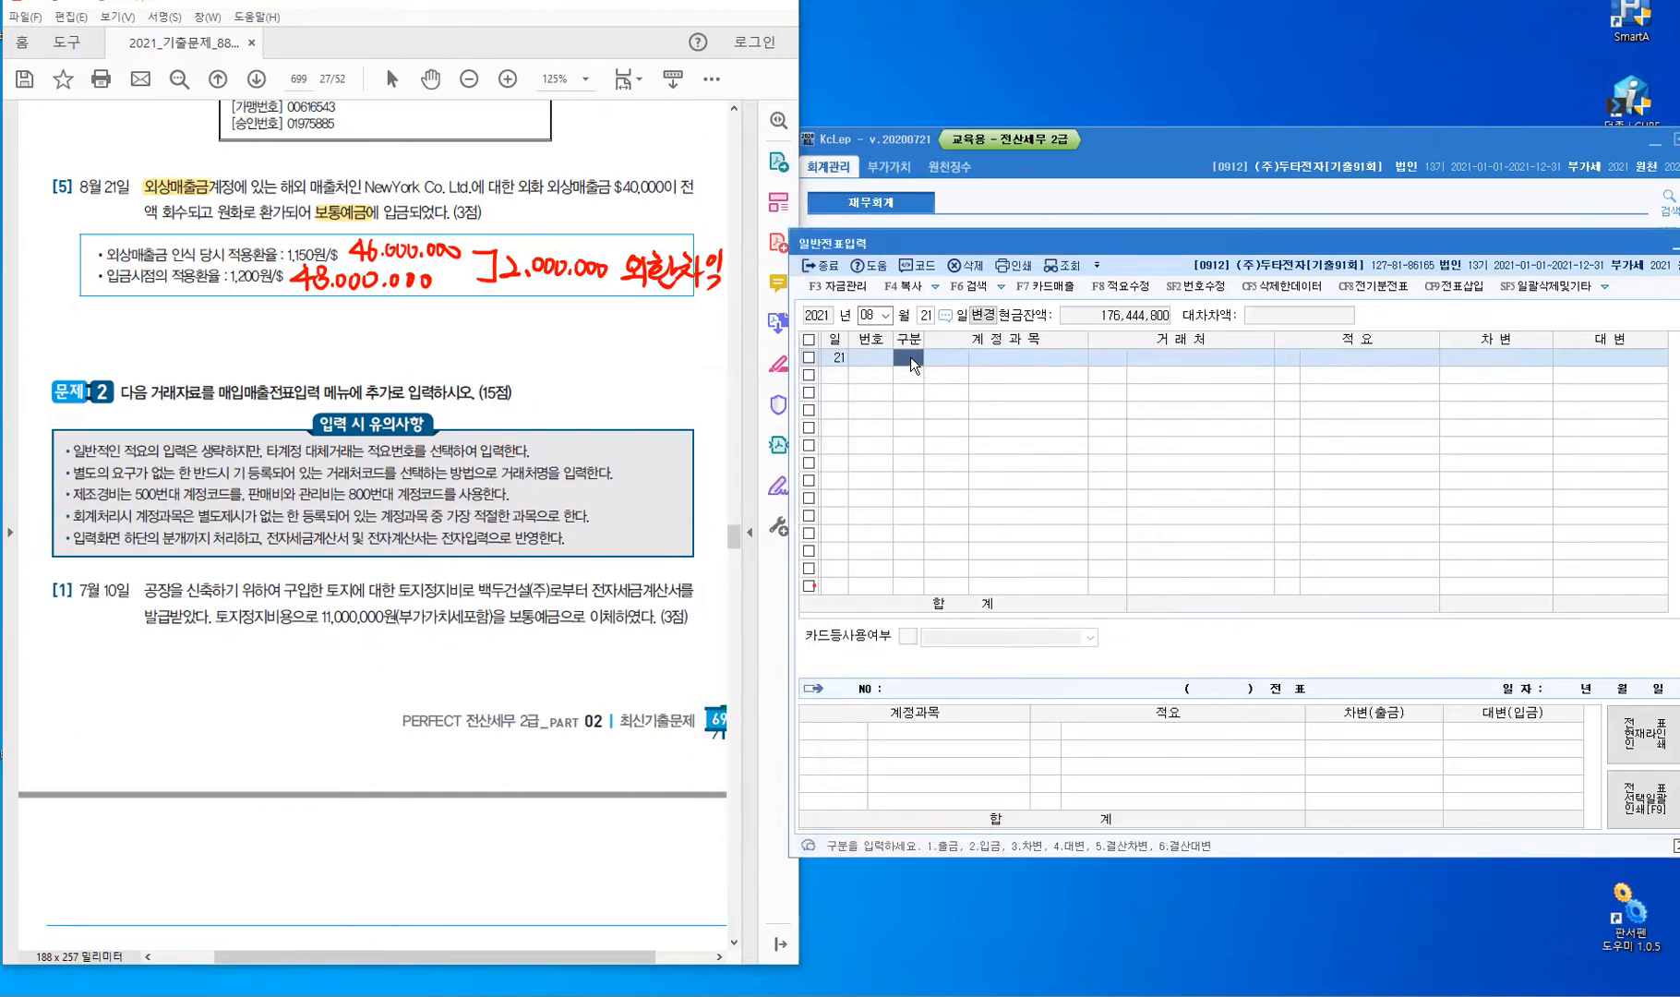
text(3)
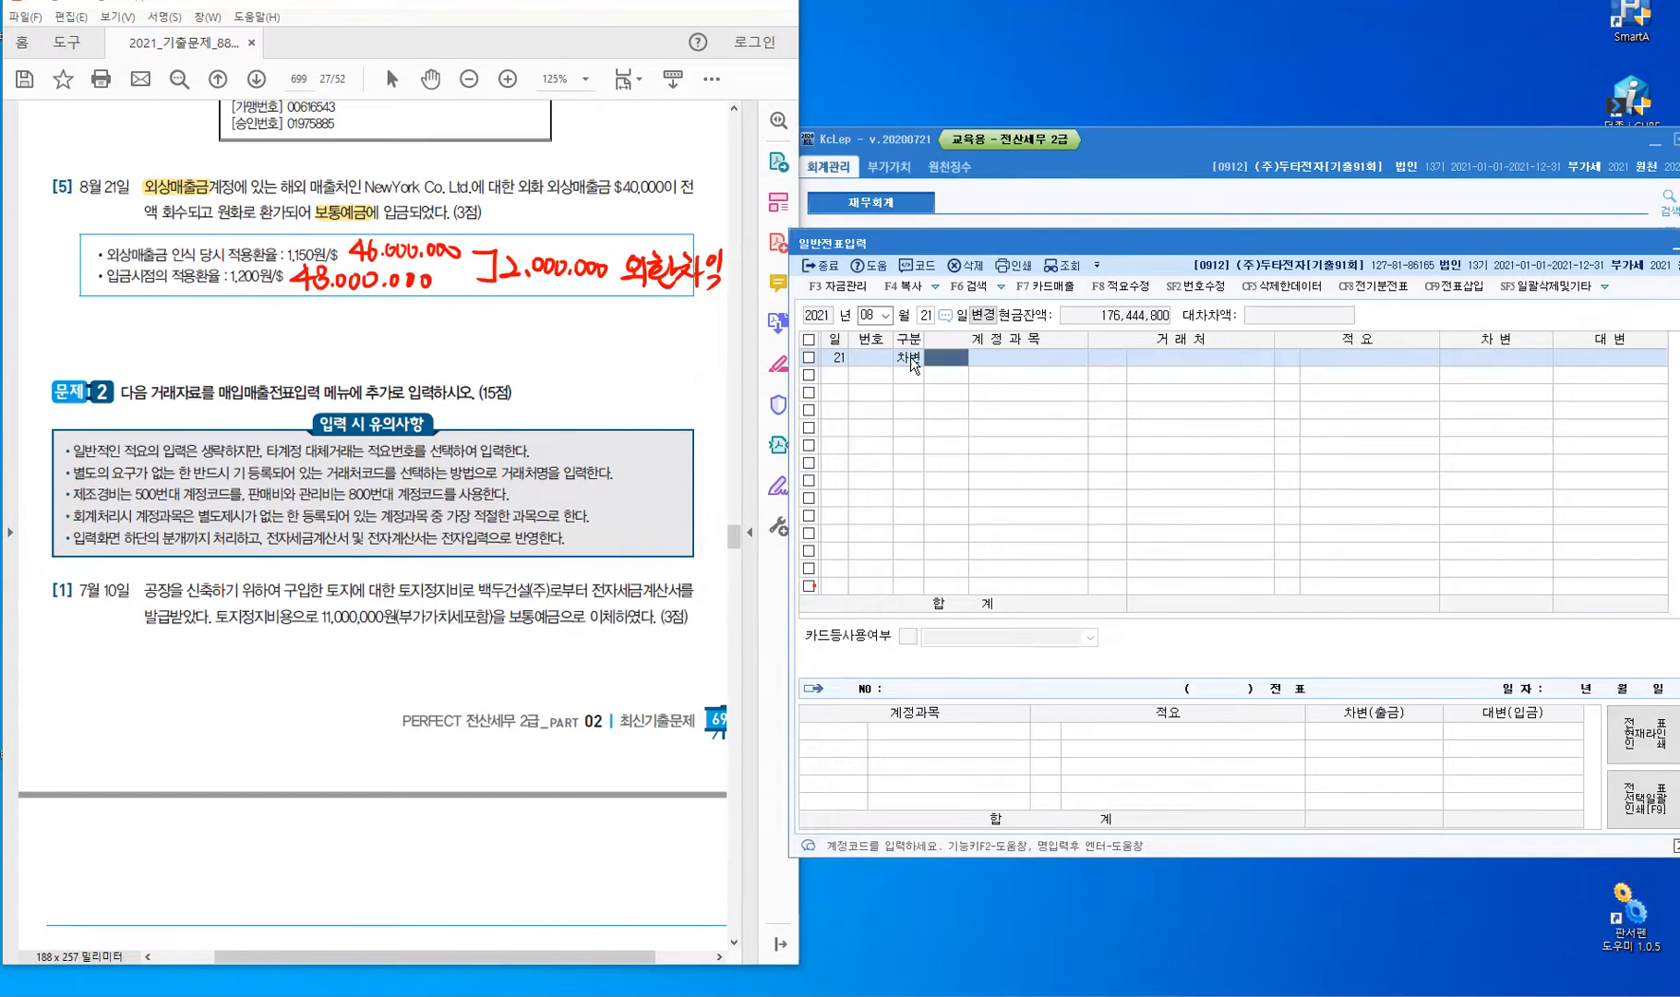
text(103)
key(Return)
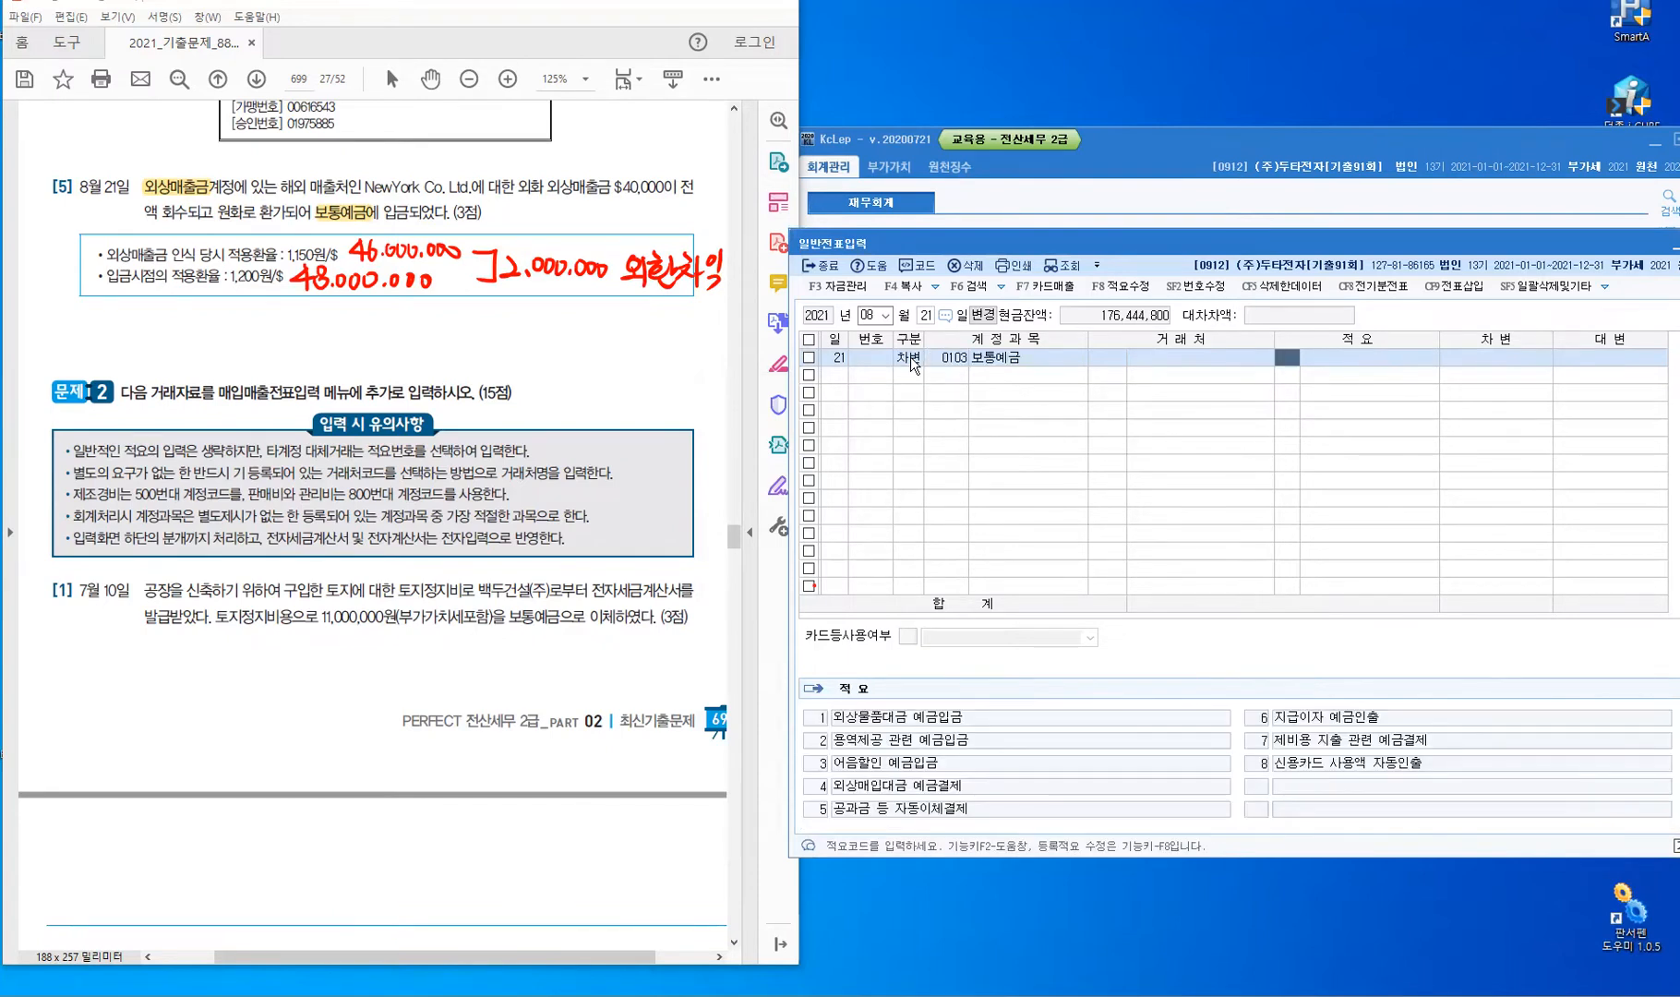
key(Return)
key(Return)
text(48000000)
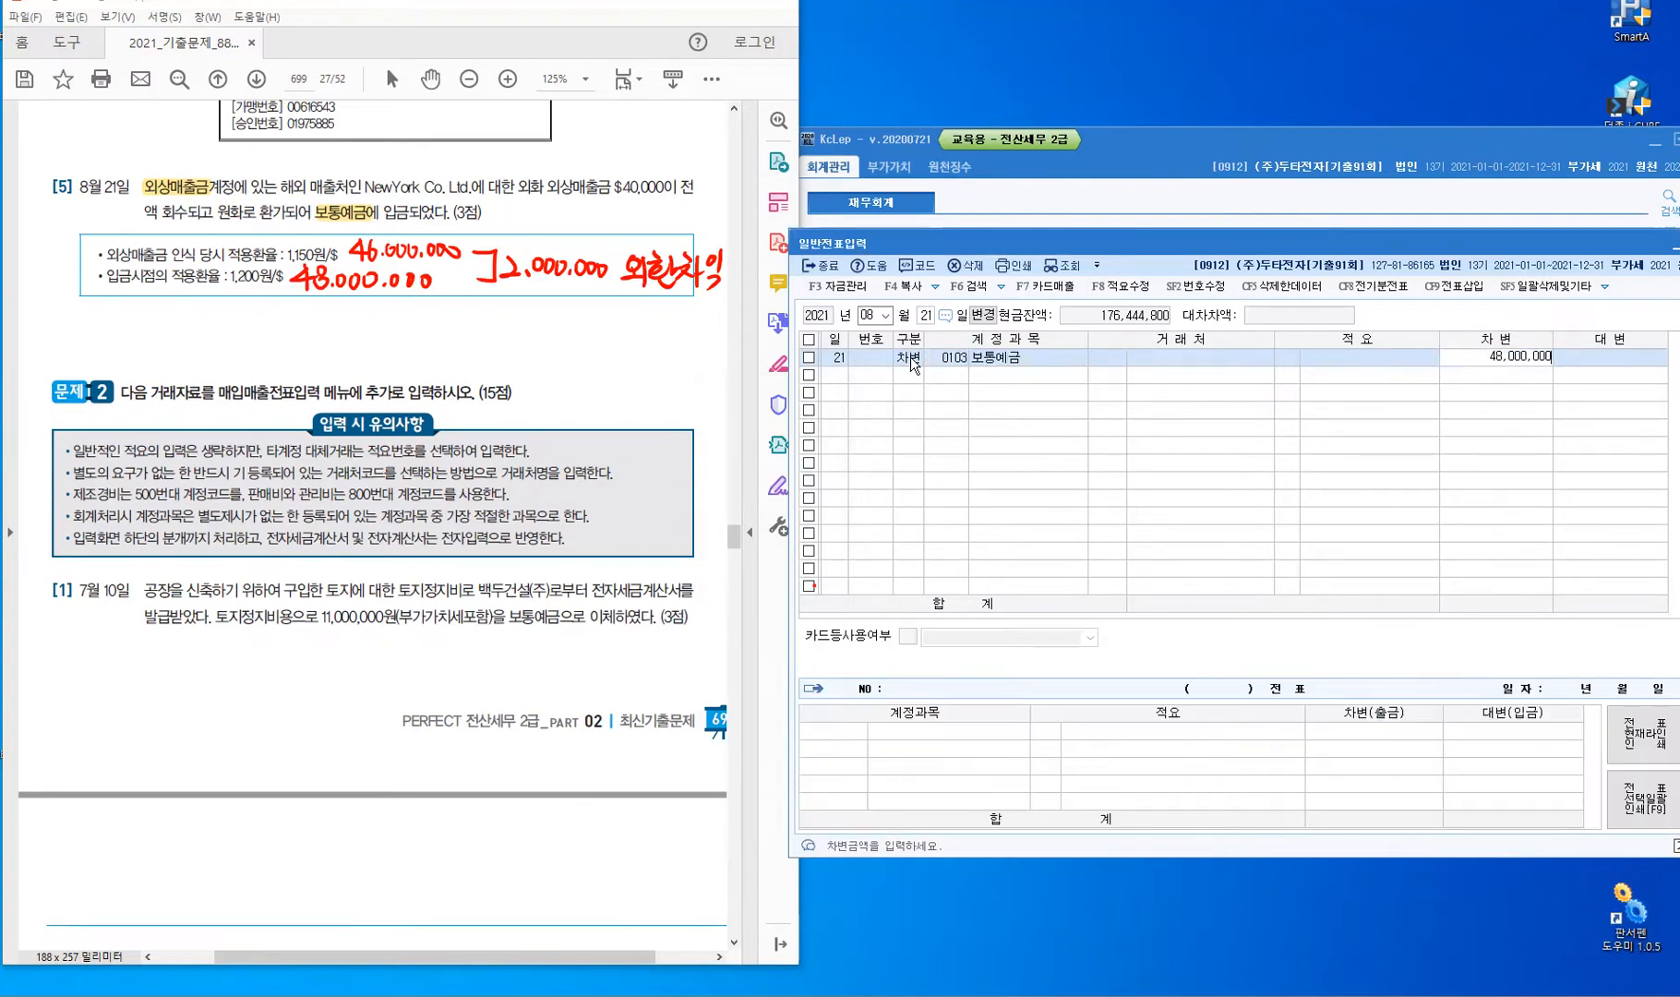
key(Return)
key(Return)
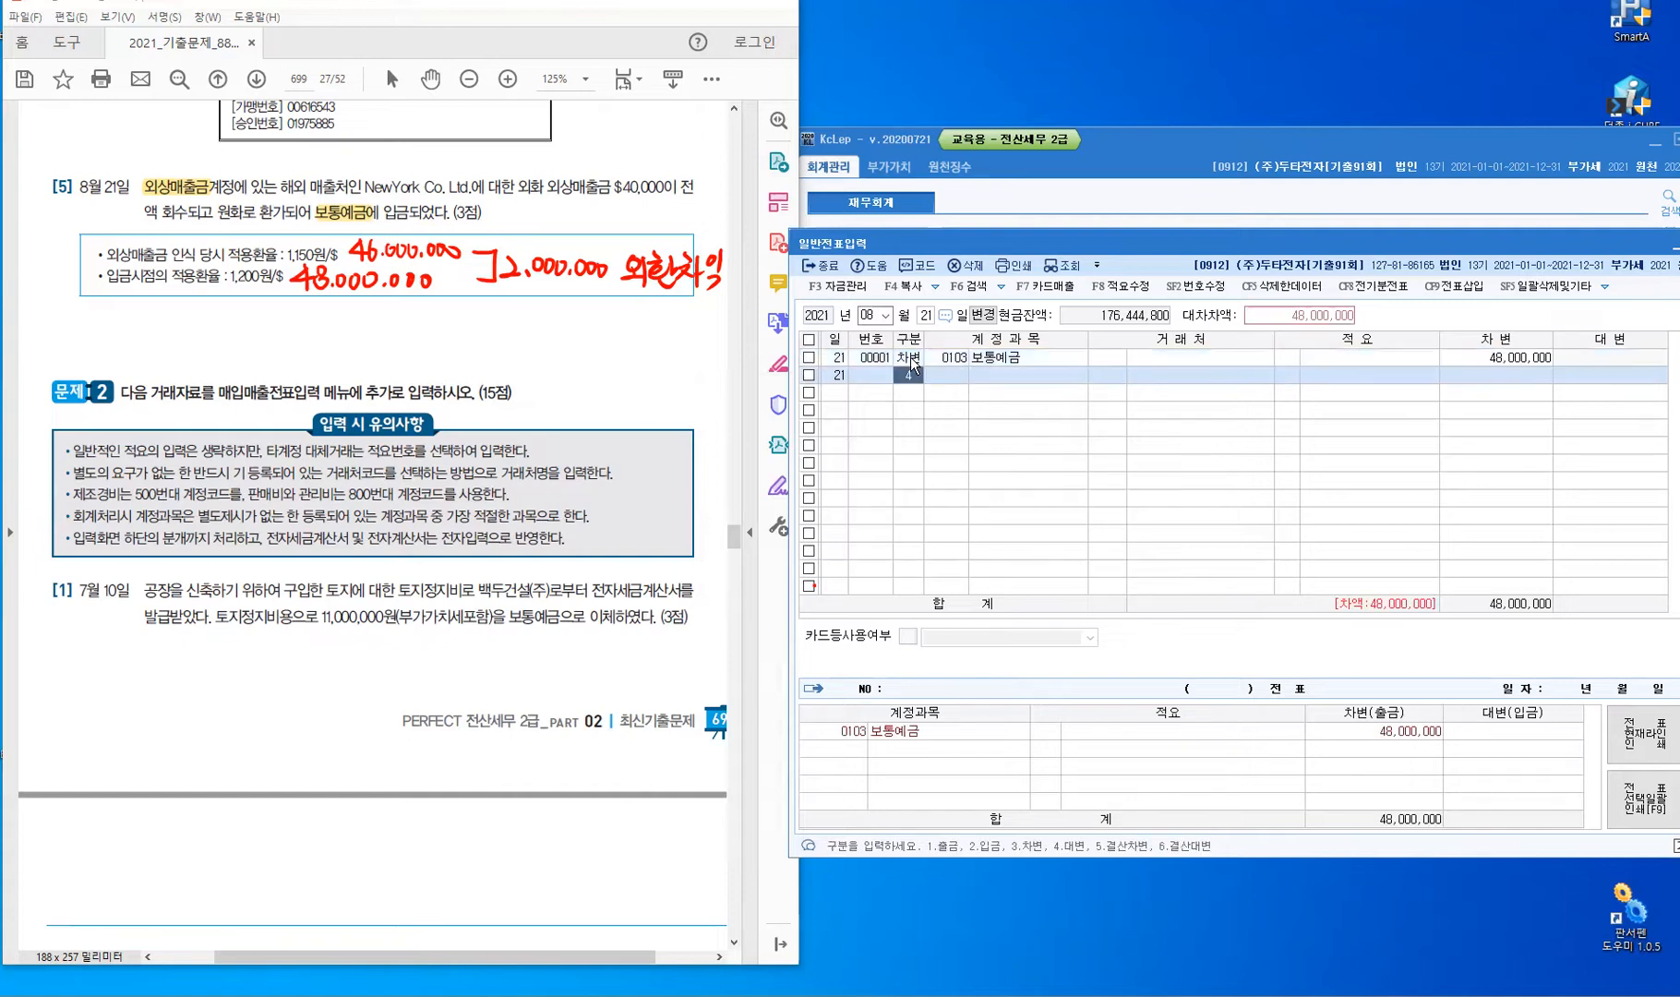
Add a credit line for 0108 외상매출금 with NewYork Co.Ltd. as the counterparty, accepting the default amount.
key(Return)
text(108)
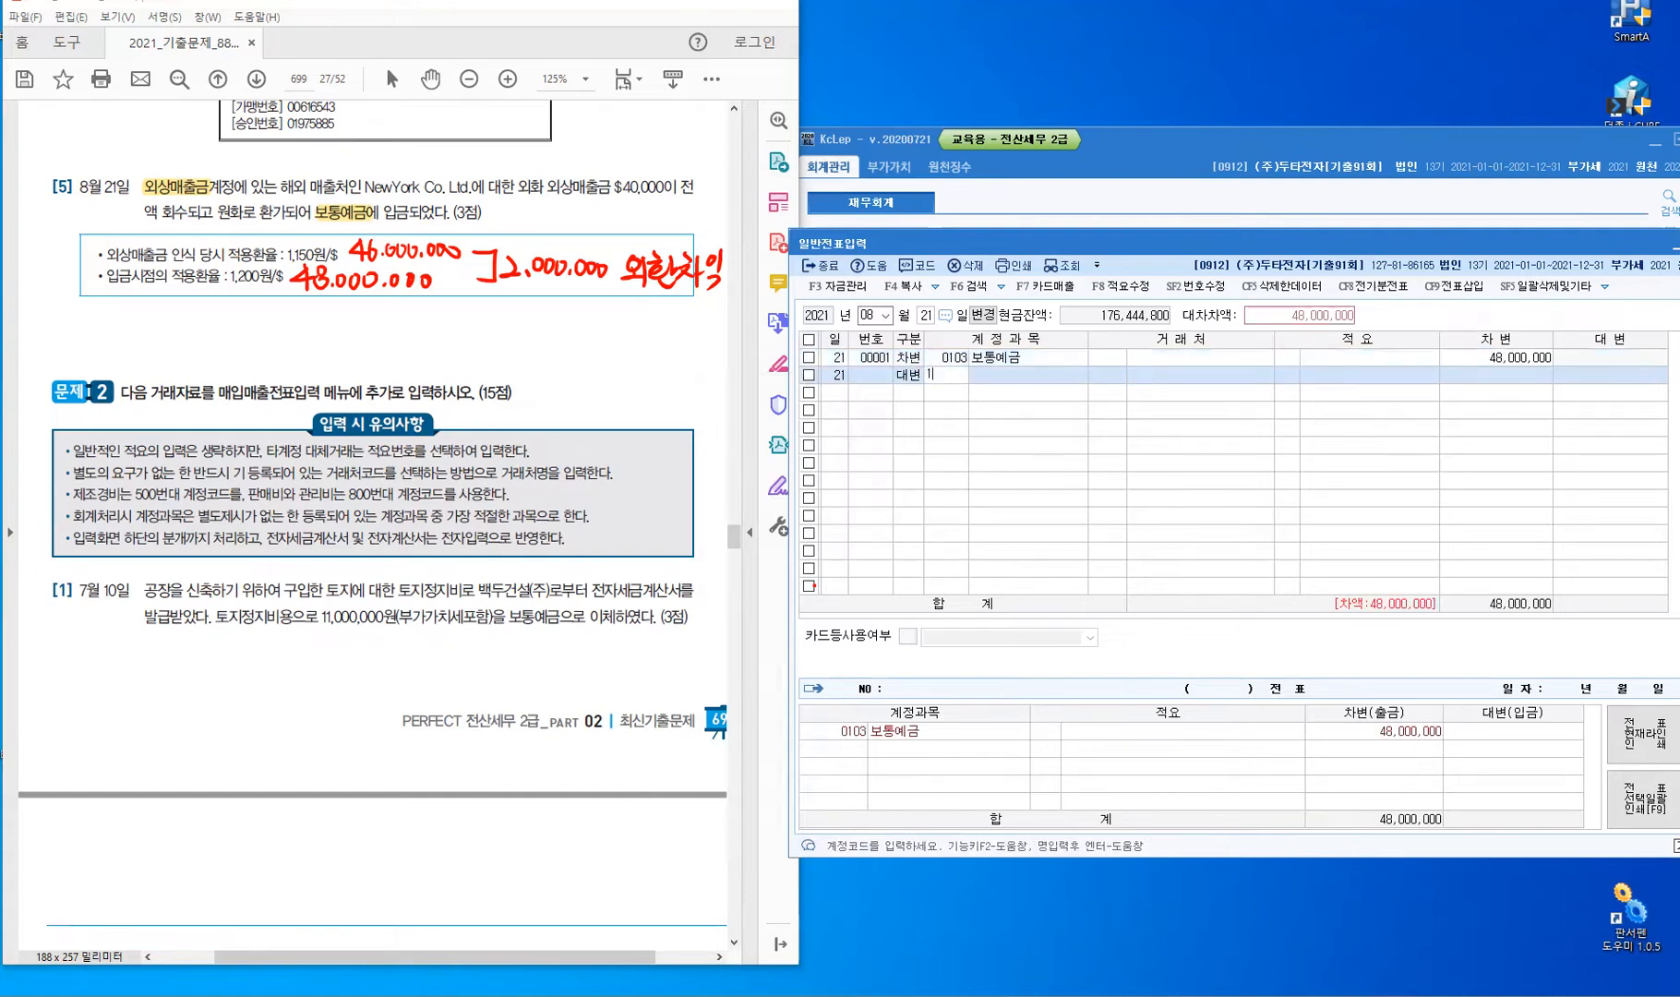
key(Return)
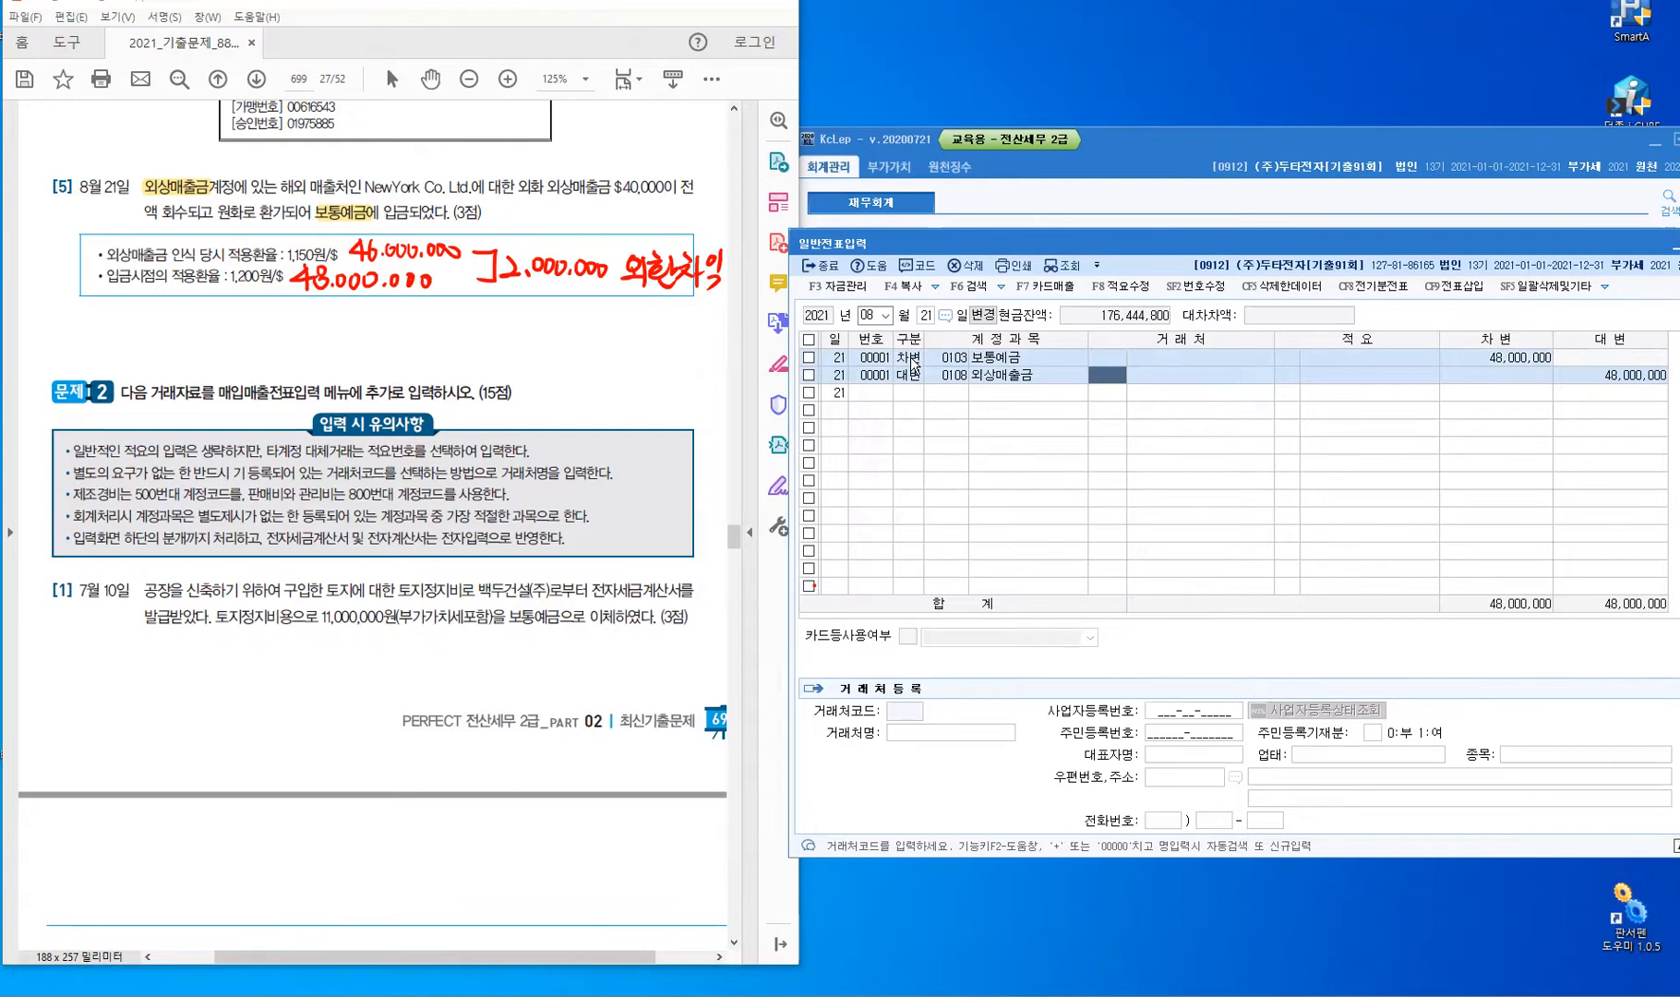
text(N)
key(Return)
key(Escape)
key(Return)
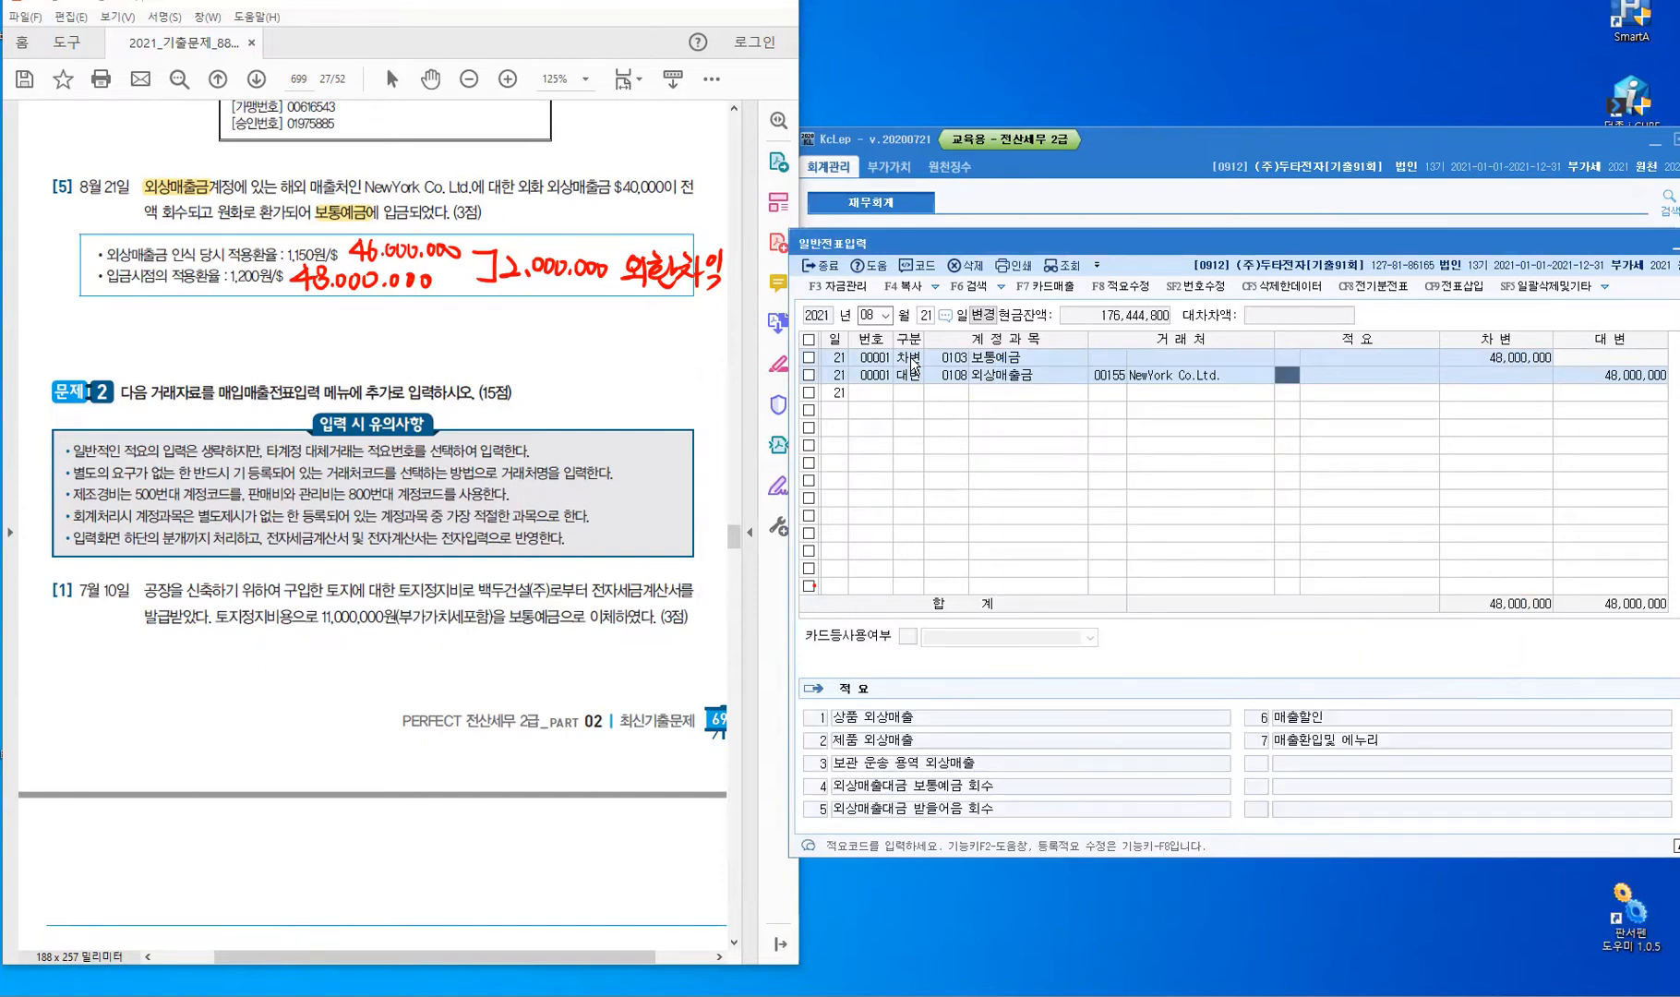
key(Return)
key(Return)
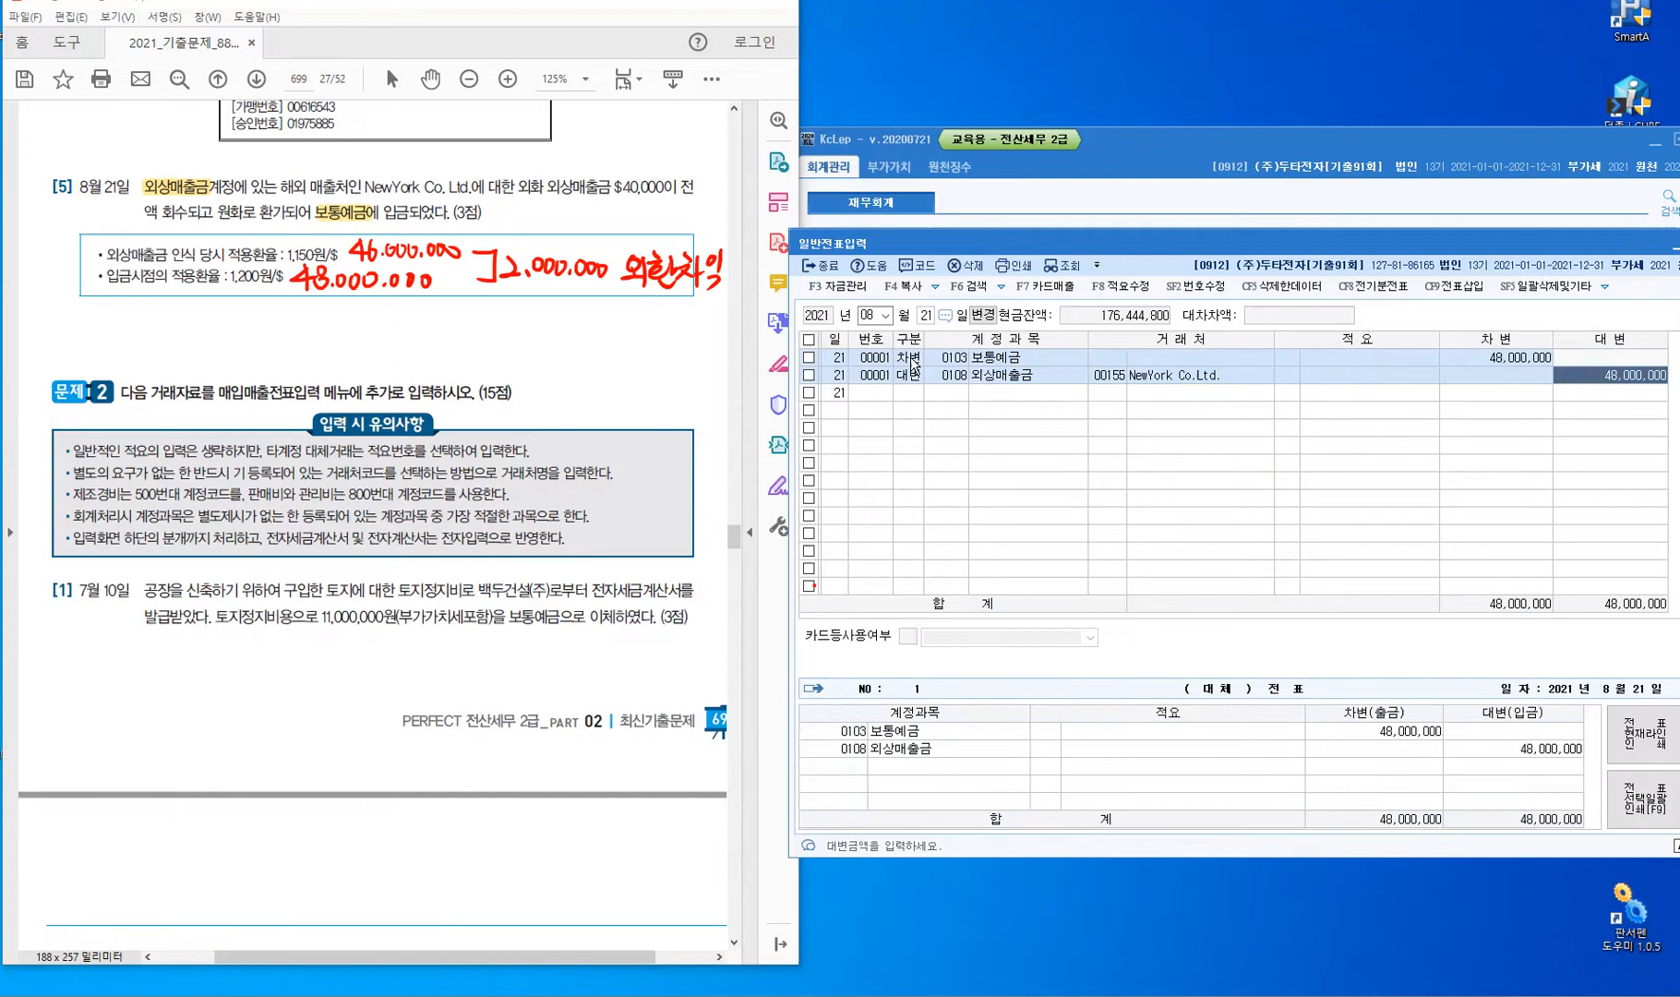
key(Return)
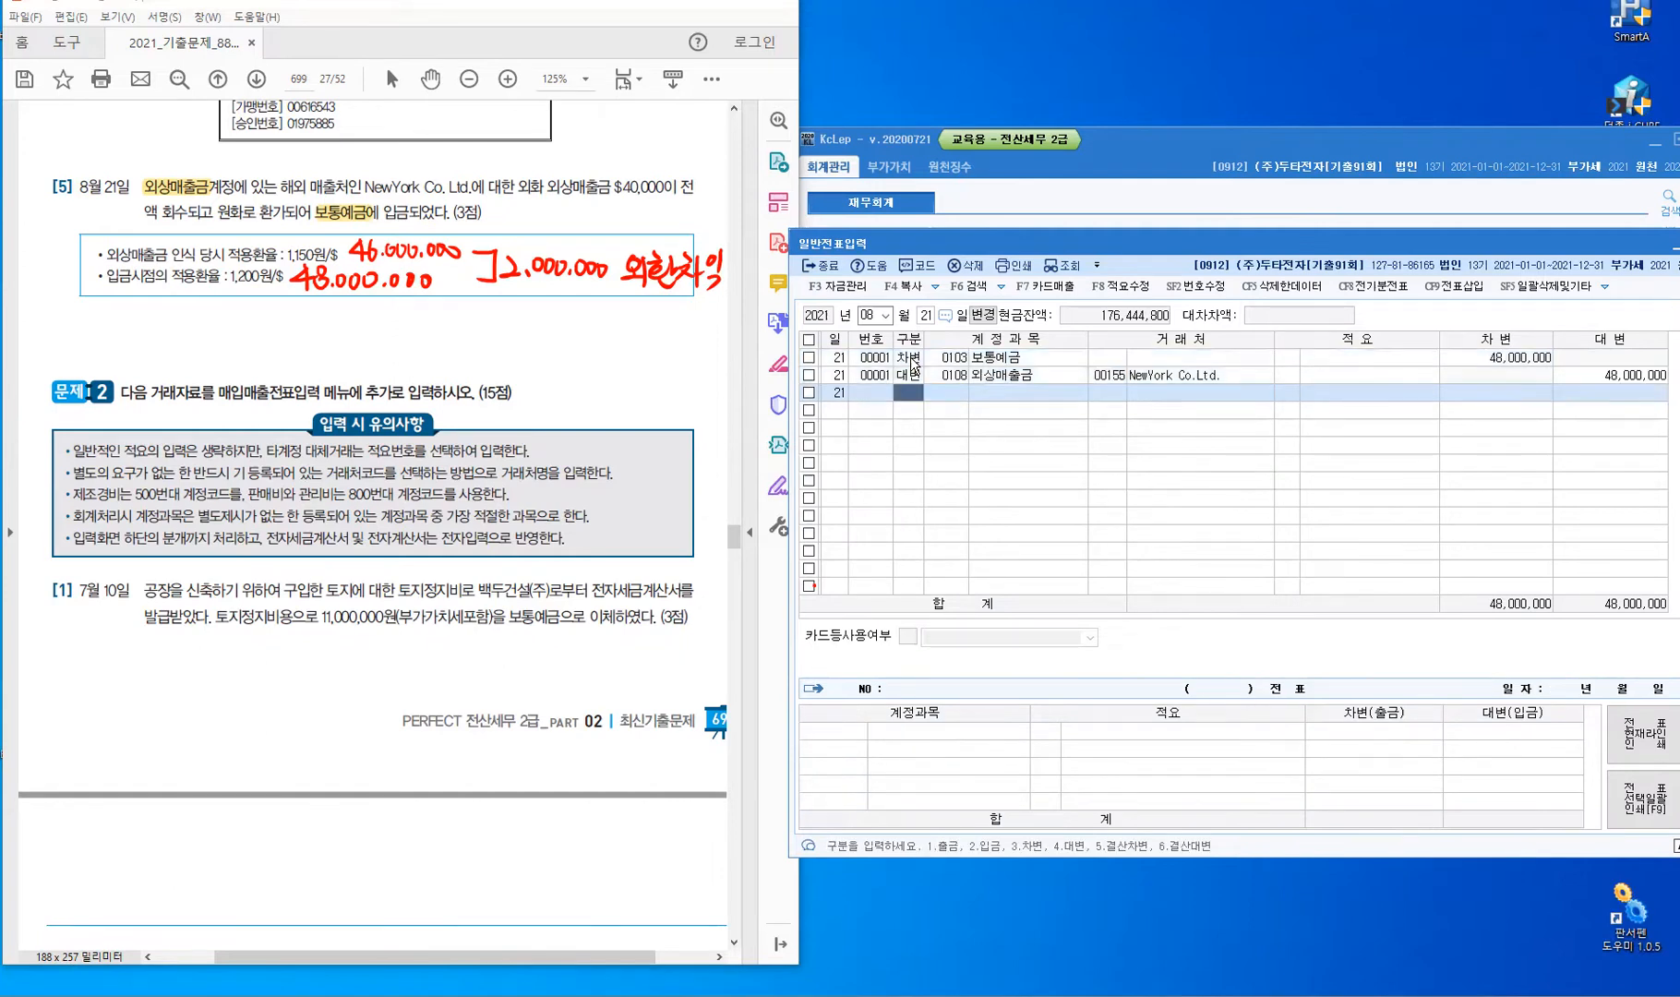
Start a second credit line for 0907 외환차익 with NewYork Co.Ltd. as the counterparty name.
text(4)
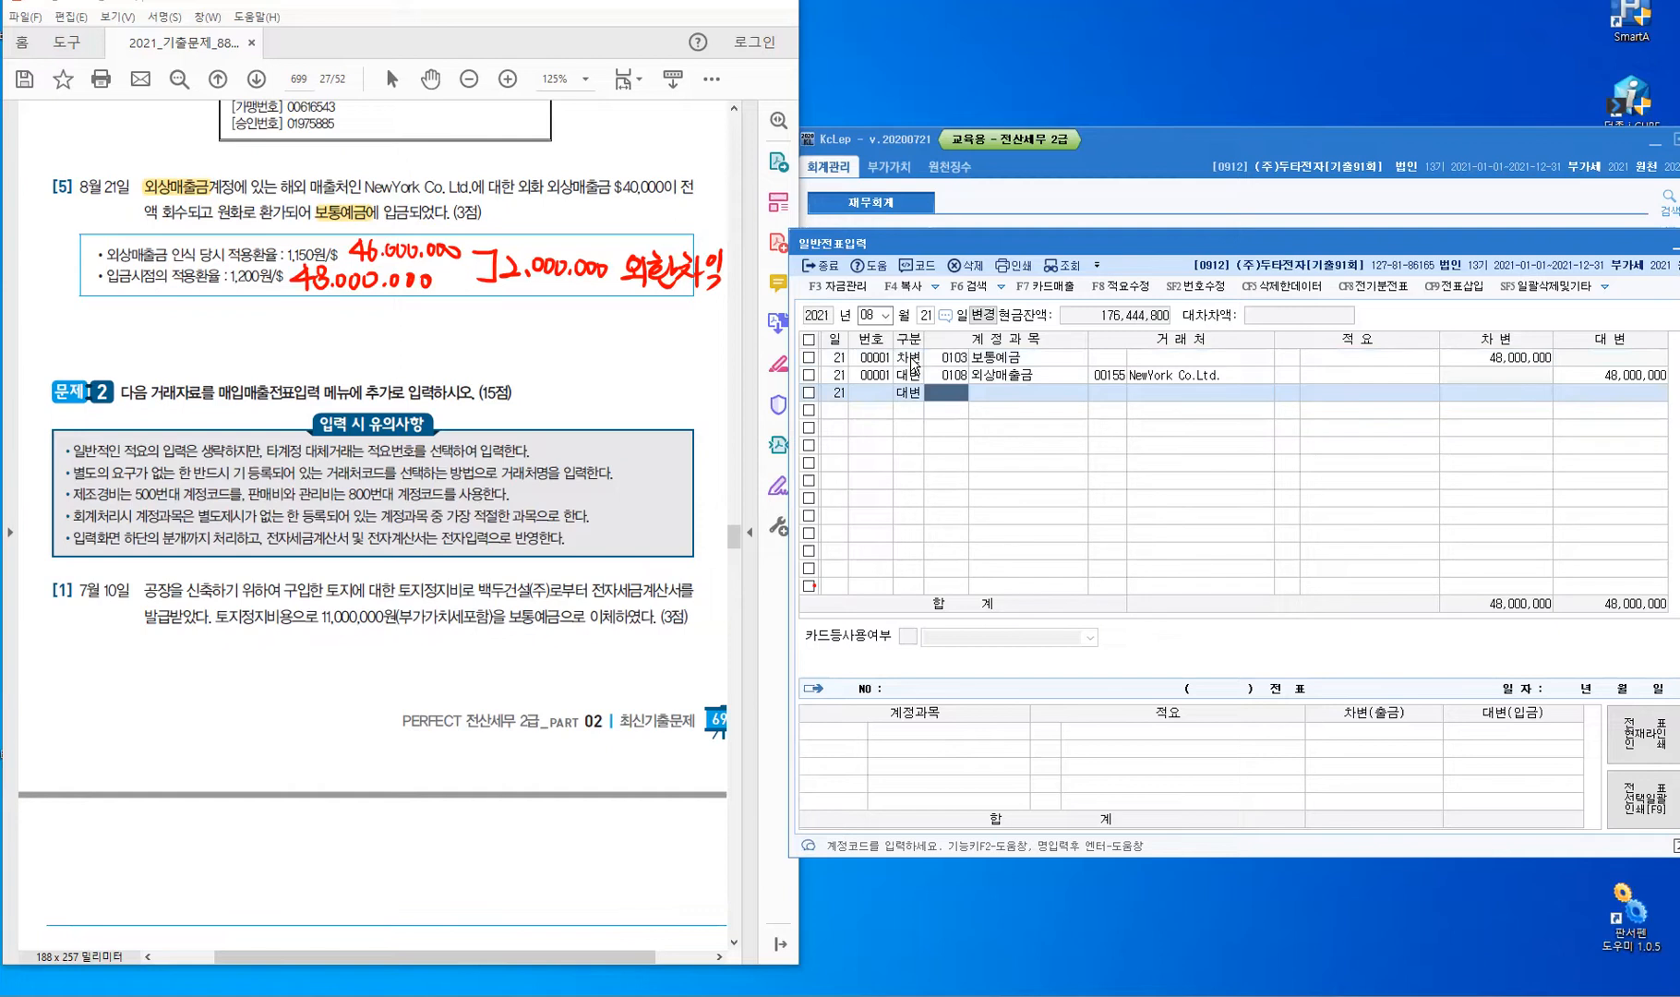
text(외환)
key(Return)
key(Return)
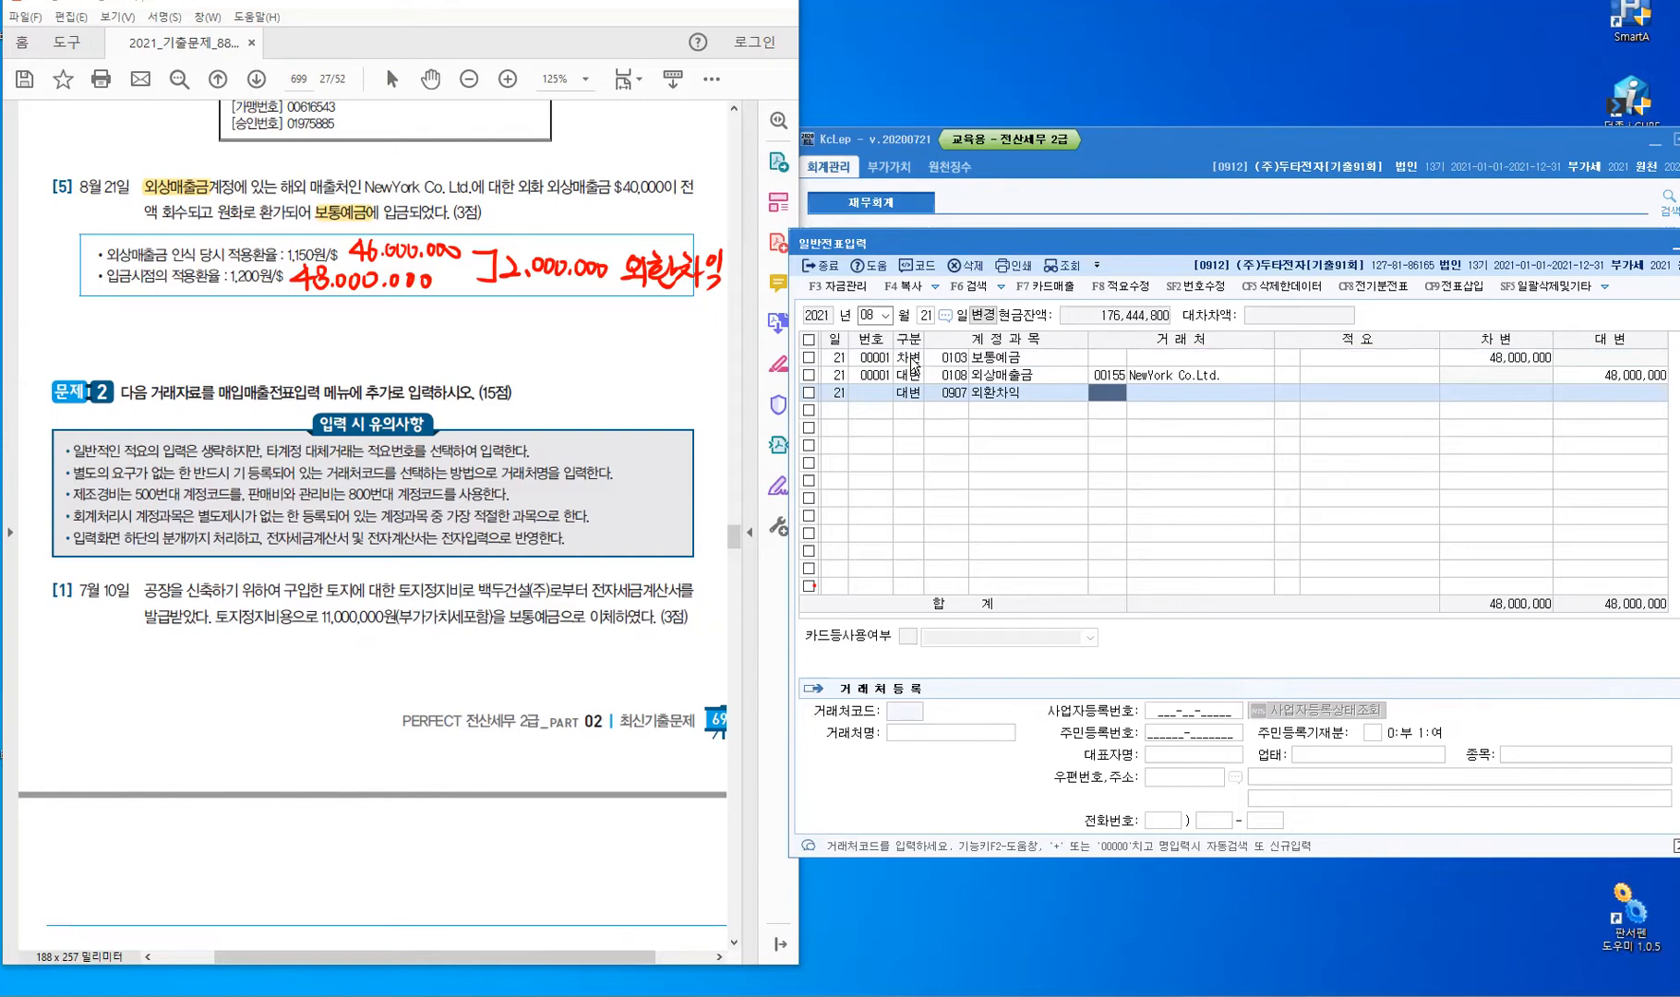
key(Return)
key(Return)
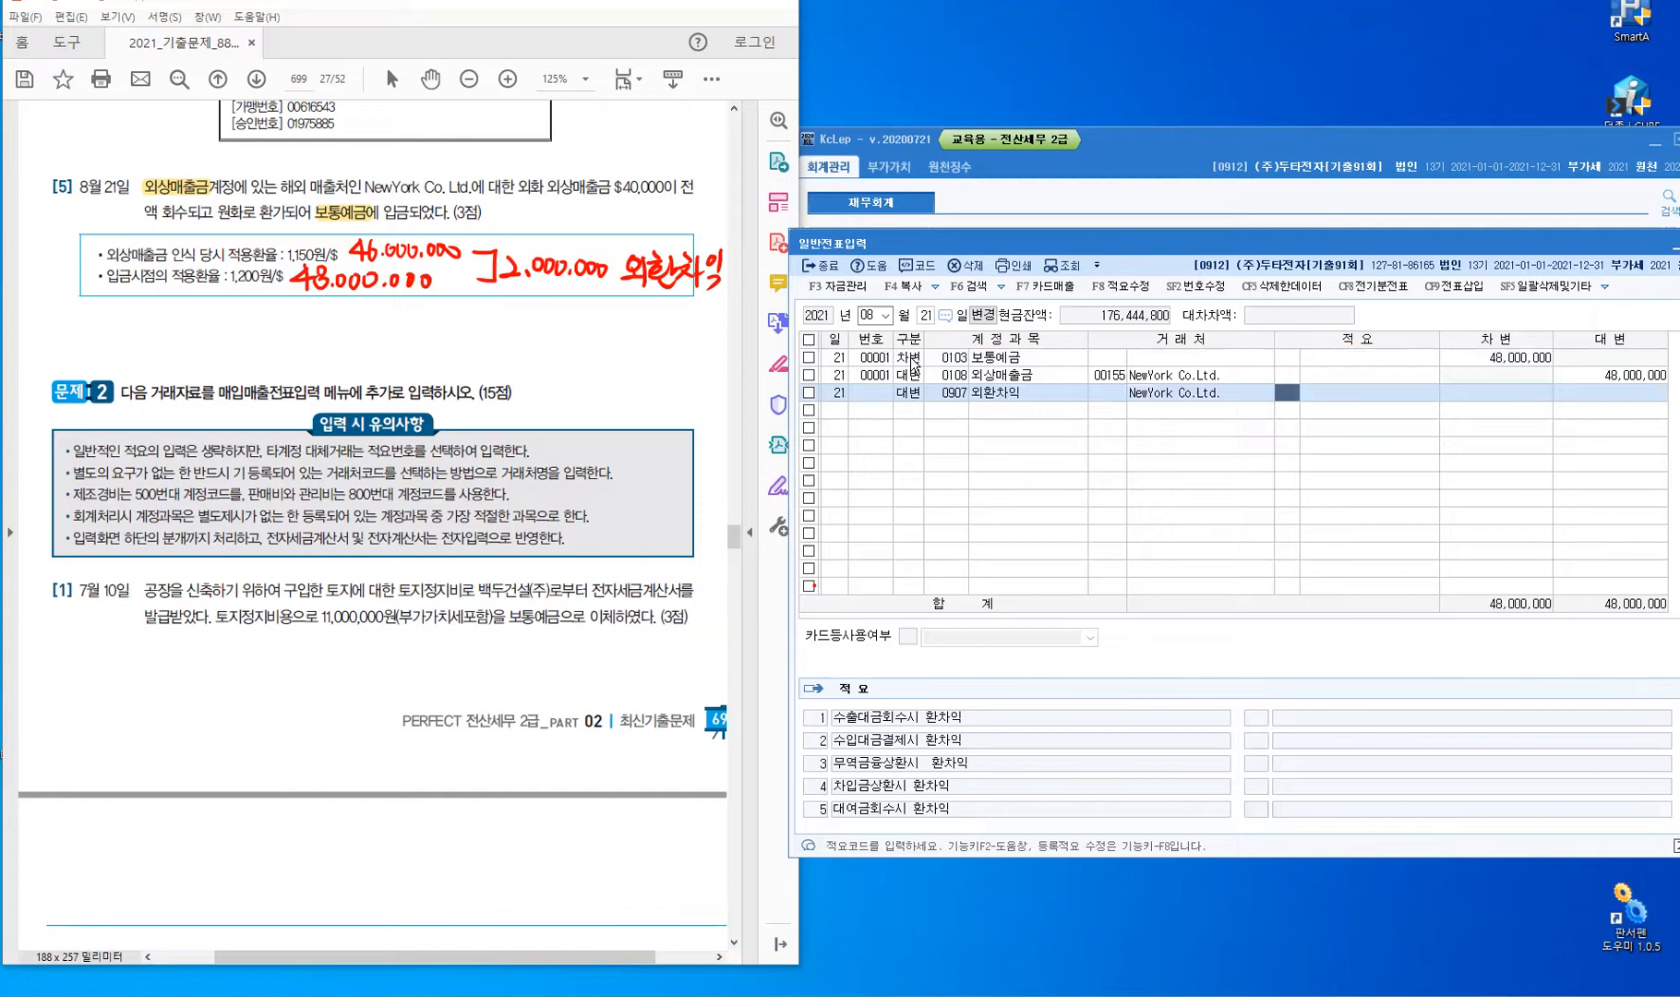
Correct the credit amount of the 외상매출금 line to 46,000,000.
key(Up)
key(Return)
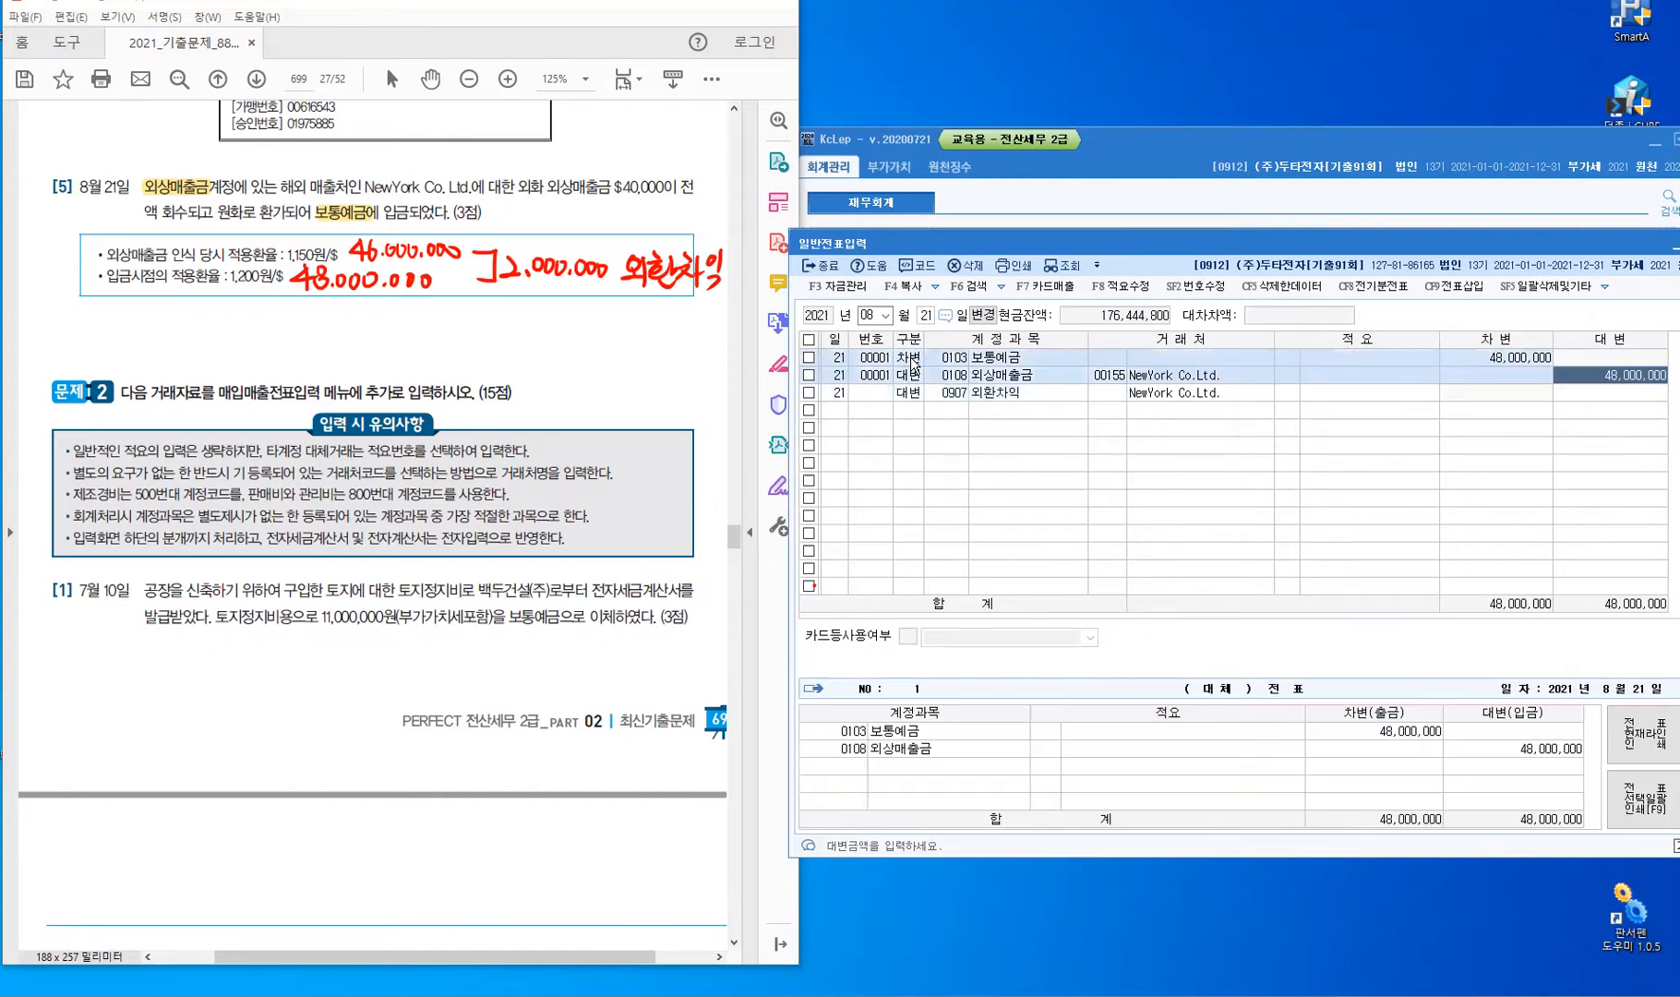
text(46,000,000)
key(Return)
key(Return)
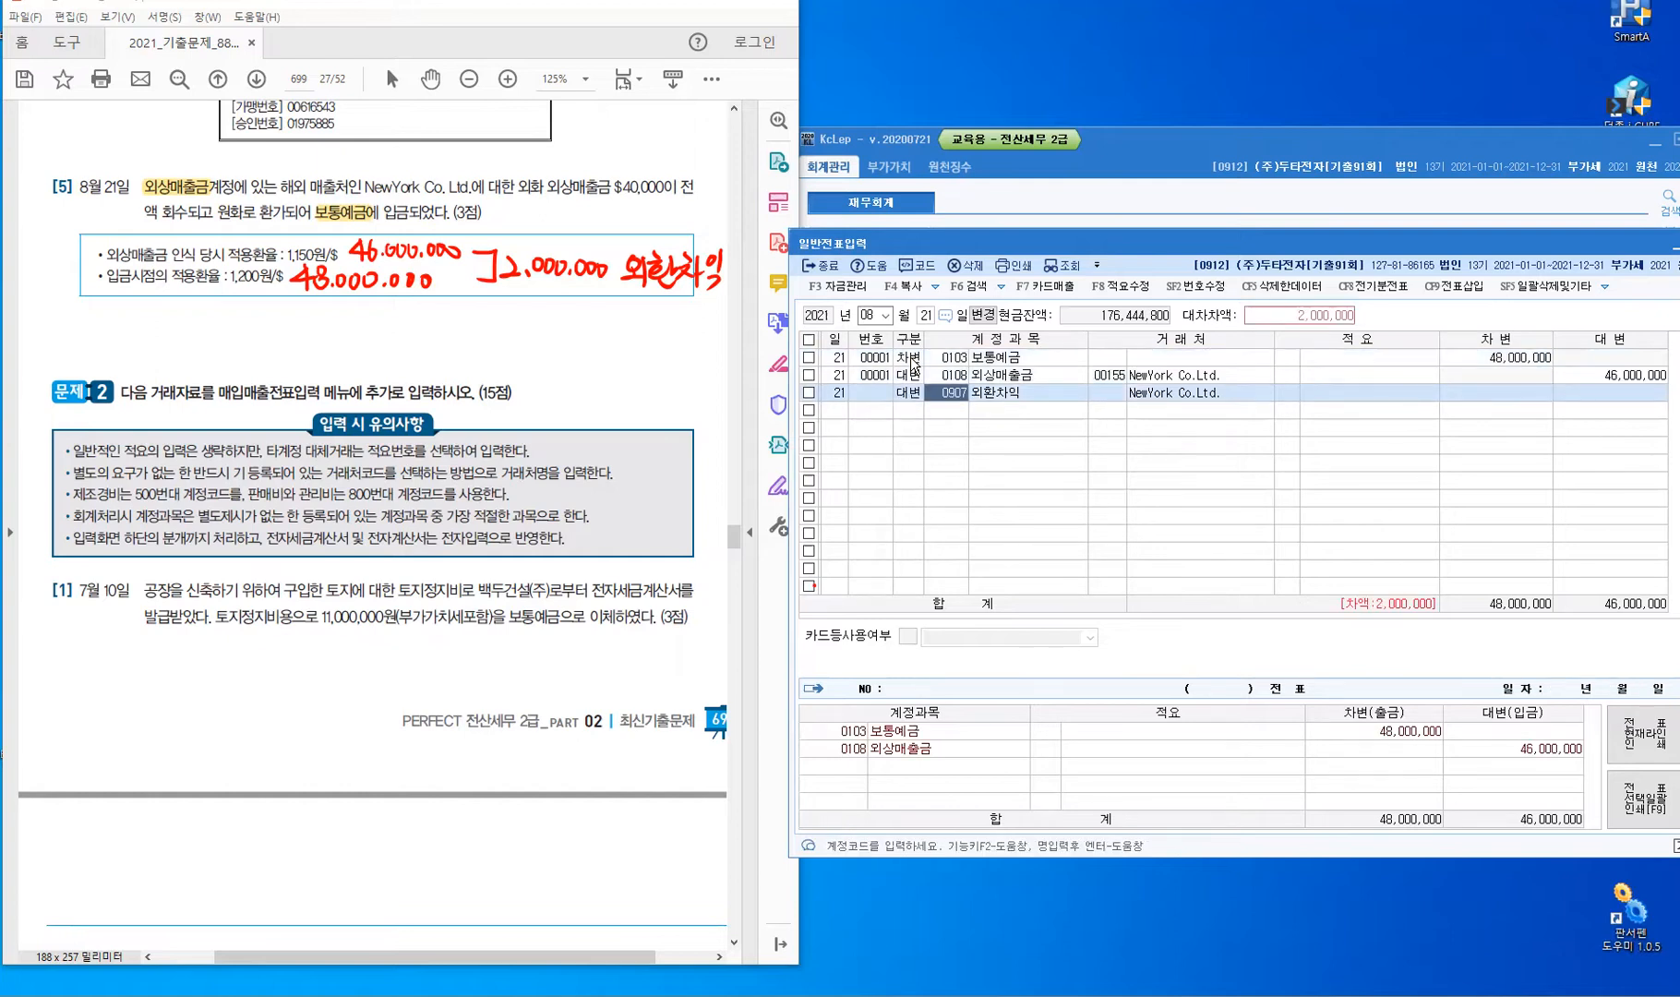
Enter 2,000,000 as the credit amount of the 외환차익 line.
key(Return)
key(Return)
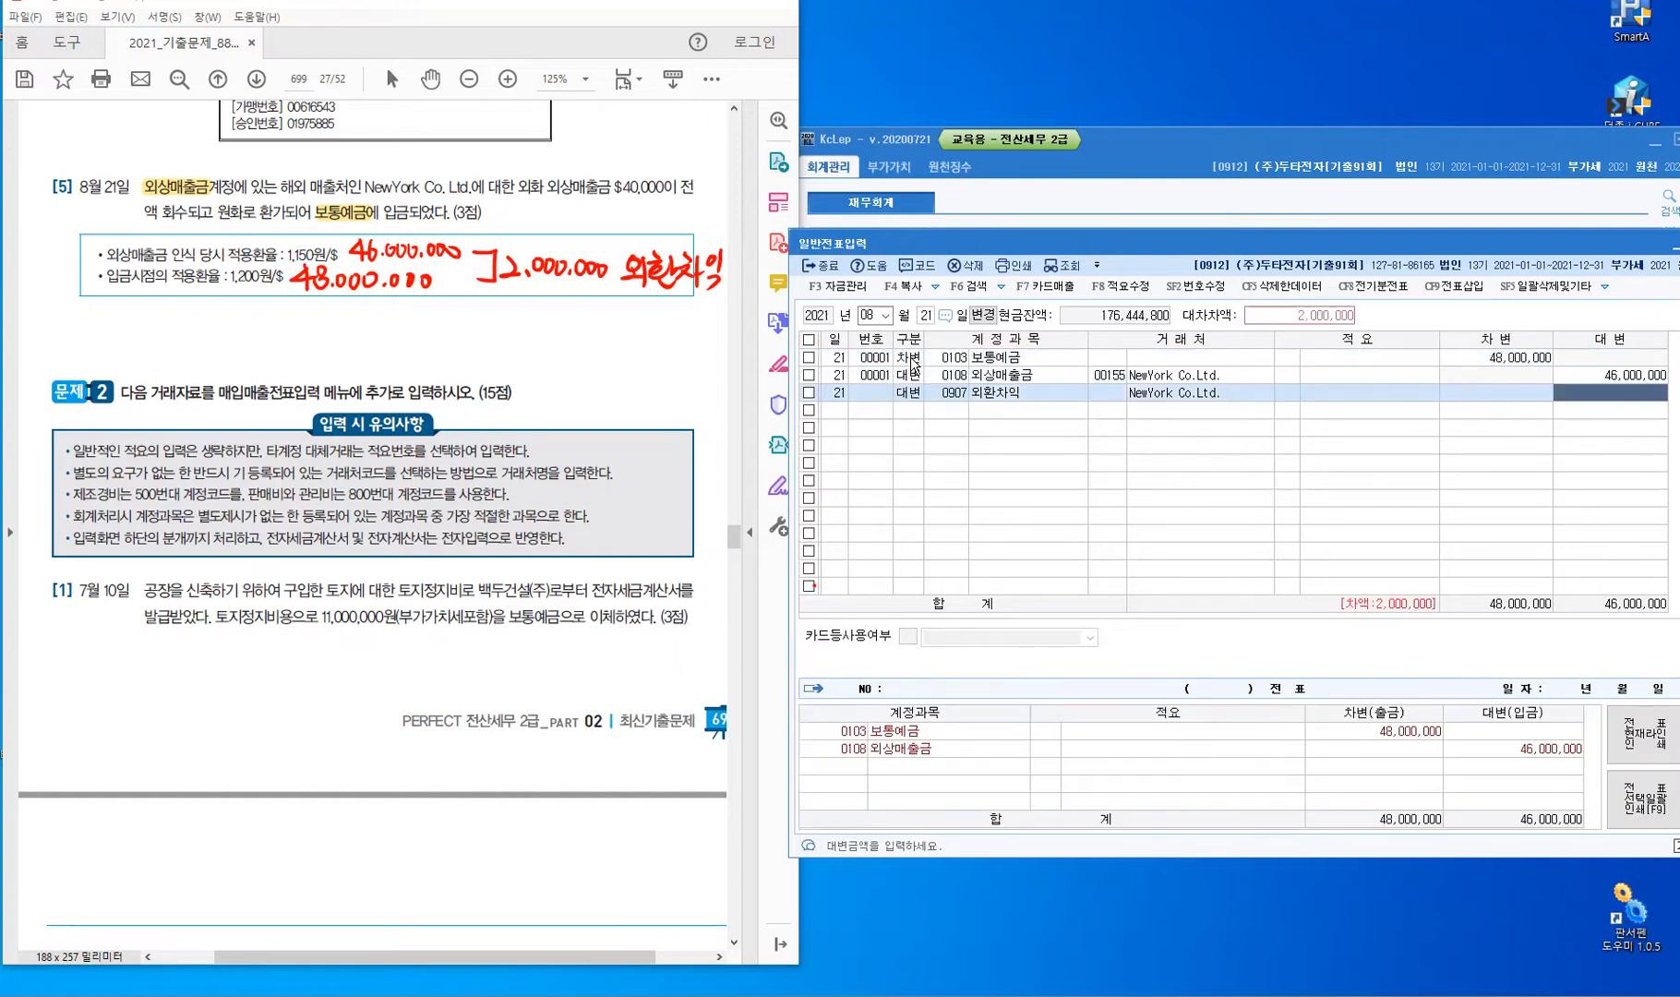
text(2,000,000)
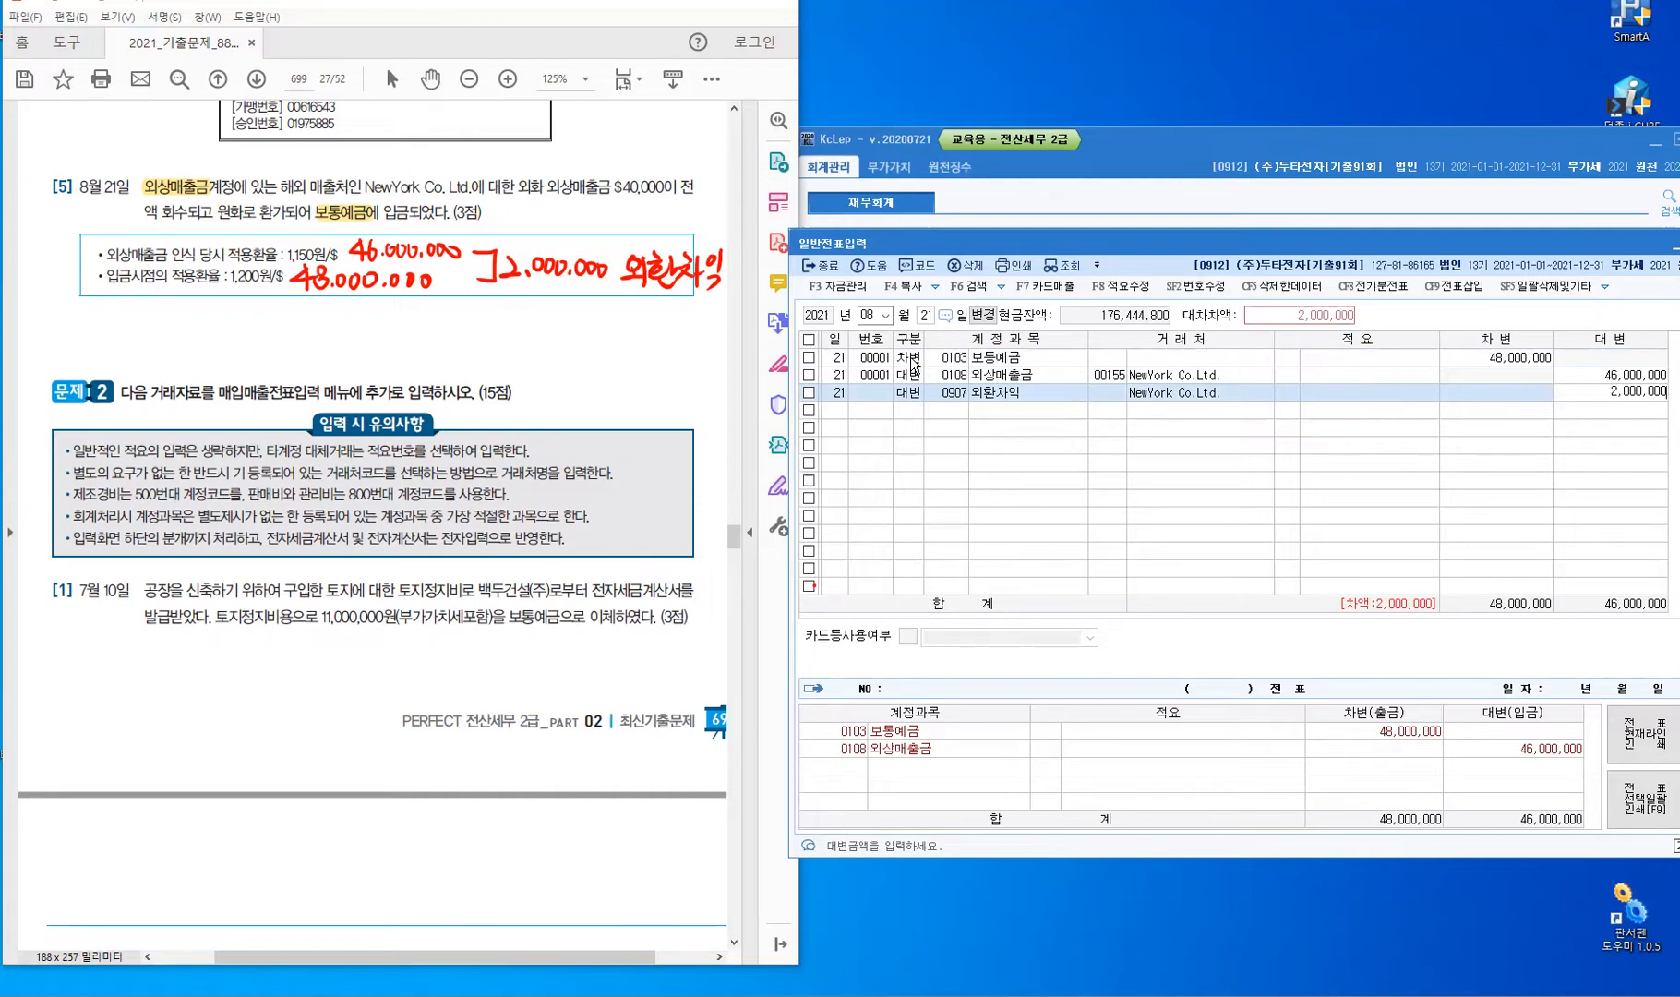
key(Return)
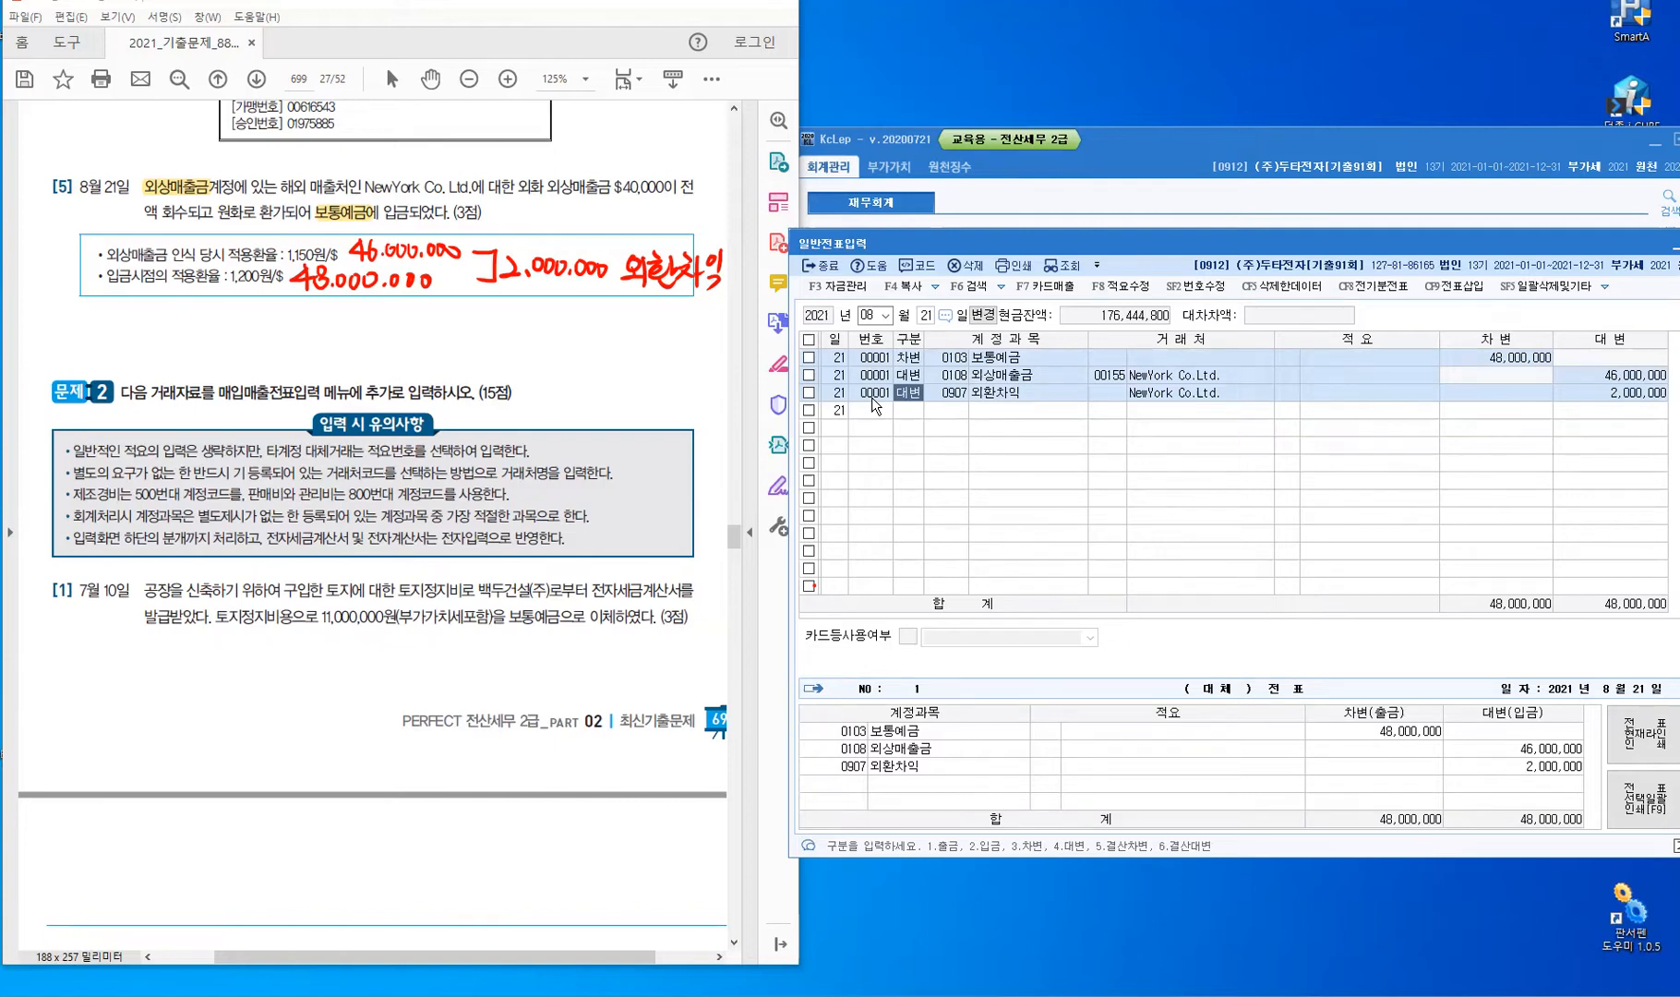
key(Return)
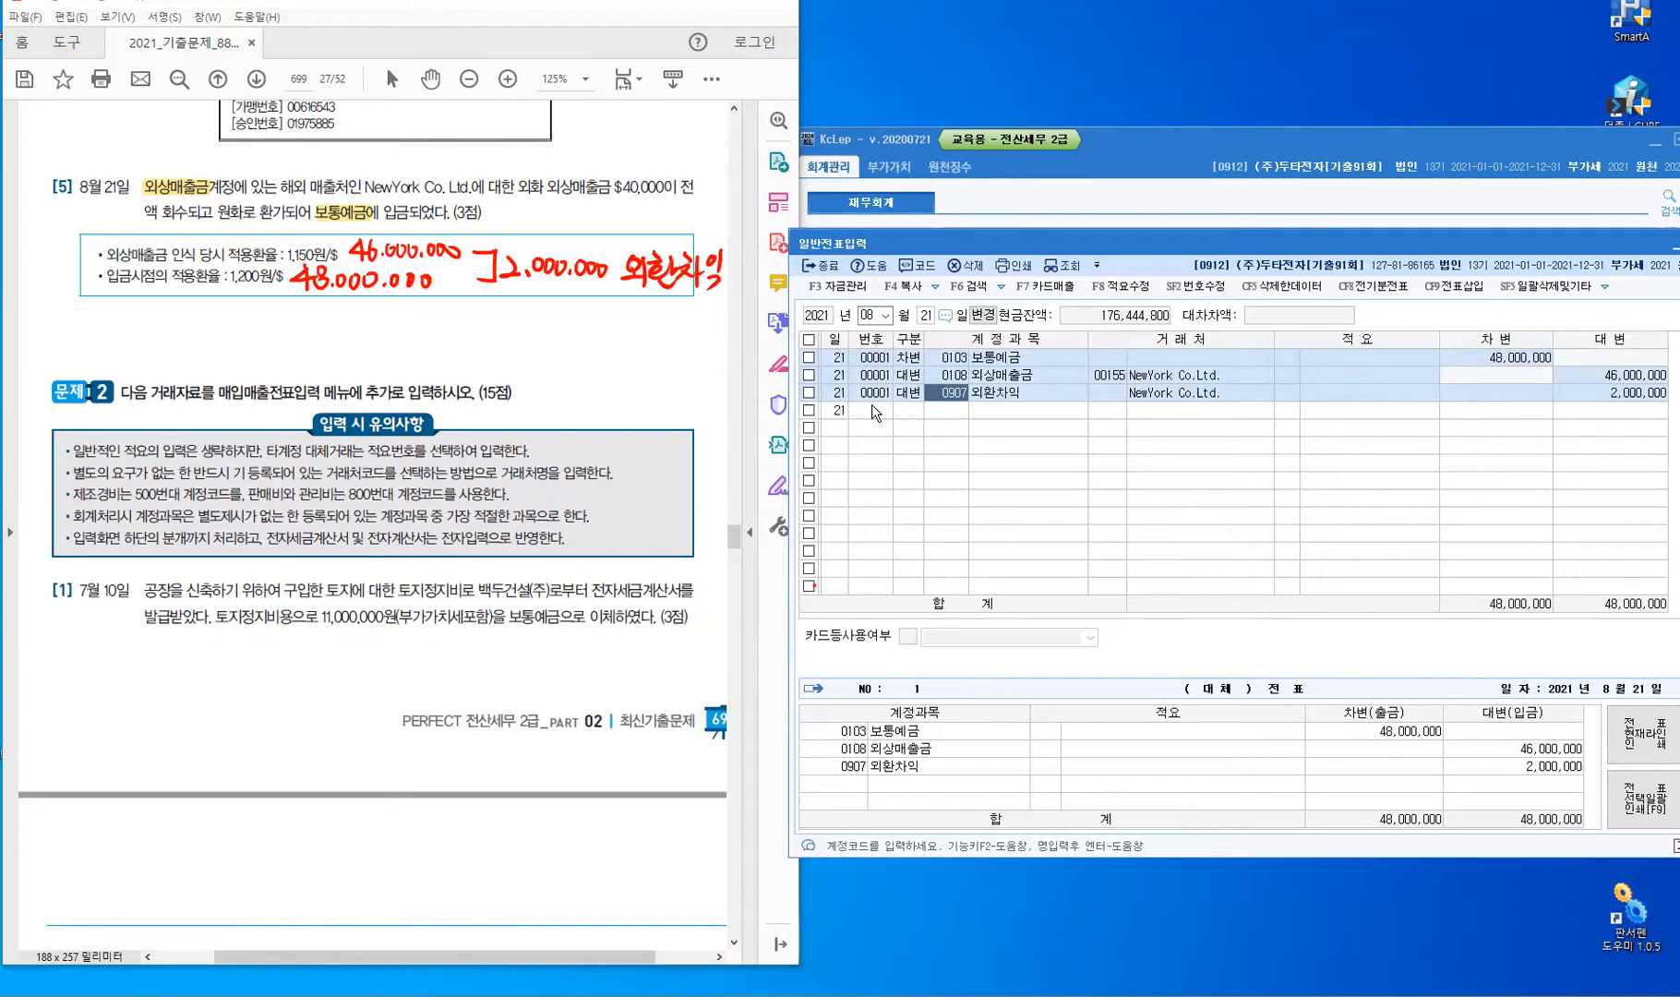
Clear the handwriting from the exam page and switch from the general voucher to the 매입매출전표입력 screen.
key(Escape)
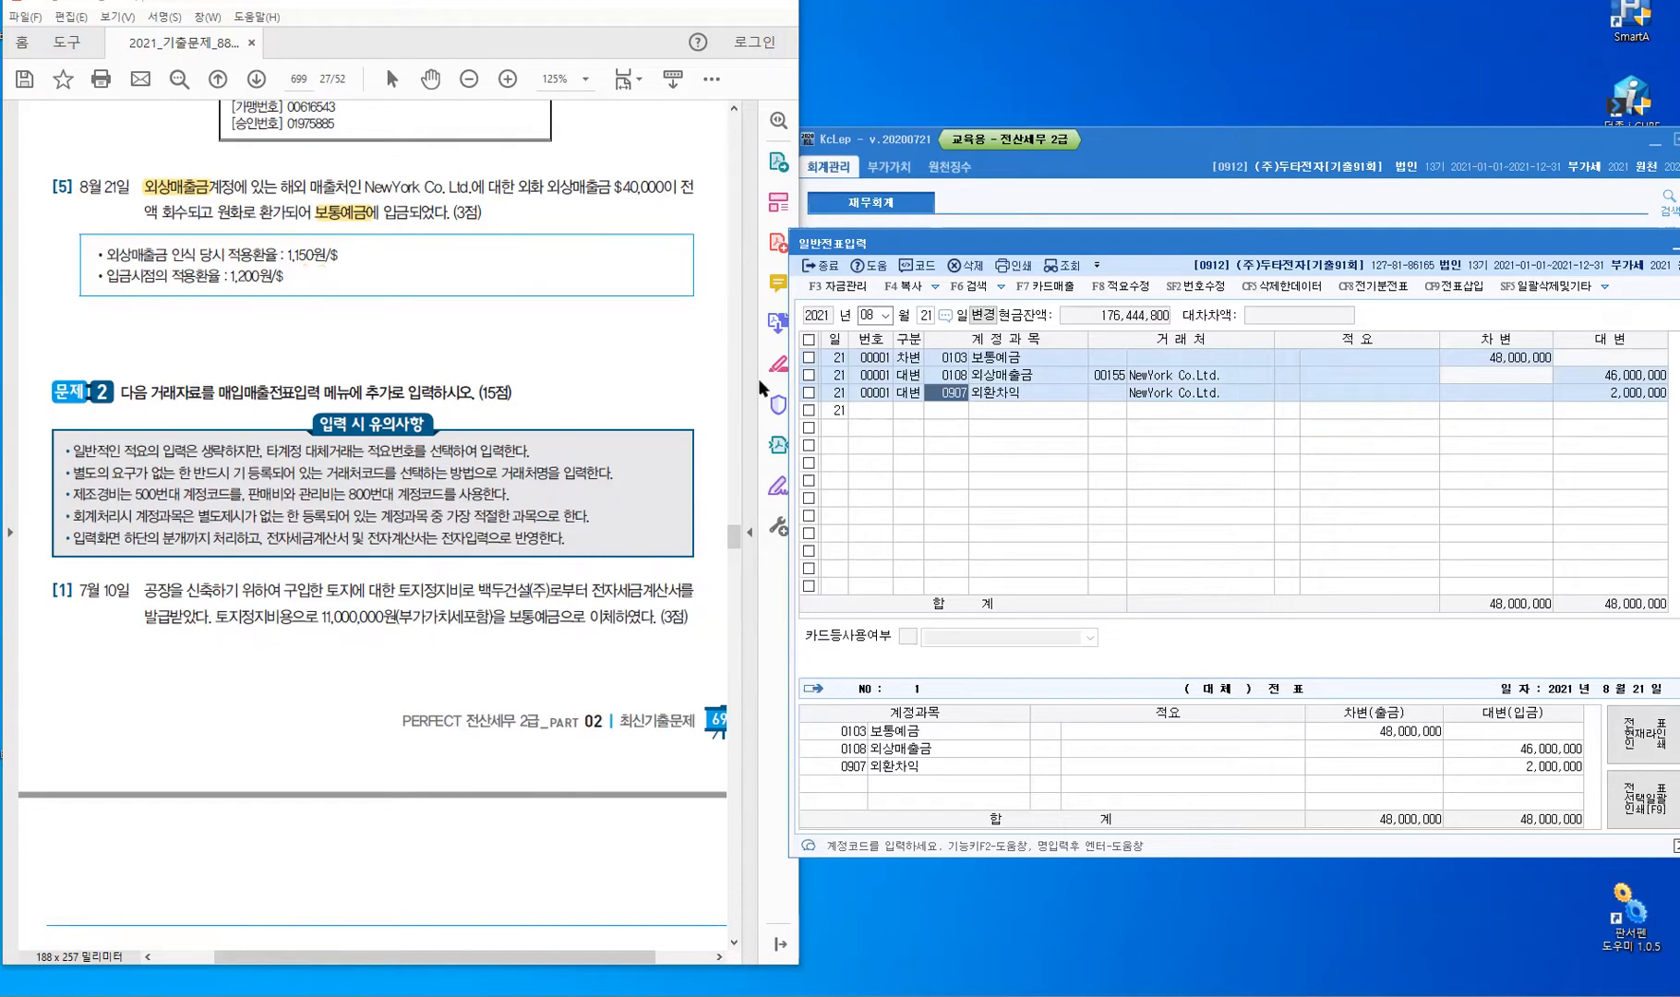
click(826, 266)
key(Escape)
click(885, 278)
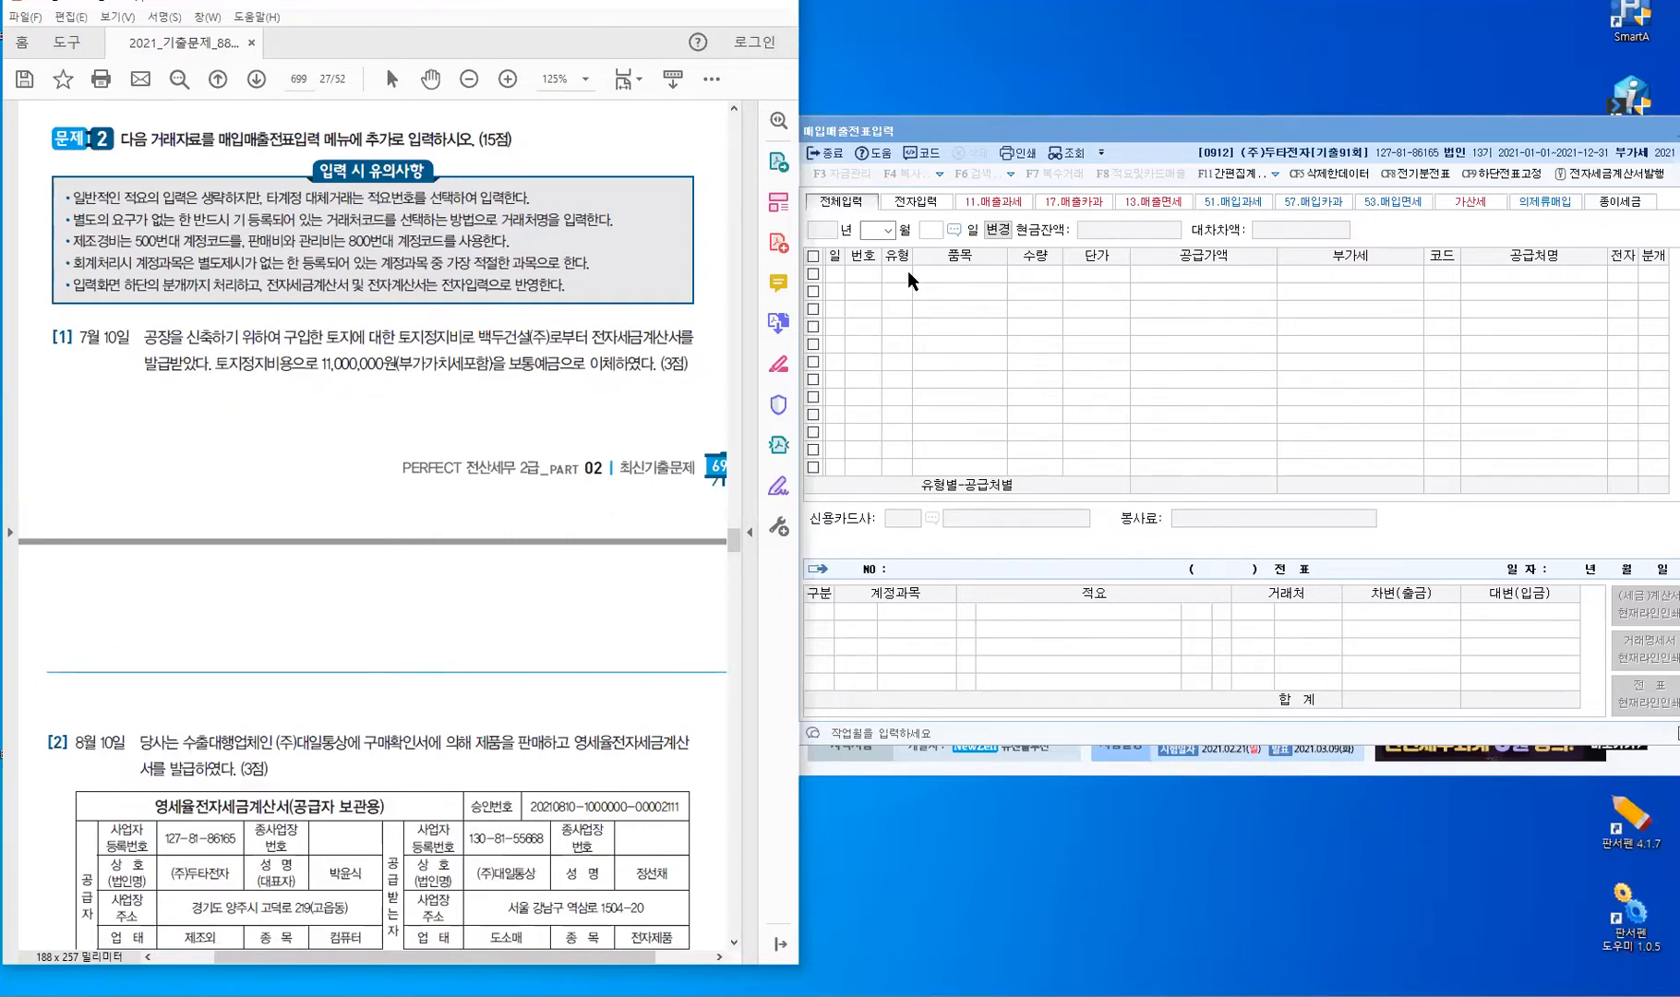
Set the purchase and sales voucher date to July 10.
click(887, 230)
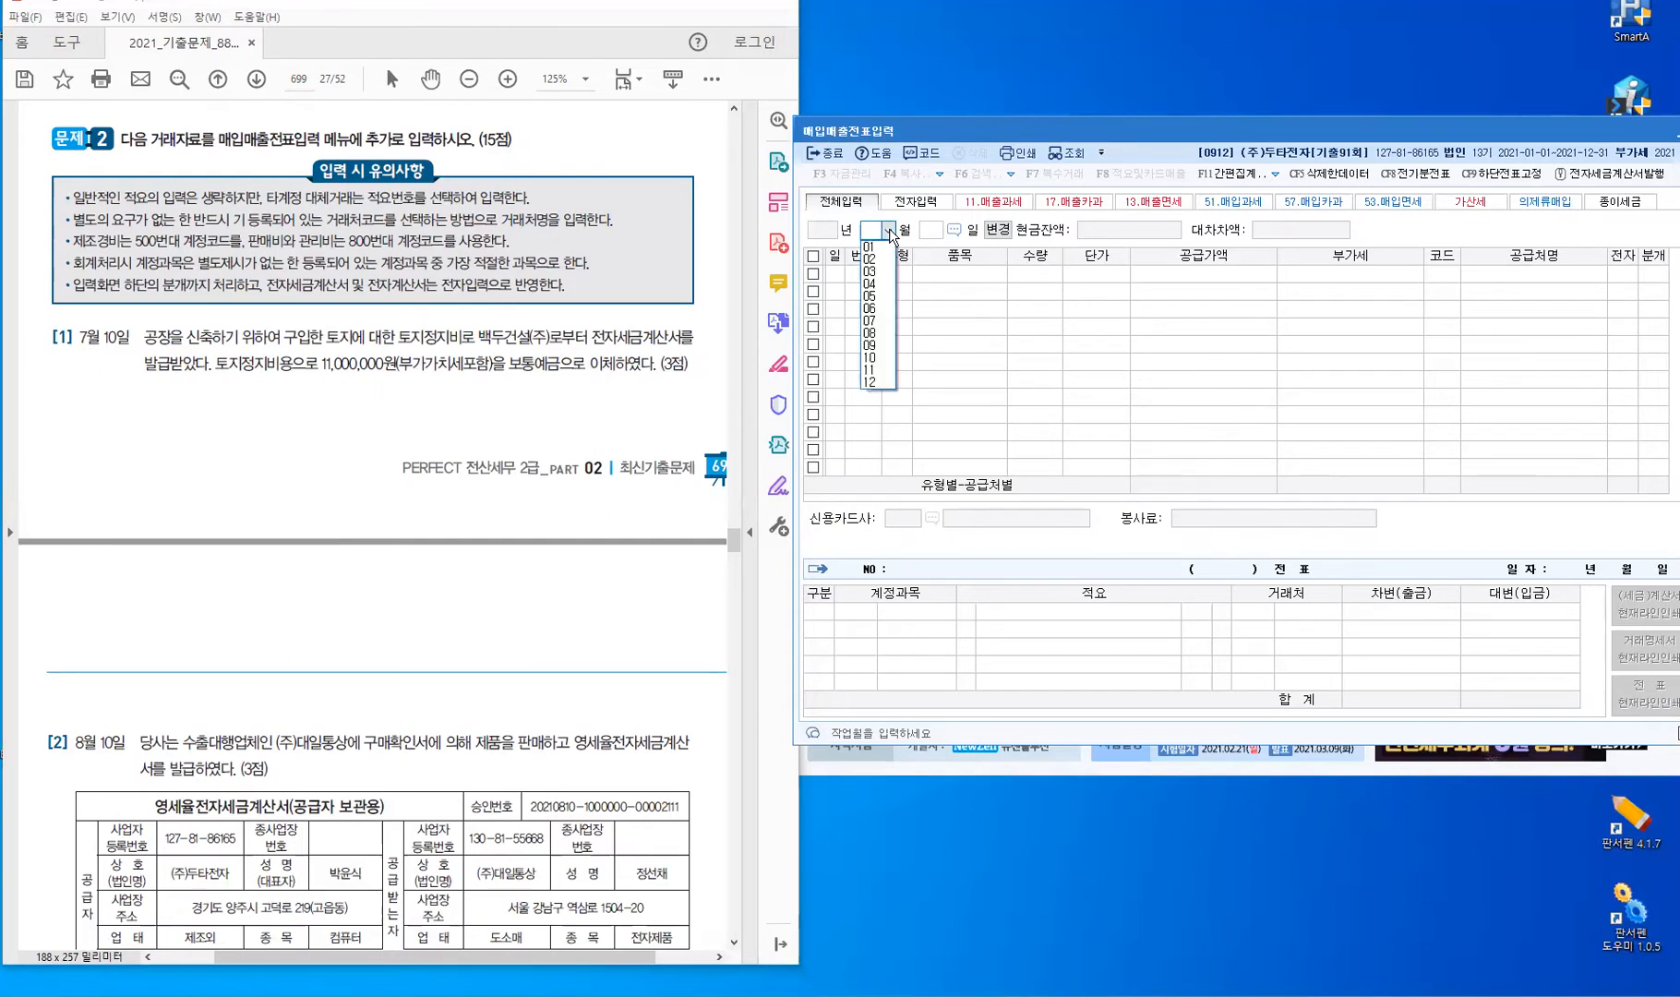
click(875, 323)
text(10)
key(Return)
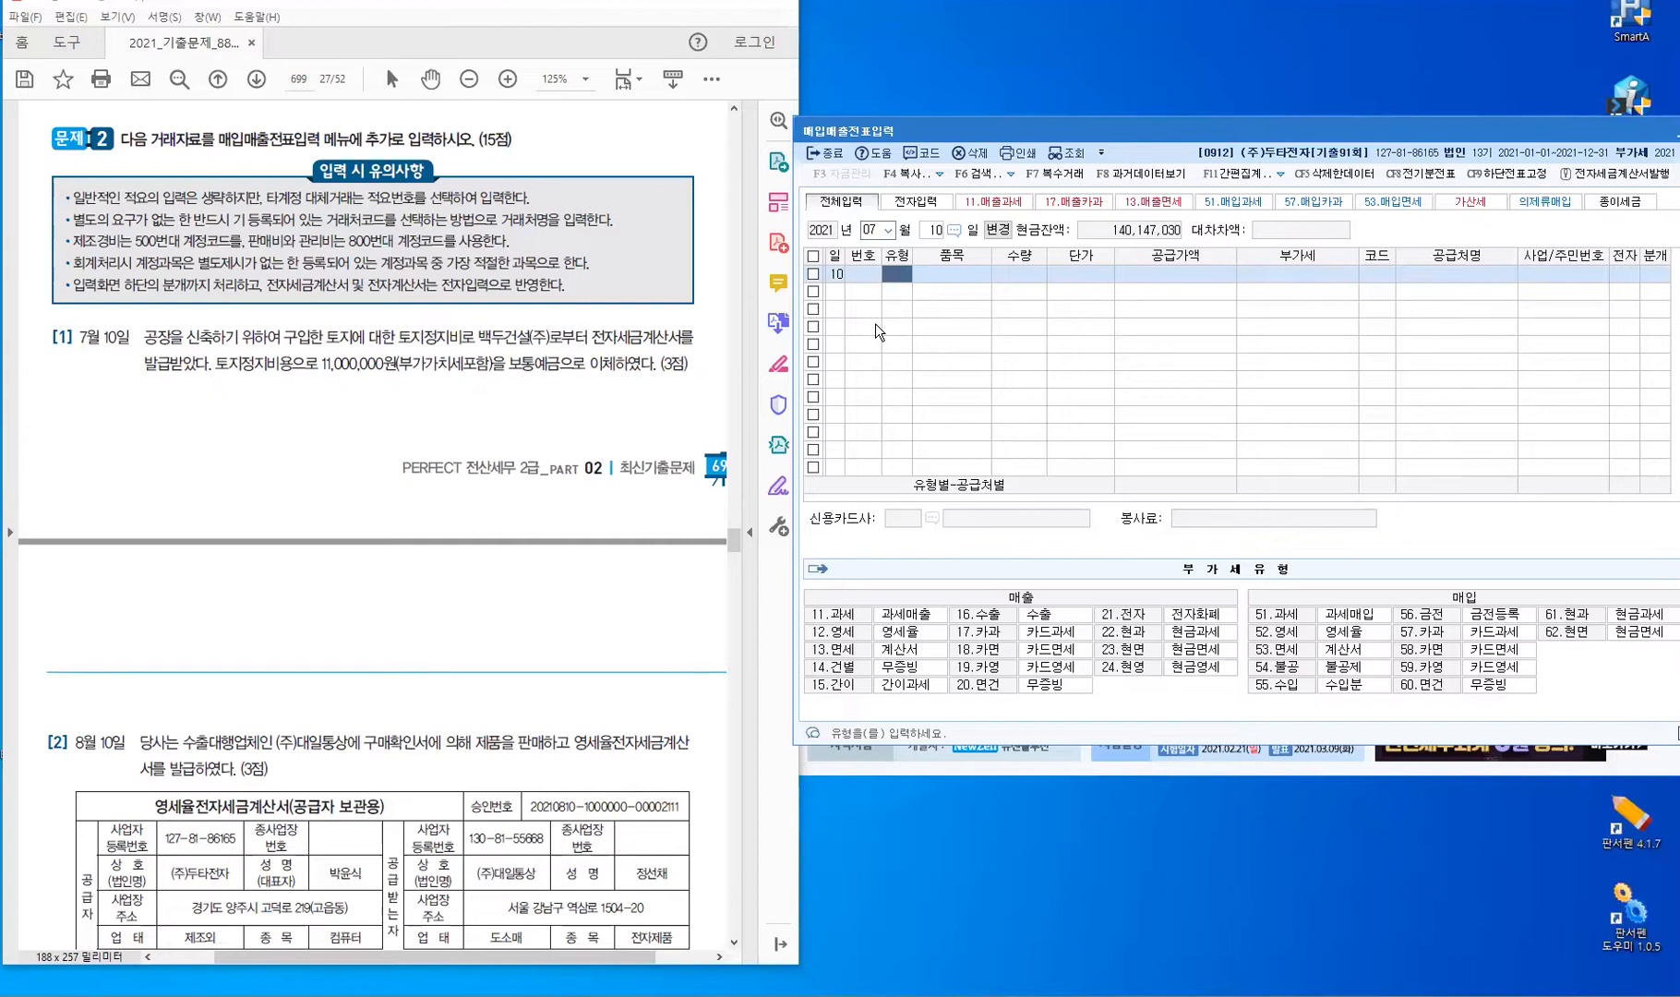
In question 1 of problem 2, highlight 토지정지비, handwrite 54.불공 above 전자세금계산서, and put quote marks around 보통예금.
drag(398, 337, 459, 351)
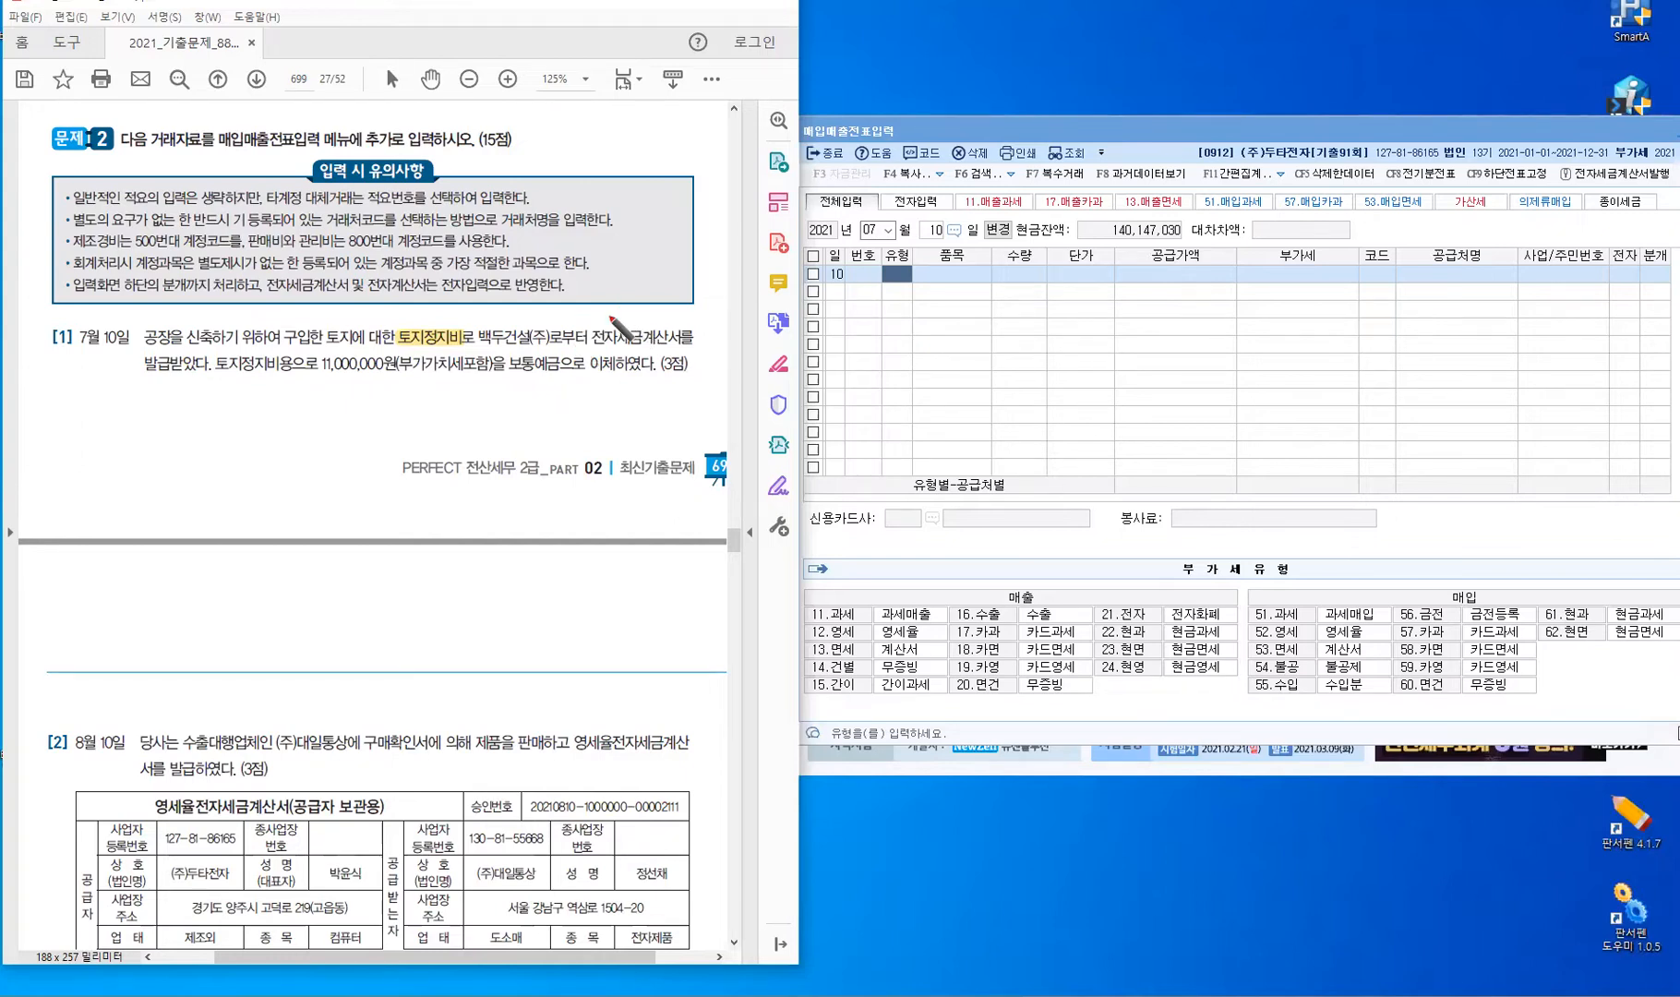
mouse_move(609, 325)
mouse_down()
mouse_move(637, 284)
mouse_move(647, 310)
mouse_move(716, 323)
mouse_move(698, 325)
mouse_up()
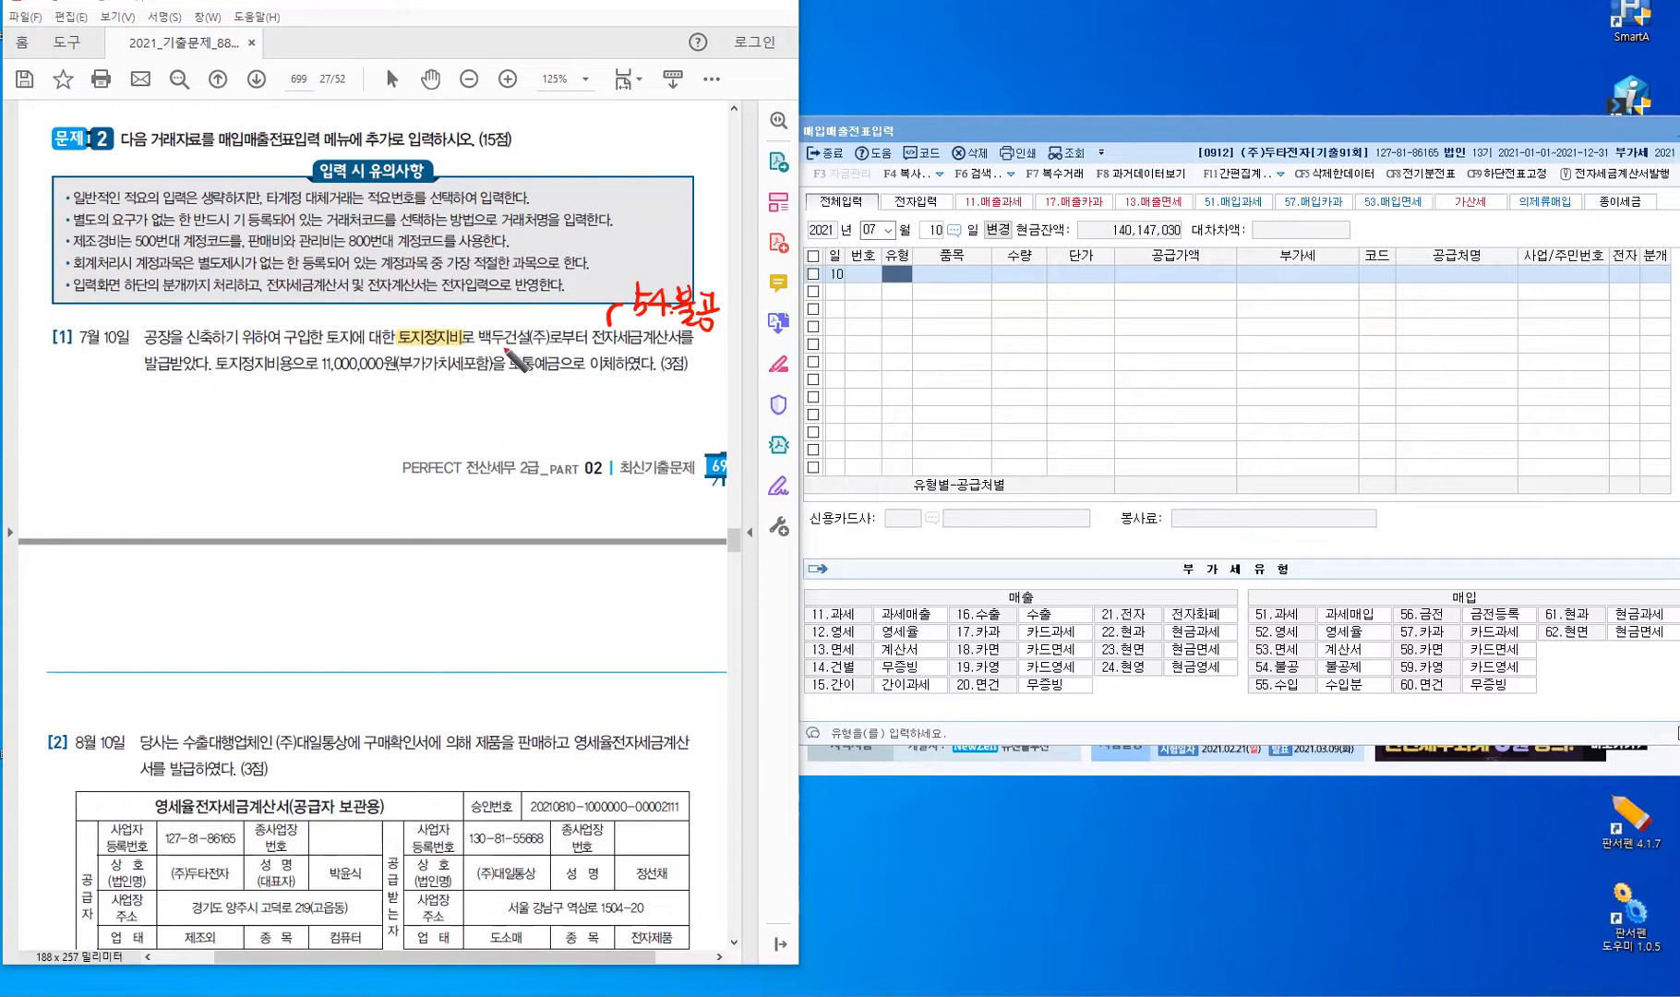
drag(505, 342, 563, 358)
Set the July 10 line's type to 54 불공 and its item name to 토지정지비.
click(909, 277)
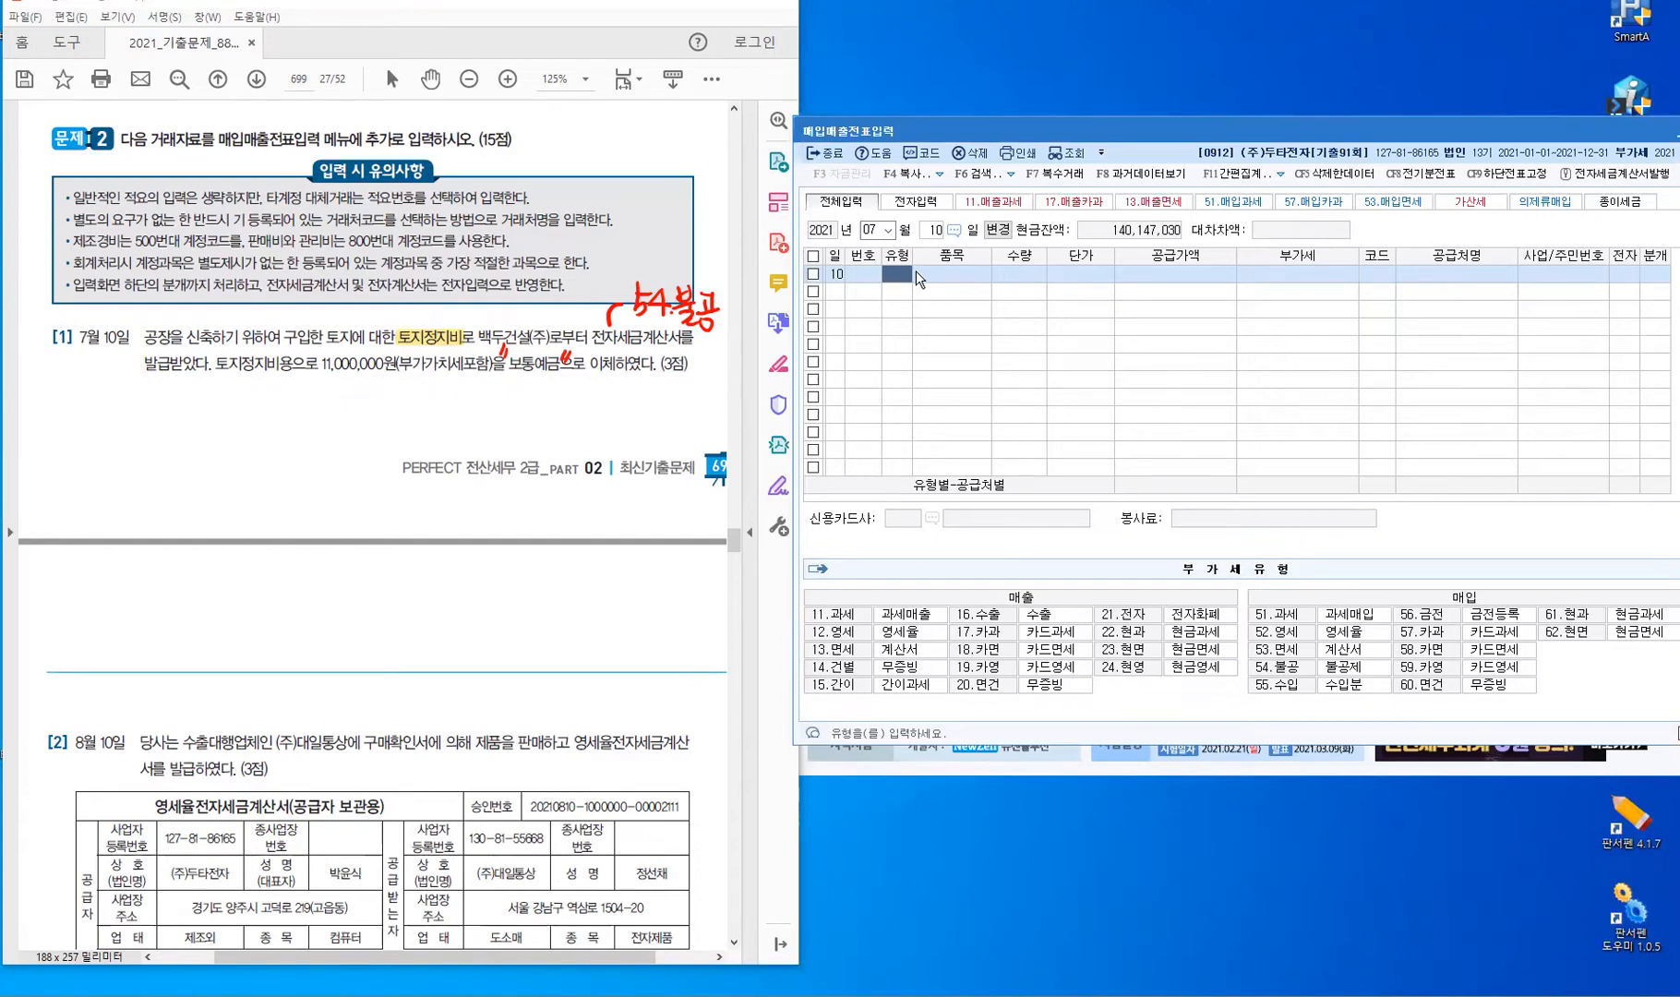
key(Return)
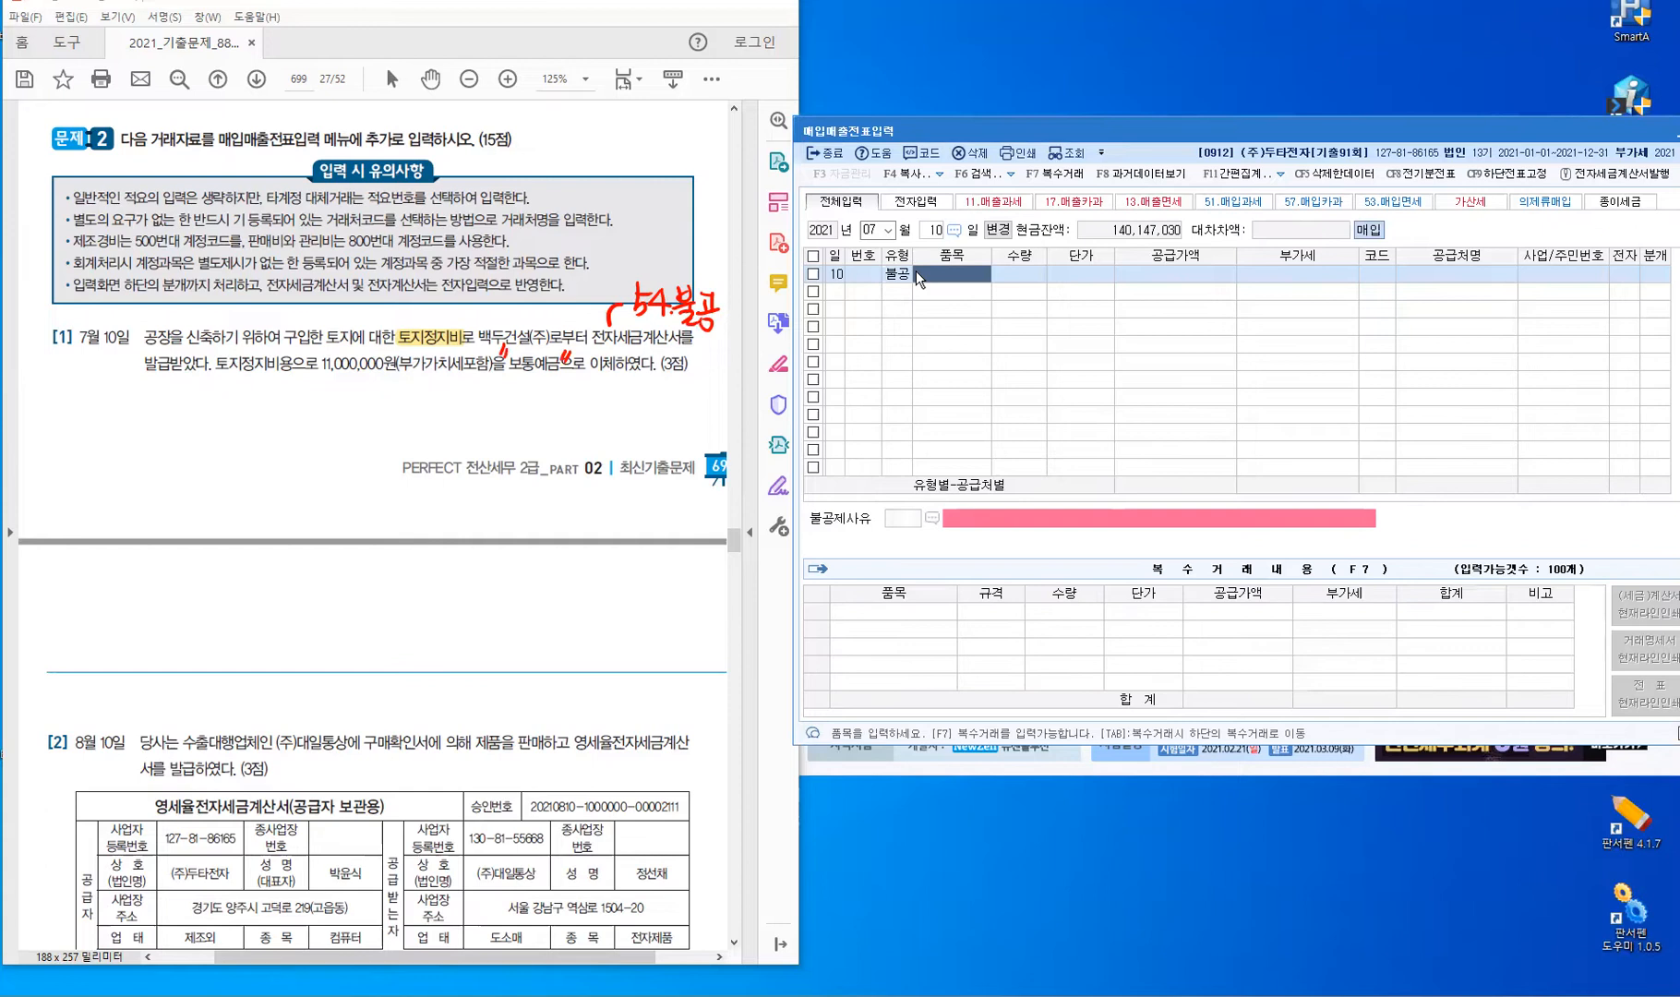
text(토ㅈㅣ)
key(BackSpace)
text(토지정지비)
key(BackSpace)
key(BackSpace)
key(BackSpace)
text(지비)
key(Return)
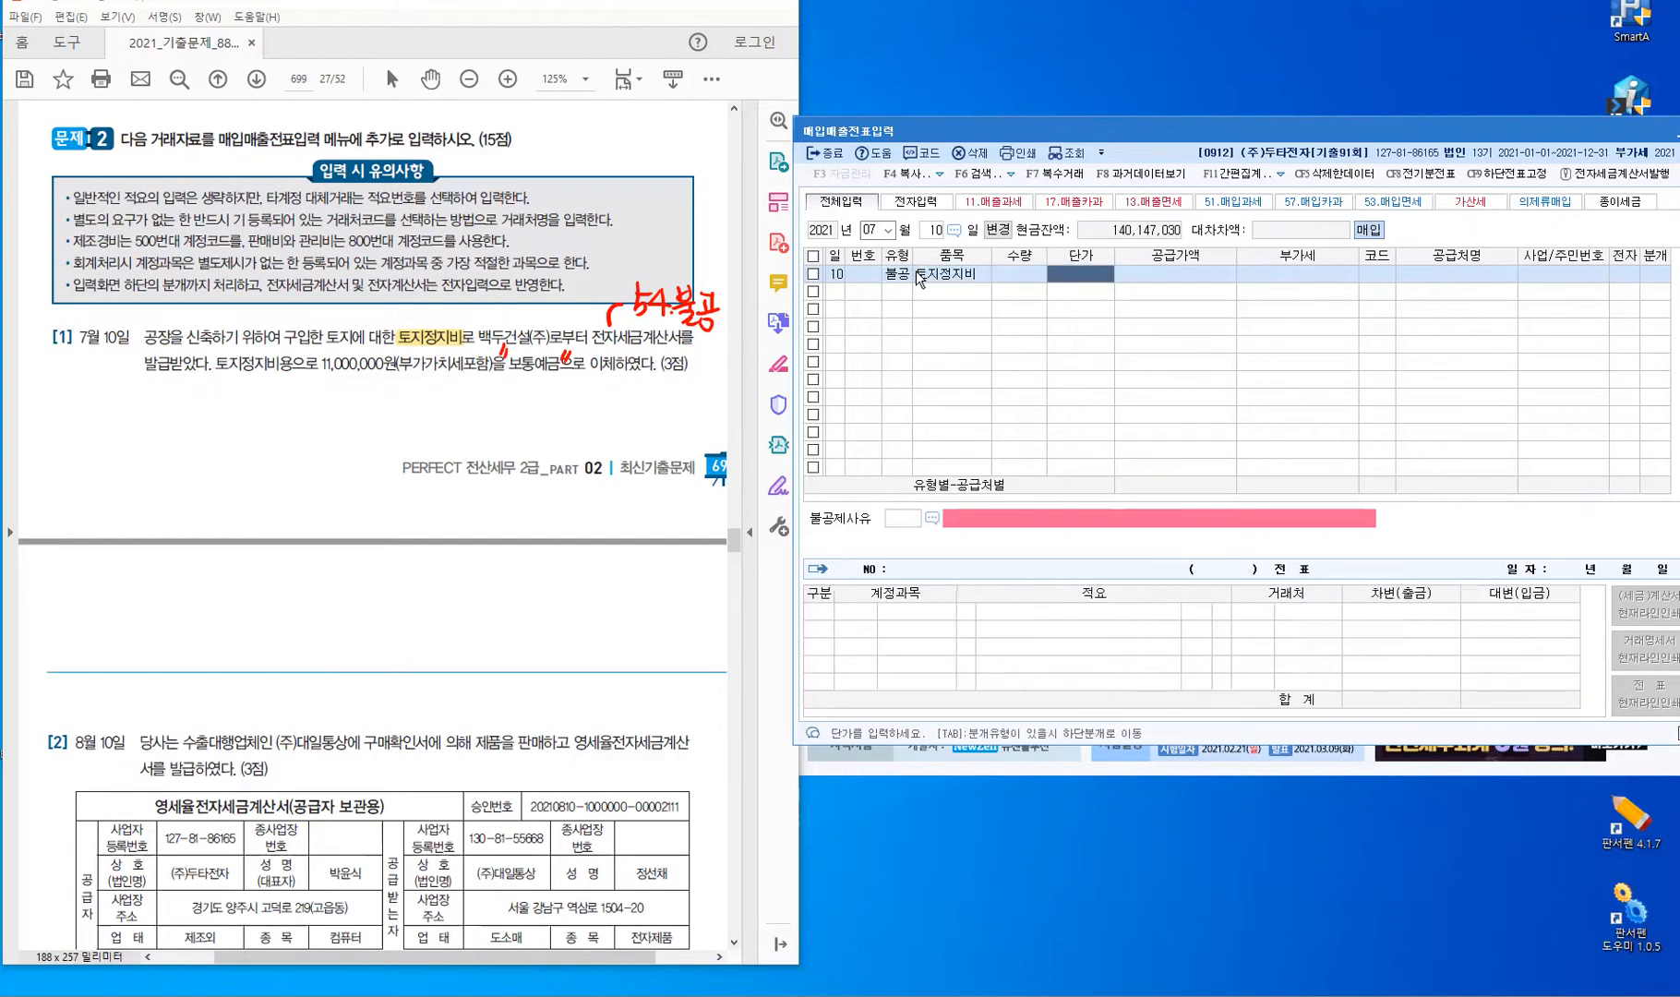
Set the supply value to 10,000,000 and the non-deduction reason to 2, ②사업과 직접 관련 없는 지출.
key(Return)
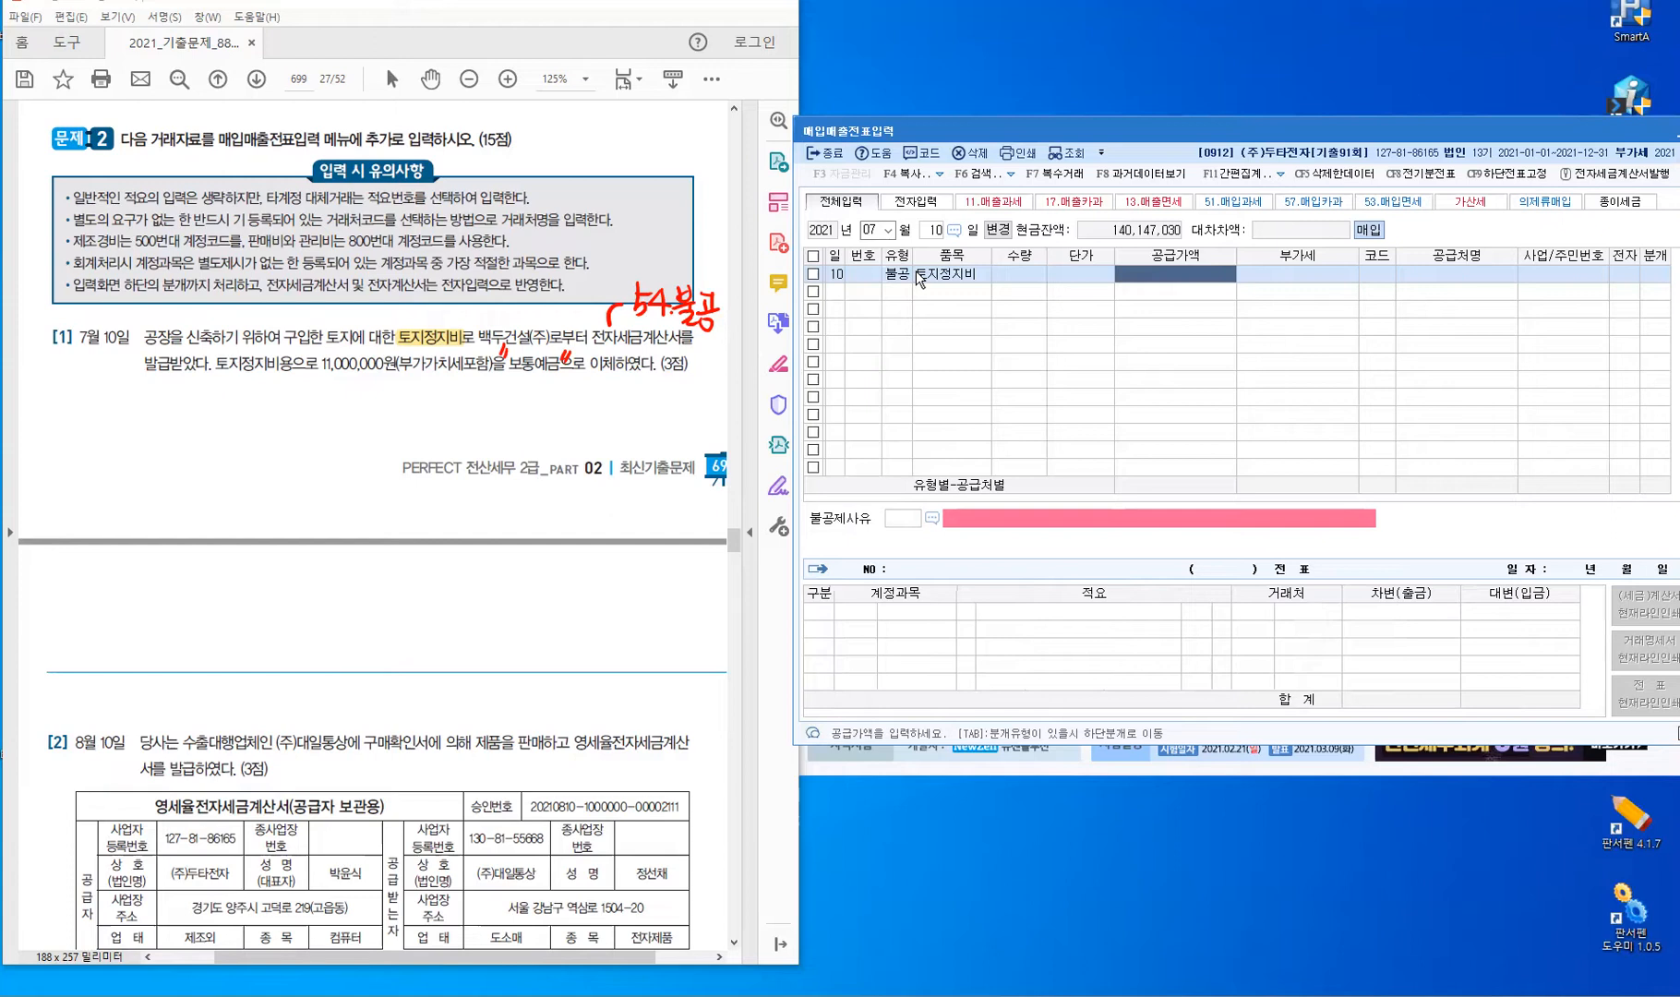
text(10000000)
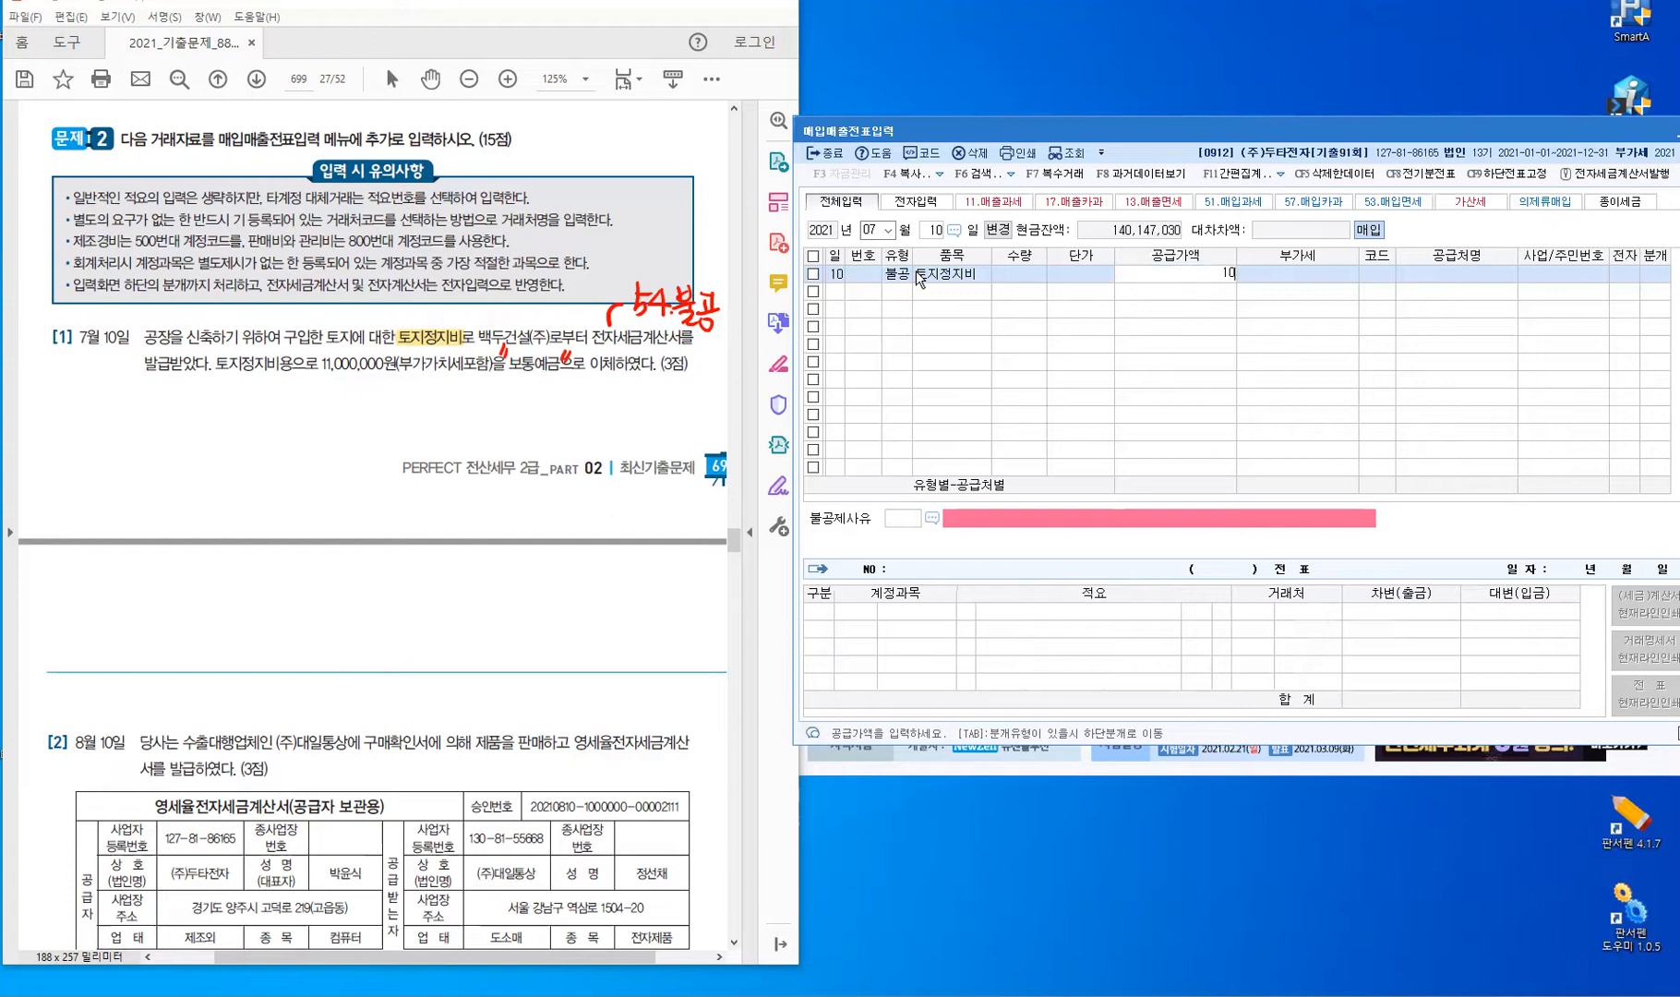
key(Return)
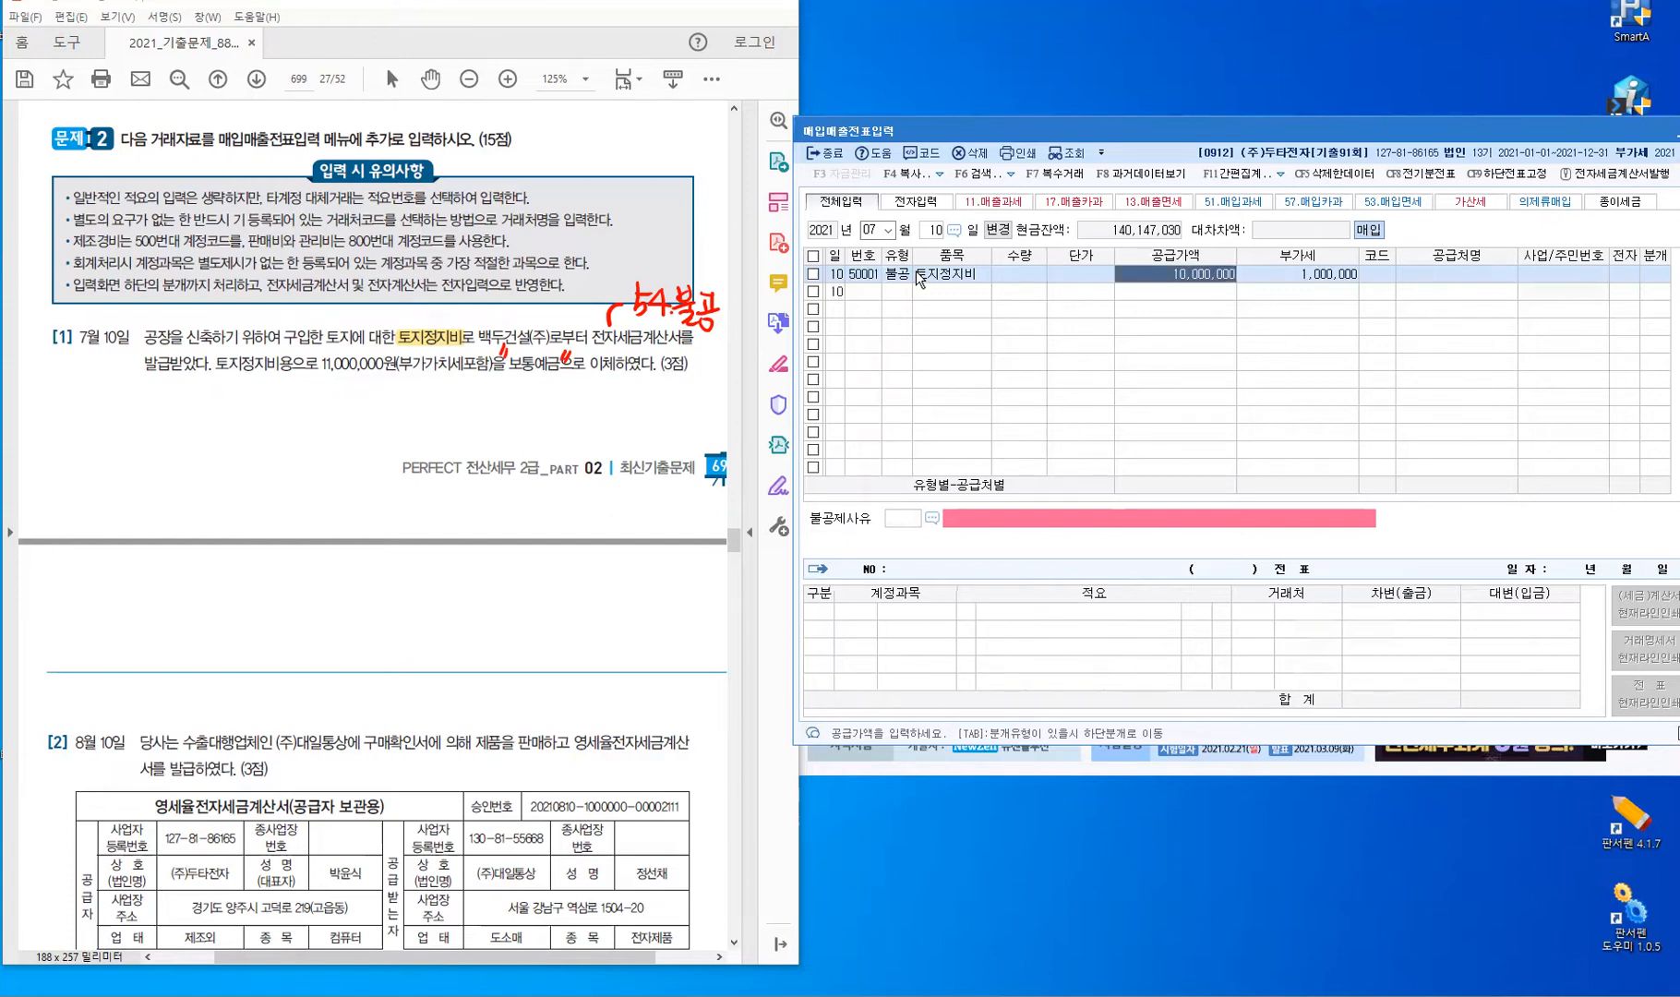
text(2)
key(Return)
Set the supplier to 백두건설(주) and mark the tax invoice as electronic (여).
text(백두)
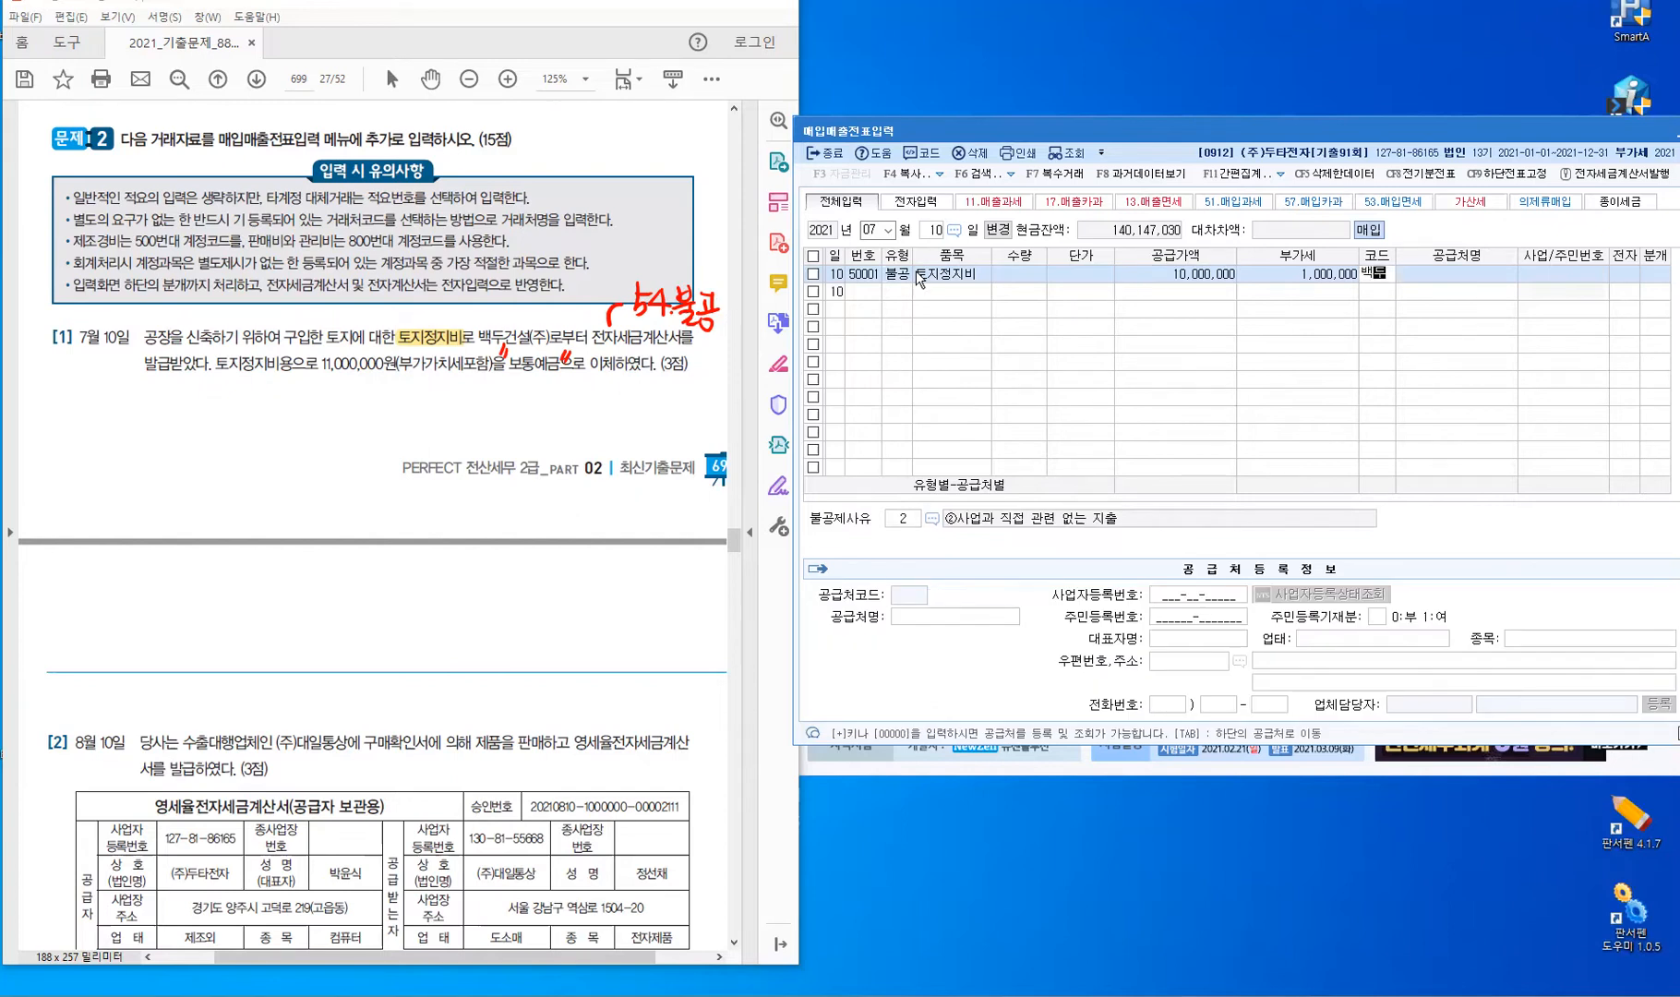
key(Return)
key(Return)
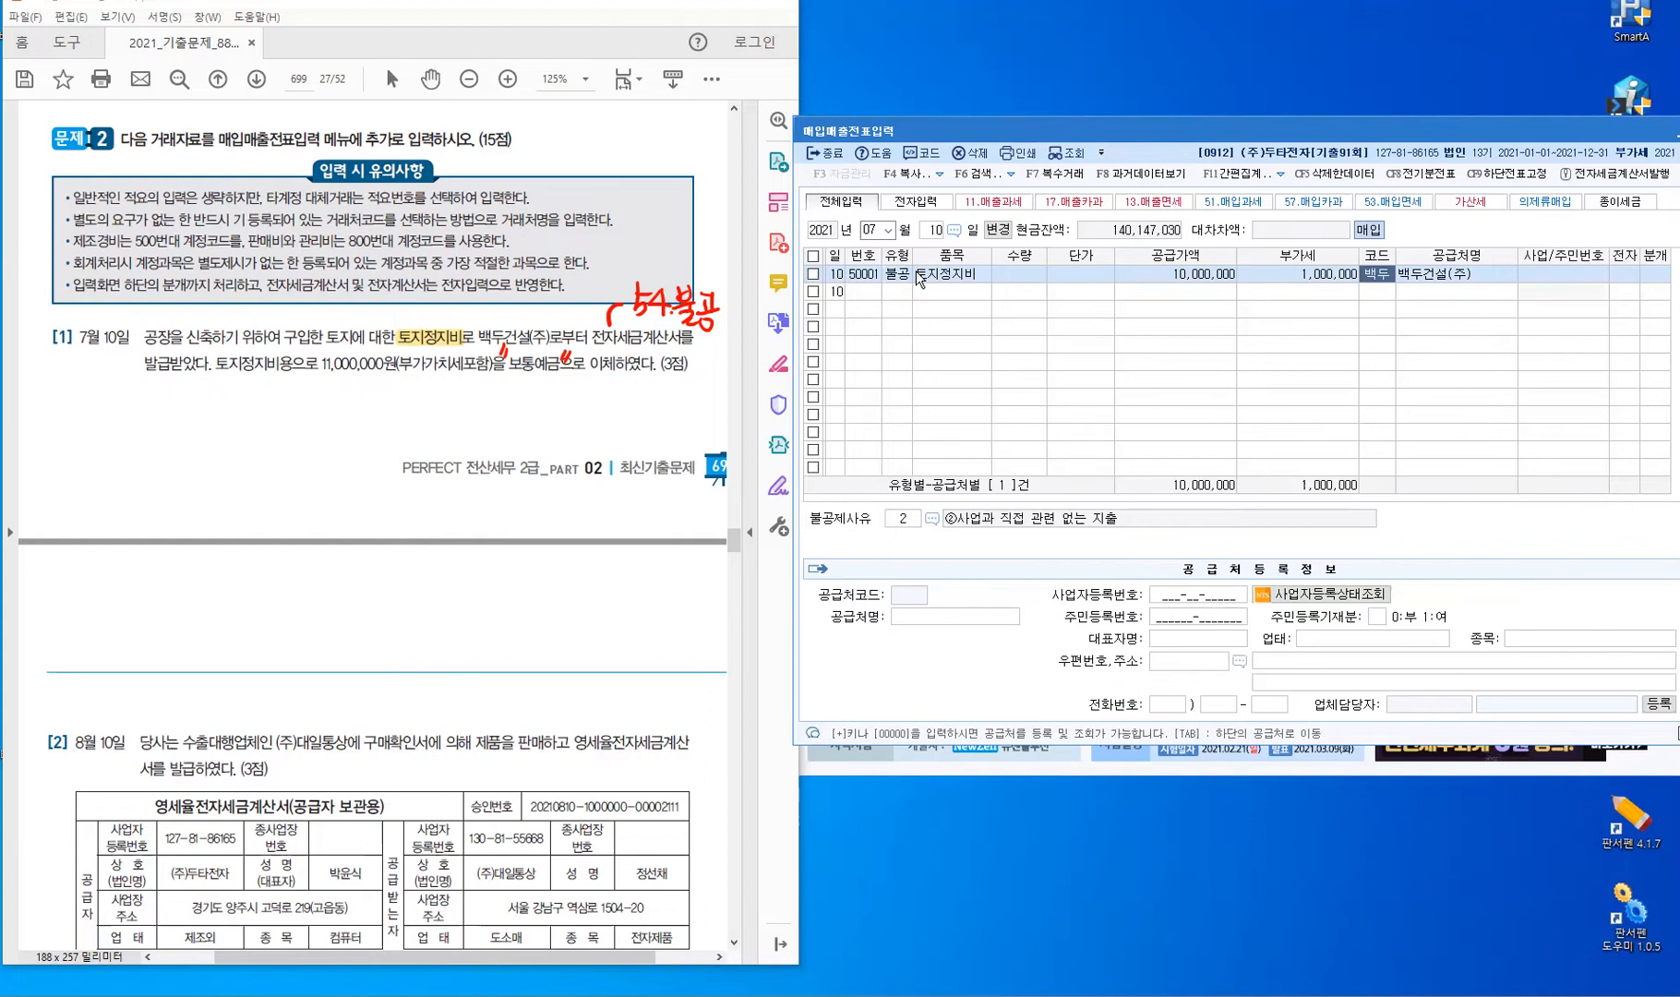
text(1)
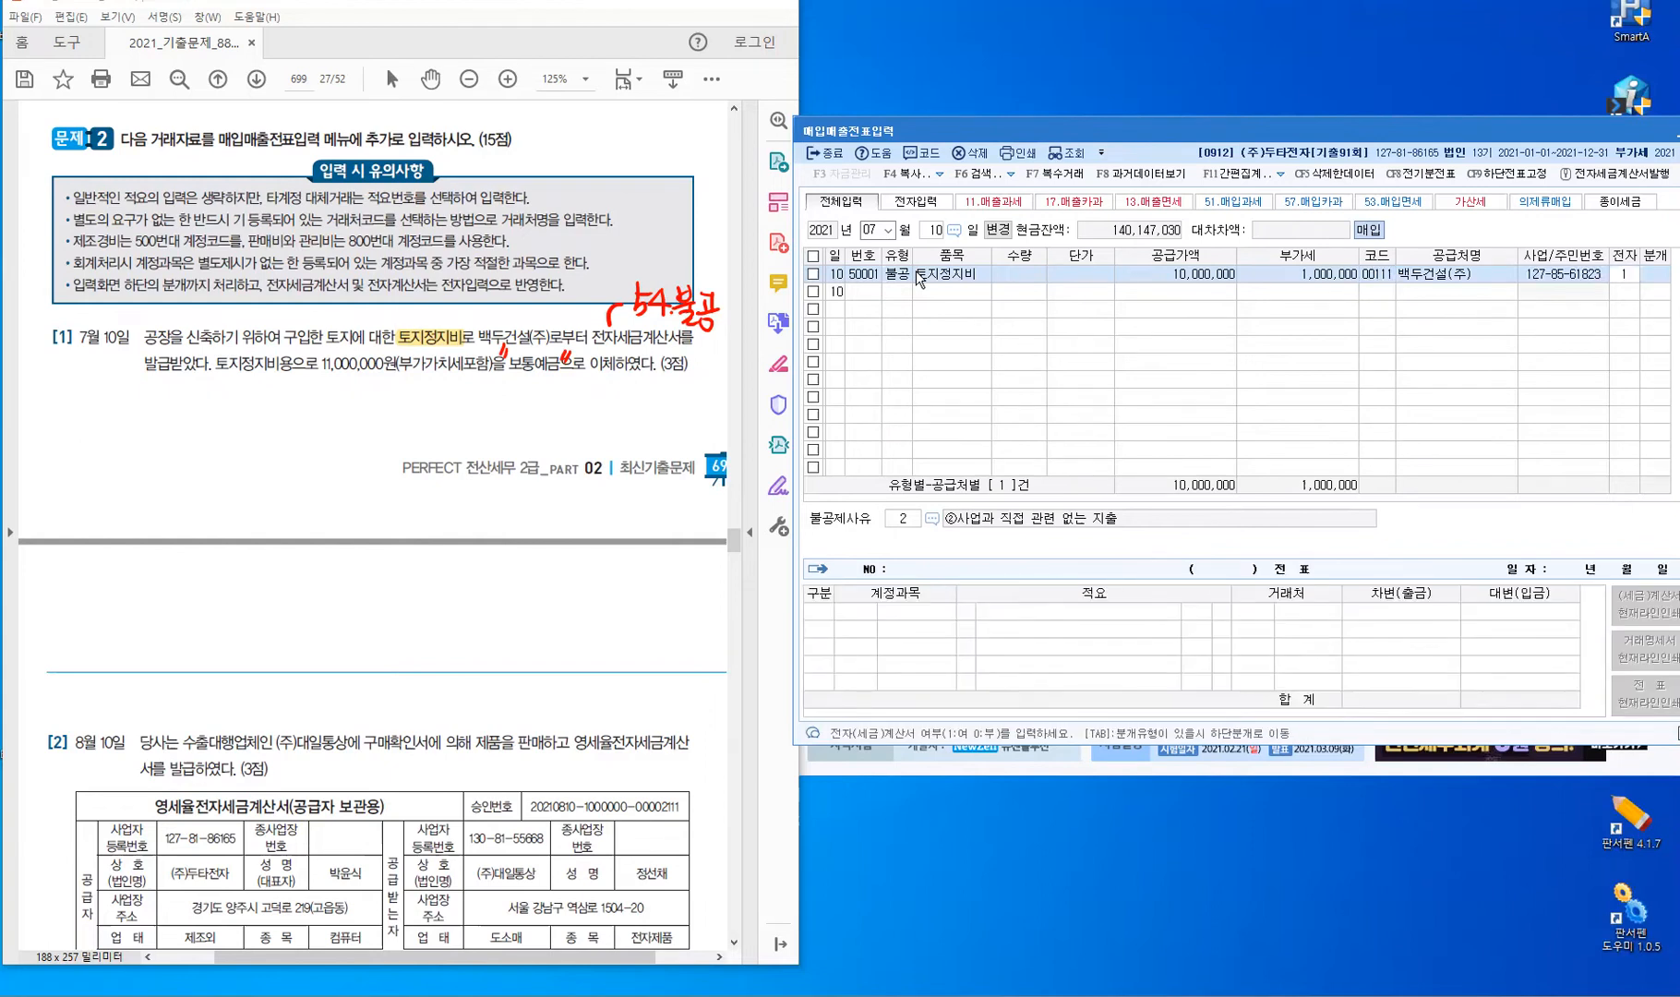
key(Return)
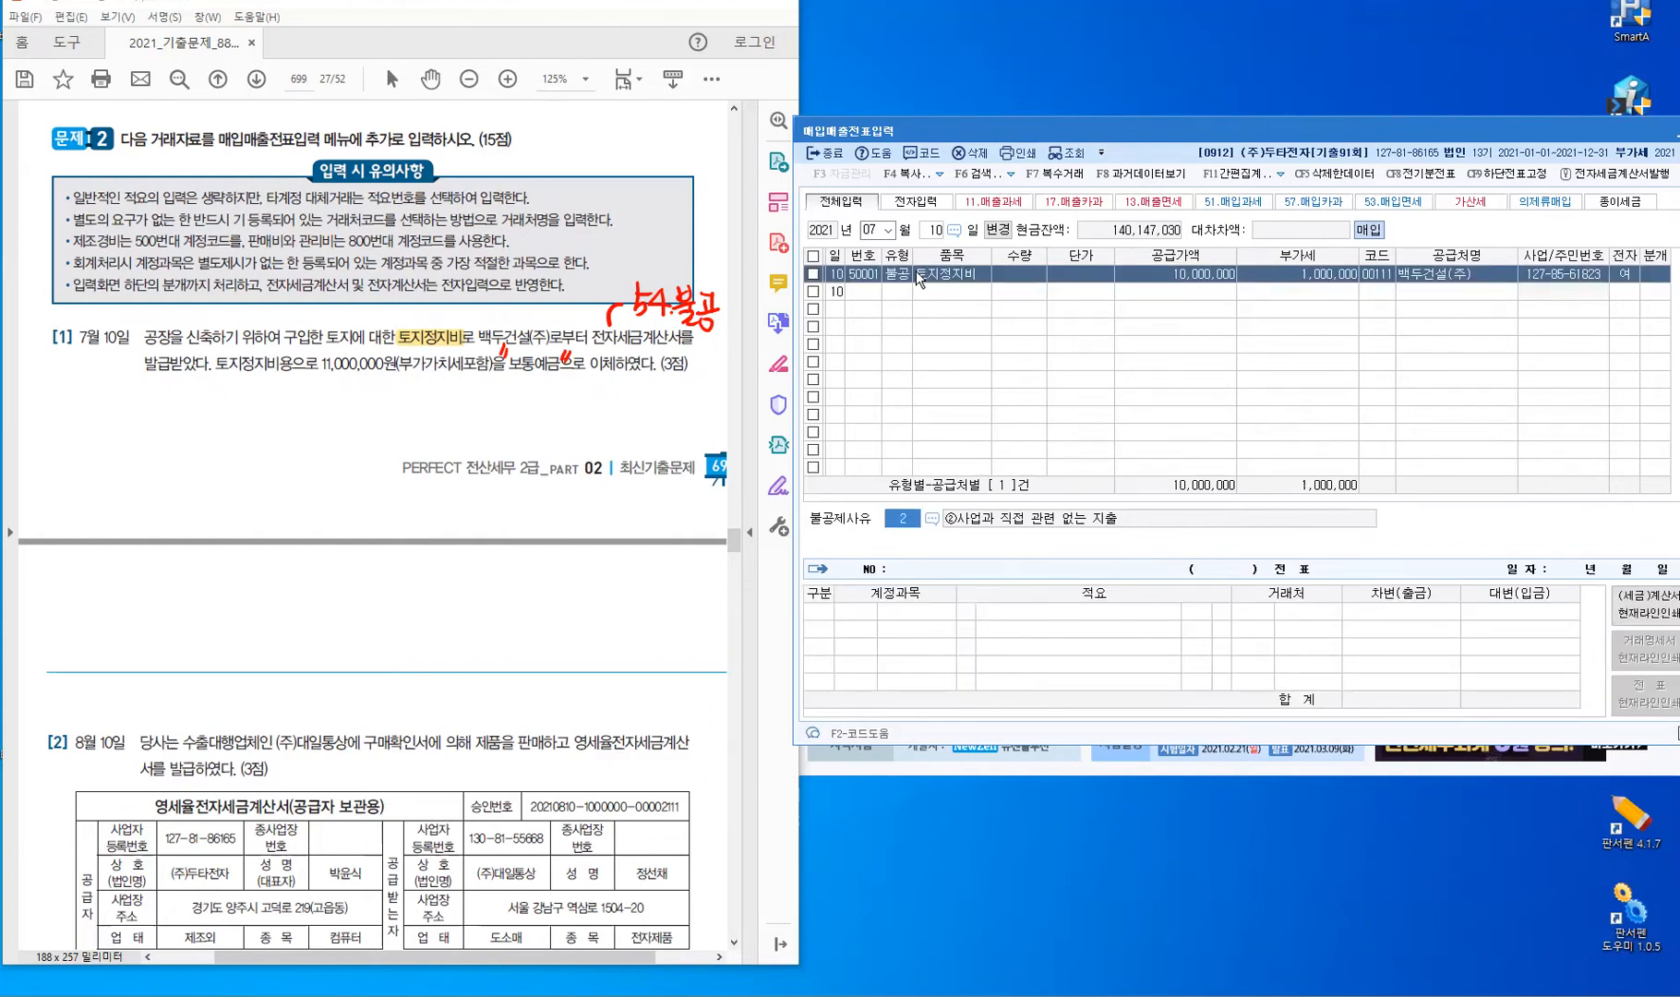
Change the July 10 line's non-deduction reason to 6, ⑥토지의 자본적 지출 관련.
key(F2)
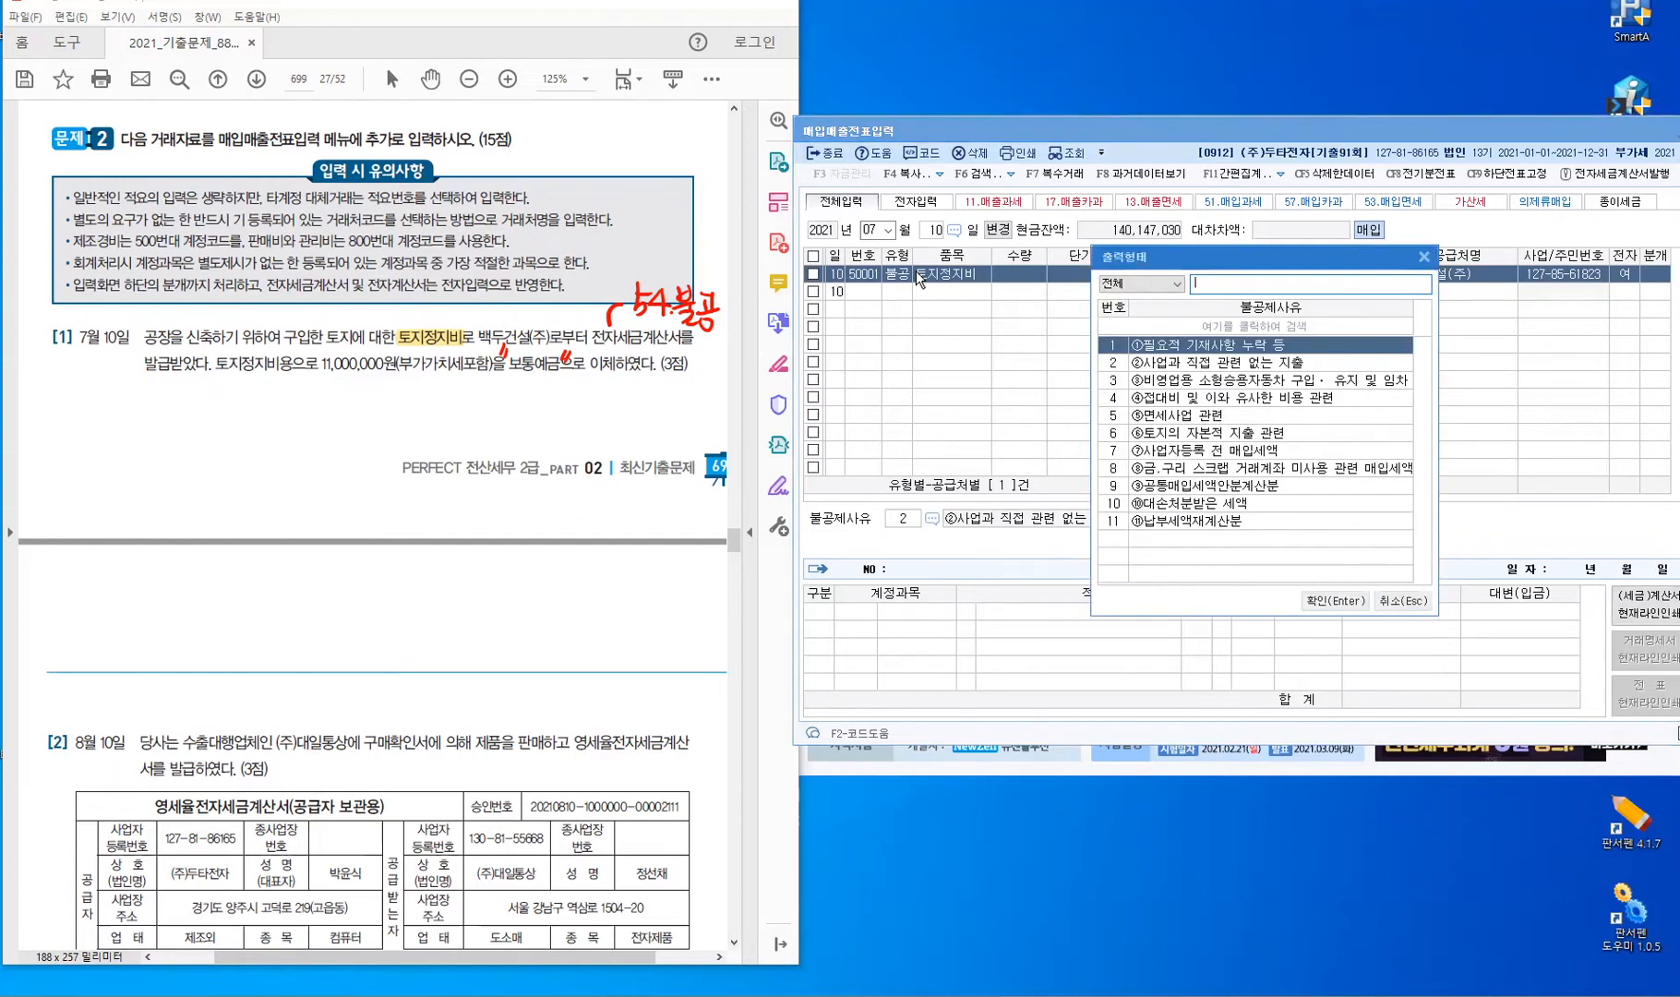
click(1186, 434)
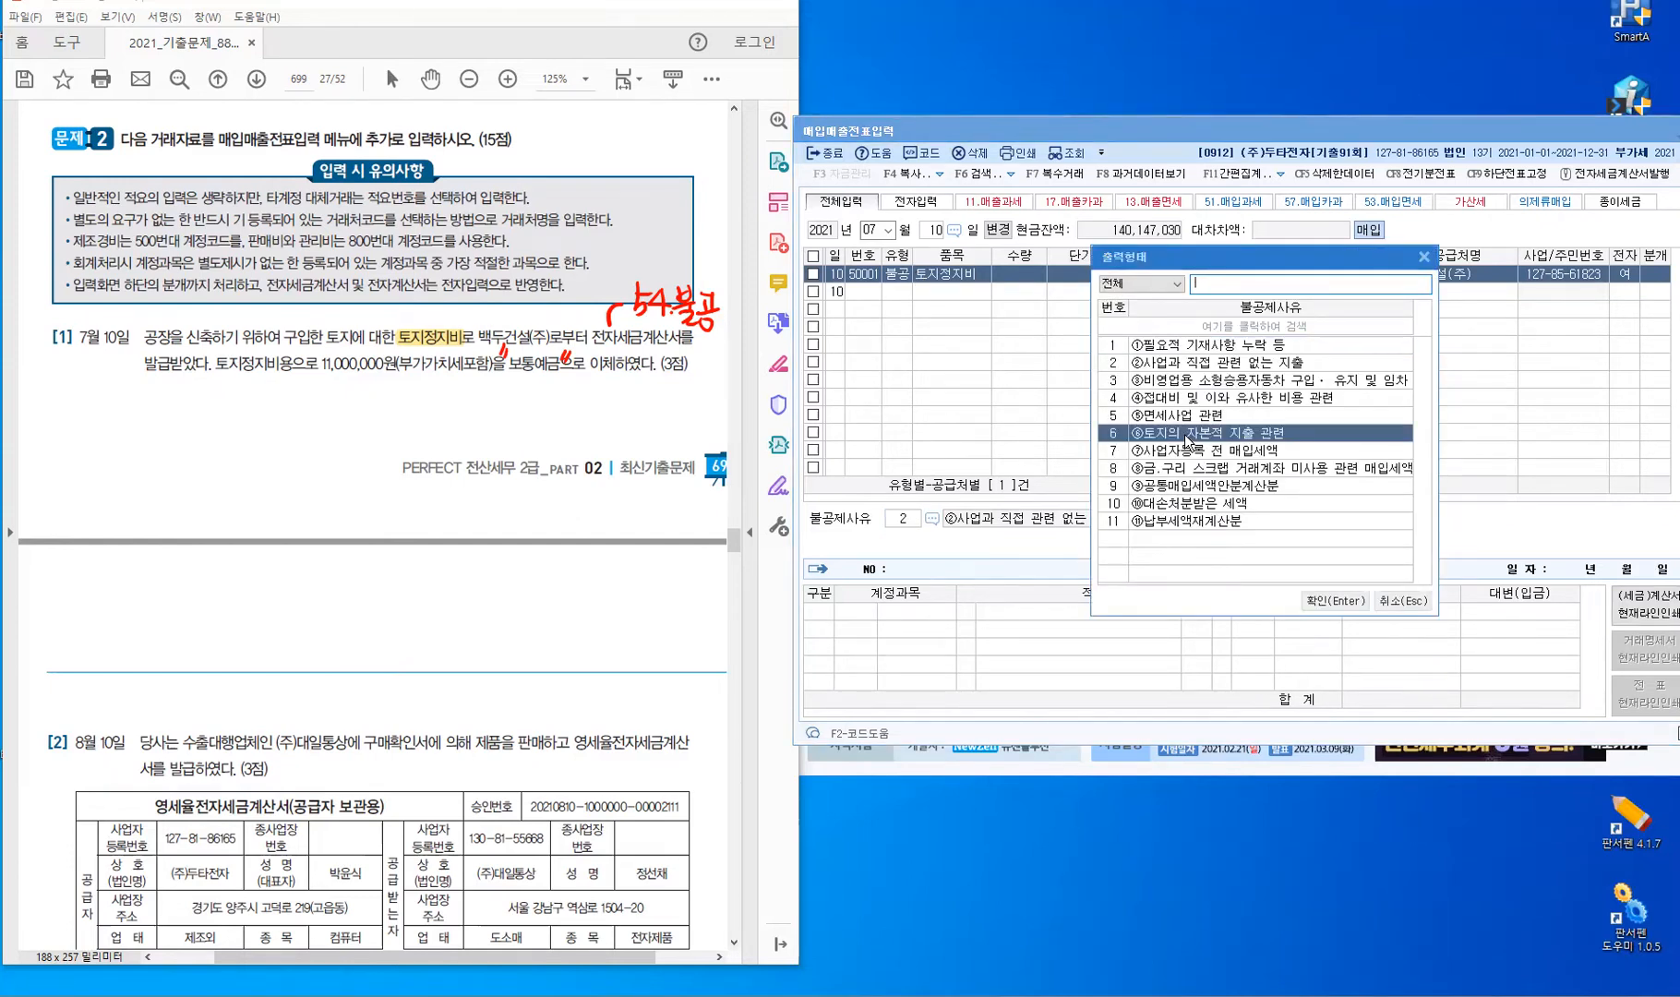
click(1334, 602)
text(6)
key(Return)
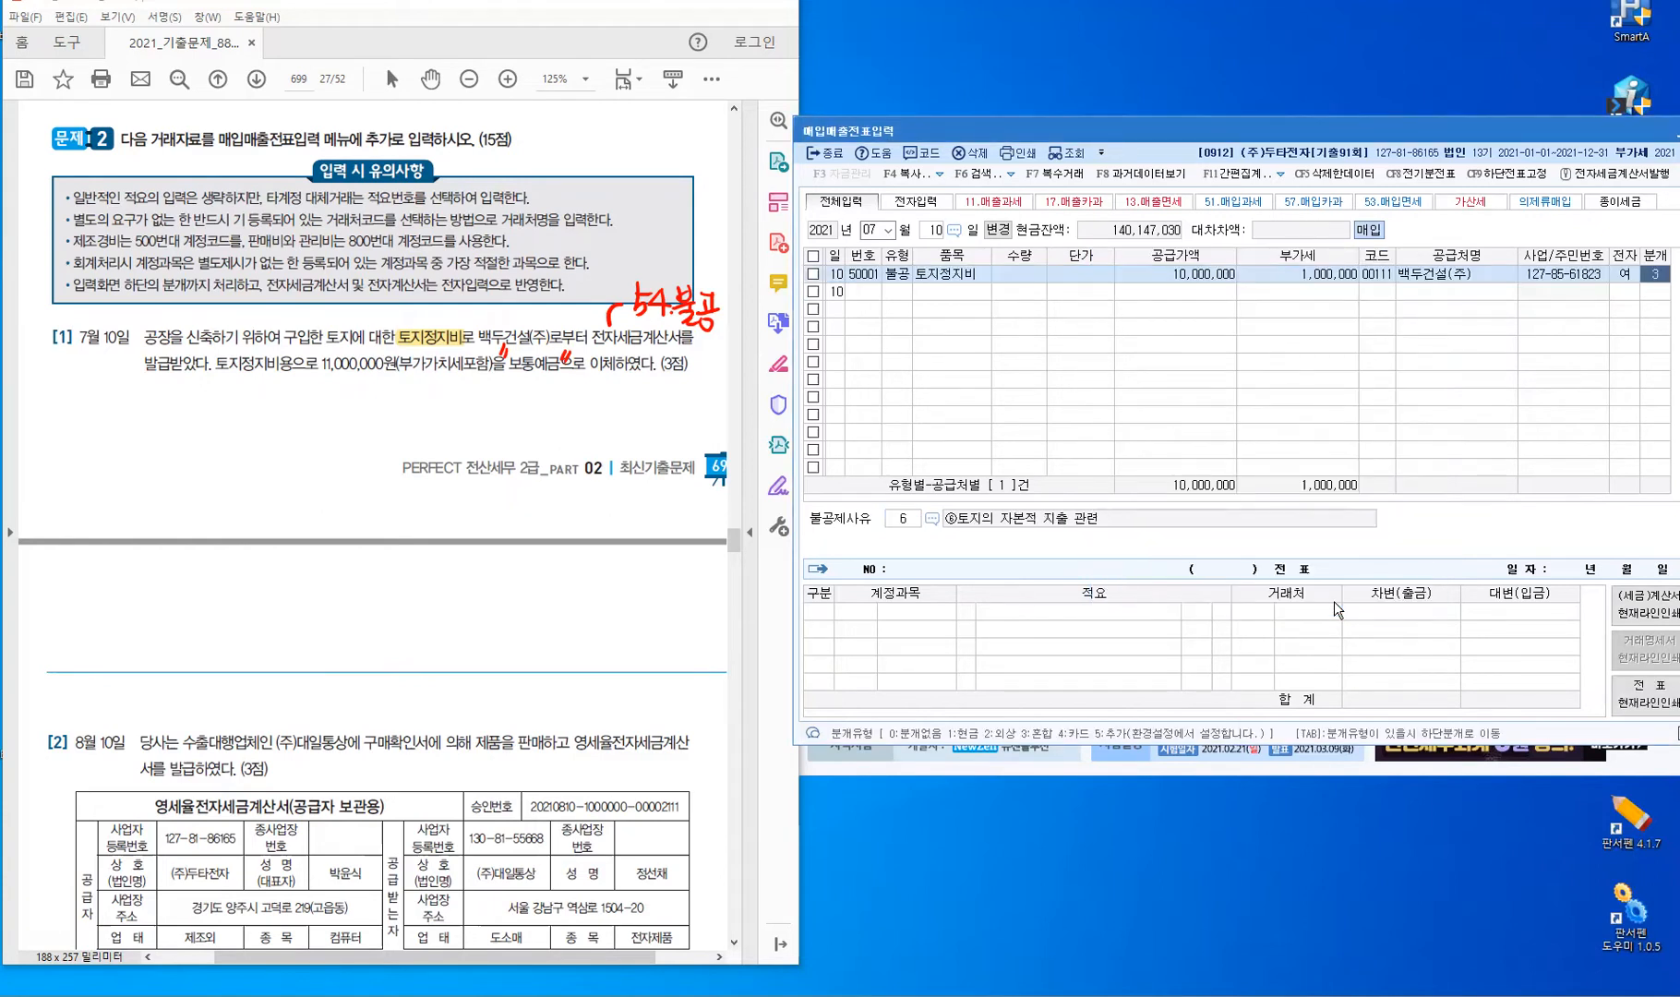
Set the July 10 line's journal type to 3 혼합 and change the debit account to 0201 토지.
key(Return)
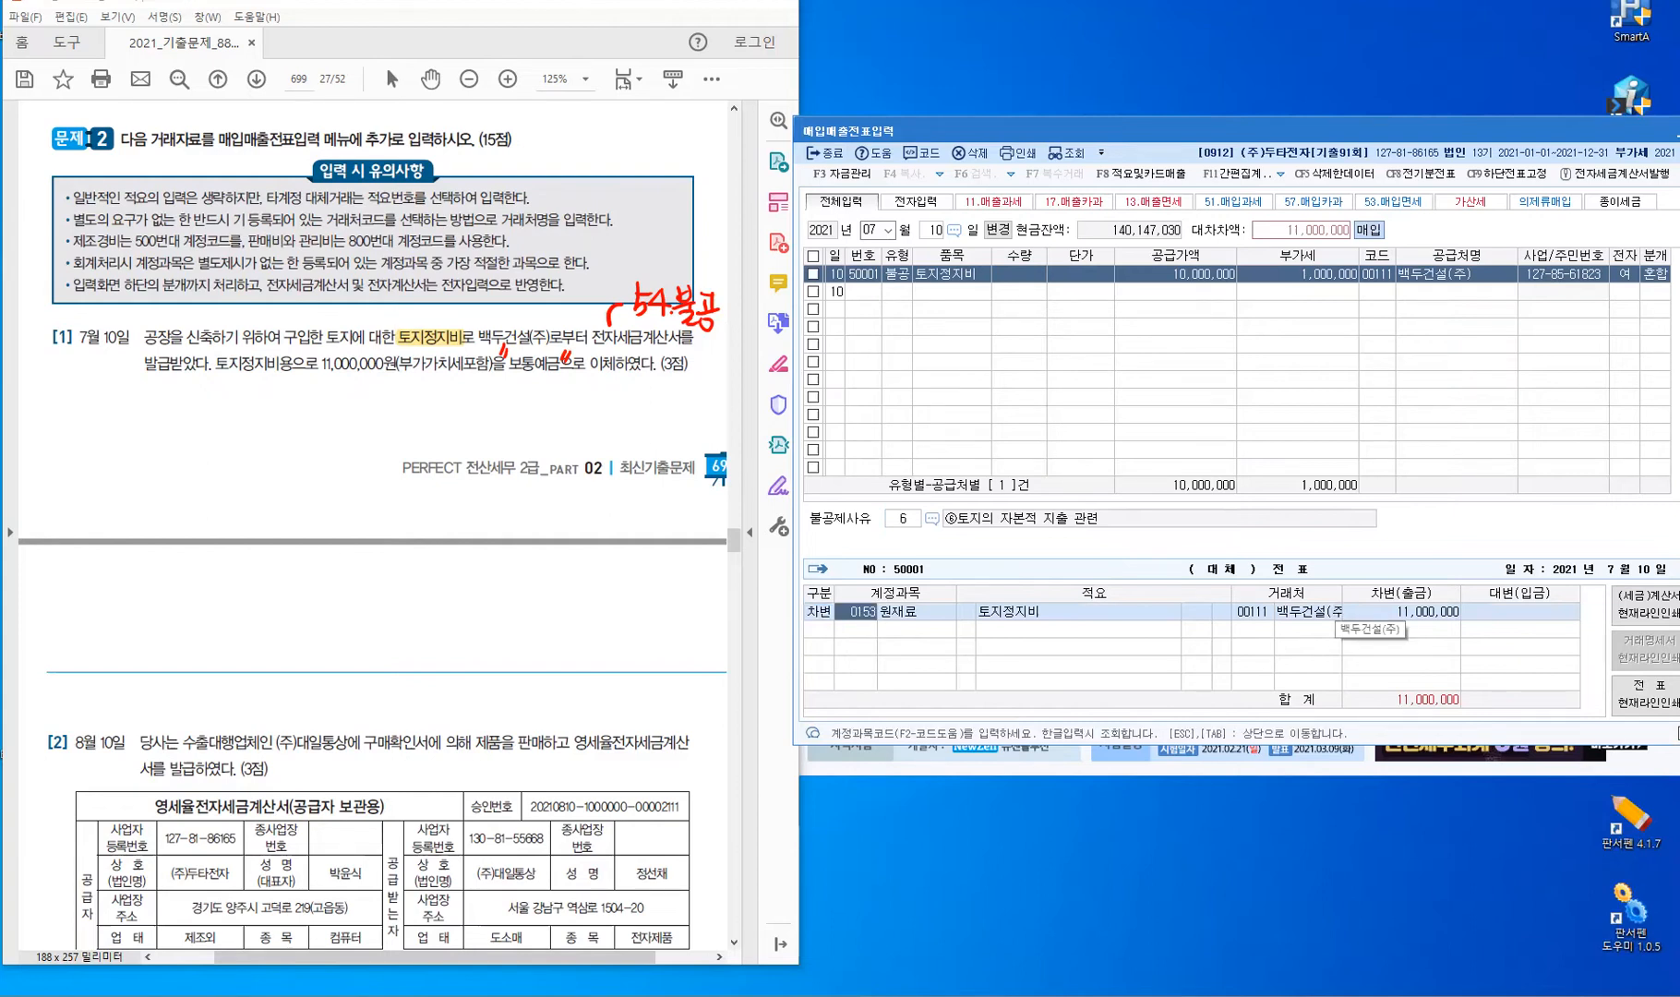
text(201)
key(Return)
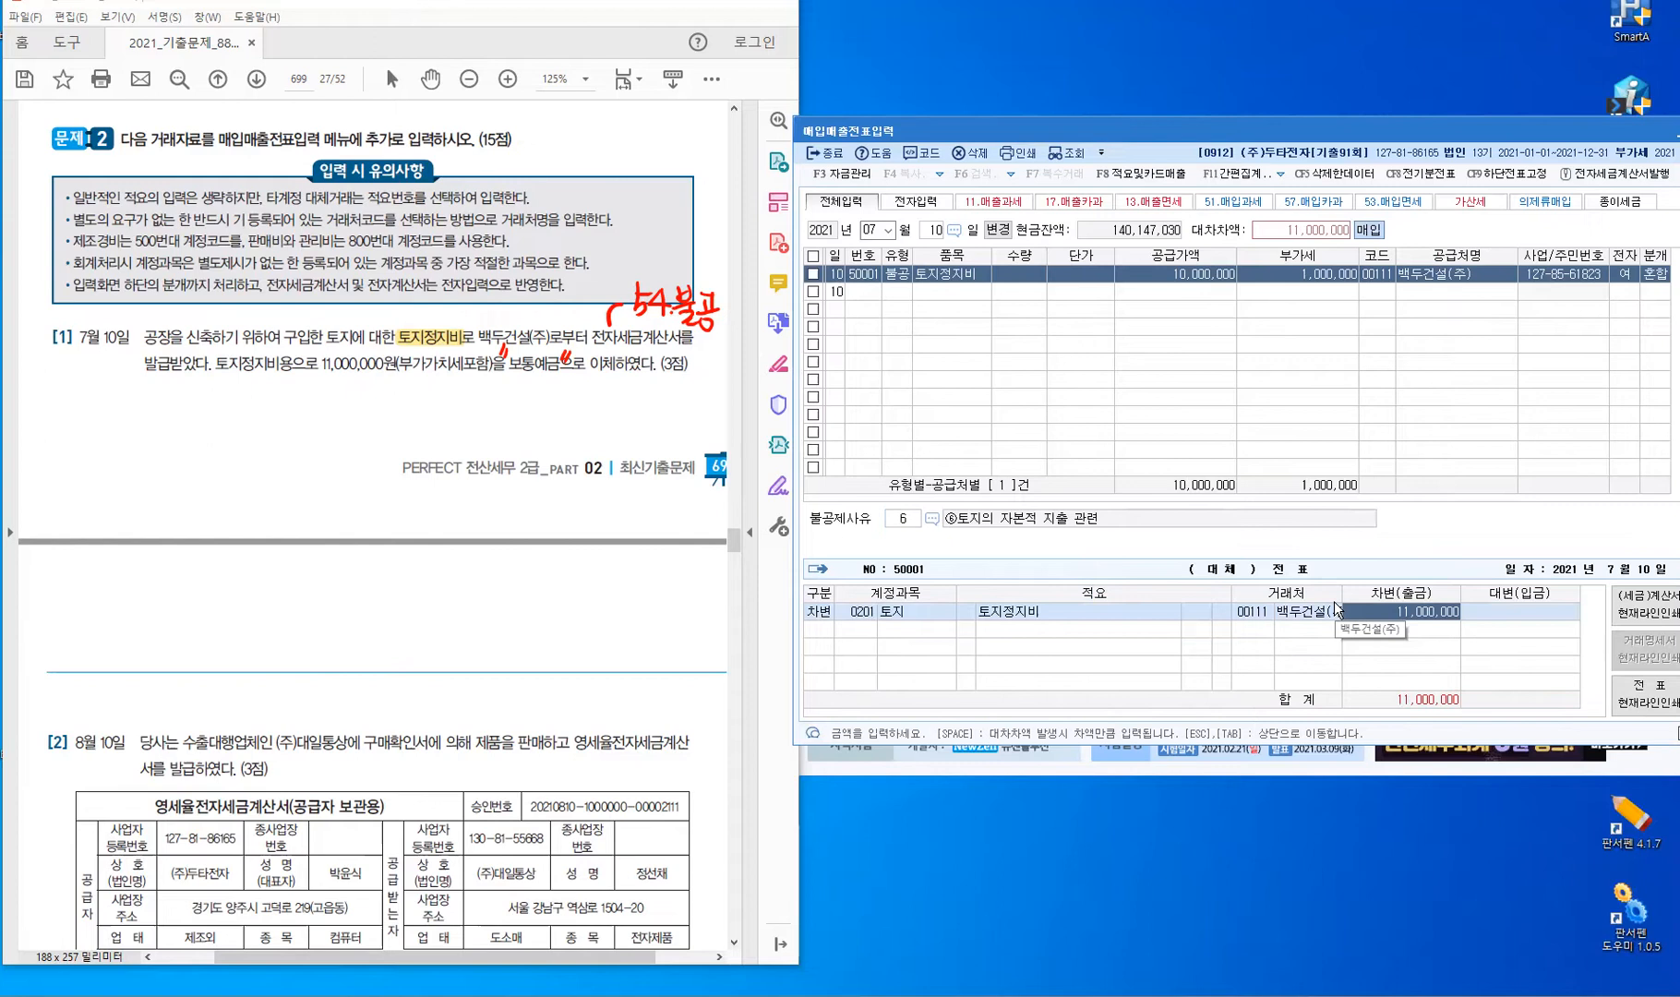
key(Return)
Add a credit line to 0103 보통예금 for 11,000,000 and finish the July 10 voucher.
text(4)
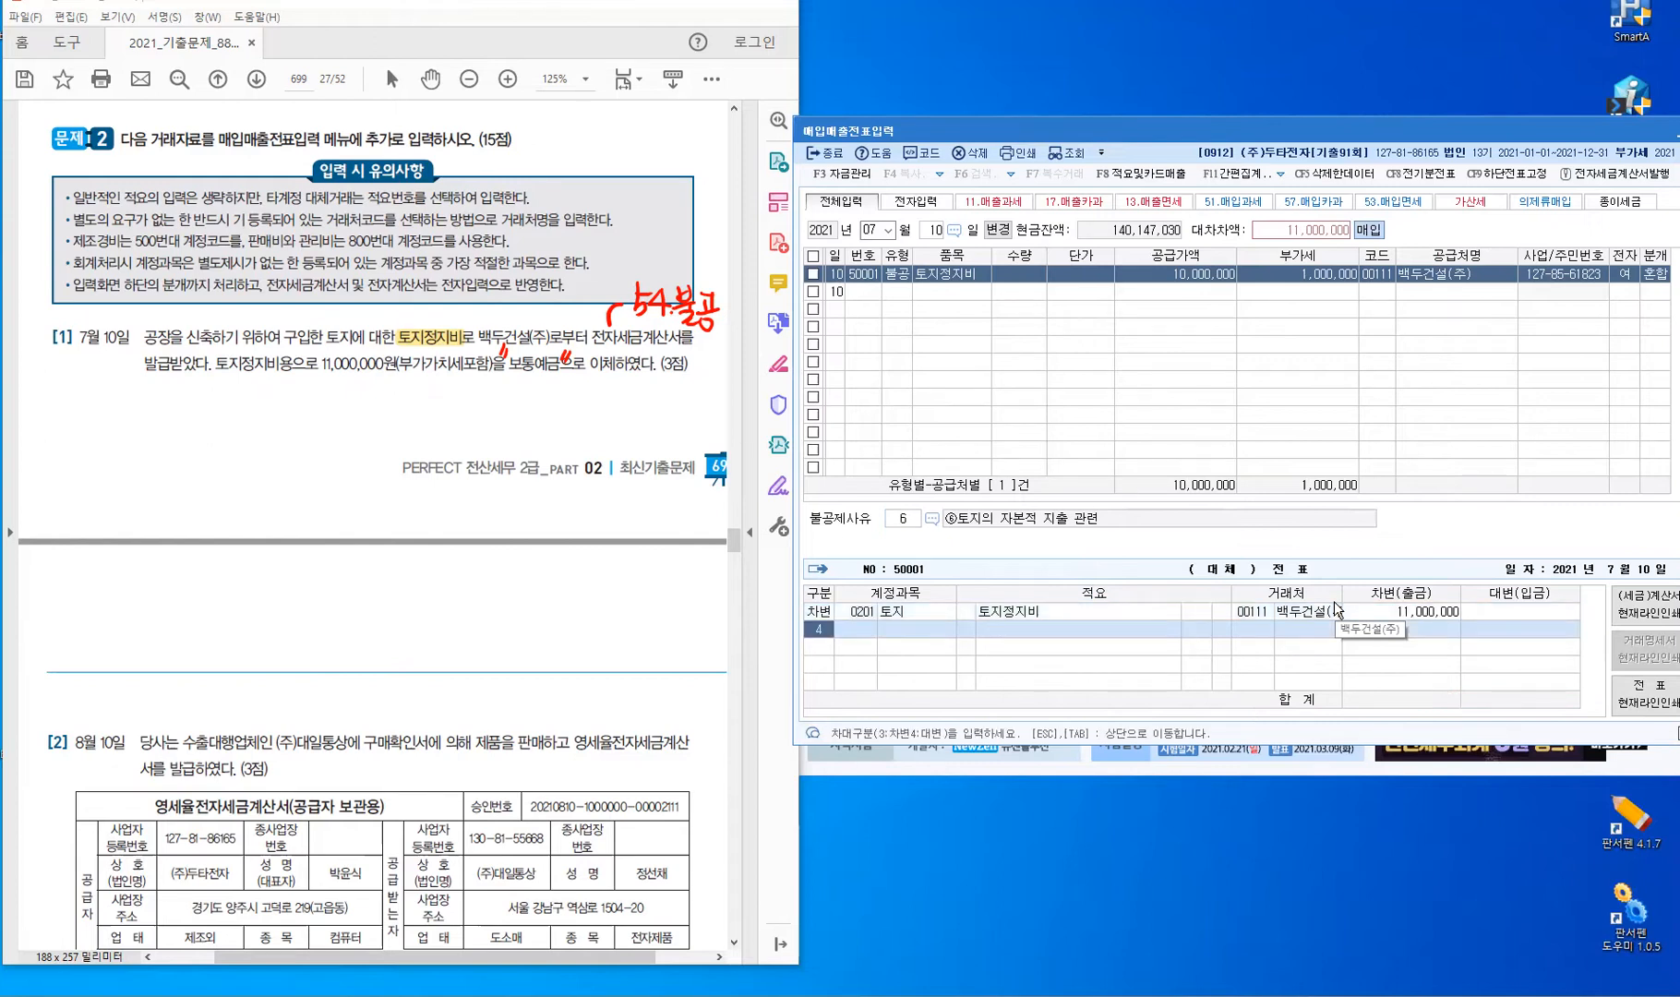
key(Return)
text(103)
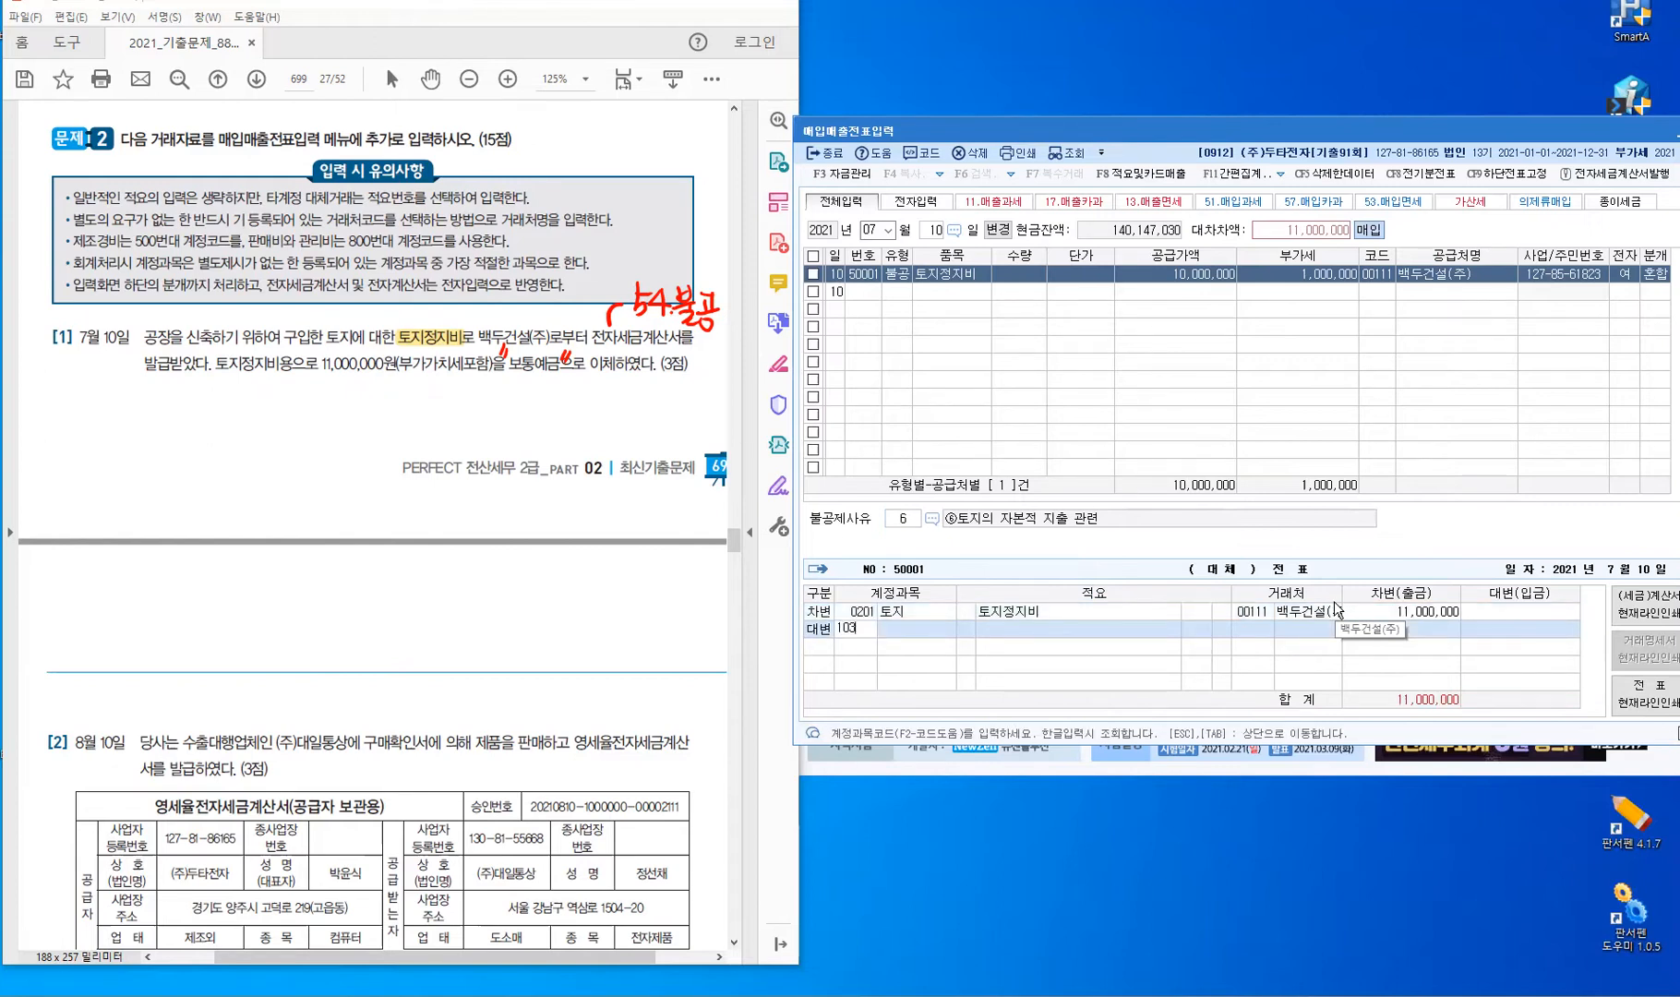
key(Return)
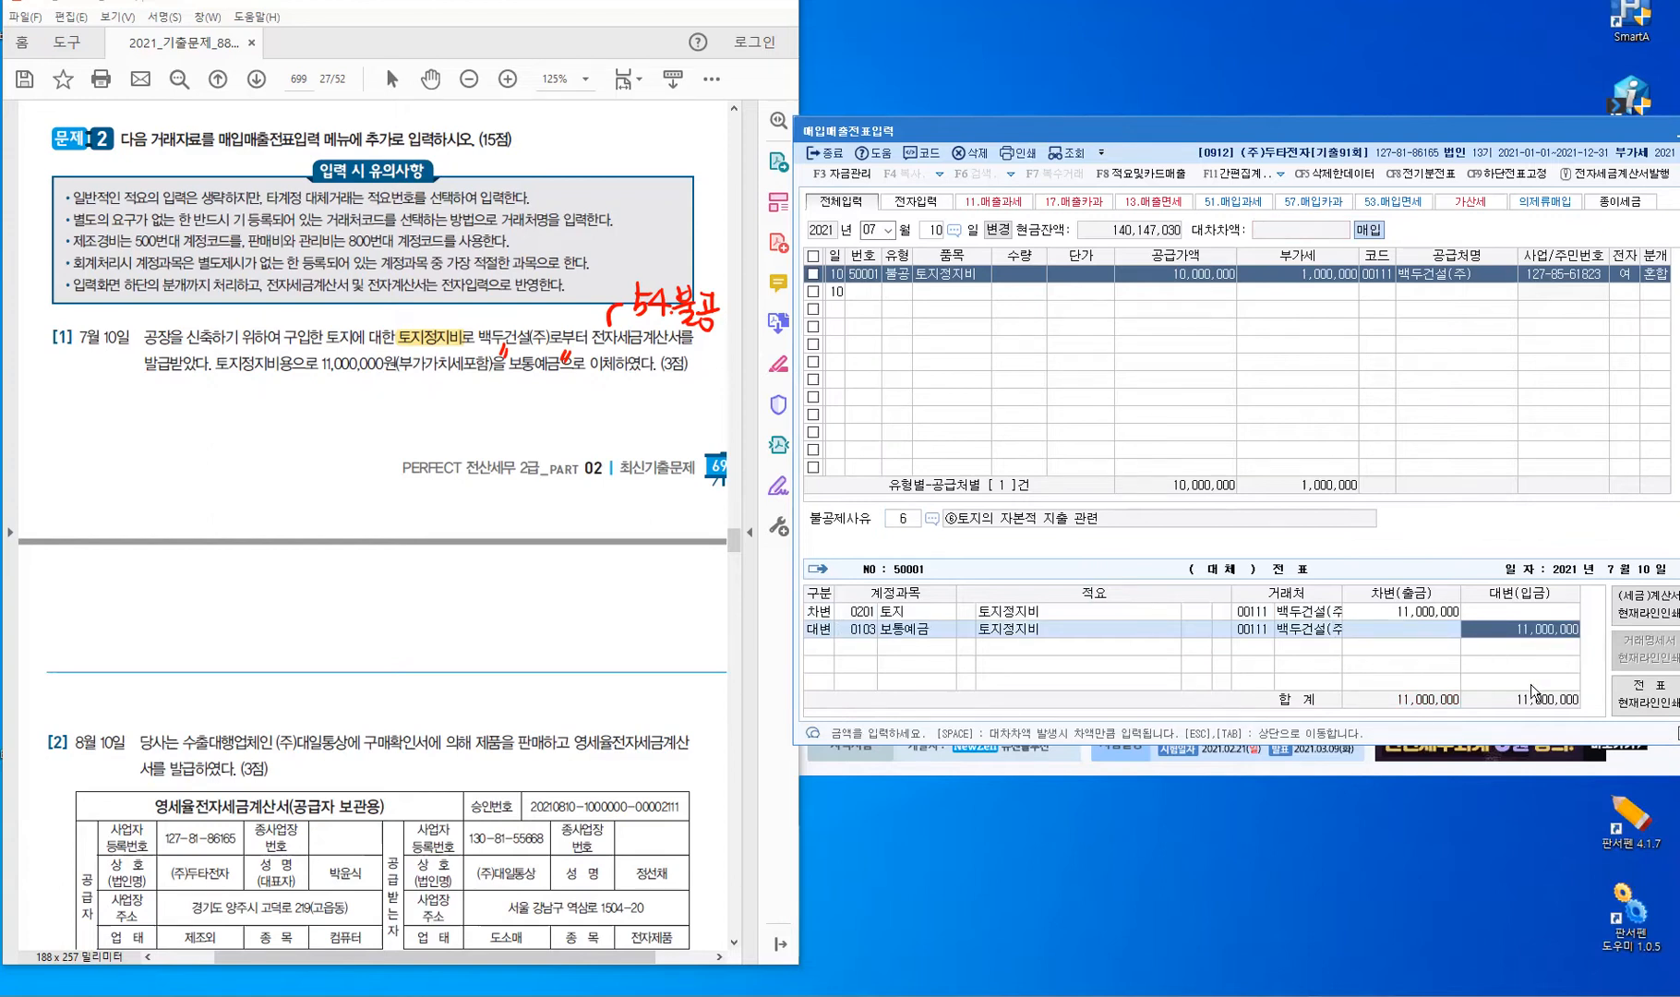
key(Escape)
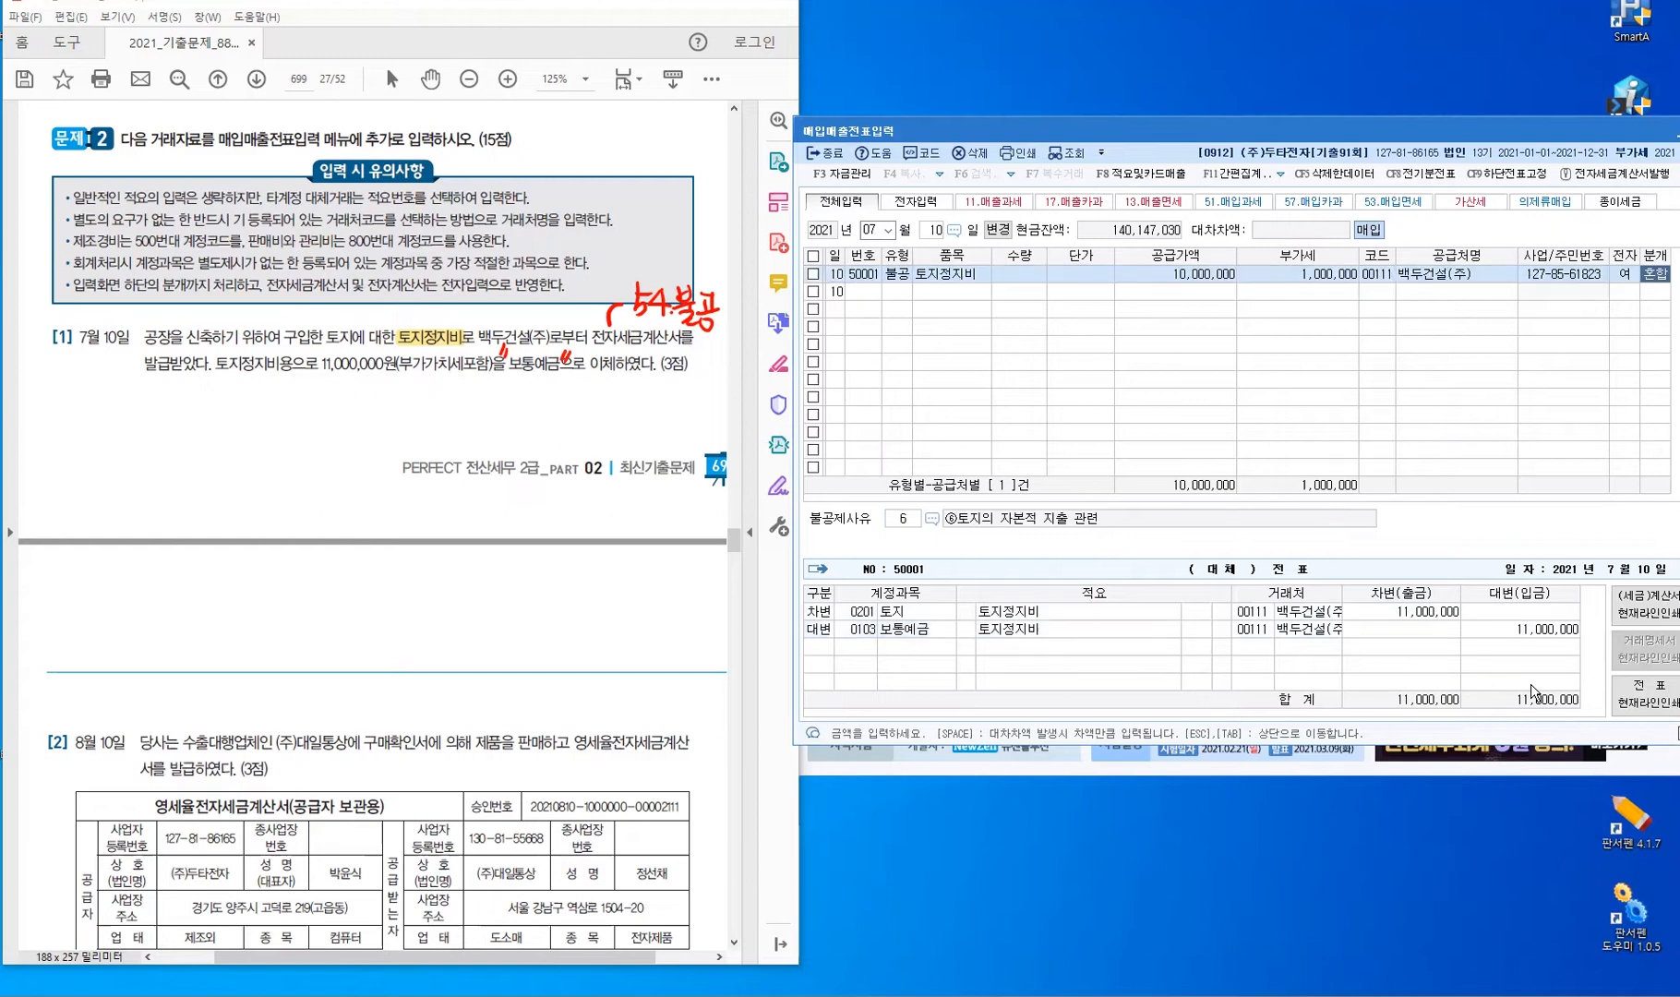
key(Return)
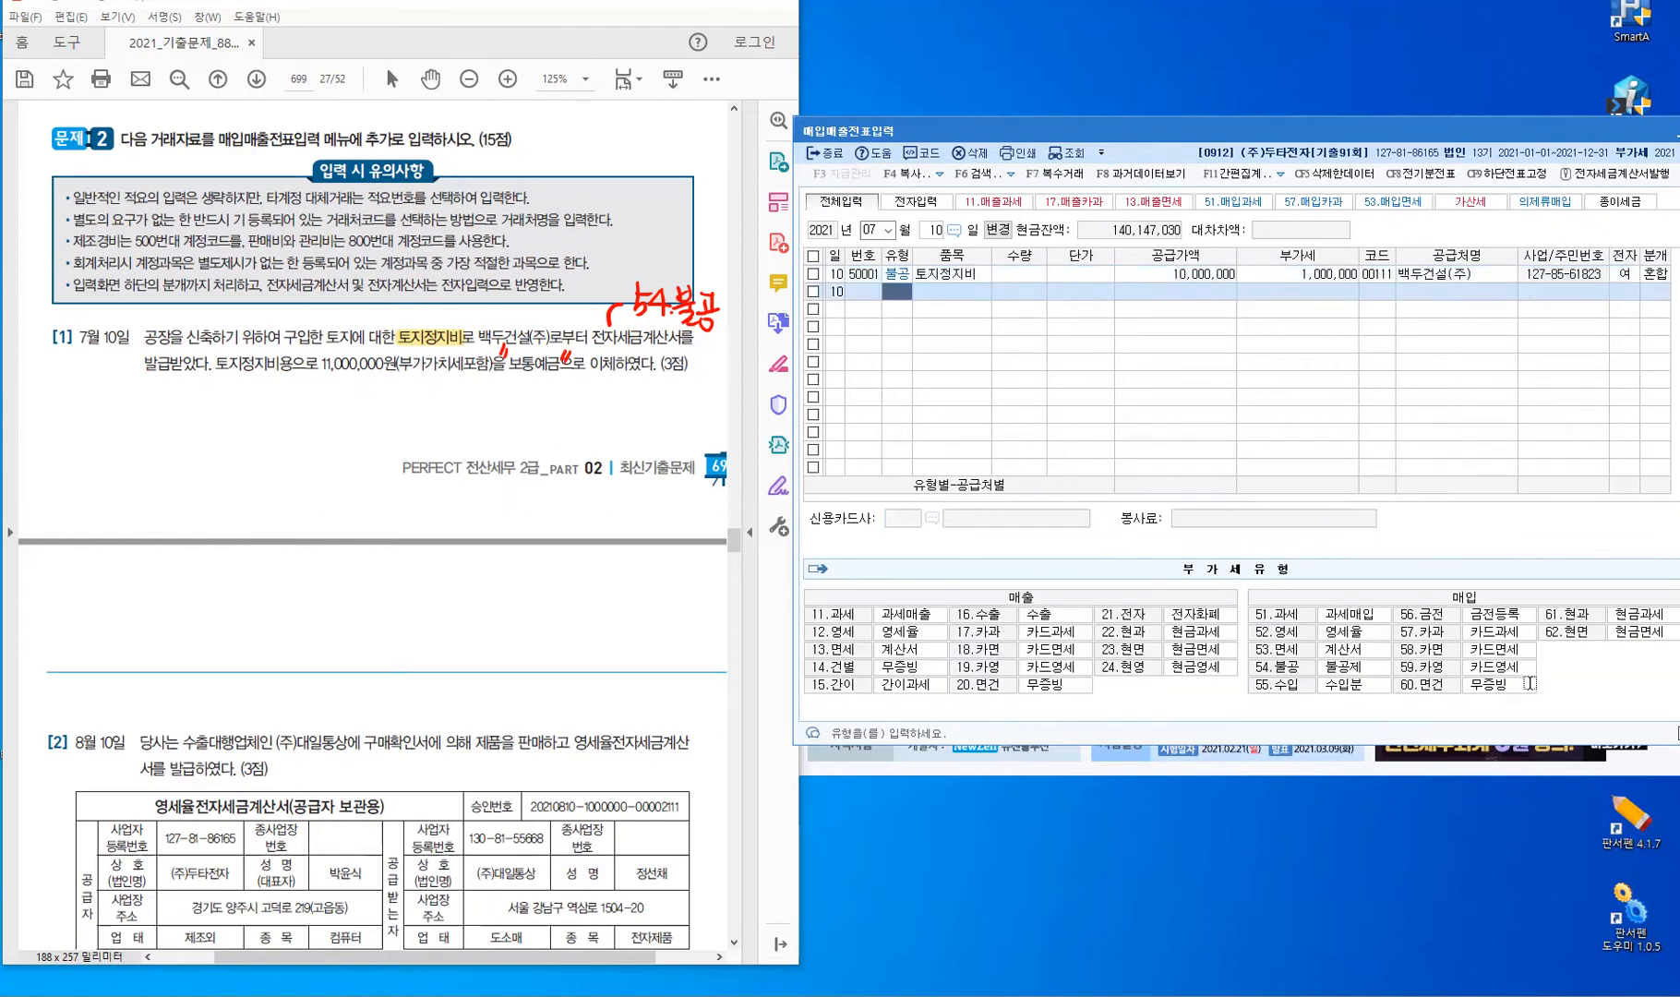
Set the voucher date to August 10 for question 2 and begin a new line.
click(215, 475)
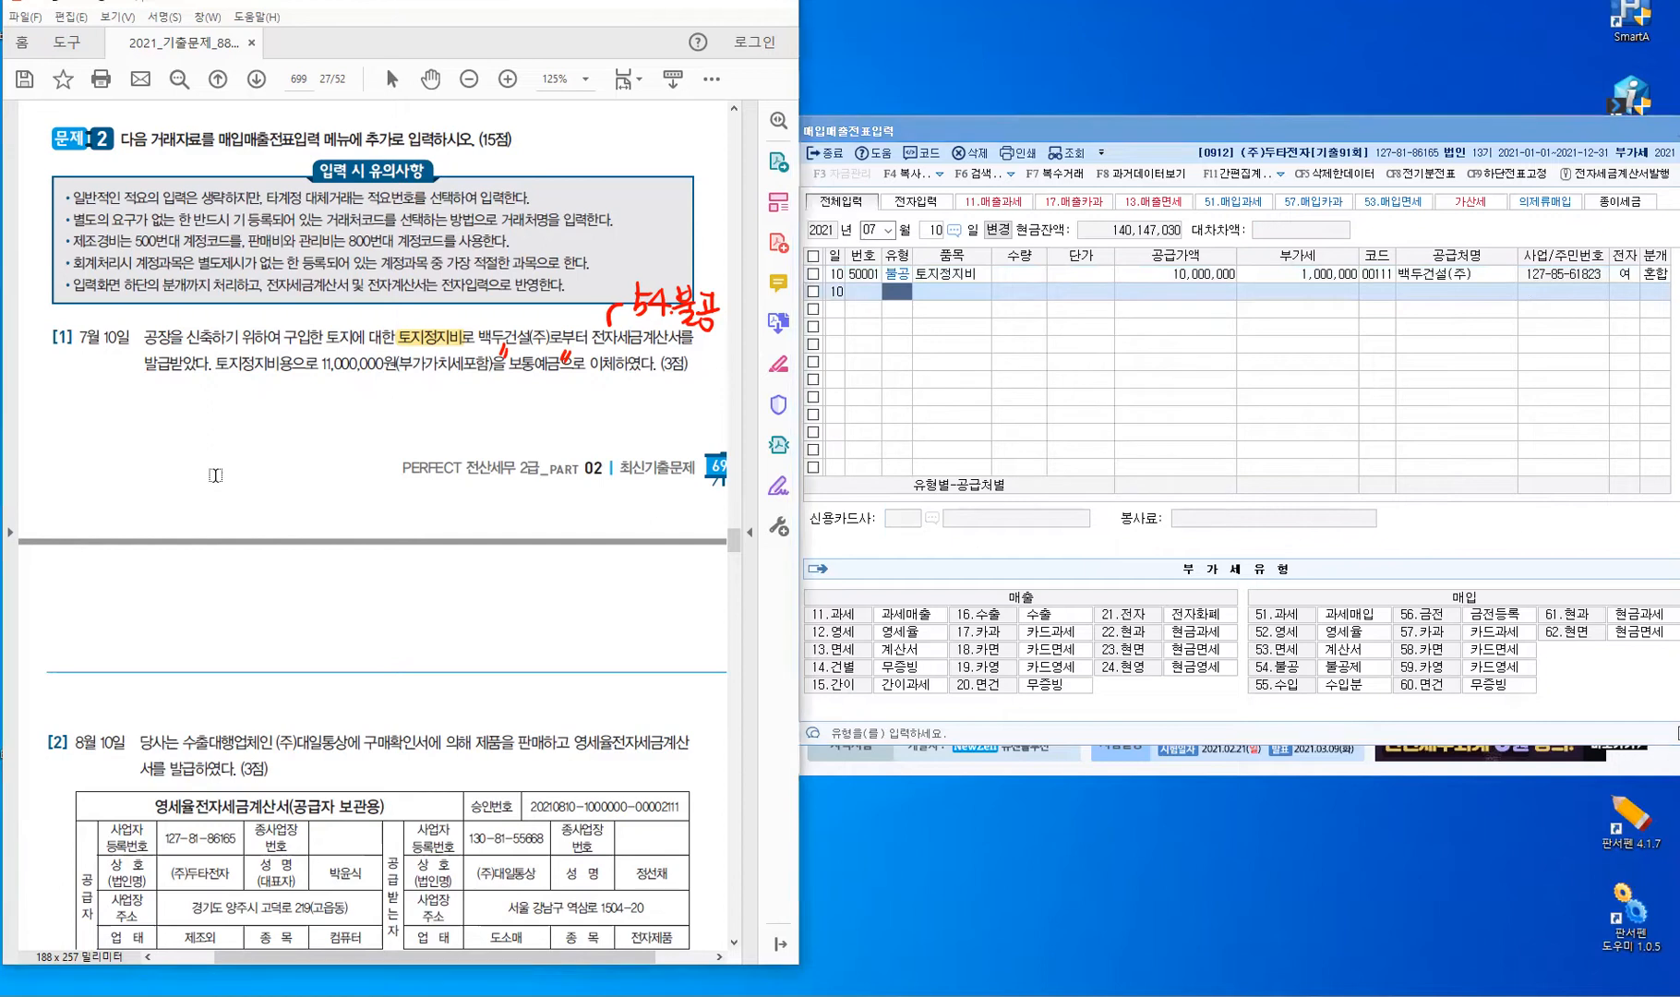
key(Escape)
scroll(234, 476, down, 10)
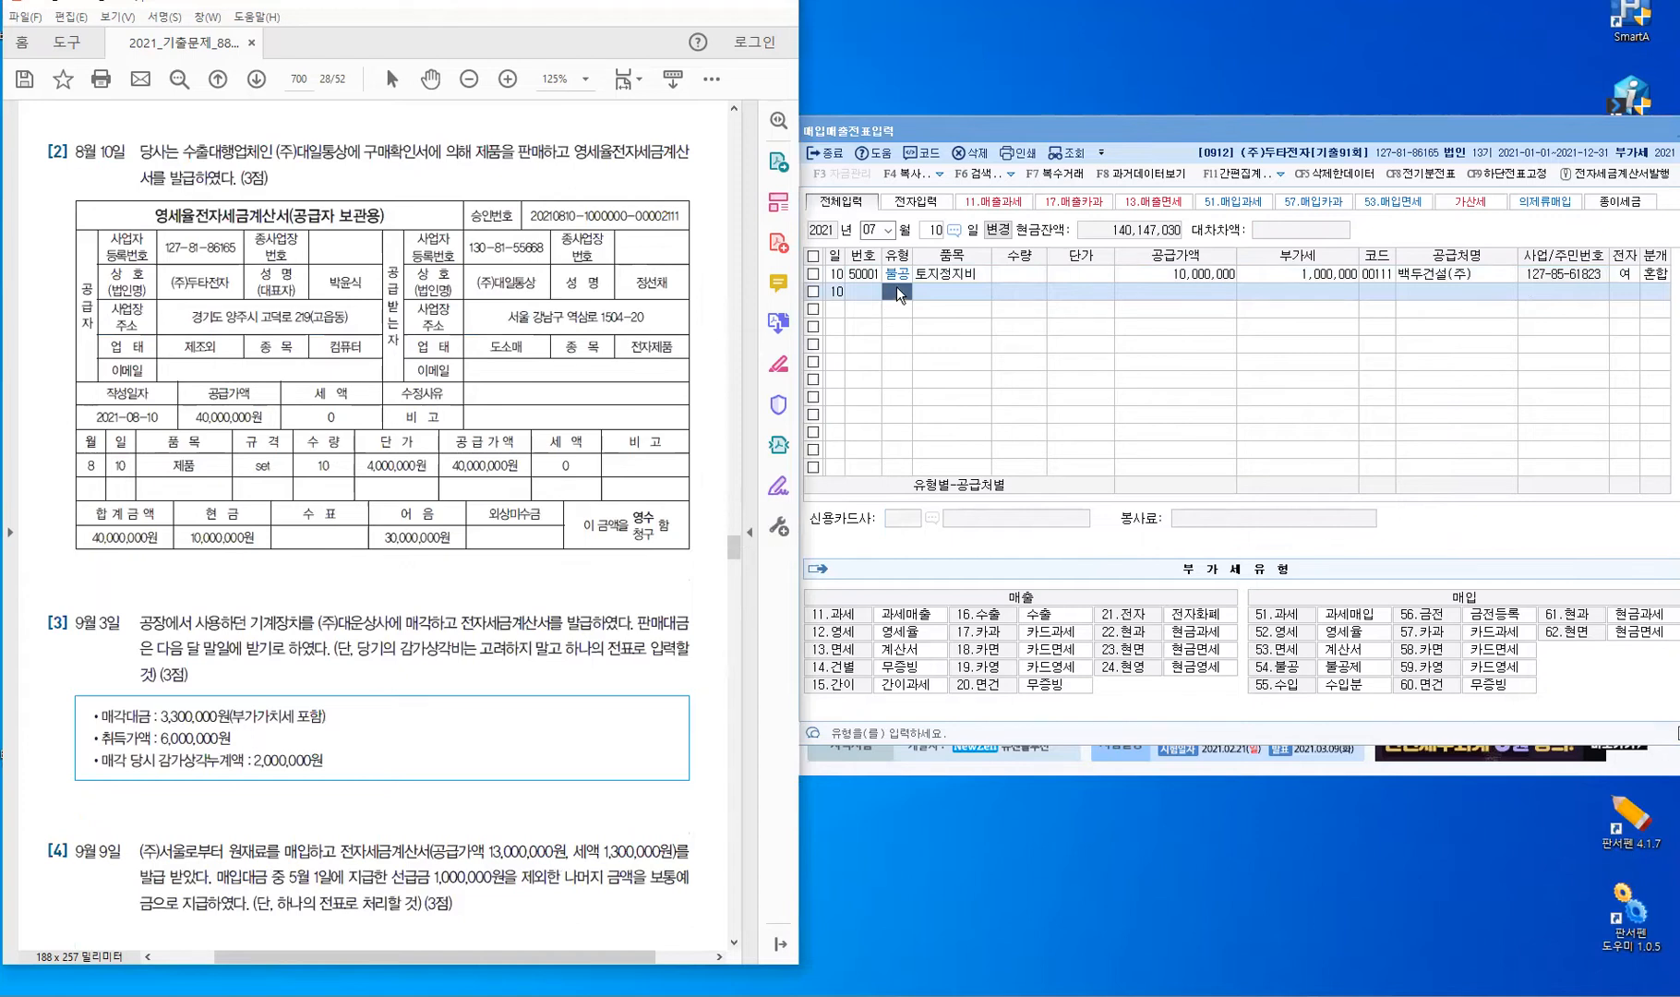
key(Escape)
key(shift+Tab)
text(8)
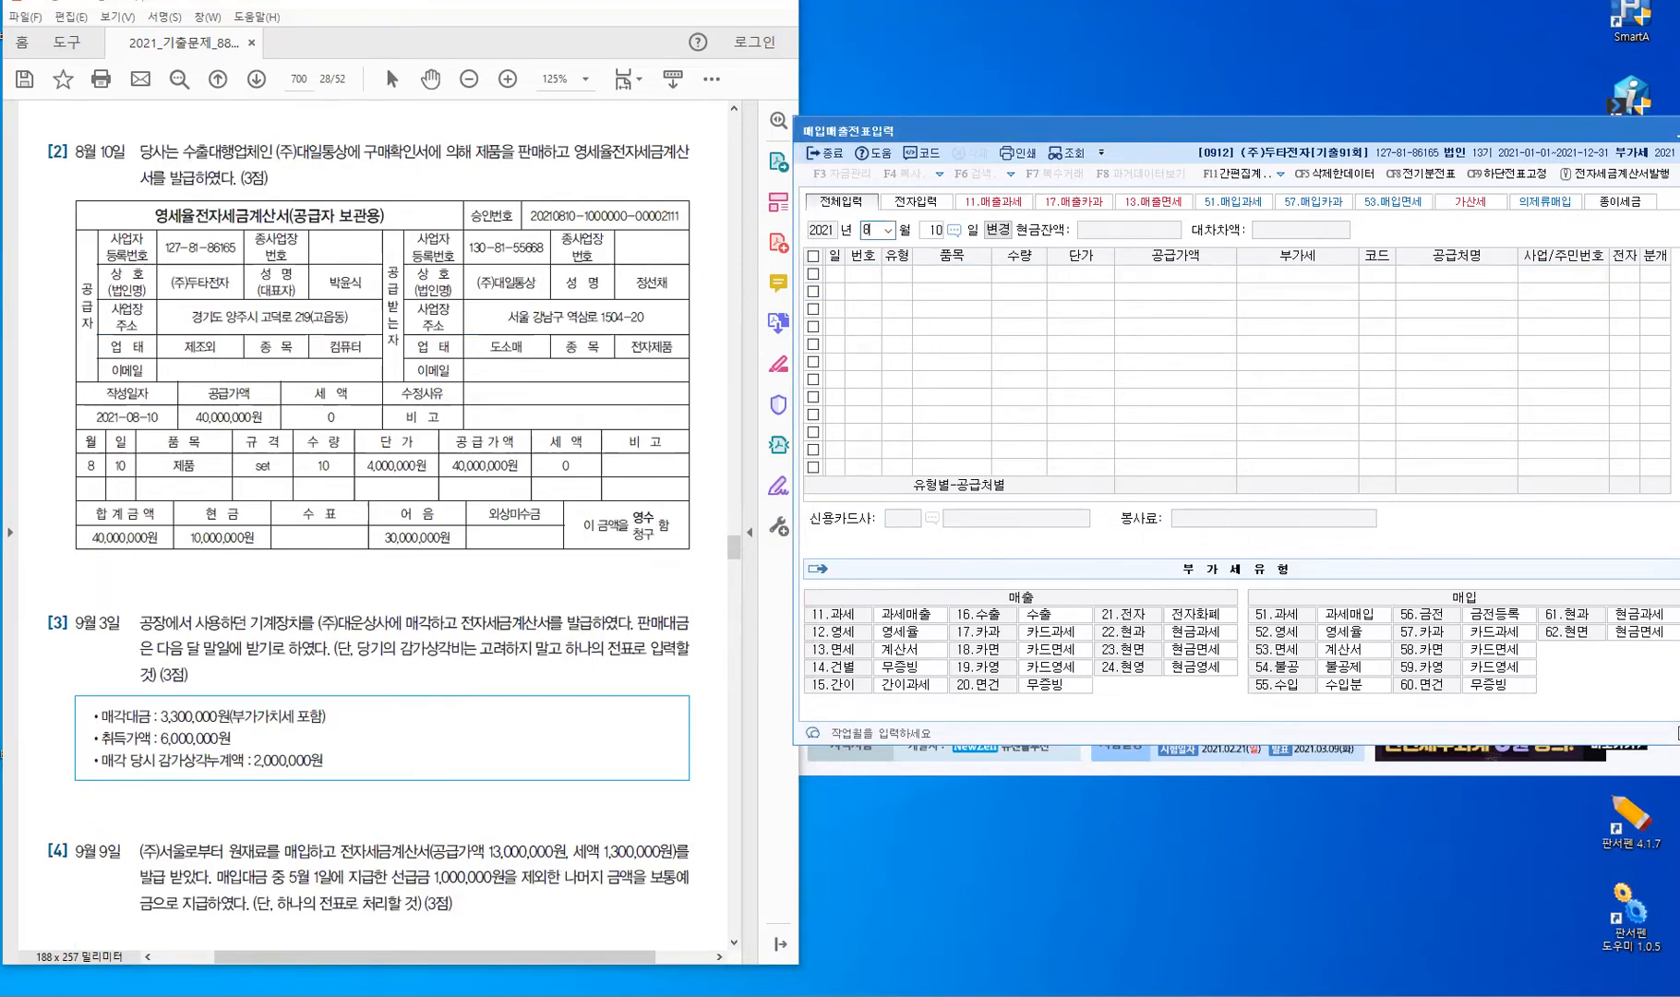
key(Return)
key(Return)
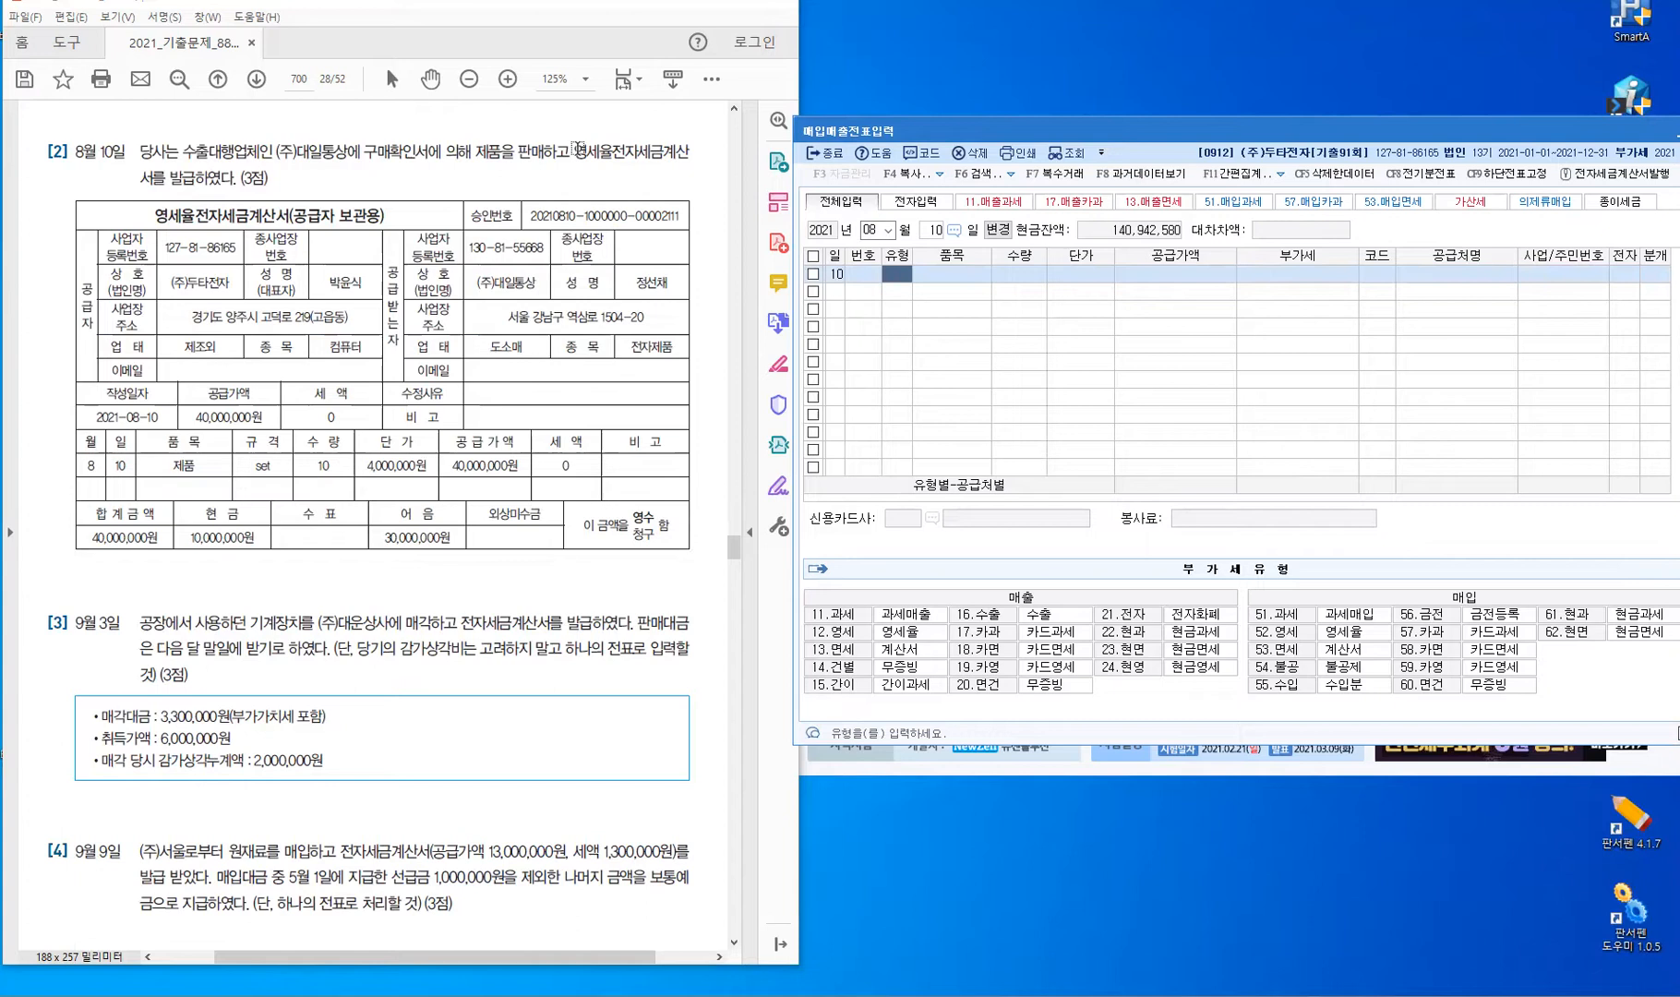
In question 2, highlight 영세율 and 구매확인서 in yellow and draw a blue rectangle around the invoice's 합계금액 to 외상미수금 columns.
drag(573, 151, 614, 153)
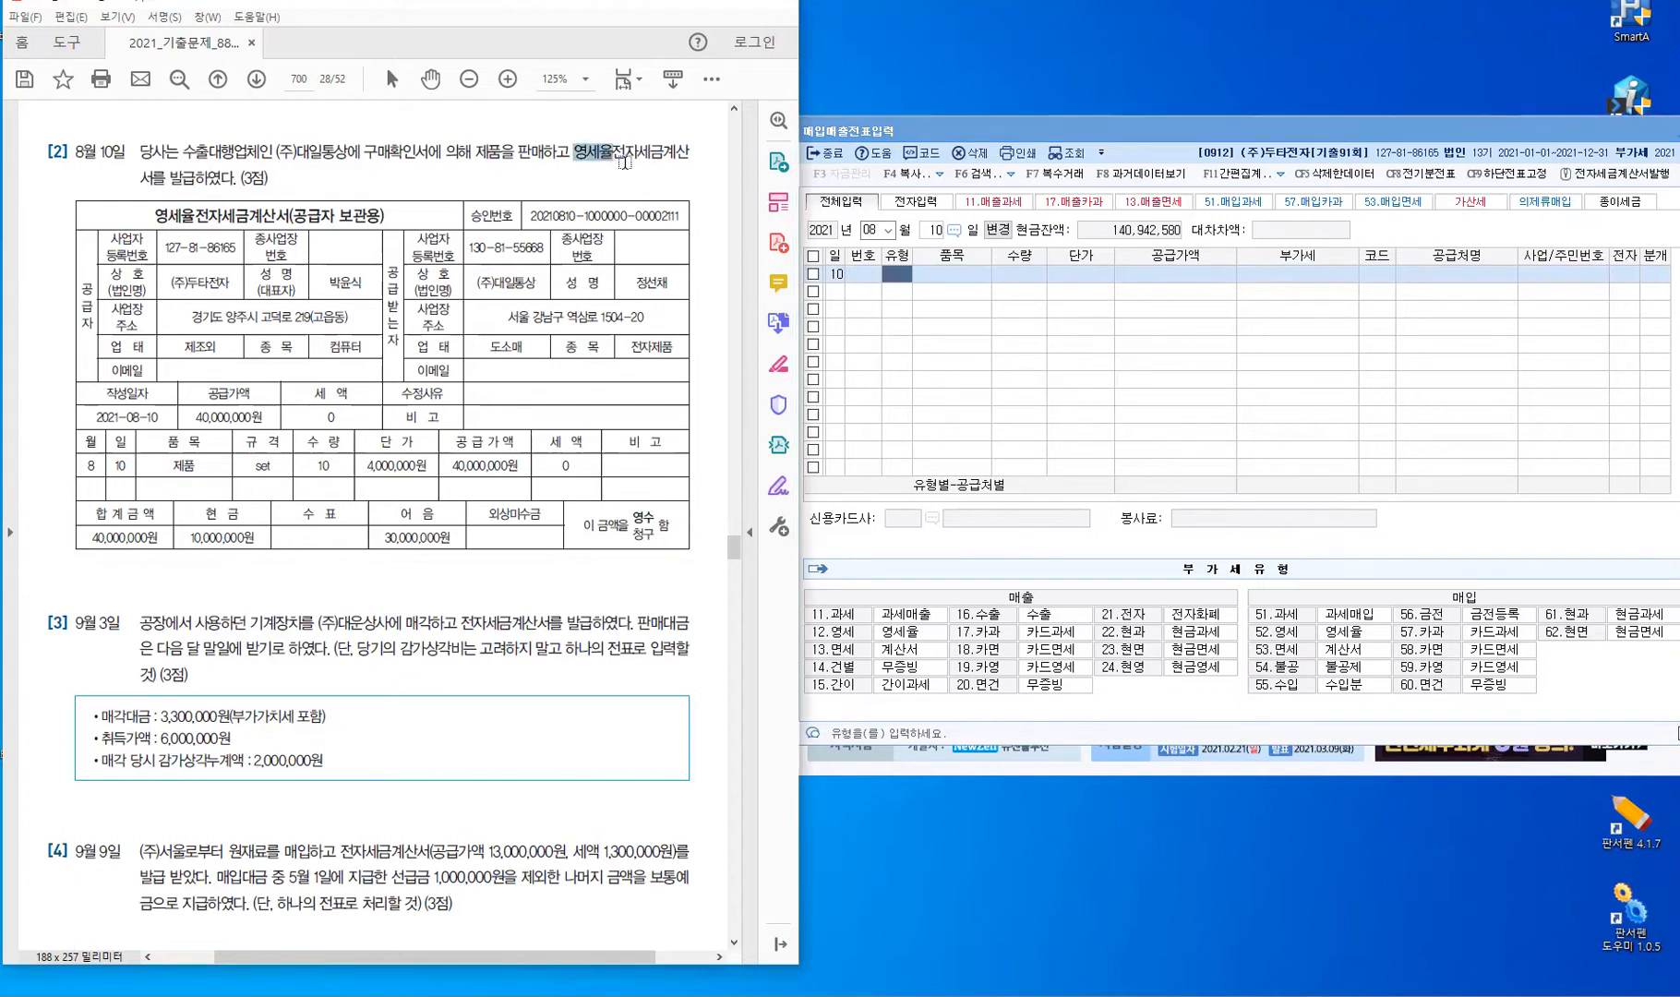
drag(367, 150, 430, 150)
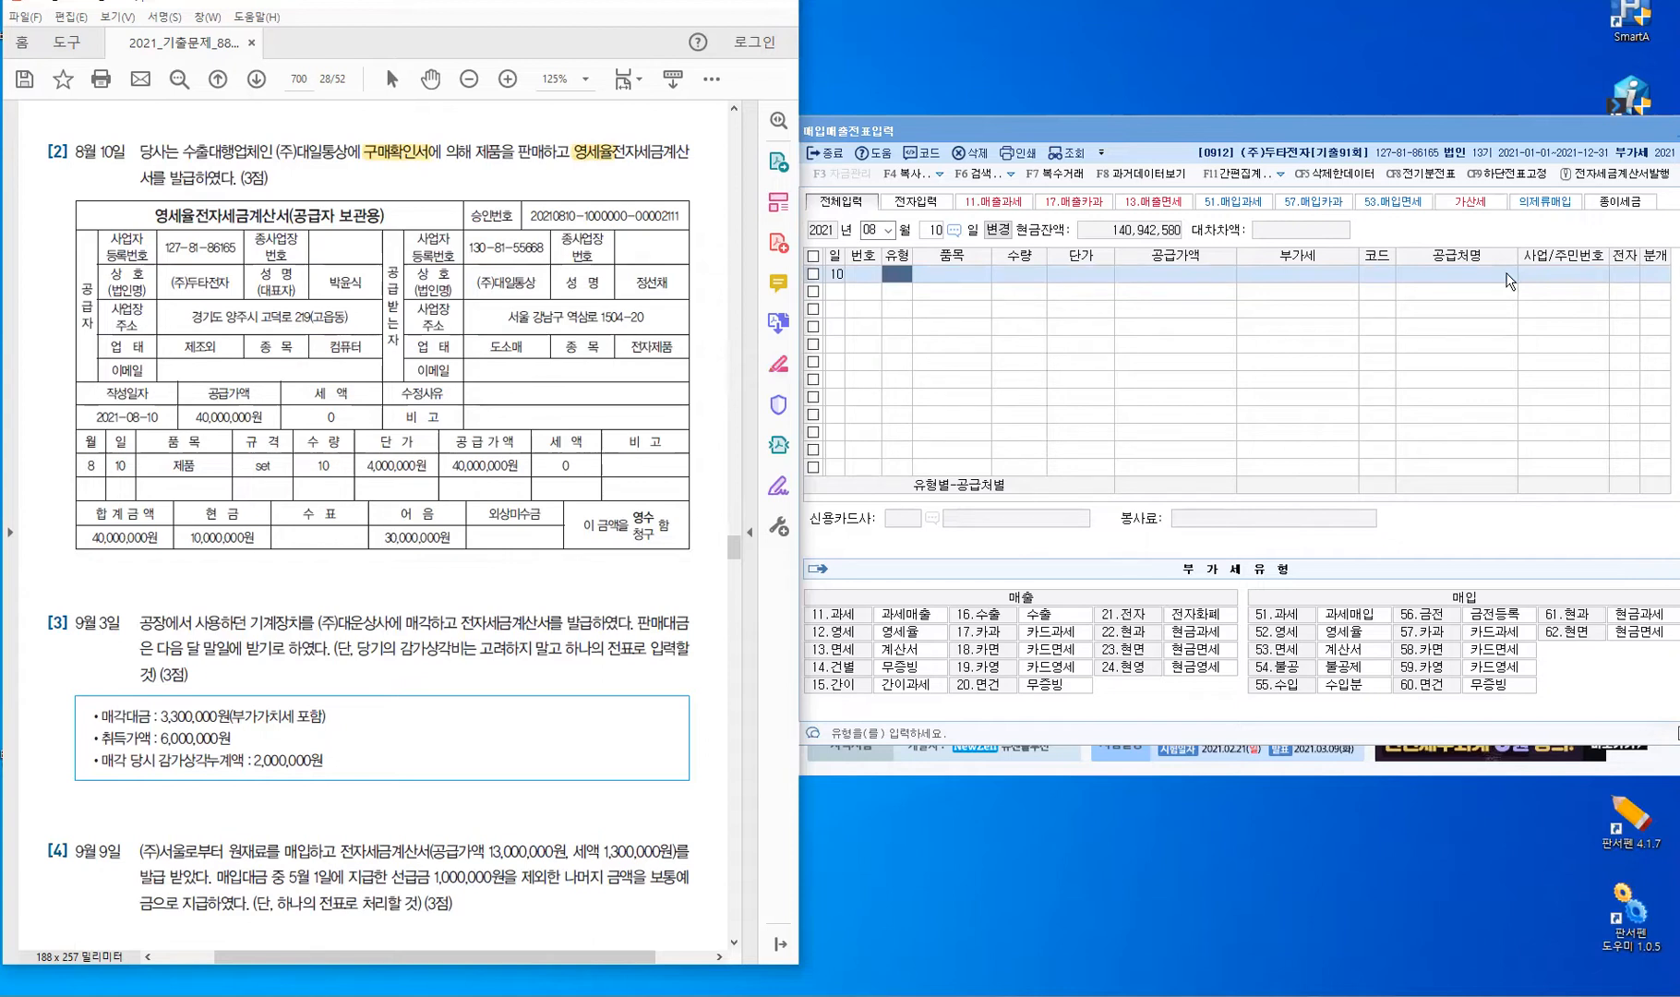
mouse_move(1615, 103)
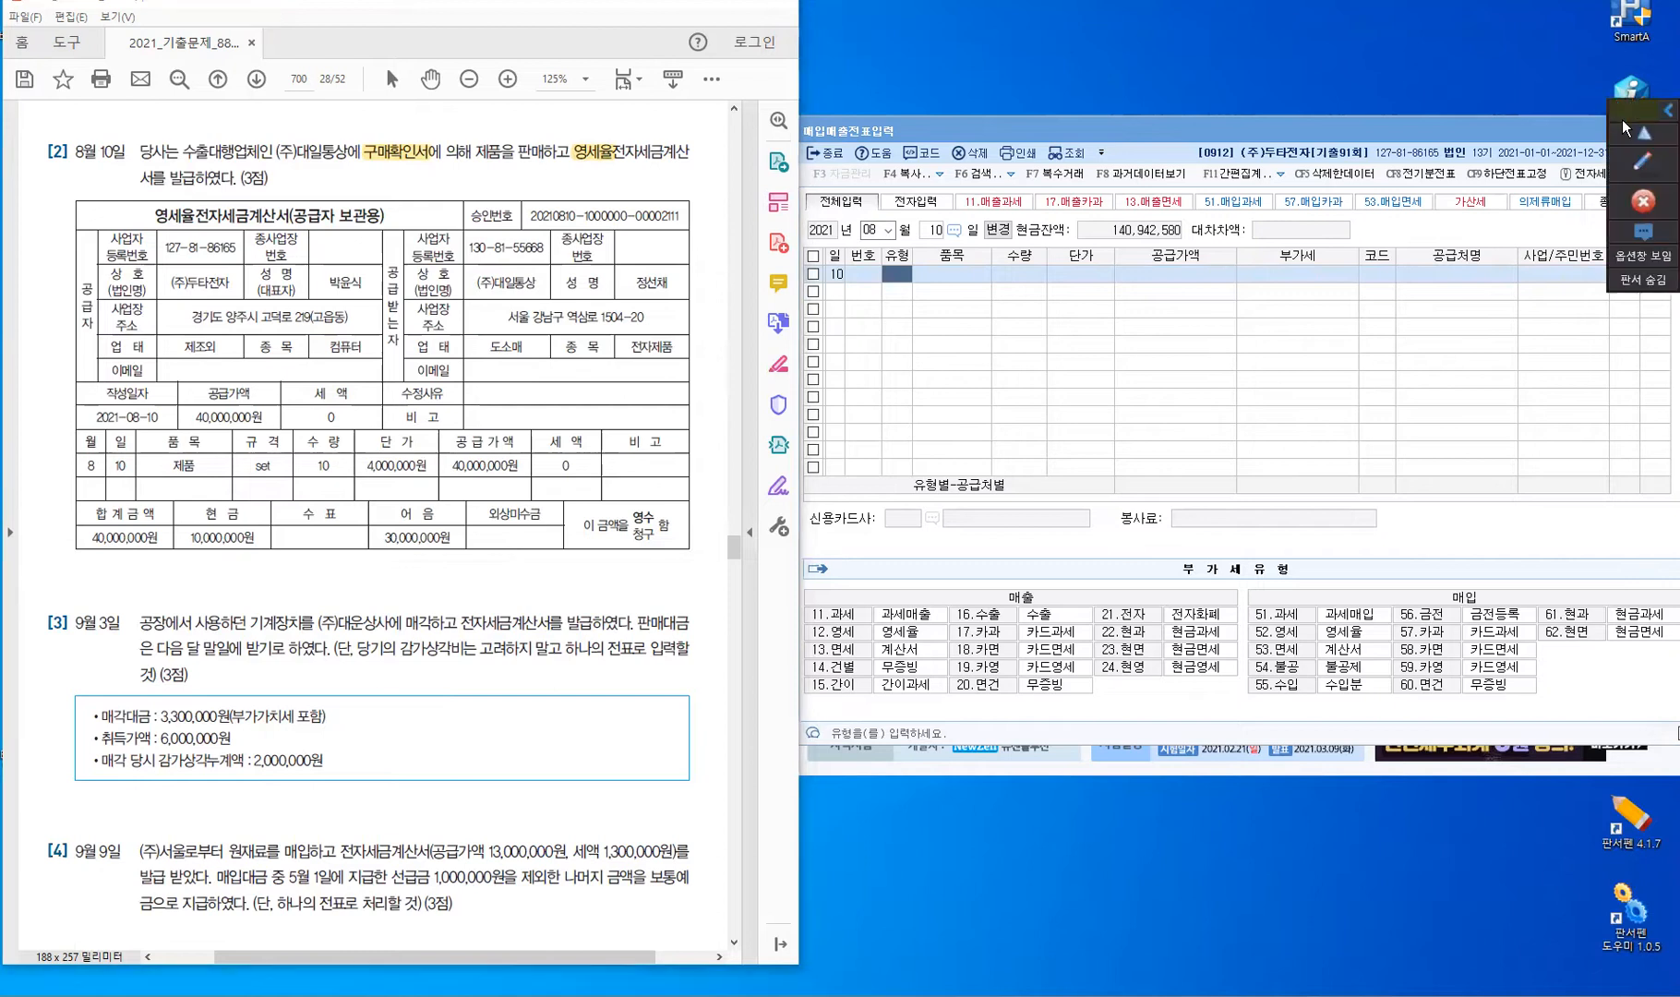
click(1640, 172)
click(1640, 244)
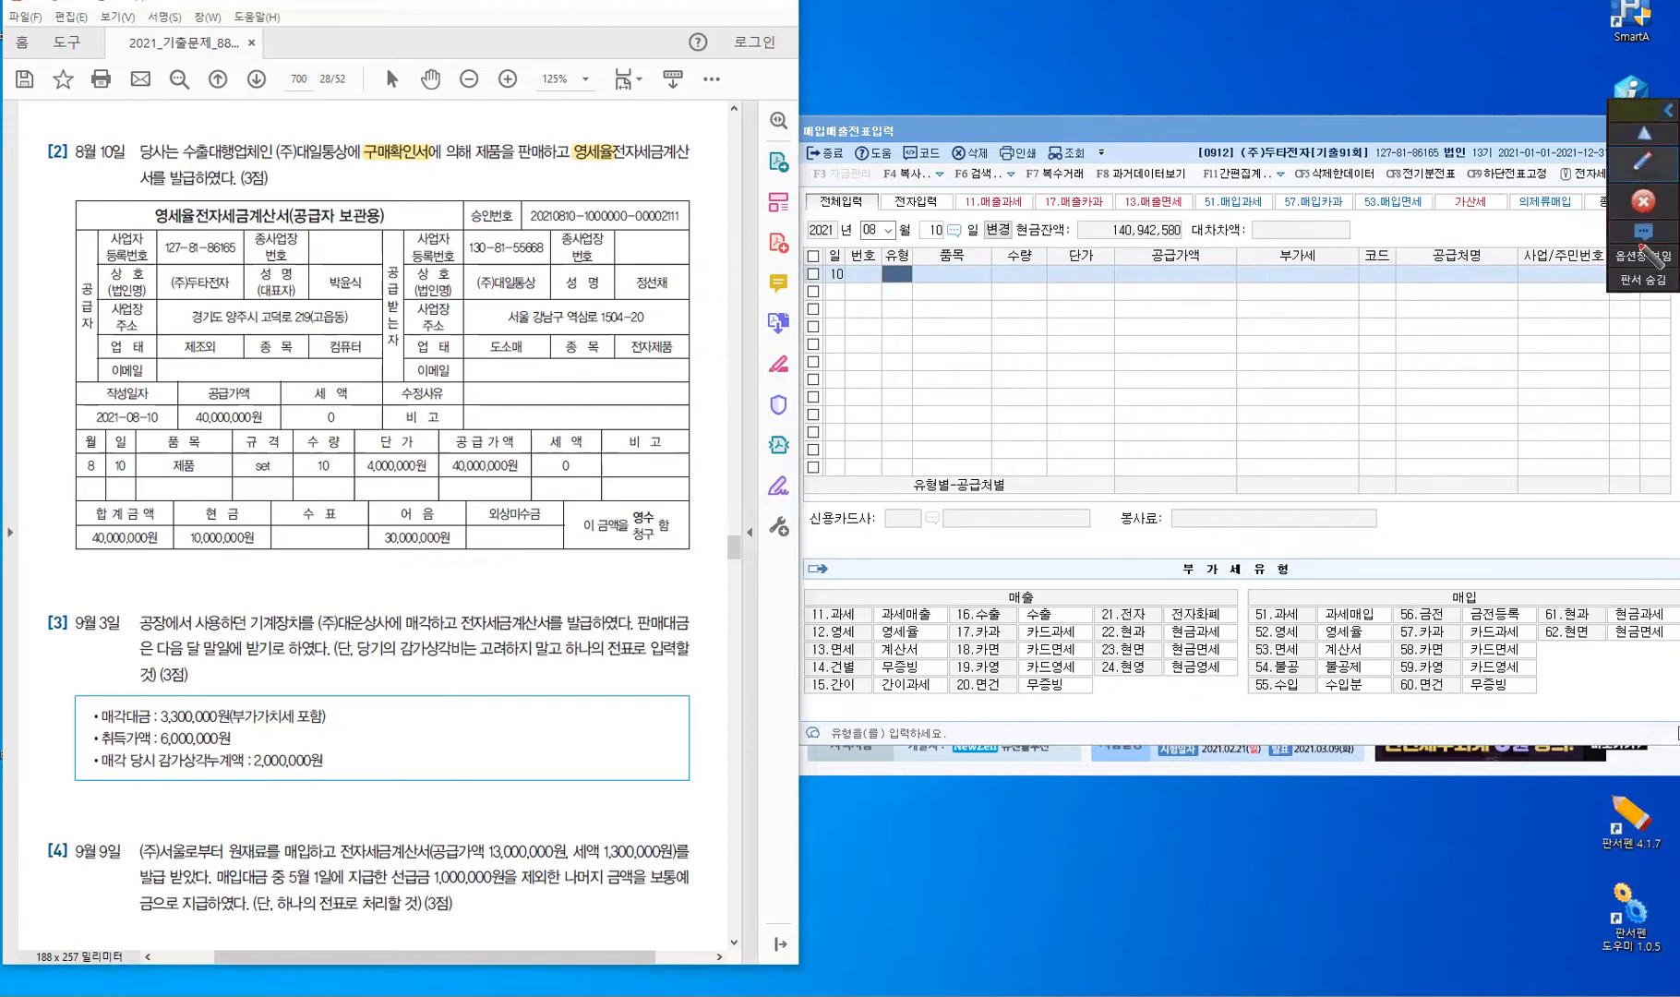
click(1592, 236)
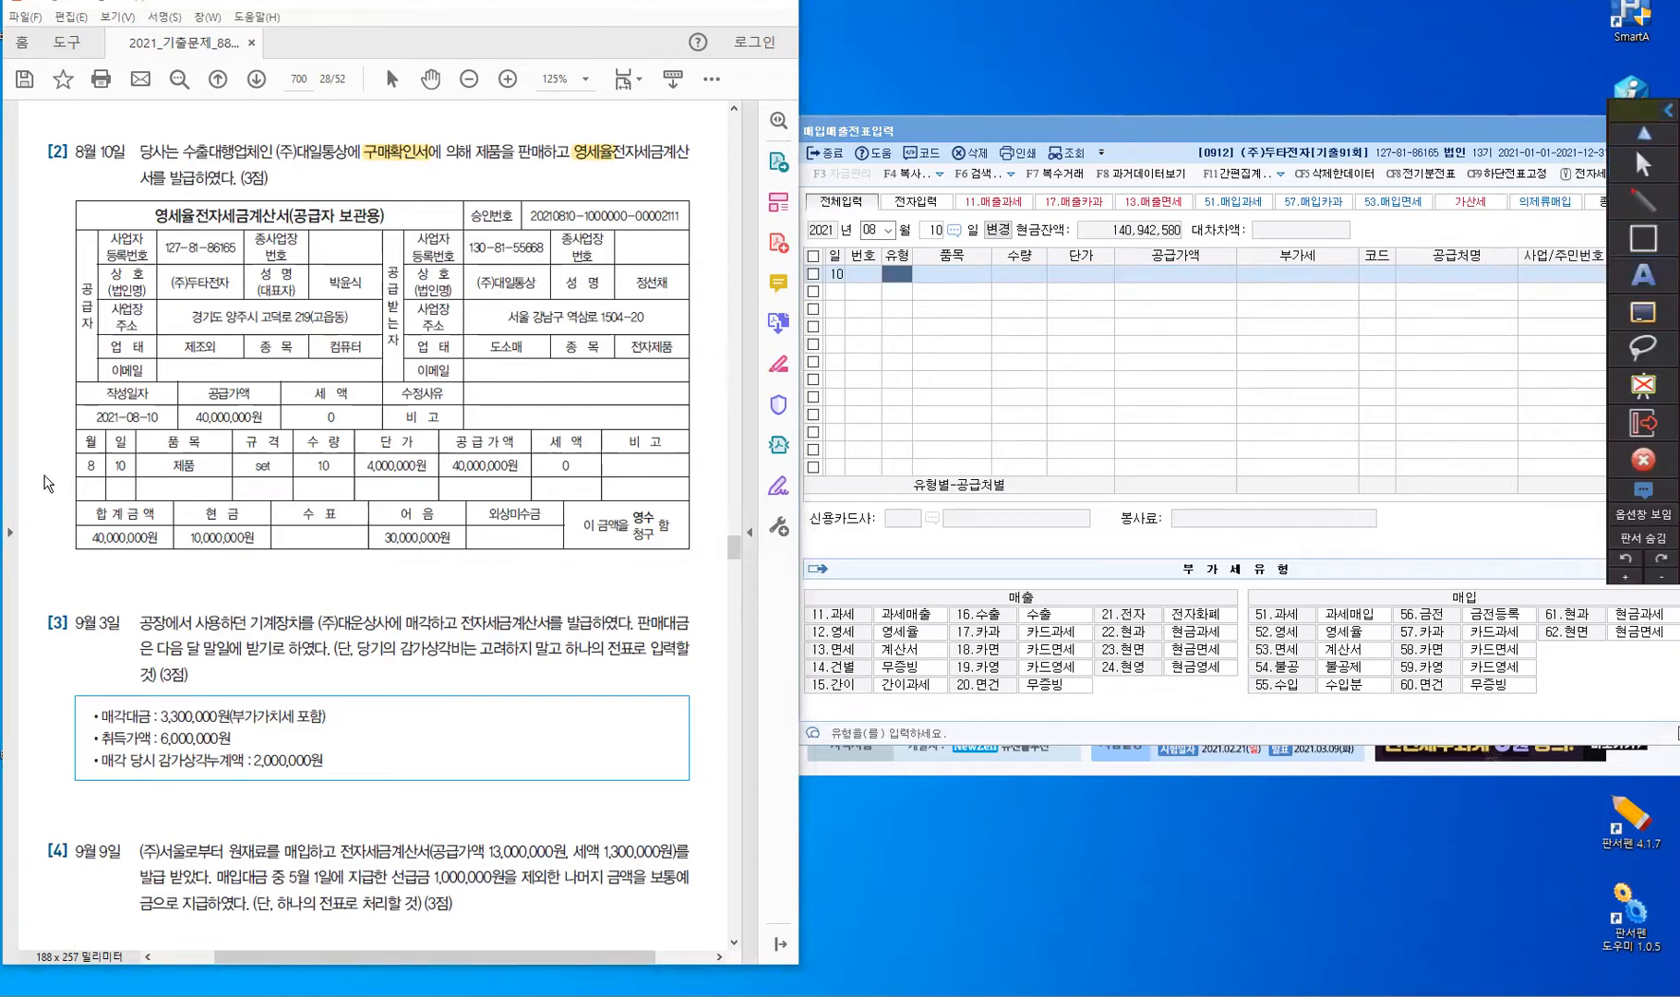
mouse_move(232, 586)
mouse_down()
mouse_move(491, 585)
mouse_move(573, 567)
mouse_up()
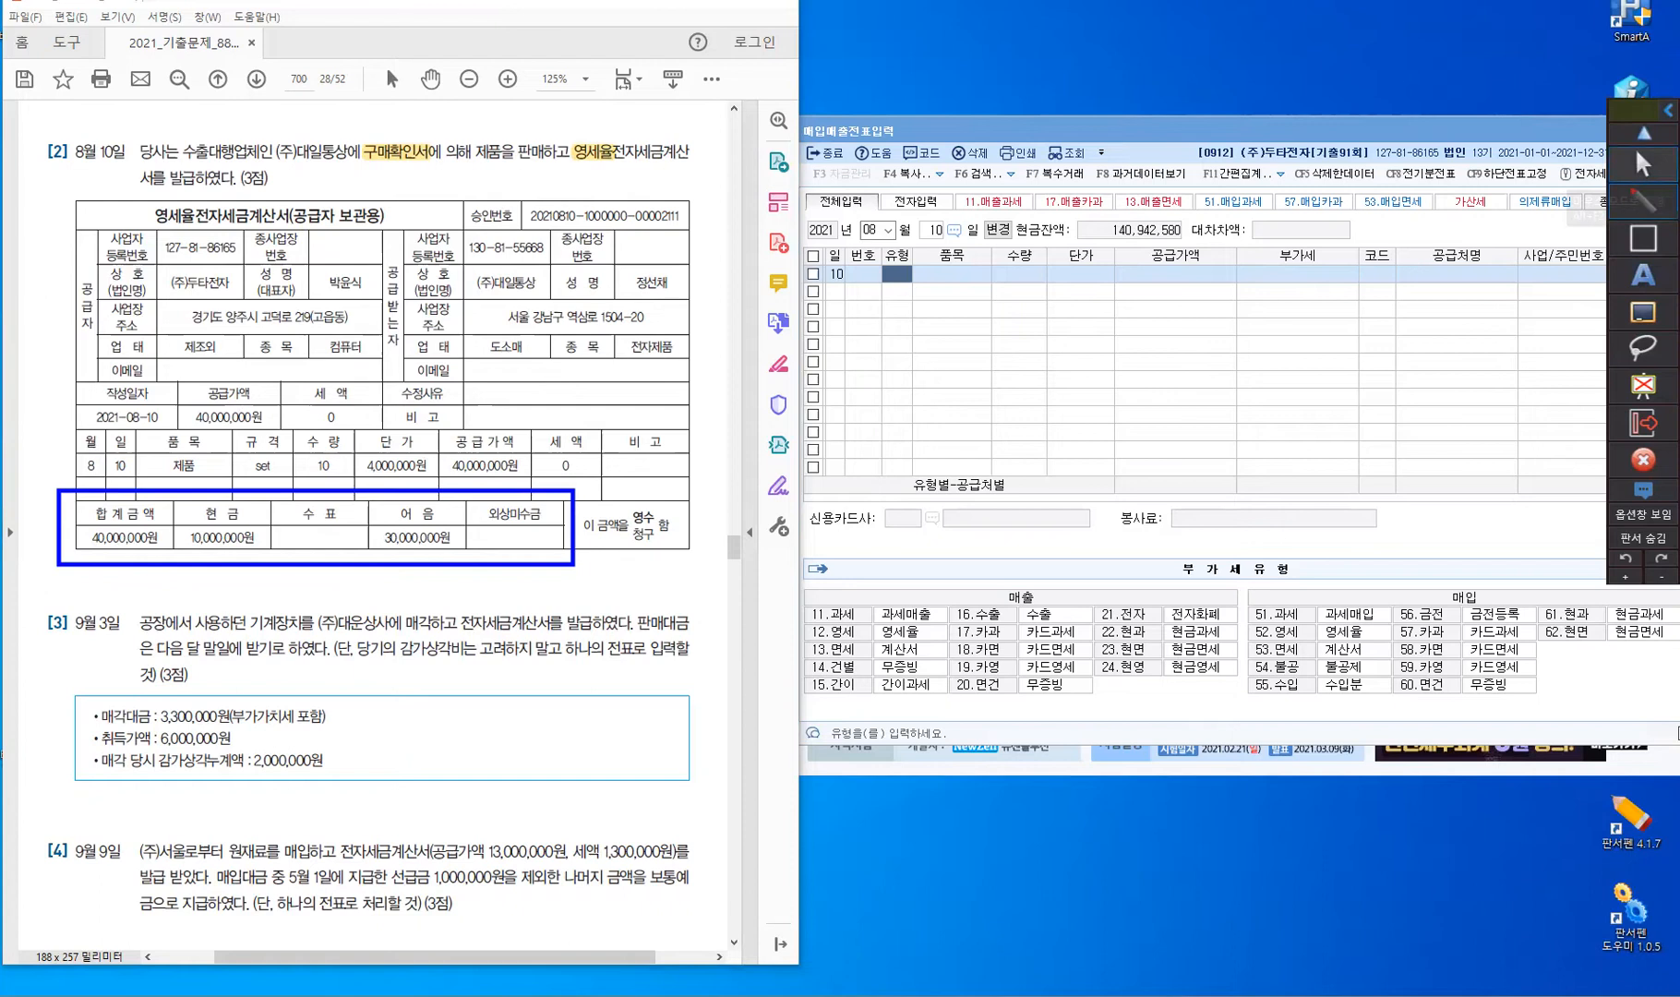
click(1643, 199)
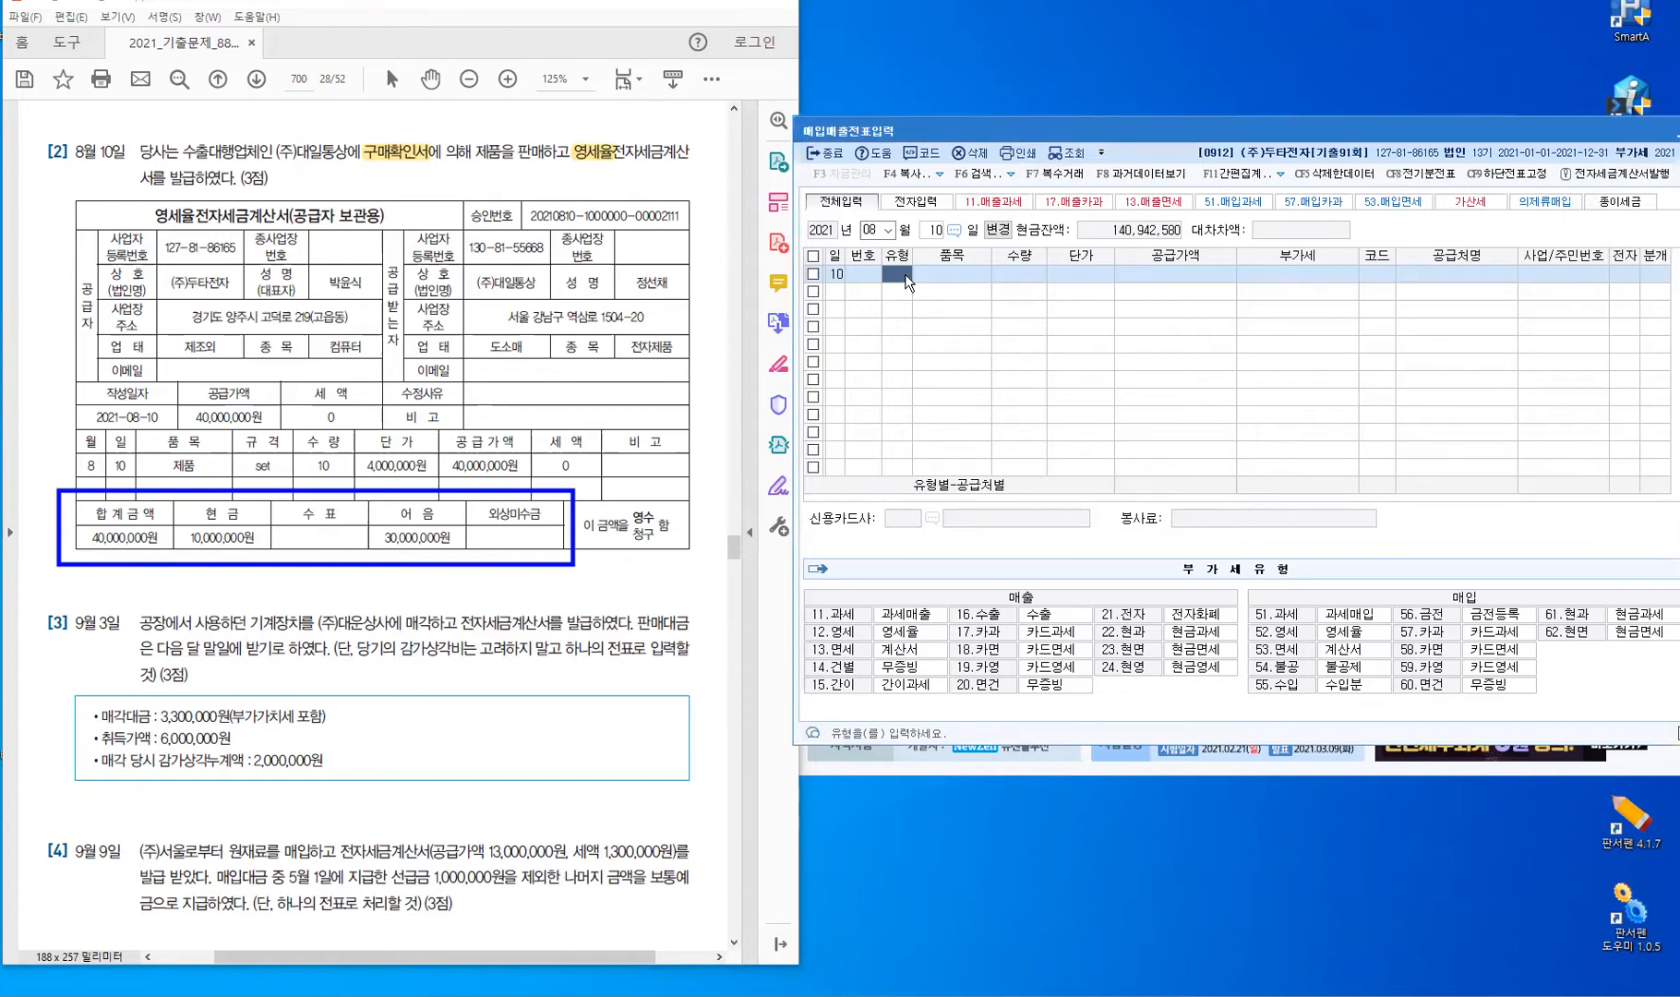
Set the August 10 line's type to 12 영세 and its item name to 제품.
text(12)
key(Return)
text(젶)
text(품)
key(Return)
key(Return)
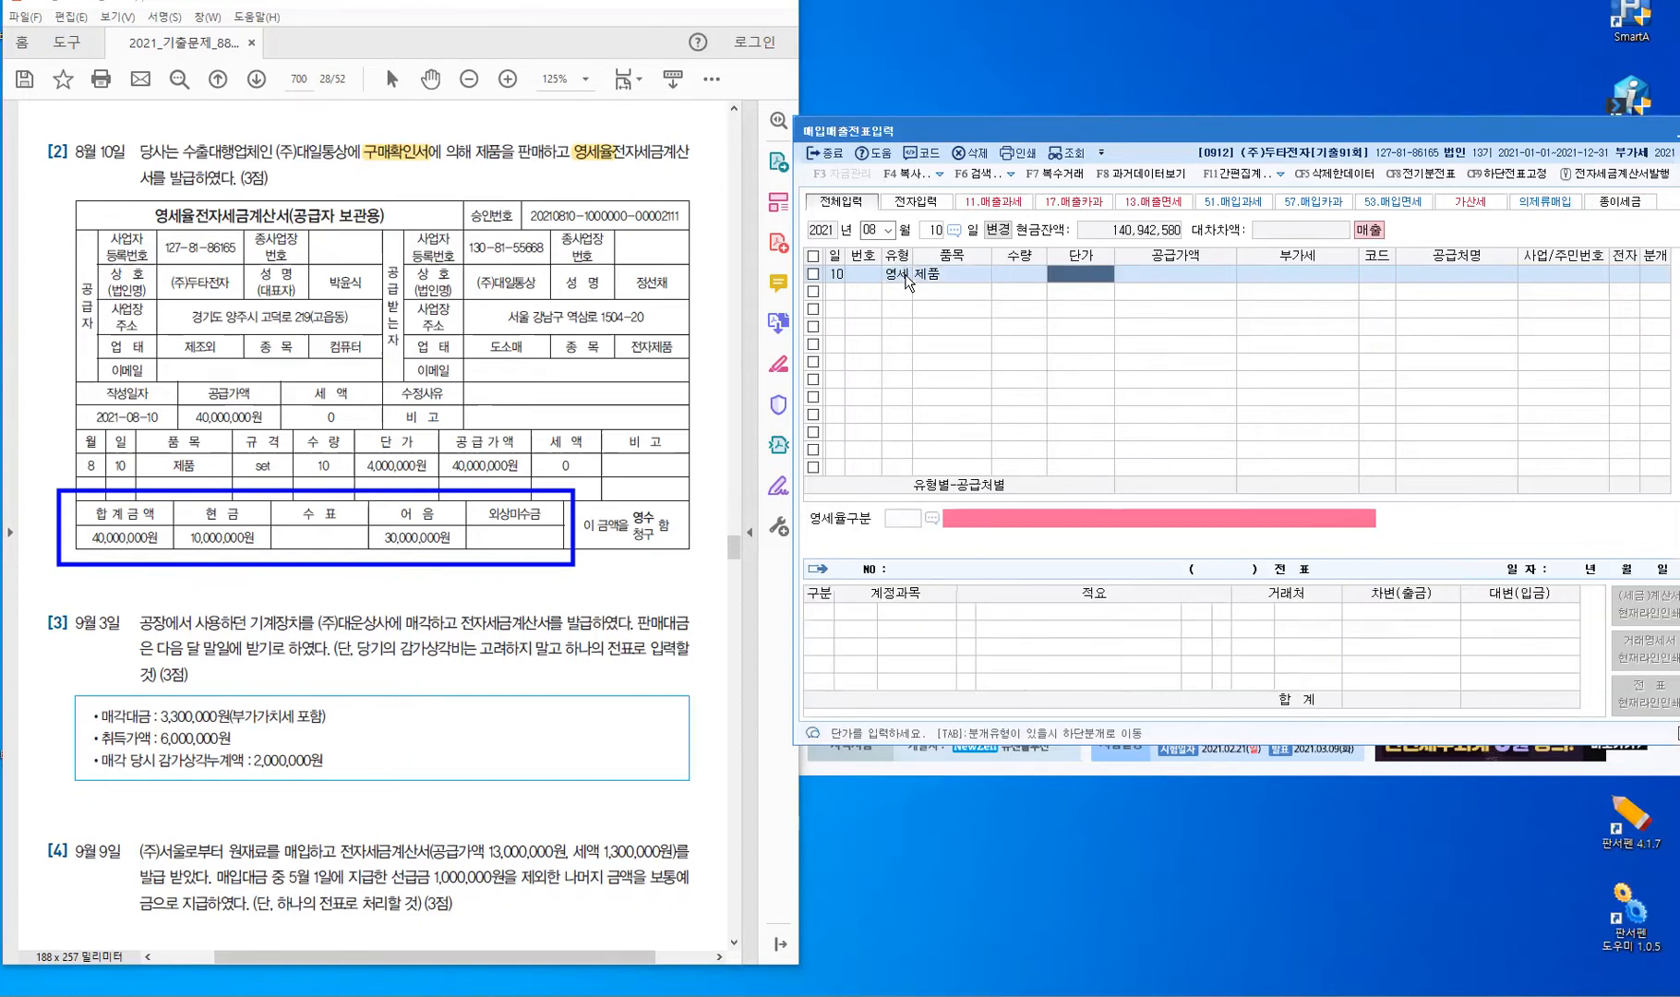
Set the August 10 line's quantity to 10 and unit price to 4,000,000.
key(shift+Tab)
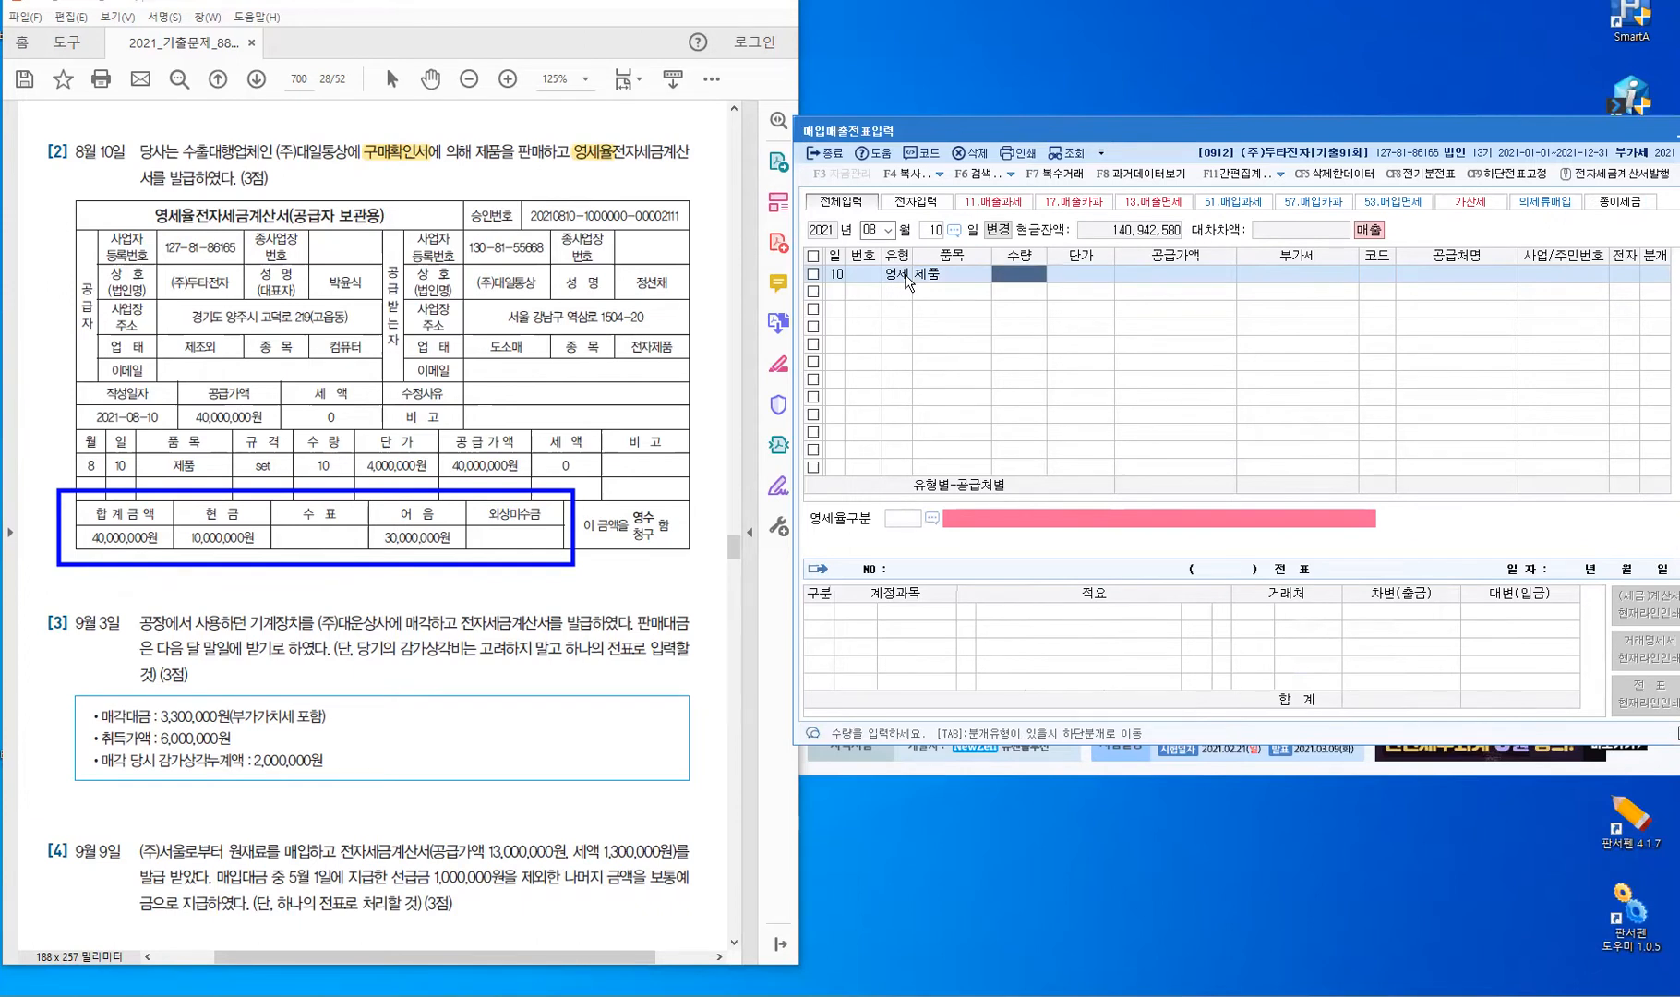
text(10)
key(Return)
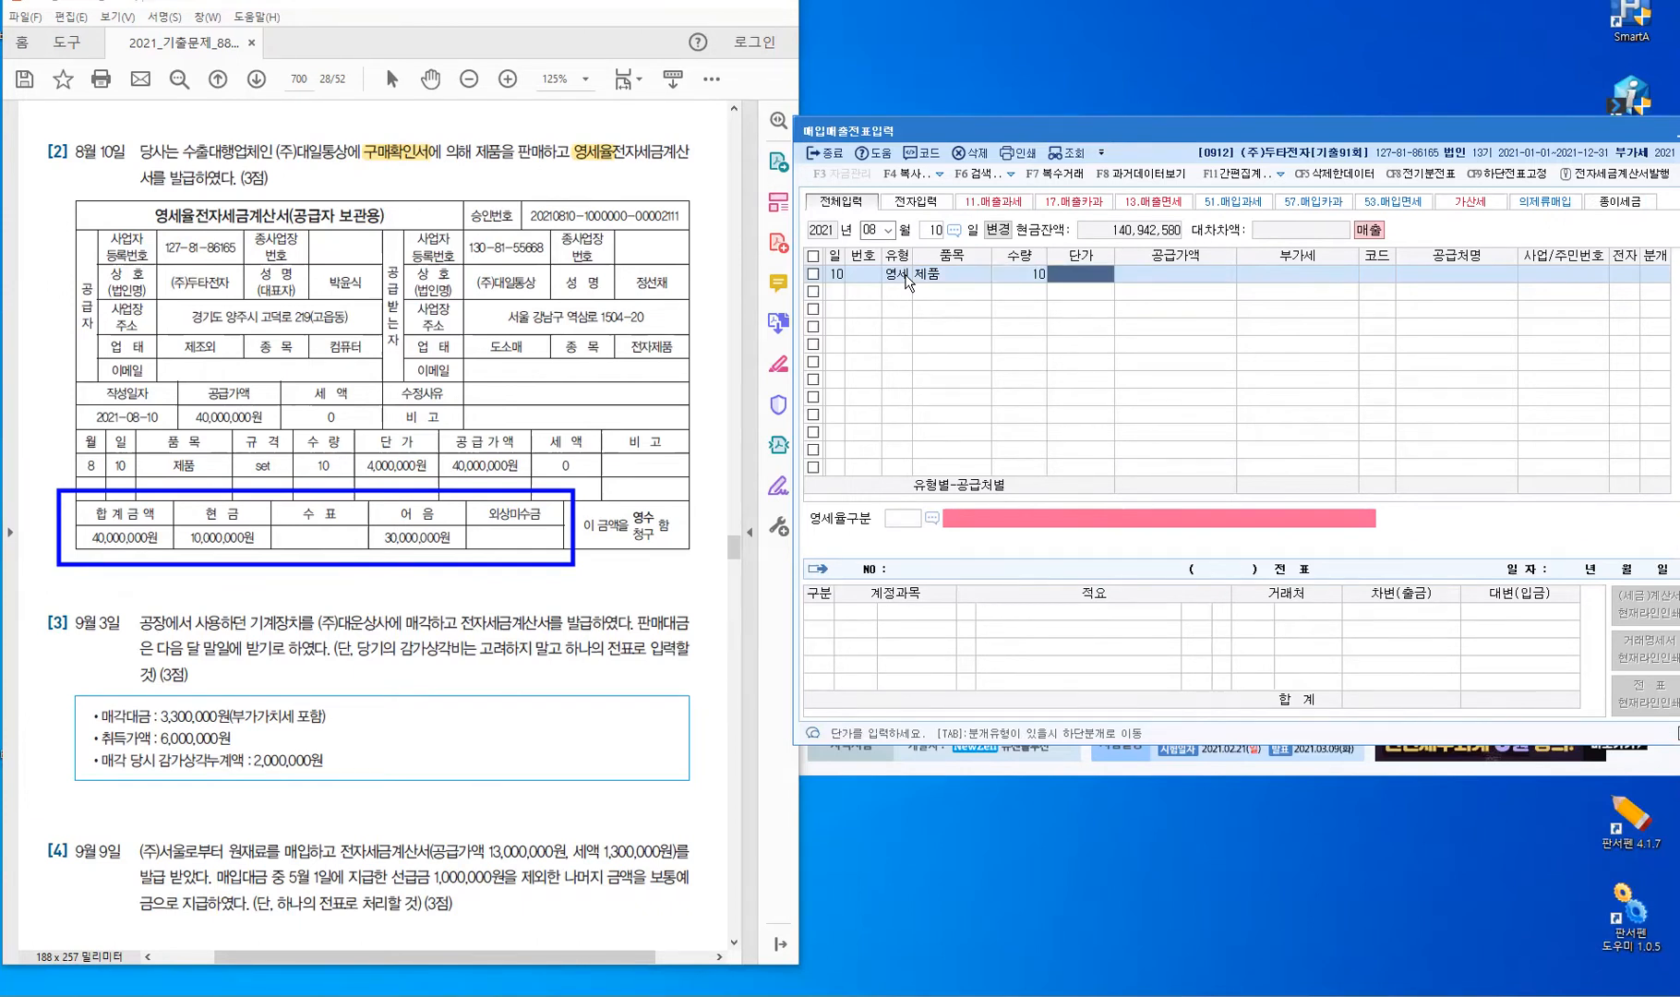
text(4000000)
key(Return)
key(Return)
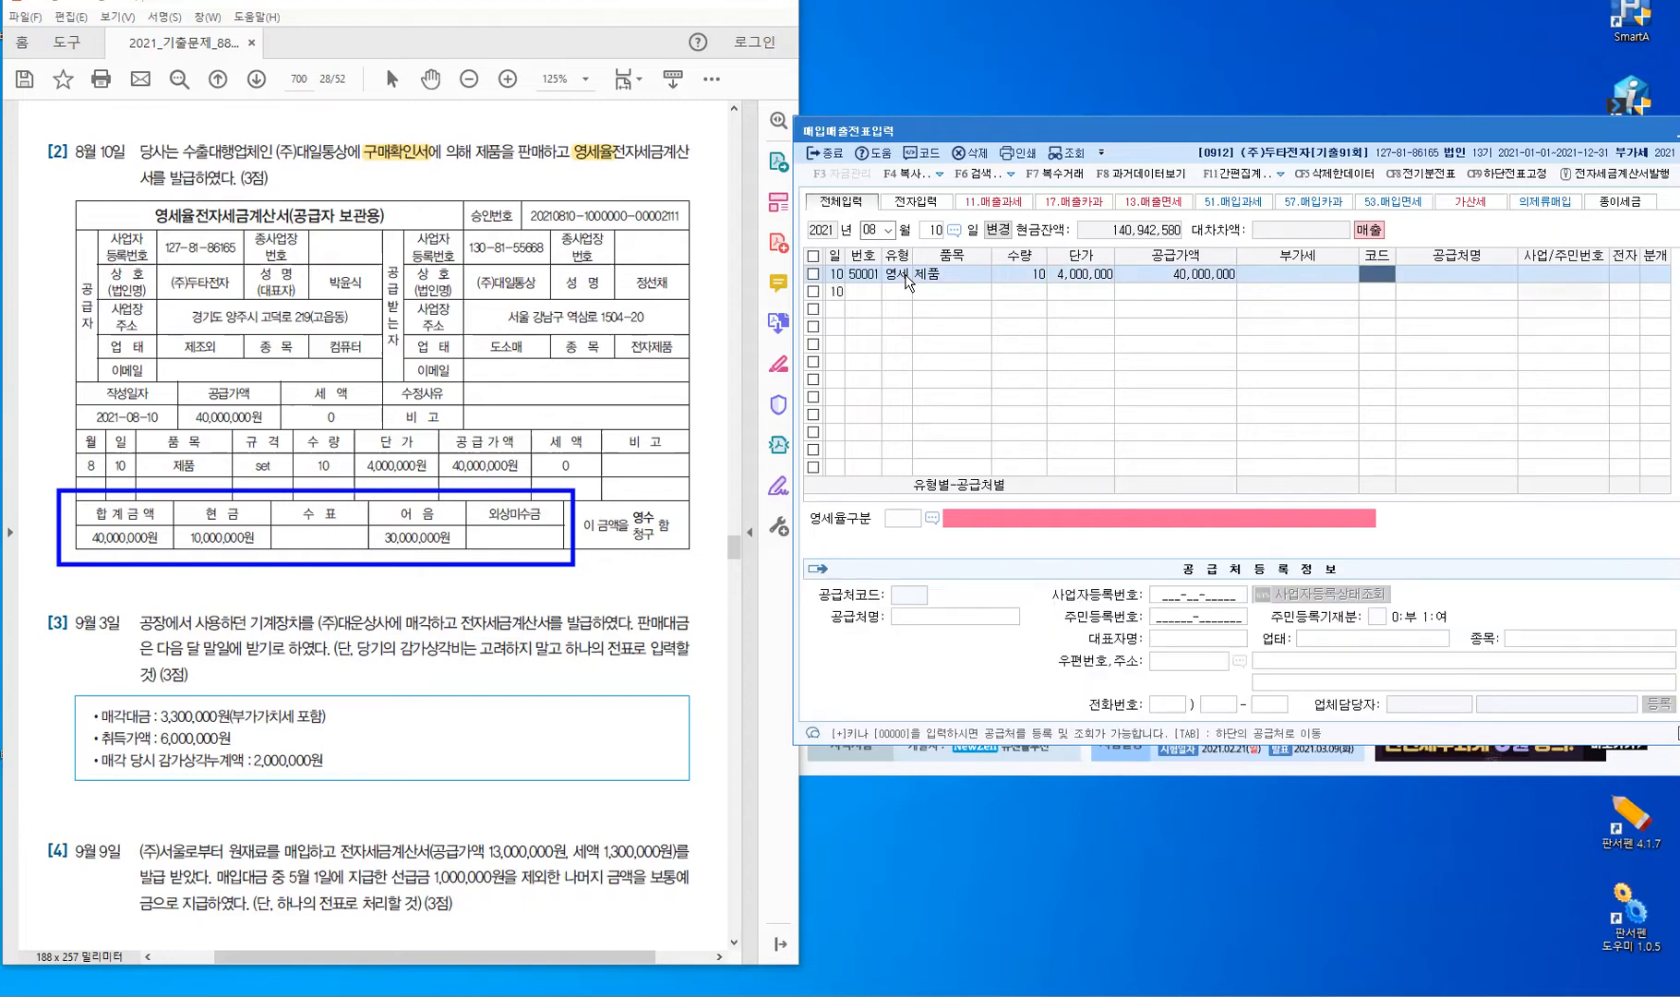
Set the August 10 line's trading partner to (주)대일통상 and mark the tax invoice as electronic (여).
text(대일)
key(Return)
key(Return)
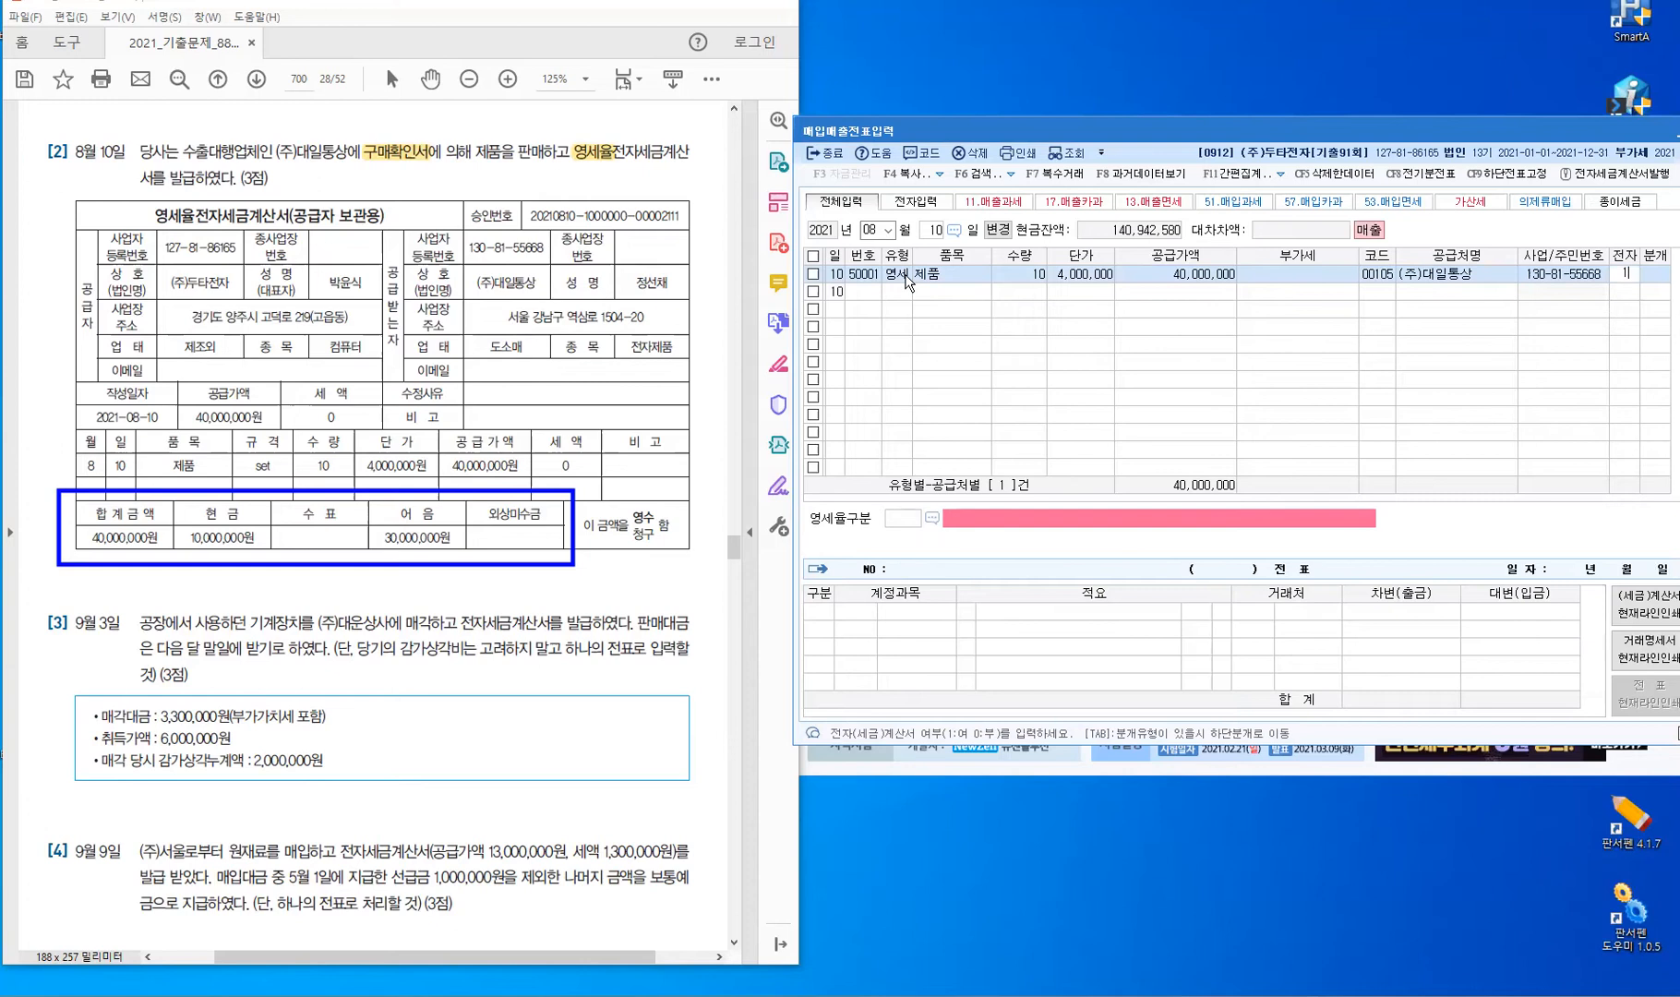
text(1)
key(Return)
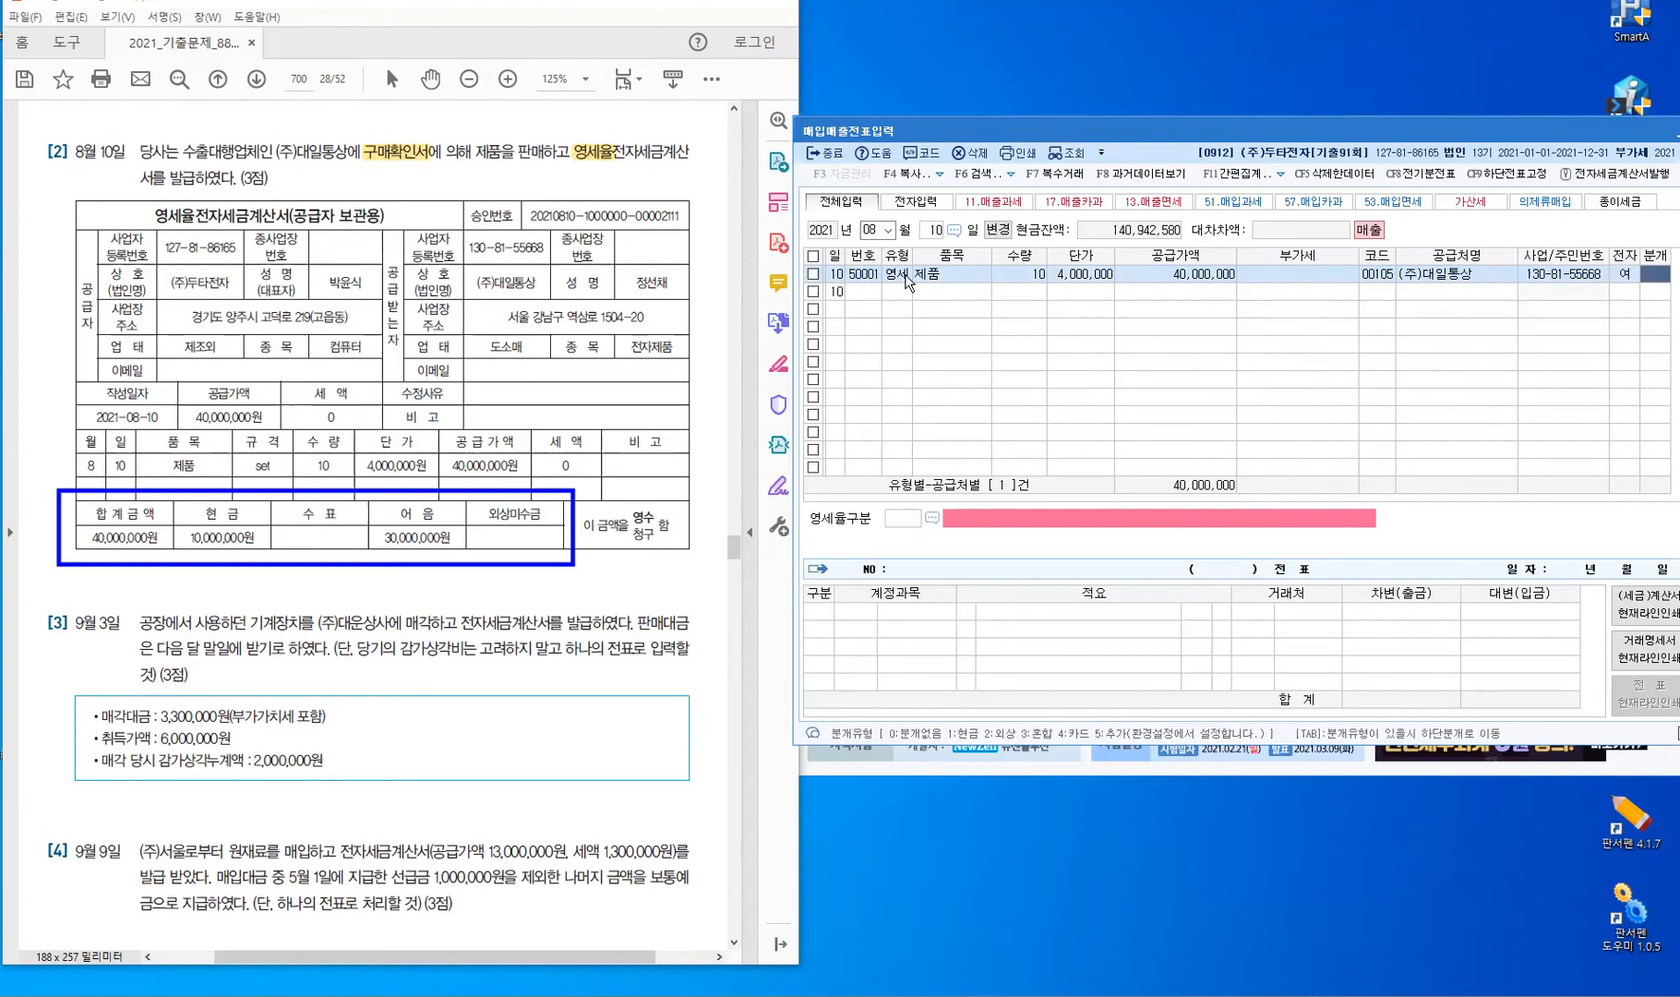
key(Return)
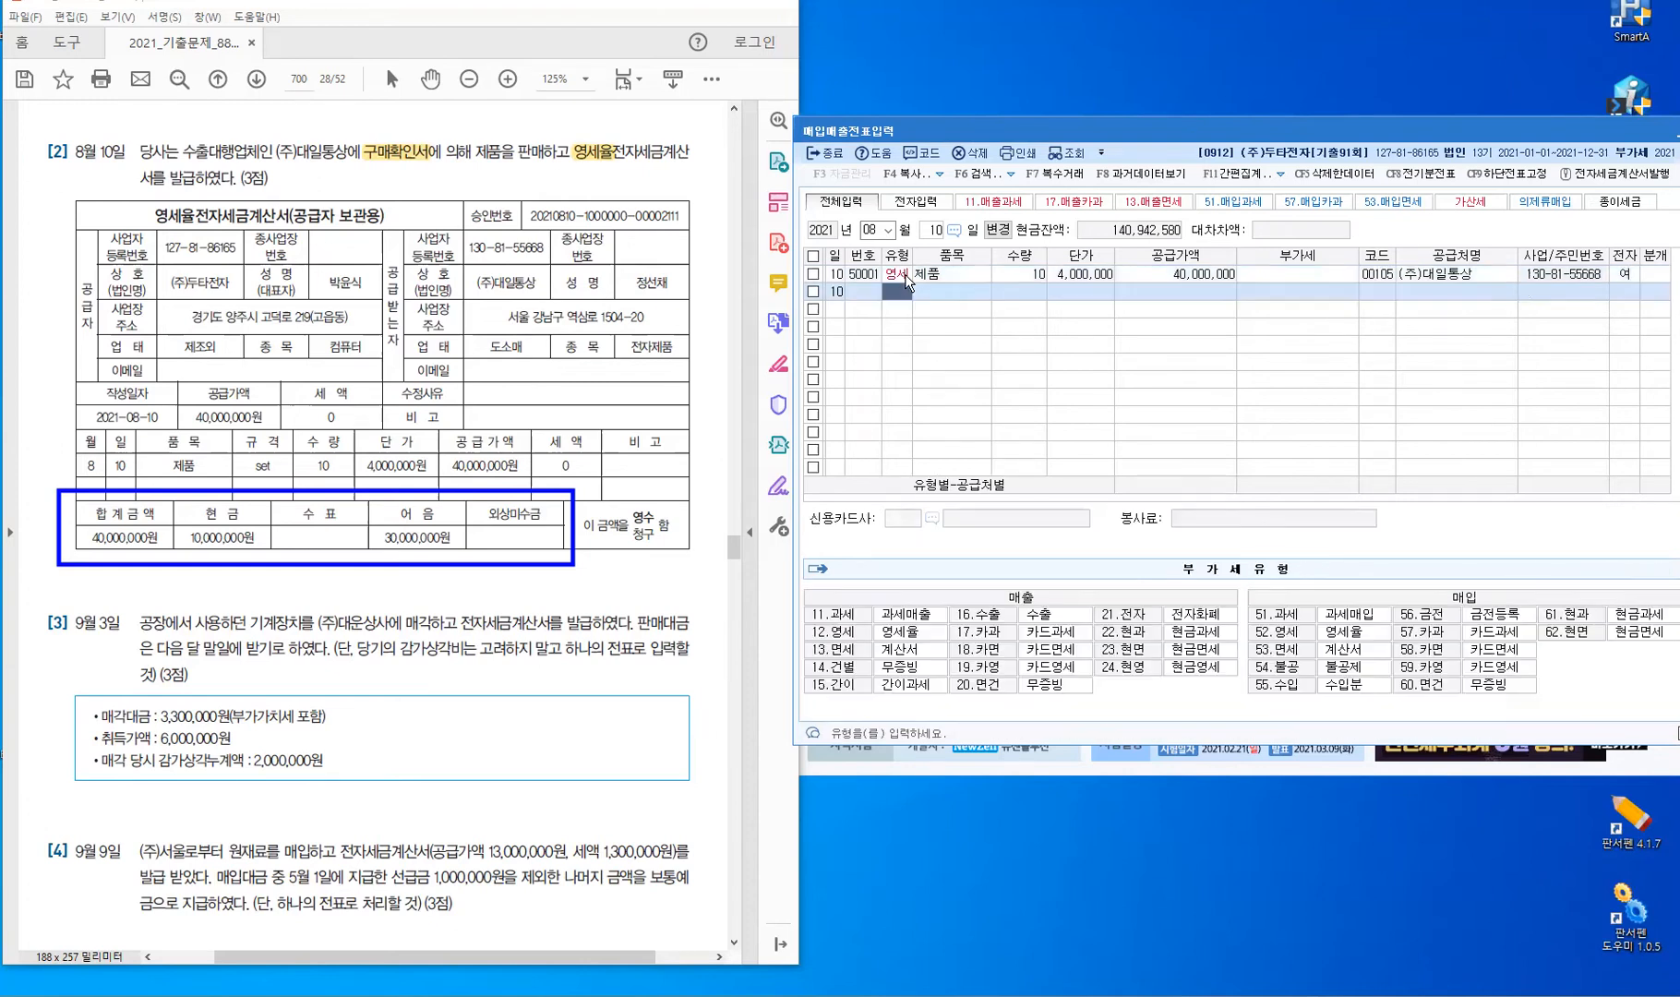
Set the August 10 line's zero-rate category (영세율구분) to 3, 내국신용장 · 구매확인서에 의하여 공급하는 재화.
click(1628, 275)
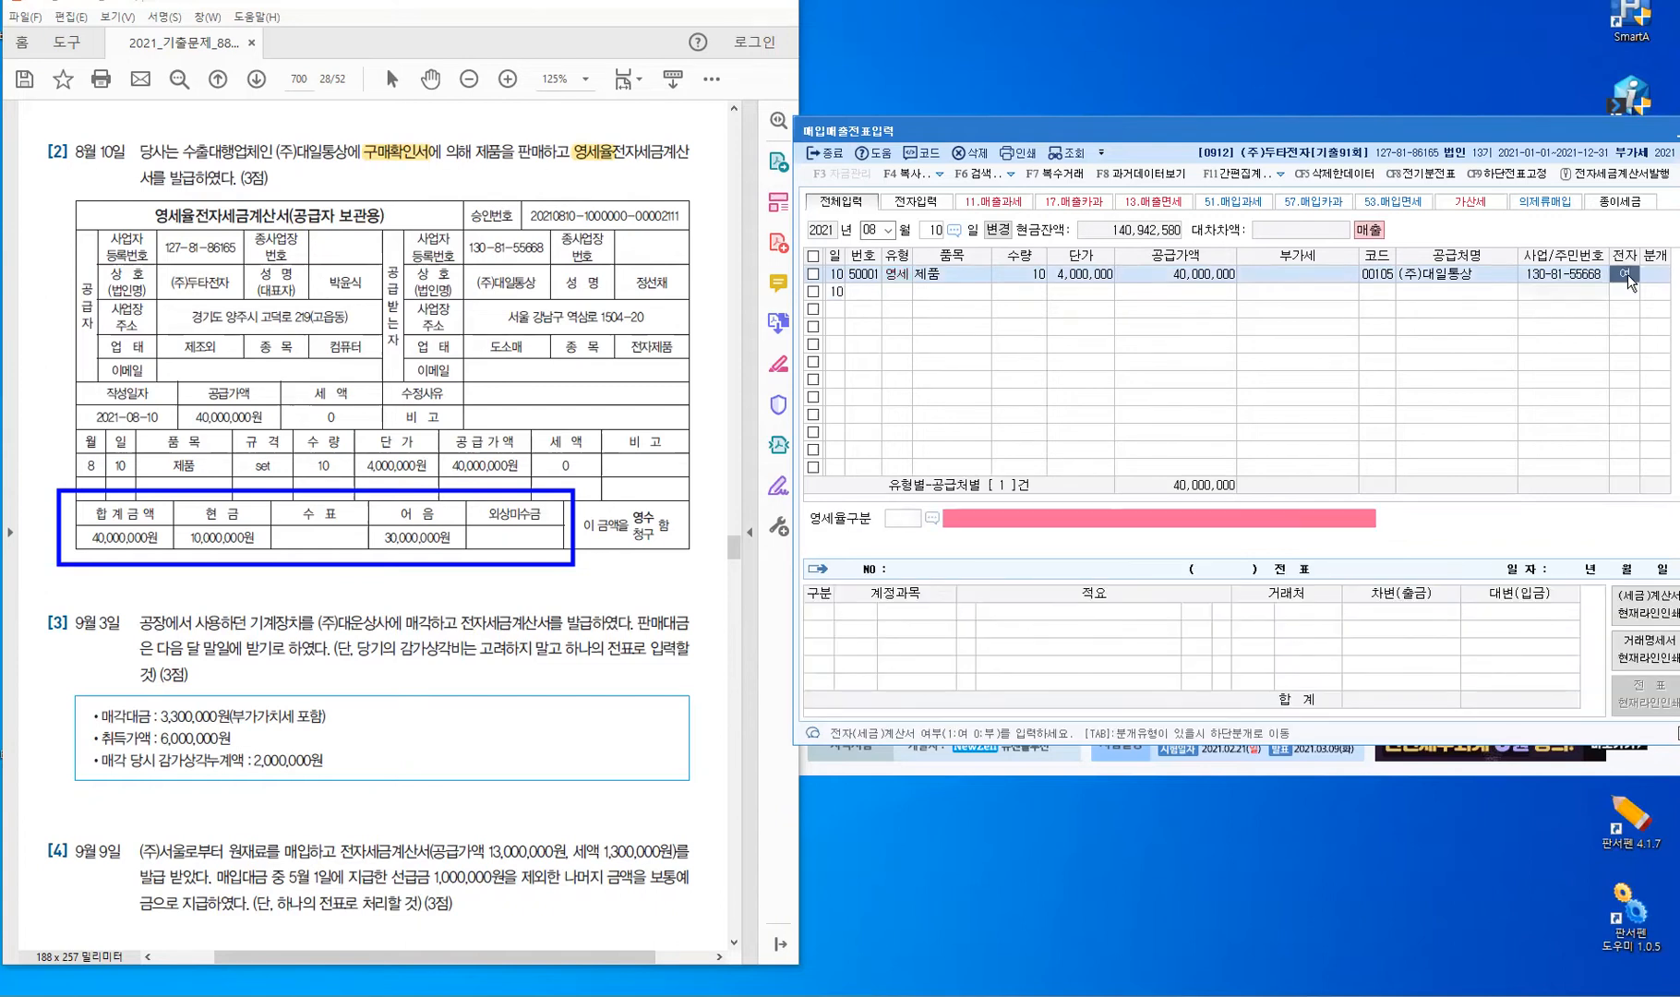
key(Return)
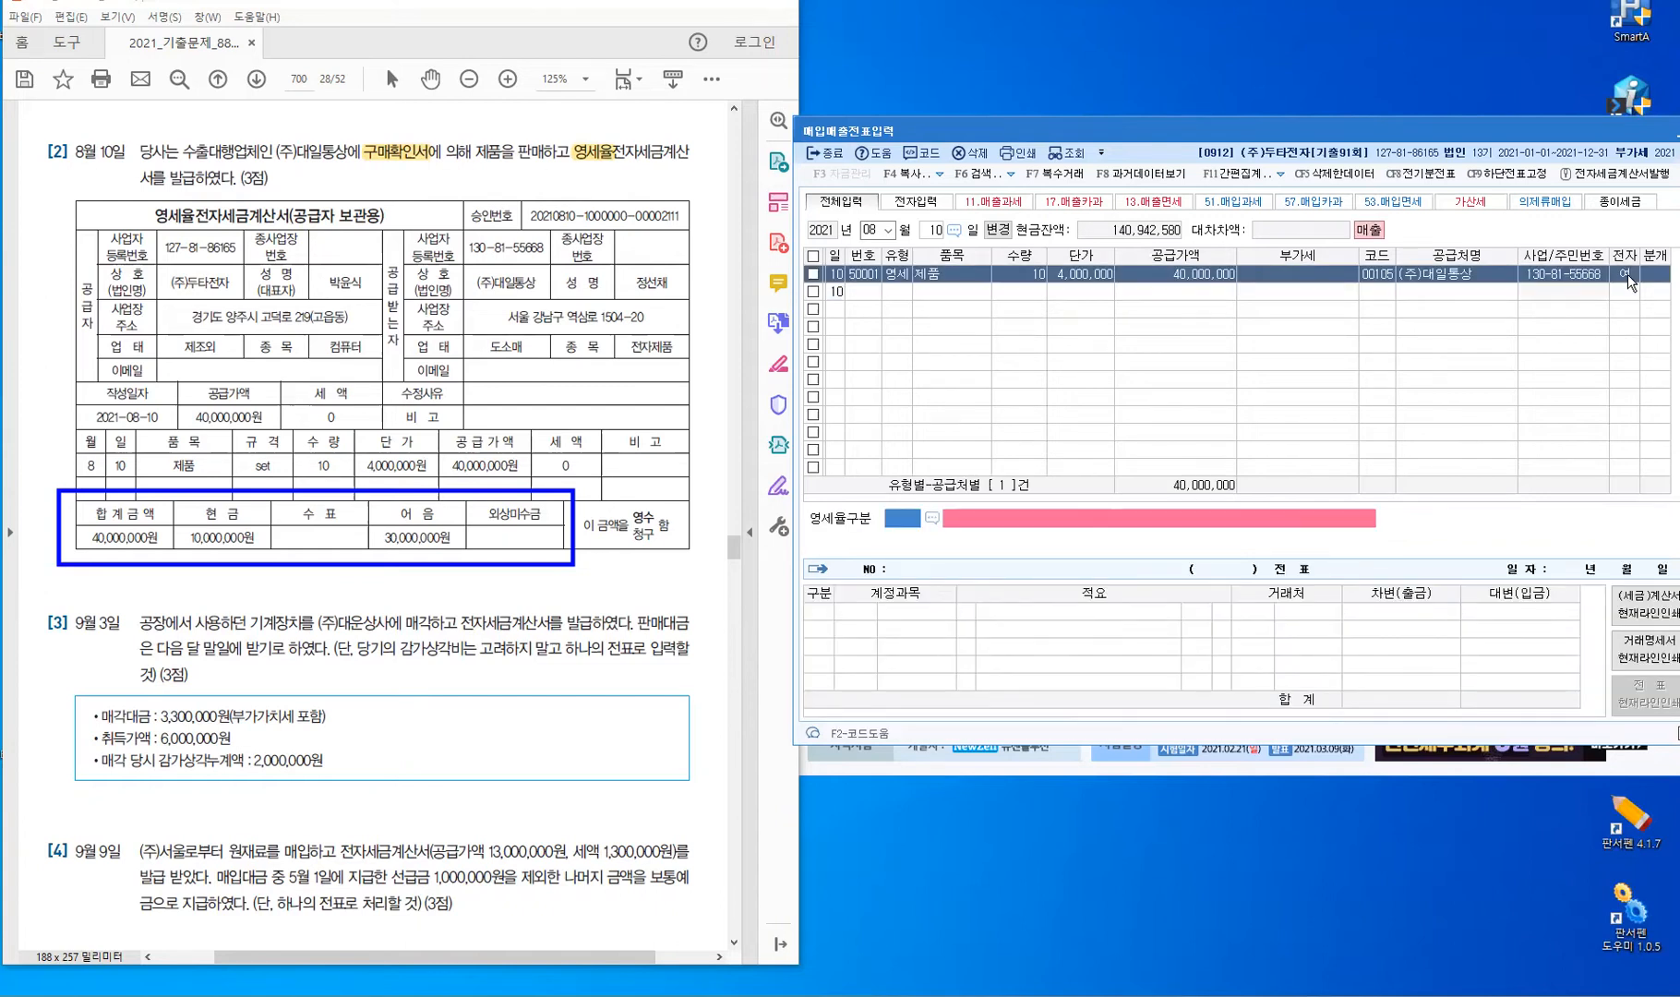
key(F2)
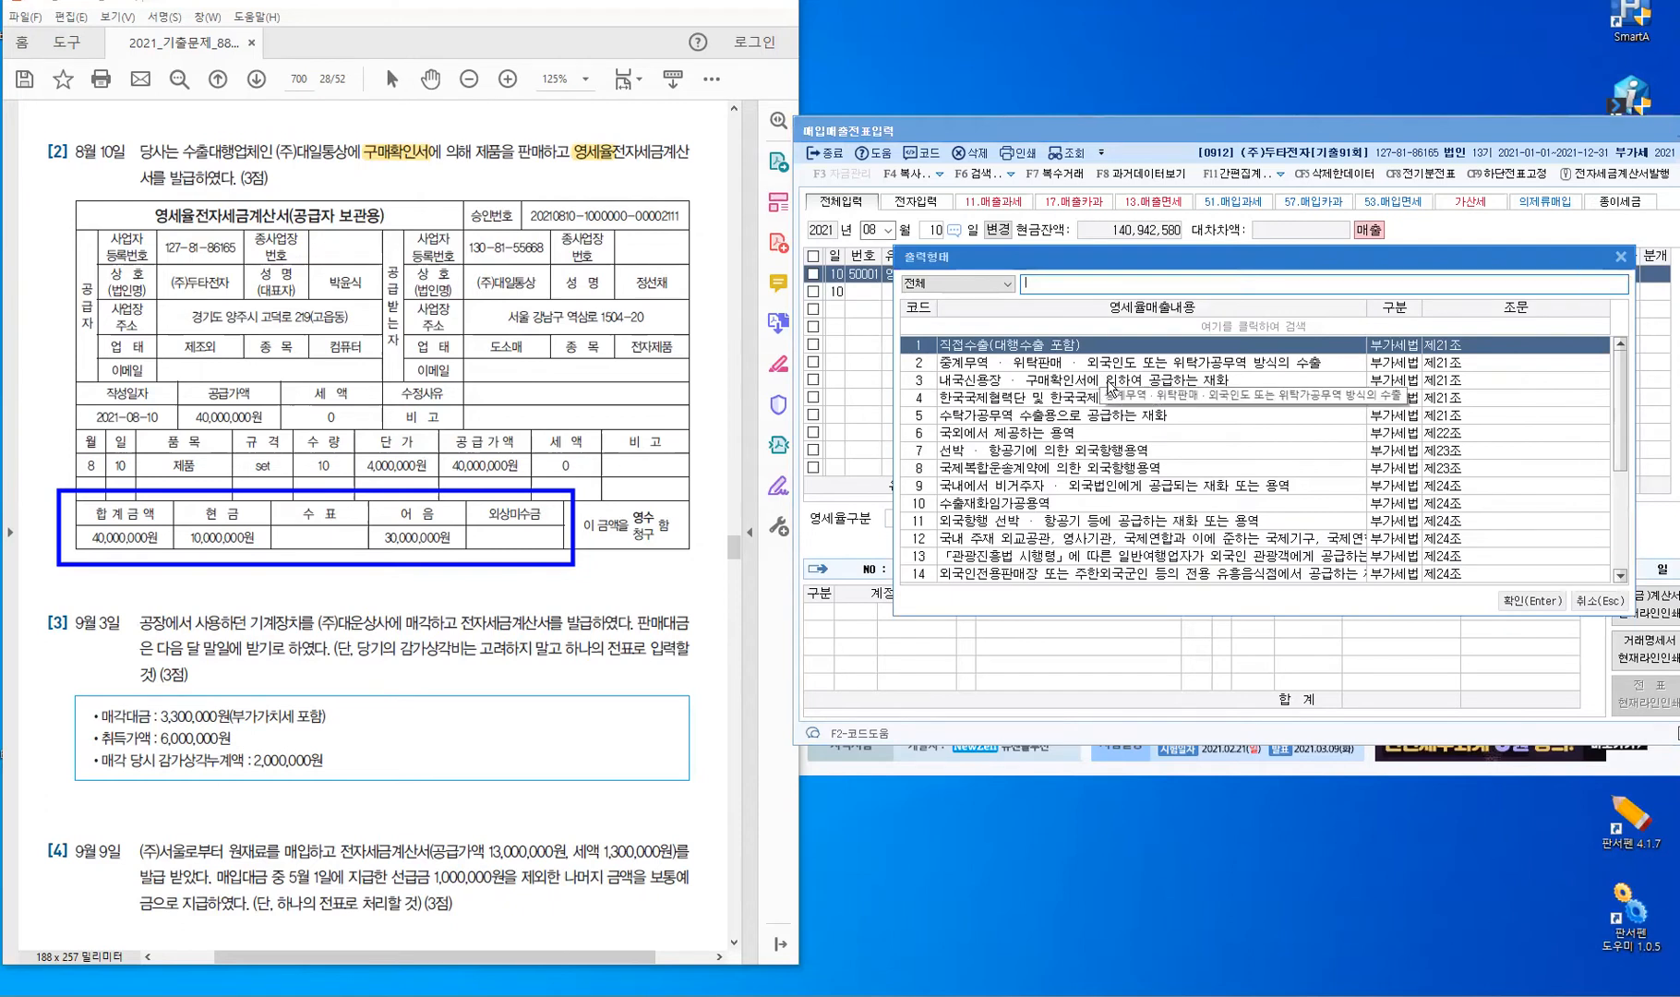
key(Down)
key(Down)
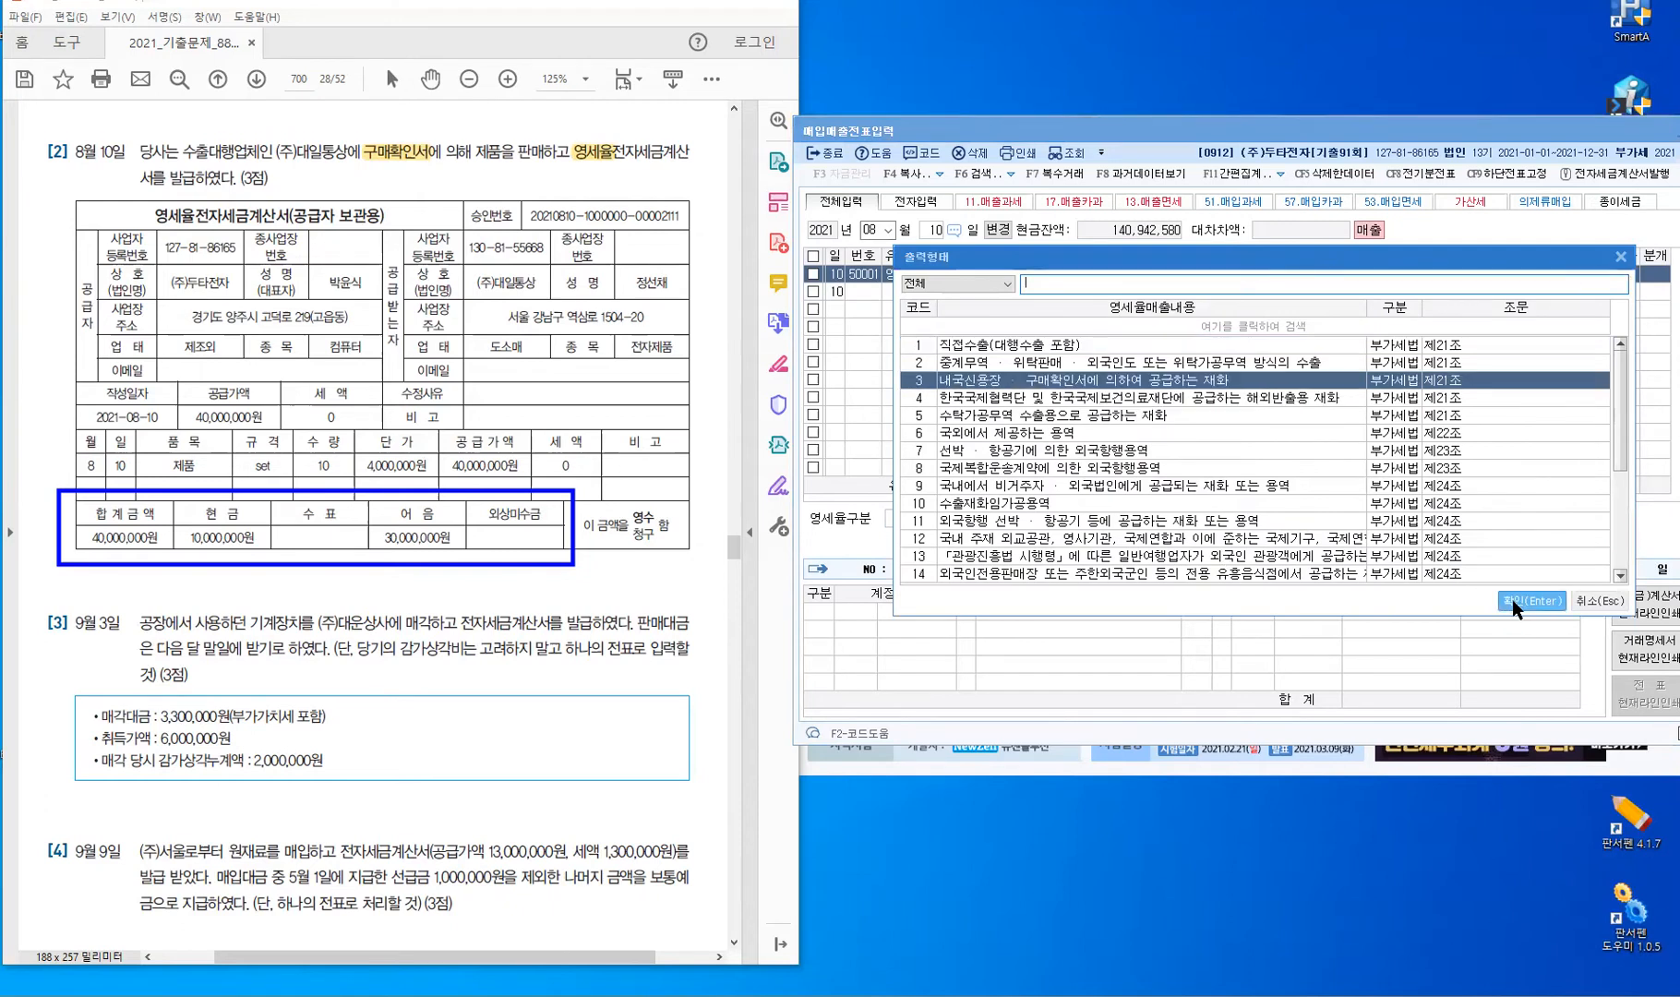
click(1513, 600)
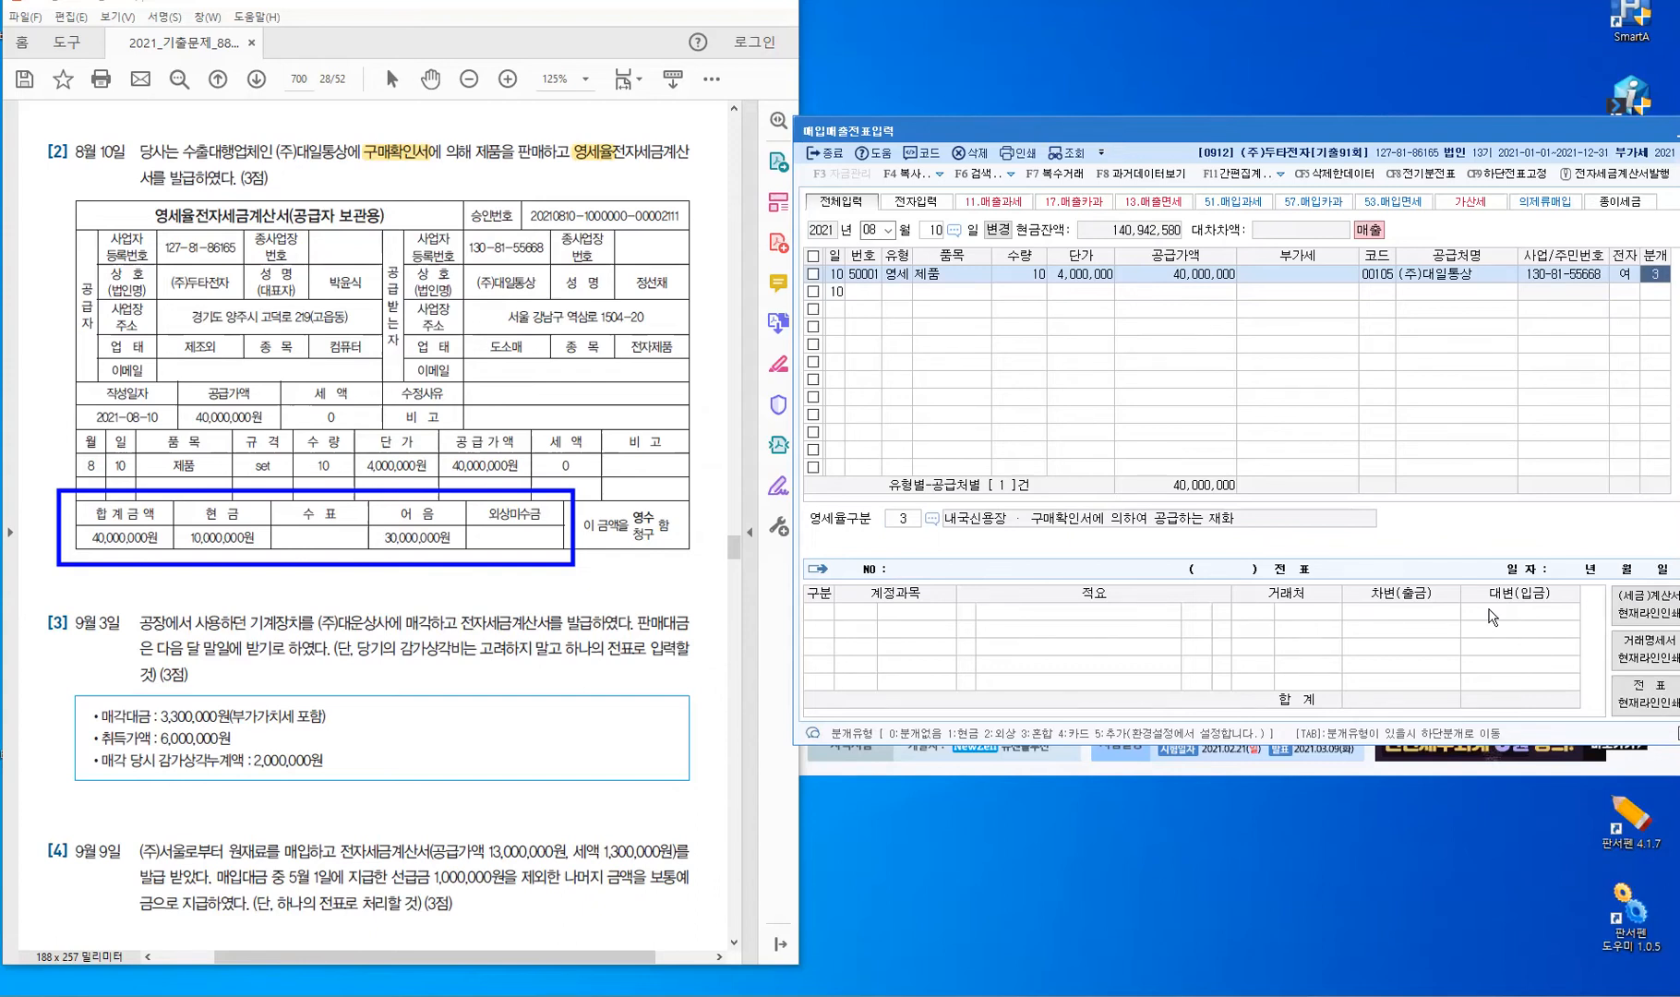
Set the August 10 entry's journal type to 3 혼합 and add a debit line for 101 현금 of 10,000,000.
key(Return)
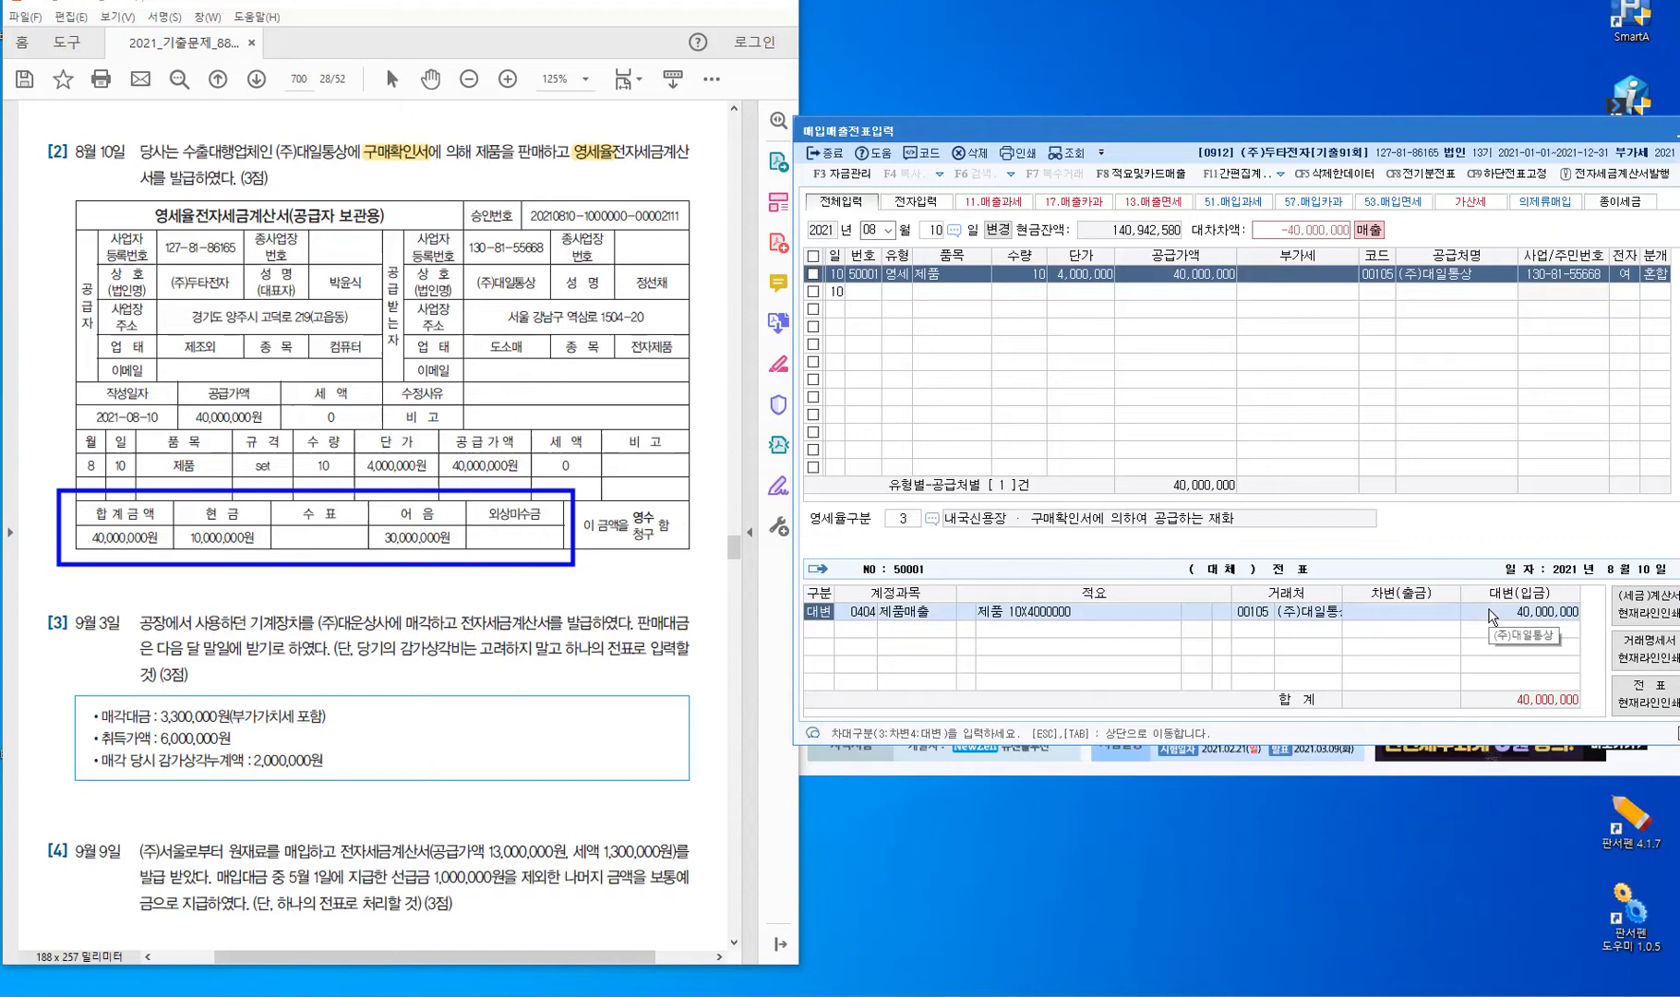
key(Down)
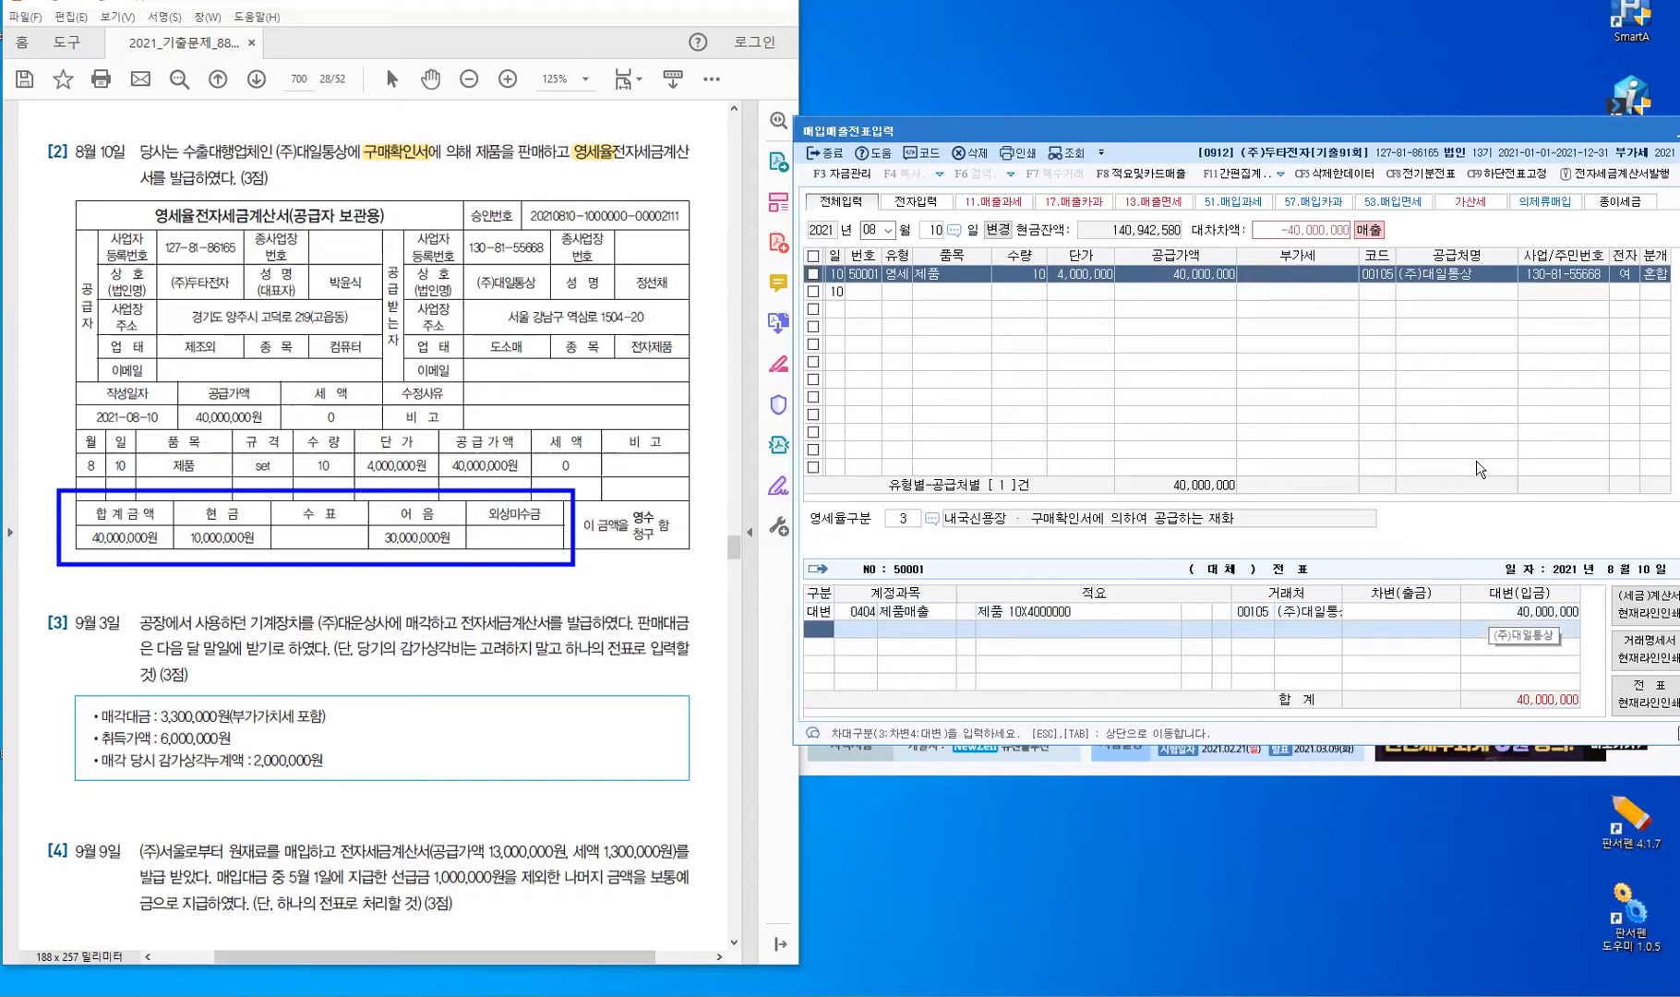
text(3)
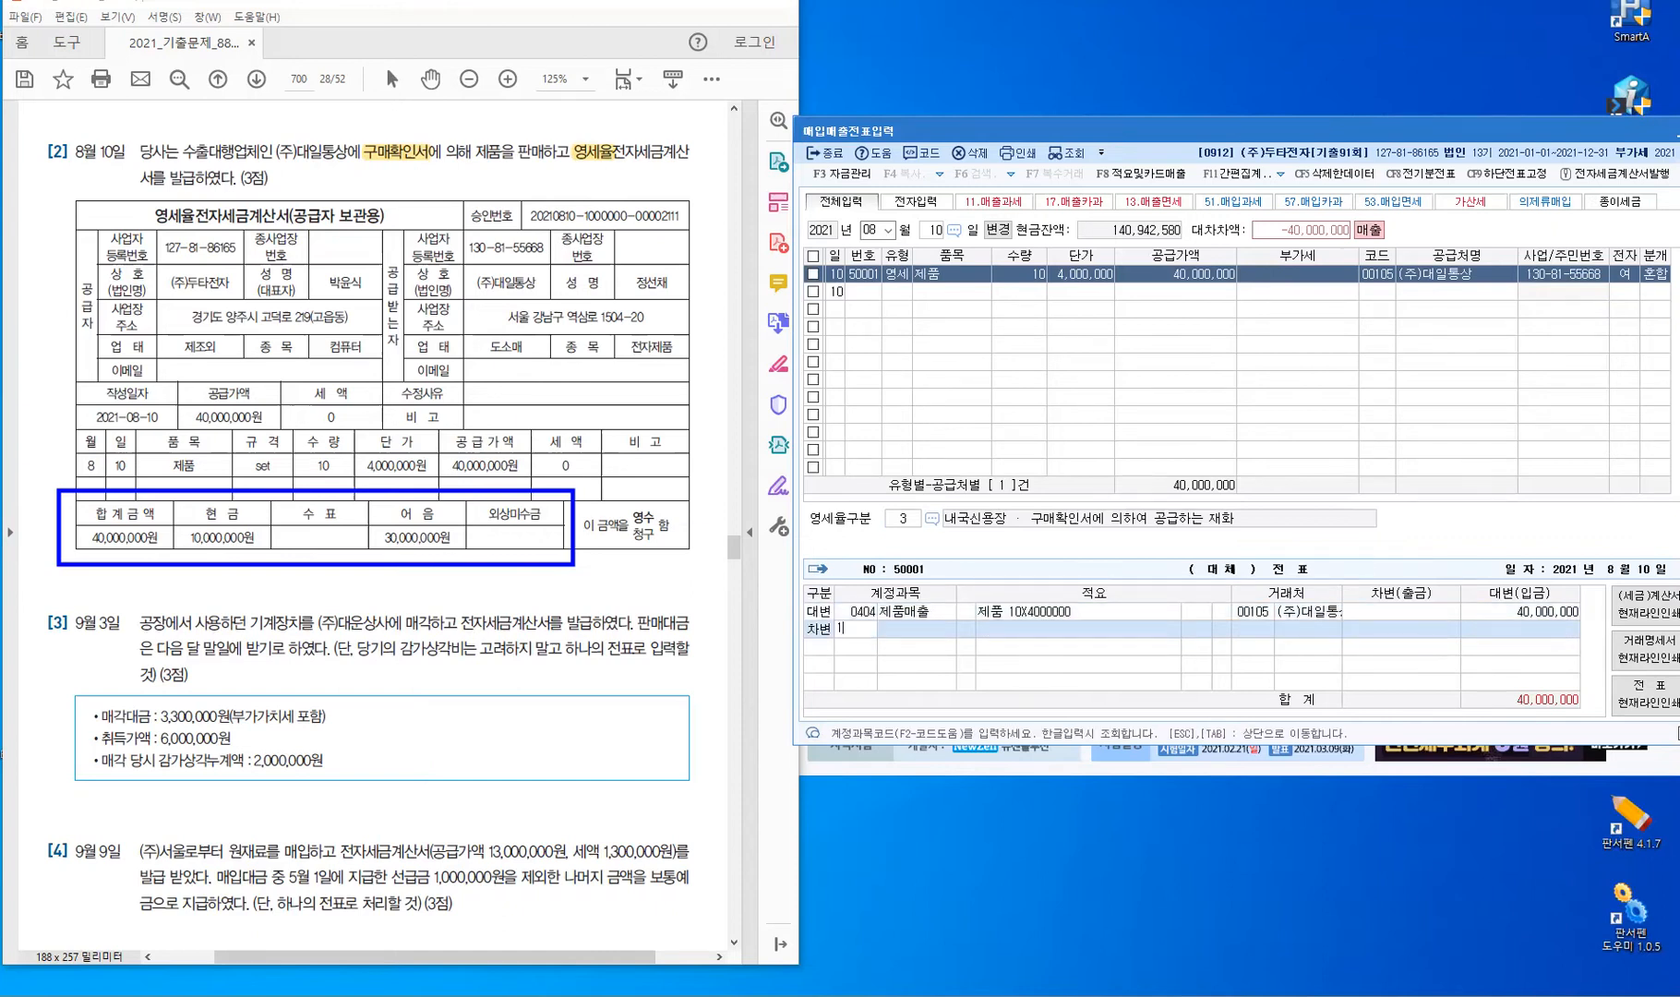
text(101)
key(Return)
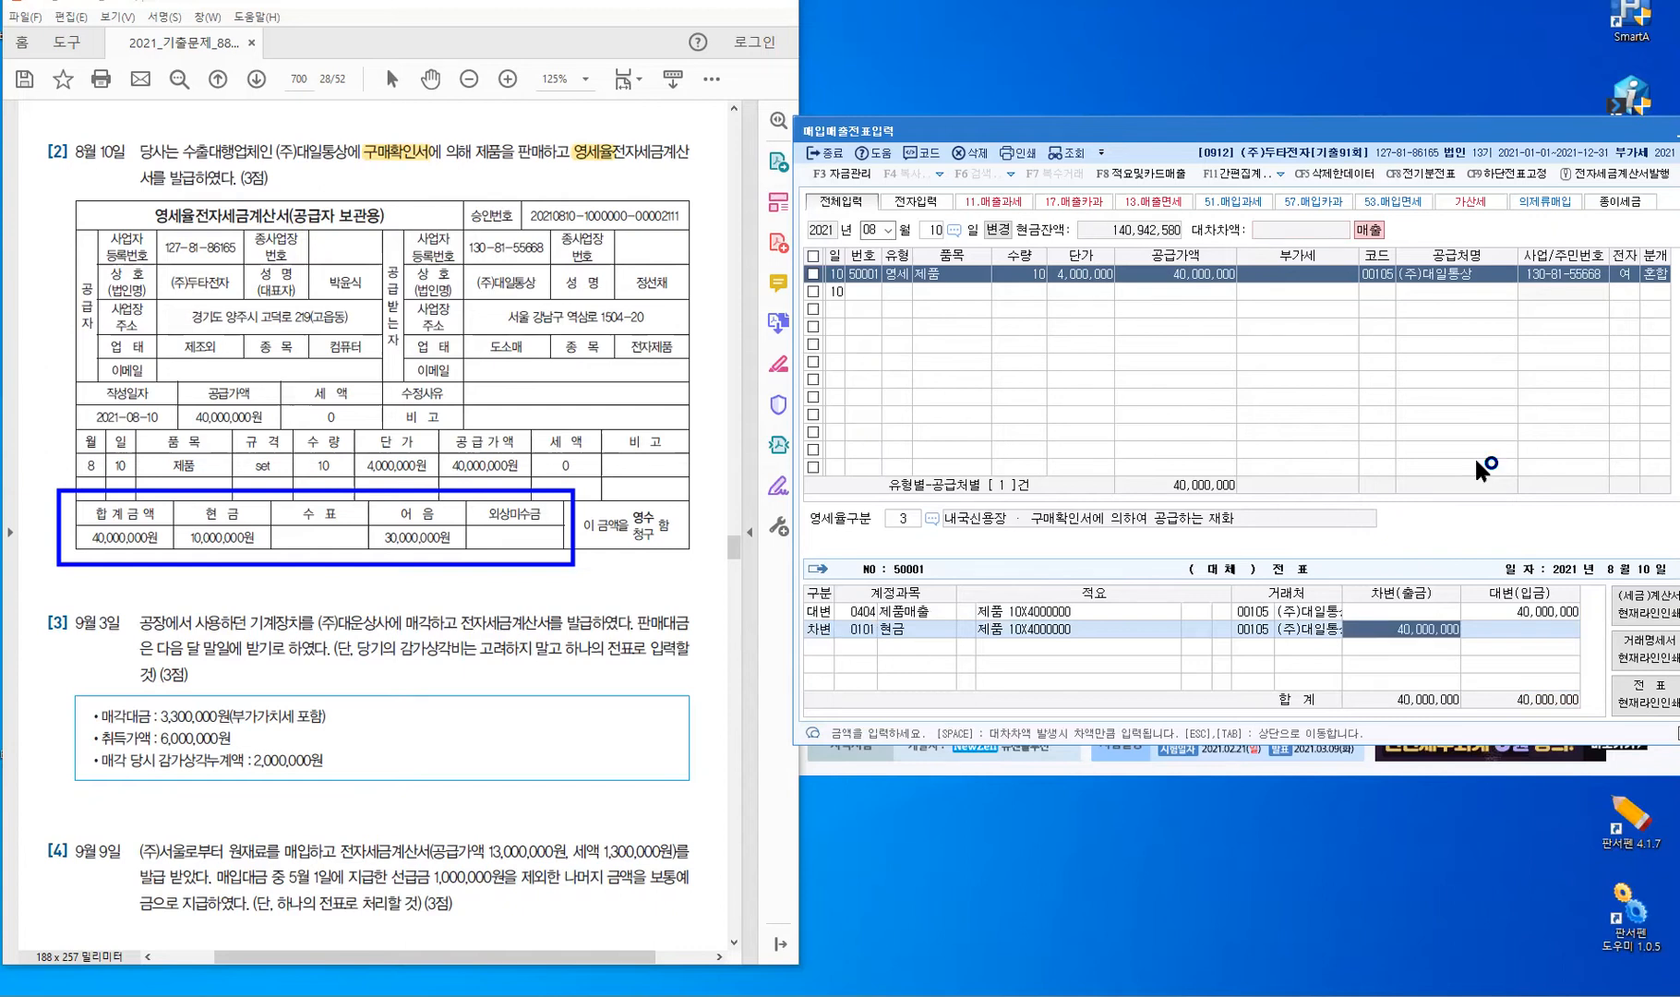
text(10000000)
key(Return)
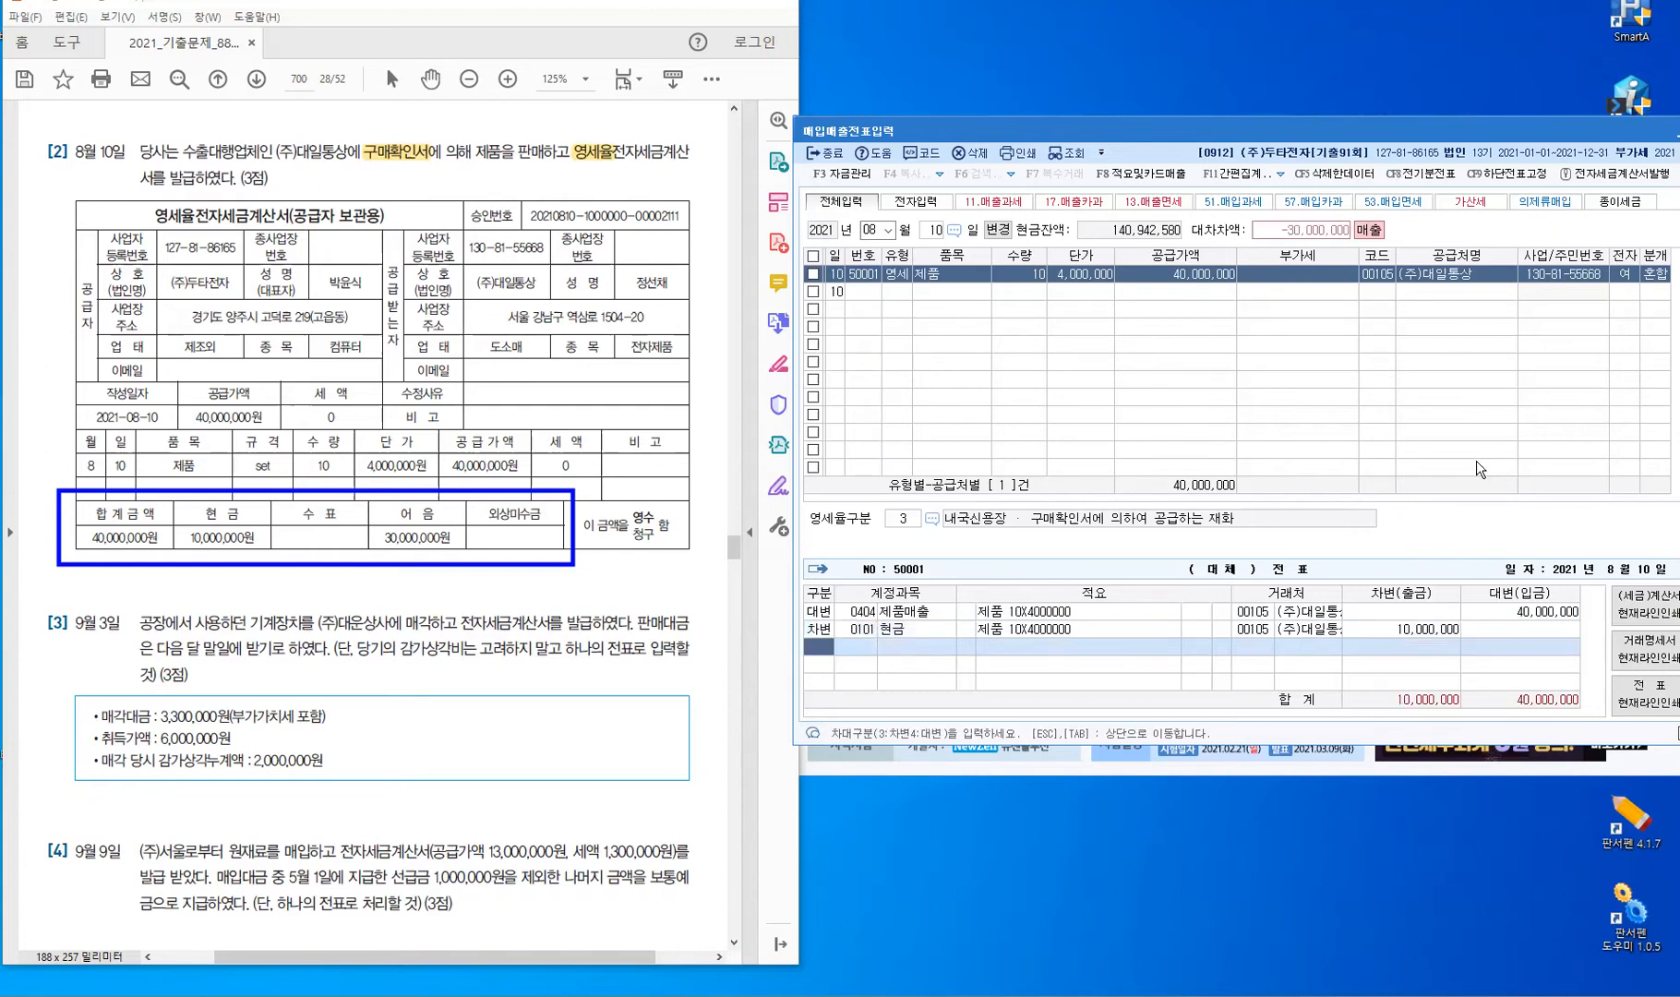
Add a debit line for 110 받을어음 of 30,000,000 to complete the August 10 voucher.
text(3)
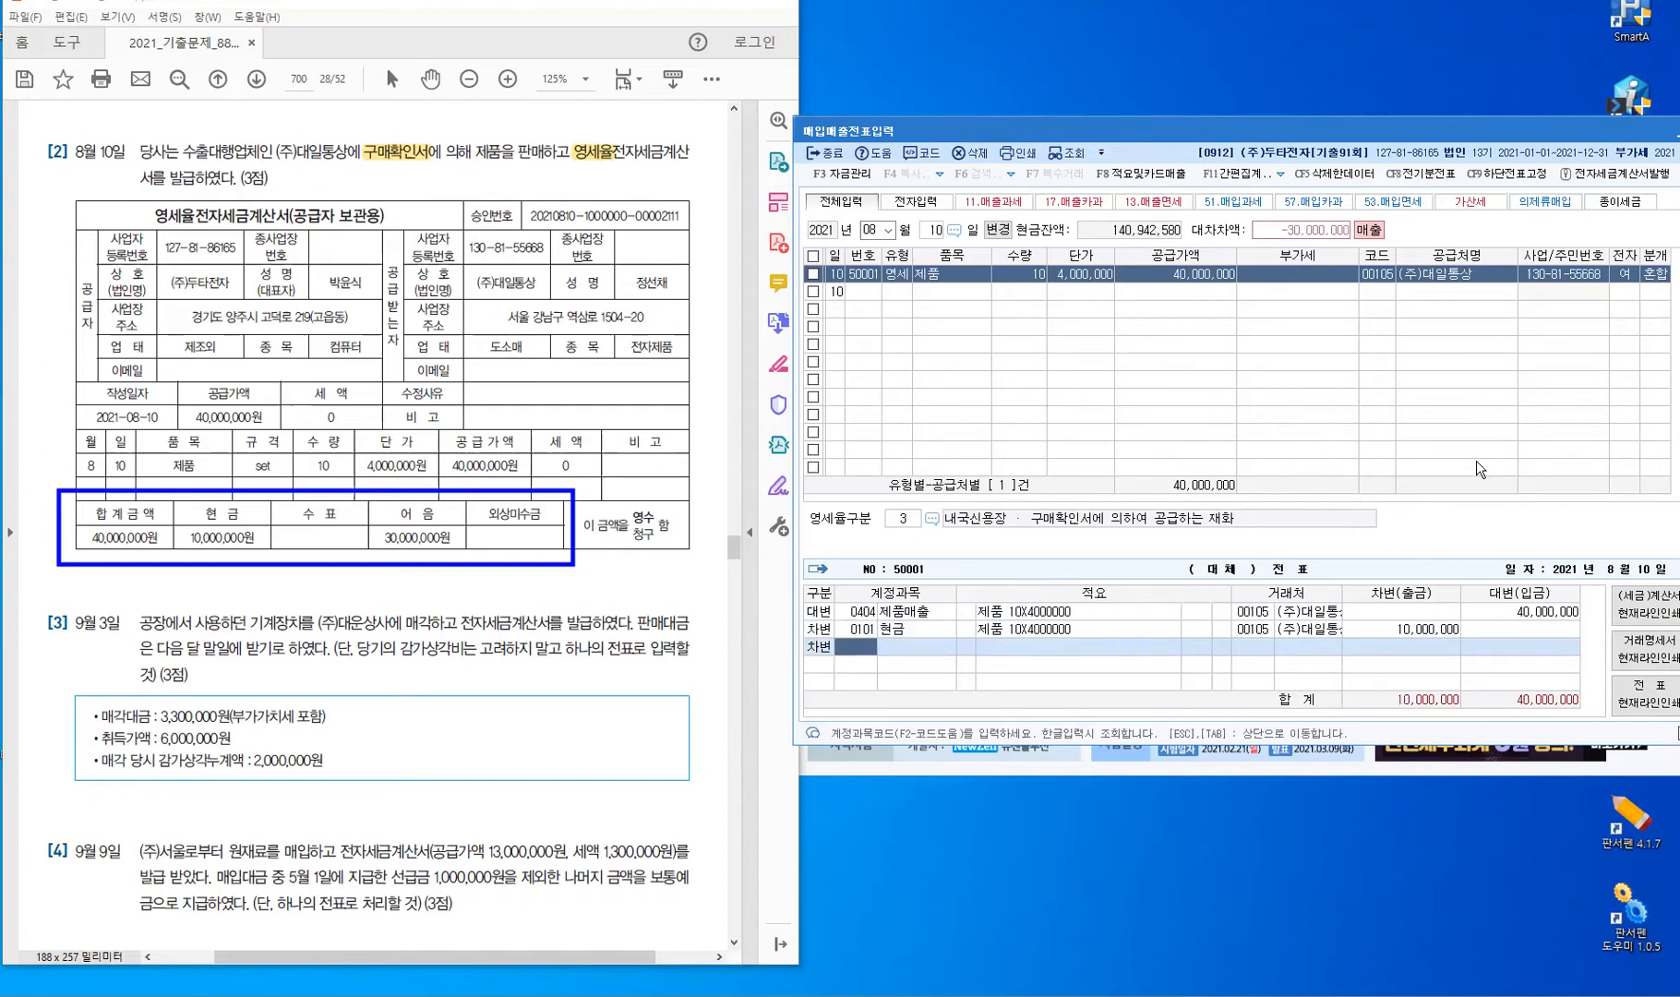
text(110)
key(Return)
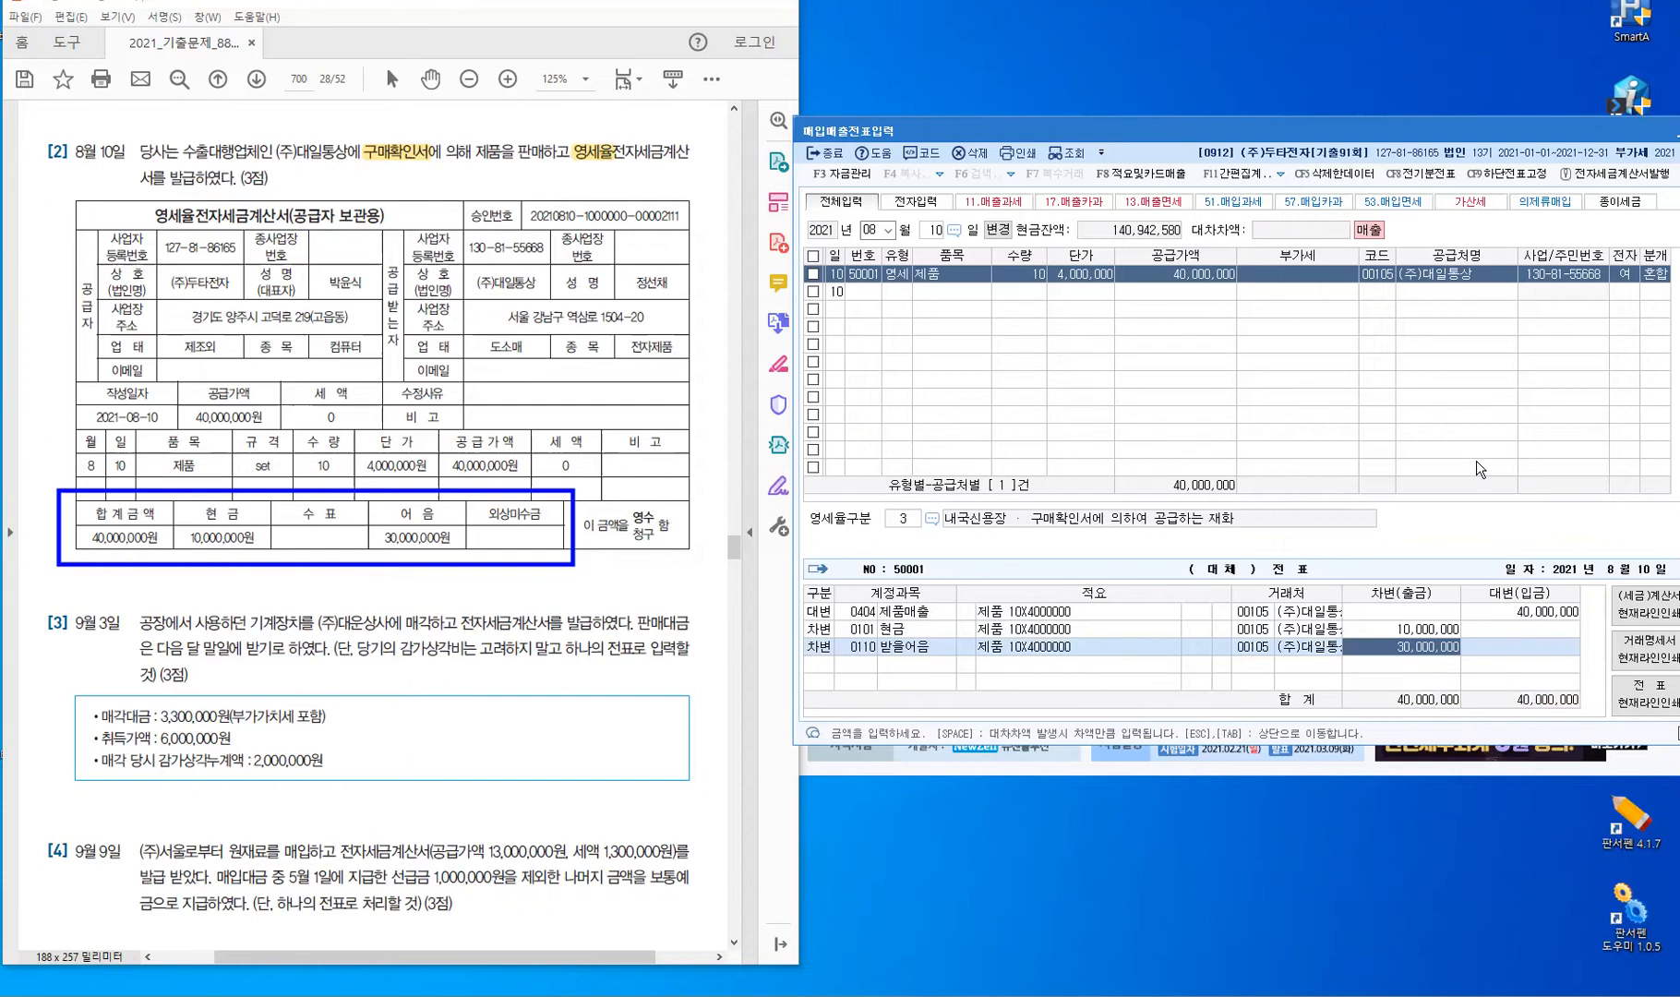
key(Return)
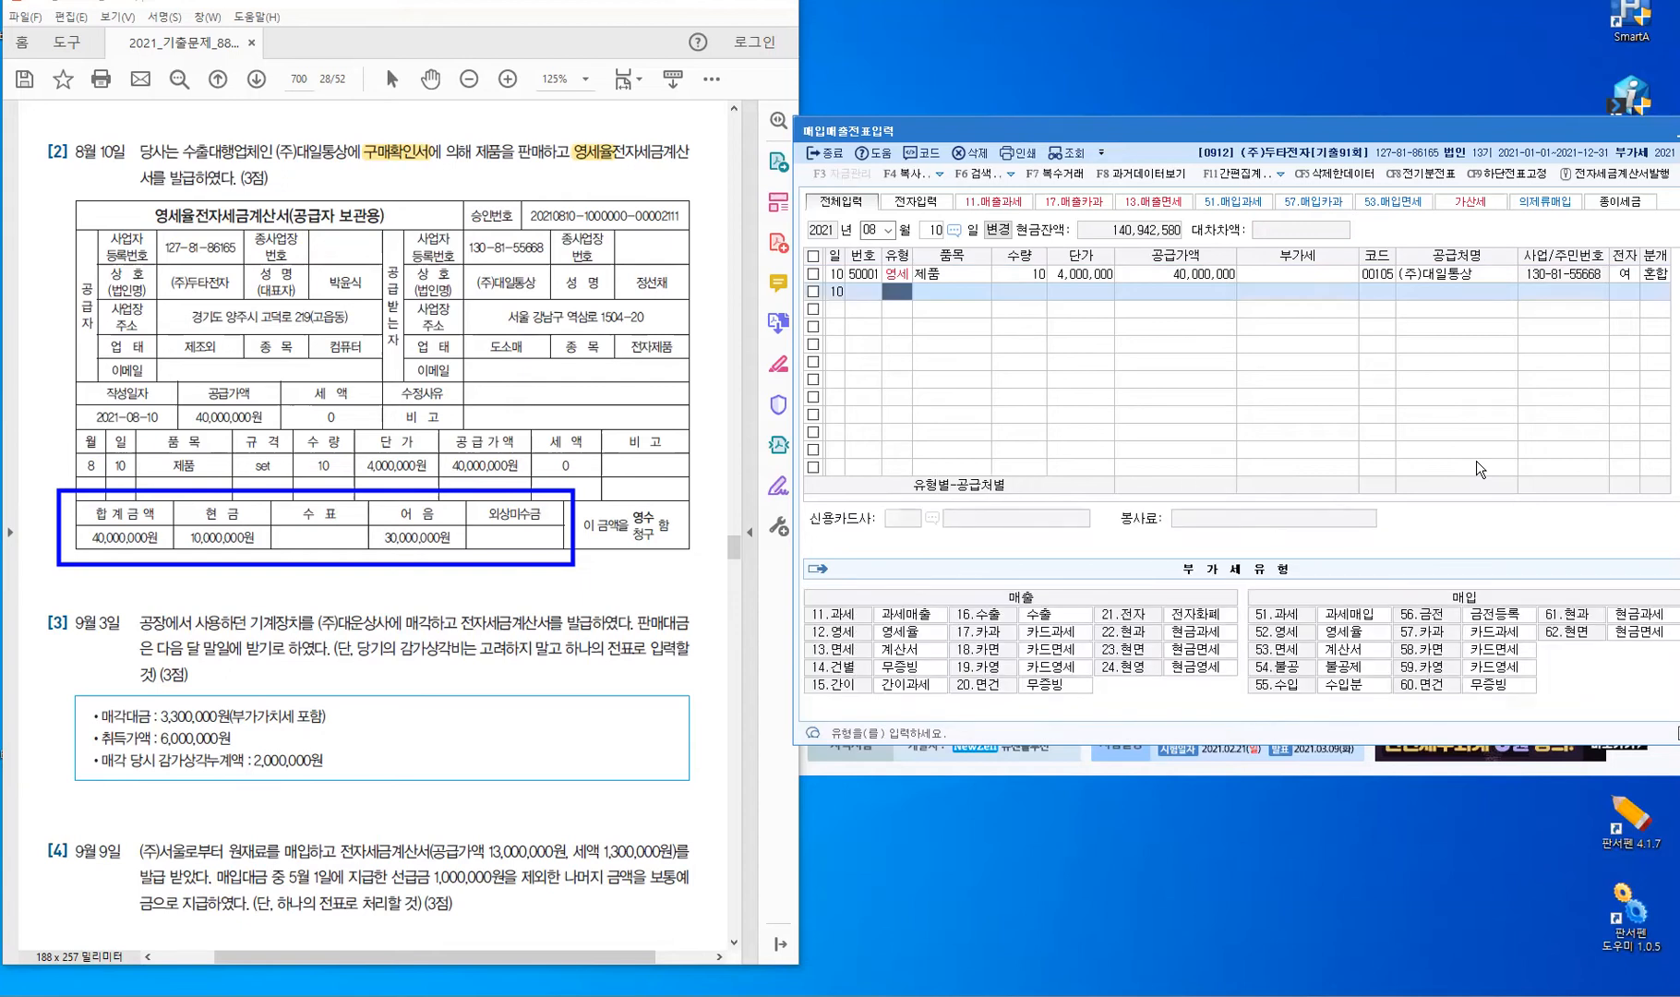
key(Up)
key(Return)
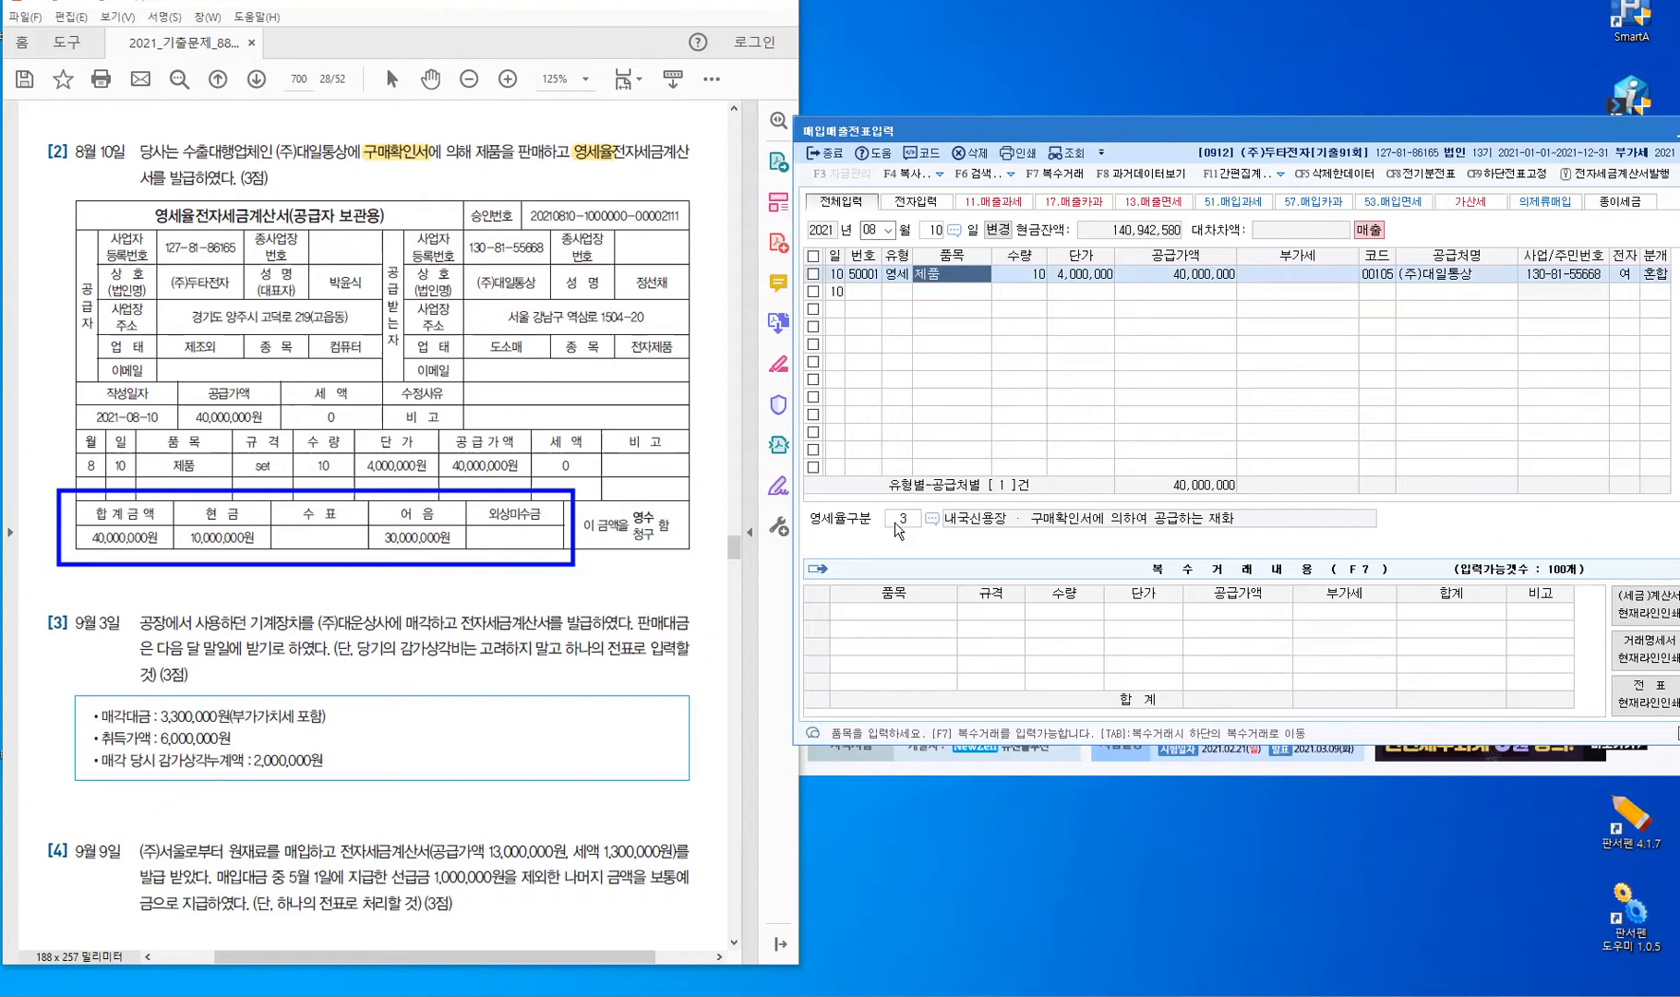
key(Return)
key(Return)
key(Return)
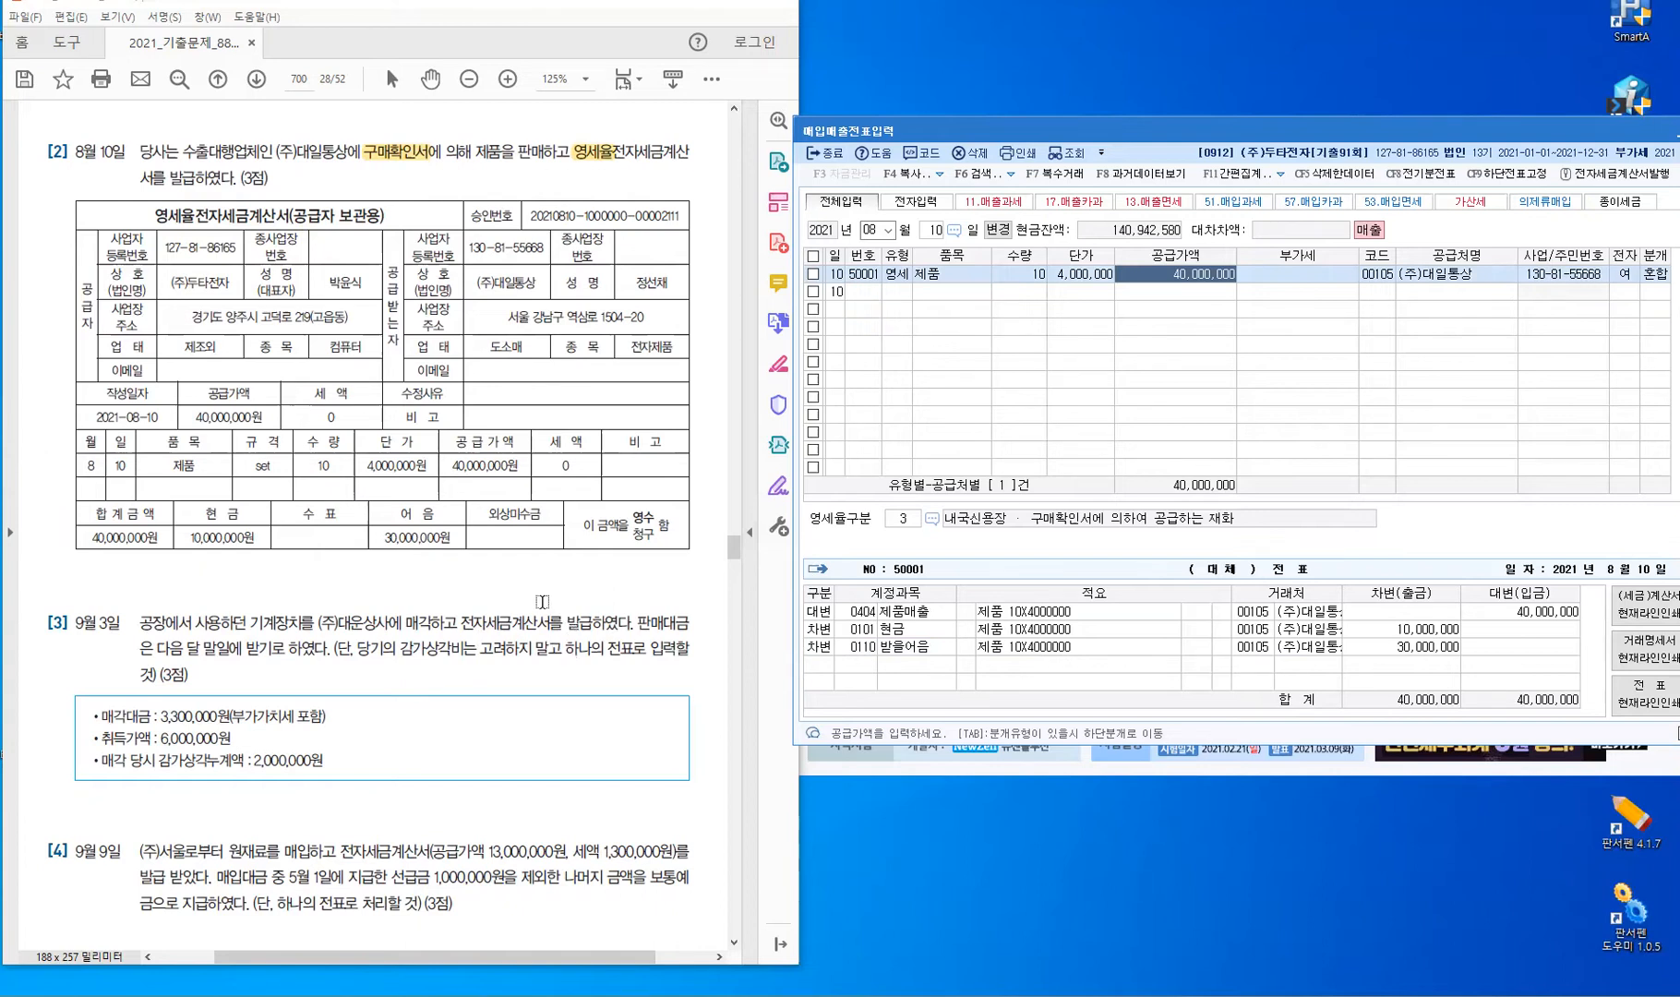
Change the voucher entry date to September 3 for question [3].
scroll(542, 601, down, 3)
scroll(543, 601, down, 5)
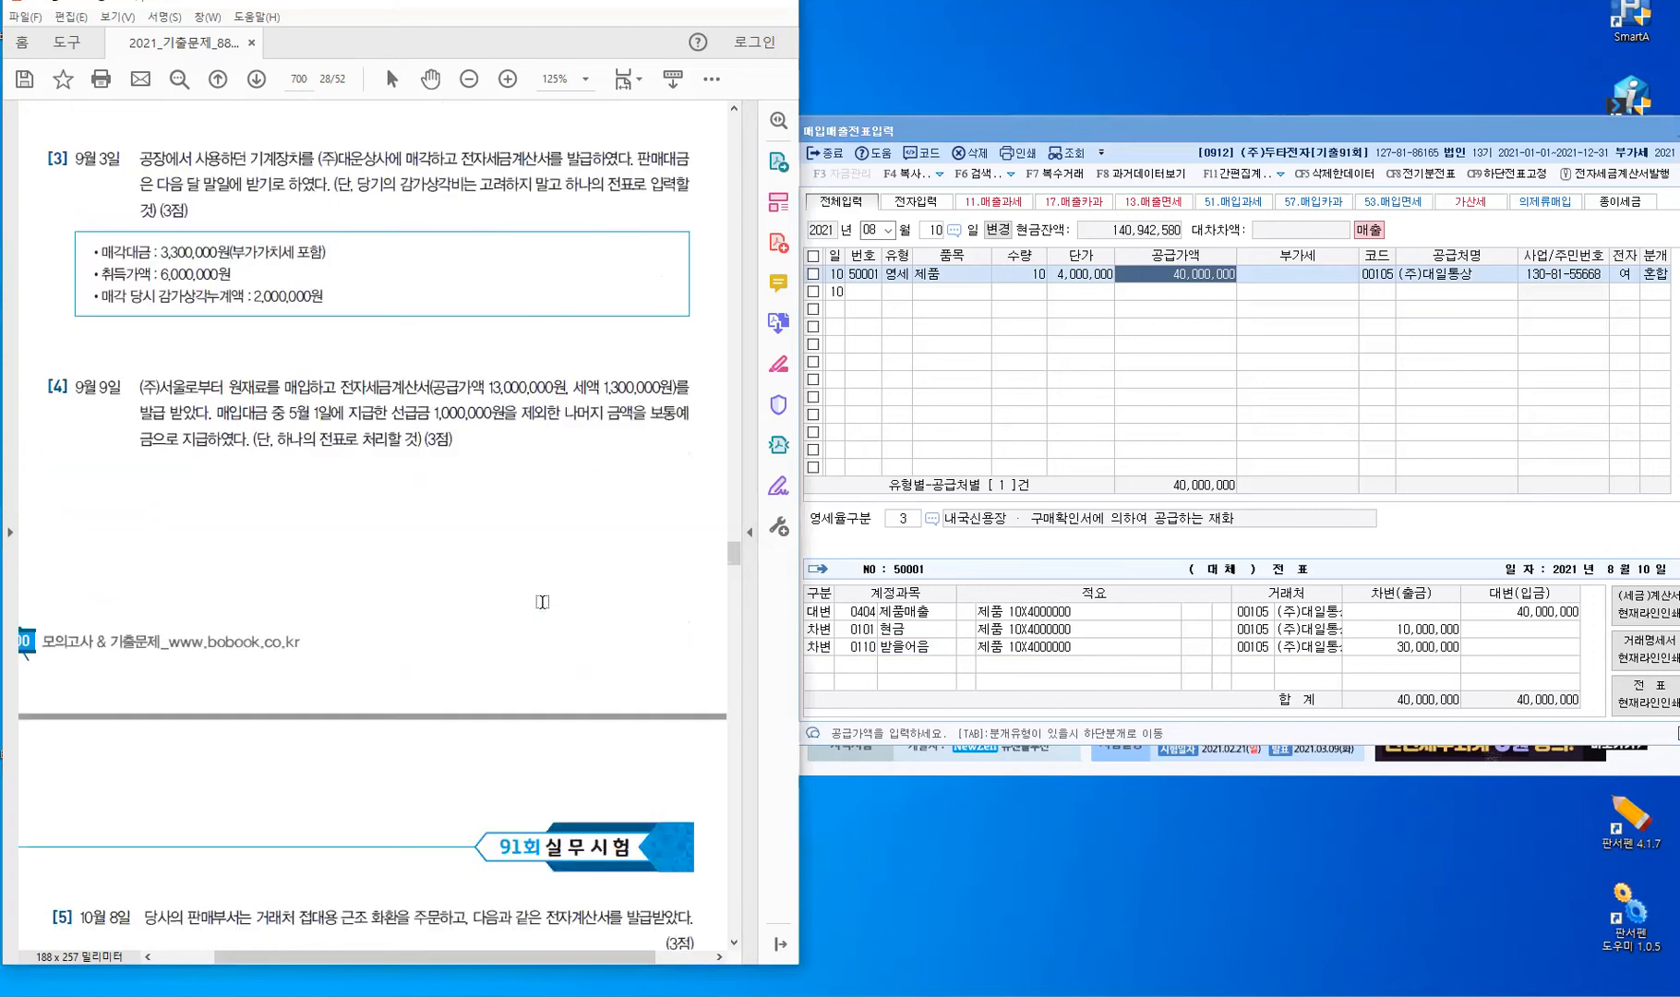
click(899, 292)
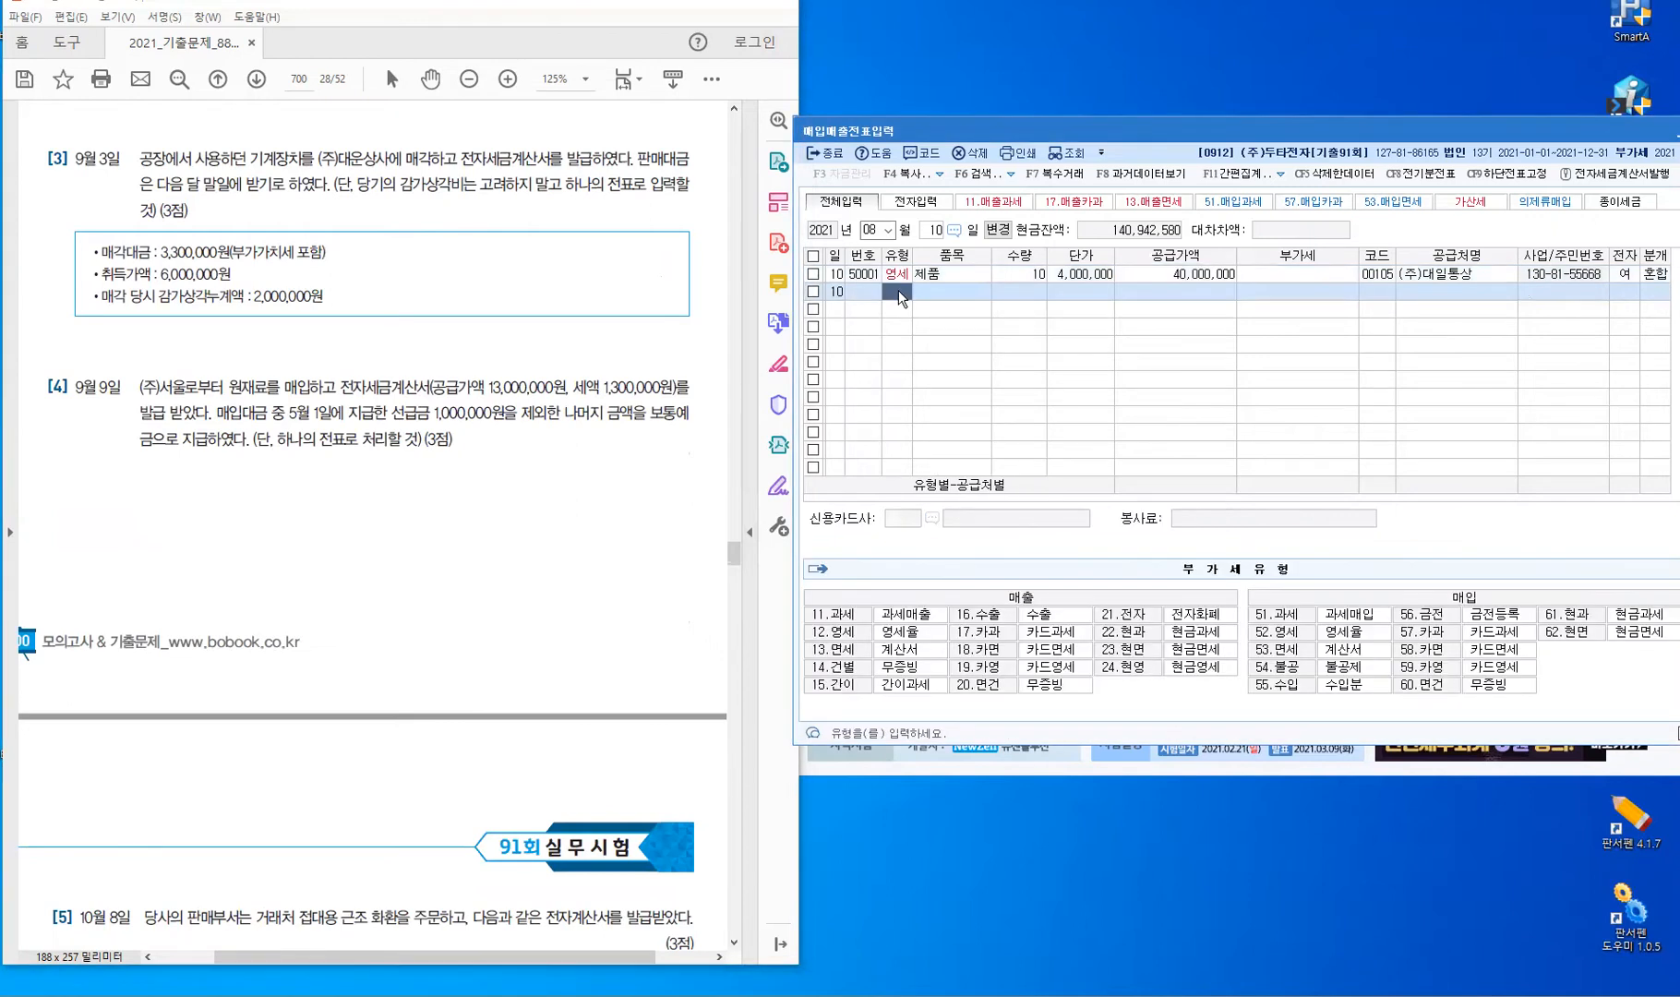
key(Escape)
key(shift+Tab)
text(9)
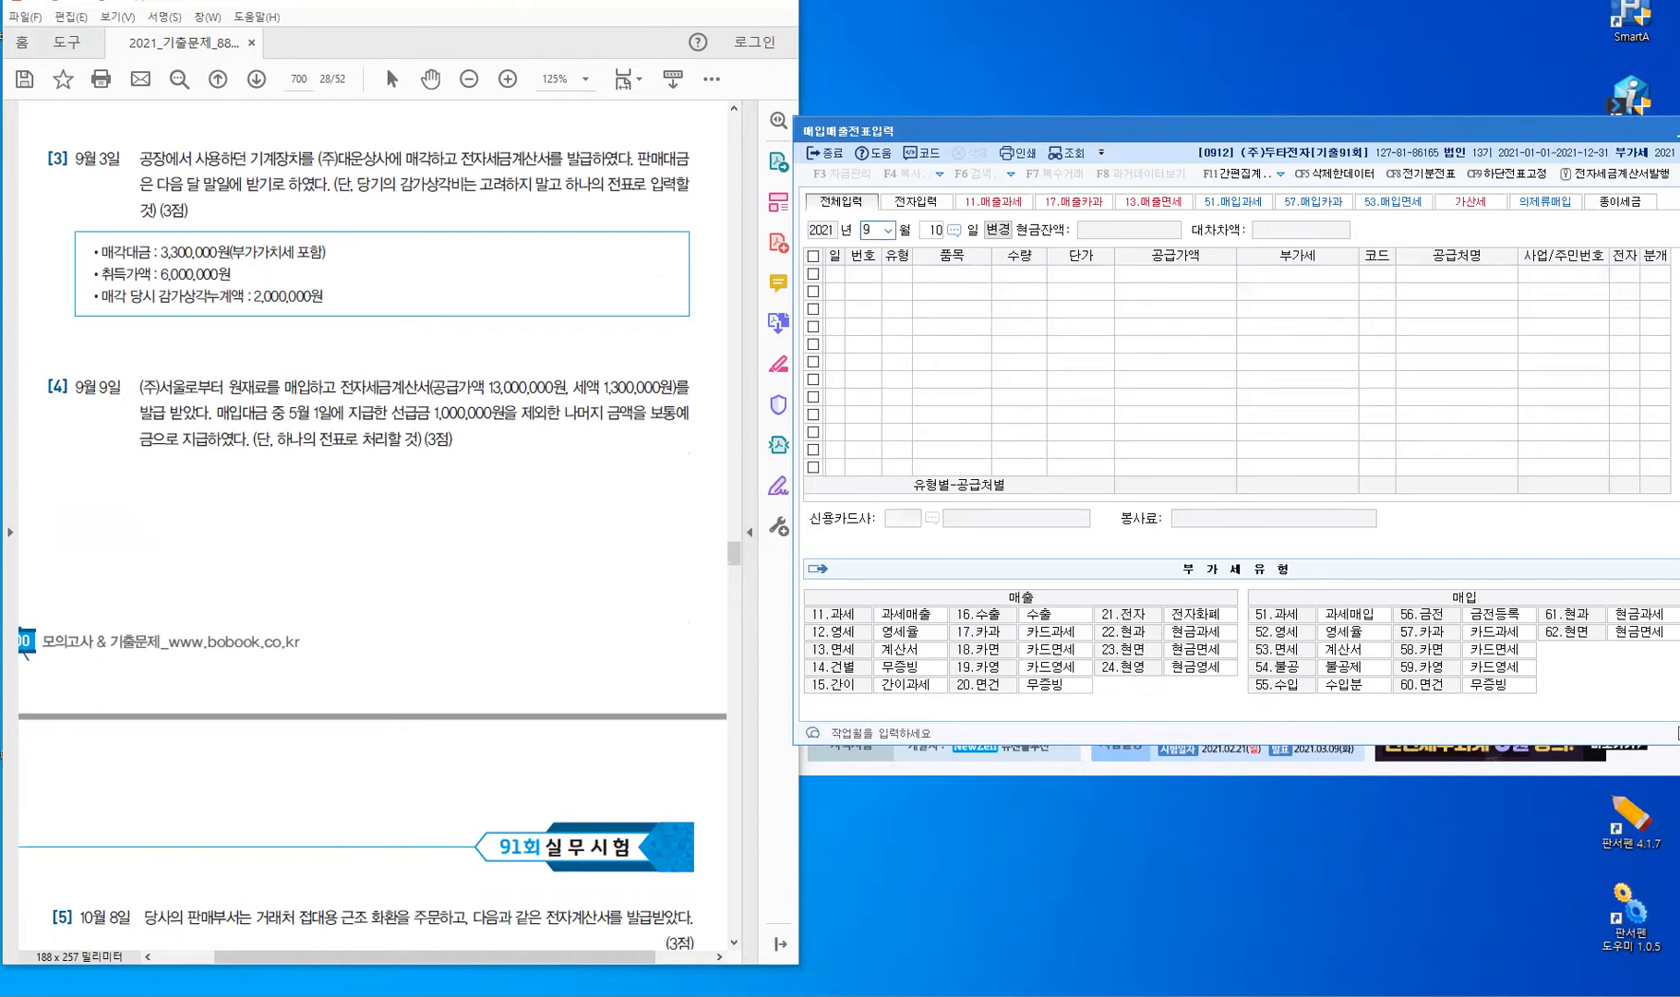
key(Return)
text(3)
key(Return)
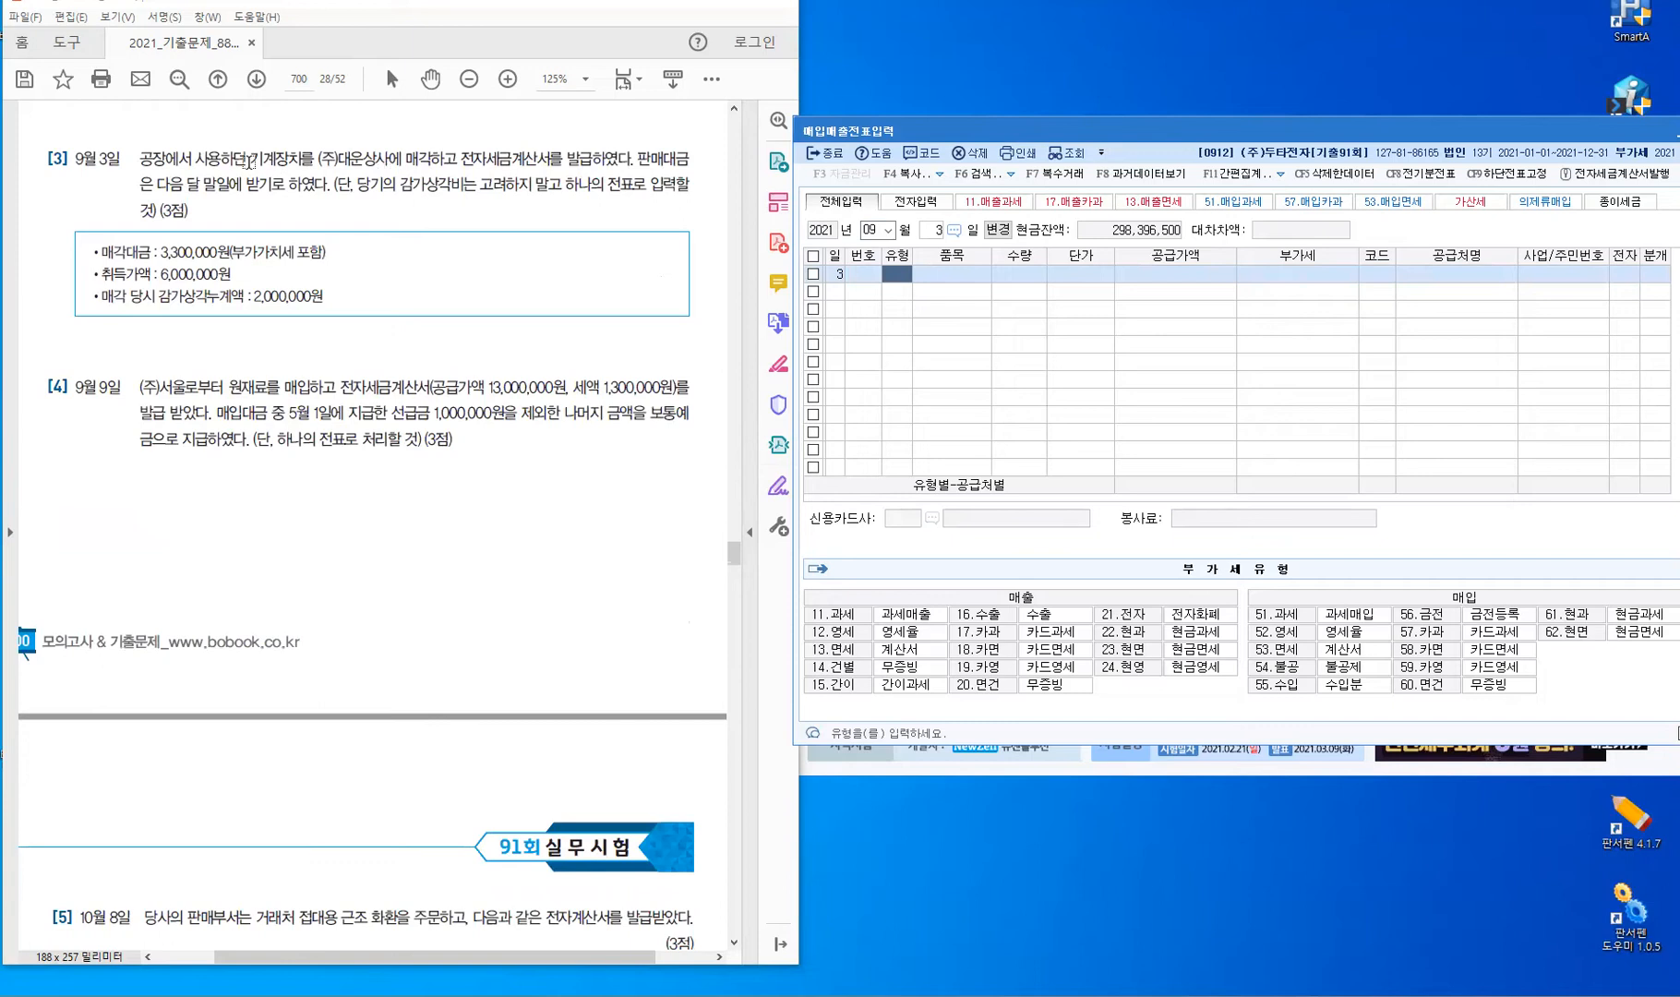
Highlight 기계장치 and 다음 달 말일에 받기로 하였다 in question [3], and handwrite 미수금 in red below with an arrow to the sale amount.
drag(251, 162, 301, 164)
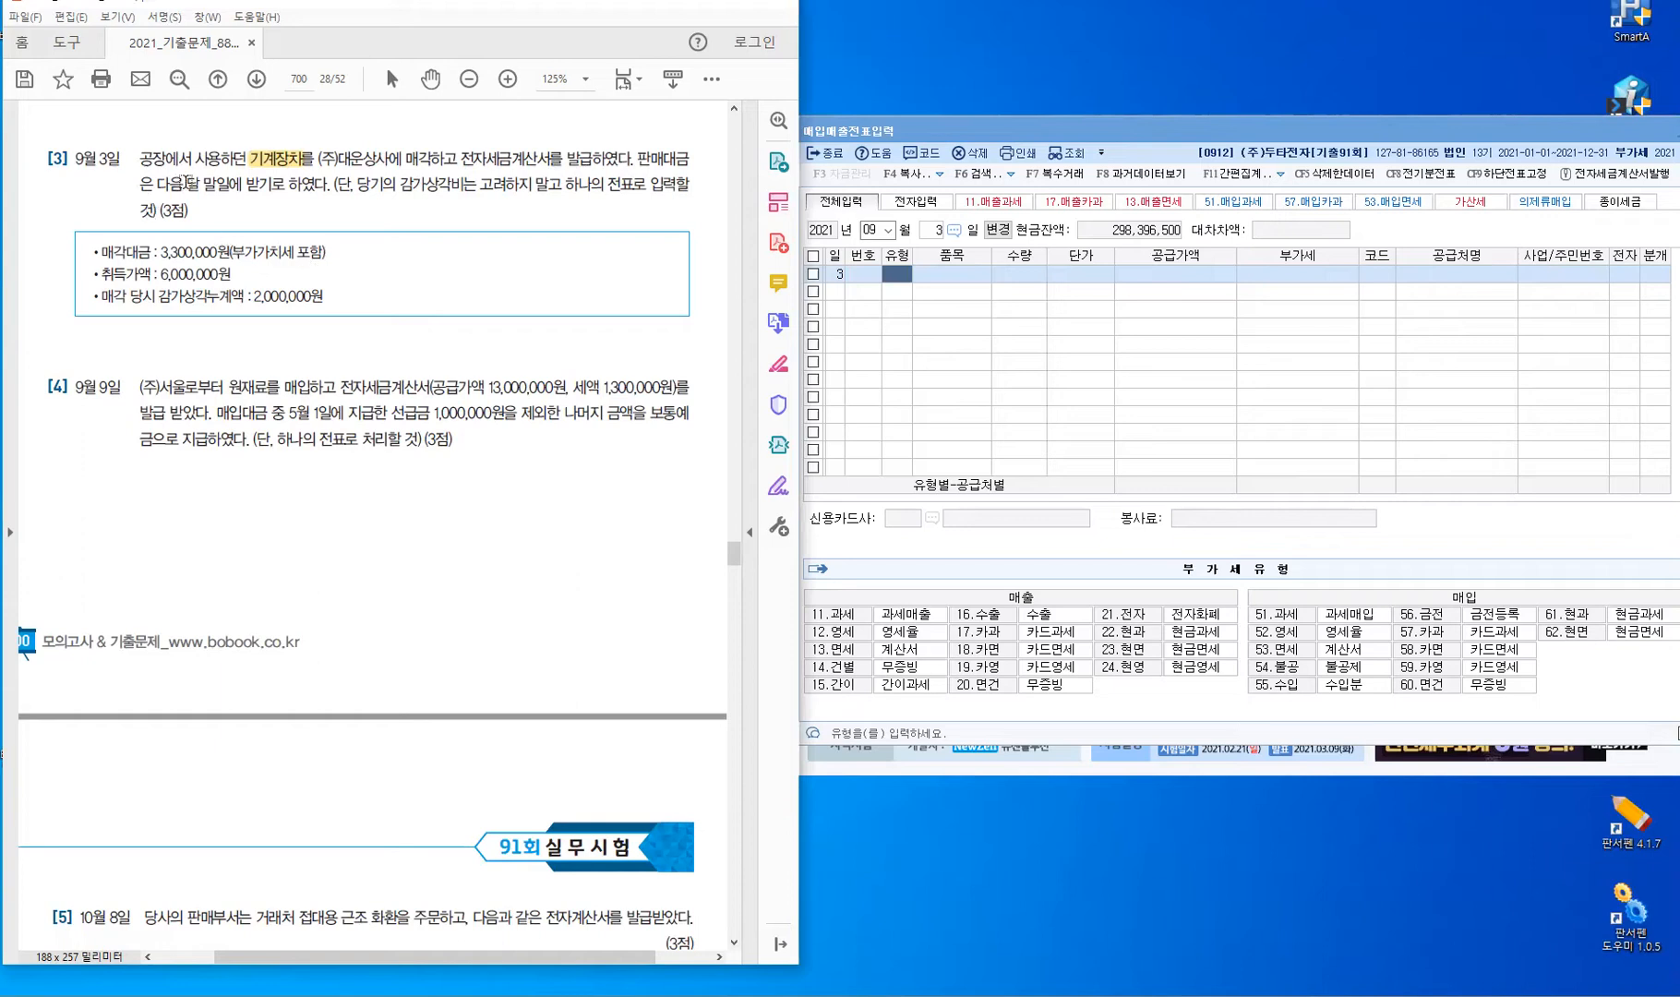
drag(154, 186, 328, 188)
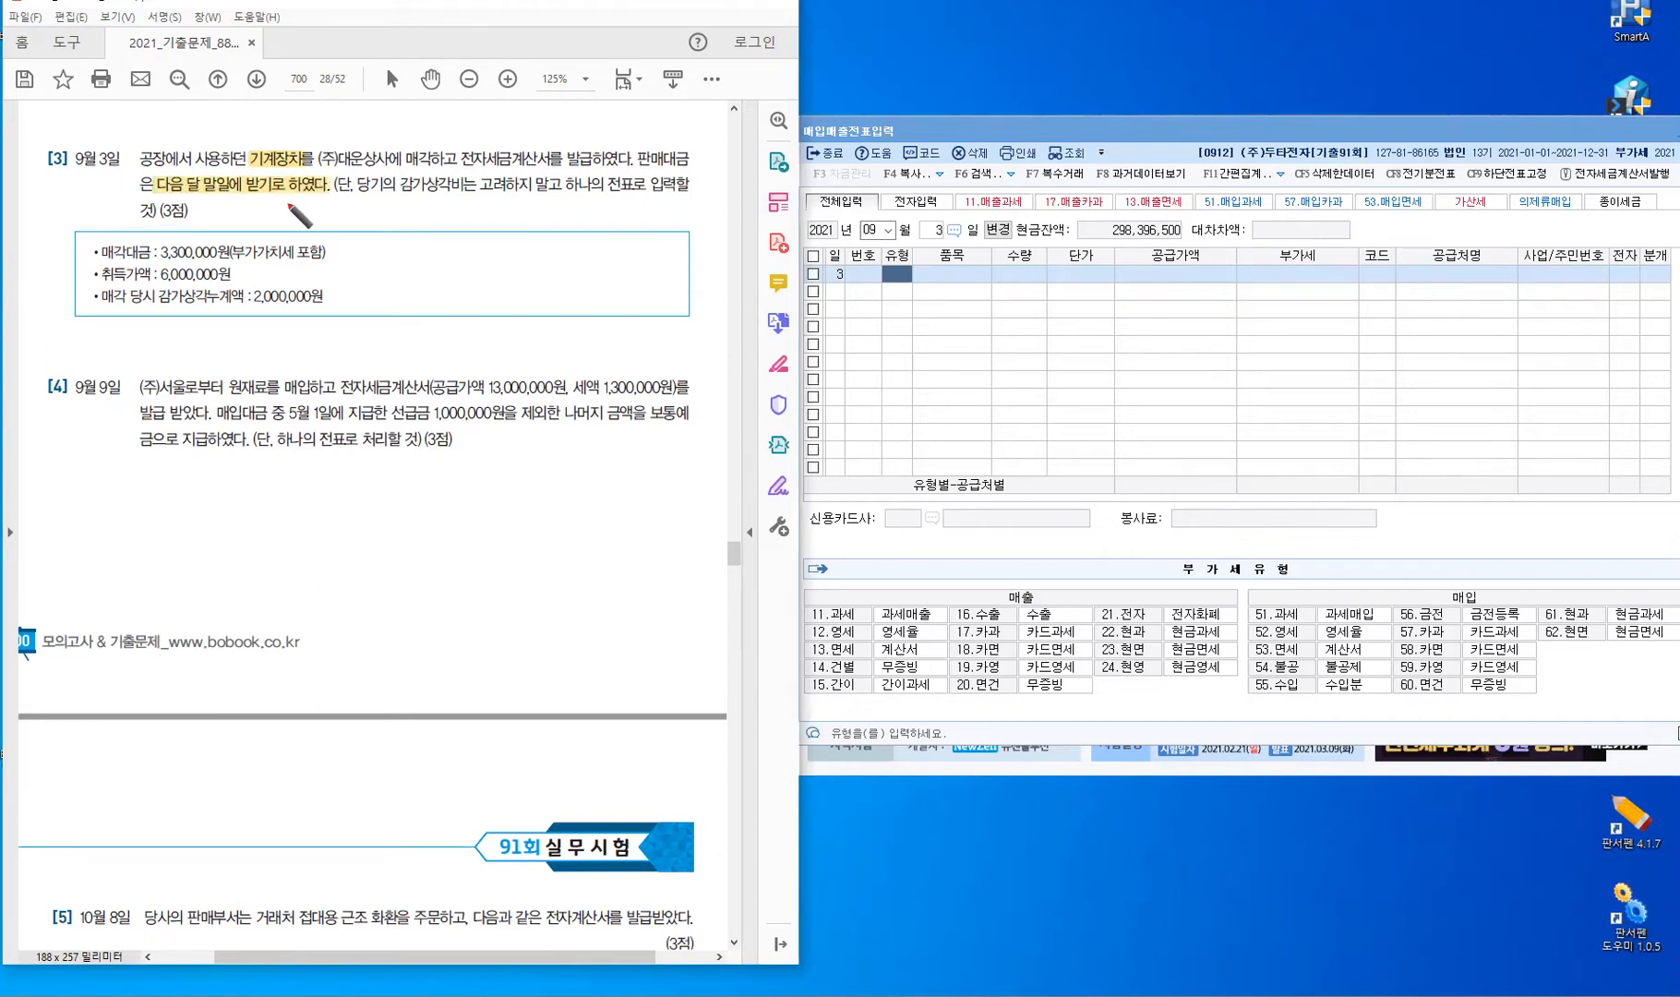
drag(223, 193, 234, 210)
drag(246, 203, 271, 214)
drag(280, 208, 303, 209)
drag(280, 215, 283, 230)
drag(282, 219, 302, 228)
drag(283, 230, 302, 230)
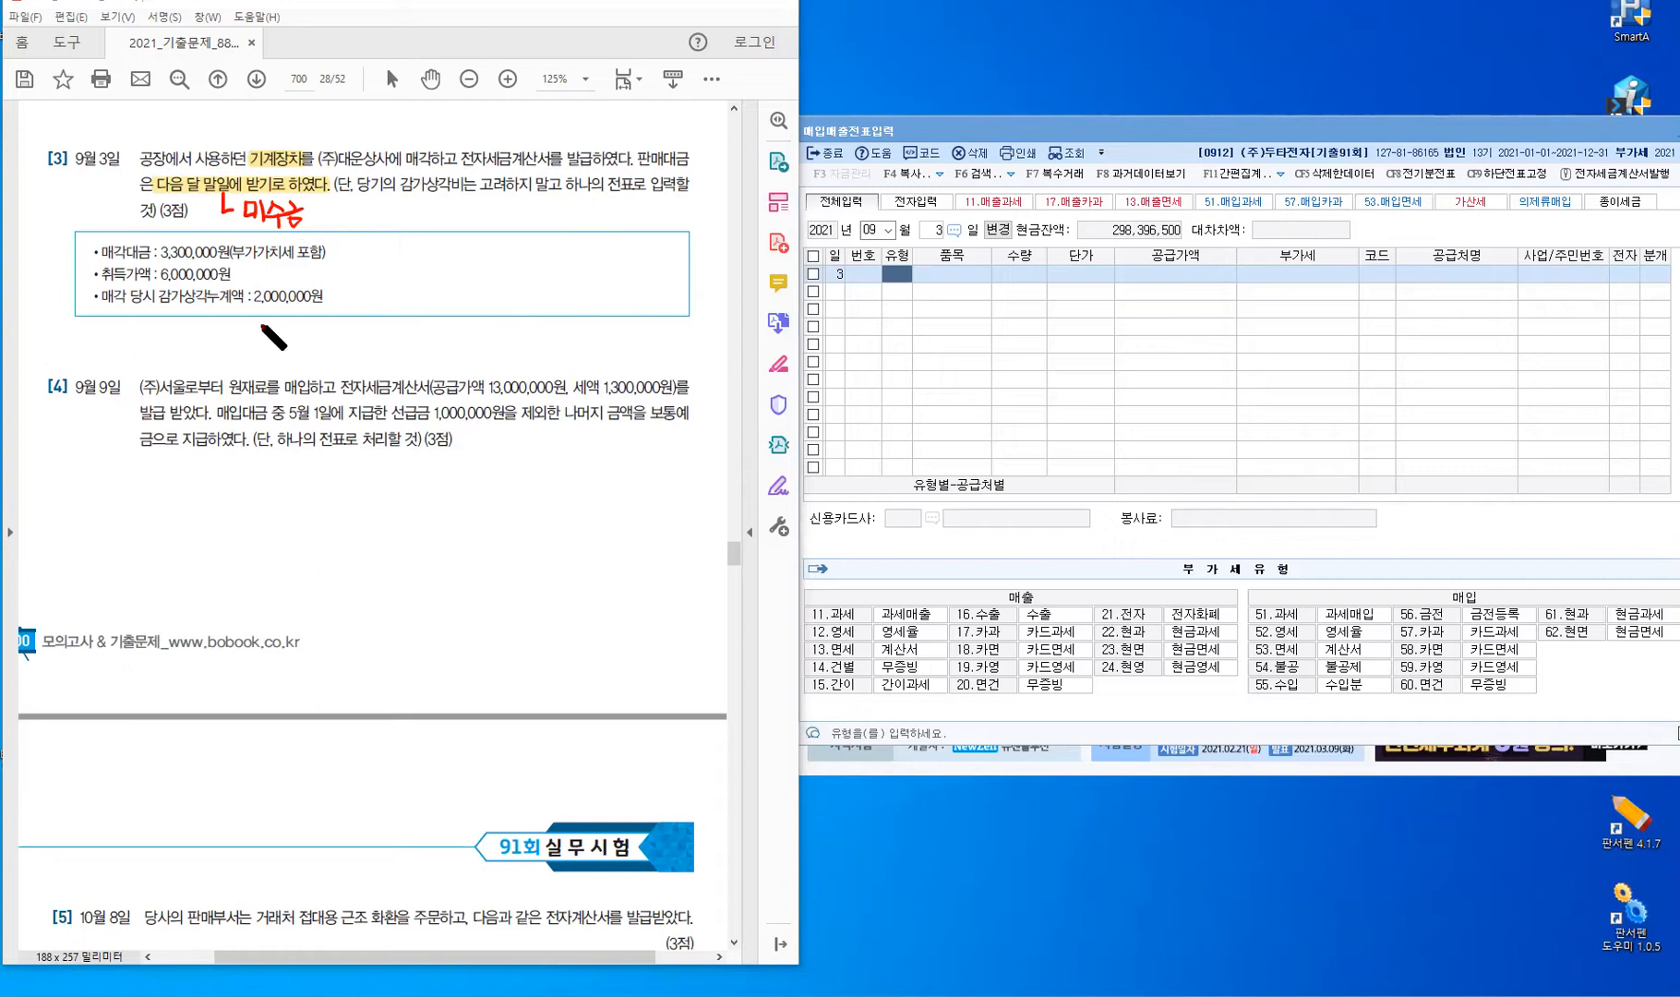
mouse_move(327, 220)
mouse_down()
mouse_move(351, 216)
mouse_move(341, 240)
mouse_up()
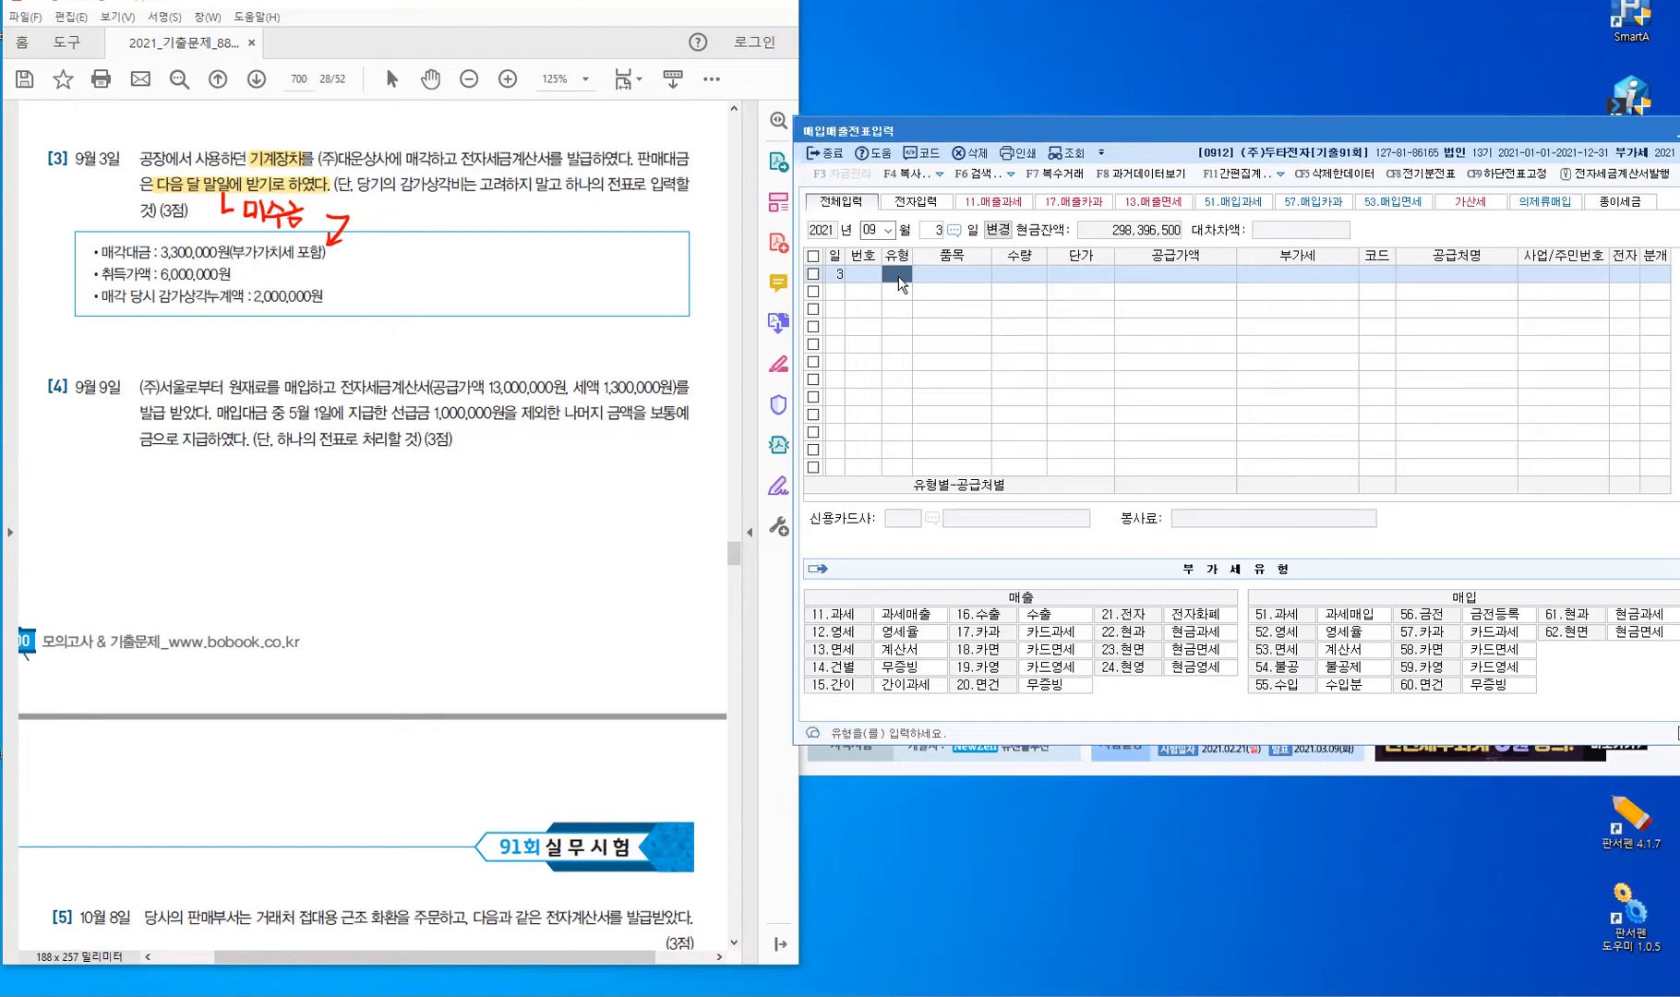
Set the September 3 line's type to 11 과세 and its item name to 기계장치, leaving quantity and unit price blank.
text(11)
key(Return)
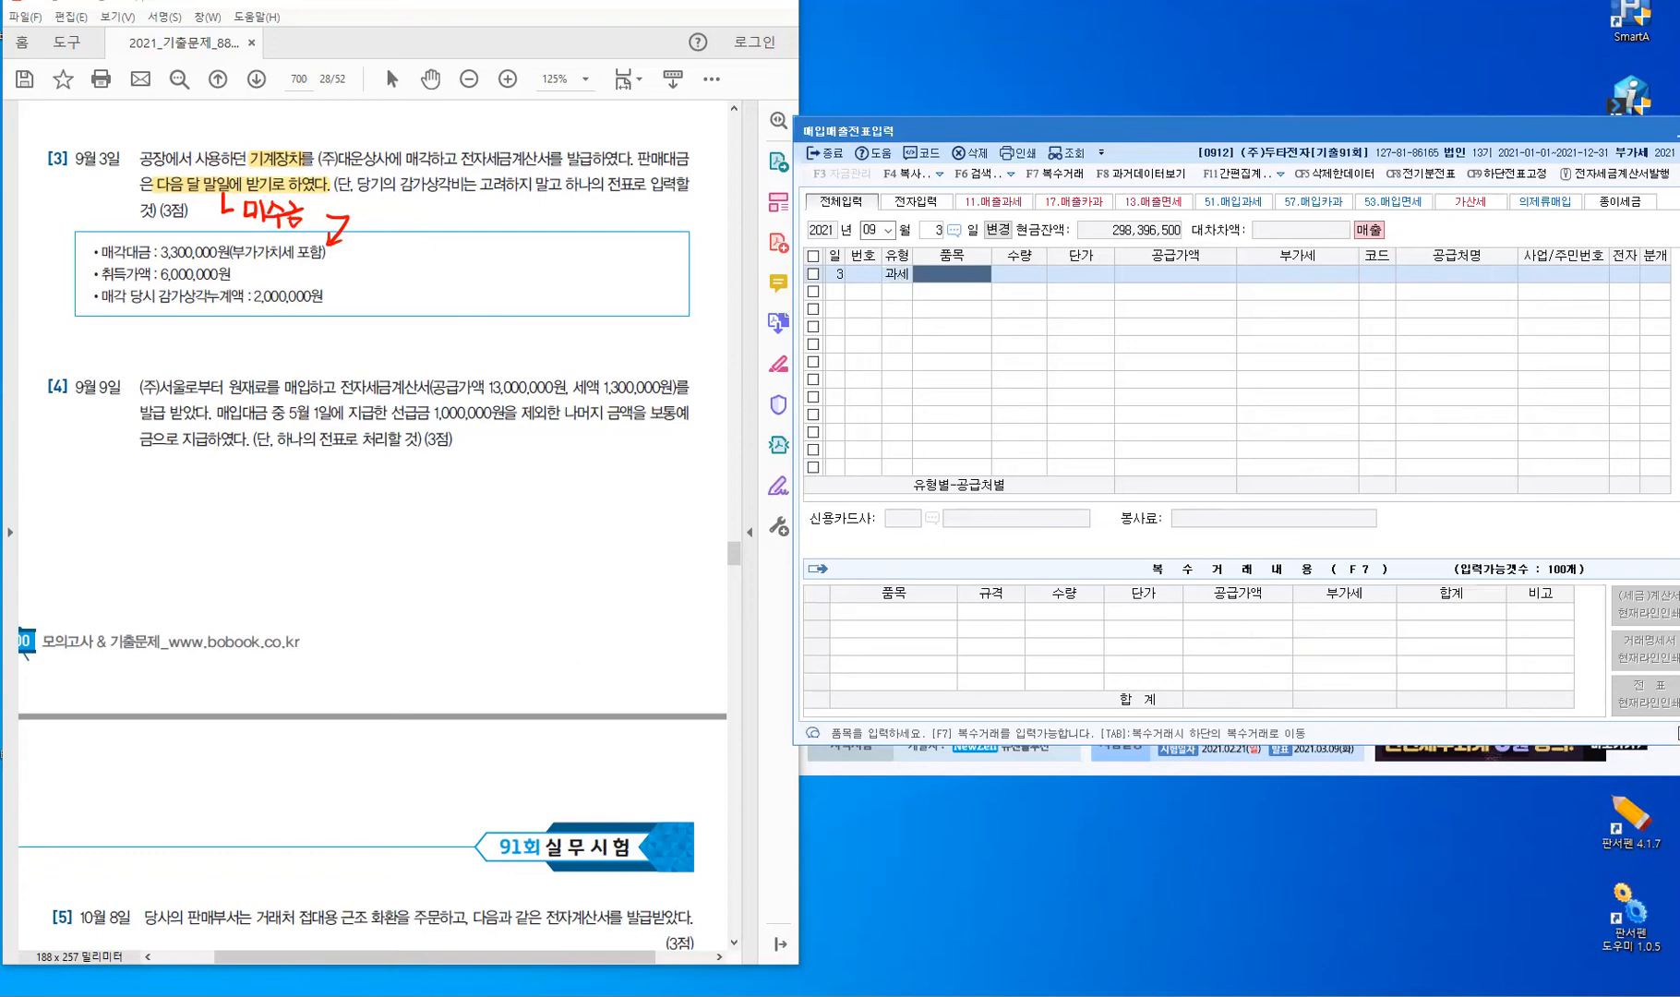
text(기계장치)
key(Return)
key(Return)
key(Return)
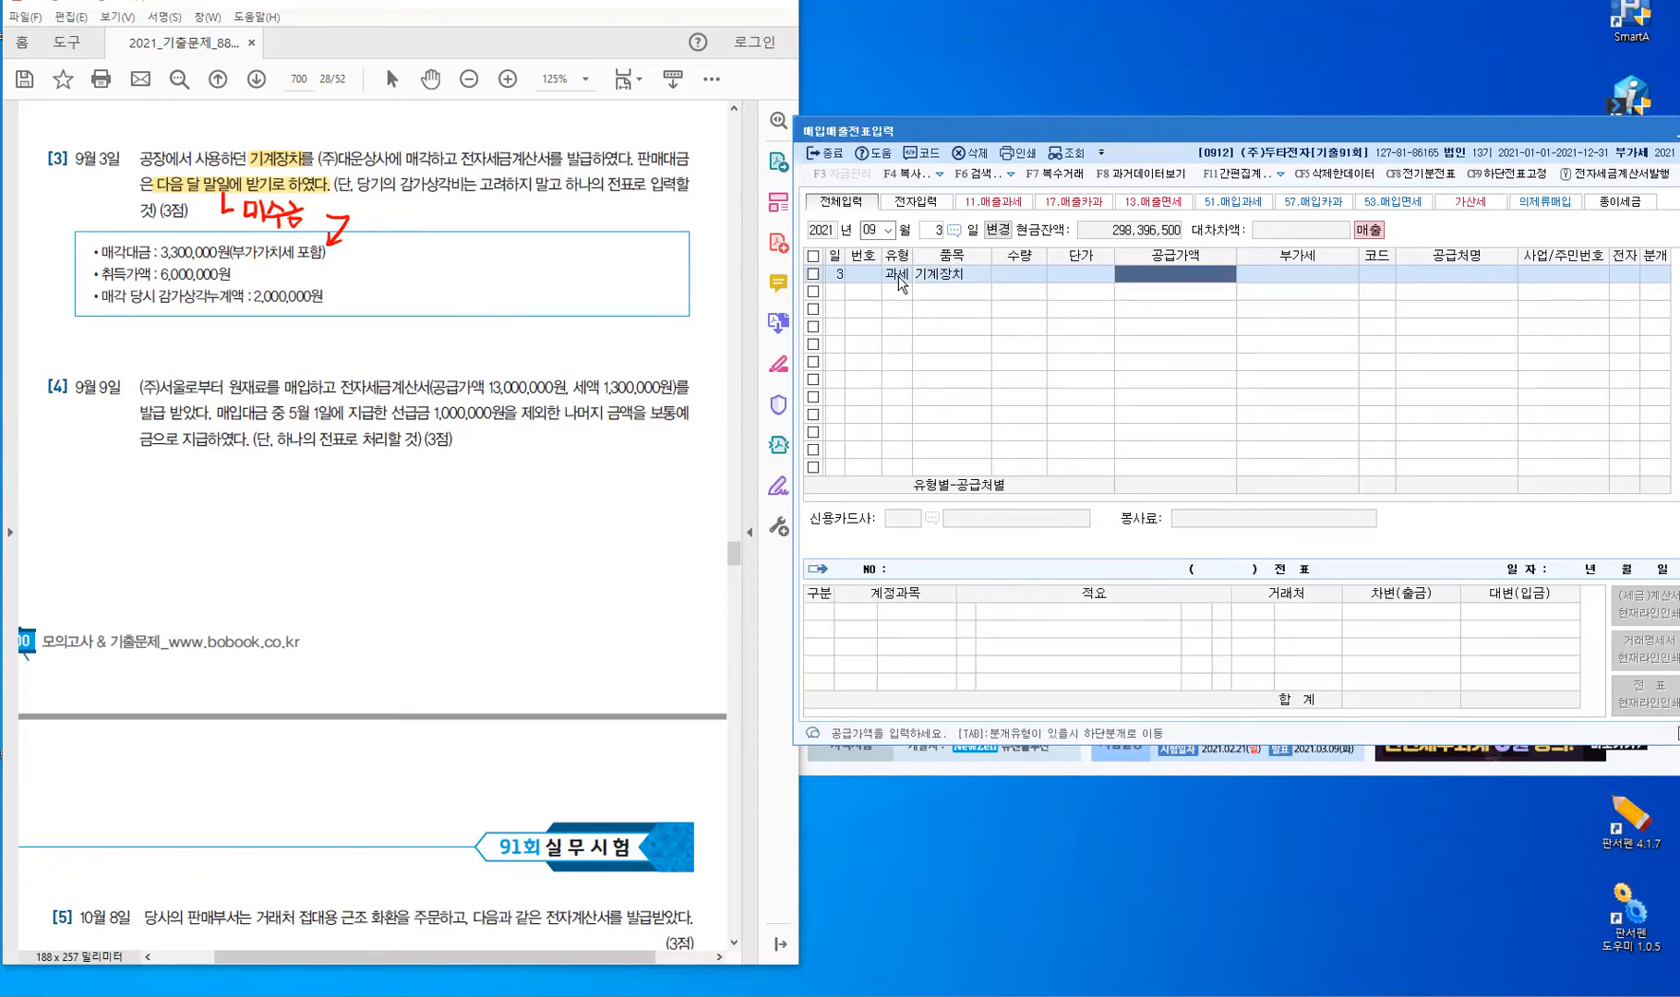
Set the September 3 line's supply value (공급가액) to 3,000,000.
text(3,000,000)
key(Return)
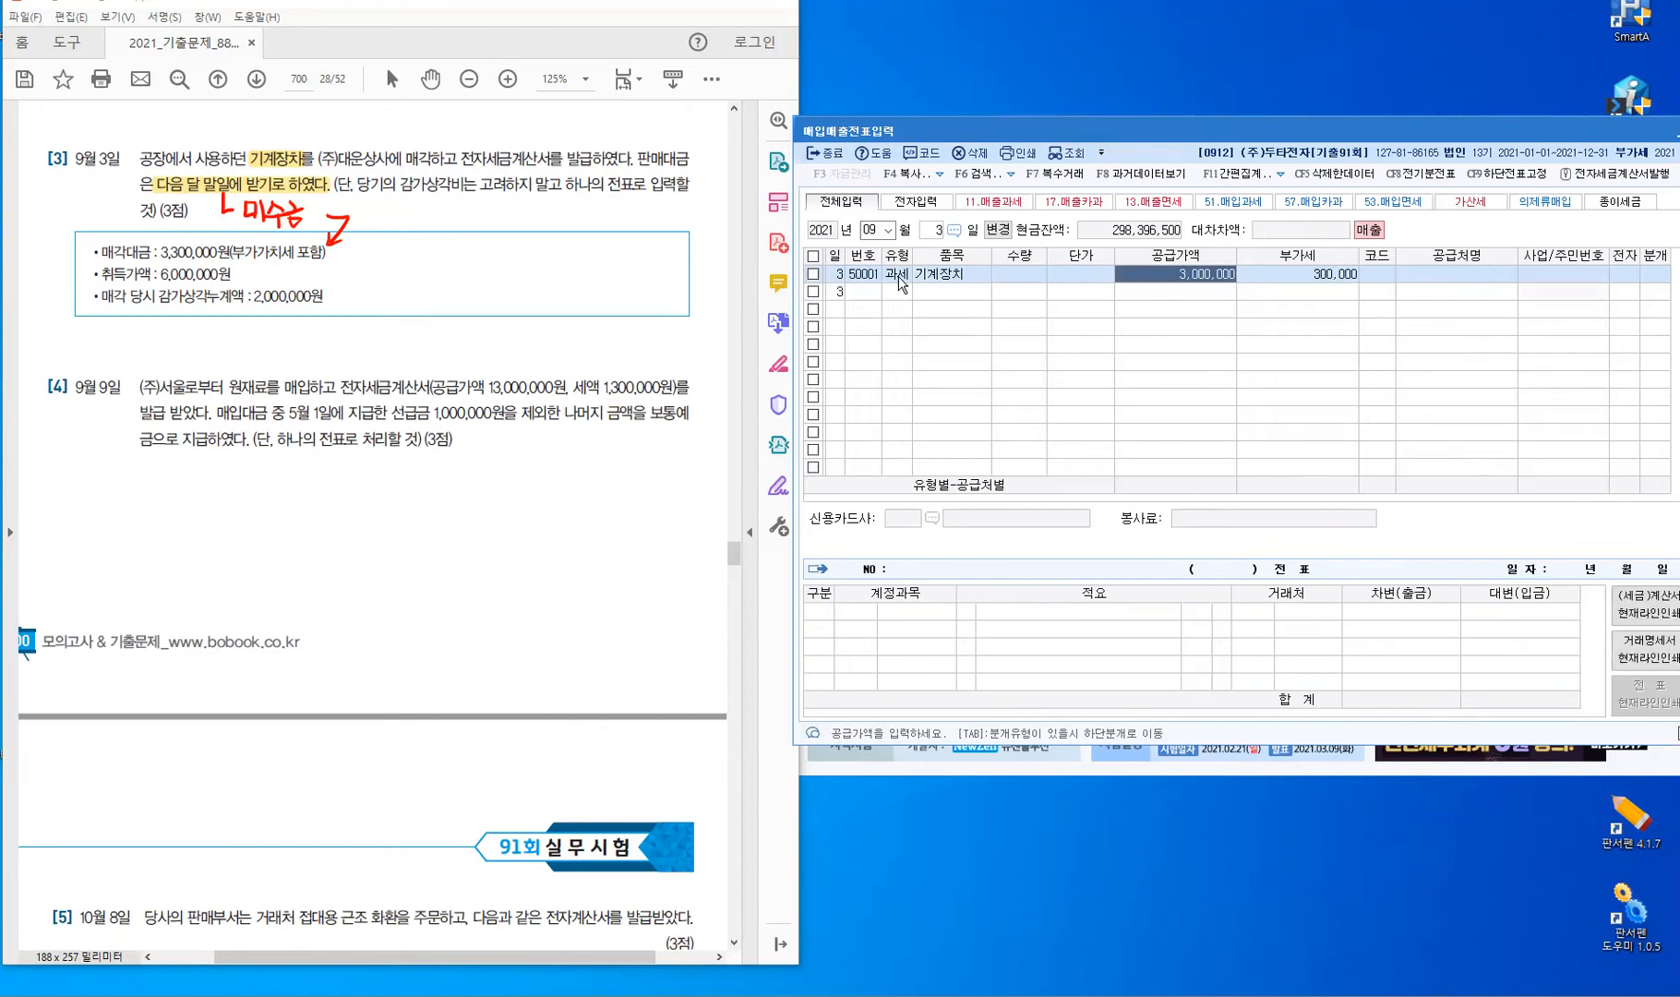
key(Return)
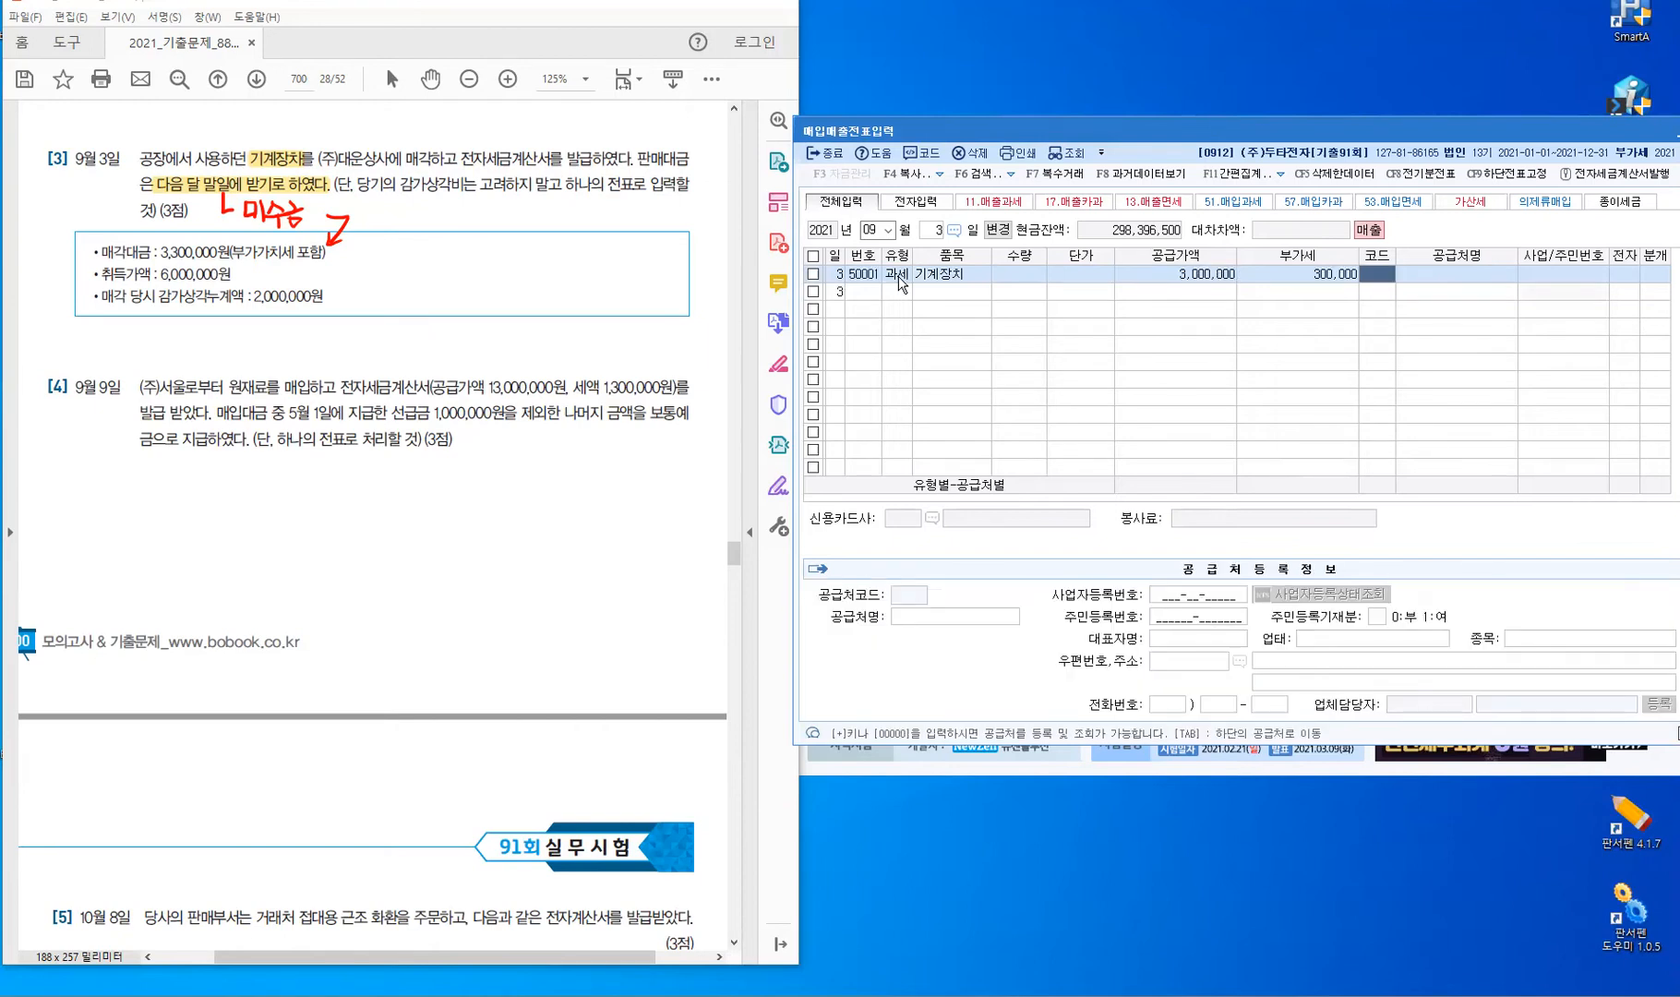
Set the September 3 line's trading partner to (주)대운상사 and mark the tax invoice as electronic (여).
text(대운)
key(Return)
key(Escape)
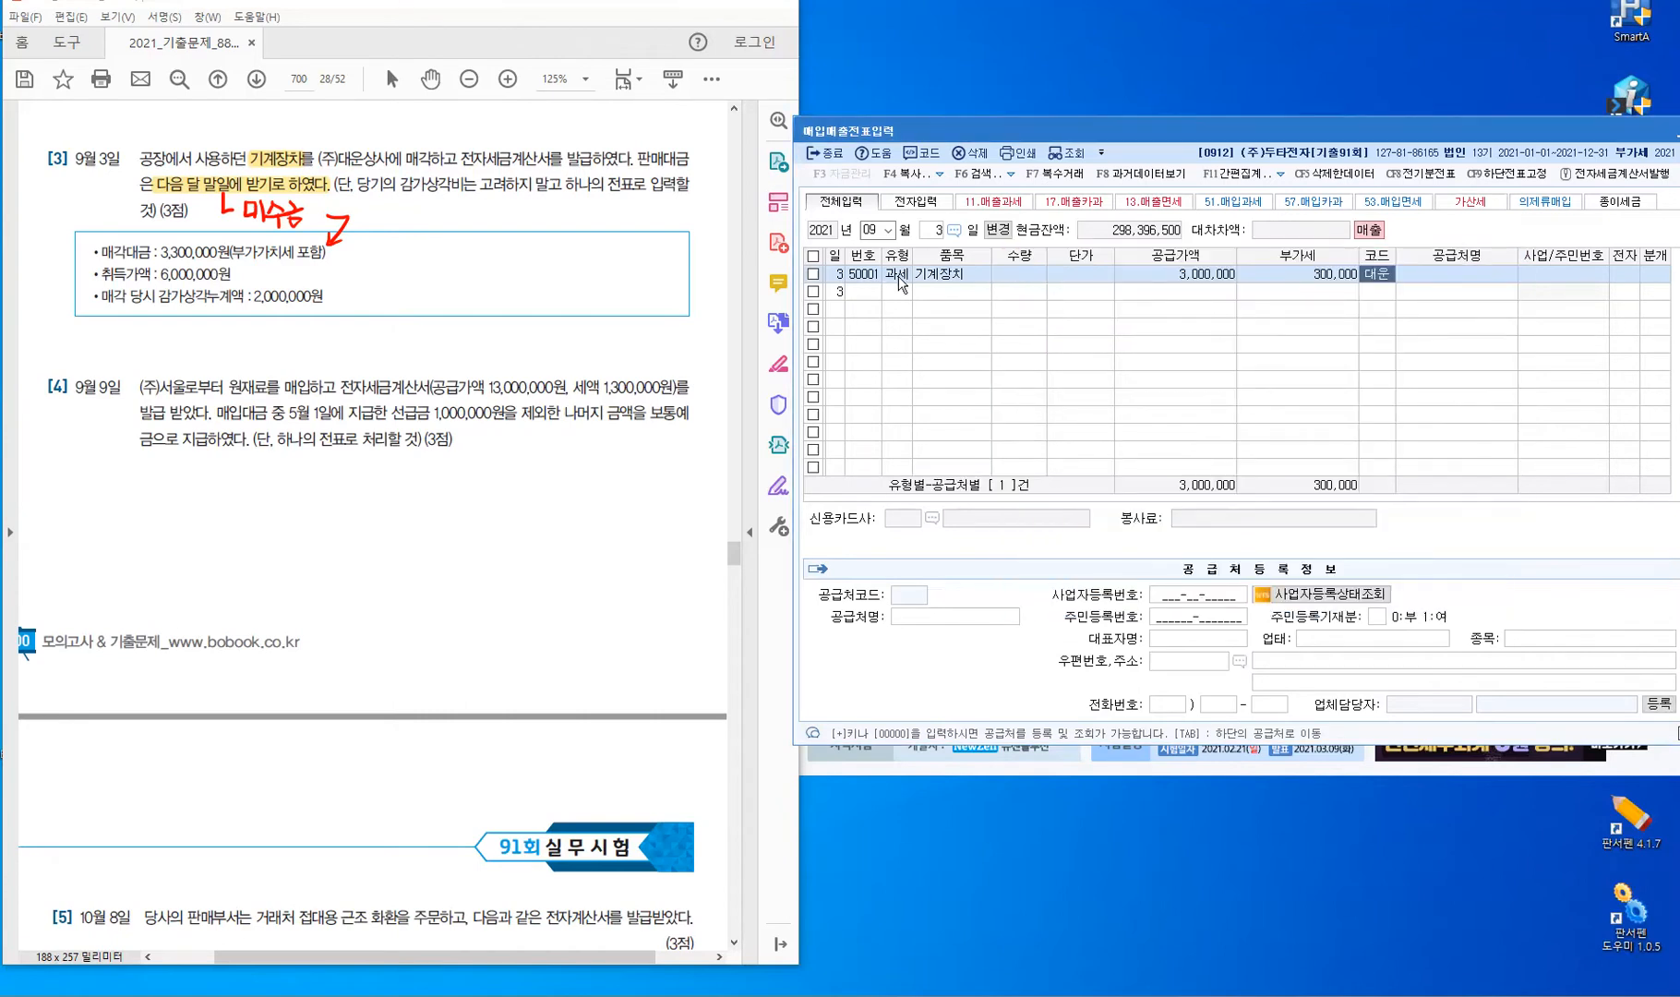
key(Return)
key(1)
key(Return)
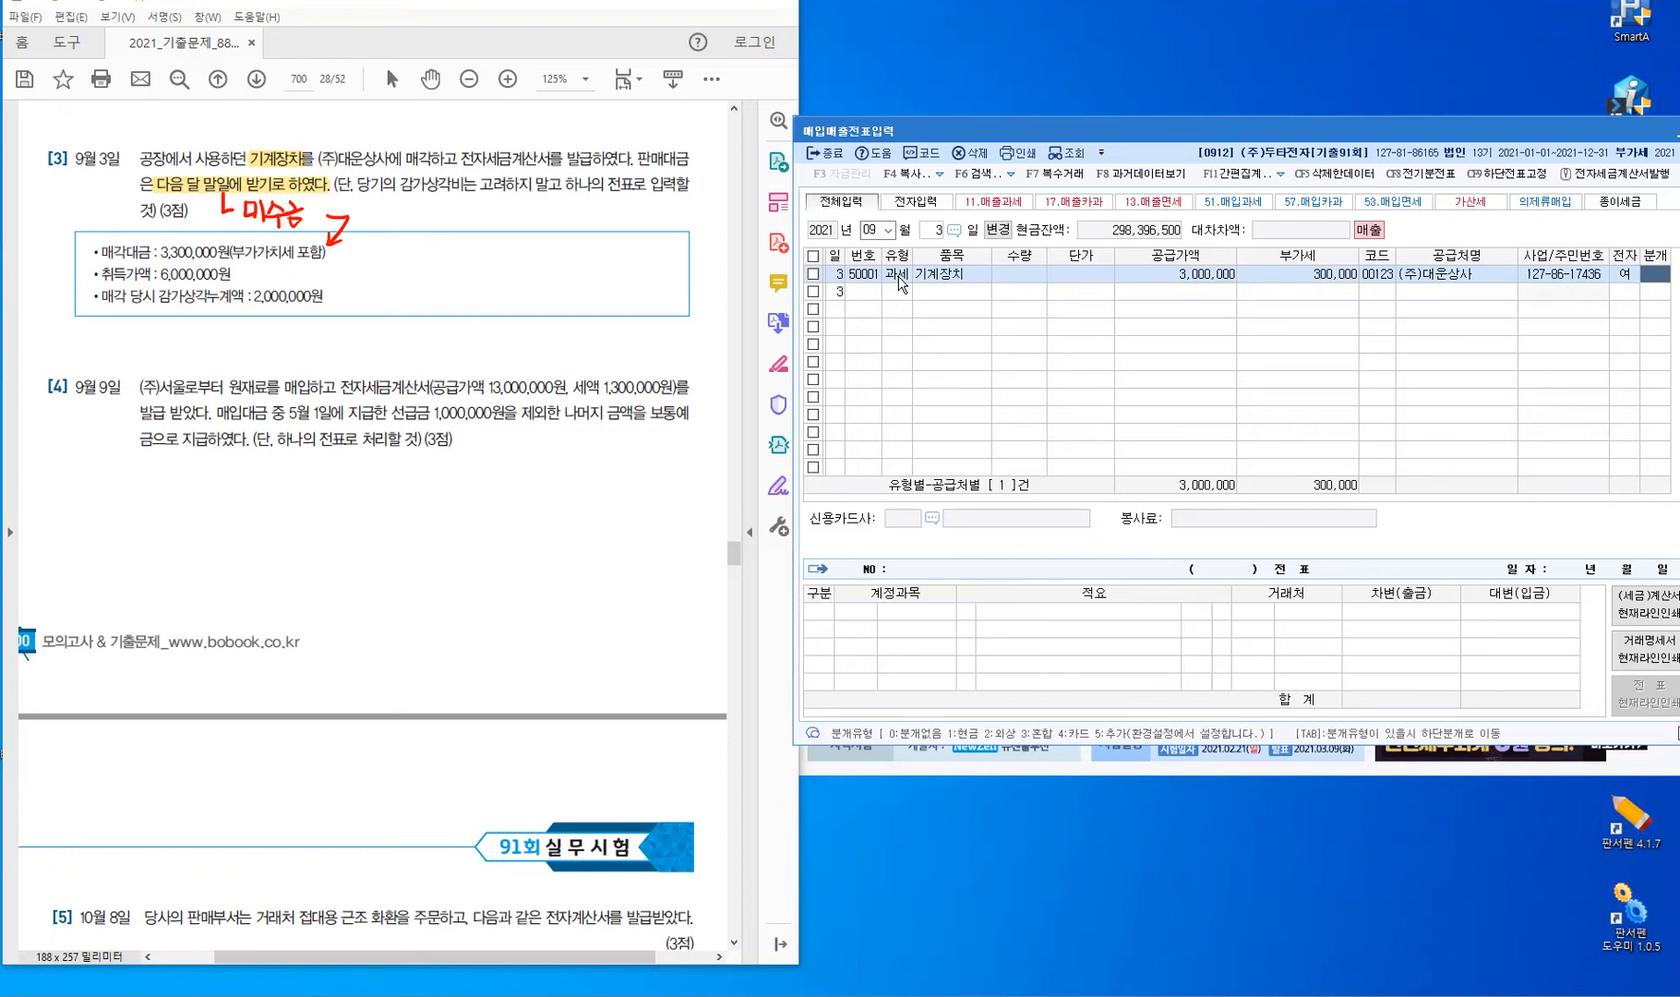
Set the September 3 journal type to 3 혼합 and change the 제품매출 credit line to 206 기계장치 with 6,000,000.
text(3)
key(Return)
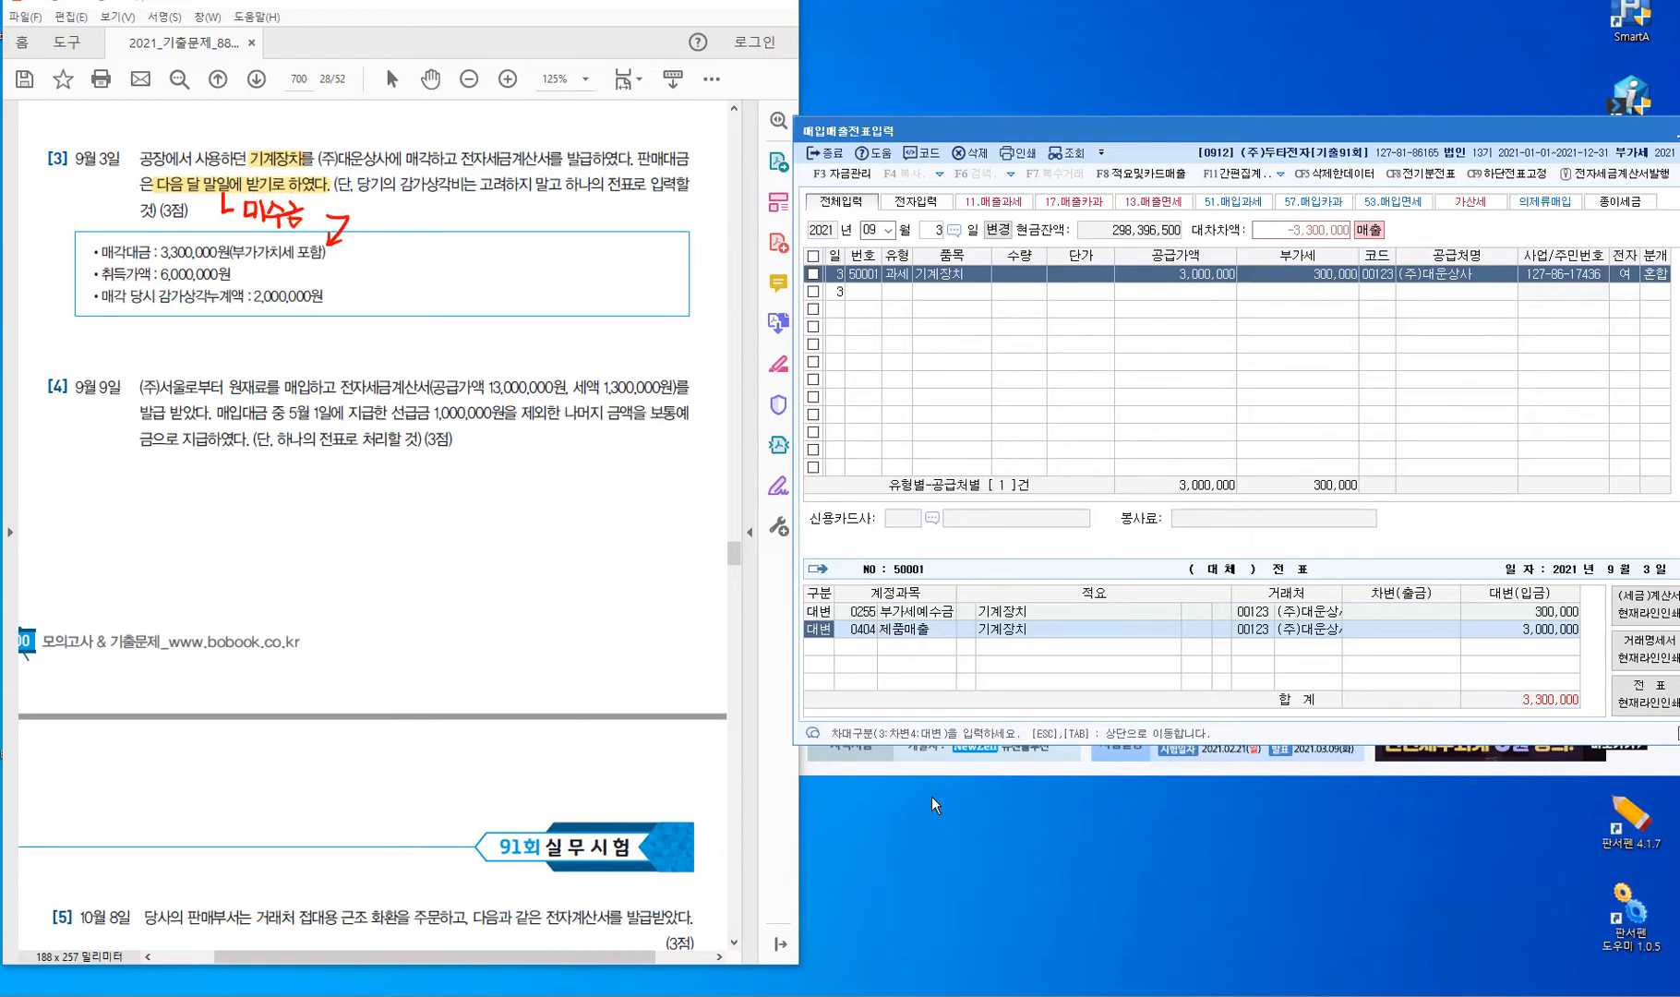
key(Return)
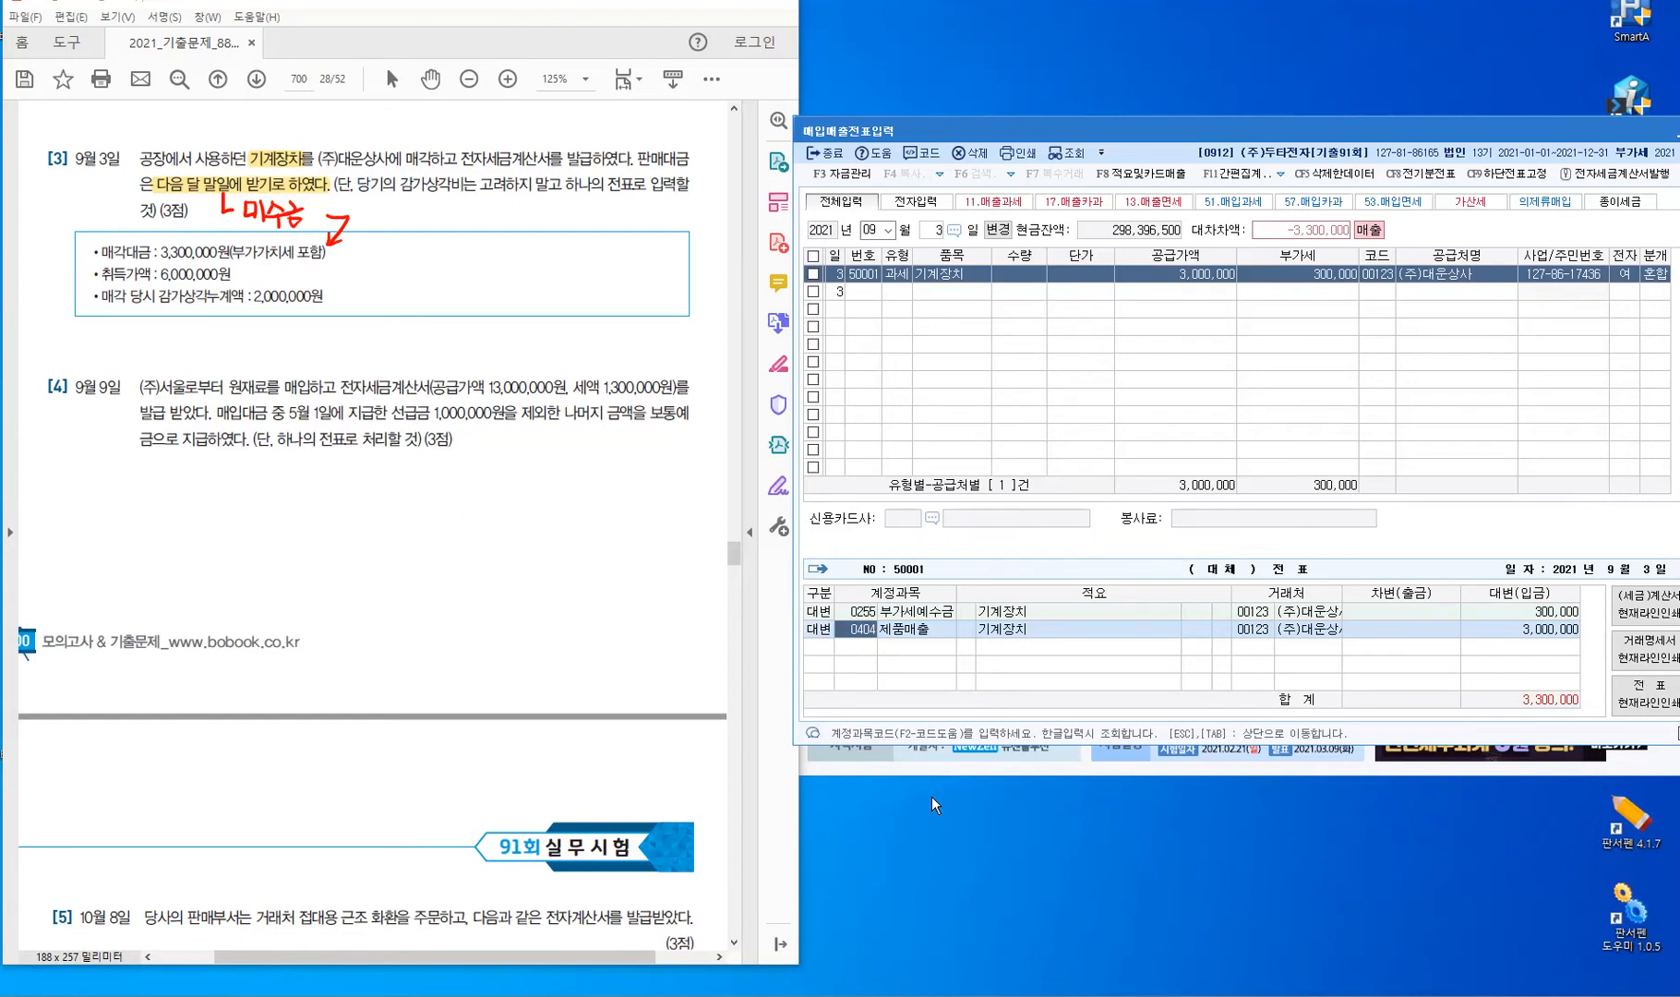
text(206)
key(Return)
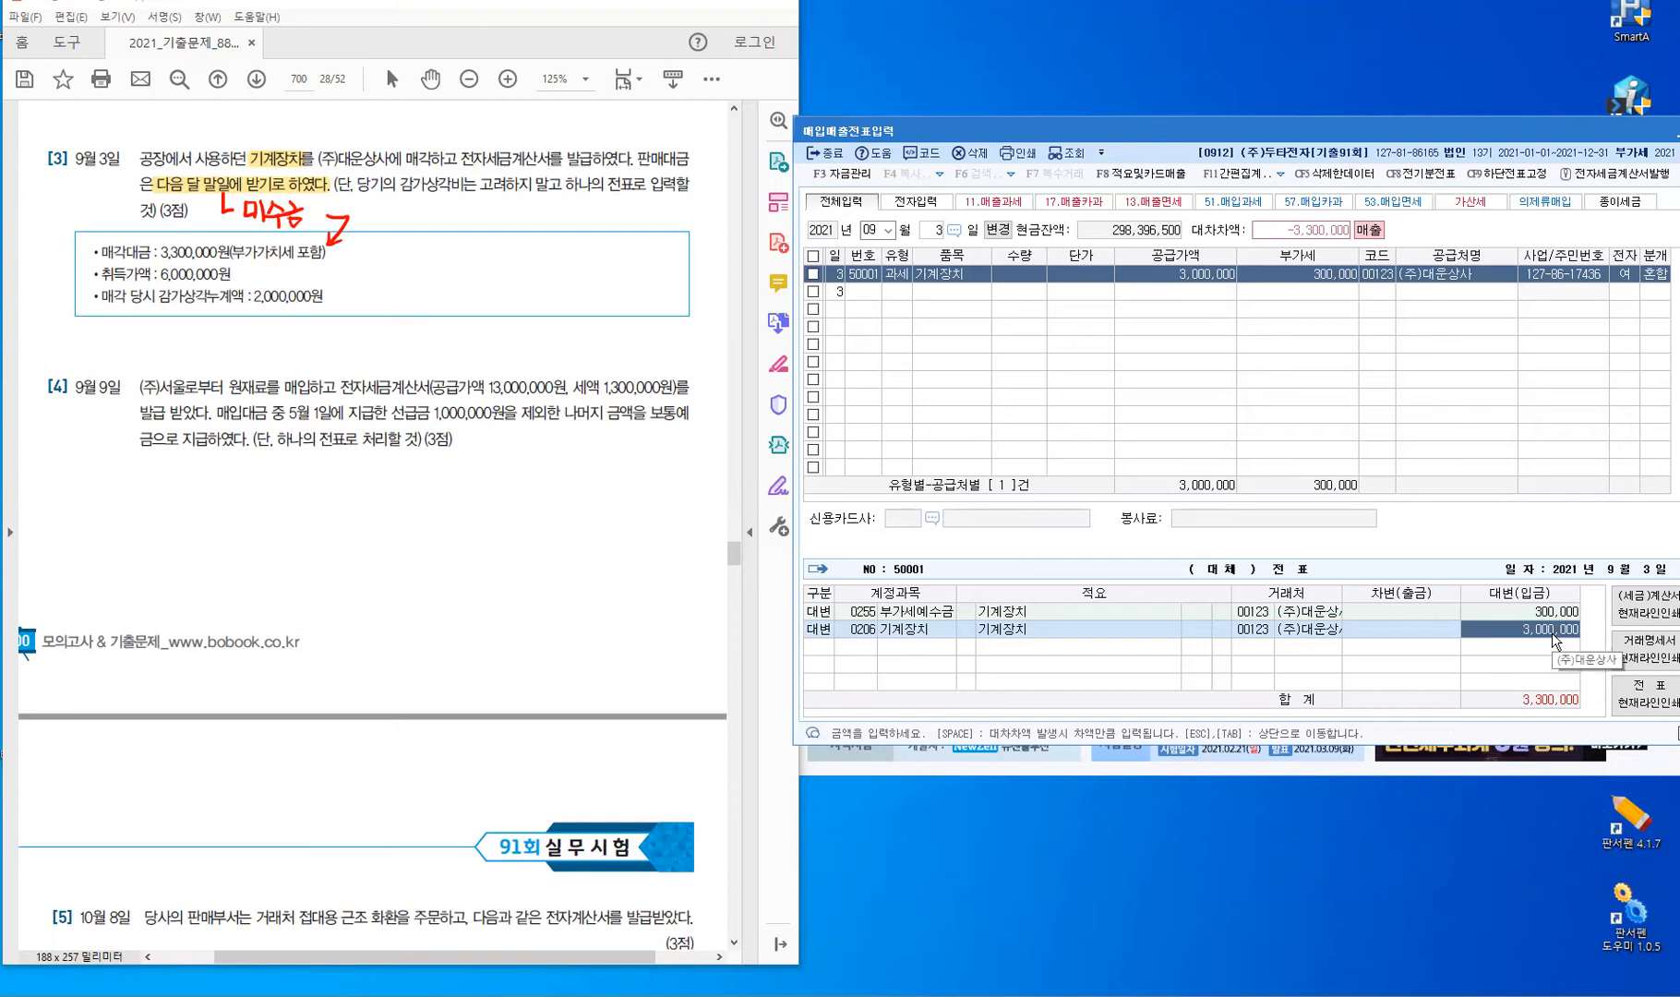
text(6000000)
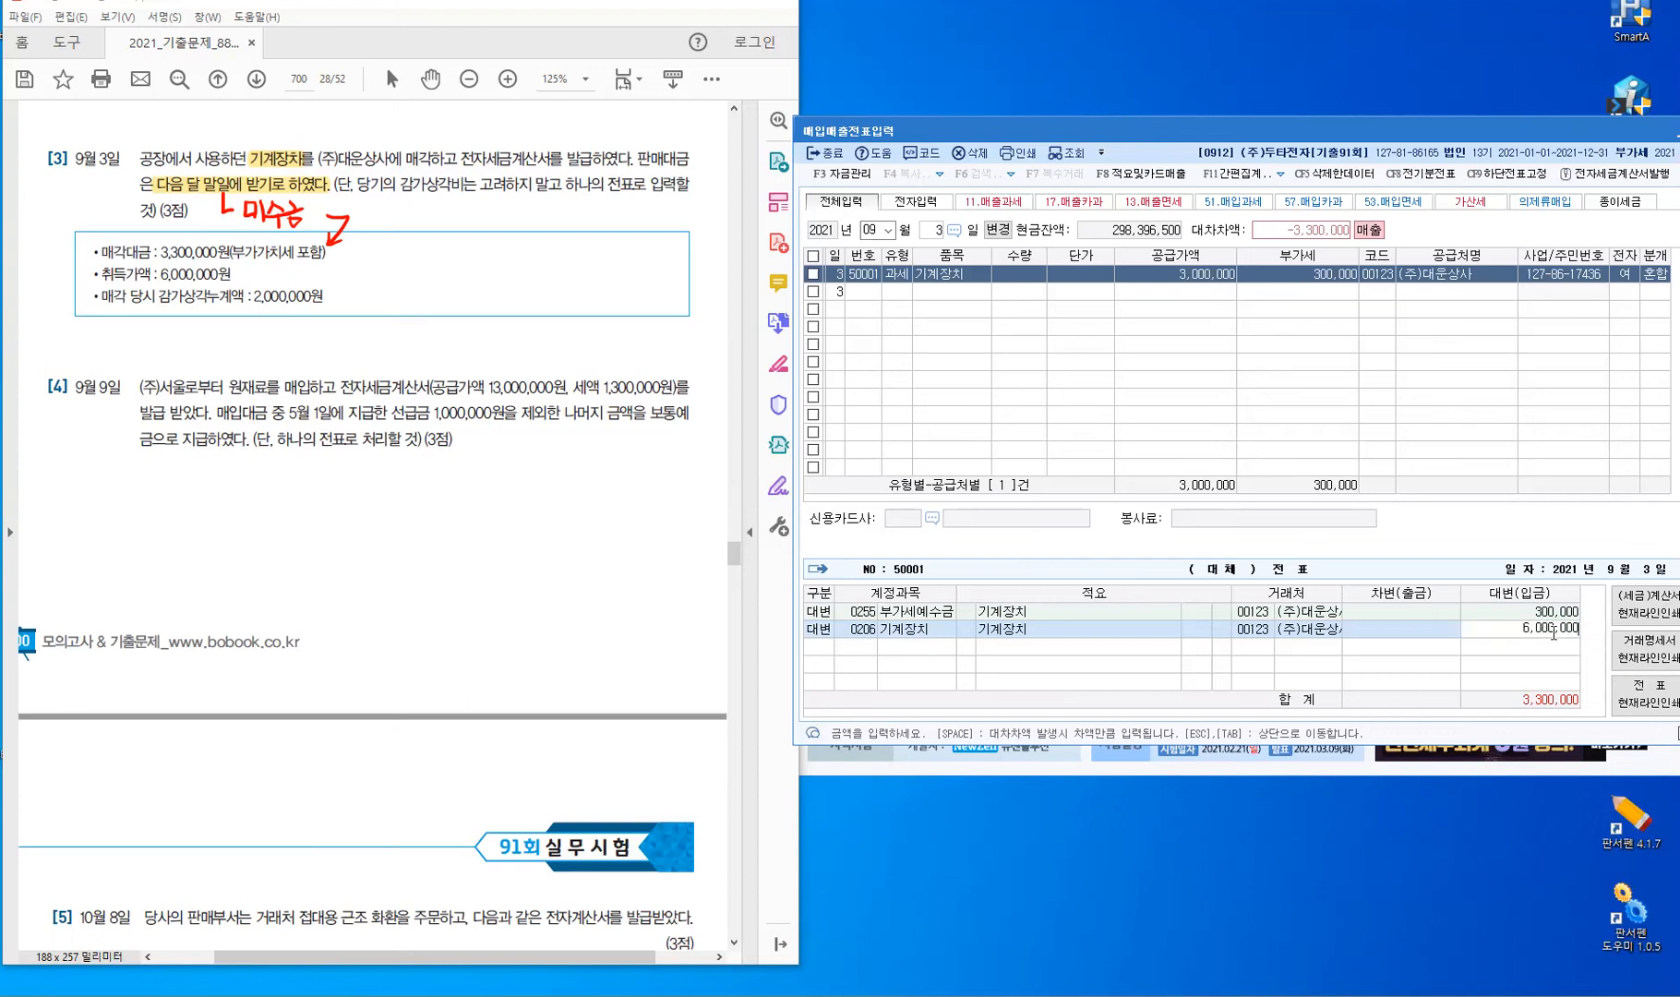
key(Return)
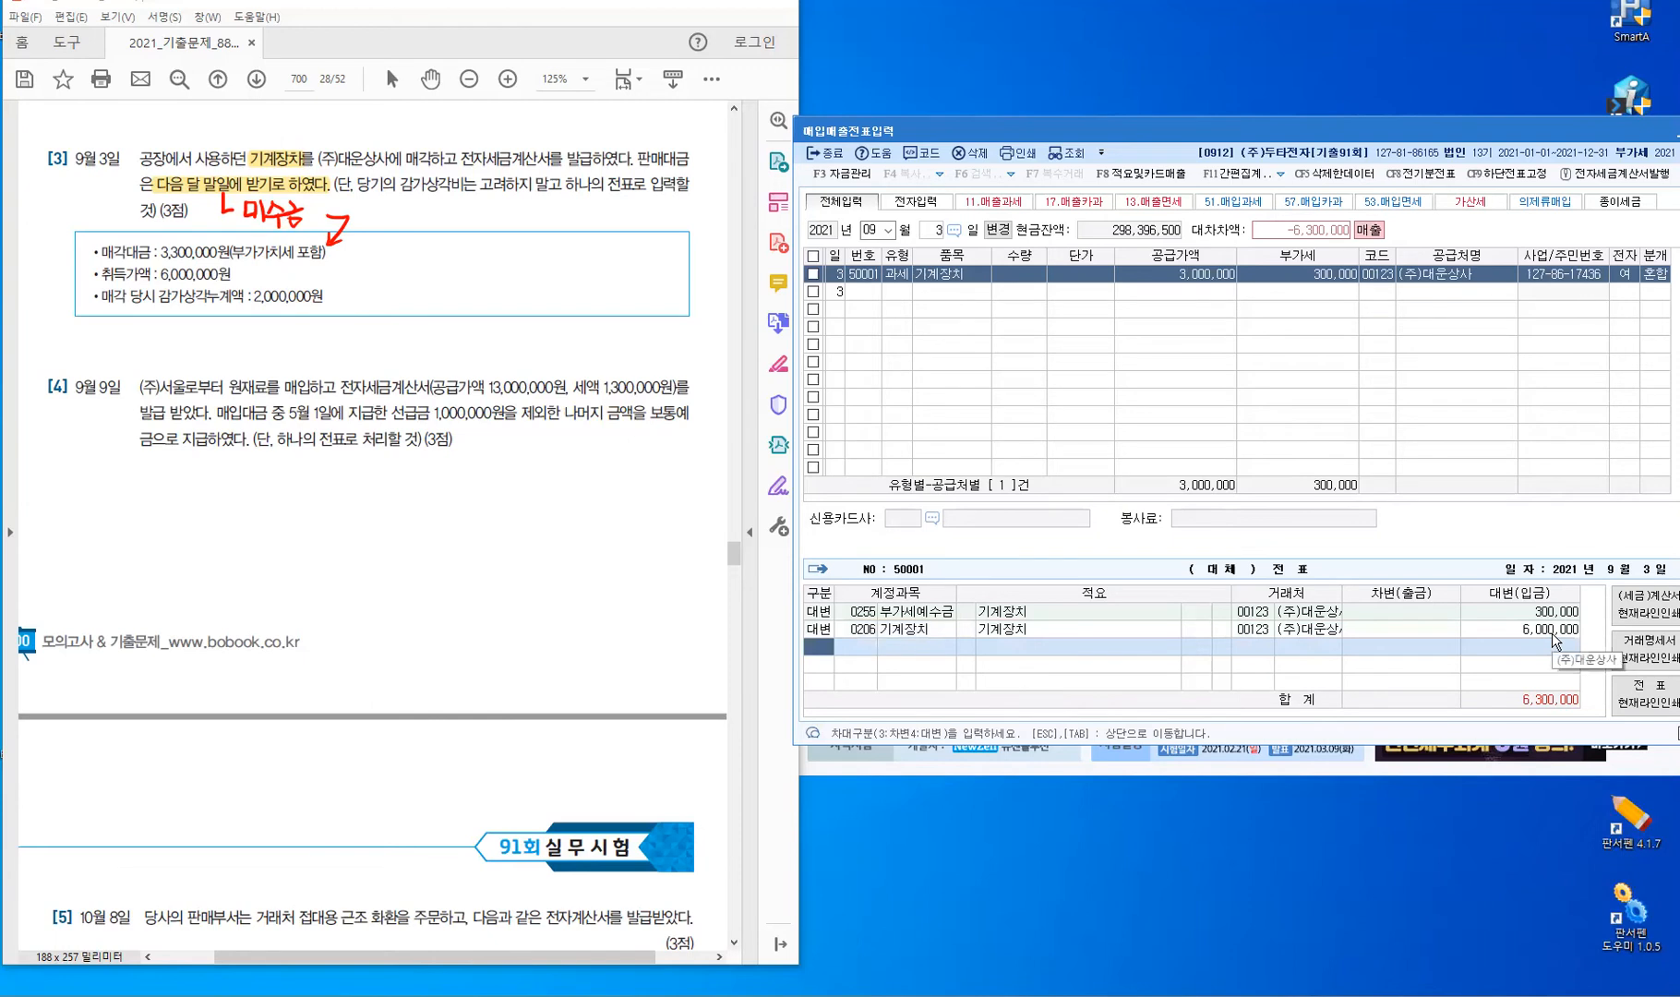
Add a debit line for 207 감가상각누계액 of 2,000,000 to the September 3 journal entry.
text(3)
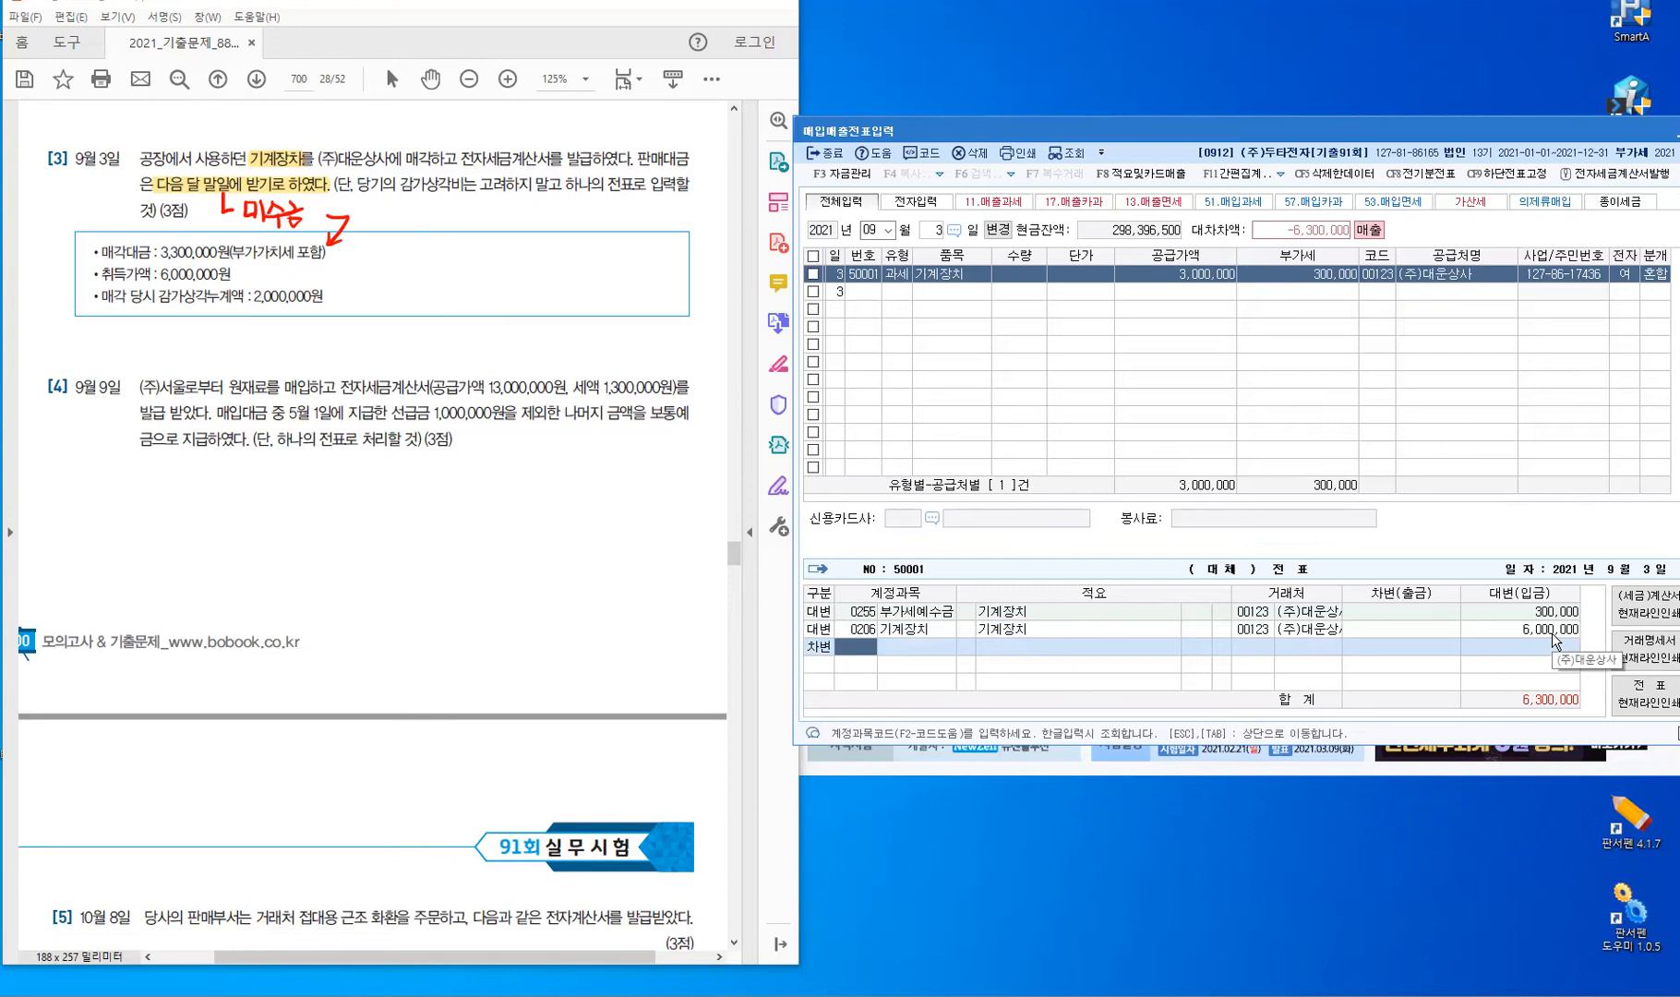
text(207)
key(Return)
key(Return)
key(Return)
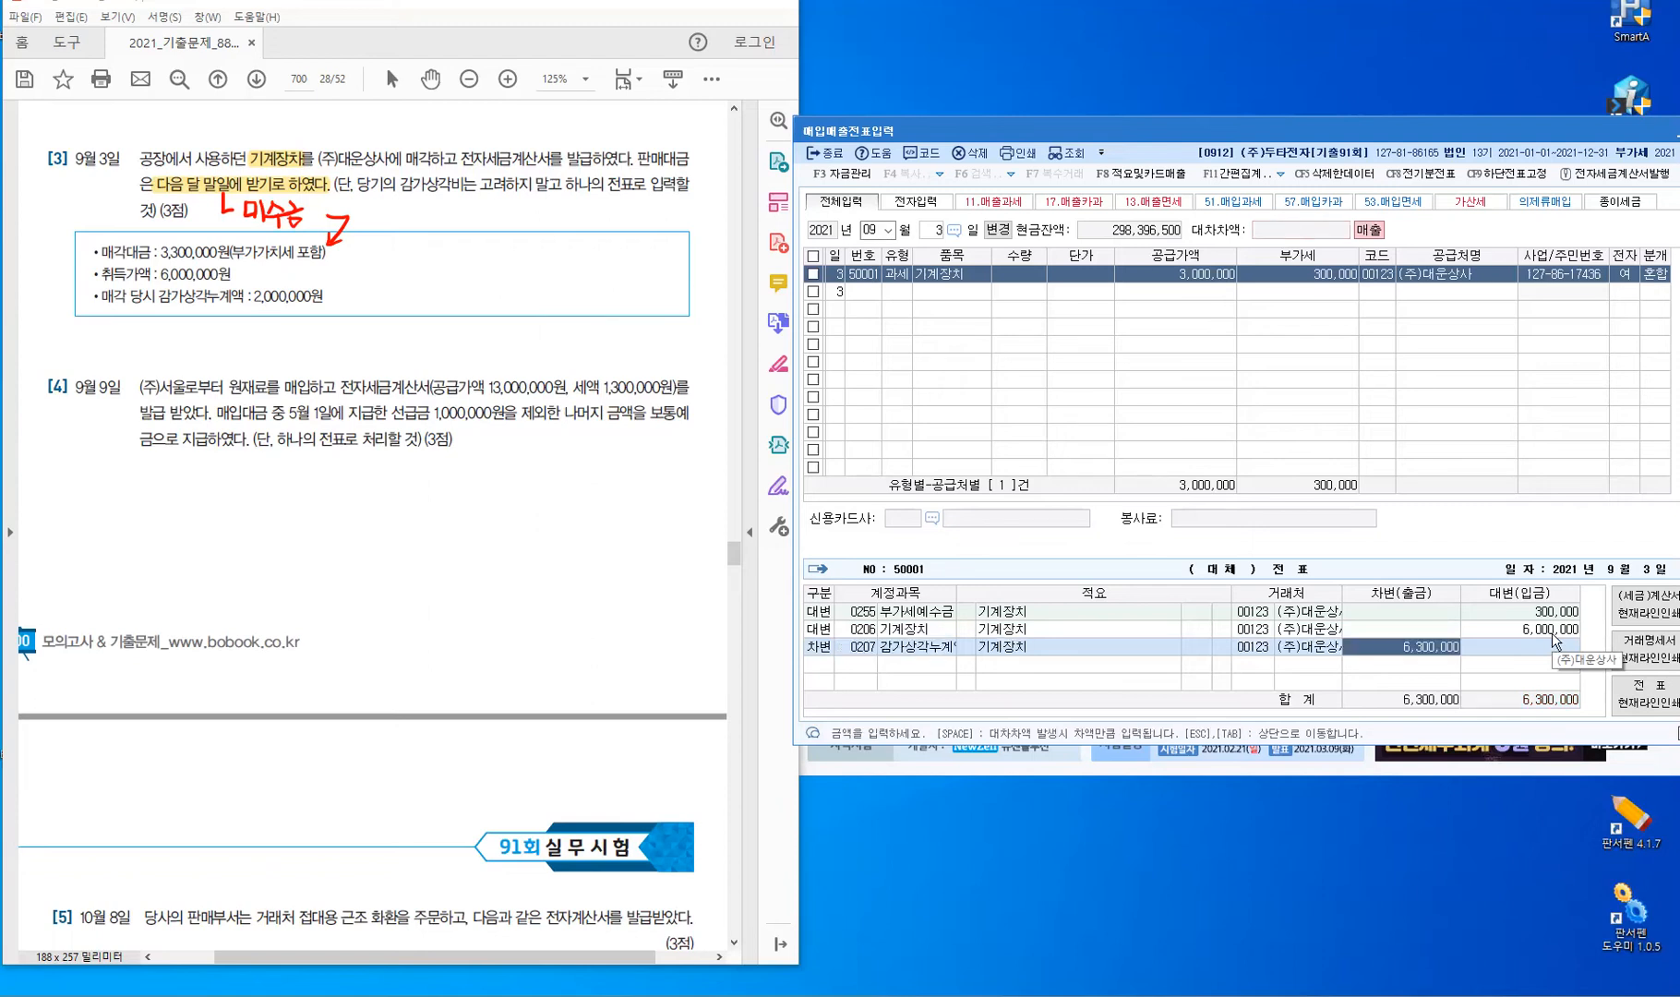
text(2,000)
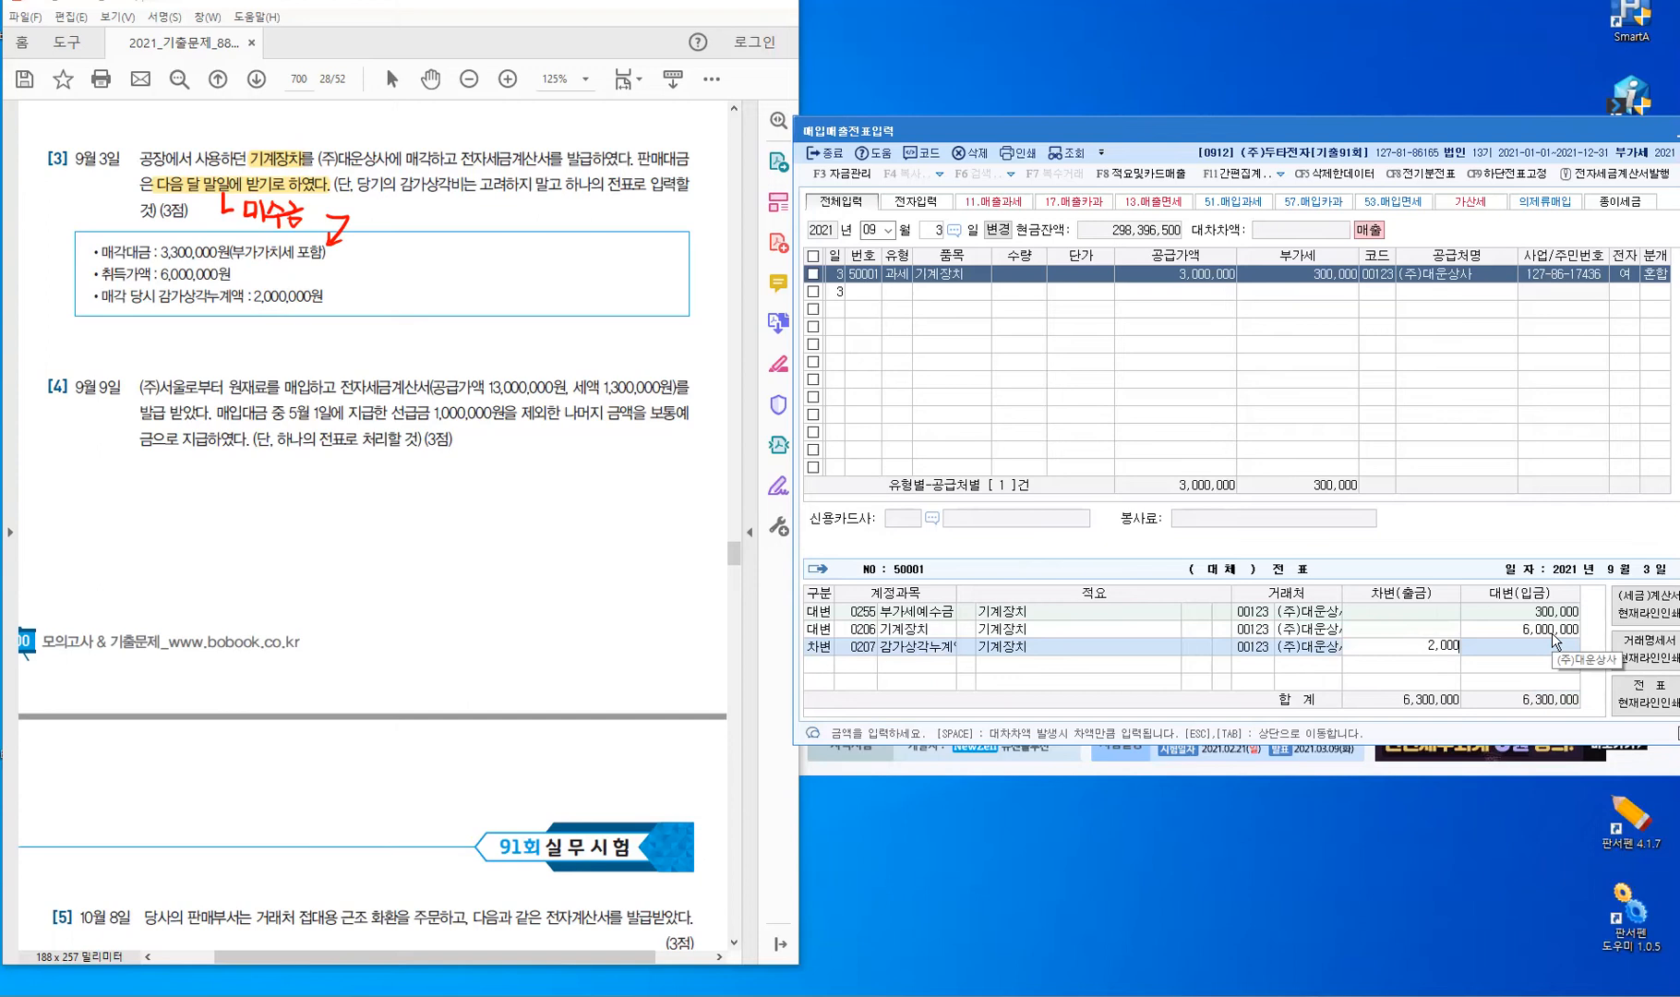
text(,000)
key(Return)
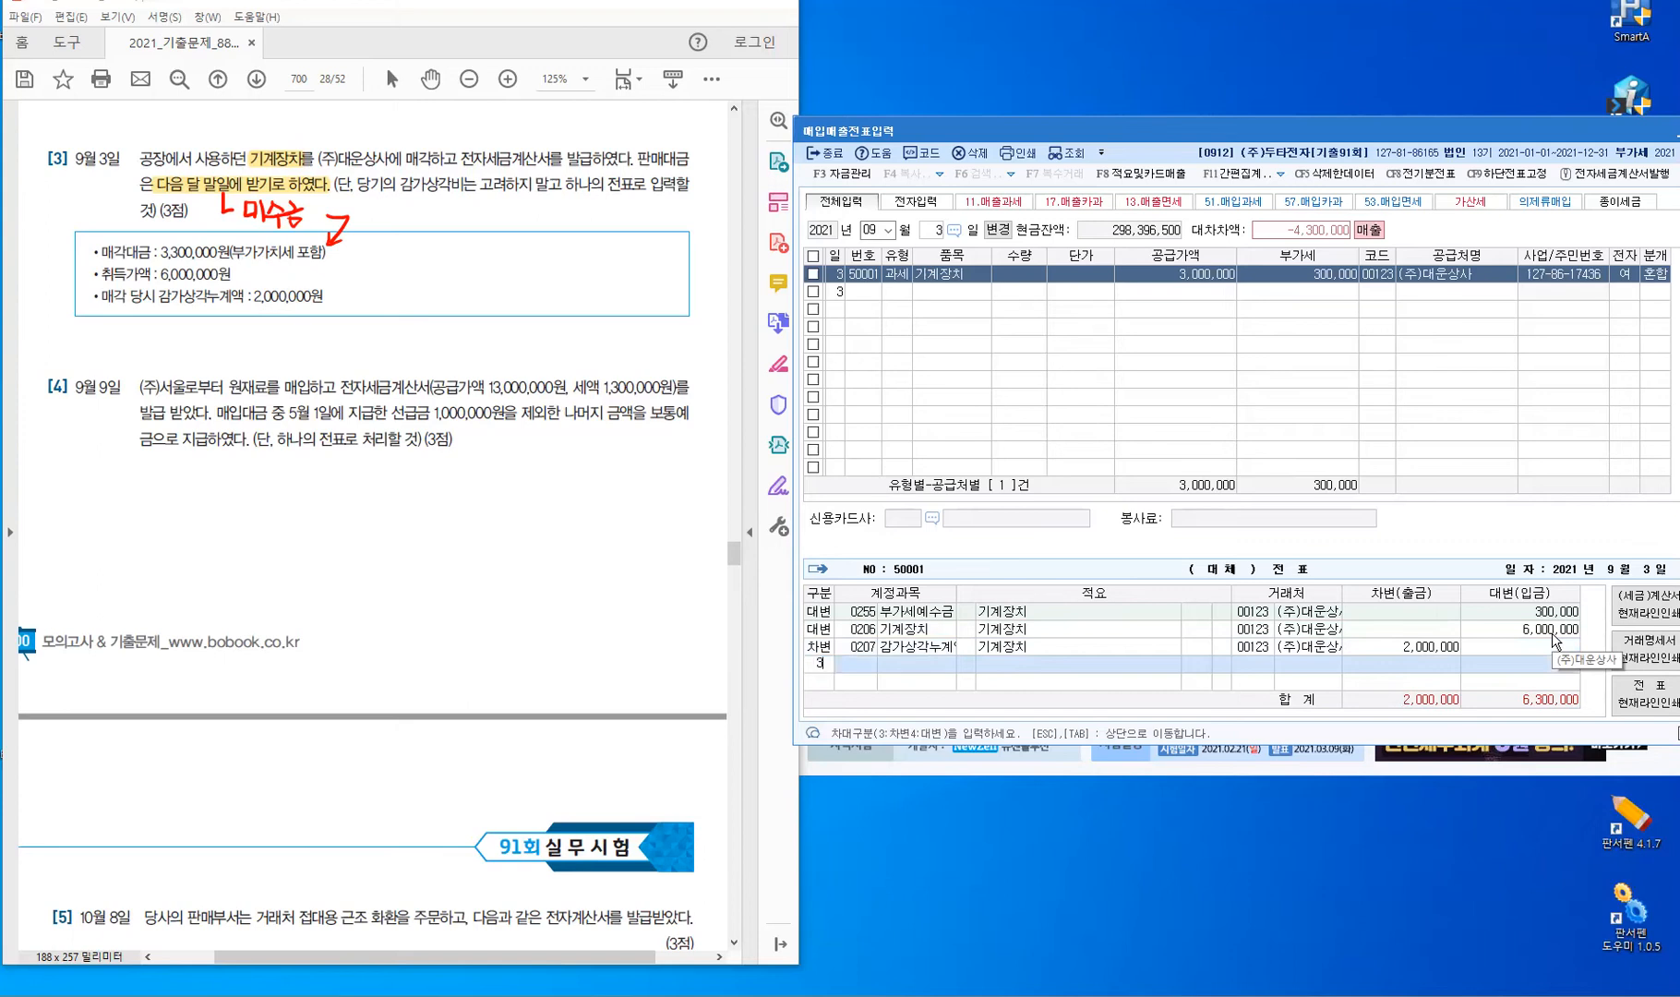
Add a debit line for 120 미수금 of 3,300,000 to the September 3 journal entry.
key(Return)
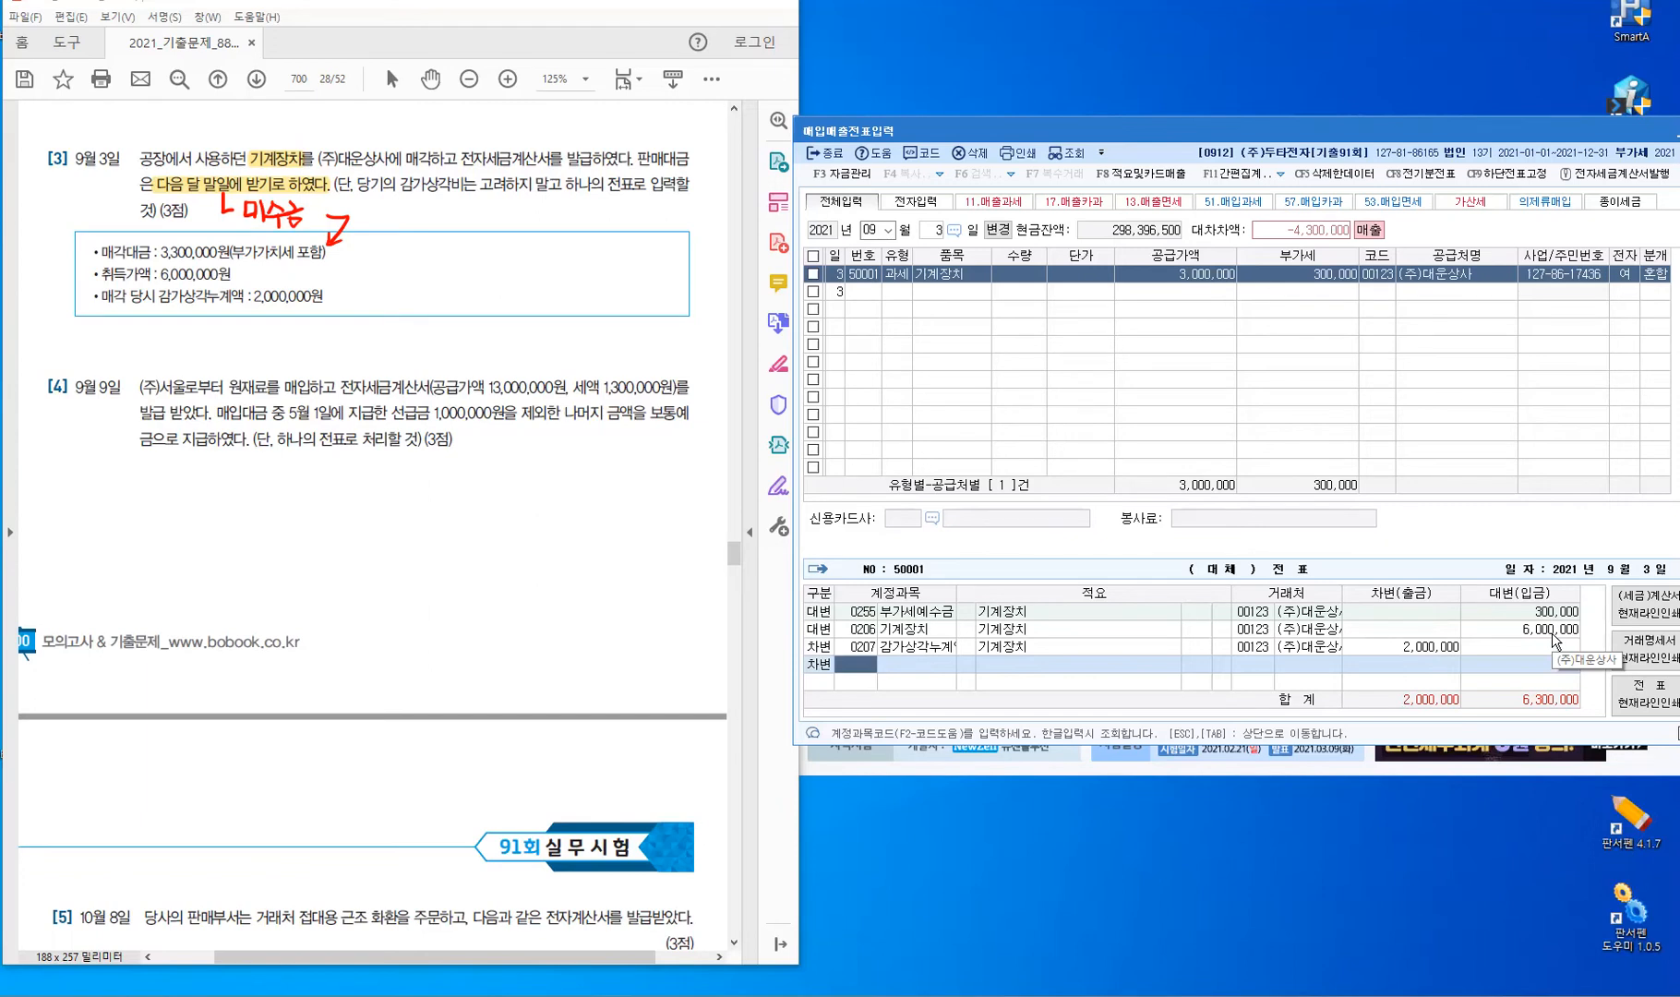
text(120)
key(Return)
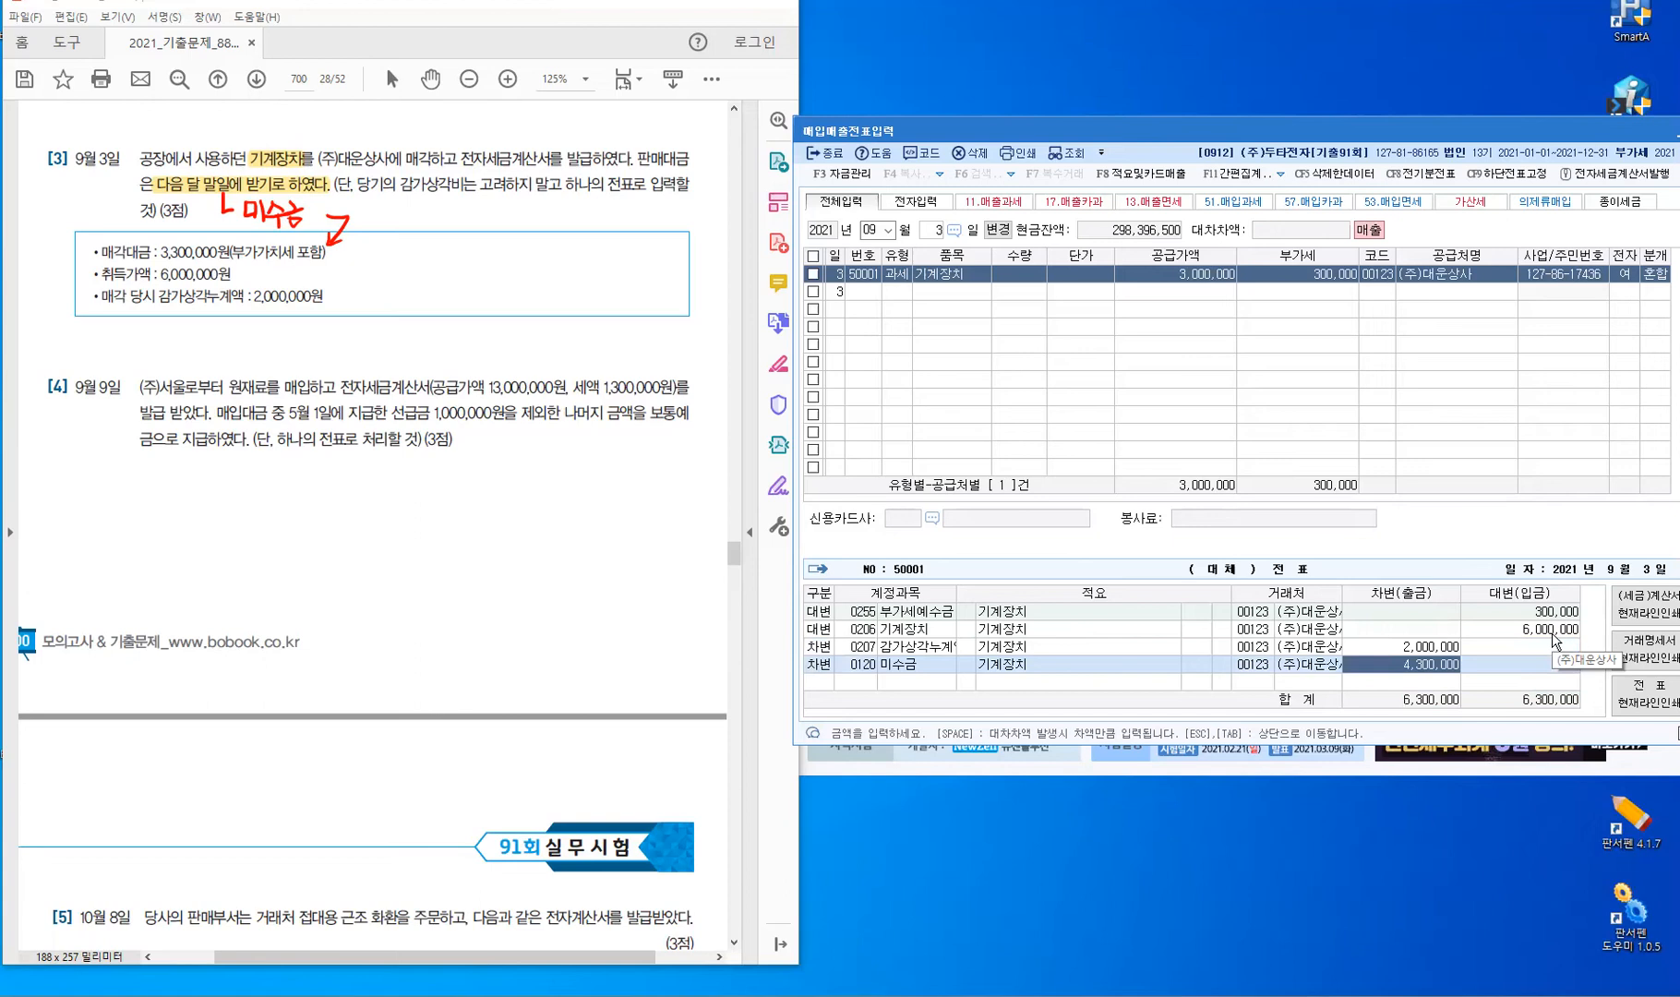
text(3,300,000)
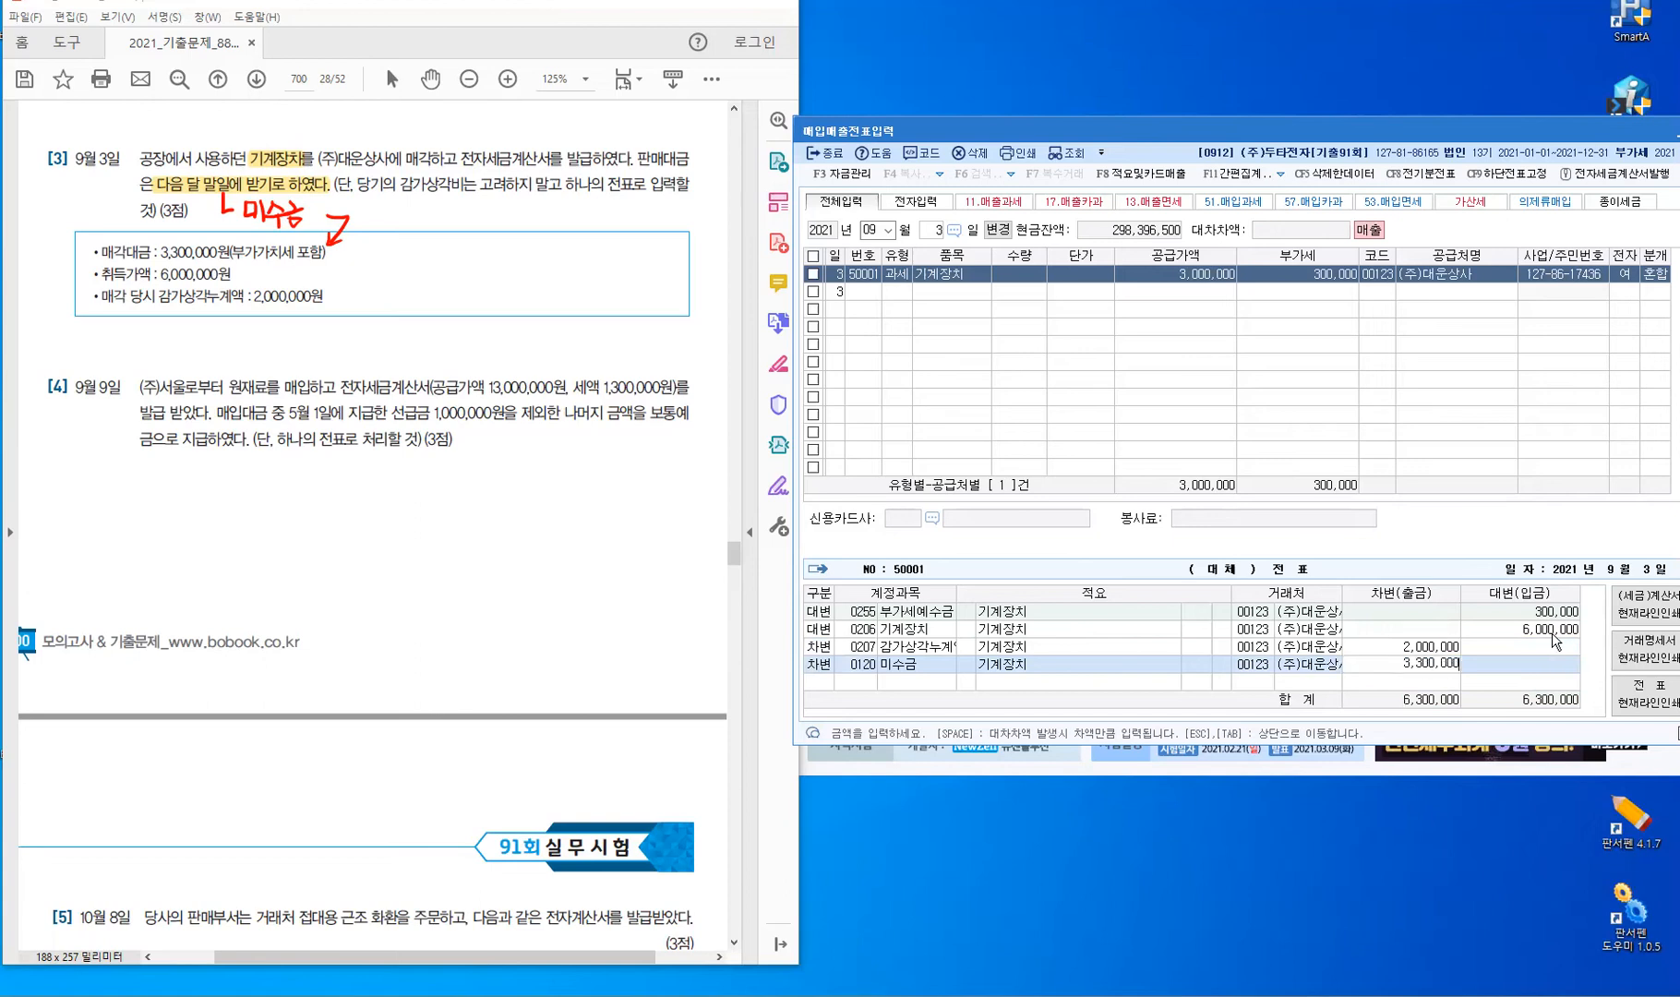
key(Return)
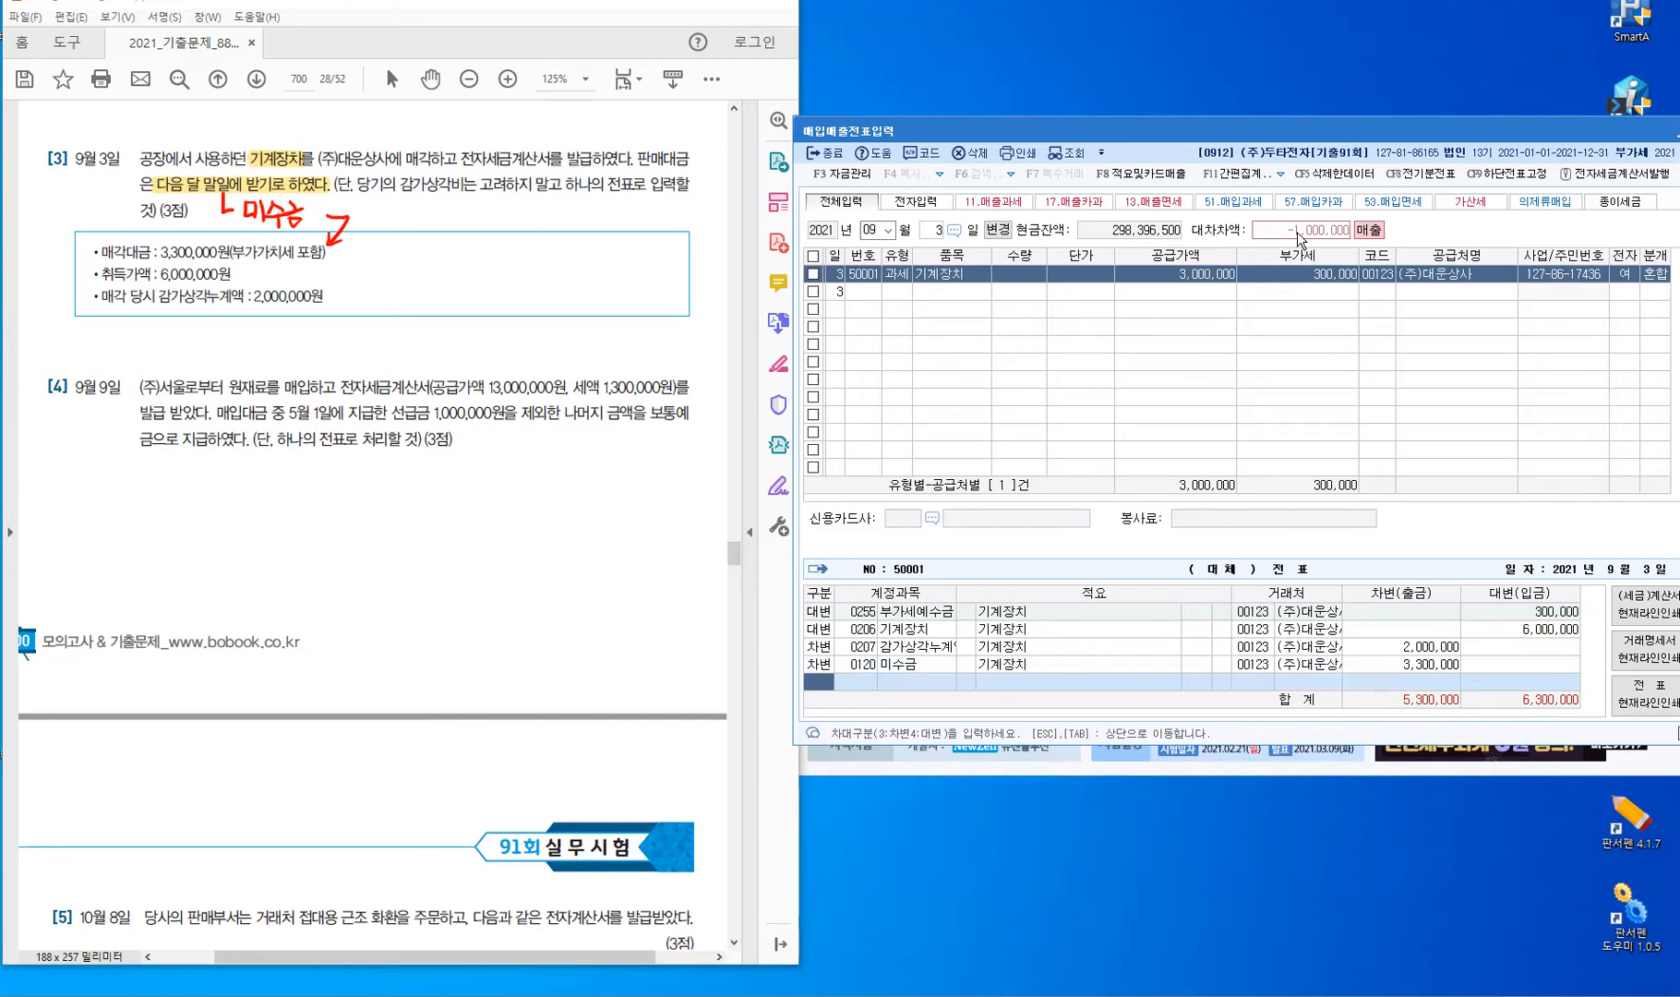
Add a debit line for 970 유형자산처분손실 of 1,000,000 and complete the September 3 journal entry.
key(ctrl)
key(ctrl)
text(3)
text(윻)
text(형)
key(Return)
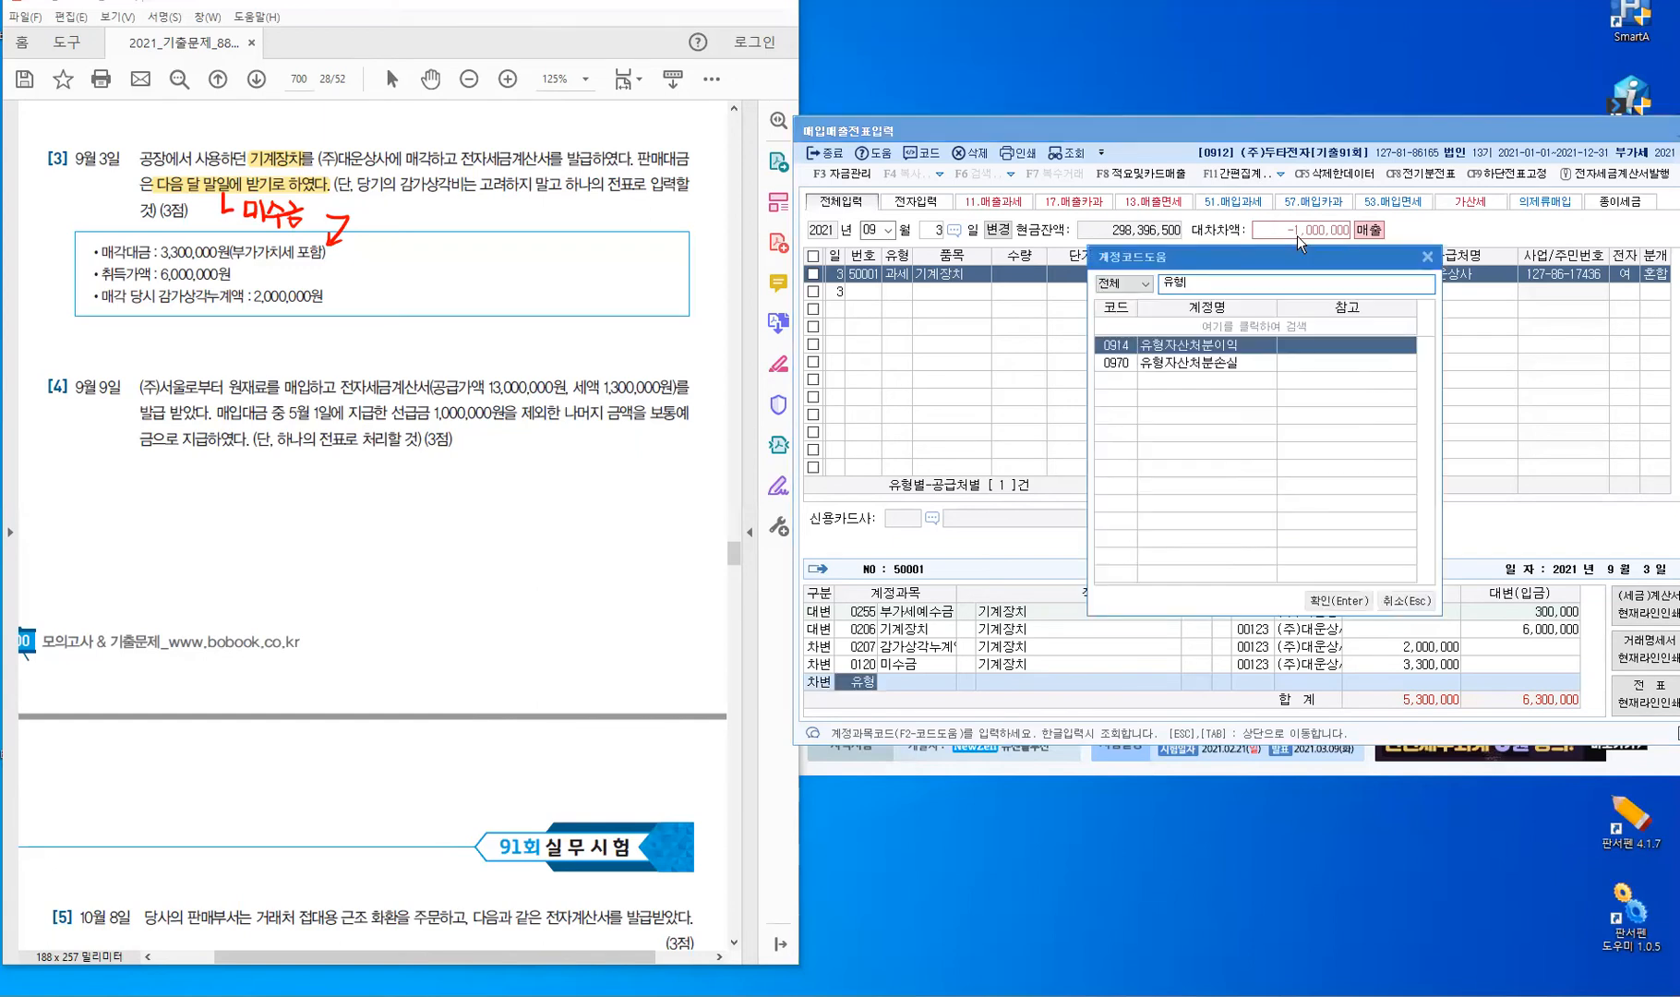
key(Down)
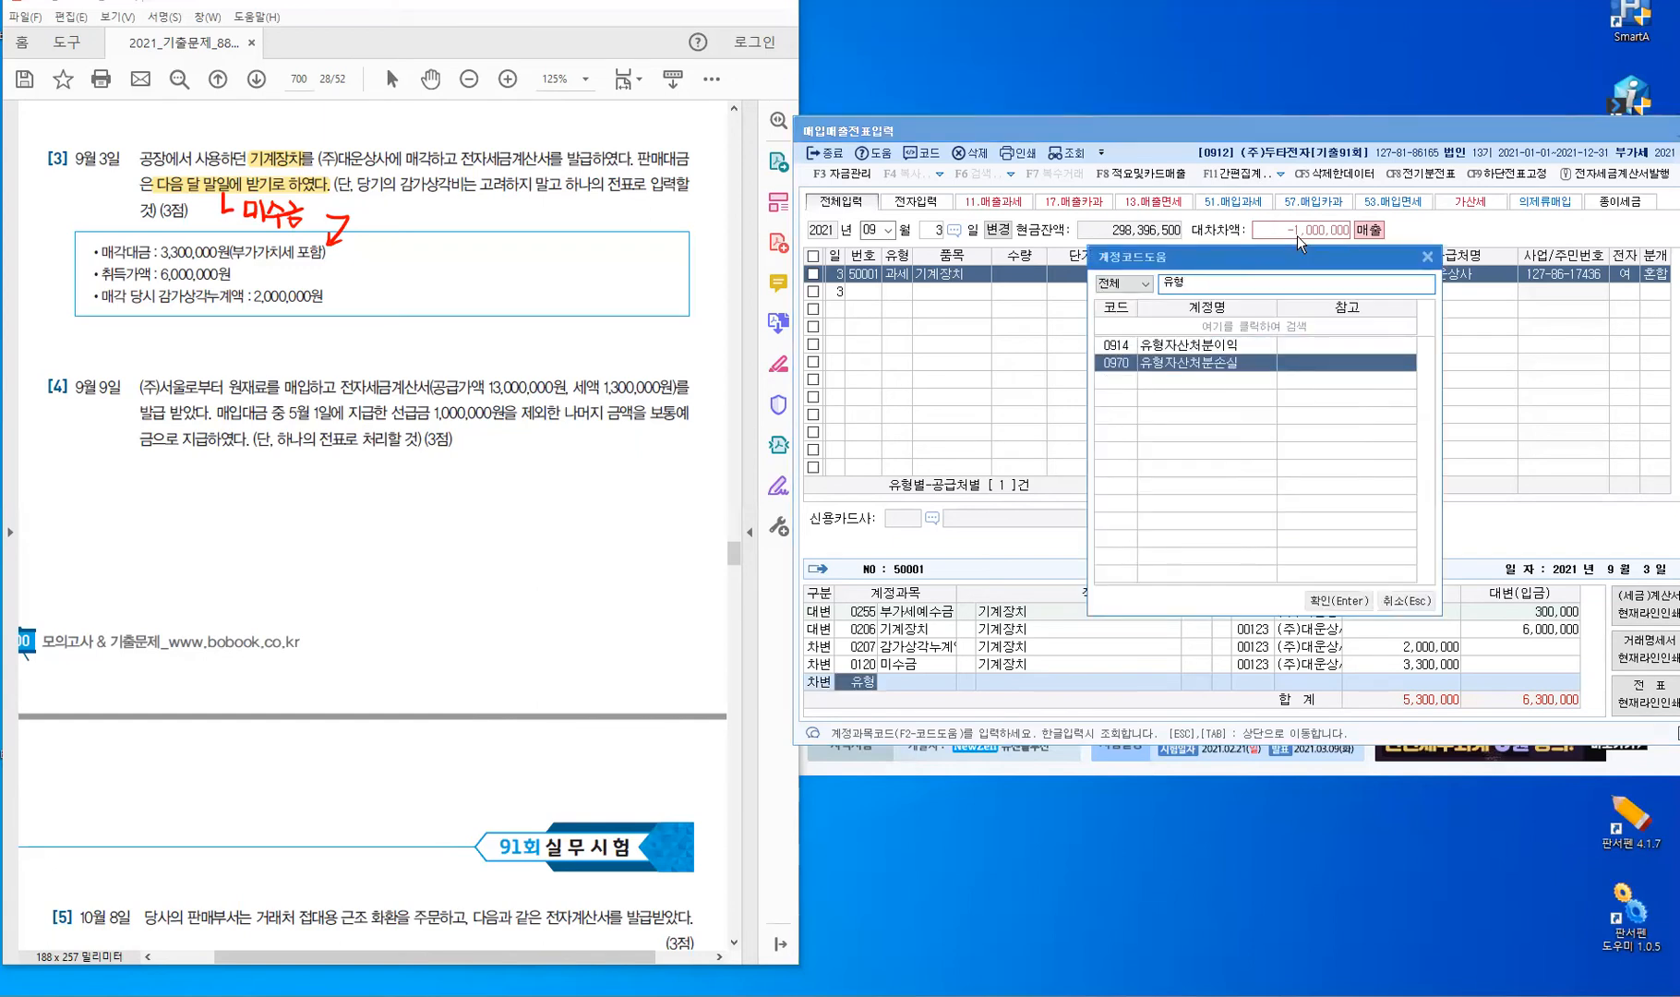
key(Return)
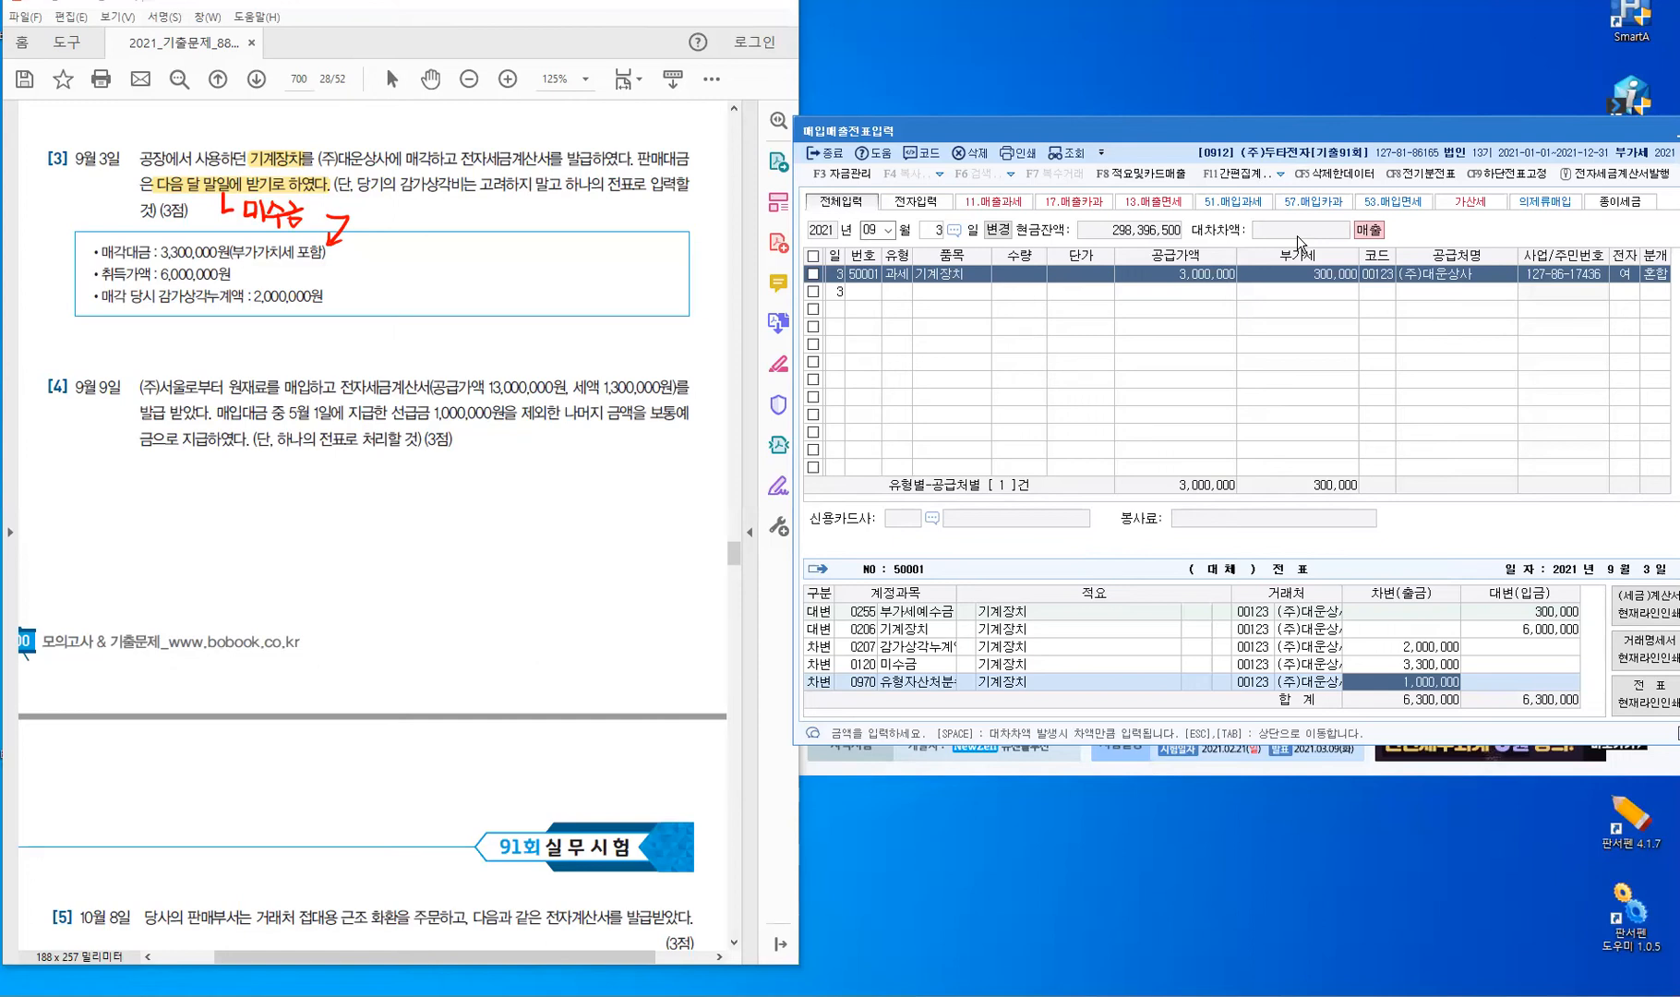
key(ctrl)
key(Escape)
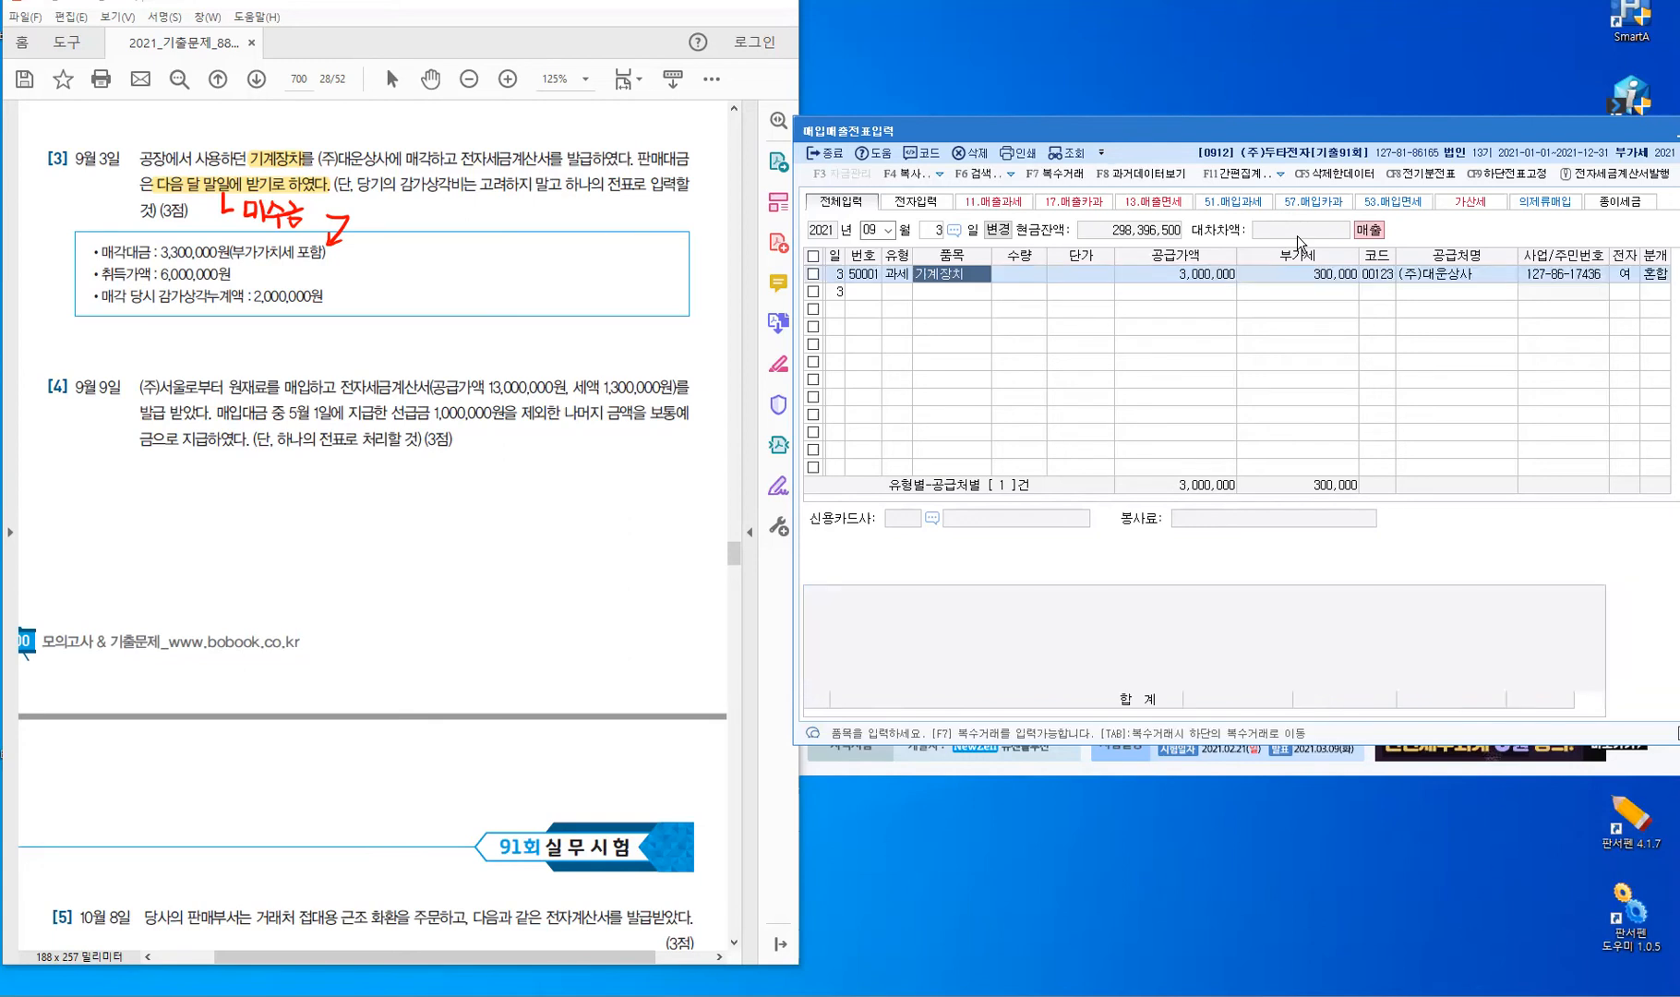
key(Return)
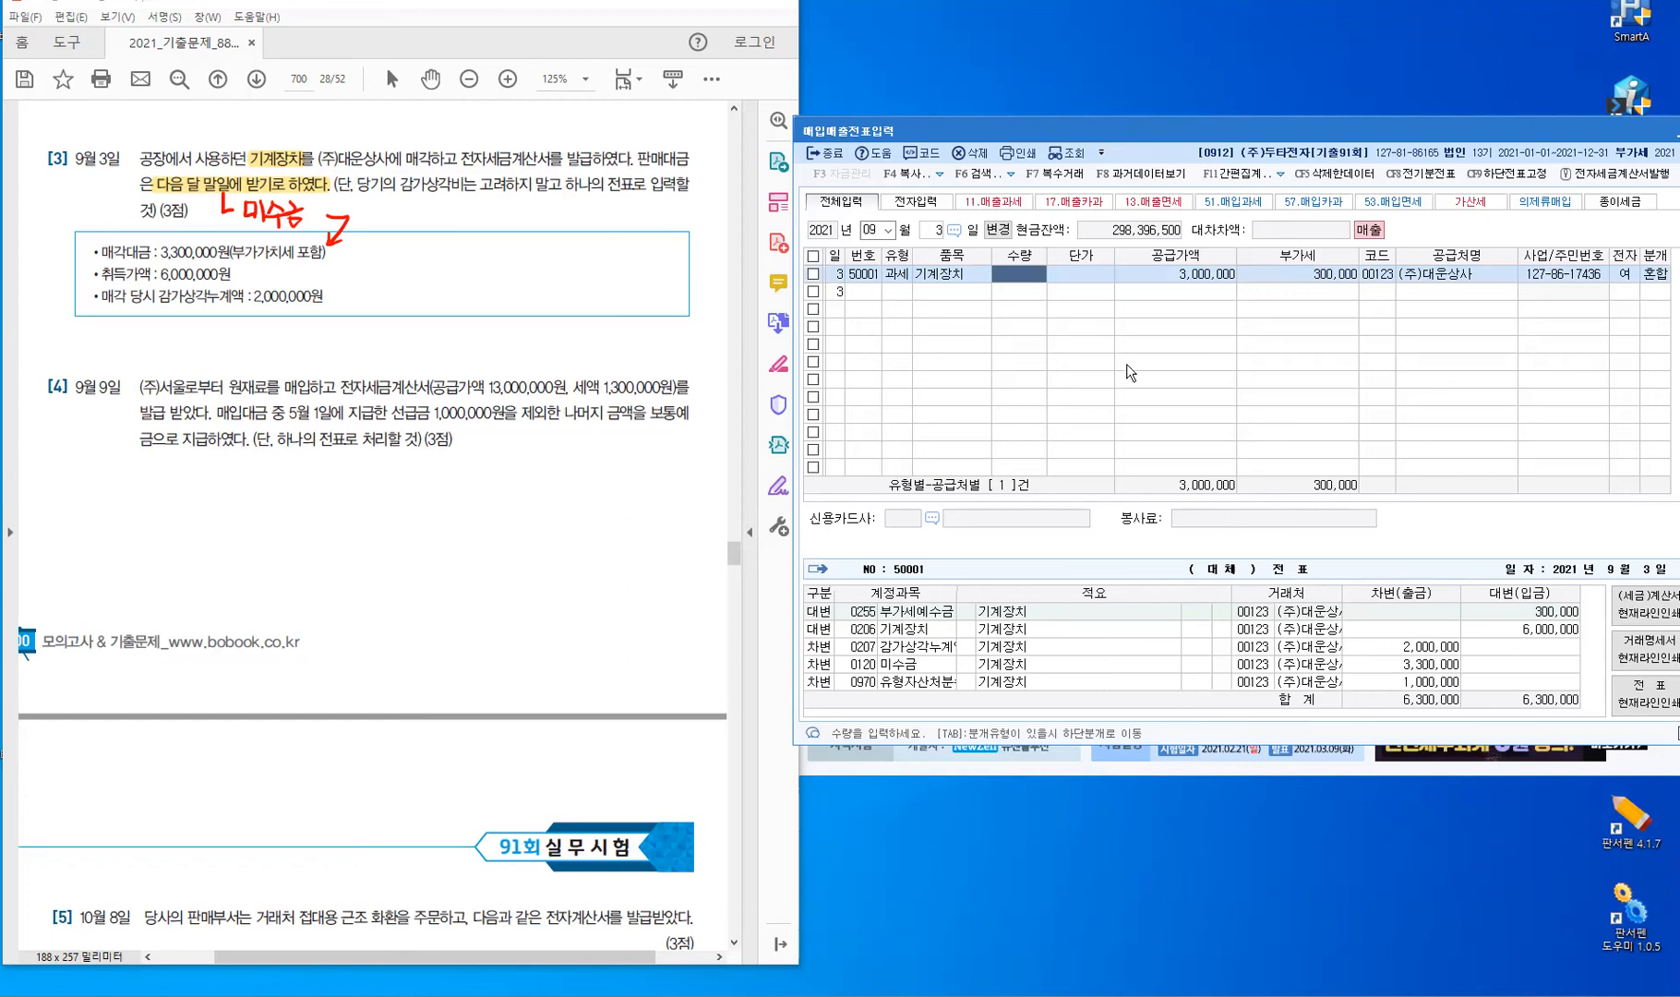
Change the voucher entry date to September 9.
key(Escape)
text(9)
key(Return)
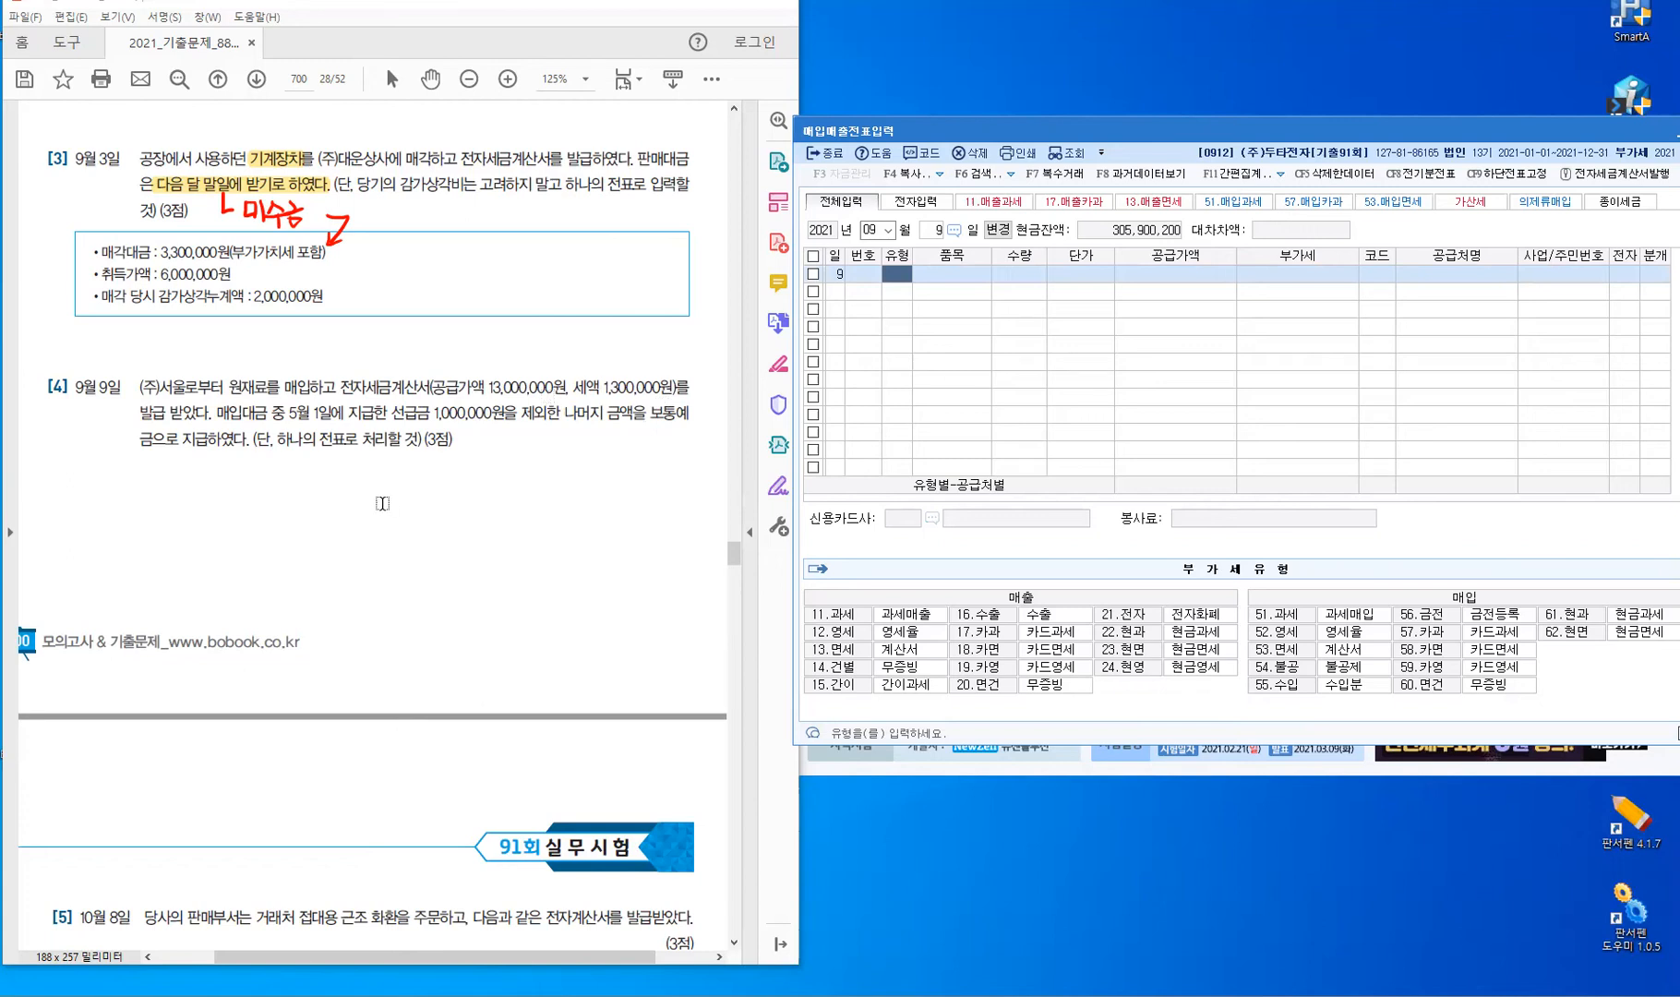
Highlight 전자세금계산서, 선급금 1,000,000원 and 보통예 in the September 9 question of the exam document.
drag(341, 389, 431, 388)
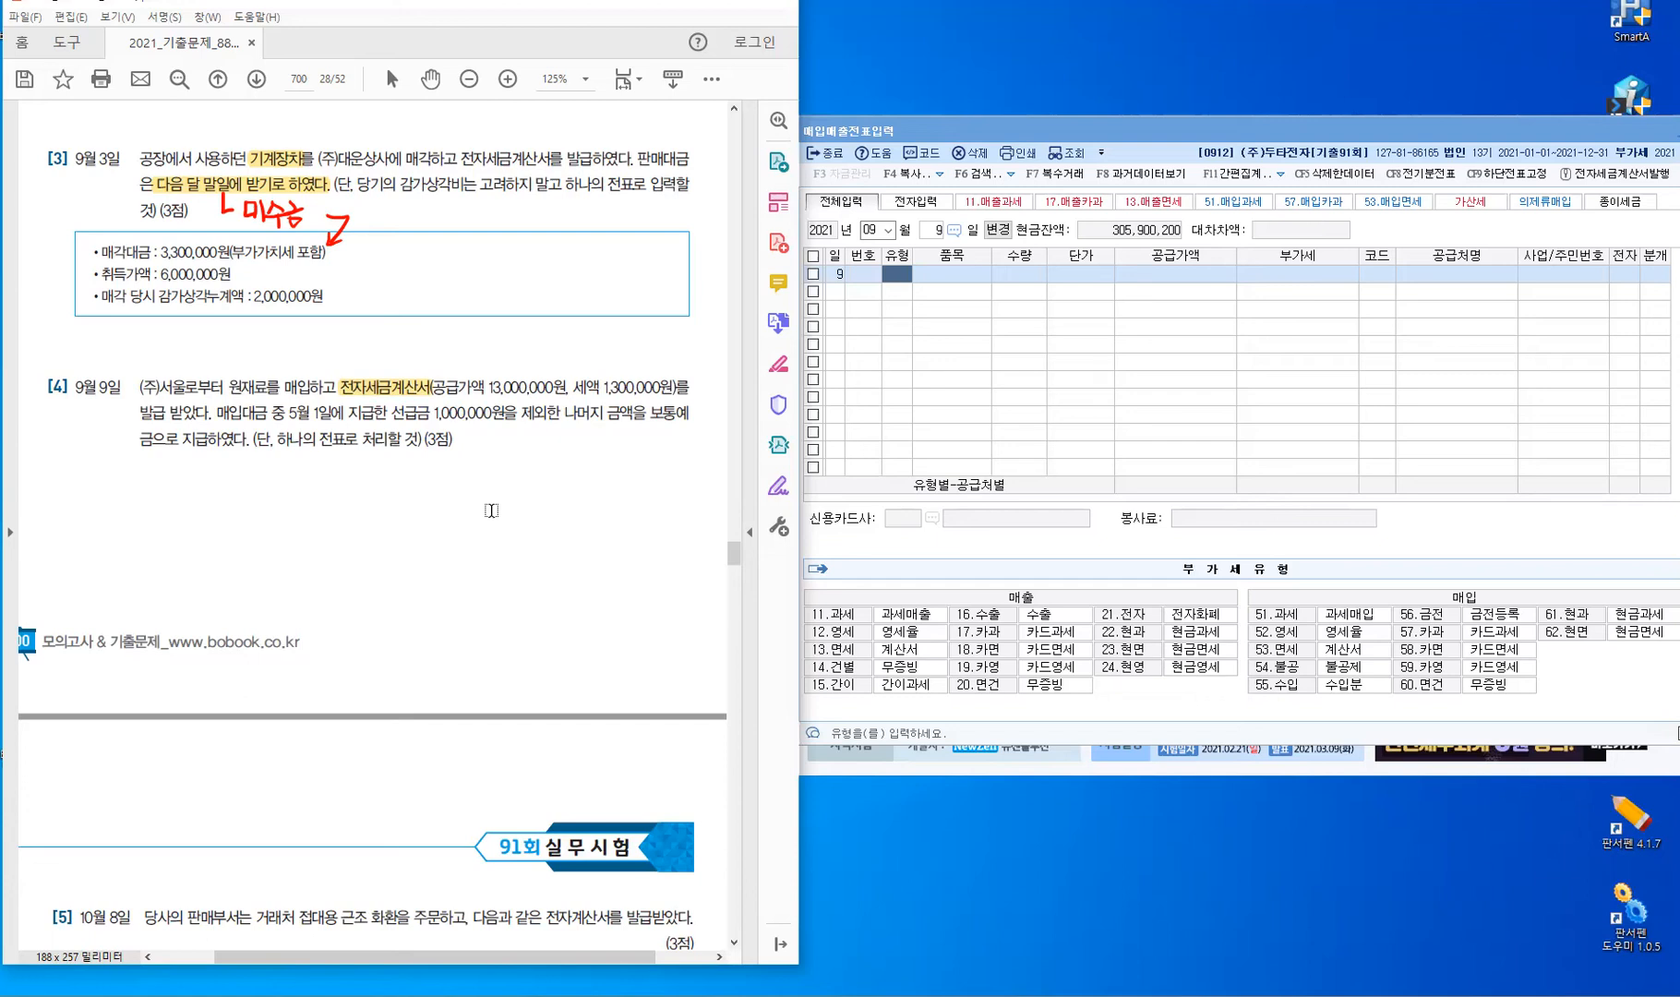
drag(454, 426, 505, 414)
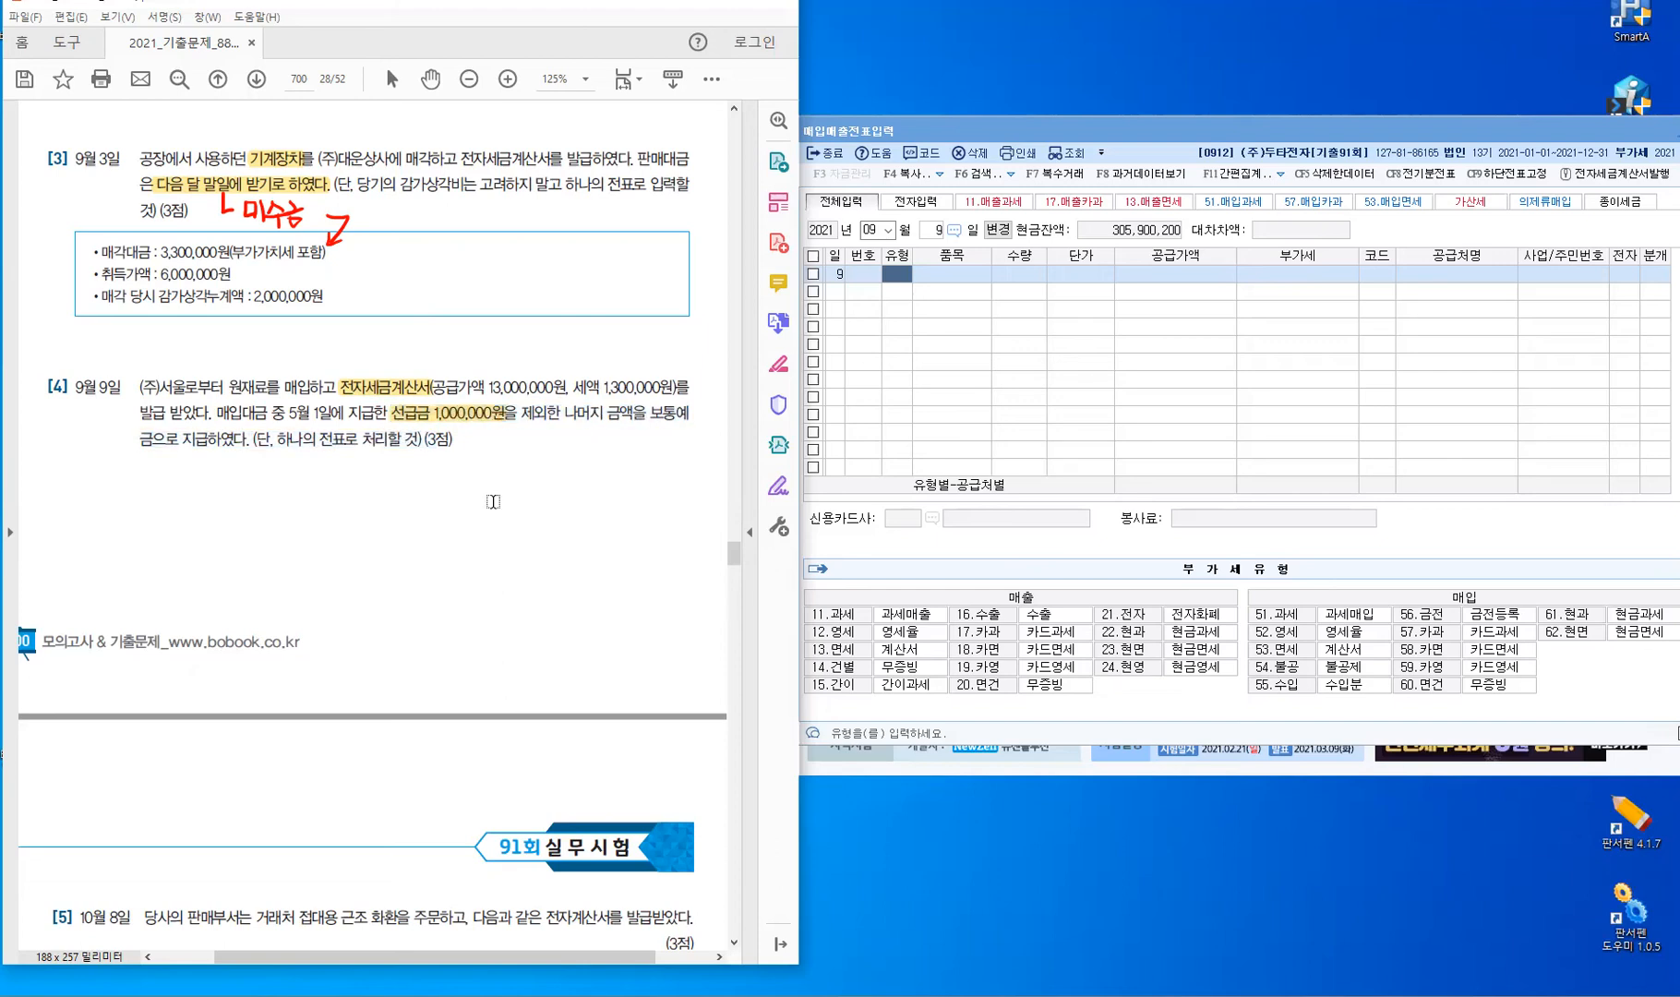
drag(652, 415, 692, 414)
Enter a September 9 purchase line of type 51 과세 for 원재료 with a supply value (공급가액) of 13,000,000.
click(891, 274)
text(5)
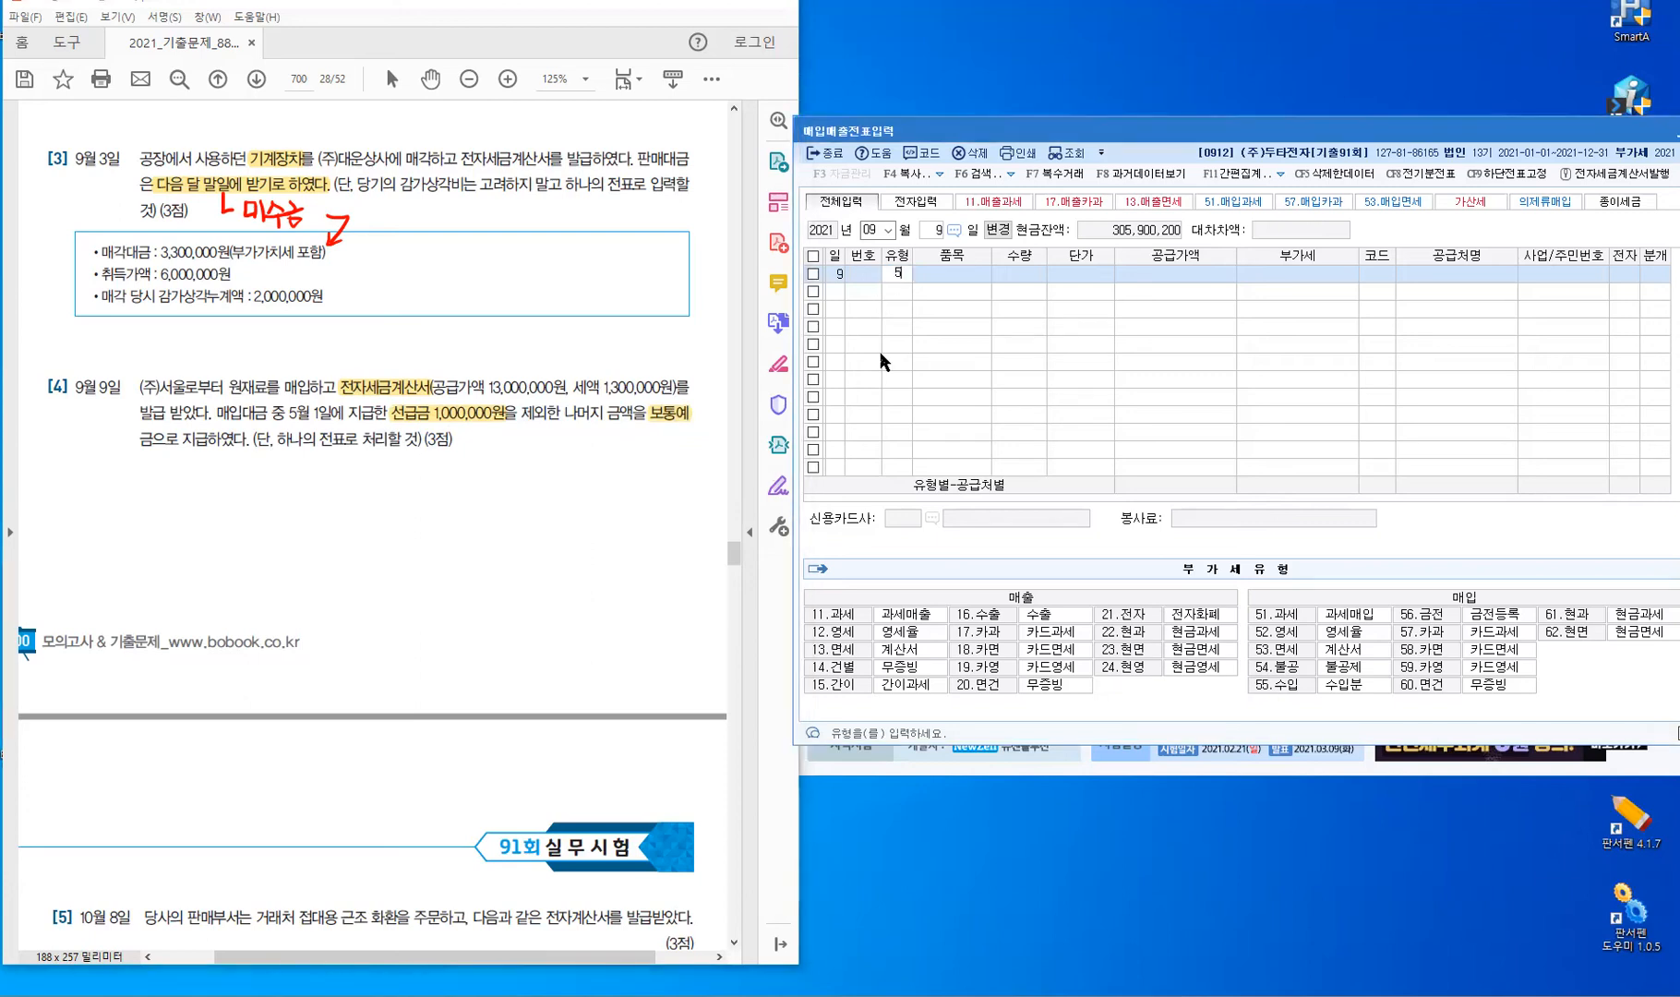
text(1)
key(Return)
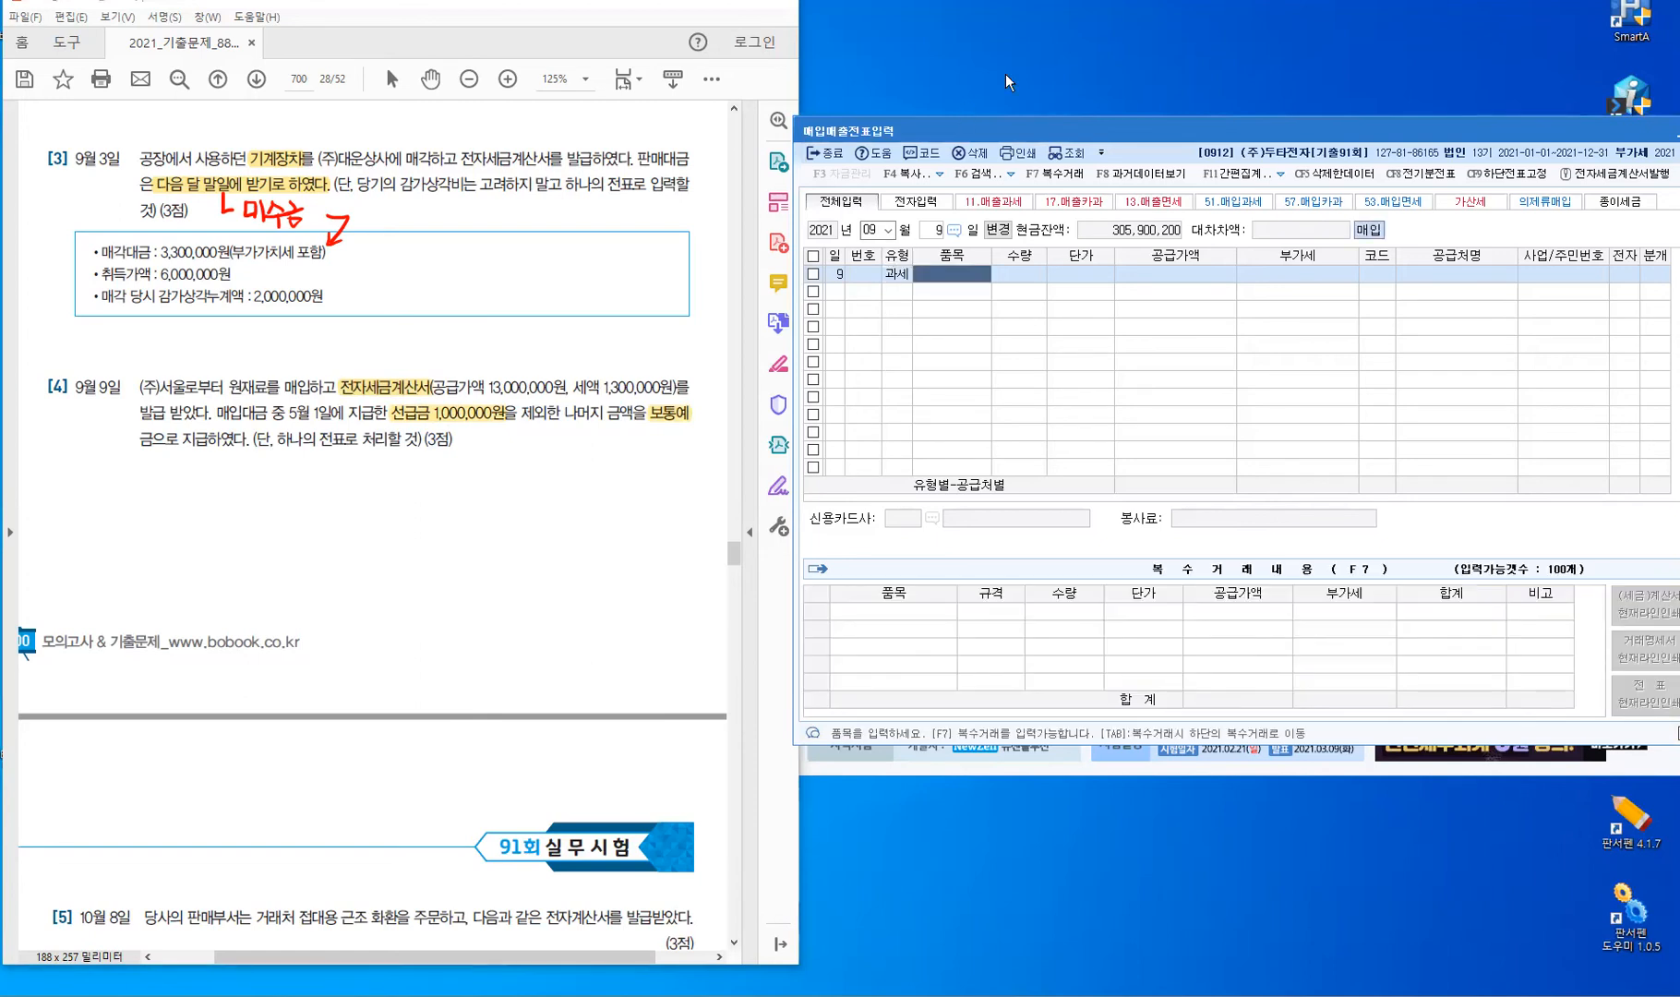
text(원재료)
key(Return)
key(Return)
key(Return)
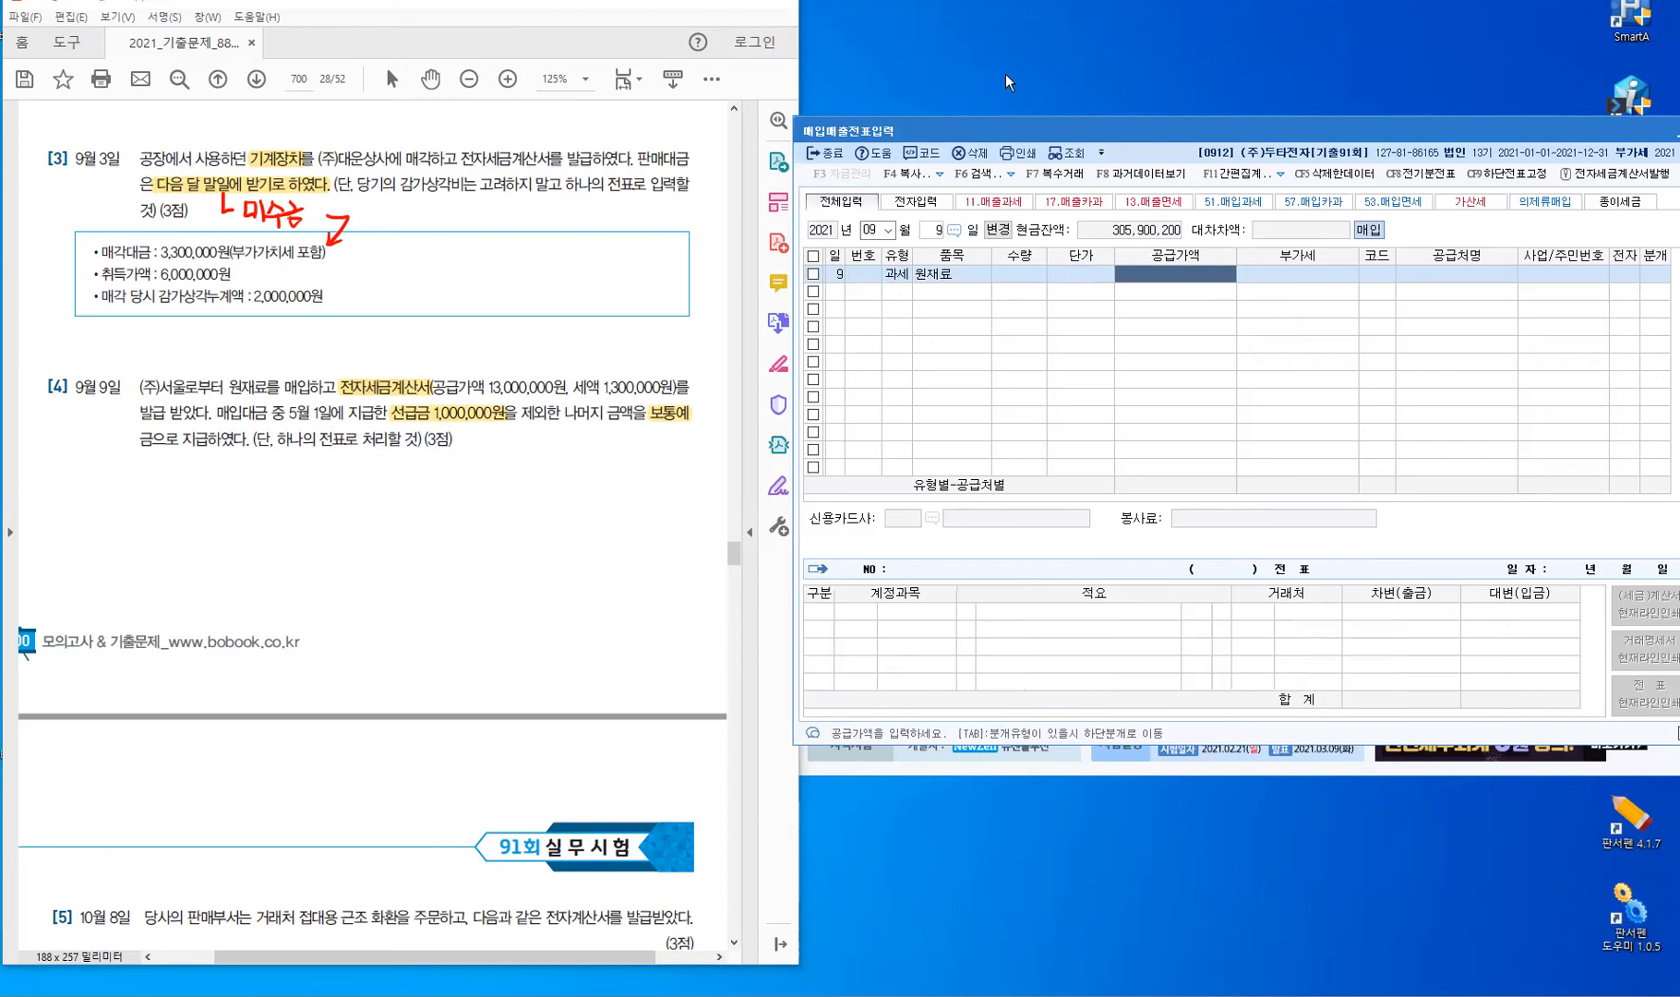
text(13000000)
key(Return)
key(Return)
Set the September 9 line's trading partner to (주)서울 and mark the tax invoice as electronic (여).
text(서울)
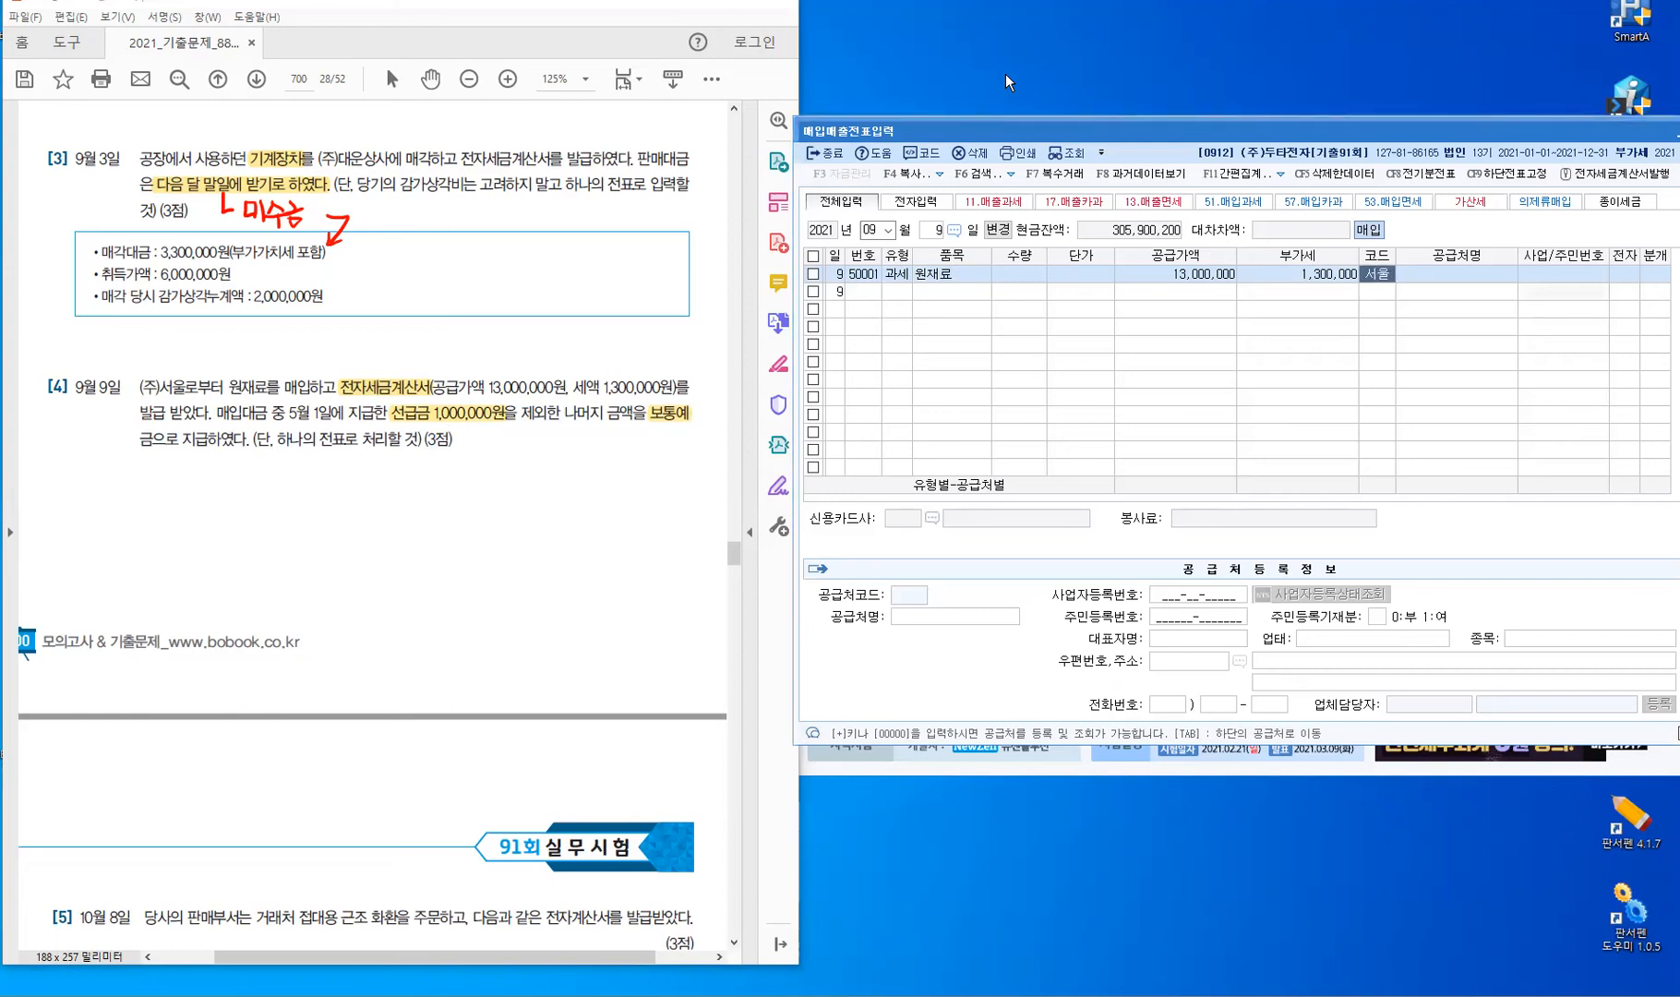
key(Return)
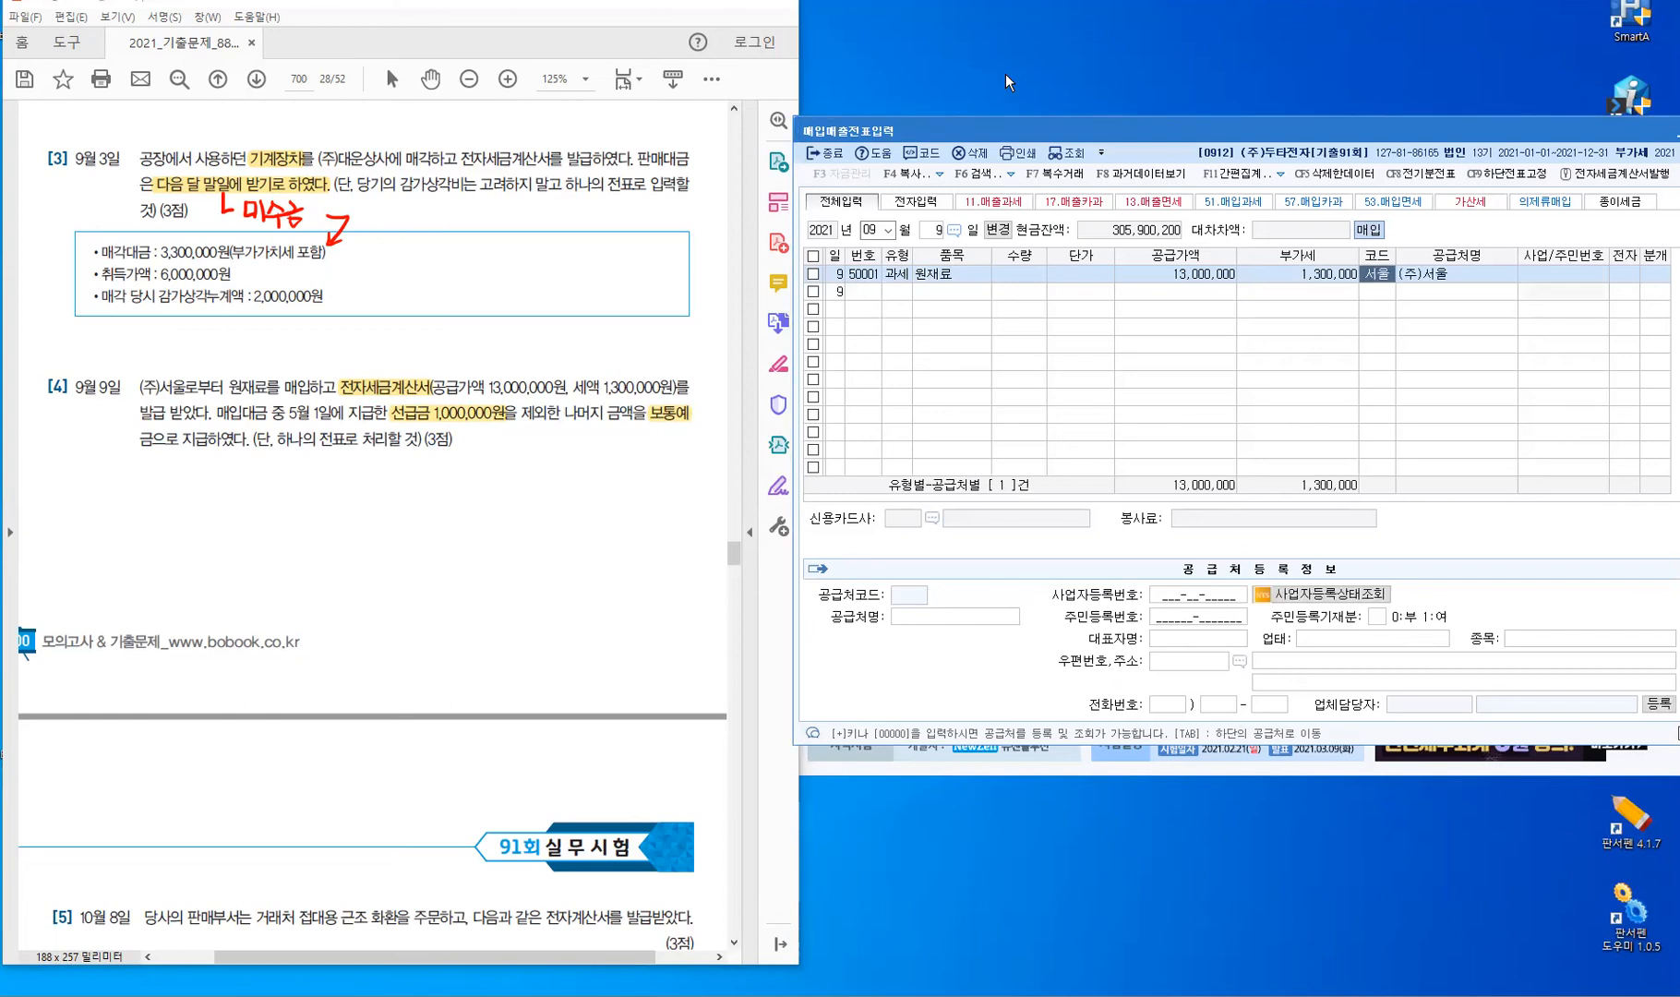
key(Return)
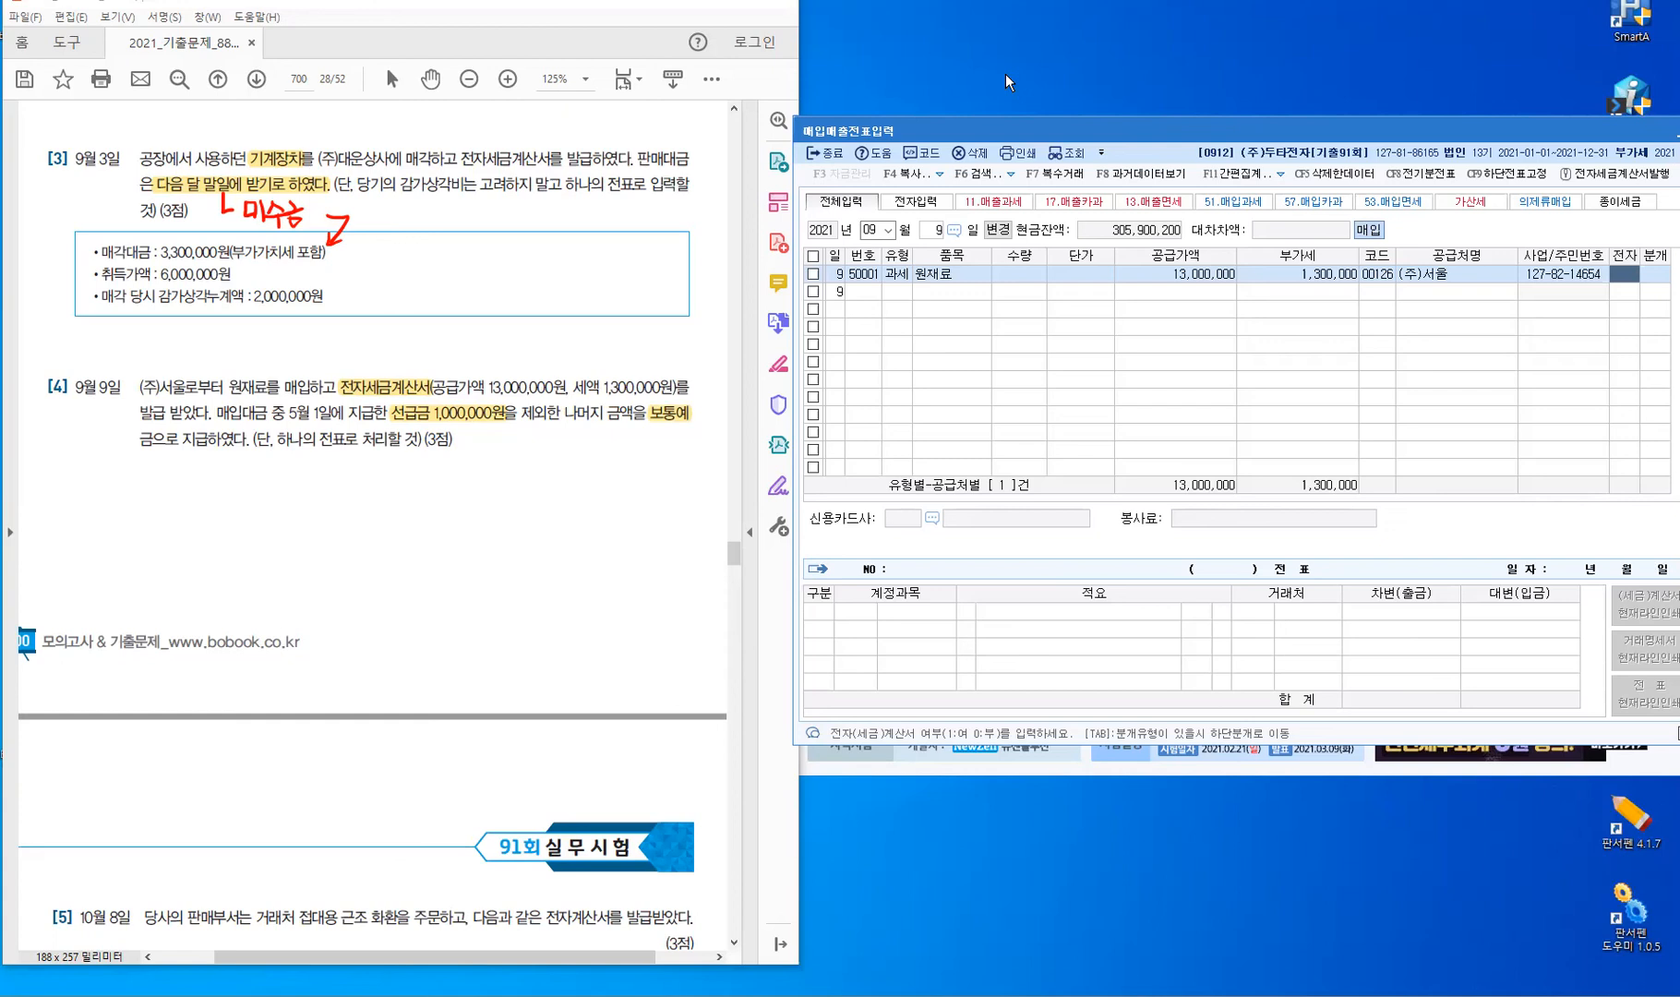
text(1)
key(Return)
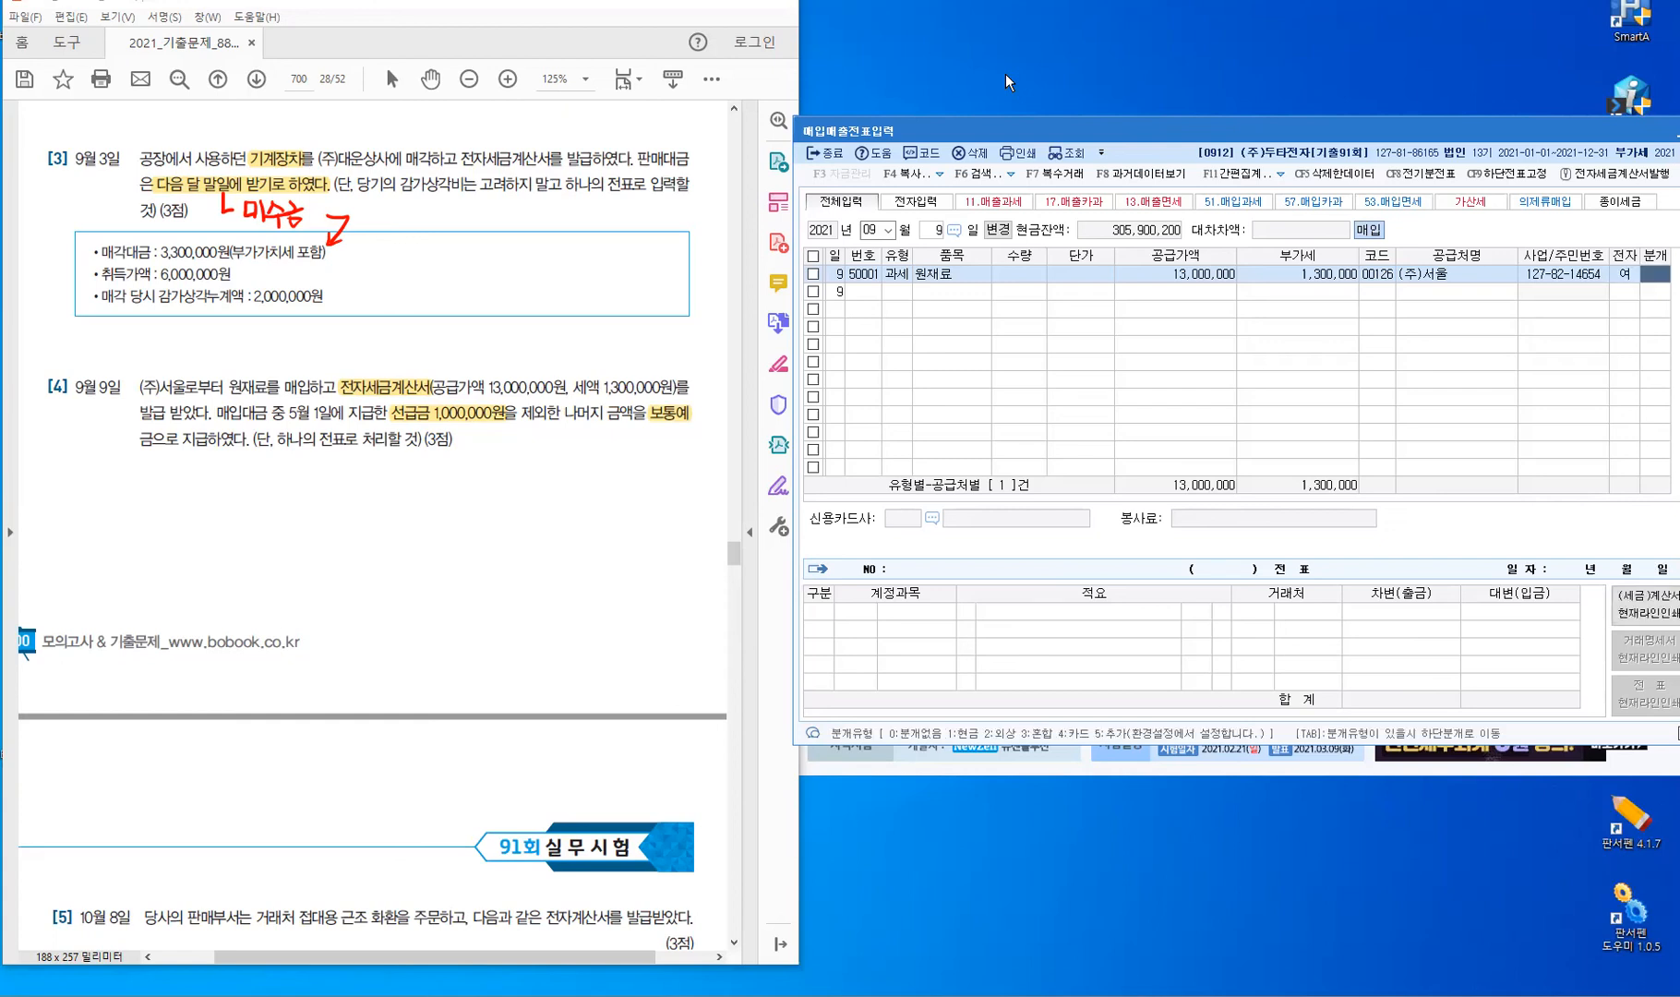
Set the September 9 journal type to 3 혼합 and add a credit line for 131 선급금 of 1,000,000.
text(3)
key(Return)
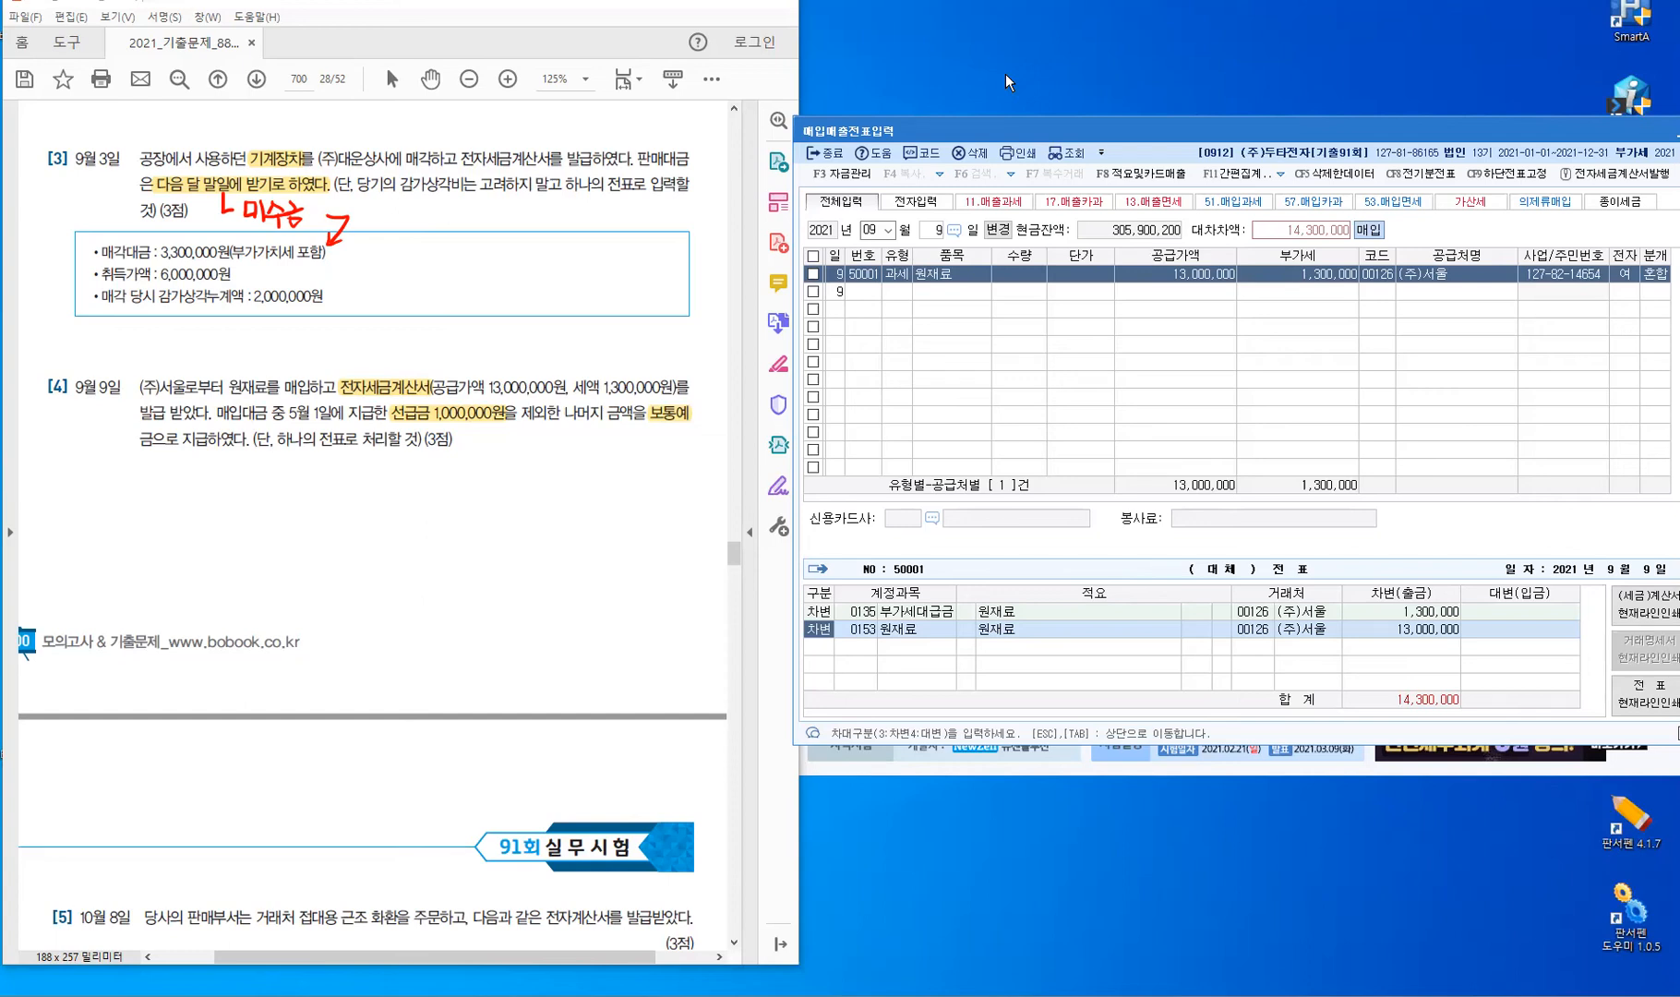
key(Down)
text(4)
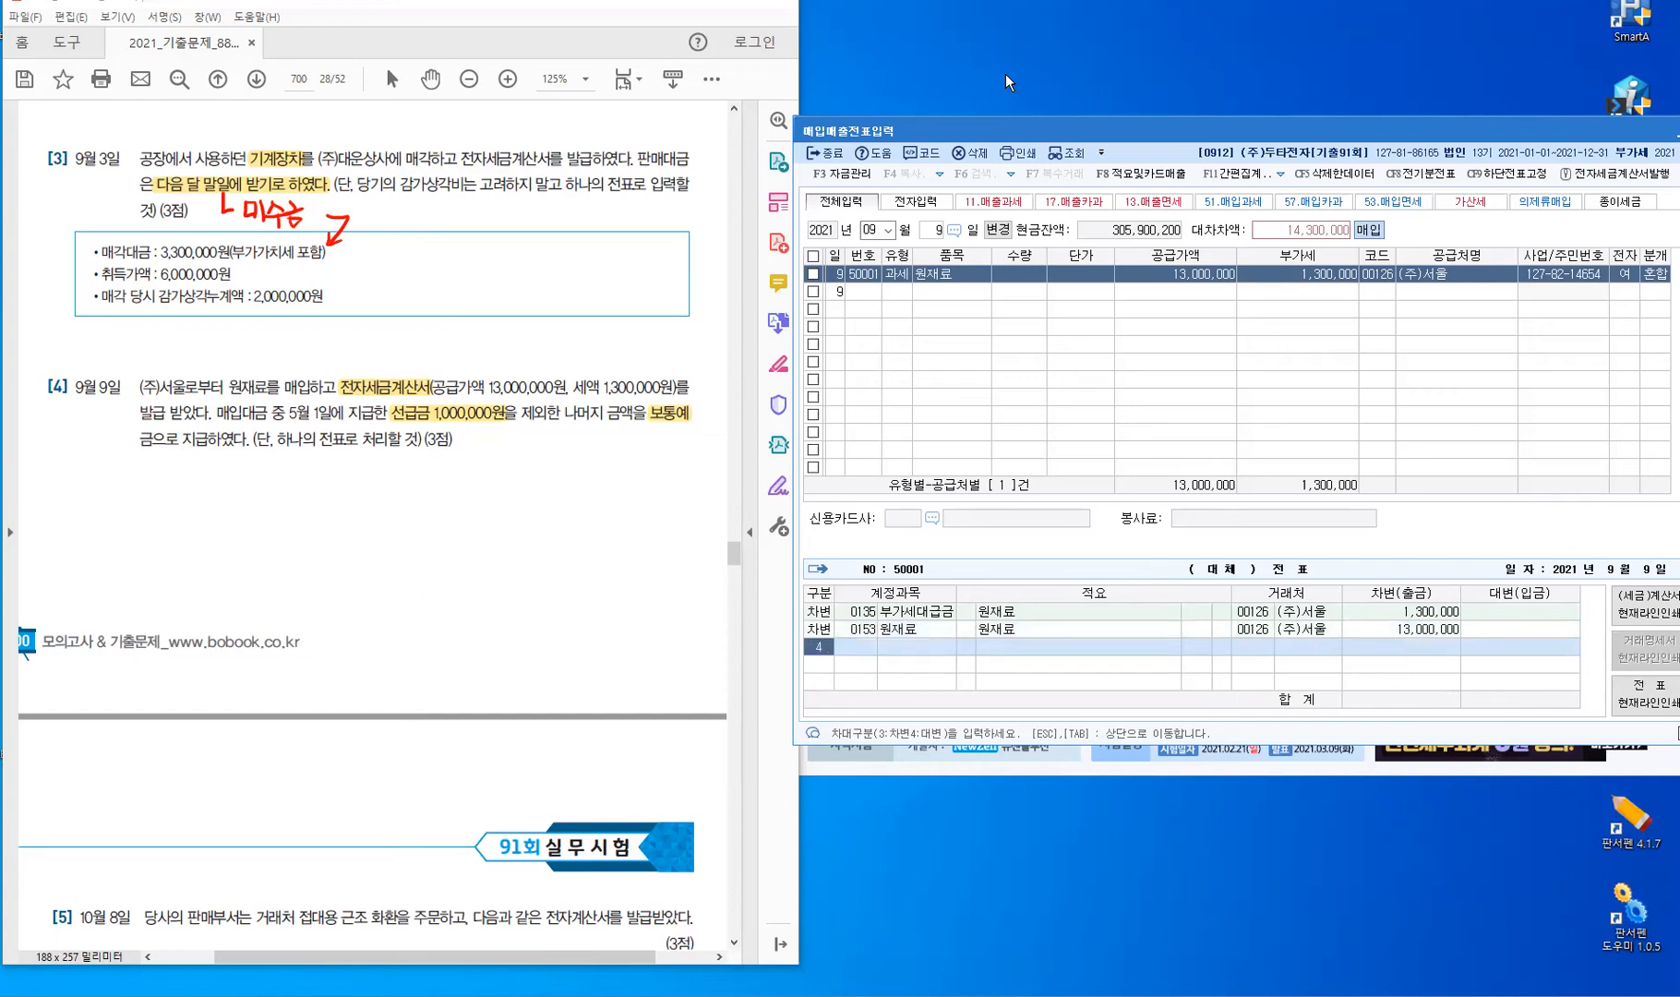
key(Return)
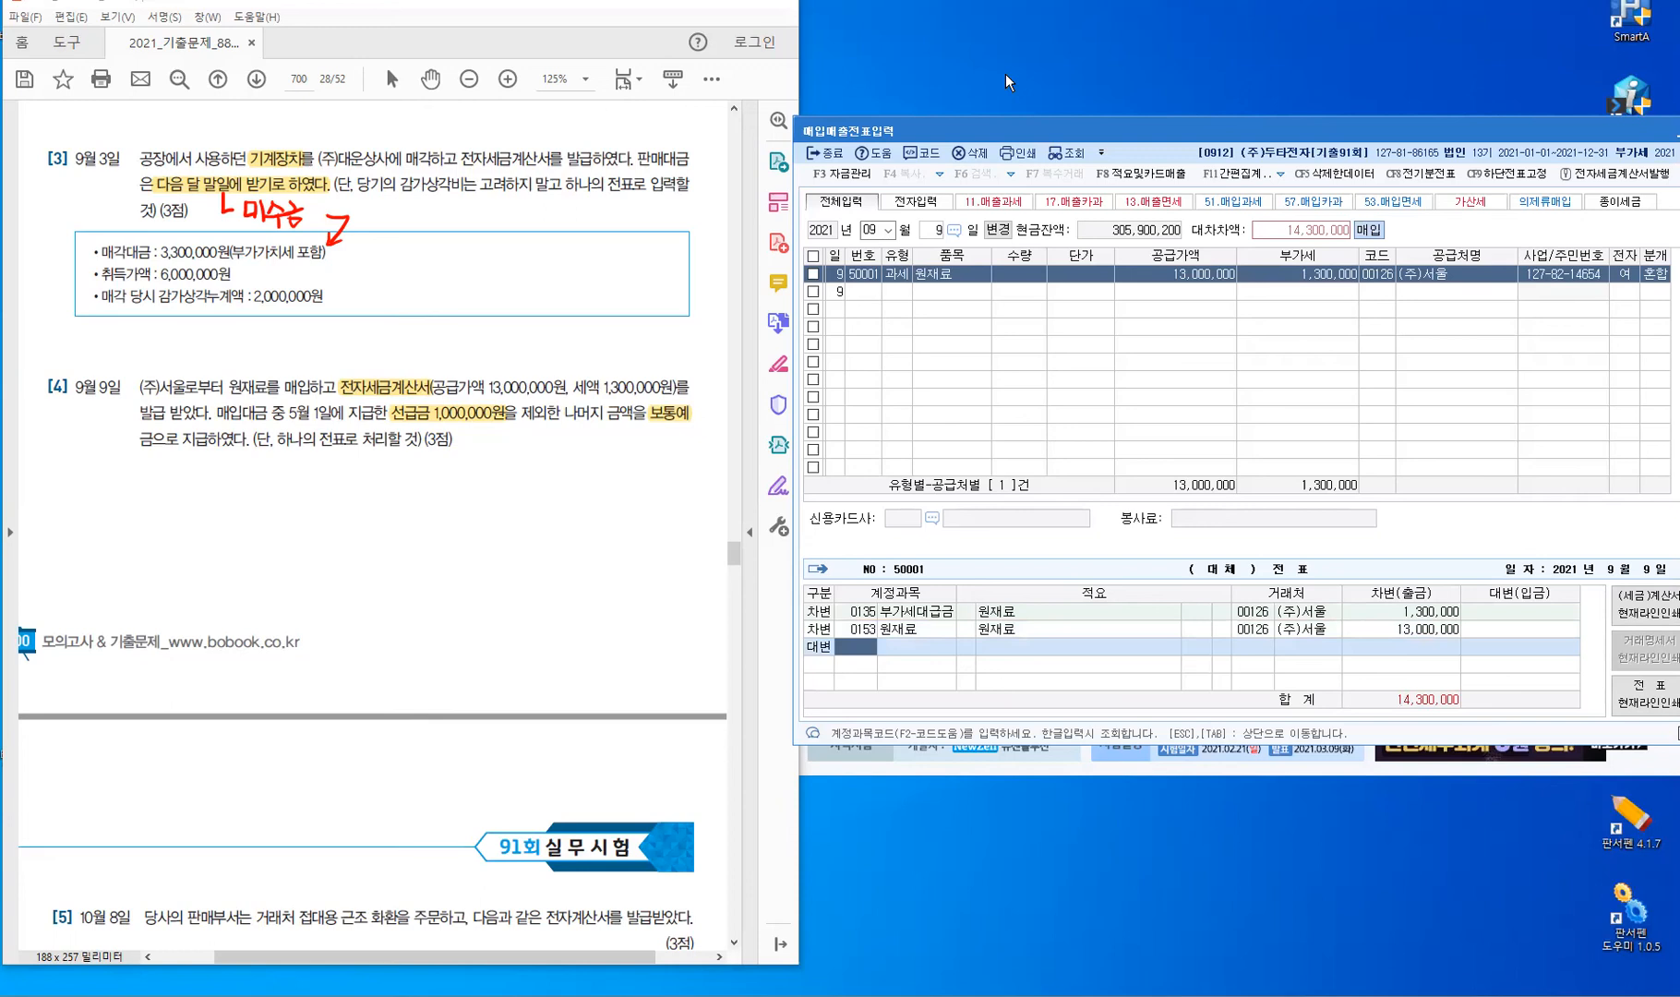
text(131)
key(Return)
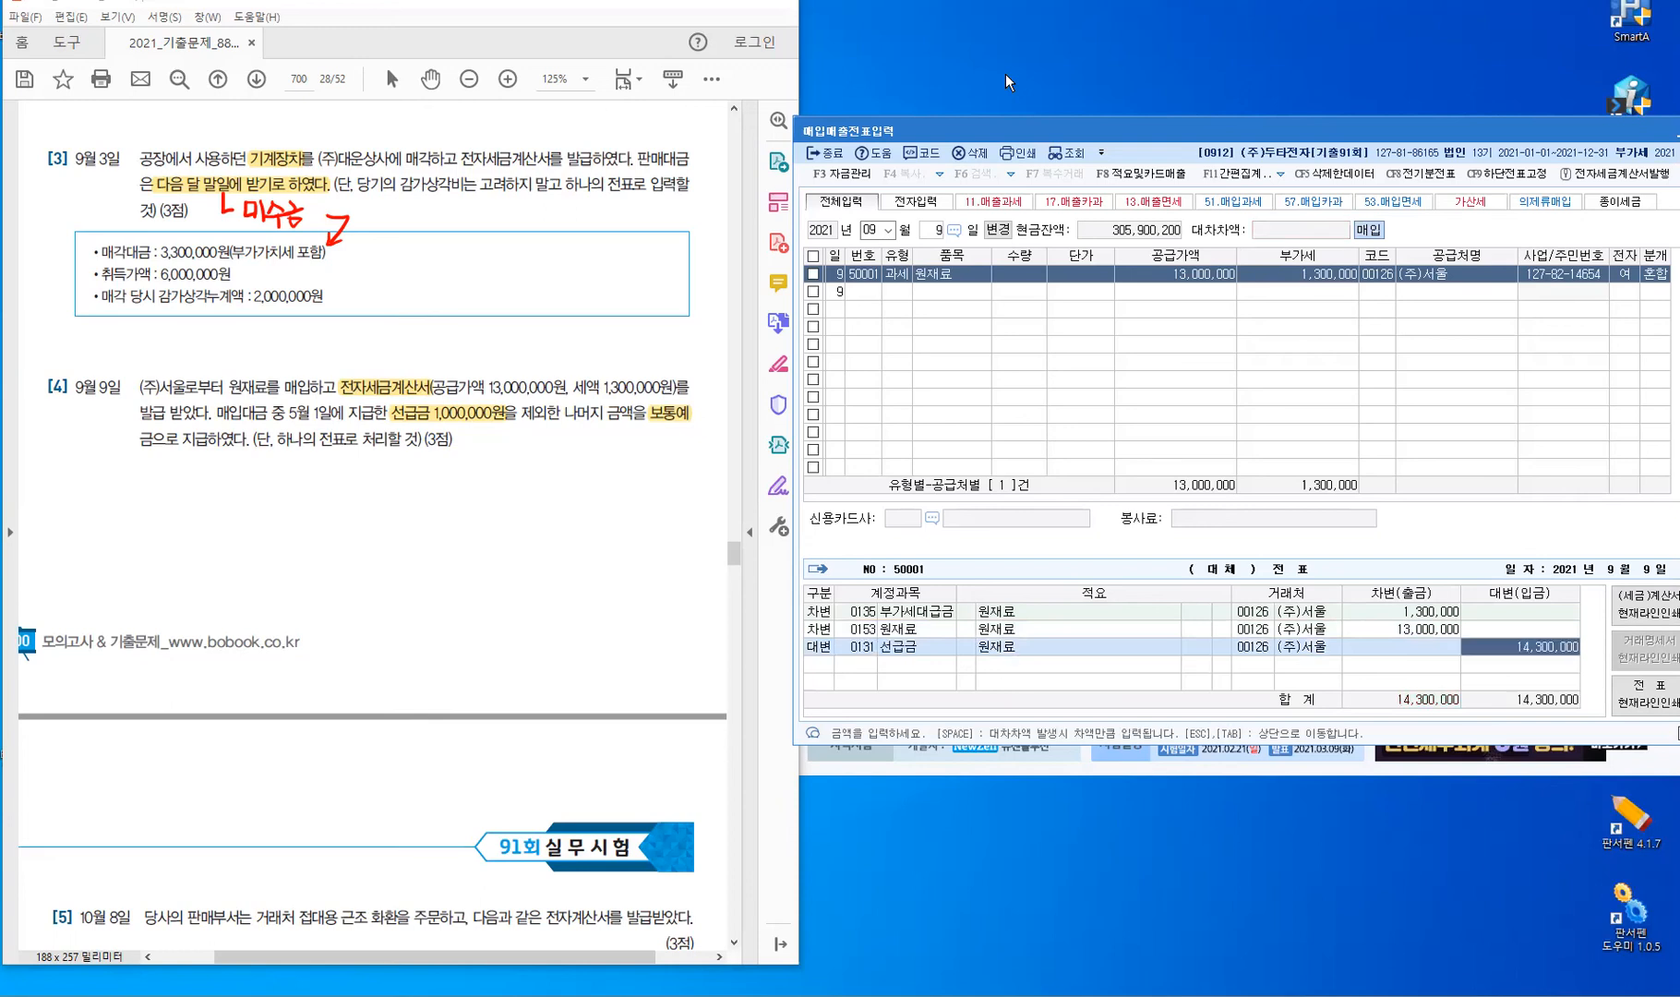
text(1)
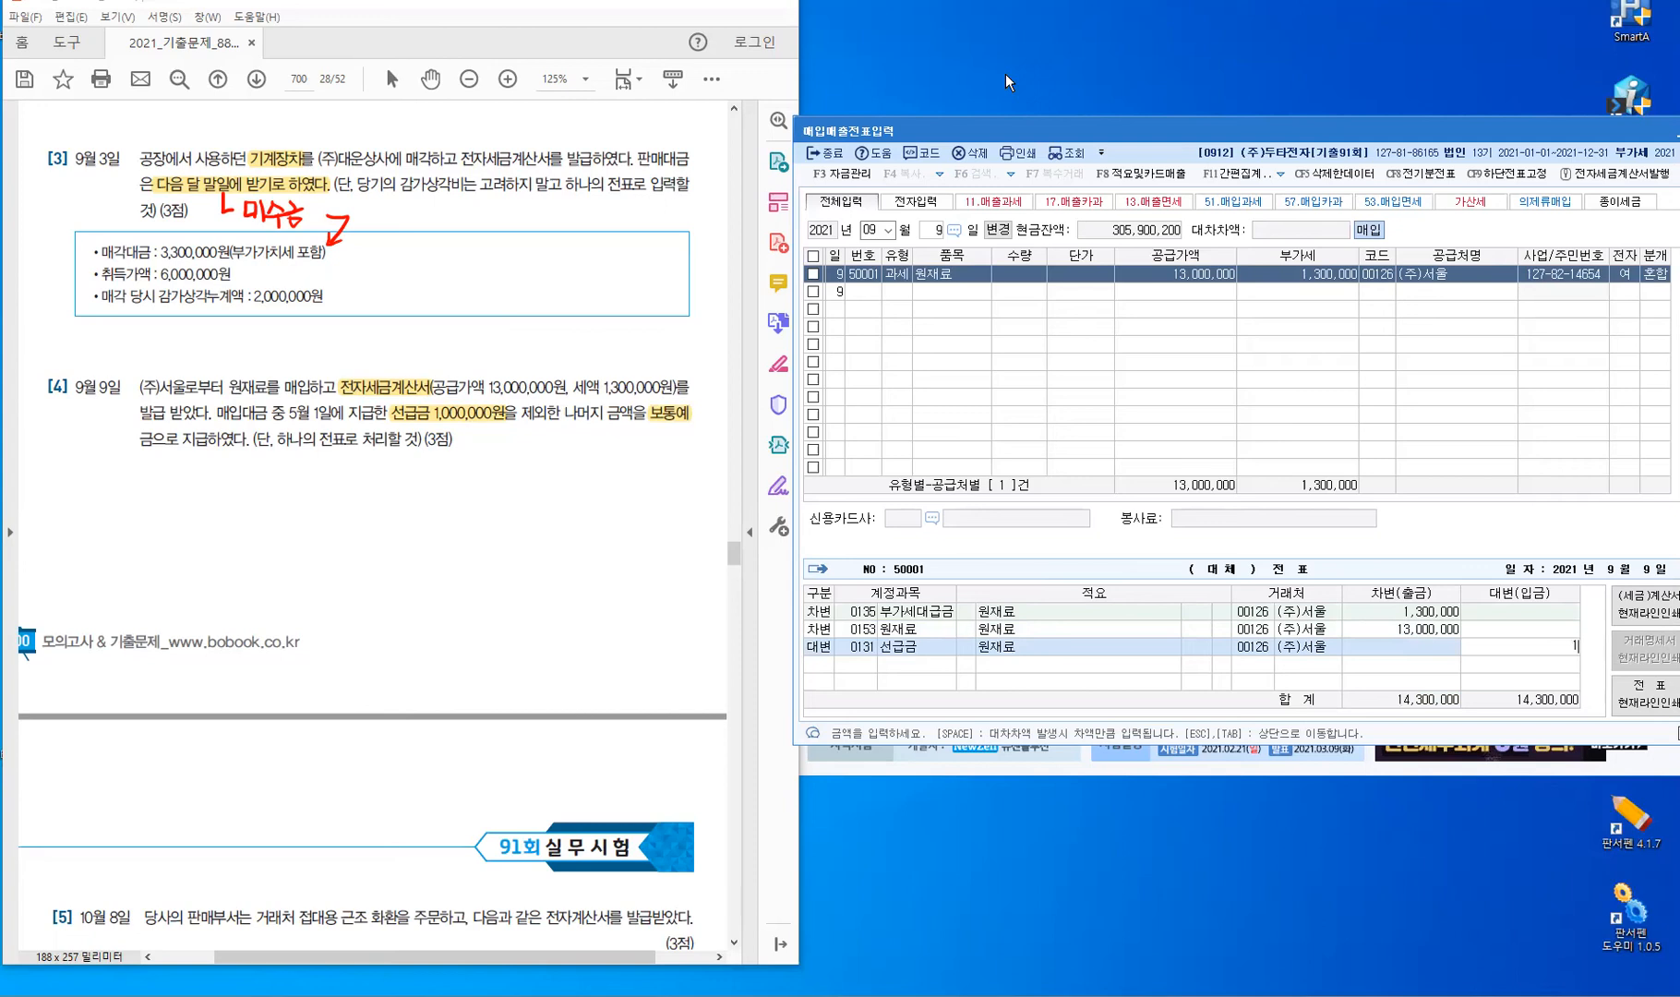
text(,000,000)
key(Return)
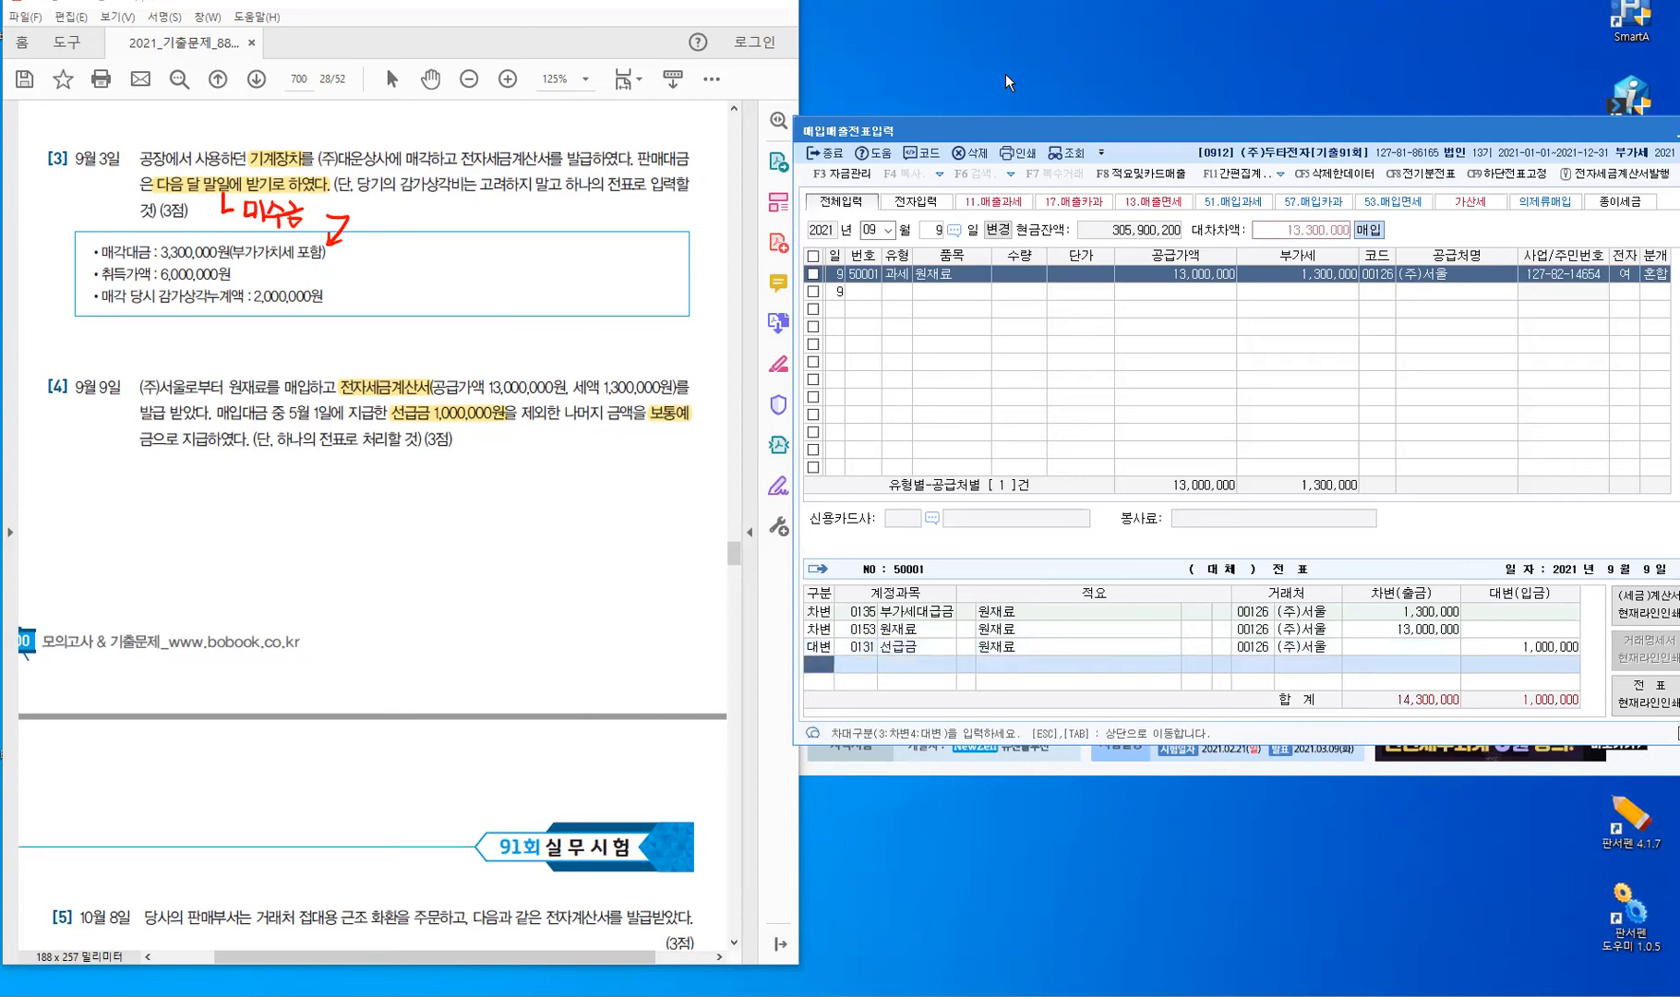
Add a credit line for 103 보통예금 of 13,300,000 and complete the September 9 journal entry.
key(Return)
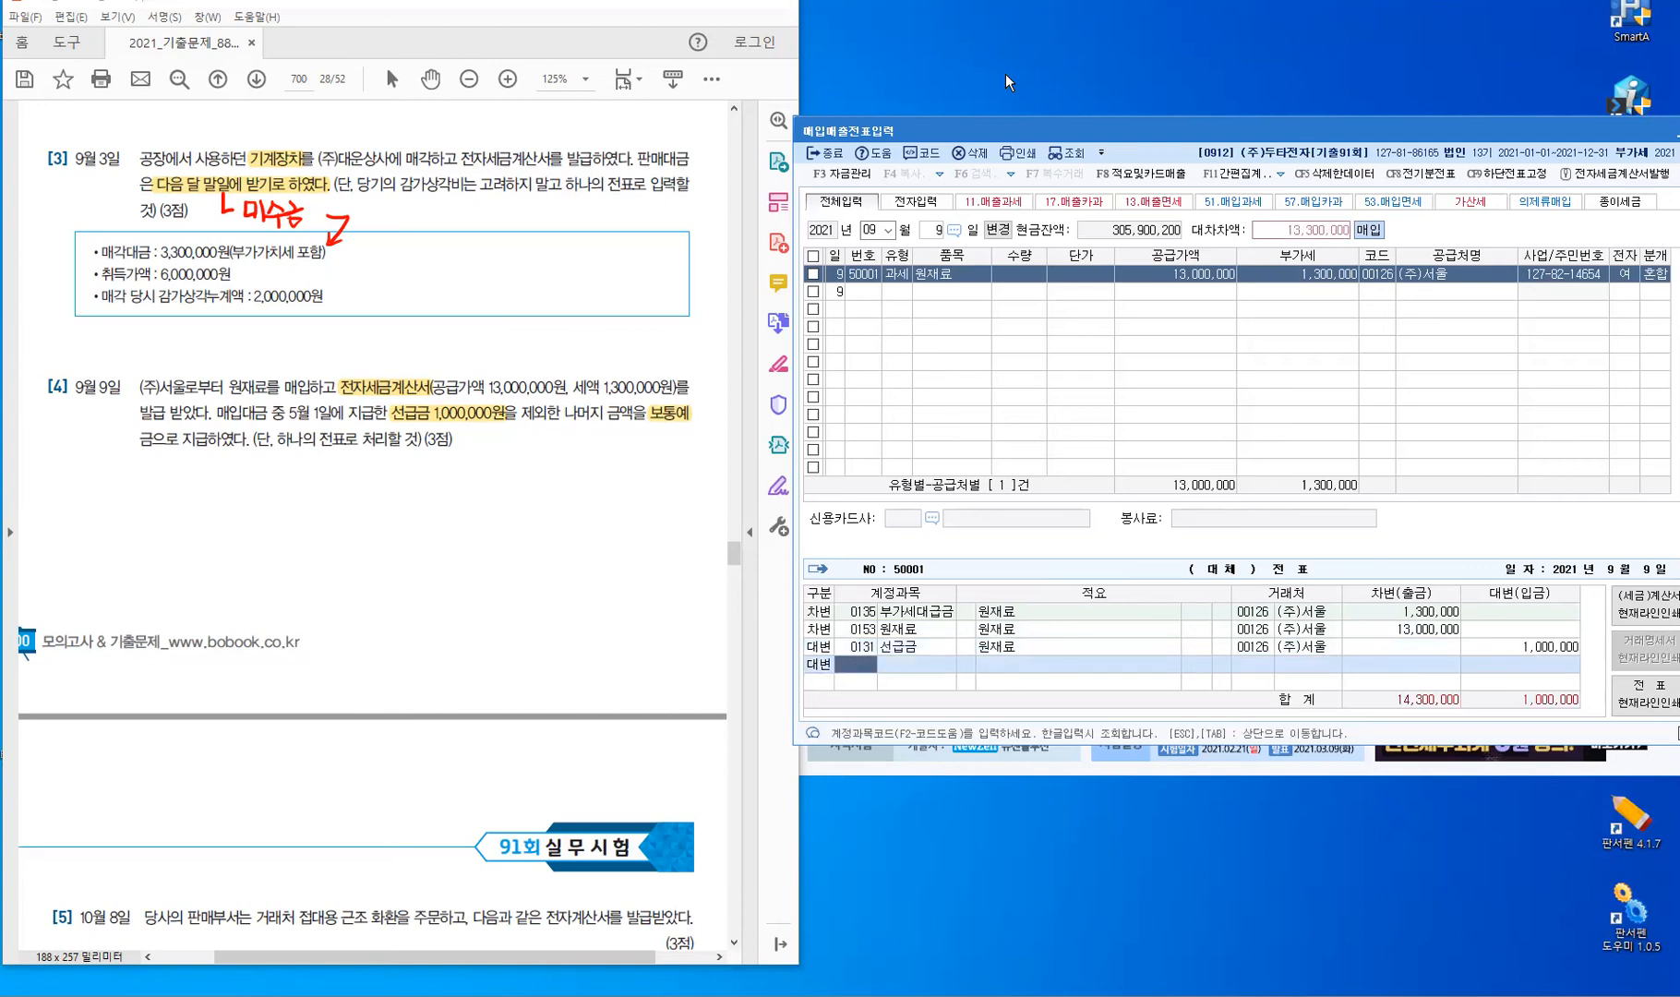
text(103)
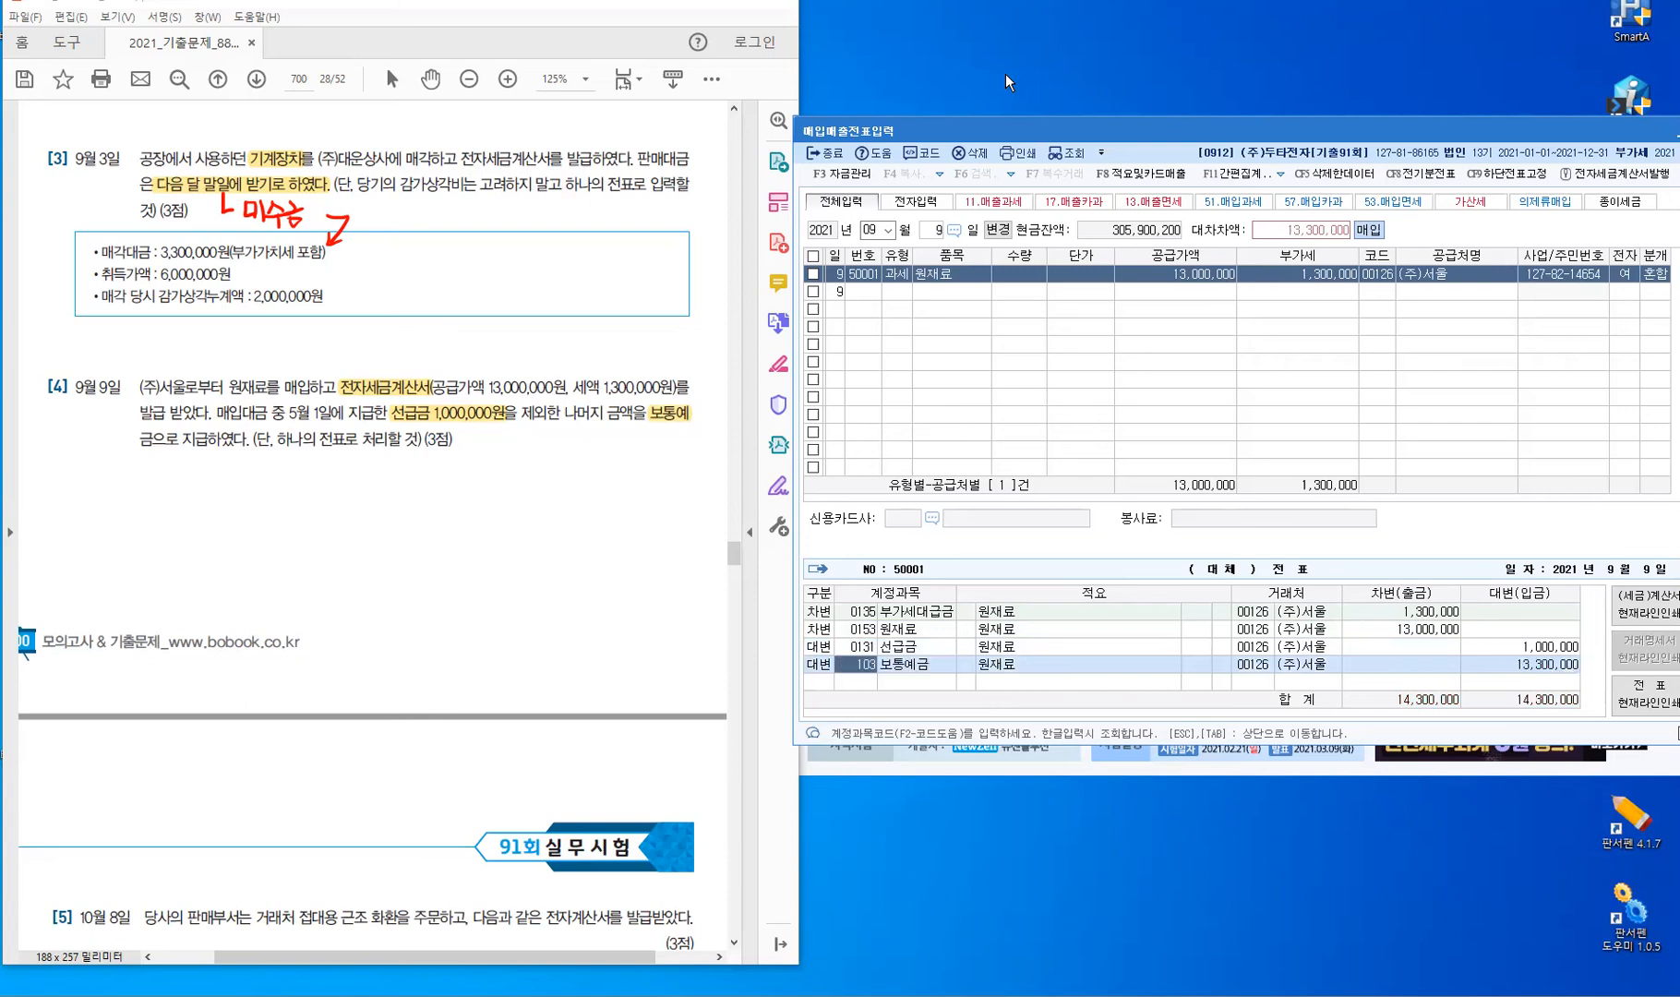
key(Return)
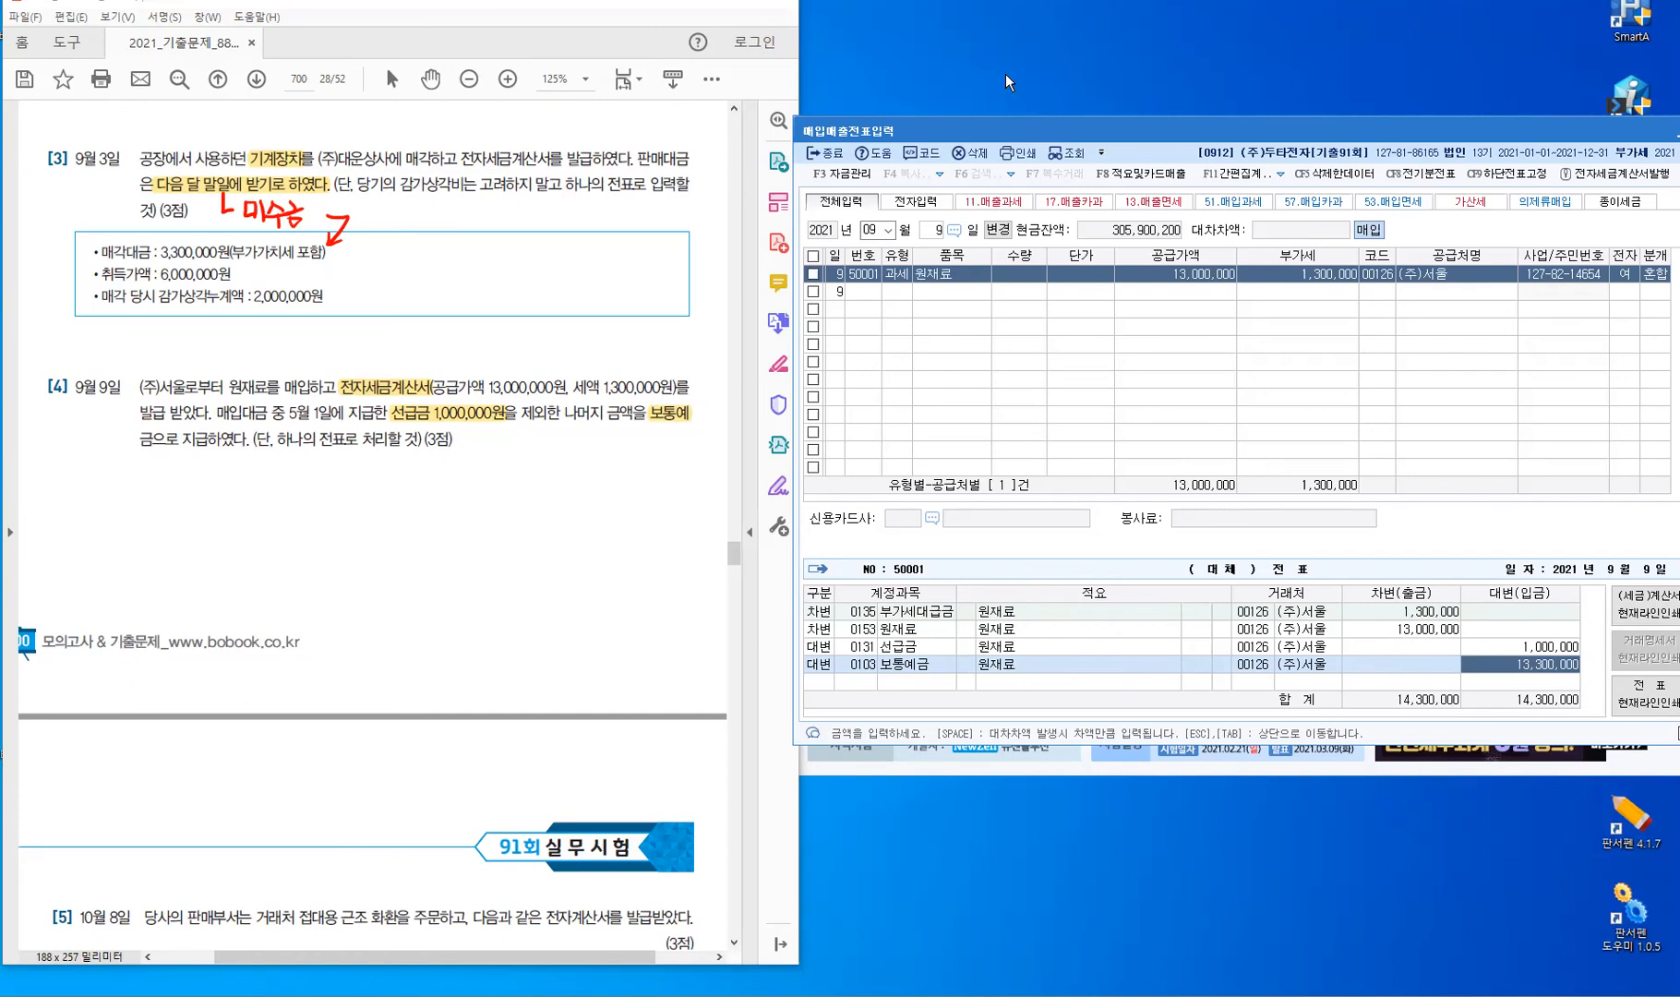
key(Escape)
key(Return)
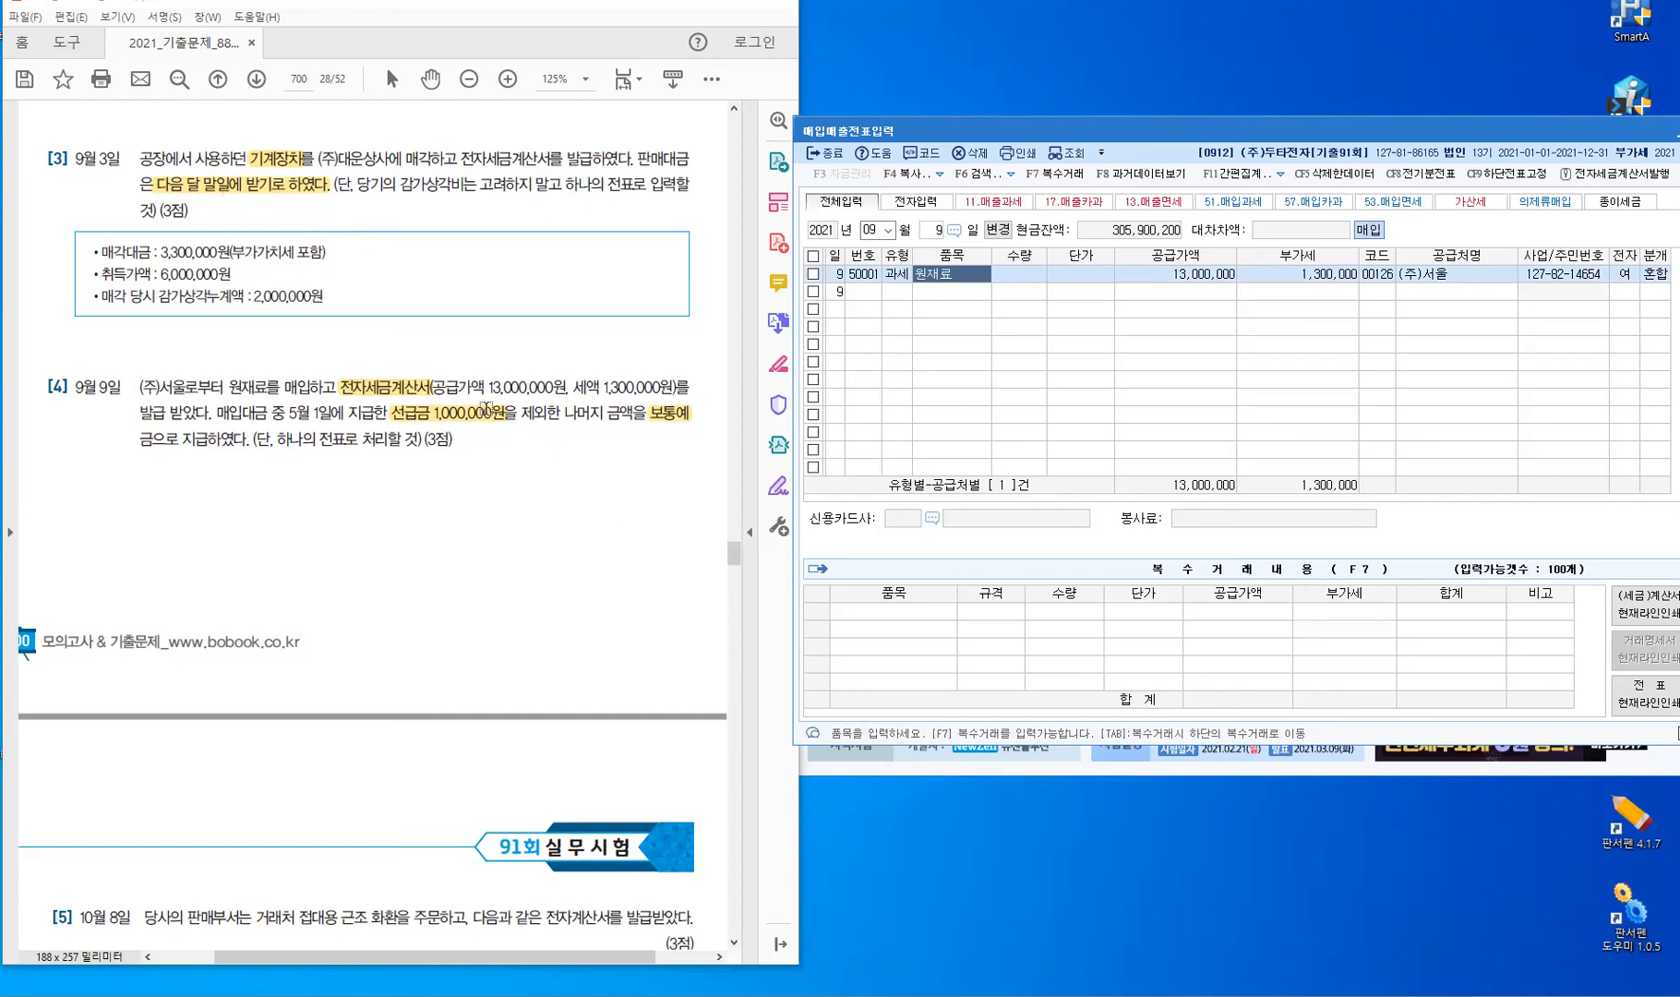
Bring up question [5] in the exam document and change the voucher entry date to October 8.
click(502, 458)
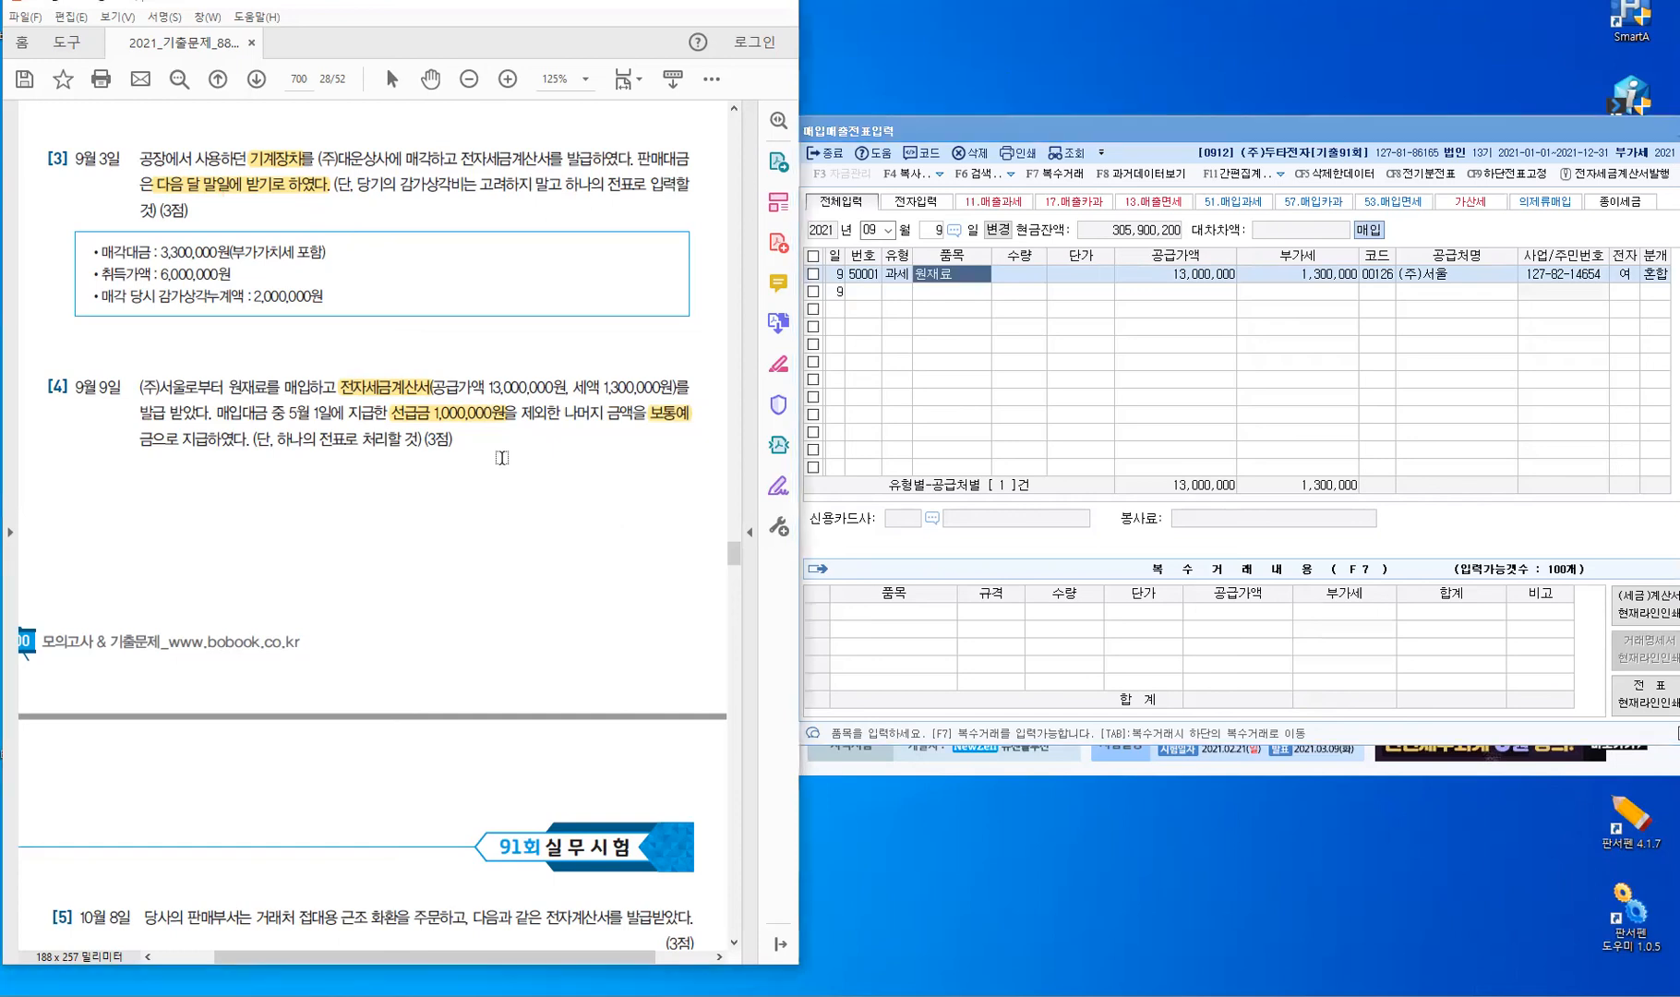
scroll(502, 458, down, 5)
scroll(503, 458, down, 3)
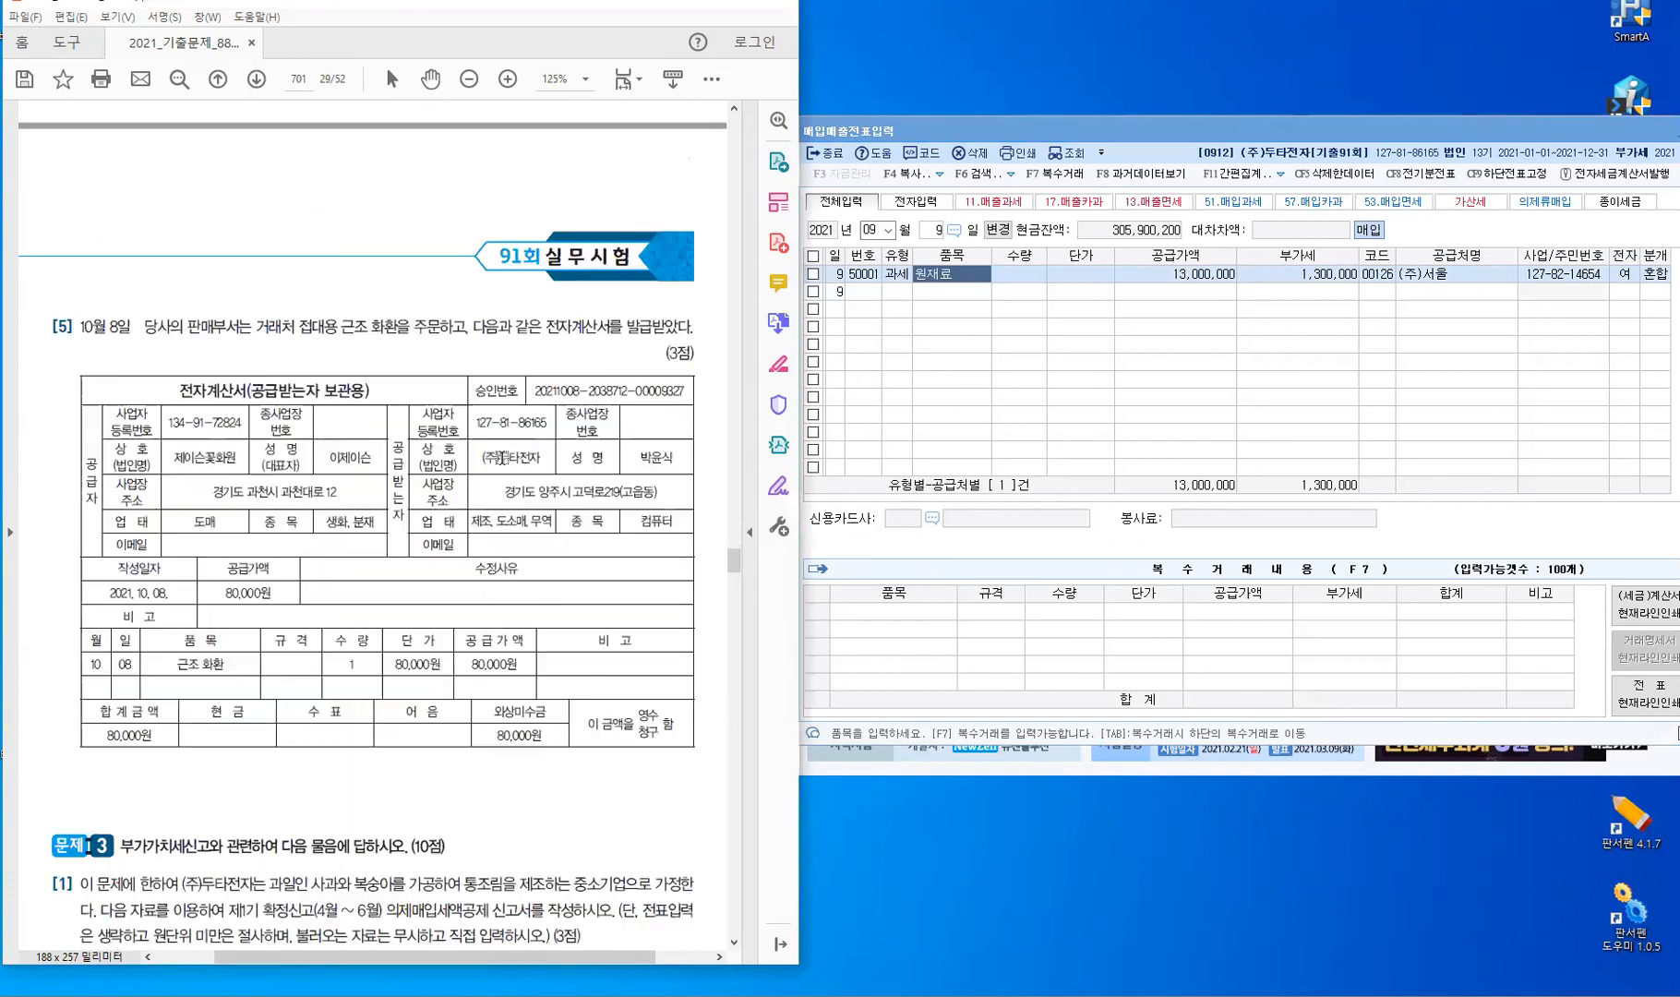
scroll(499, 457, down, 2)
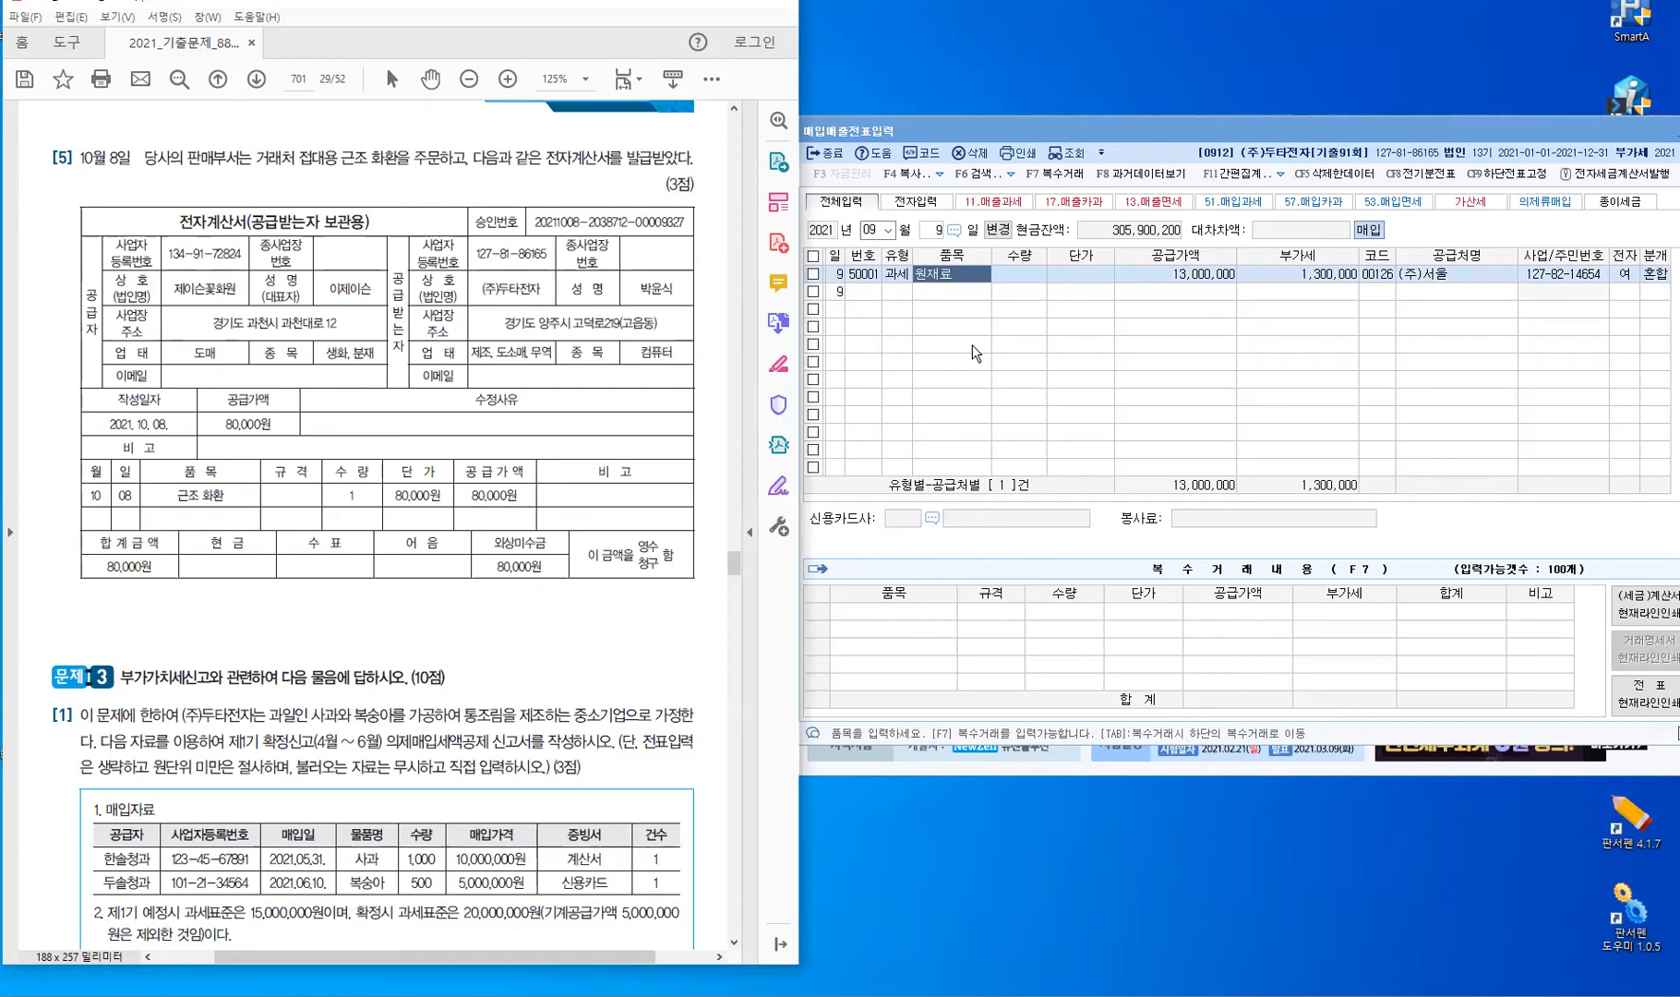
click(895, 294)
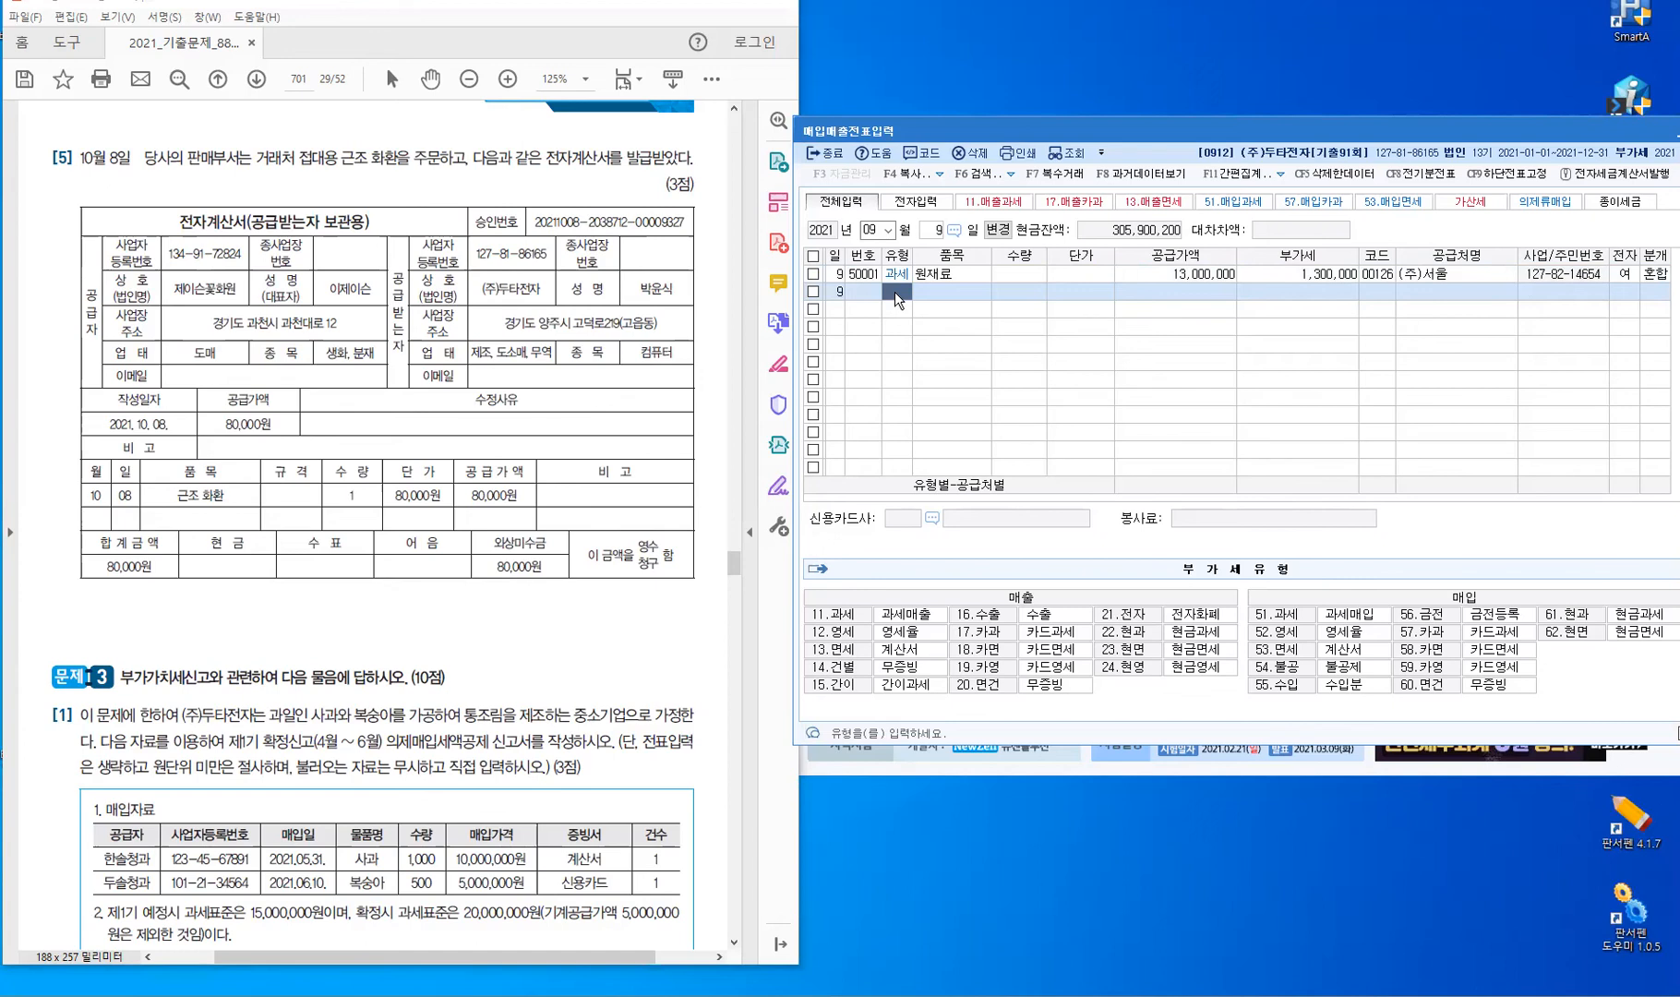
key(Escape)
key(Escape)
text(108)
key(Return)
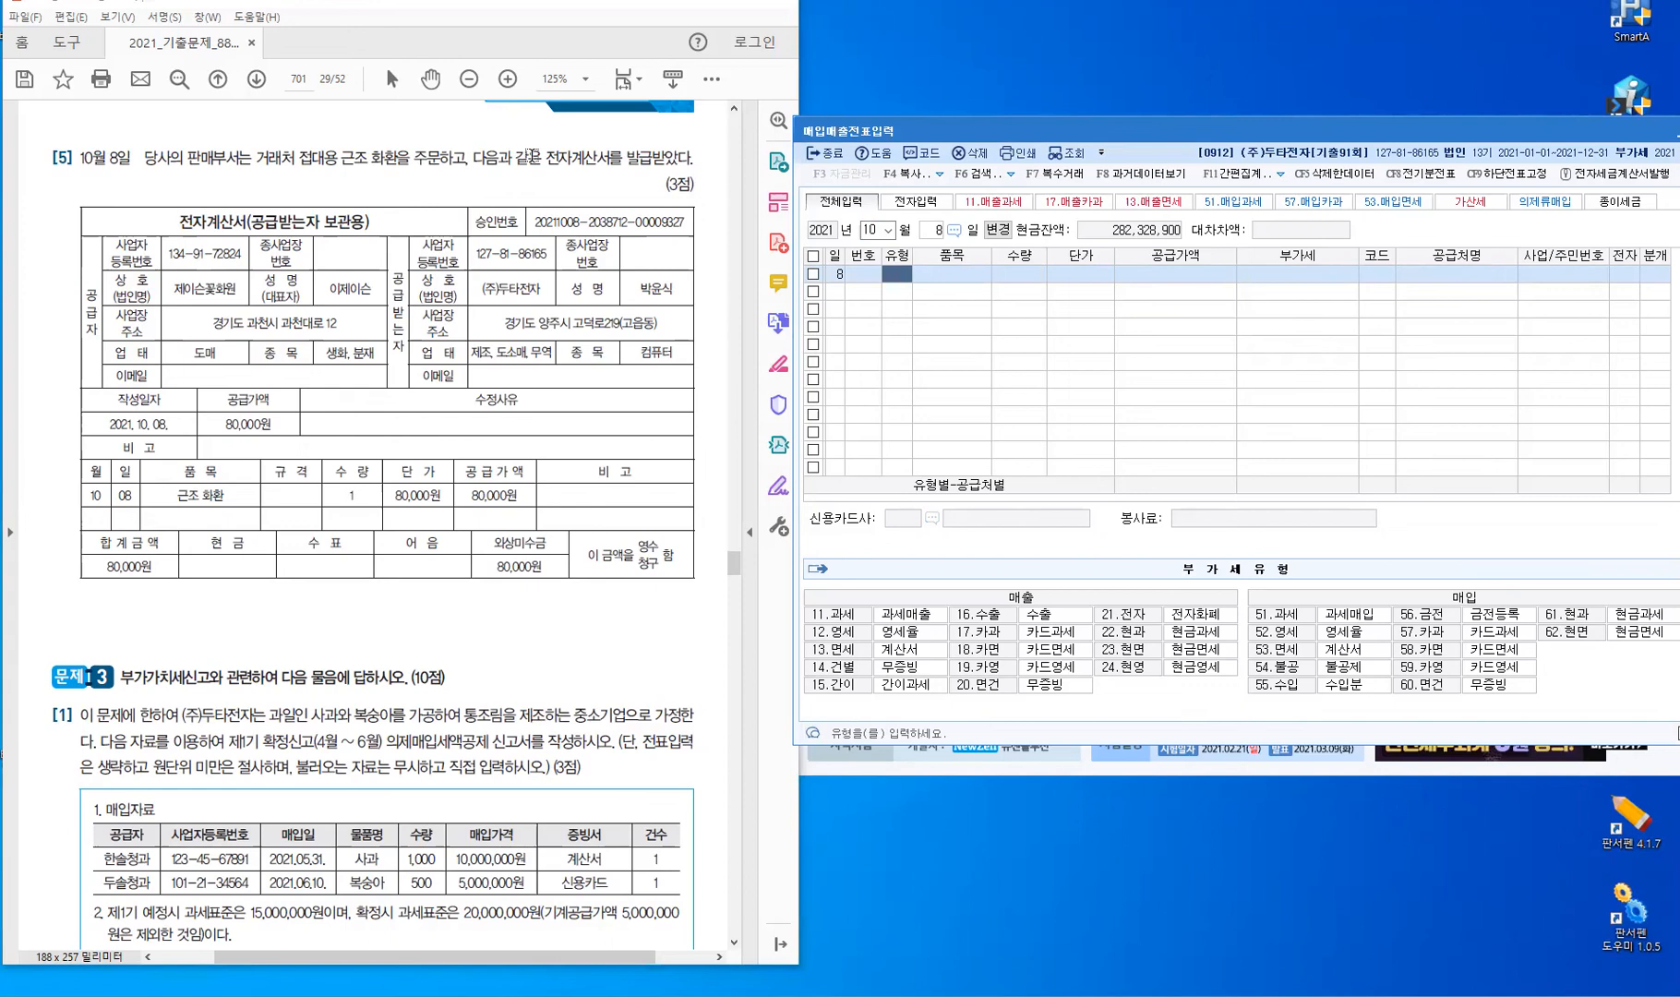
Highlight the words 전자계산서, 접대용 and 판매 in the text of question [5].
drag(550, 159, 610, 162)
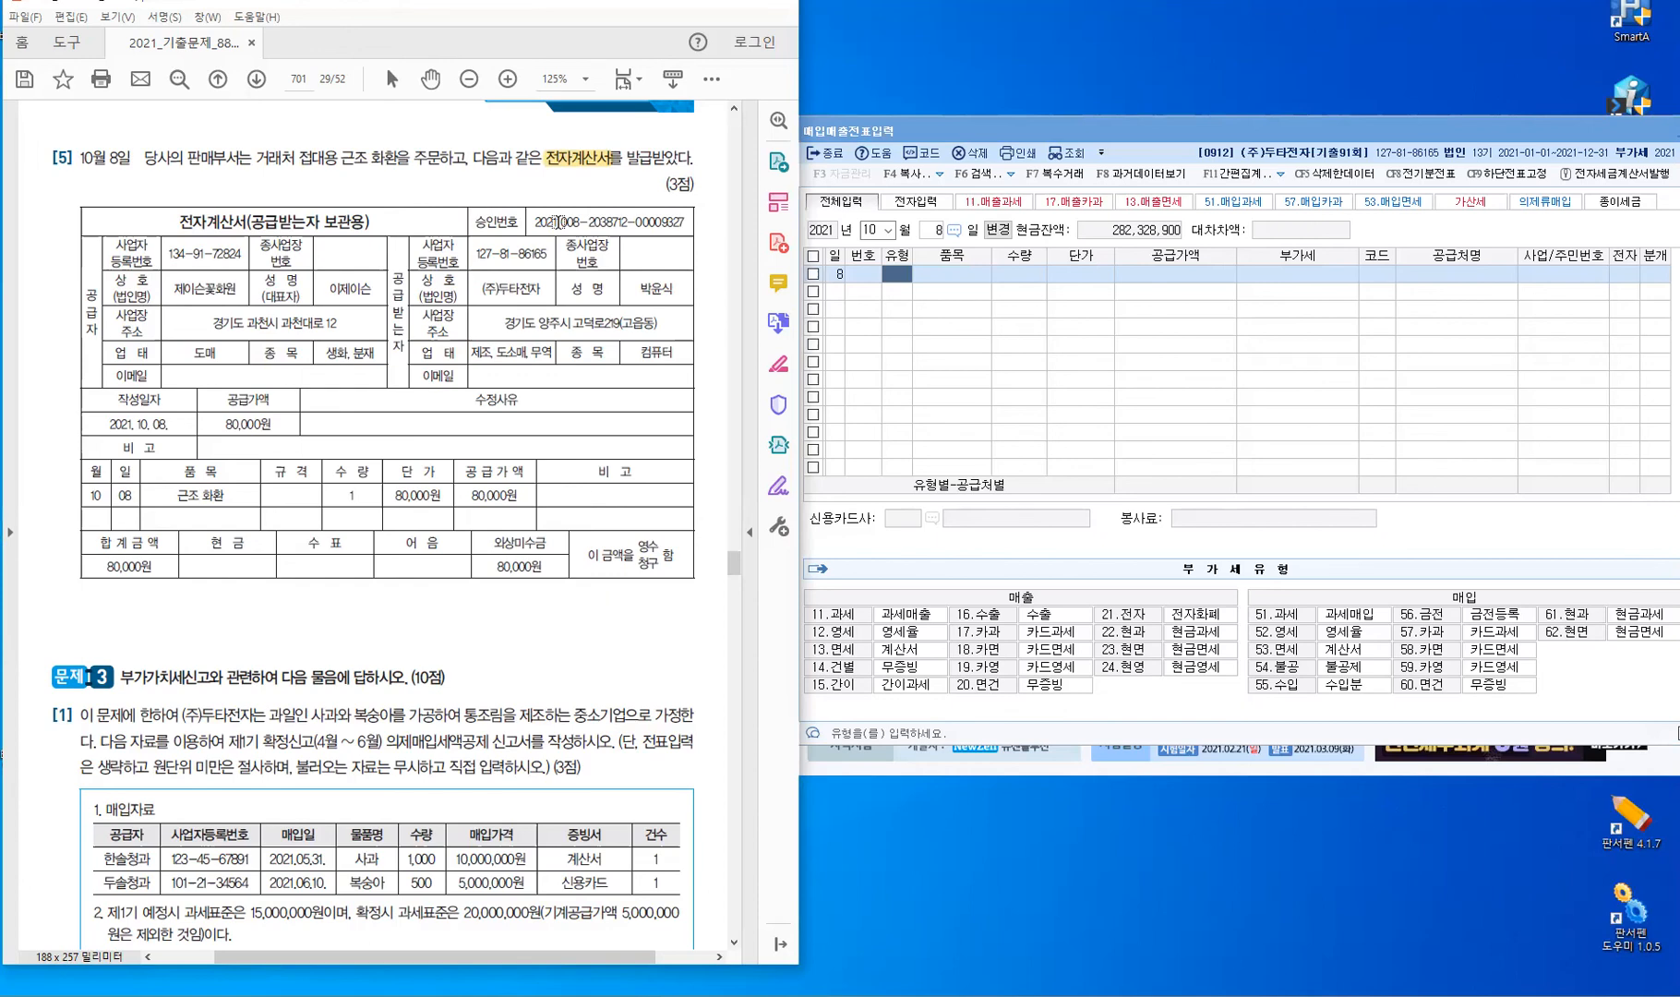
double_click(343, 163)
drag(188, 155, 216, 156)
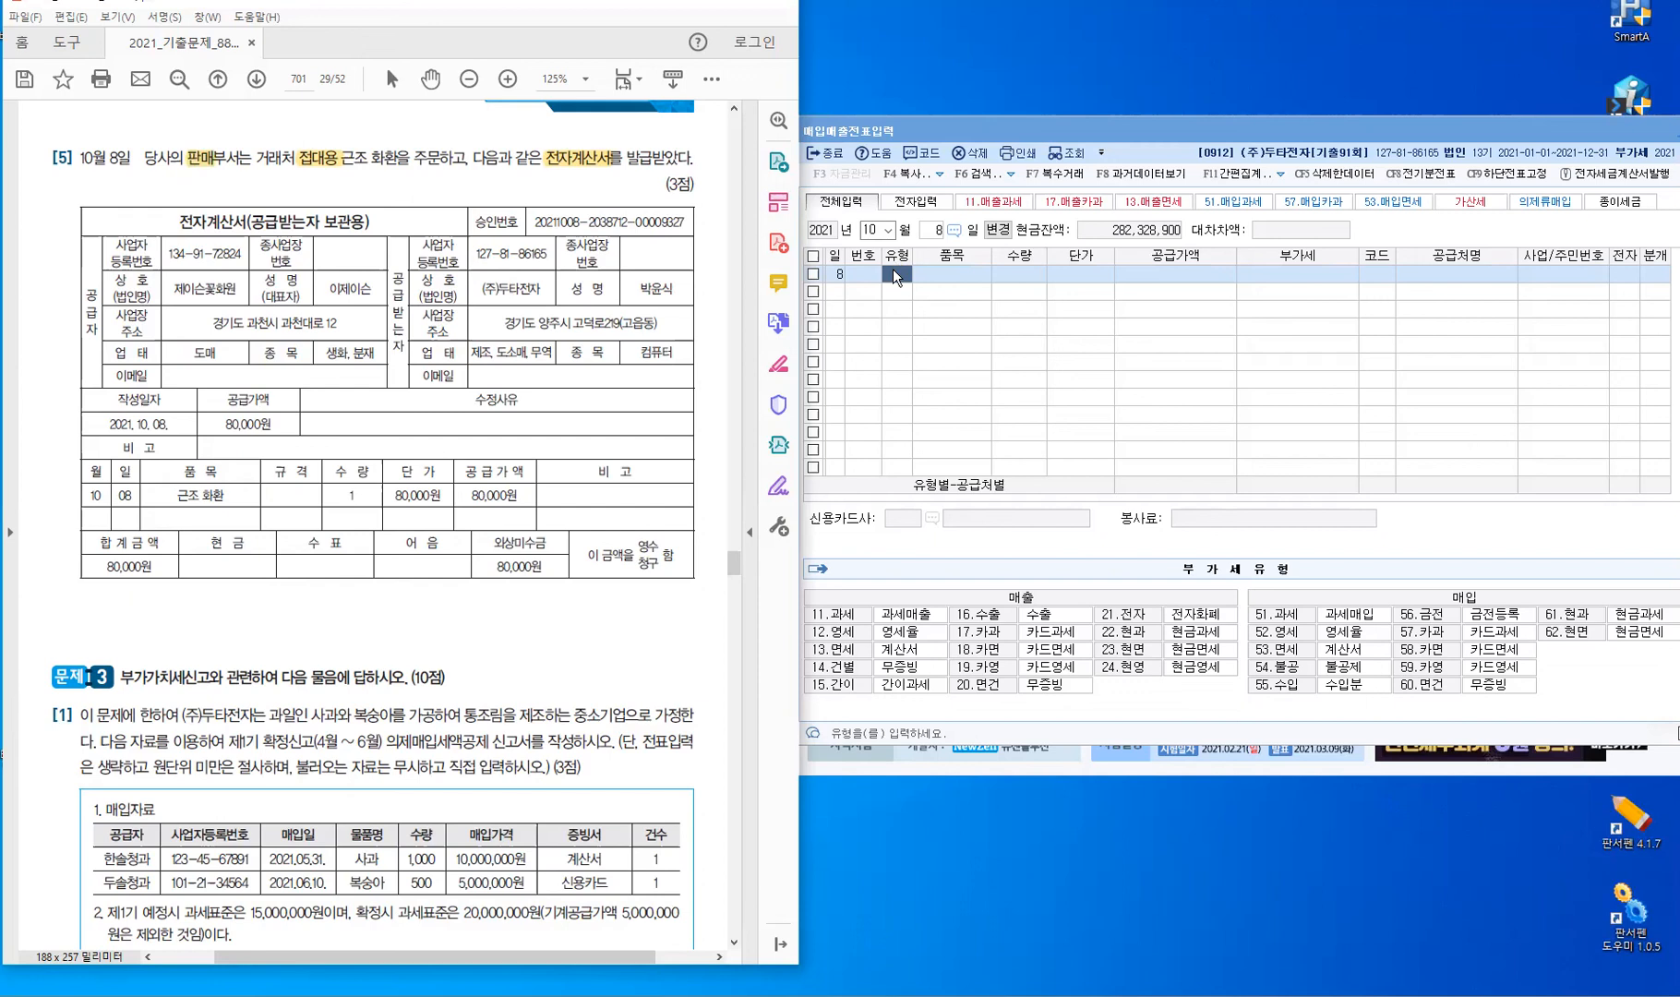
Set the October 8 line's voucher type to 53 면세 and its item name to 근조화환.
click(893, 277)
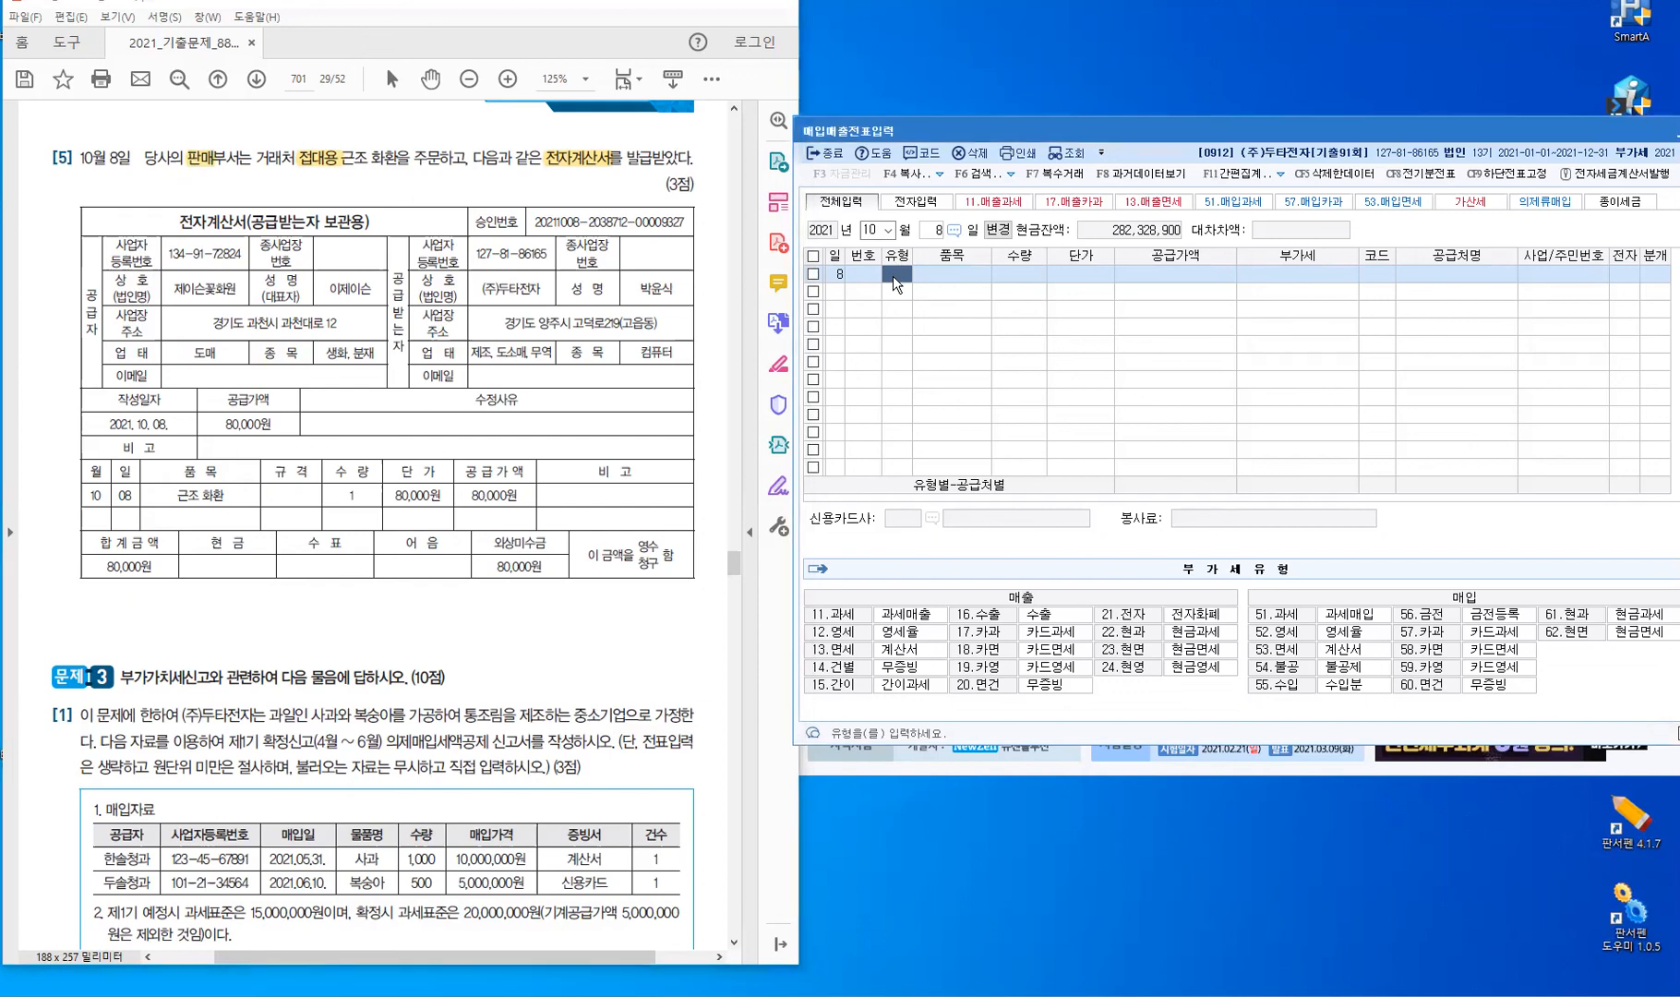
text(53)
key(Return)
text(ㄱ)
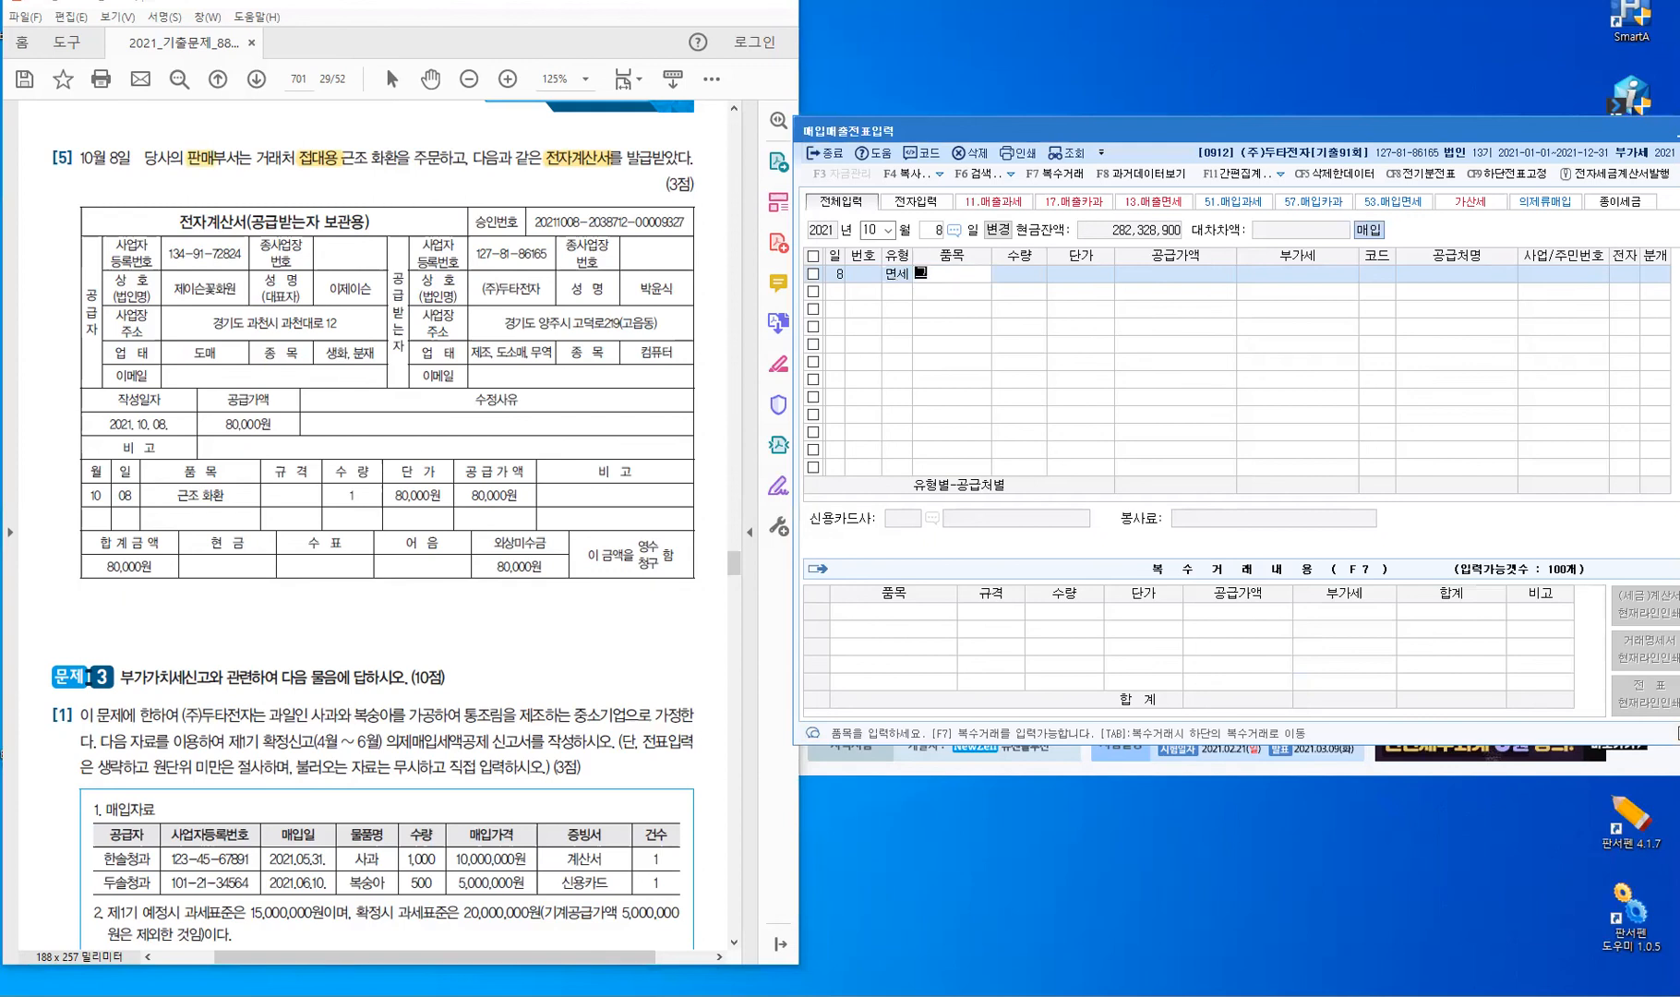
text(근로화환)
key(Return)
key(Left)
text(근조화환)
key(Return)
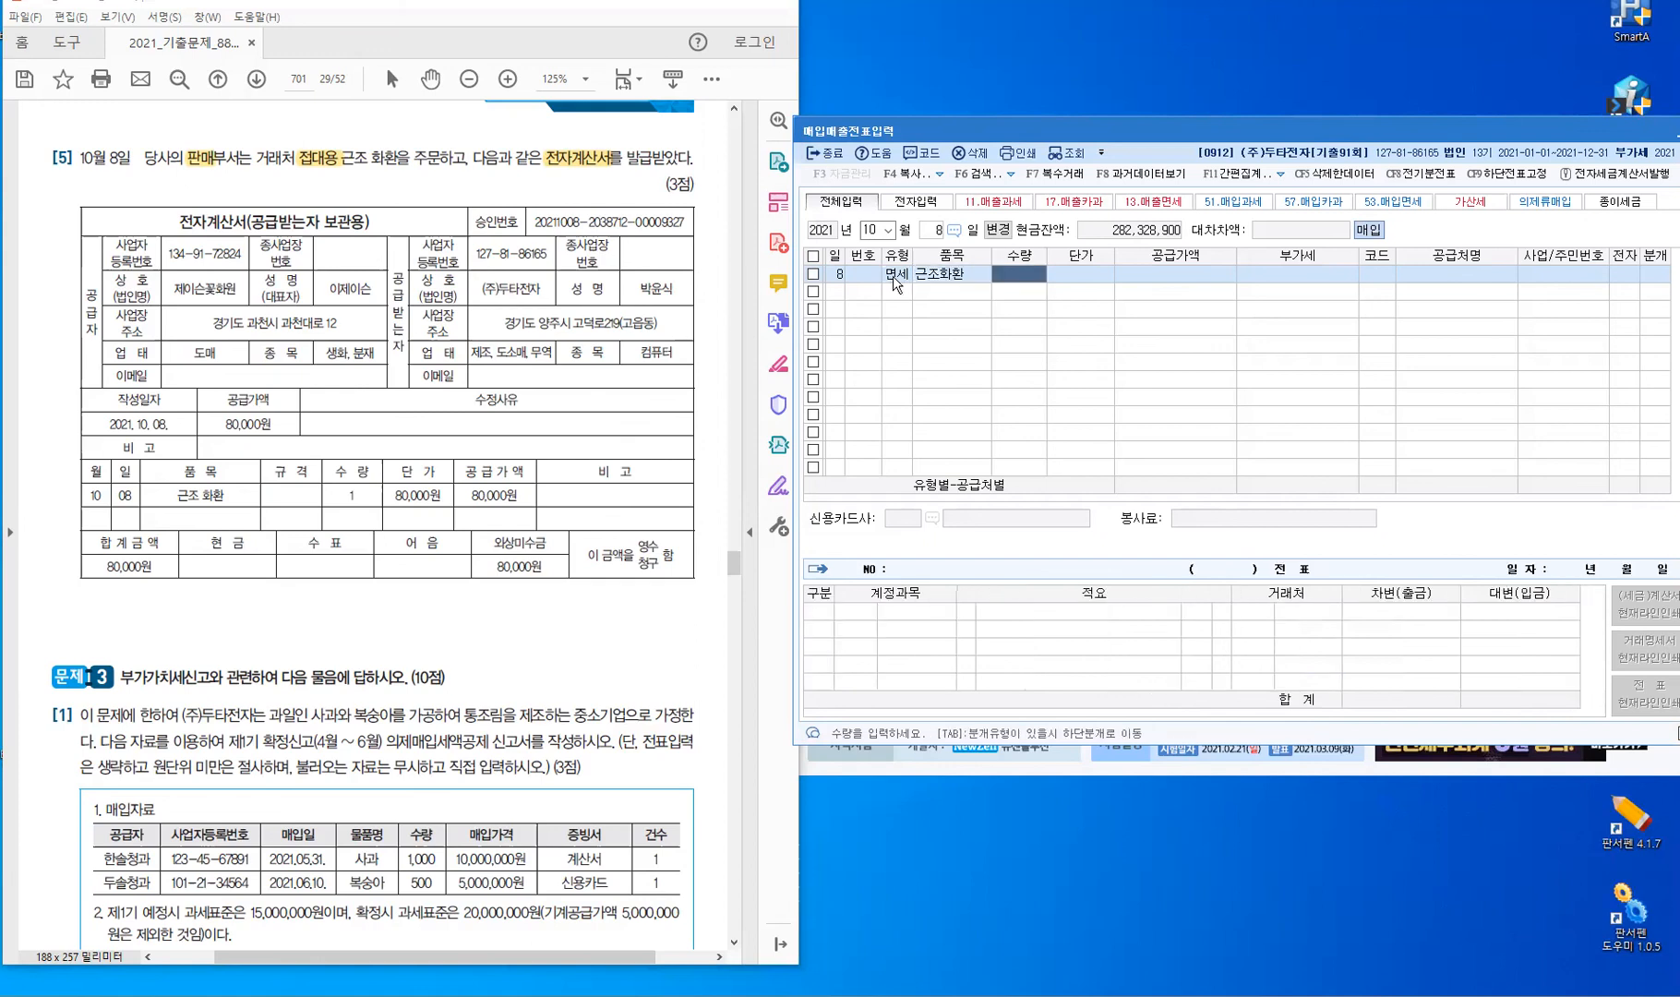
Enter a supply amount of 80,000 for the 근조화환 line, leaving quantity and unit price blank.
key(Return)
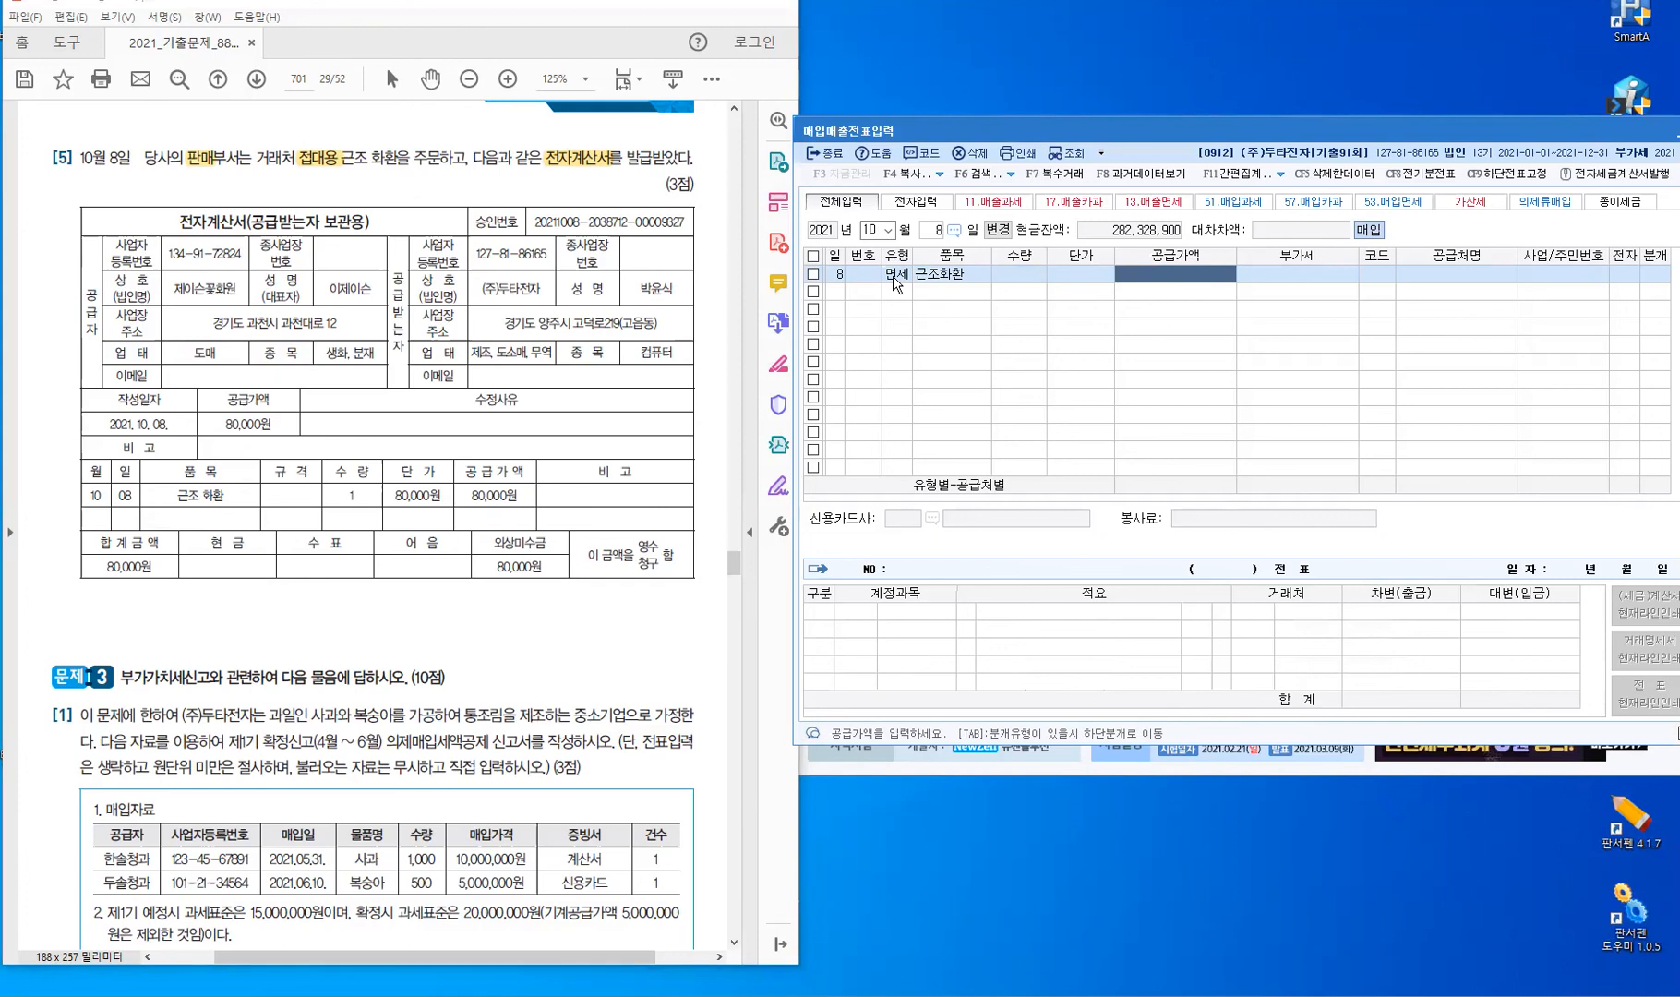
text(80)
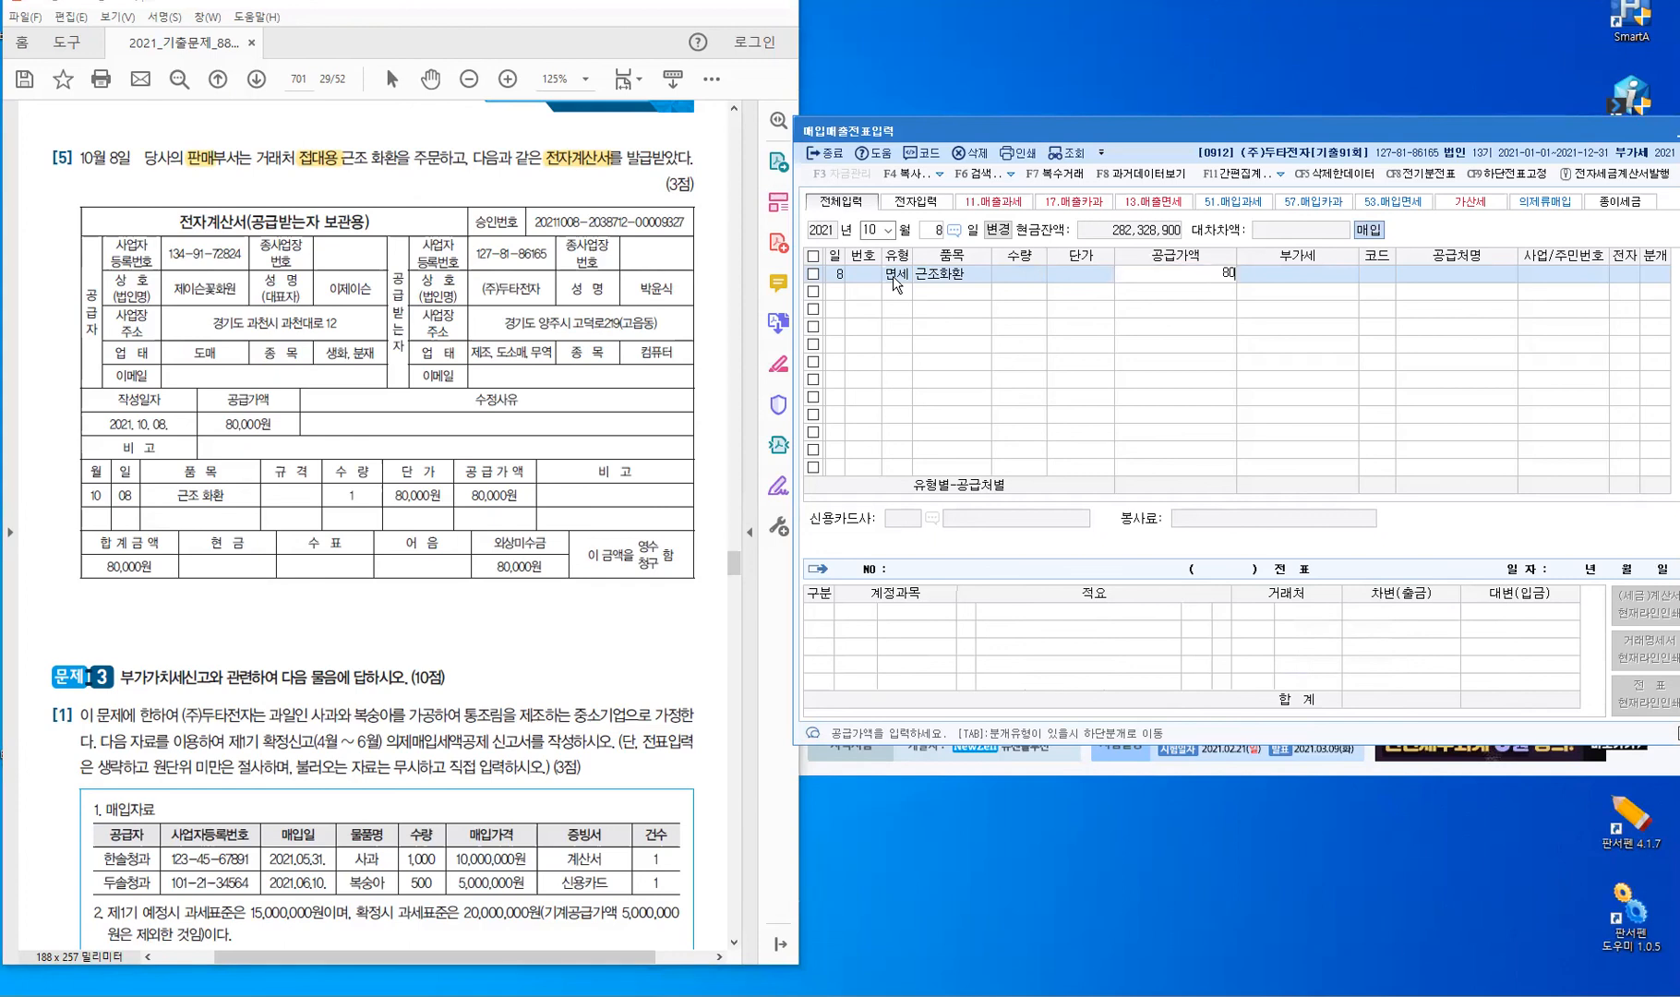
text(,000)
key(Return)
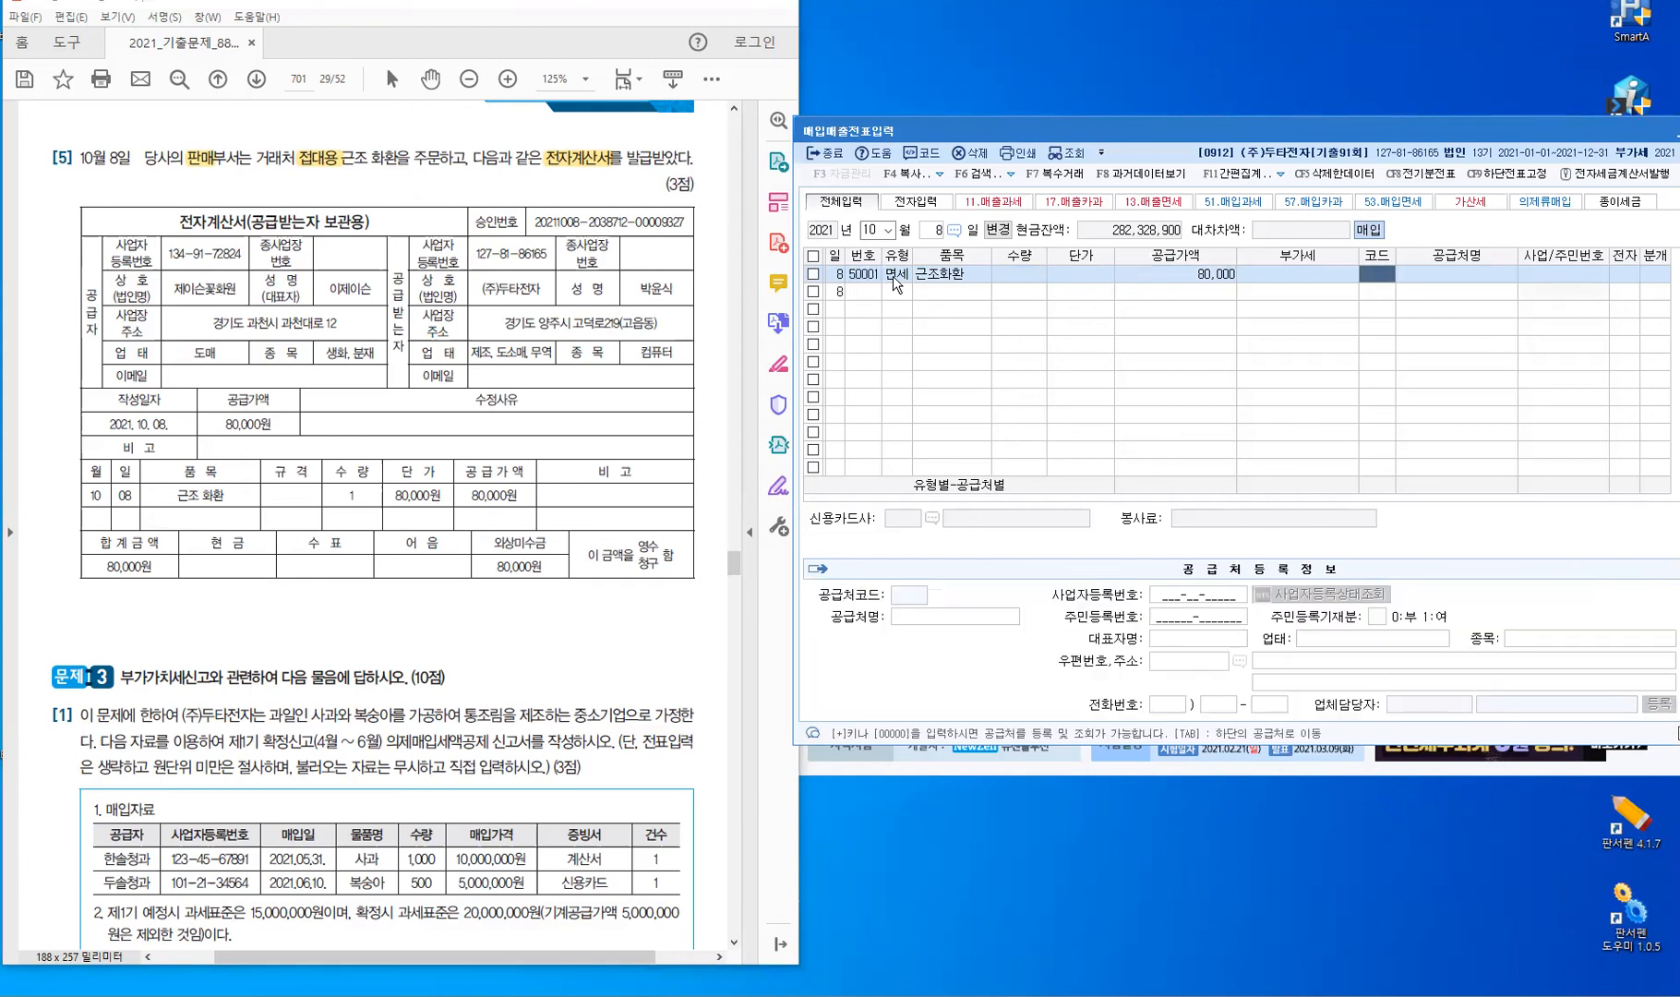
Set the October 8 line's trading partner to 제이슨꽃화원 and mark the invoice as electronic (여).
text(제이)
key(Return)
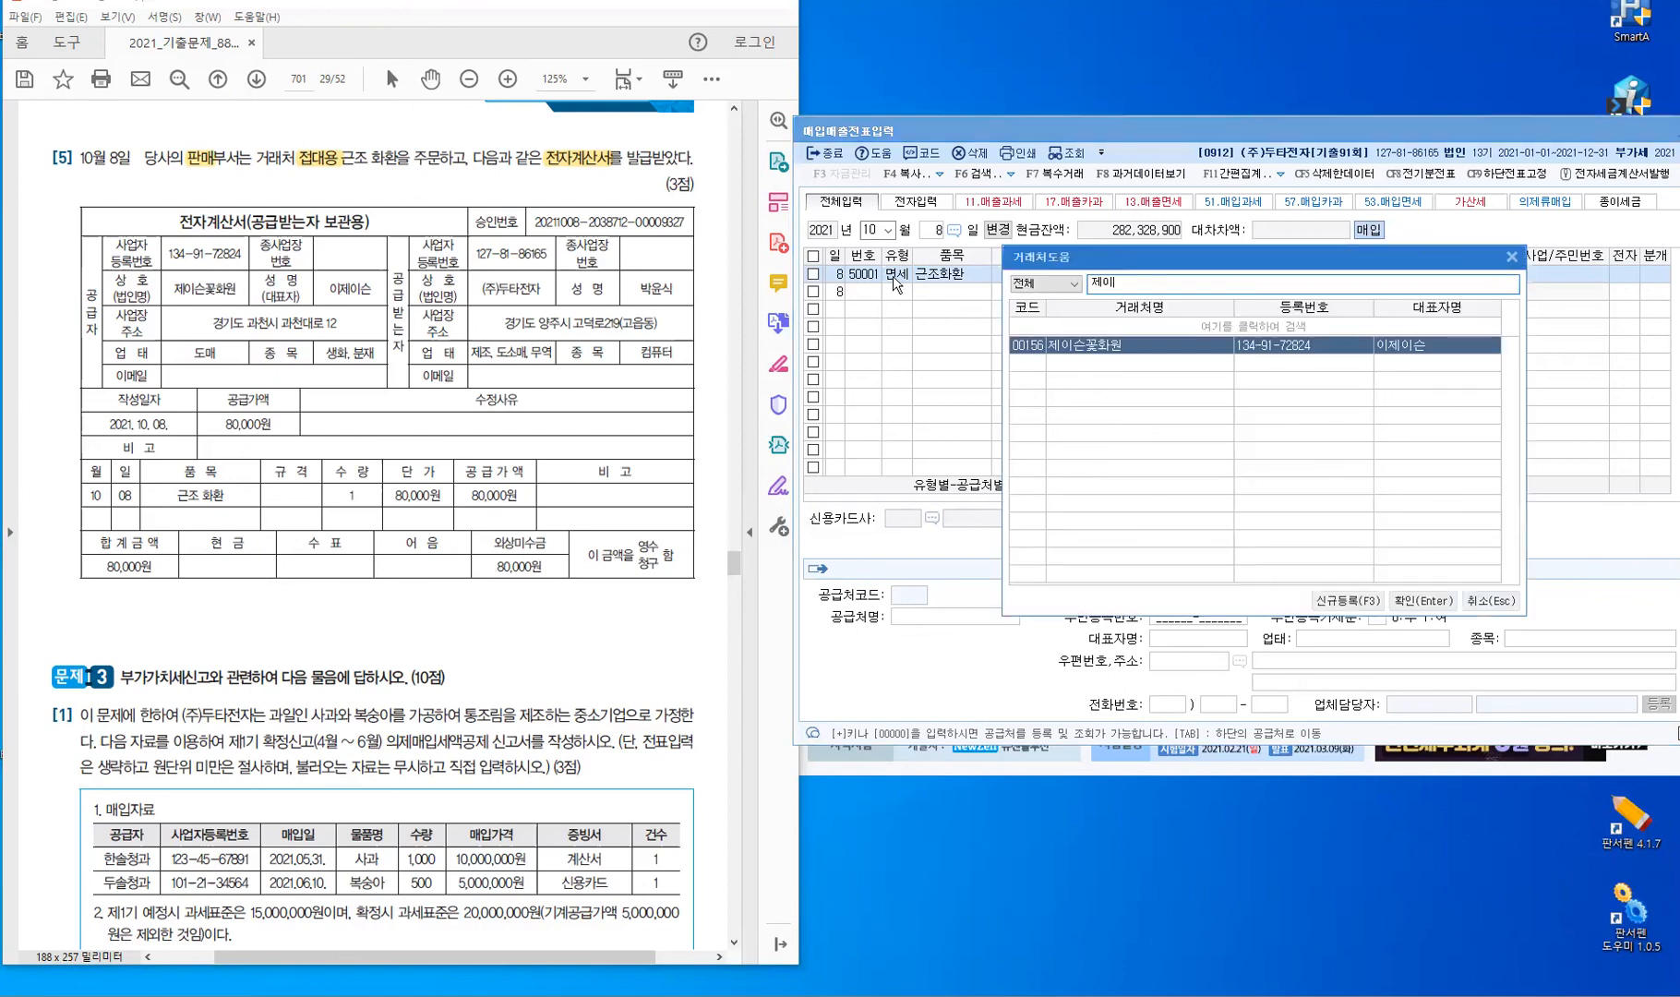
key(Return)
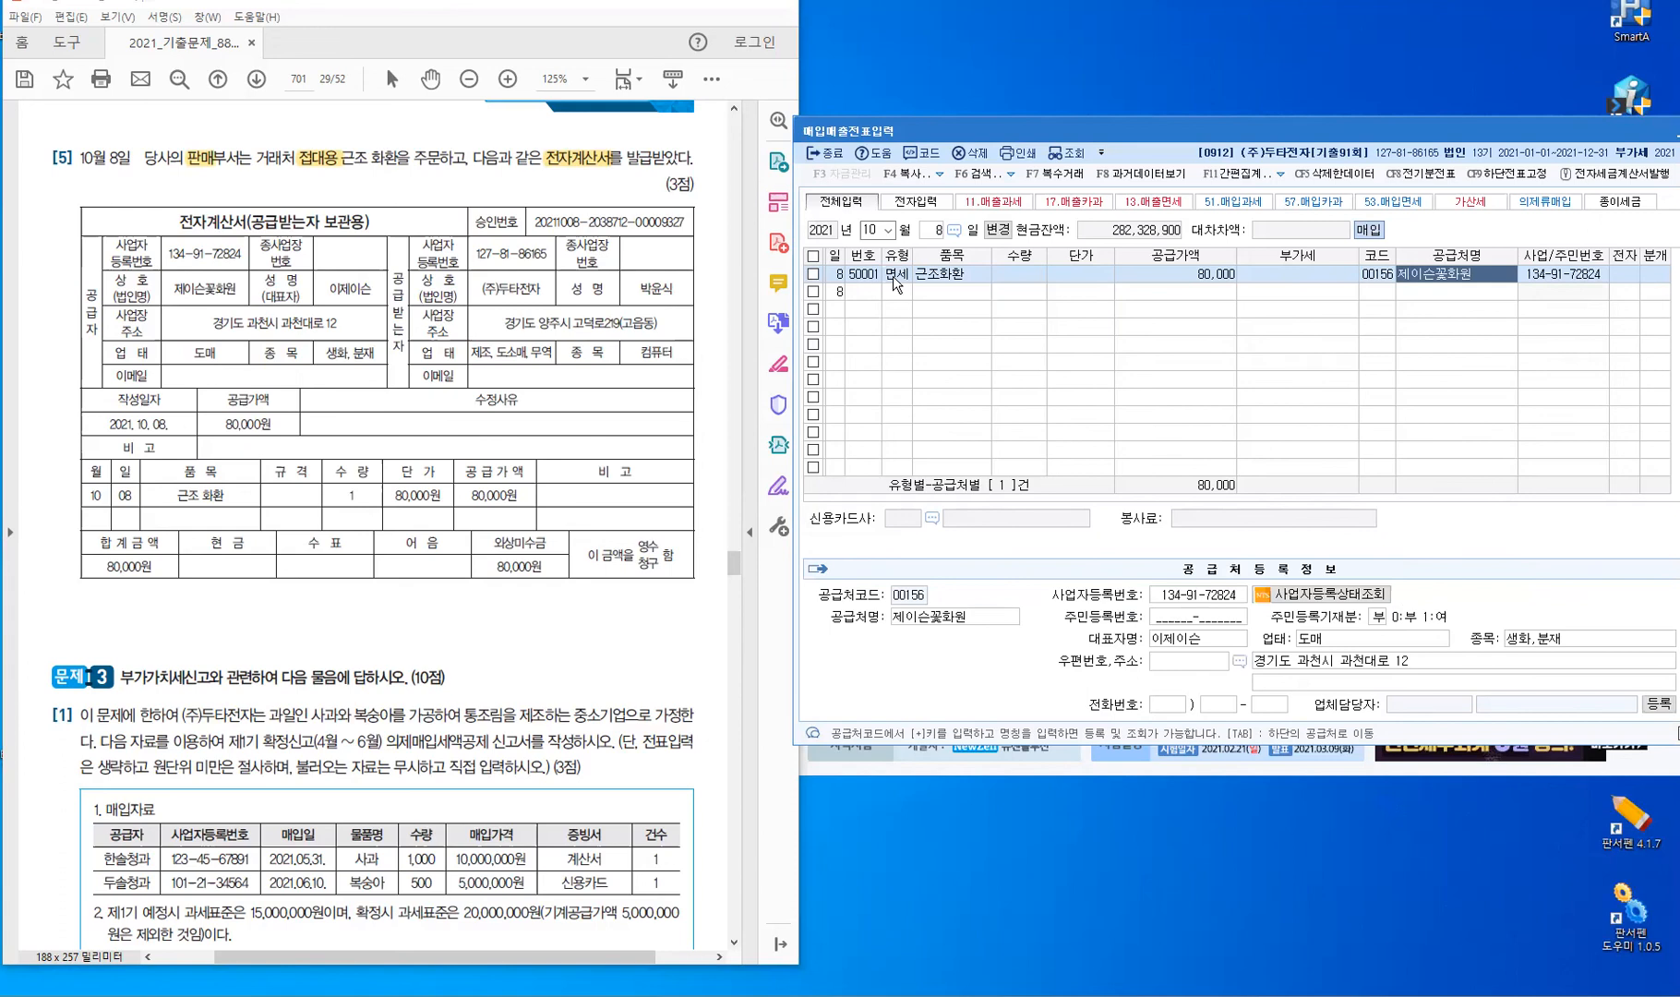
key(Return)
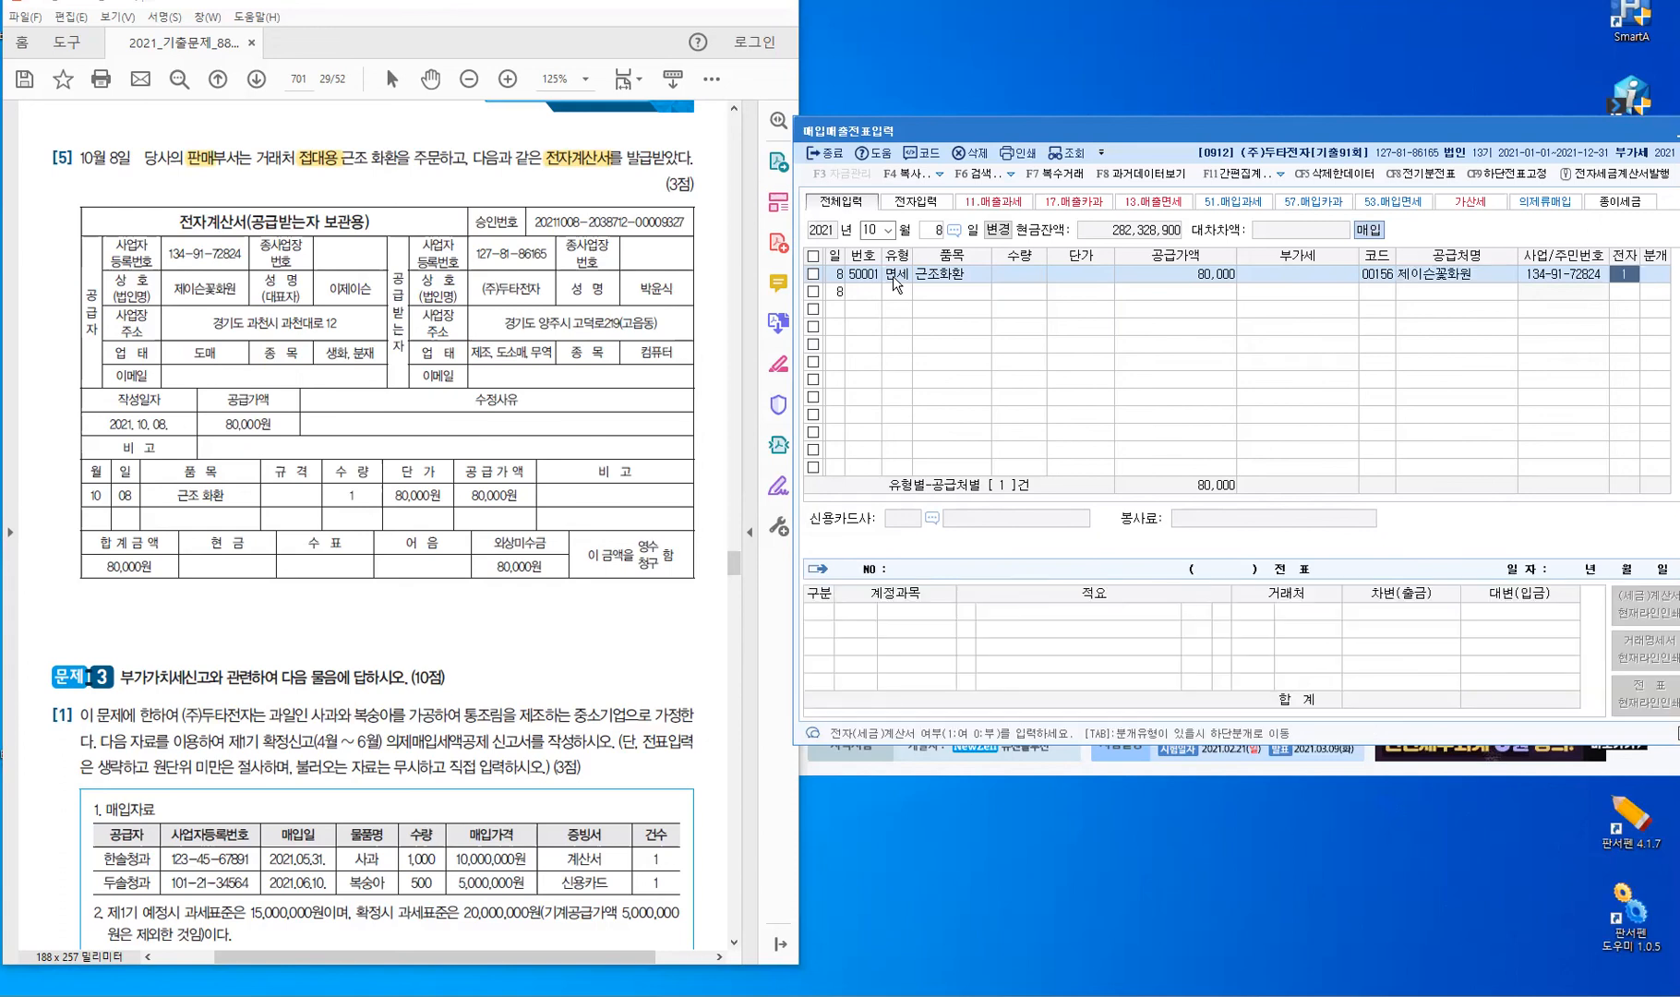
text(1)
key(Return)
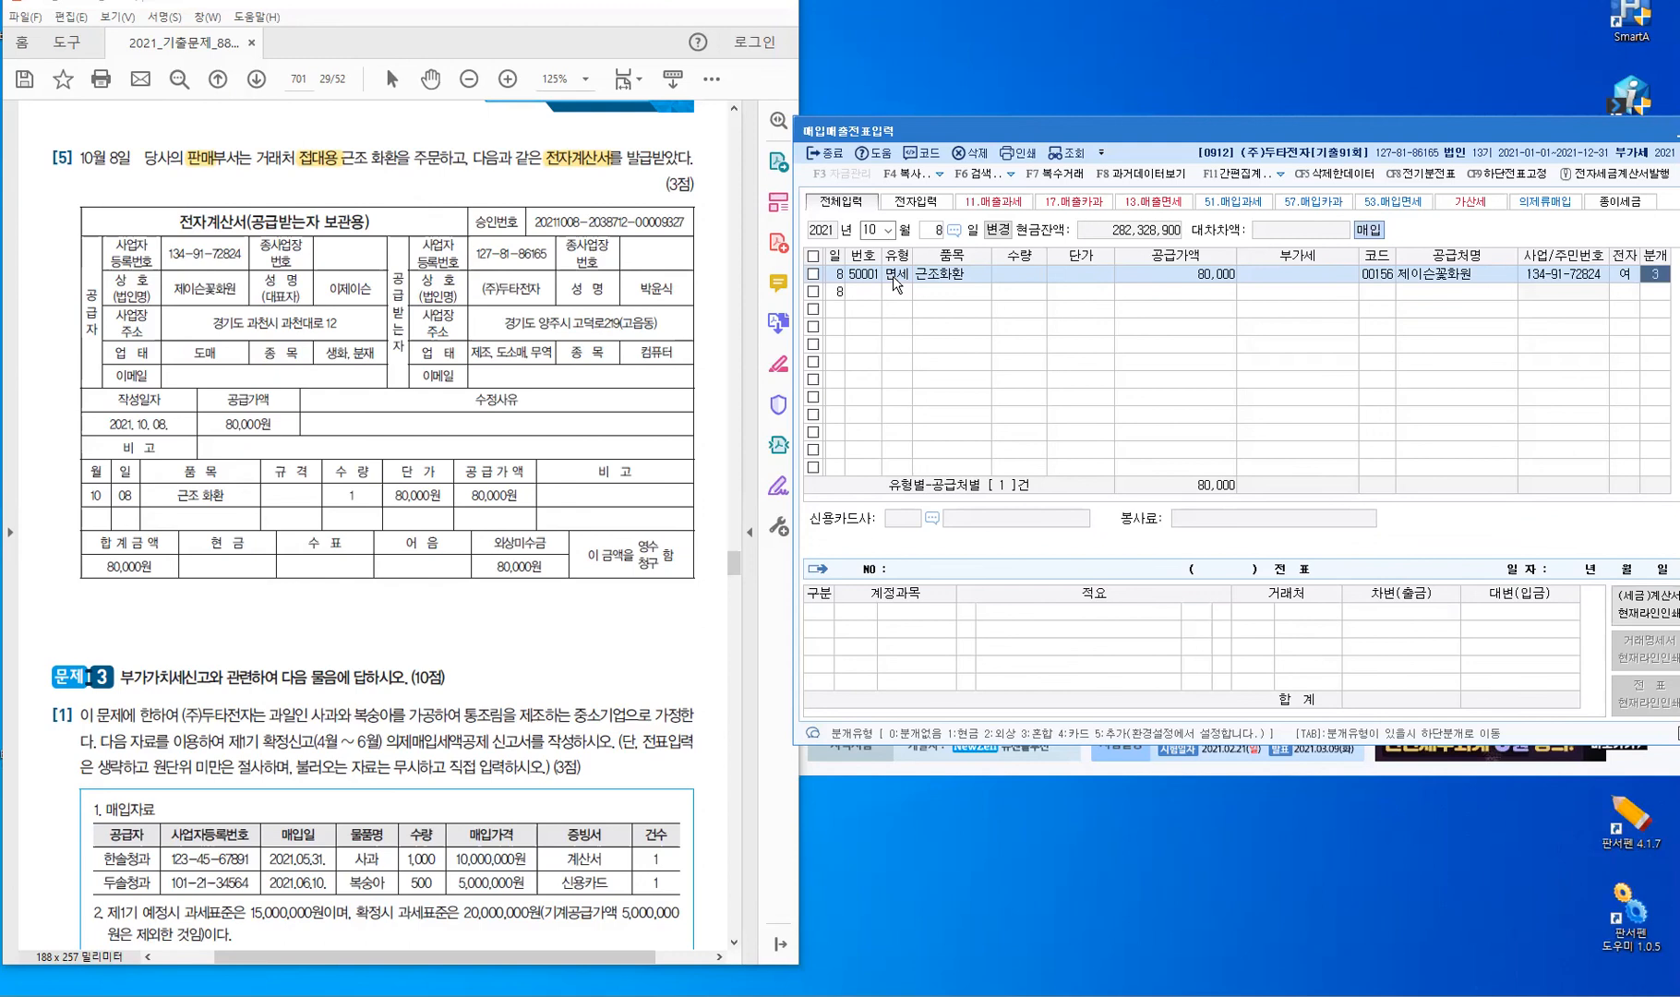
Set the October 8 journal type to 3 혼합 and change the debit account to 0813 접대비.
key(Return)
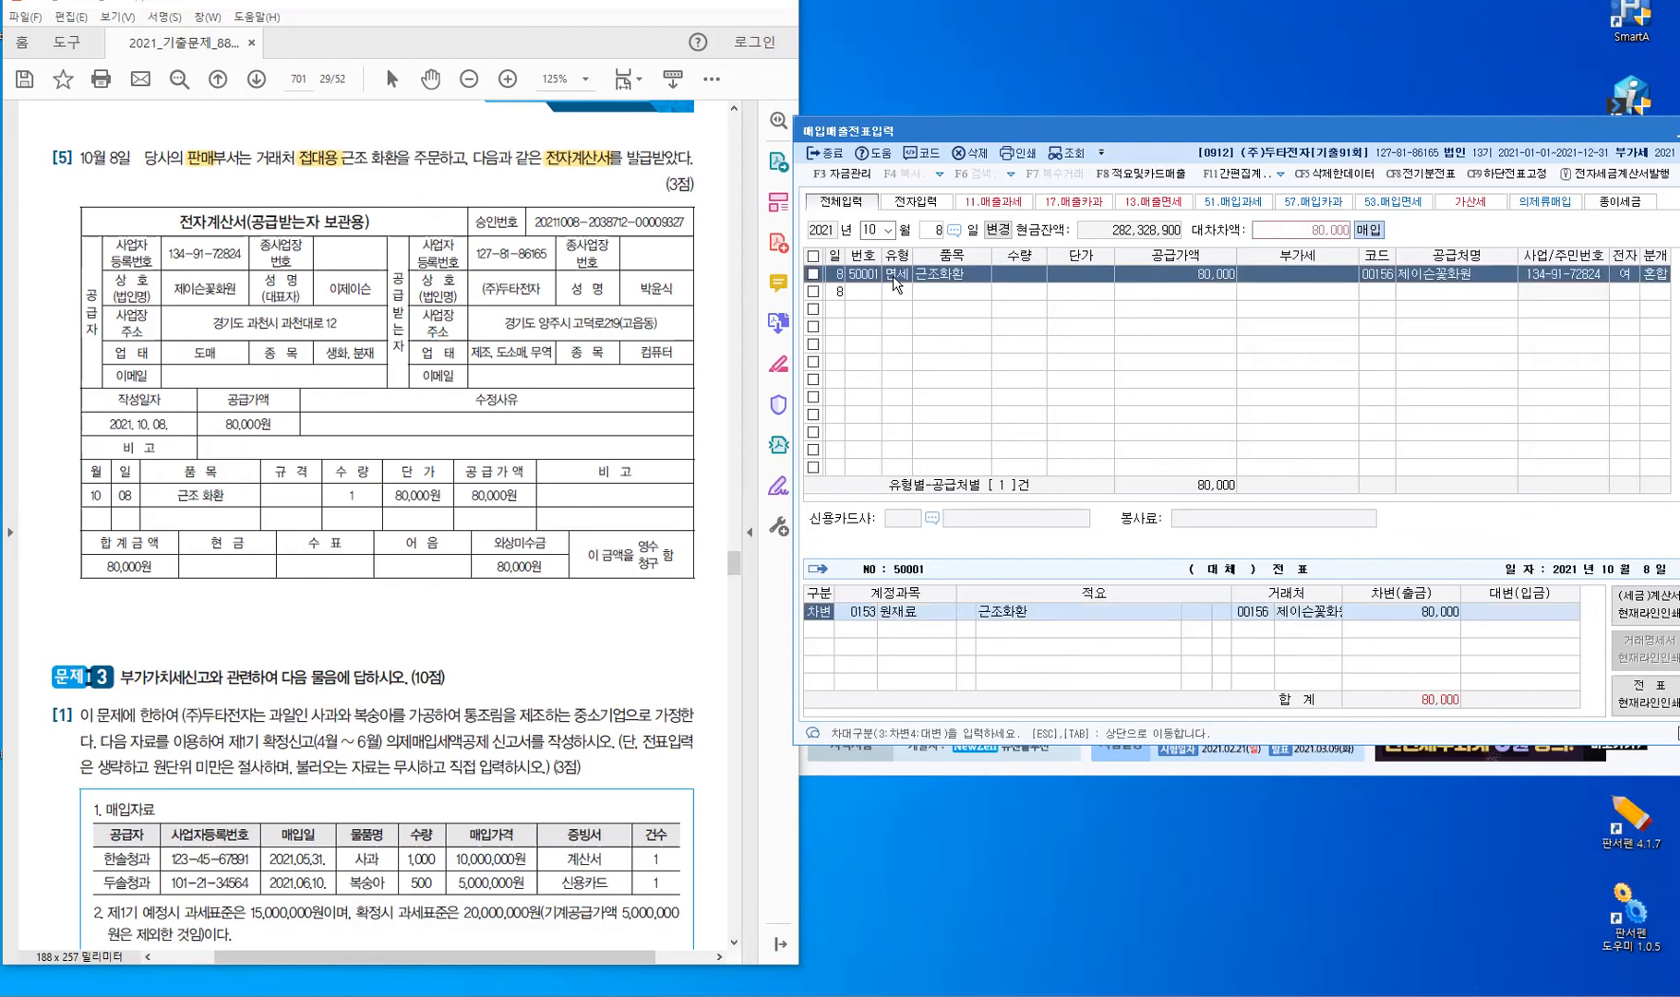
key(Return)
text(0813)
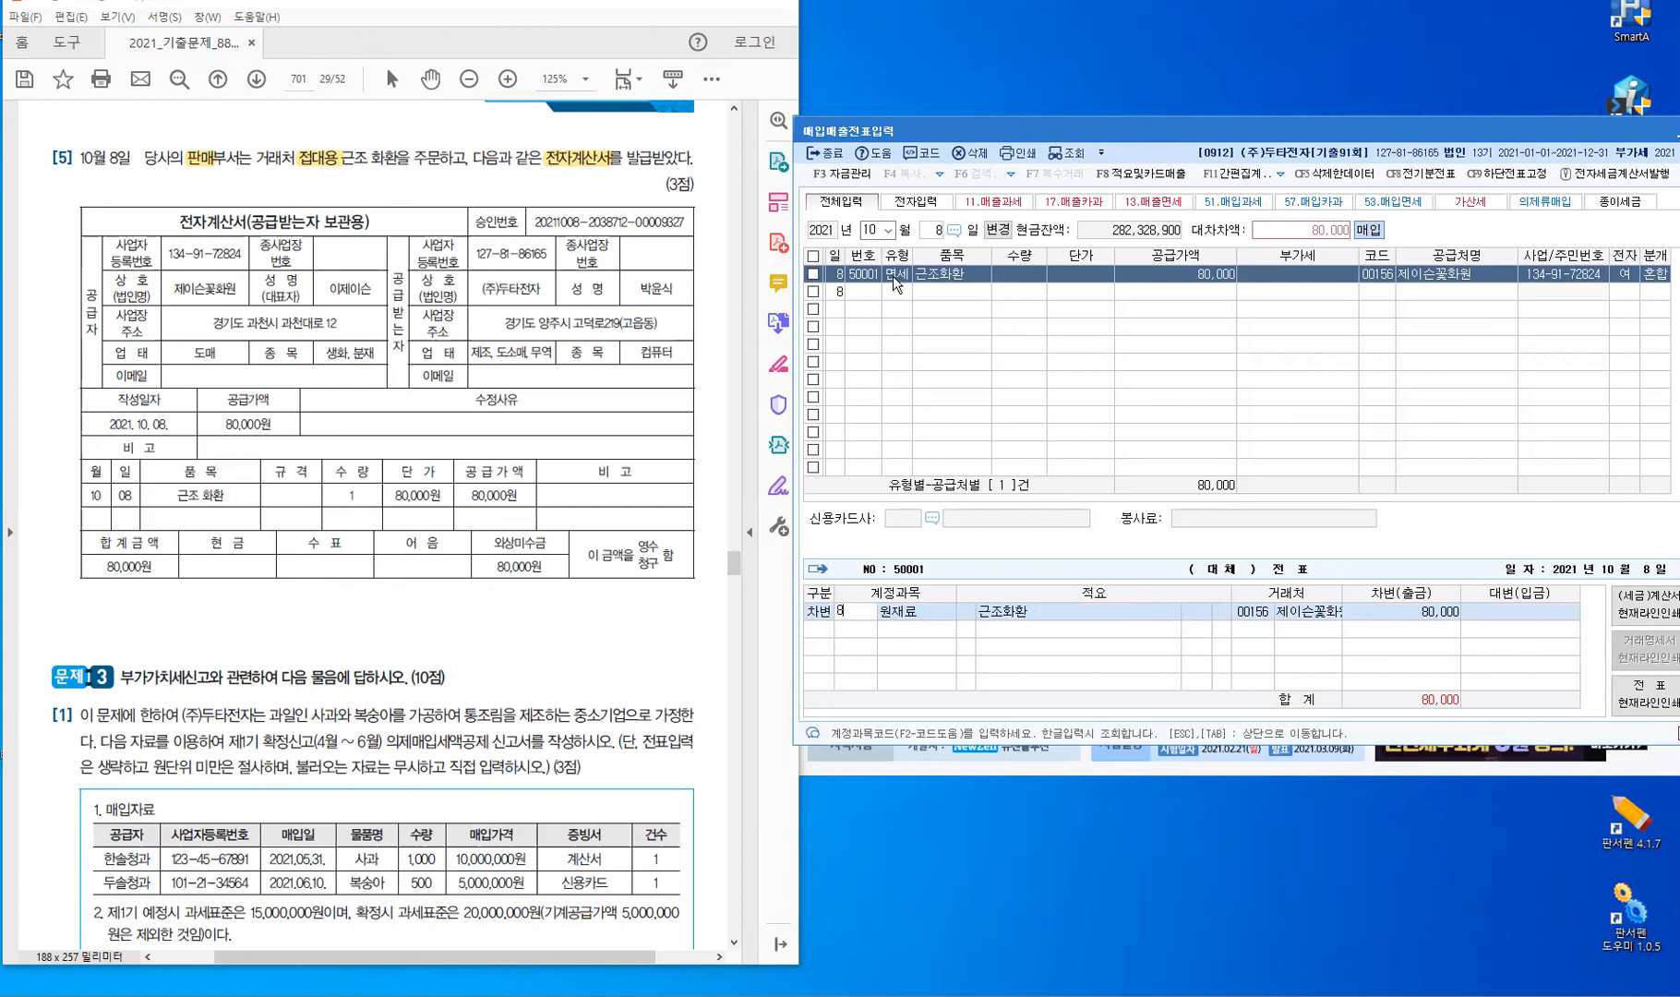
key(Return)
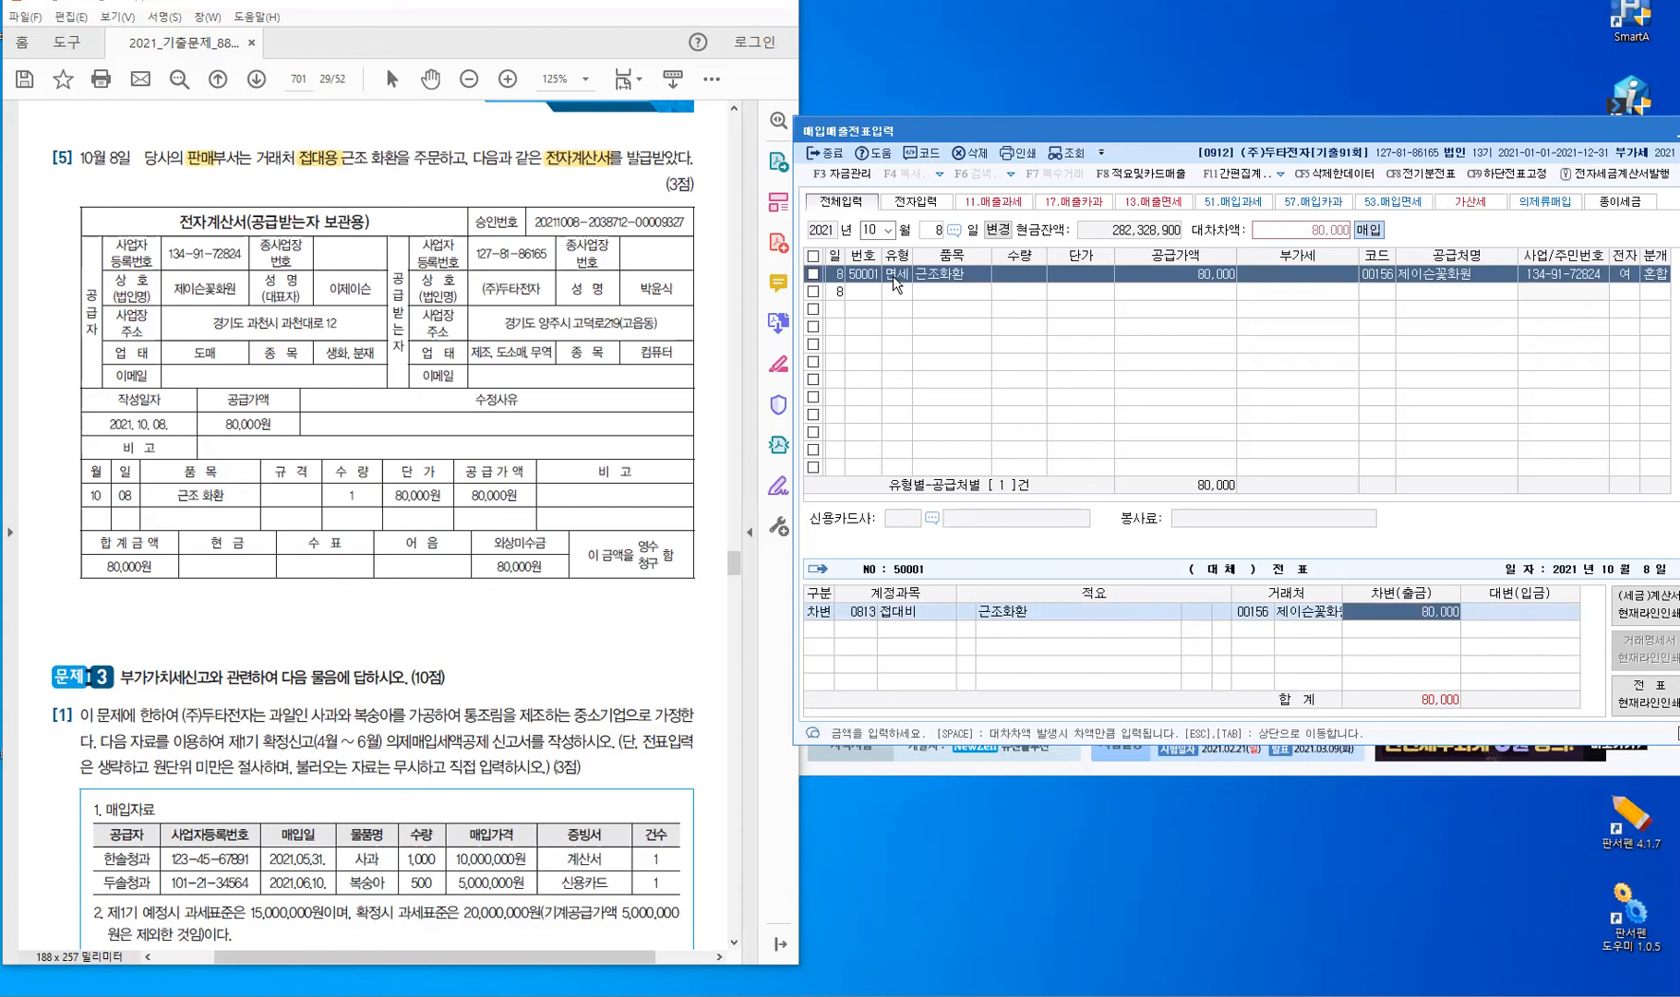
Add a credit line for 253 미지급금 of 80,000 and complete the October 8 journal entry.
key(Return)
text(4)
key(Return)
text(253)
key(Return)
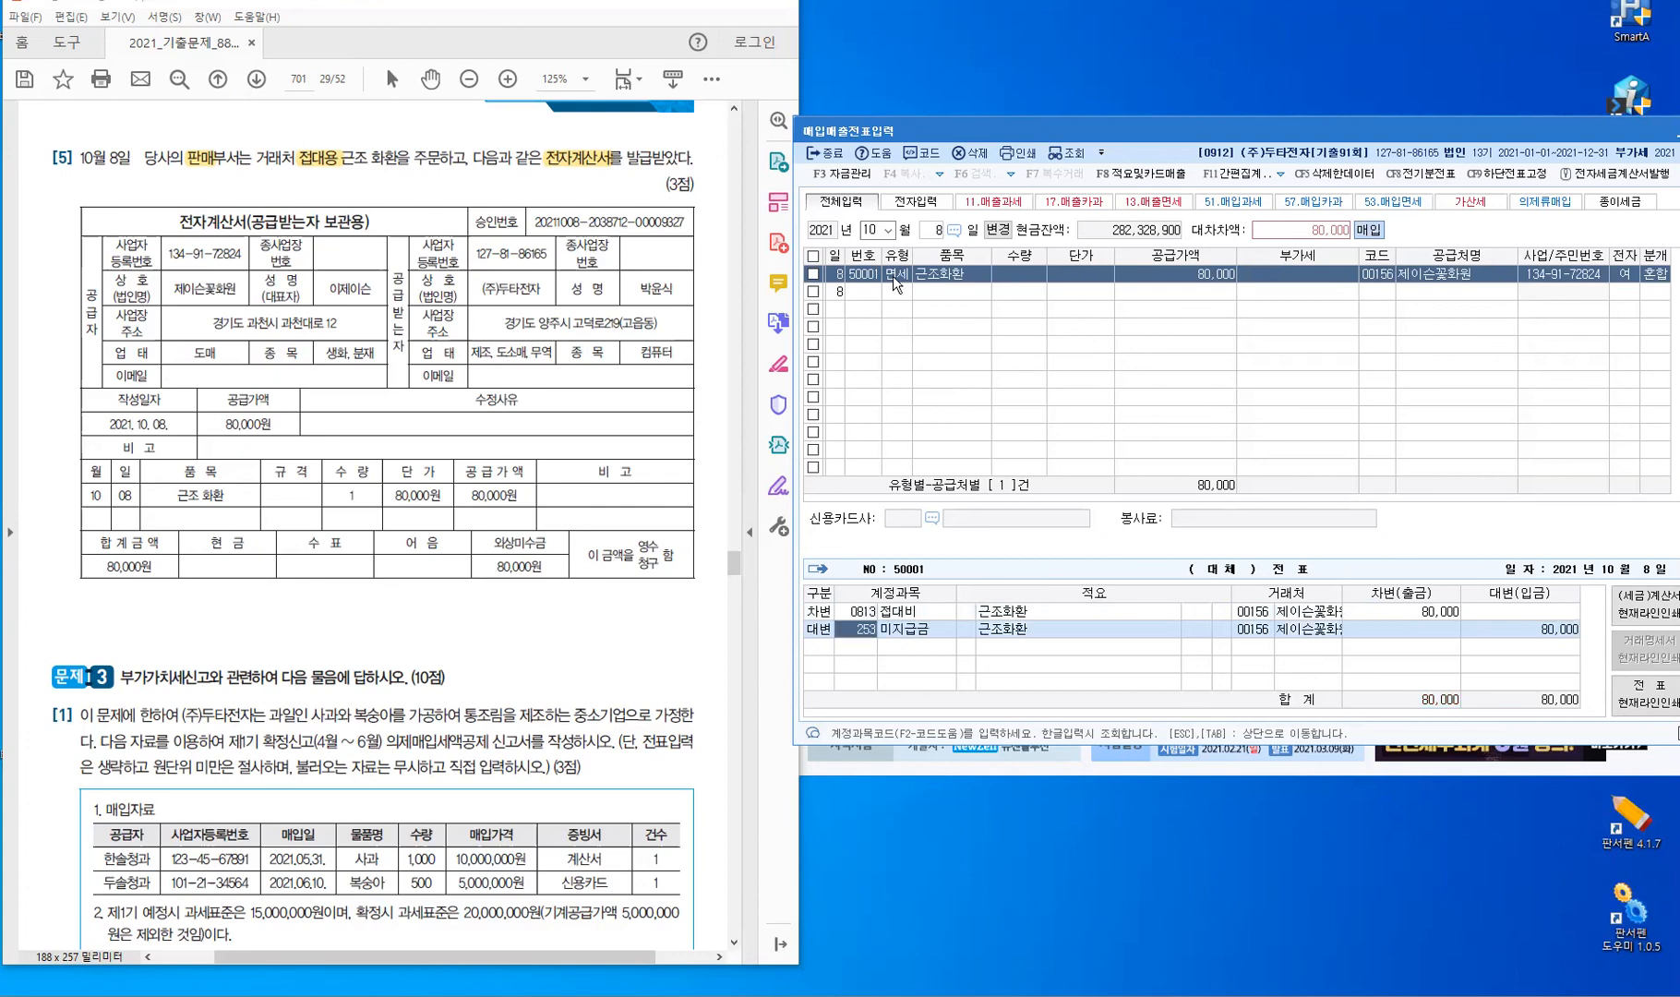
key(Return)
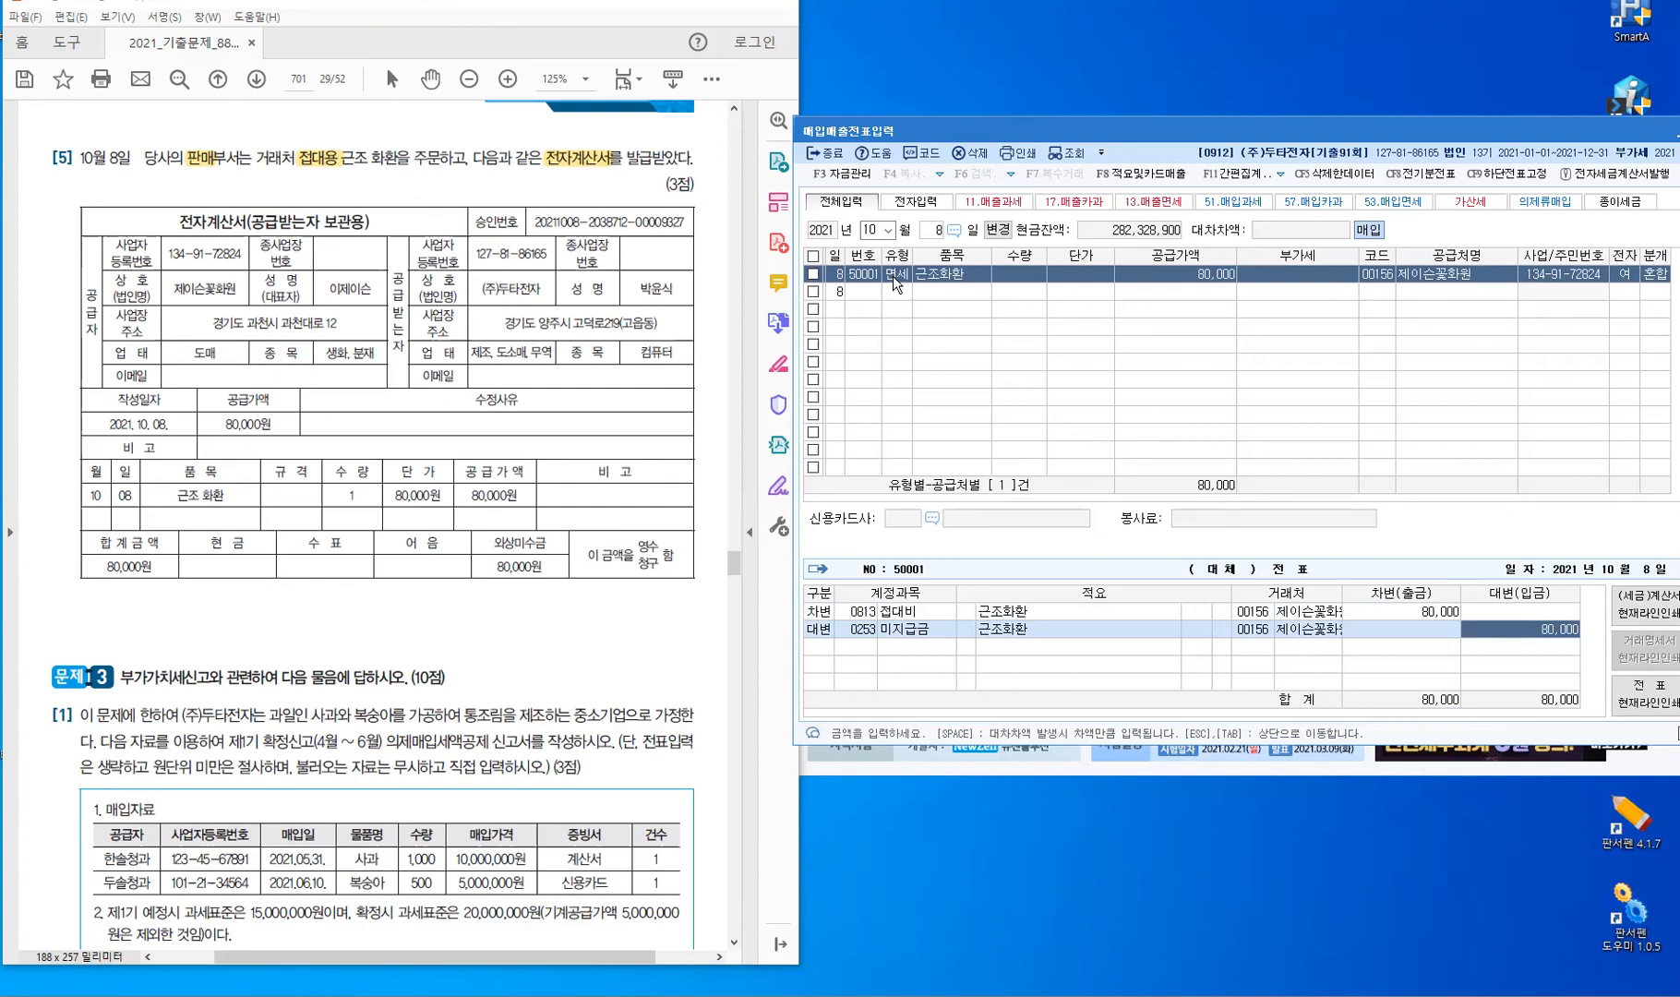
key(Escape)
key(Home)
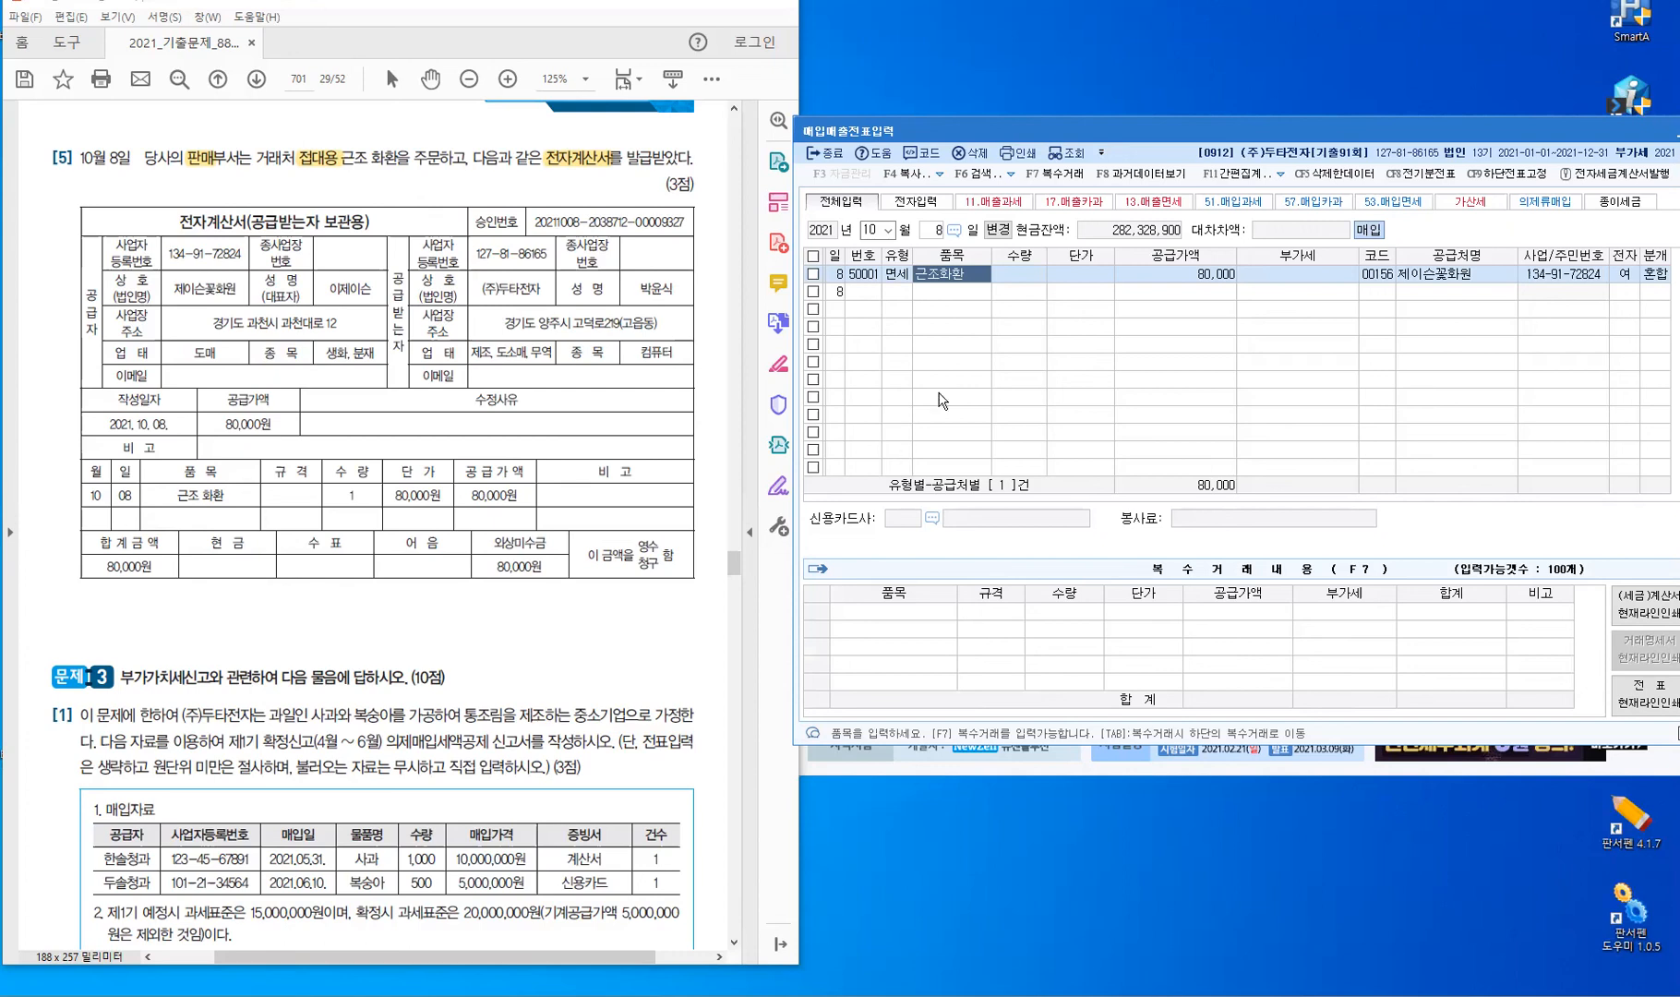
click(894, 294)
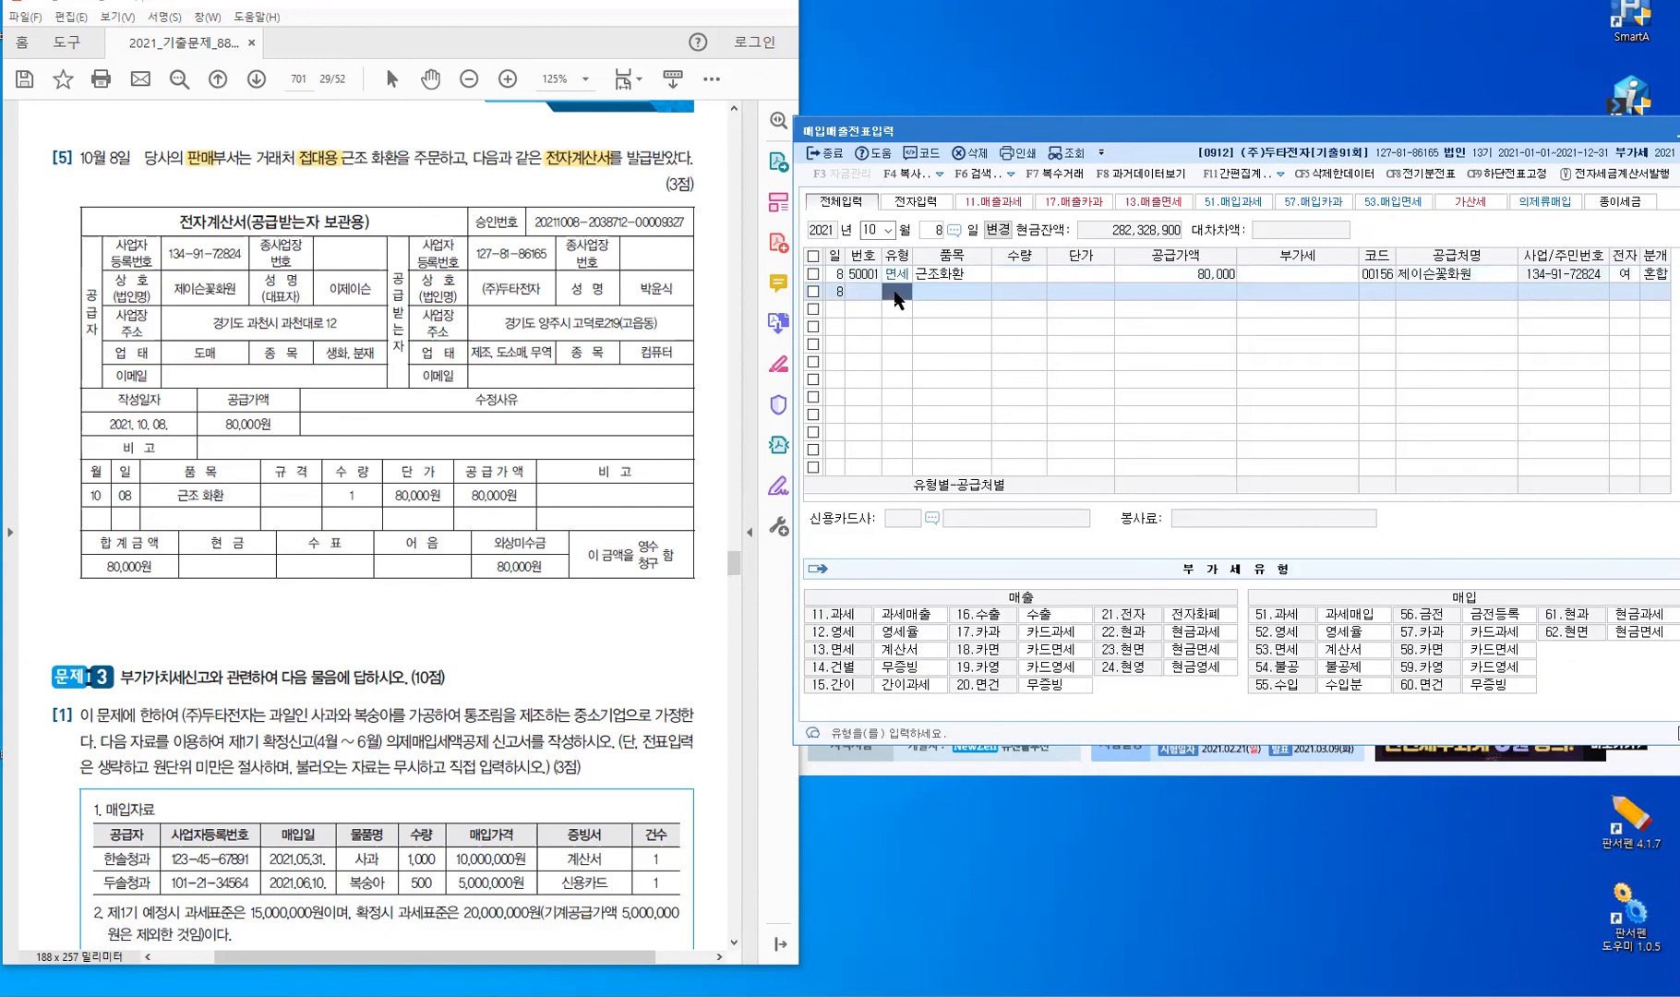